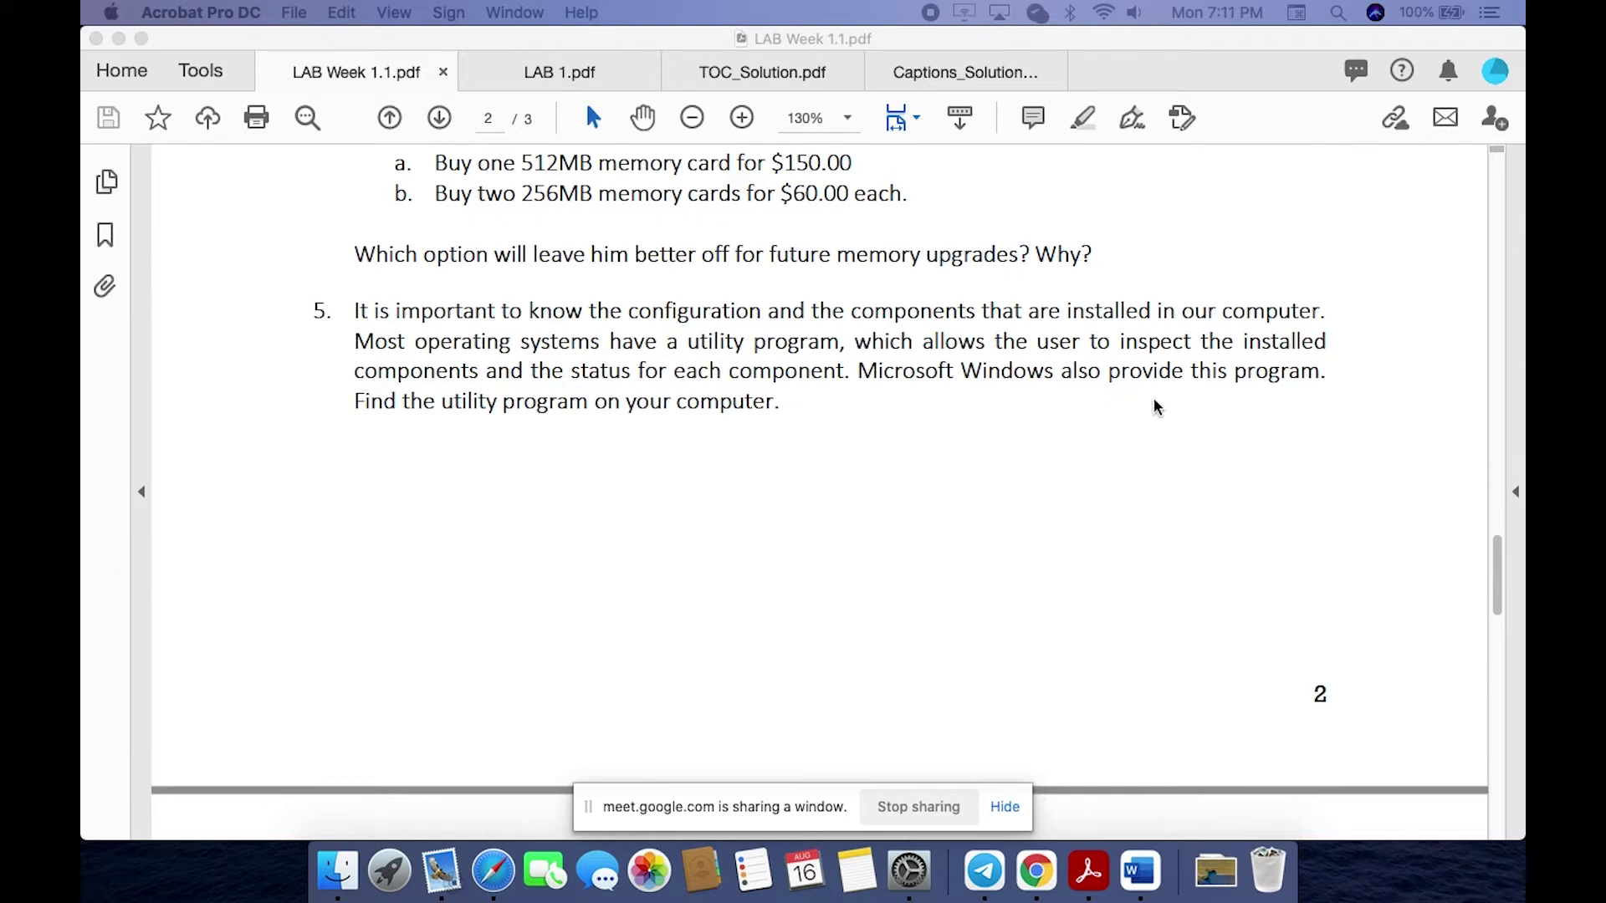
Step: Find image_2021-08-16_19-41-12.png in Finder and preview it in Quick Look
scroll(431, 527, "down", 10)
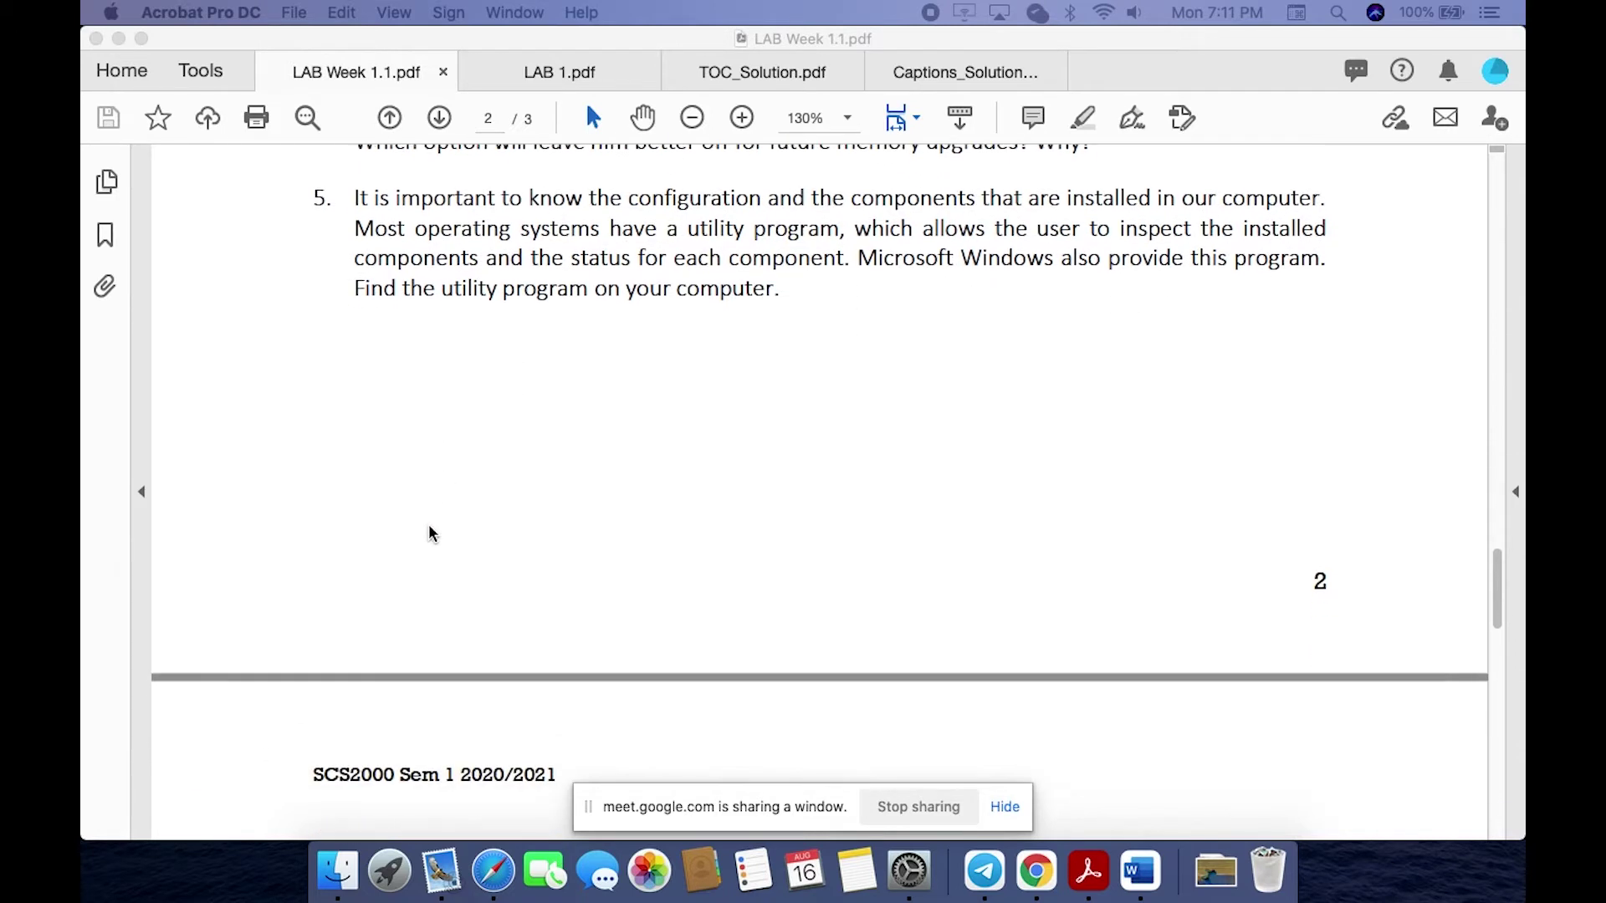
scroll(212, 495, "down", 4)
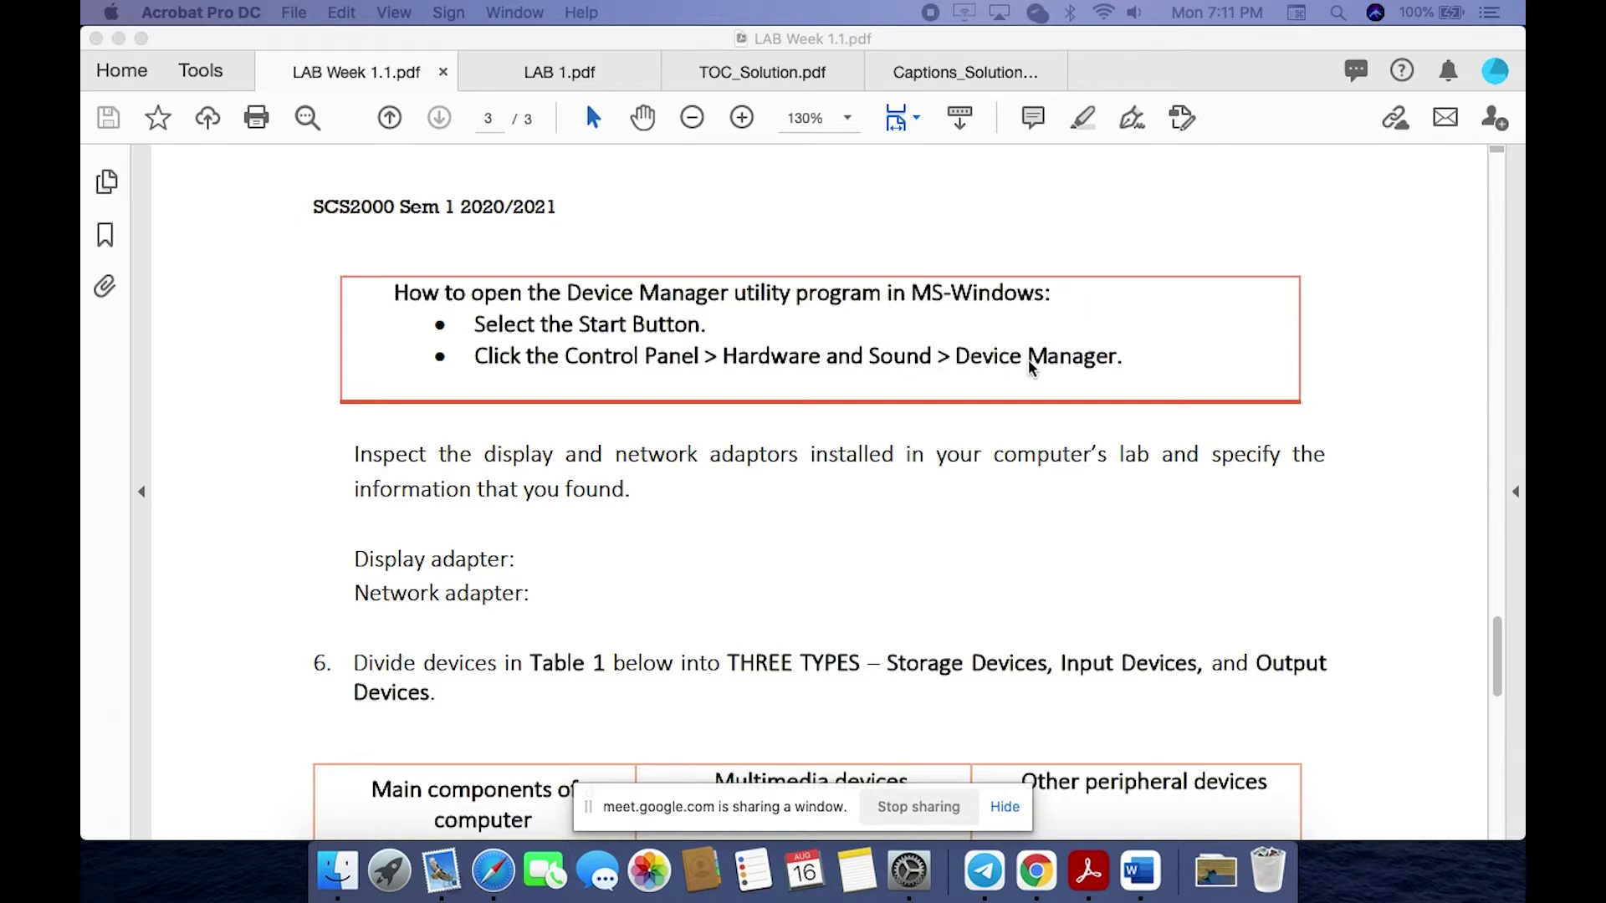
scroll(380, 554, "down", 2)
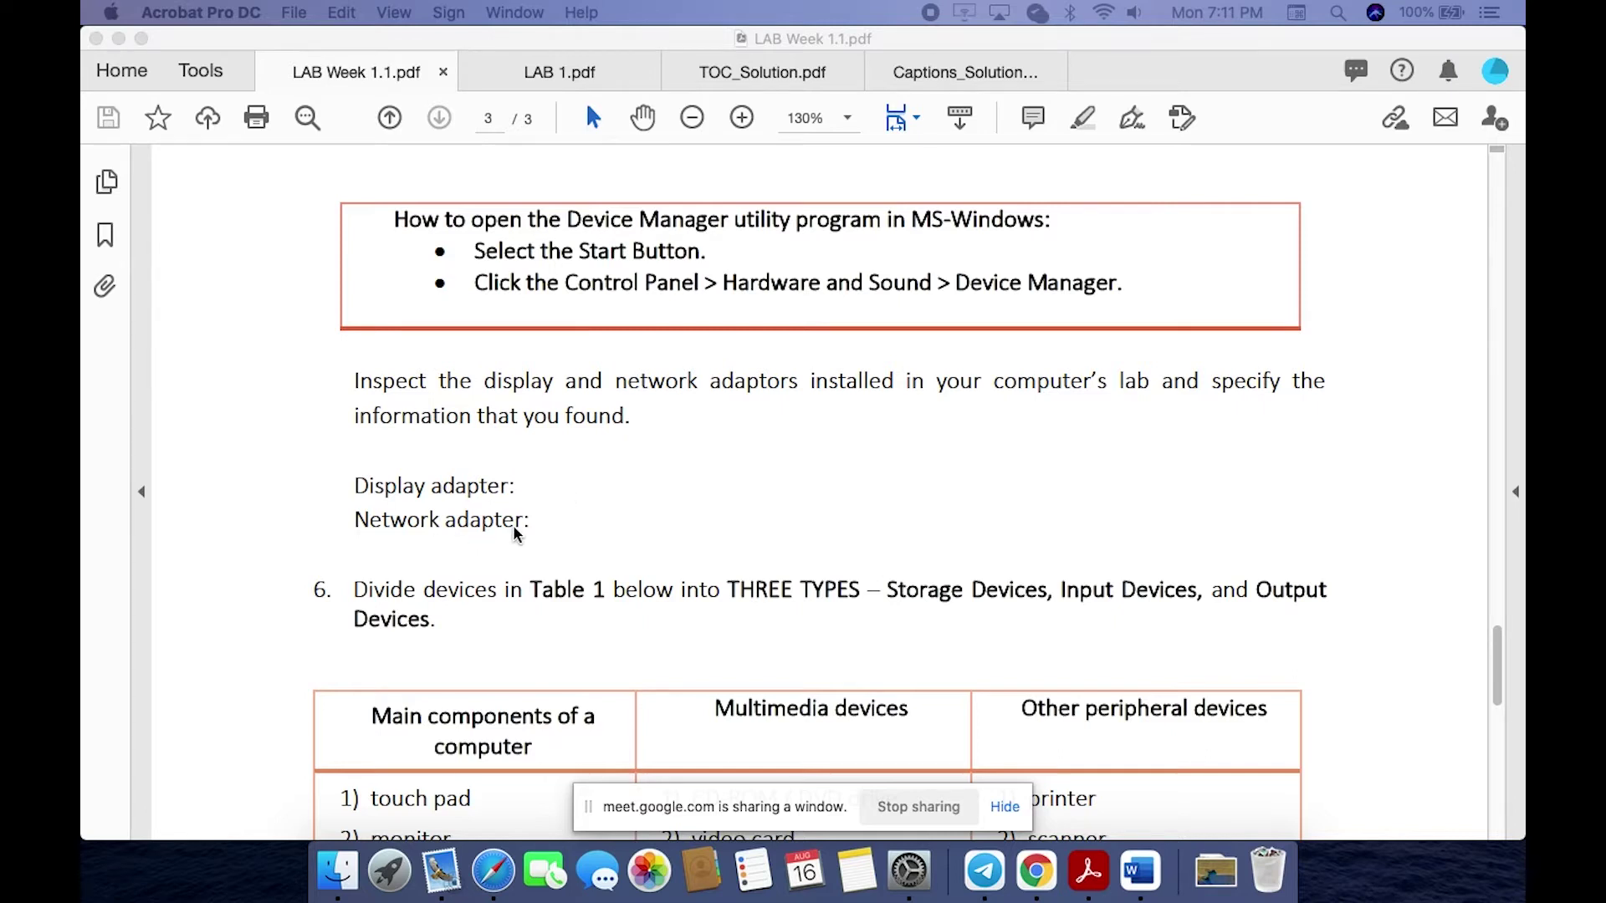
scroll(514, 528, "down", 2)
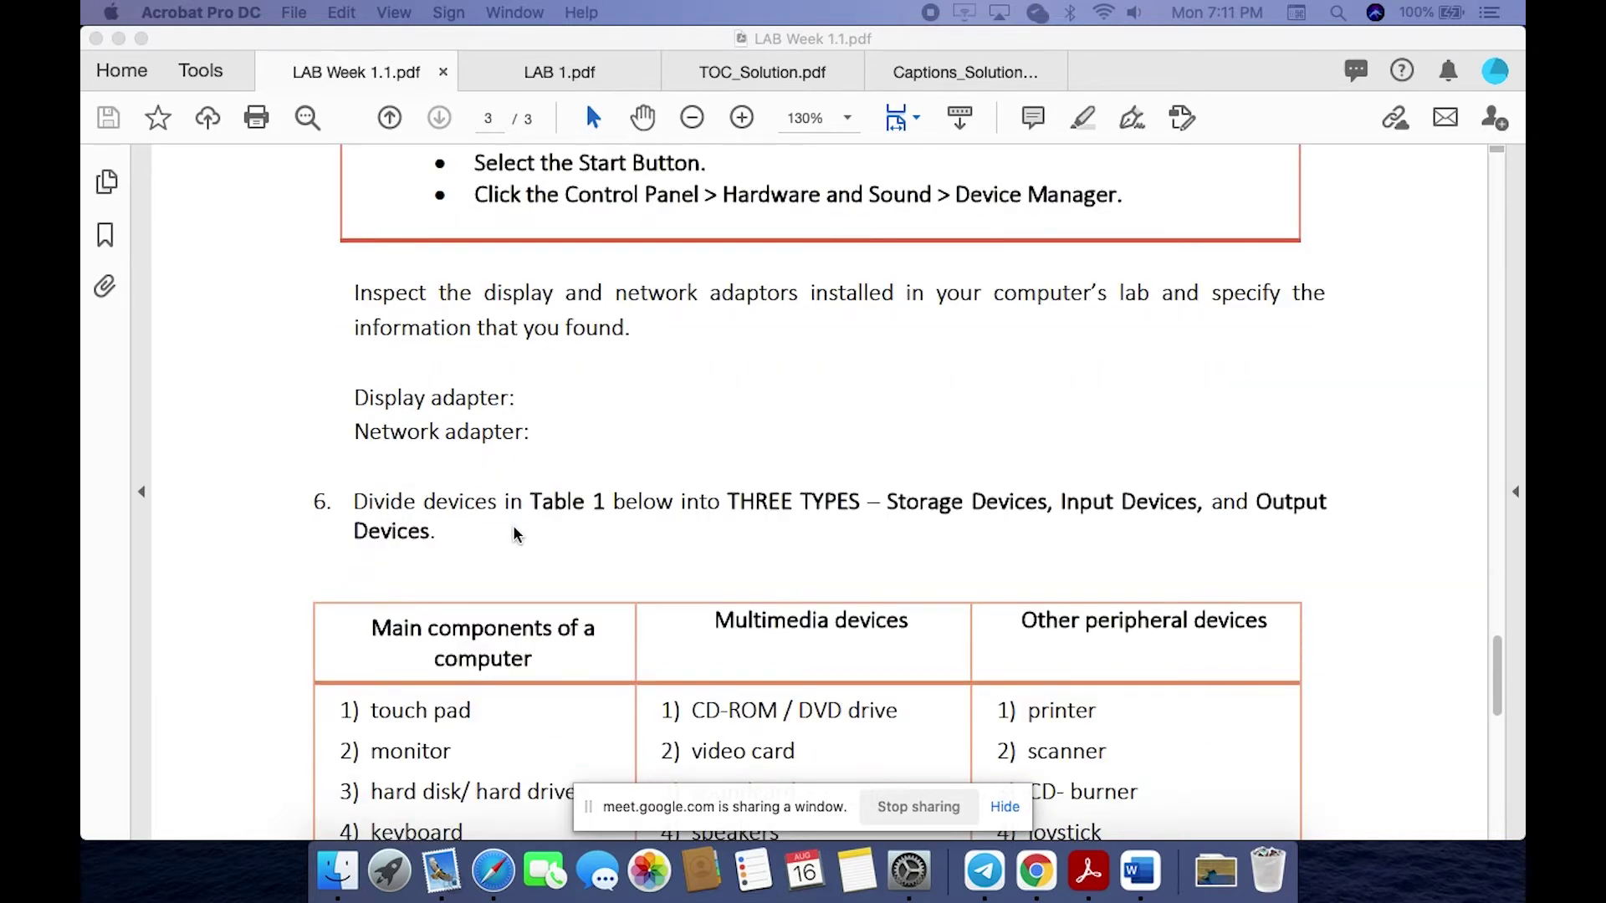
scroll(266, 598, "down", 5)
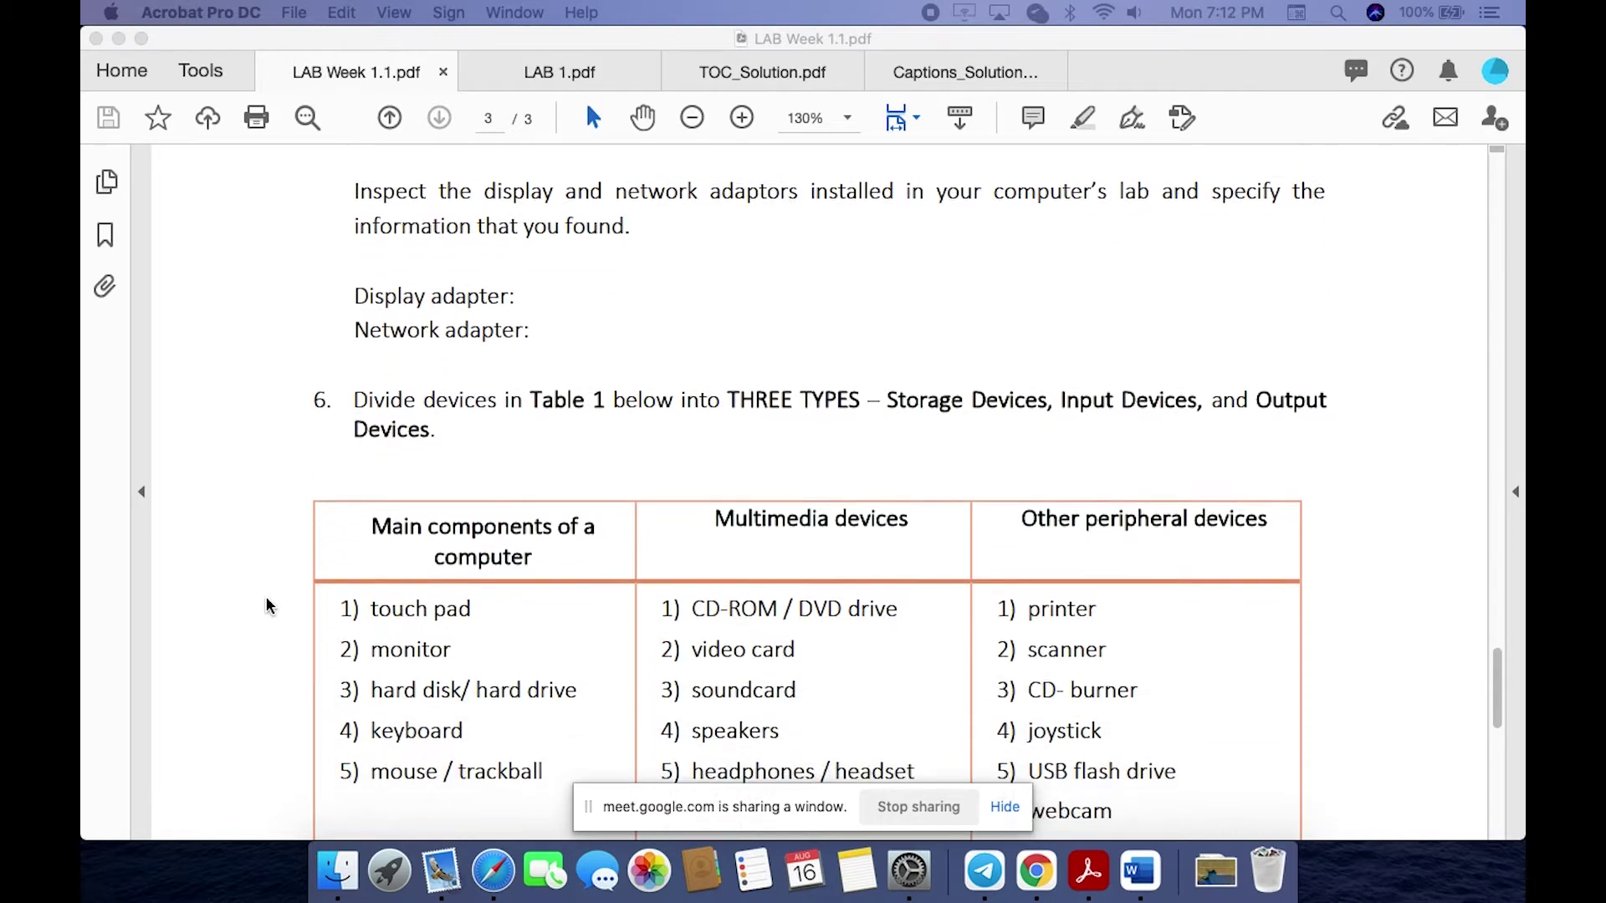
scroll(266, 598, "down", 3)
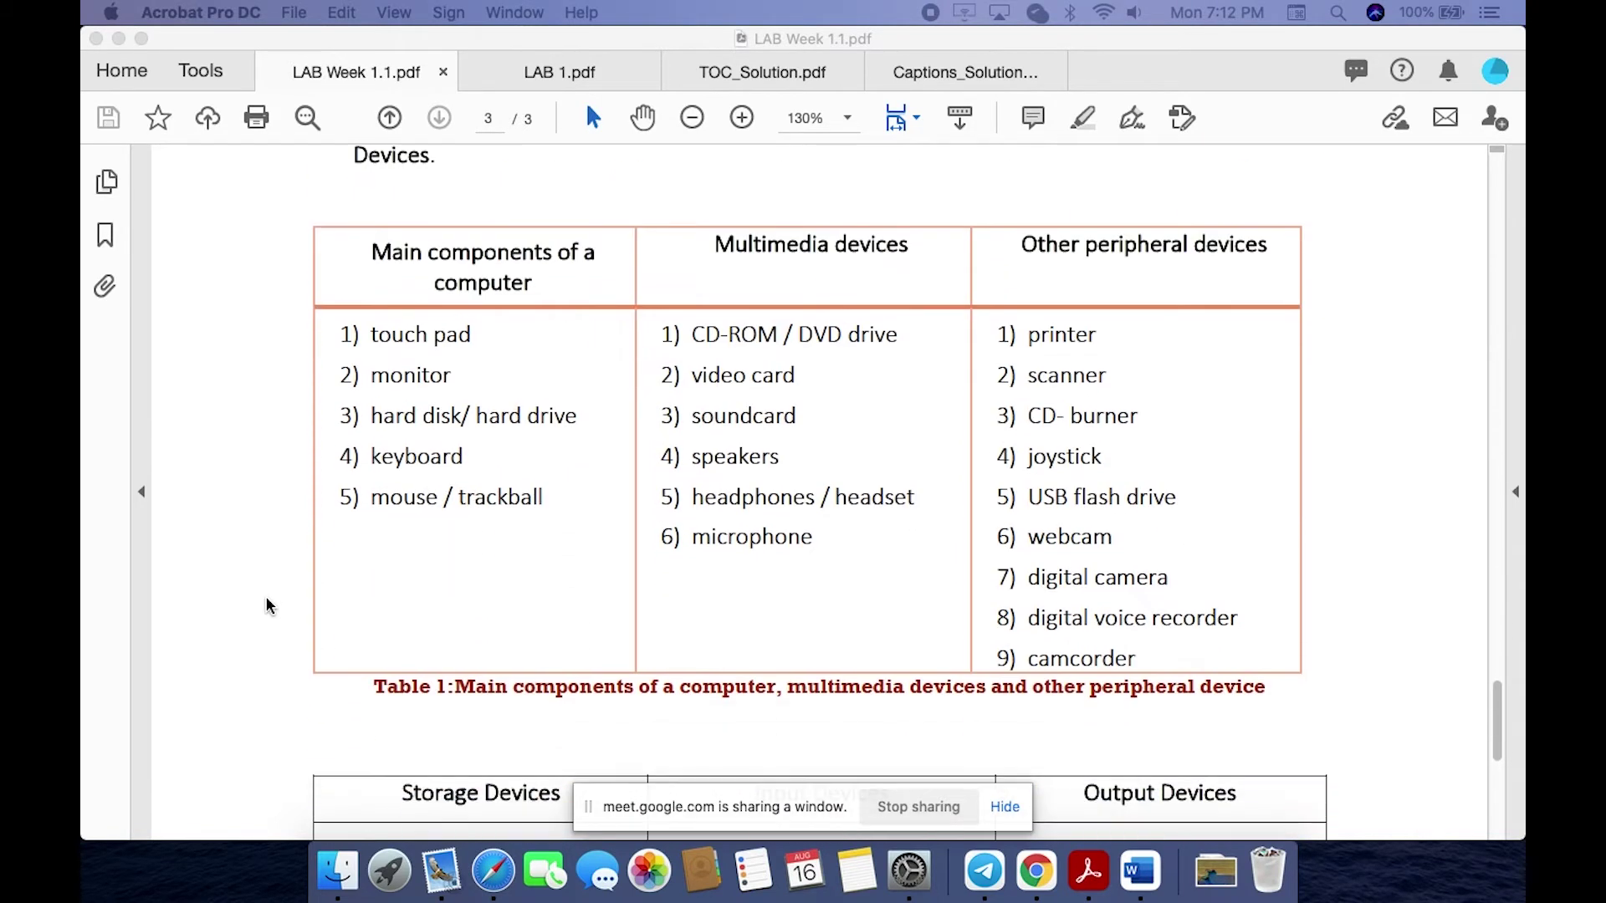
scroll(266, 598, "up", 2)
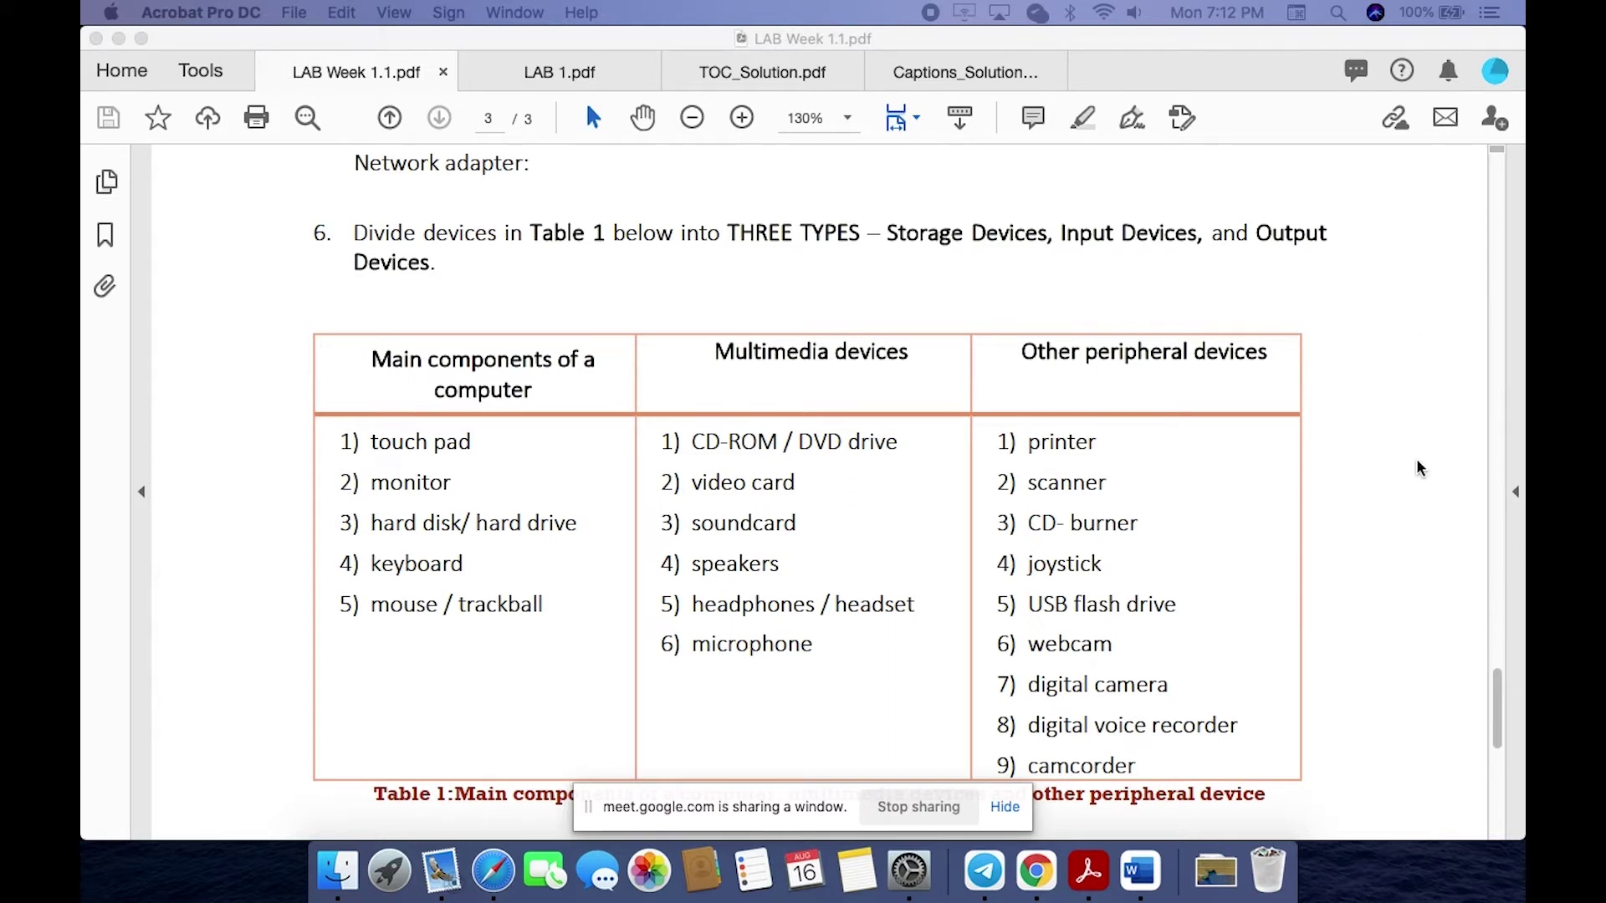
scroll(1416, 460, "up", 5)
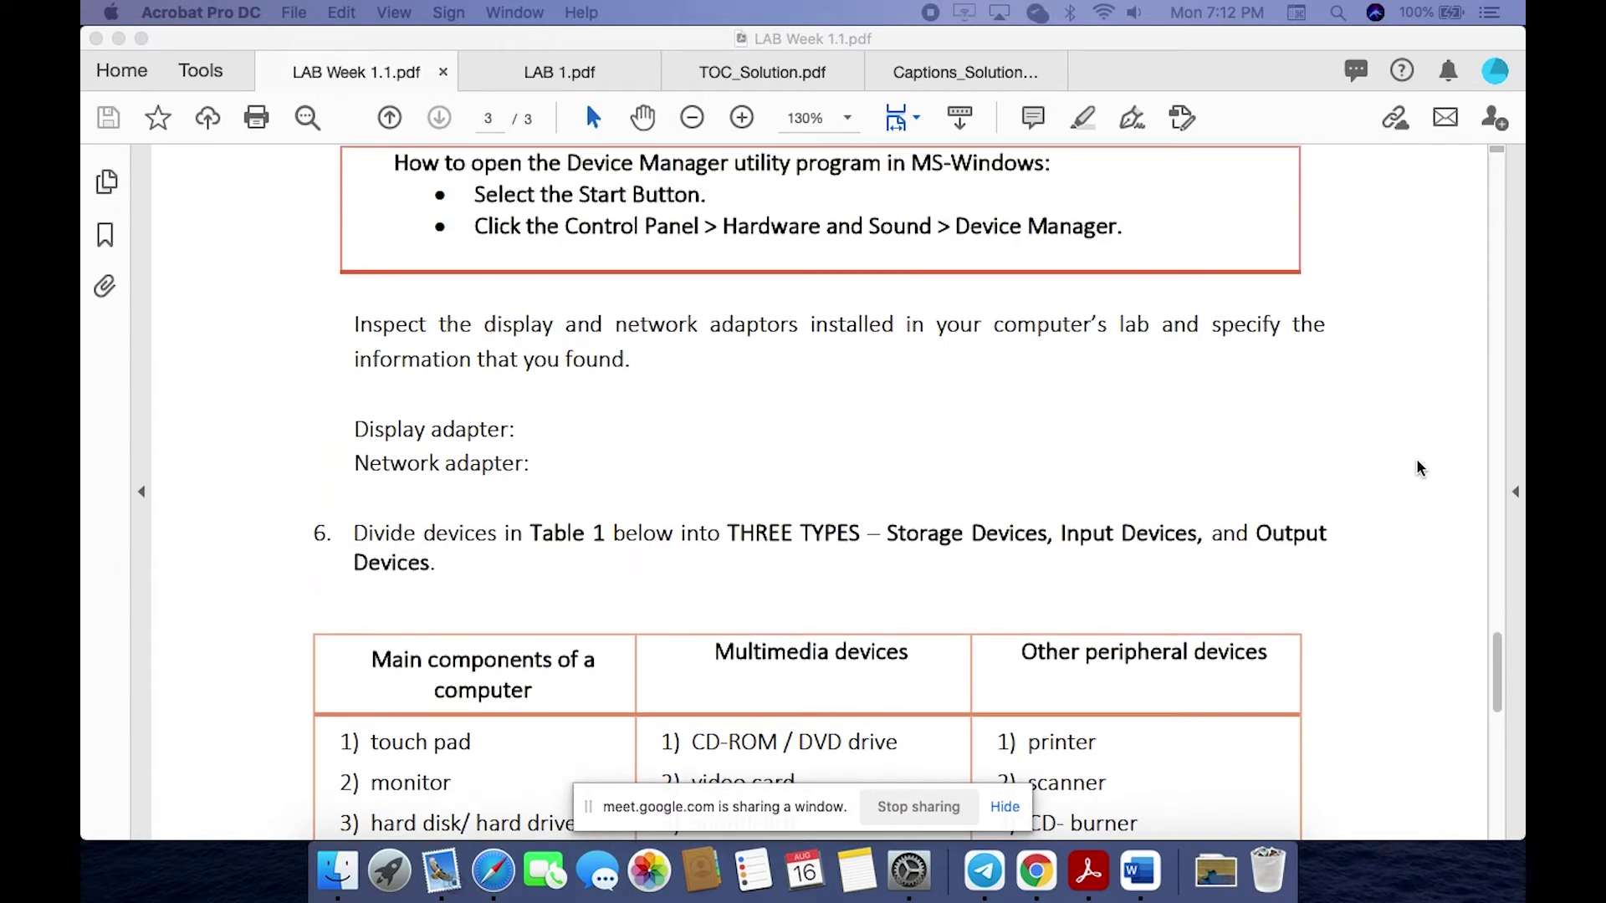
scroll(1416, 460, "down", 10)
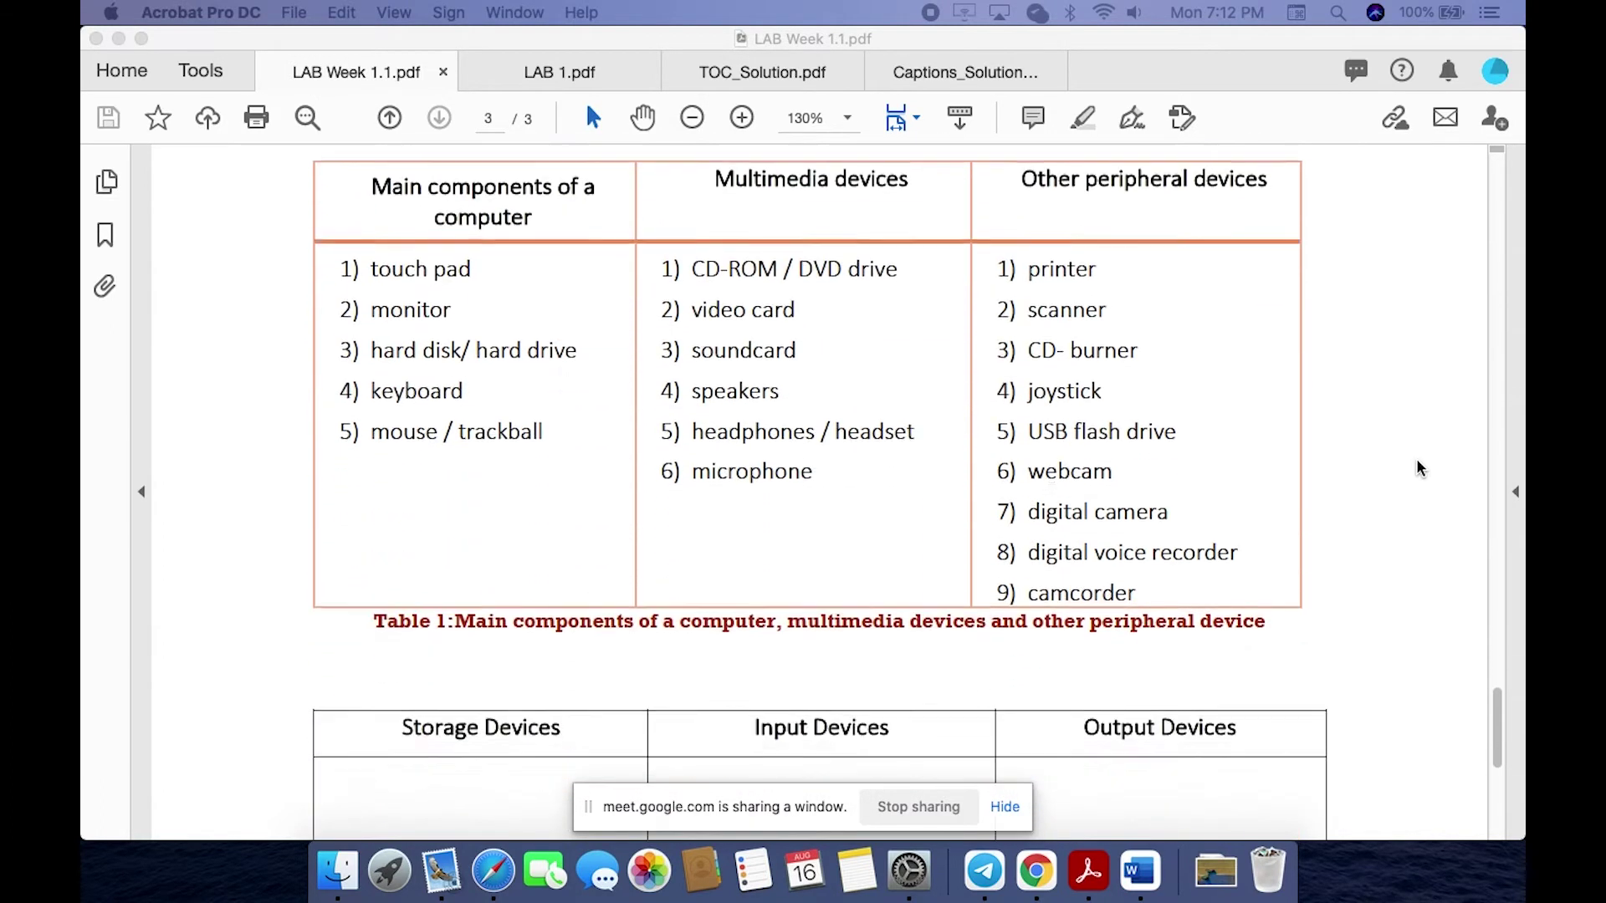
scroll(1418, 468, "down", 2)
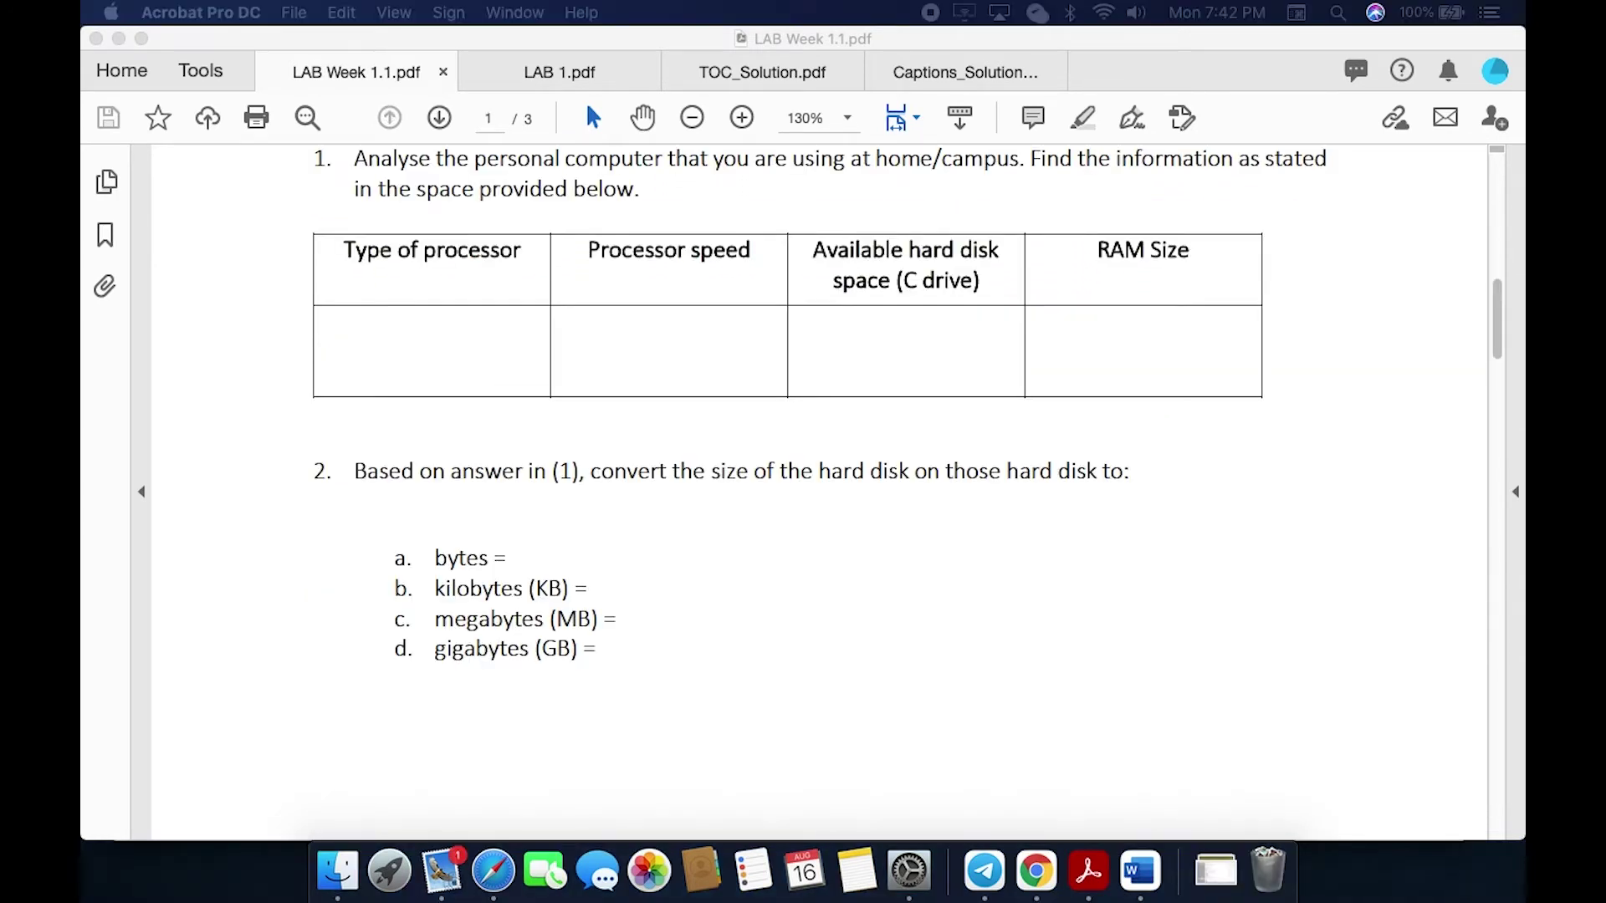
key("space")
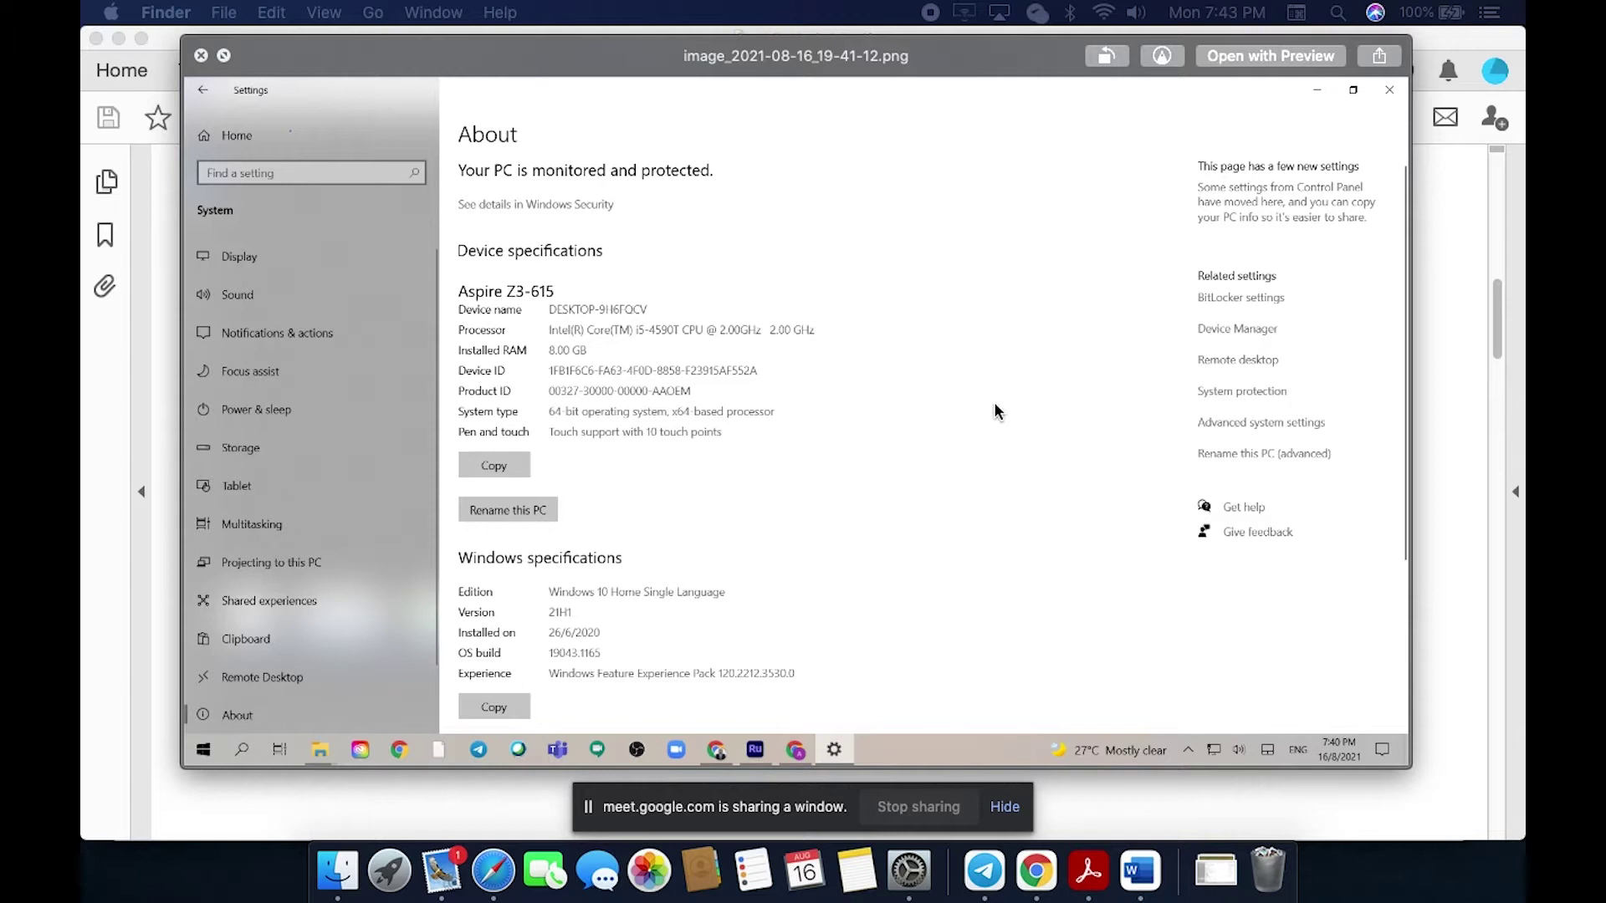
Step: Return to the LAB Week 1.1 lab sheet in Acrobat, glancing back at the screenshot once
left_click(1102, 883)
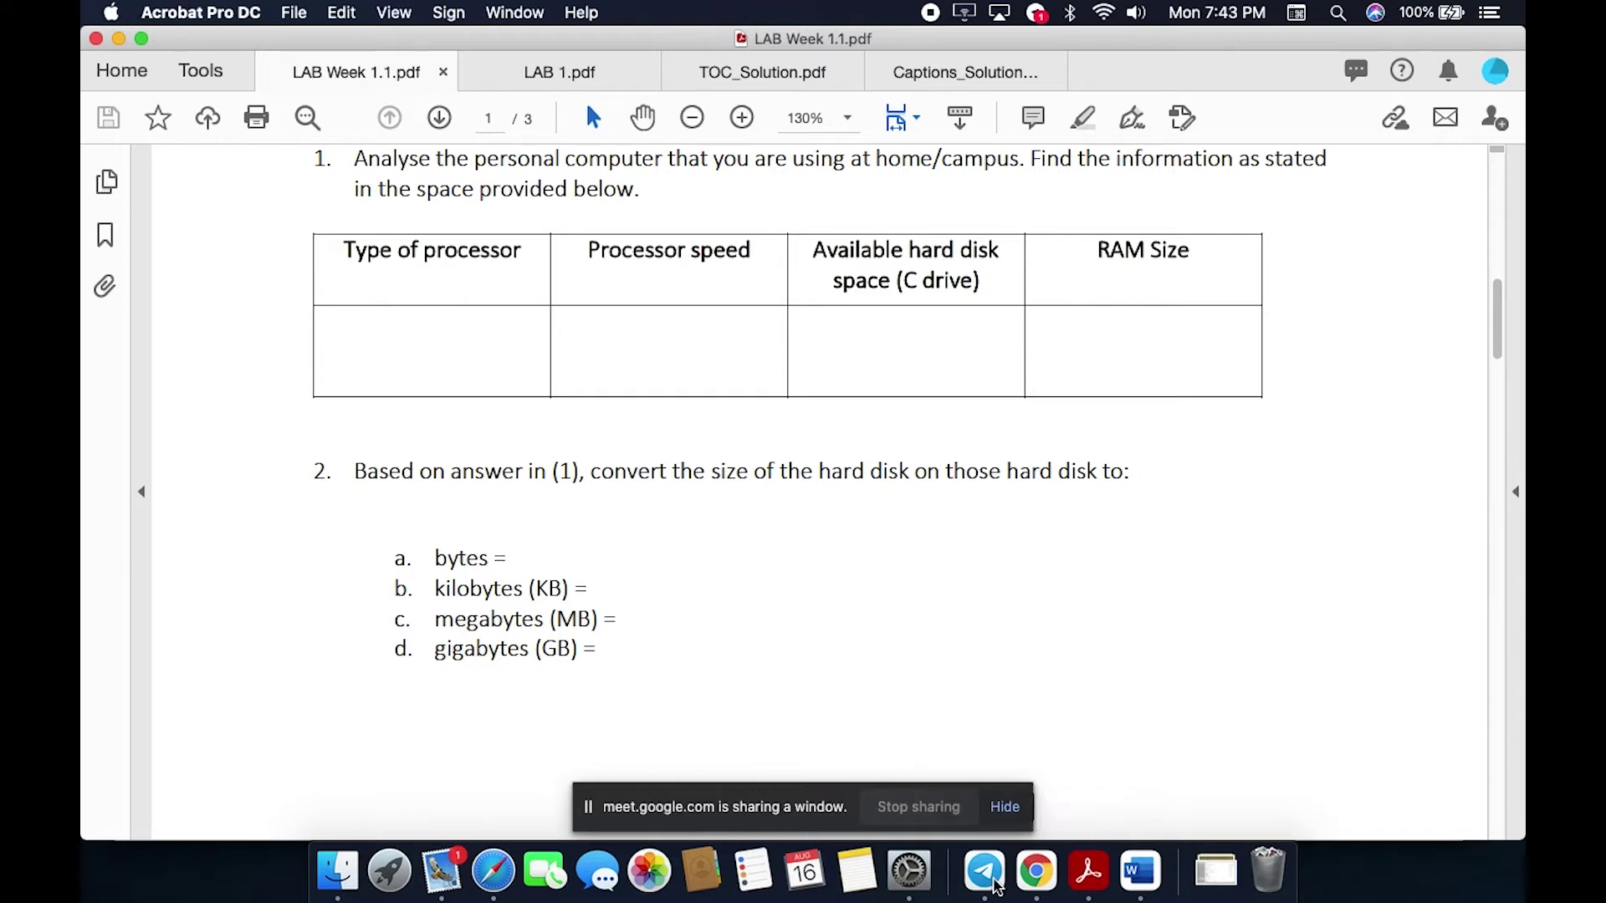
left_click(343, 876)
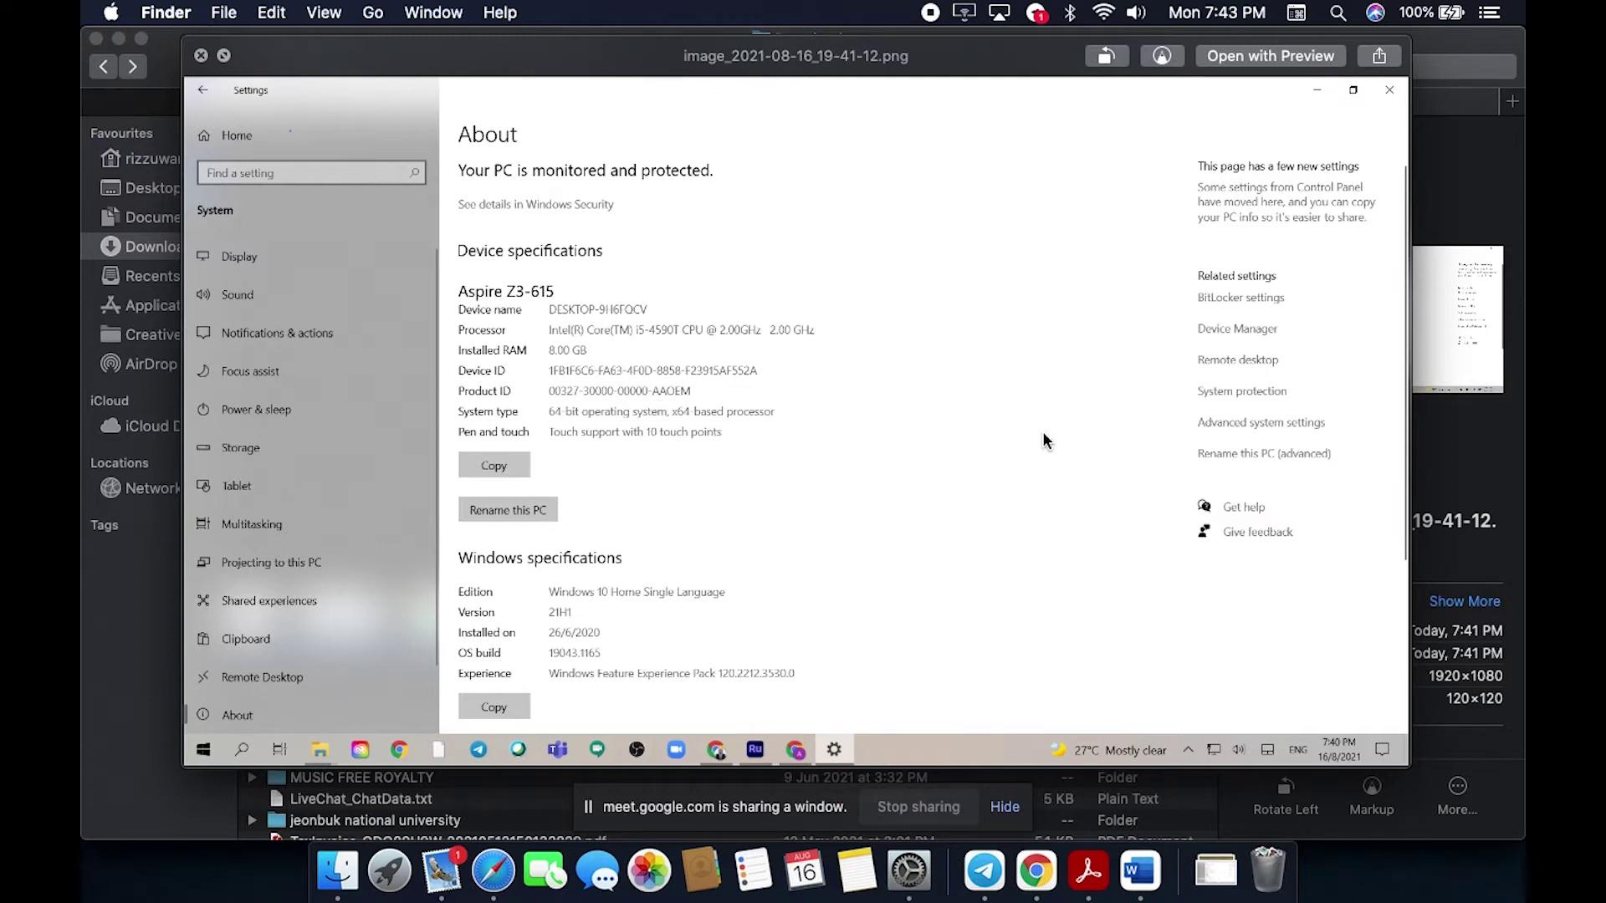
left_click(1088, 870)
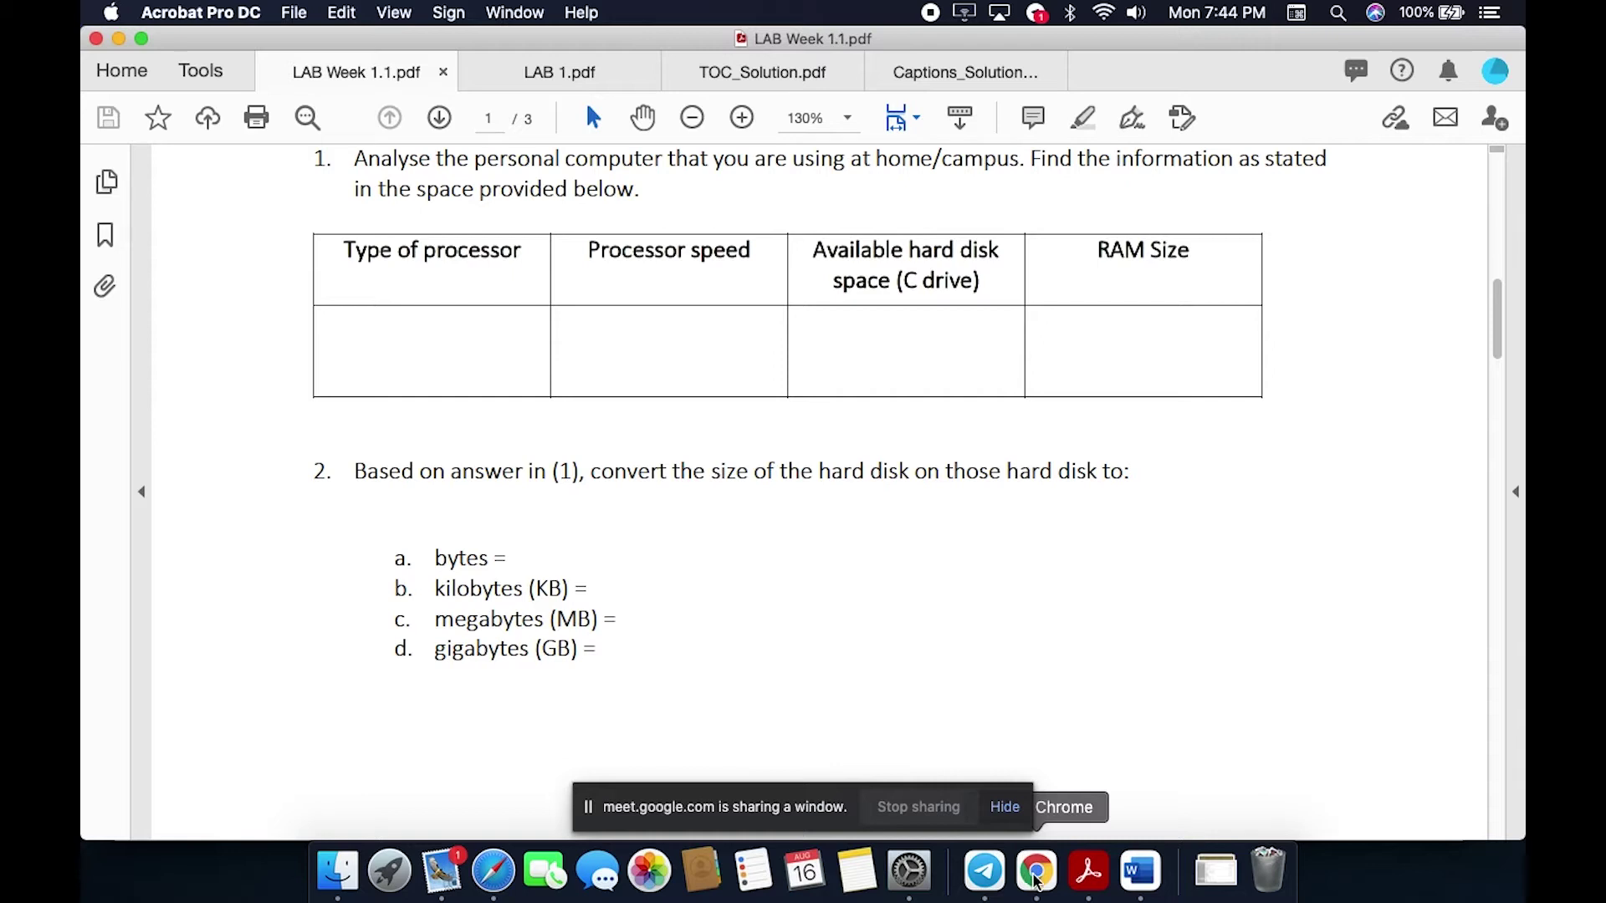
left_click(987, 871)
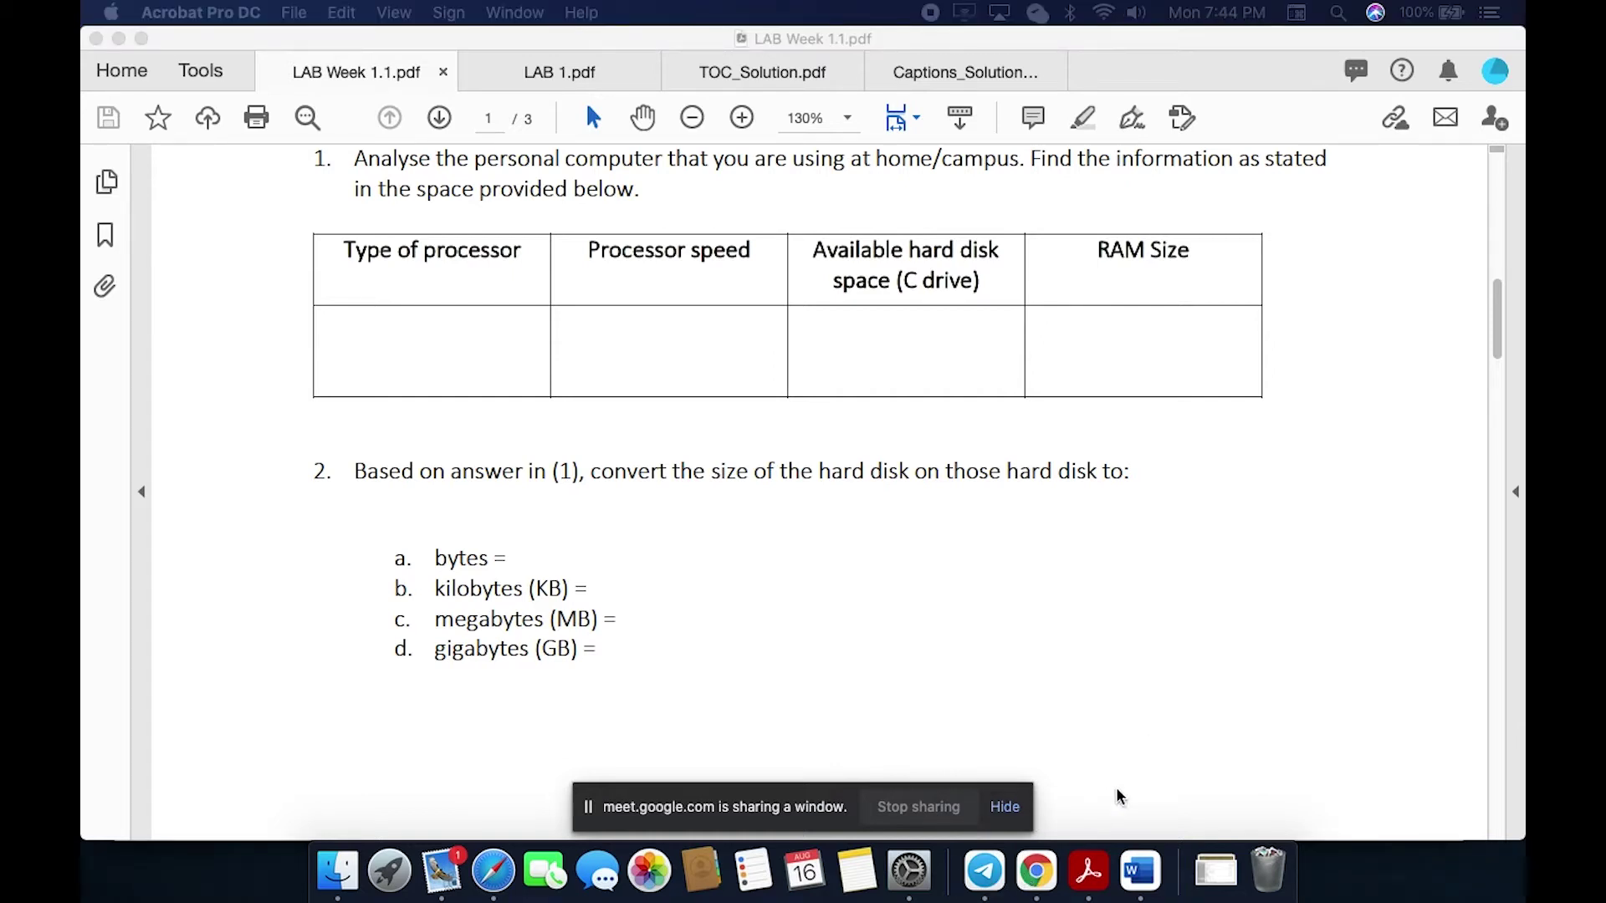
Step: Scroll LAB 1.pdf in Acrobat to the Activity 2 automatic table-of-contents instructions
left_click(940, 587)
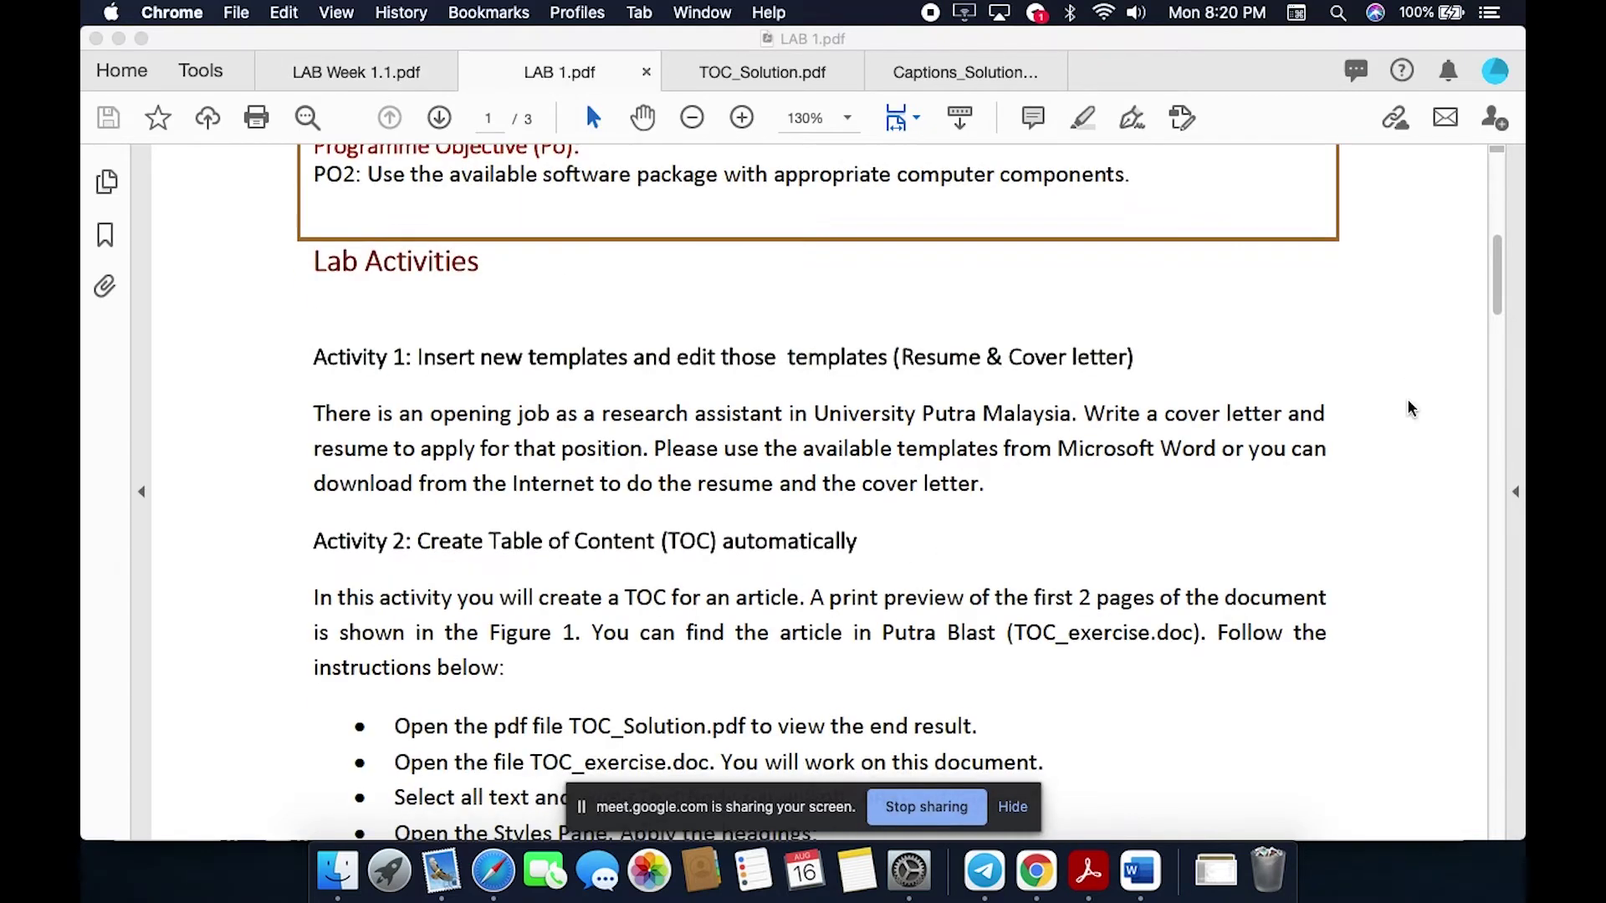
scroll(1407, 399, "down", 3)
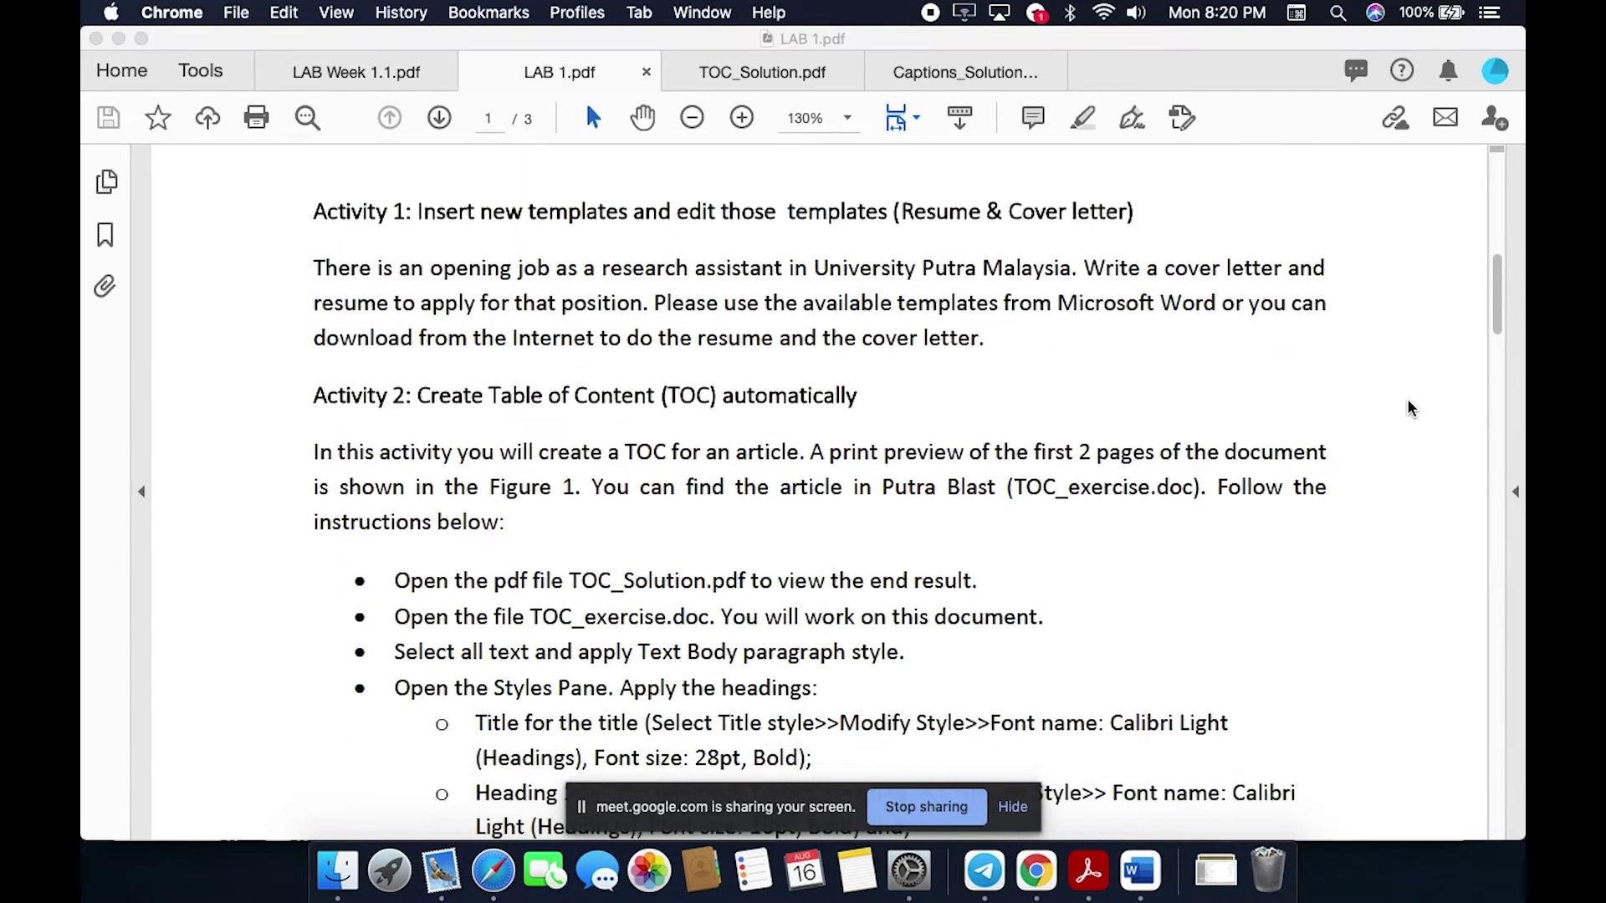
scroll(1407, 408, "down", 1)
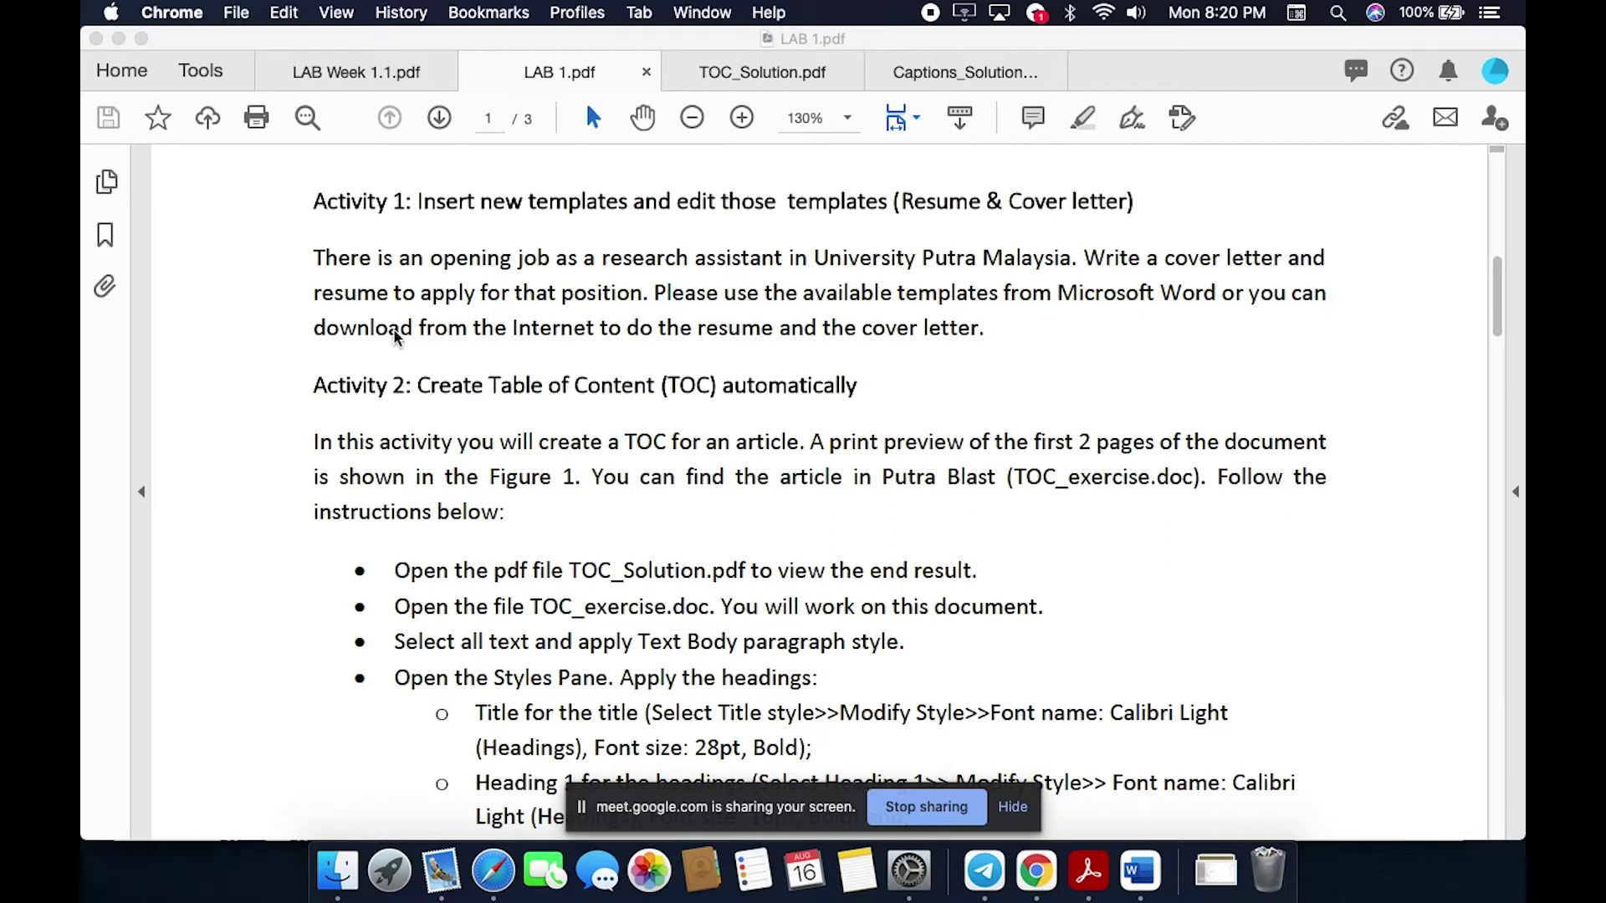
scroll(244, 415, "down", 1)
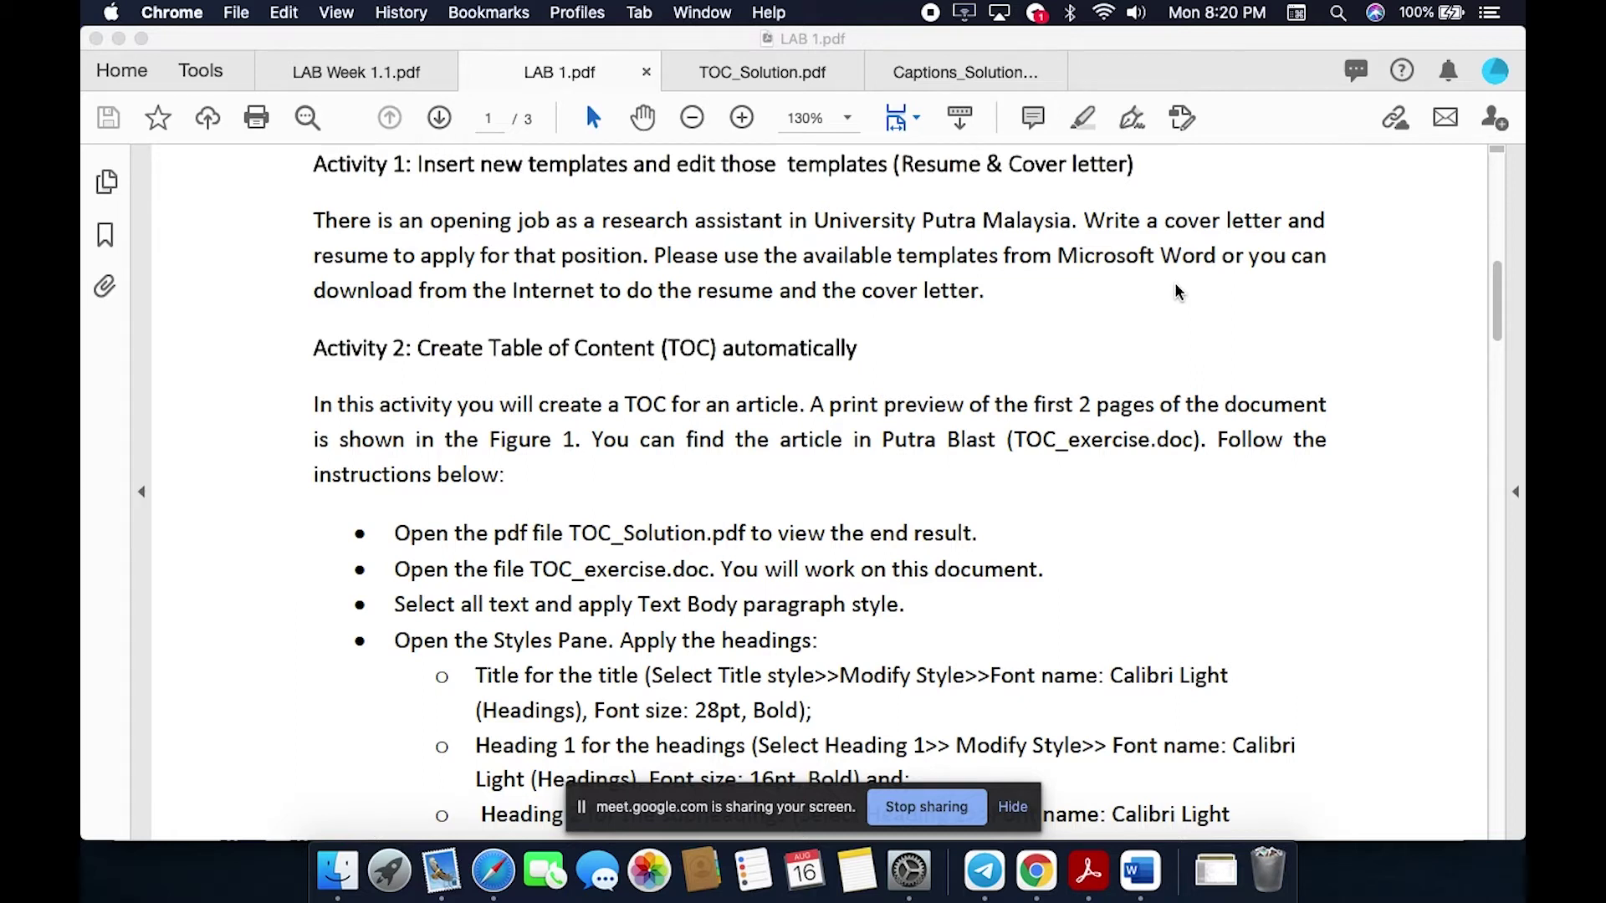
scroll(932, 300, "up", 2)
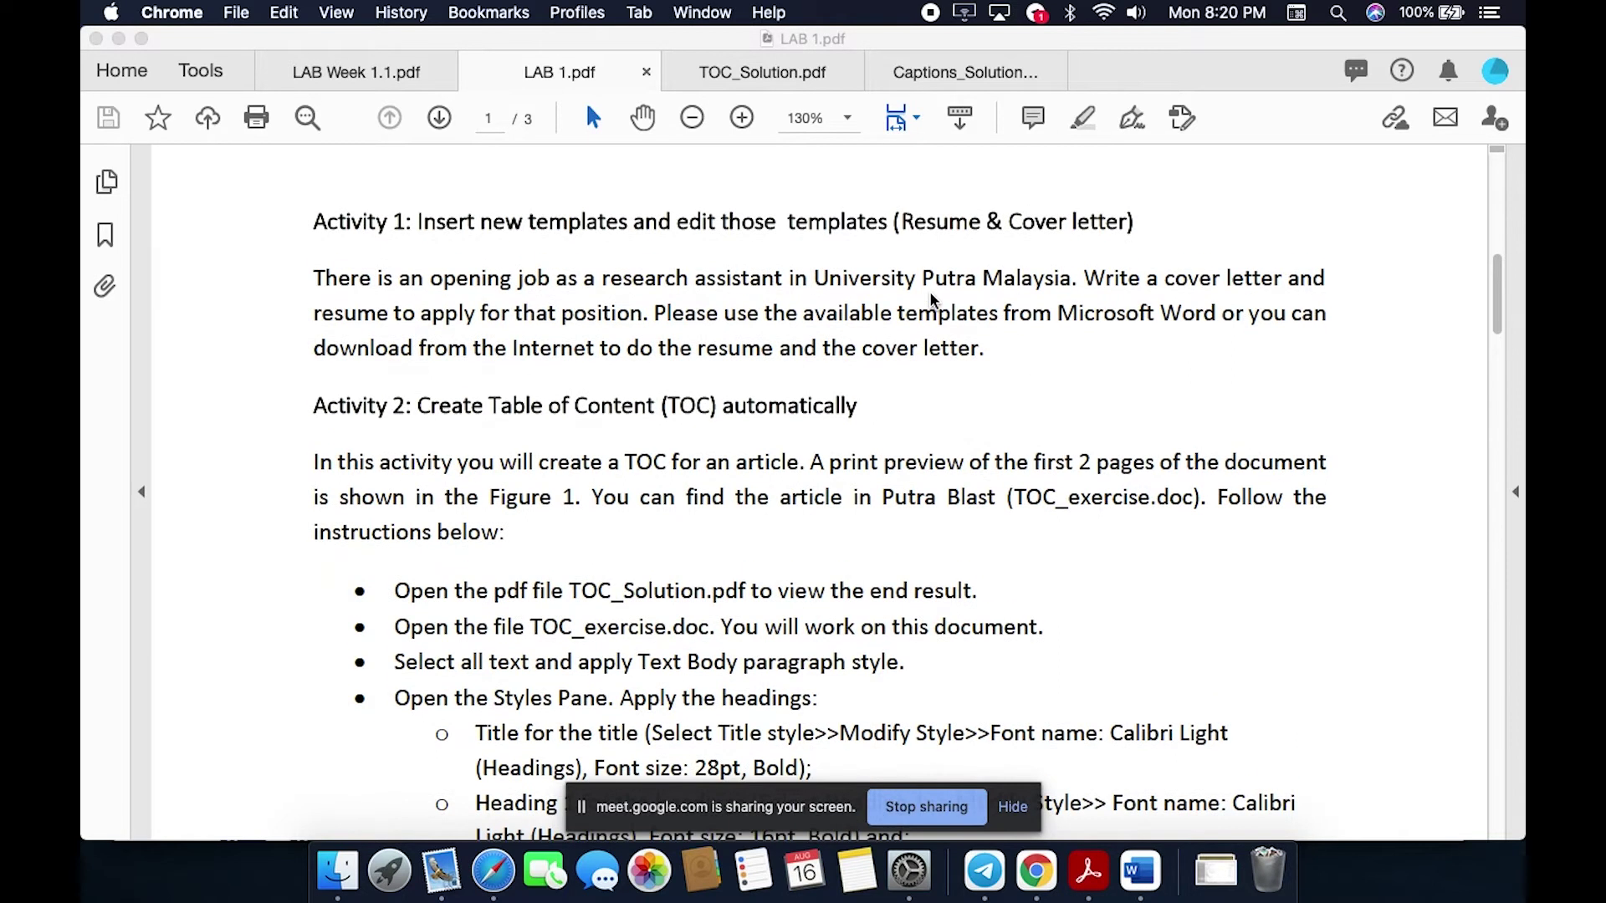
left_click(1131, 868)
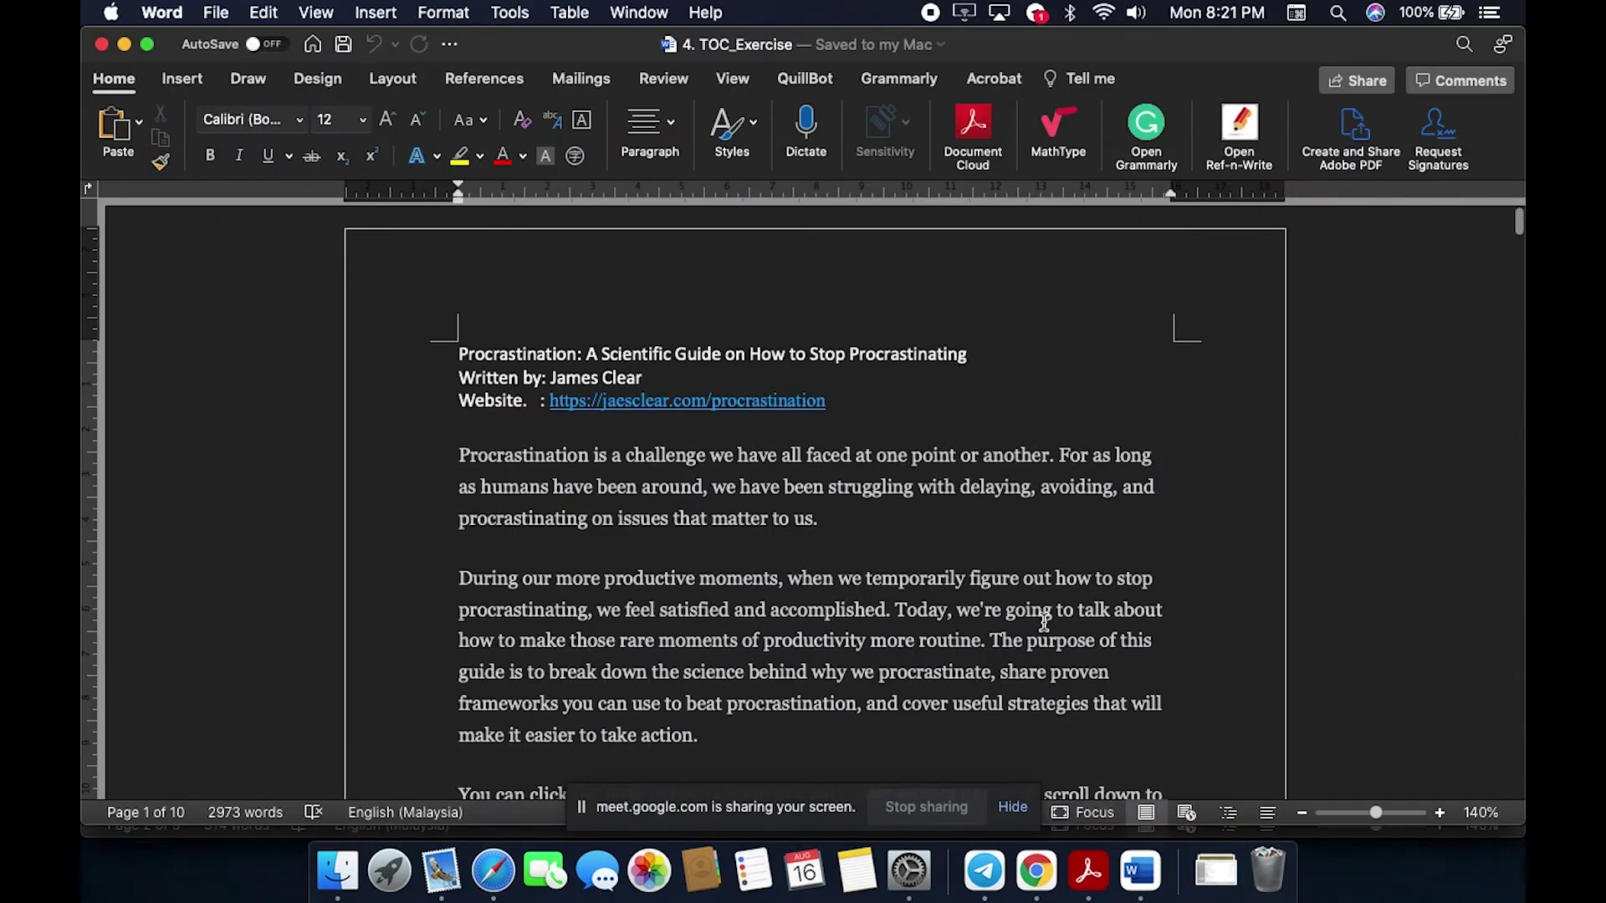
Step: Bring the LAB 1 document to full screen via Mission Control and show the File menu
key("ctrl+Up")
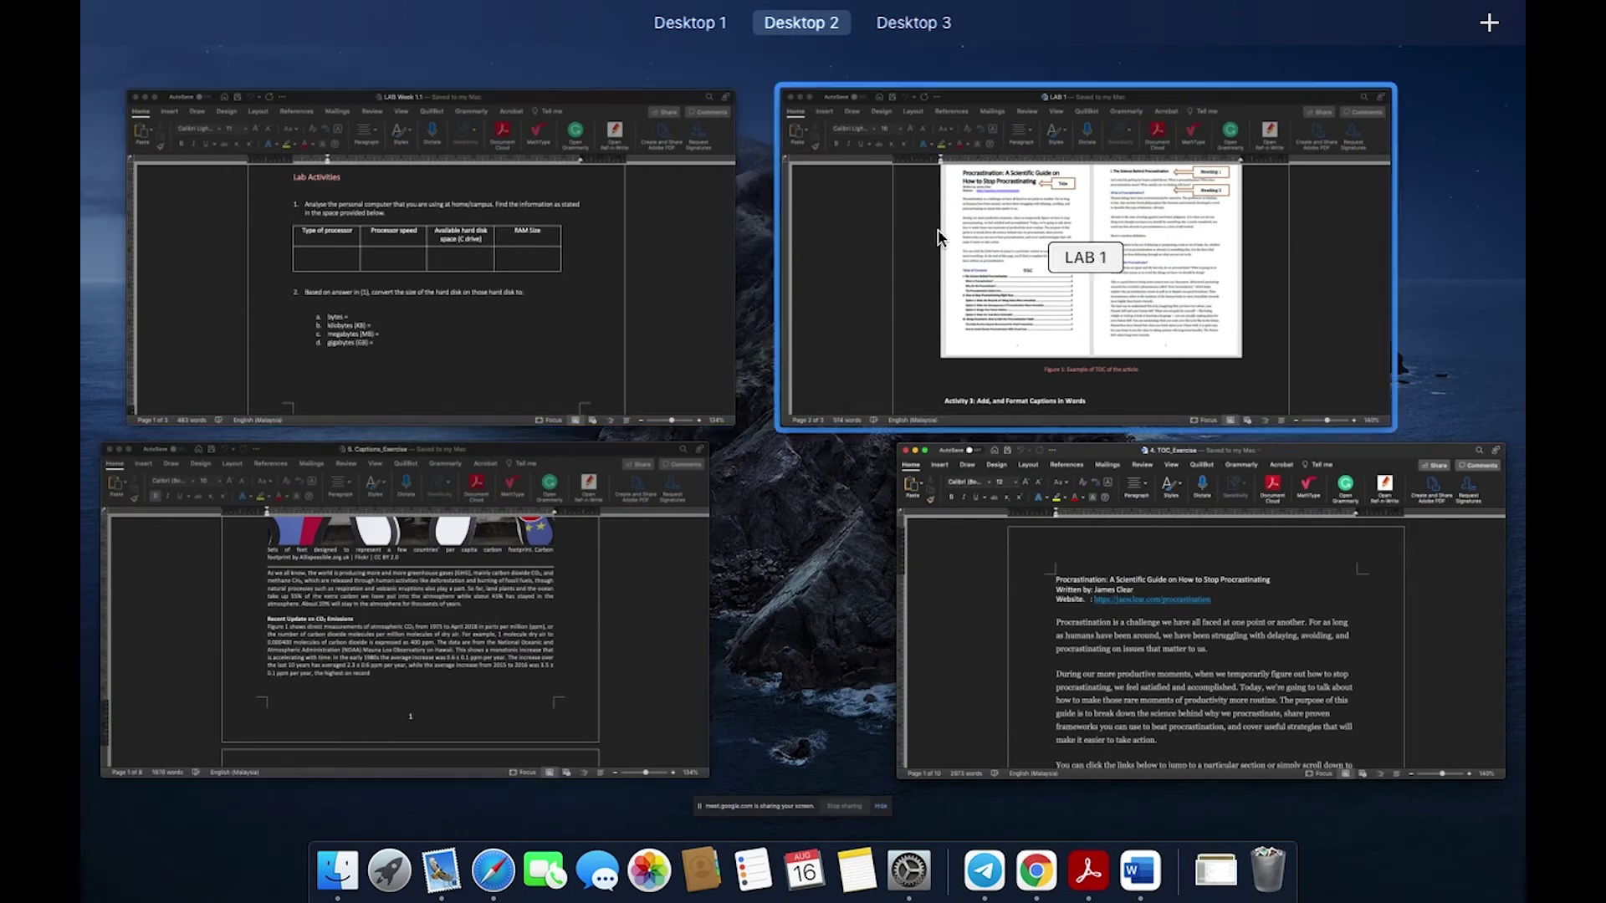
left_click(1068, 287)
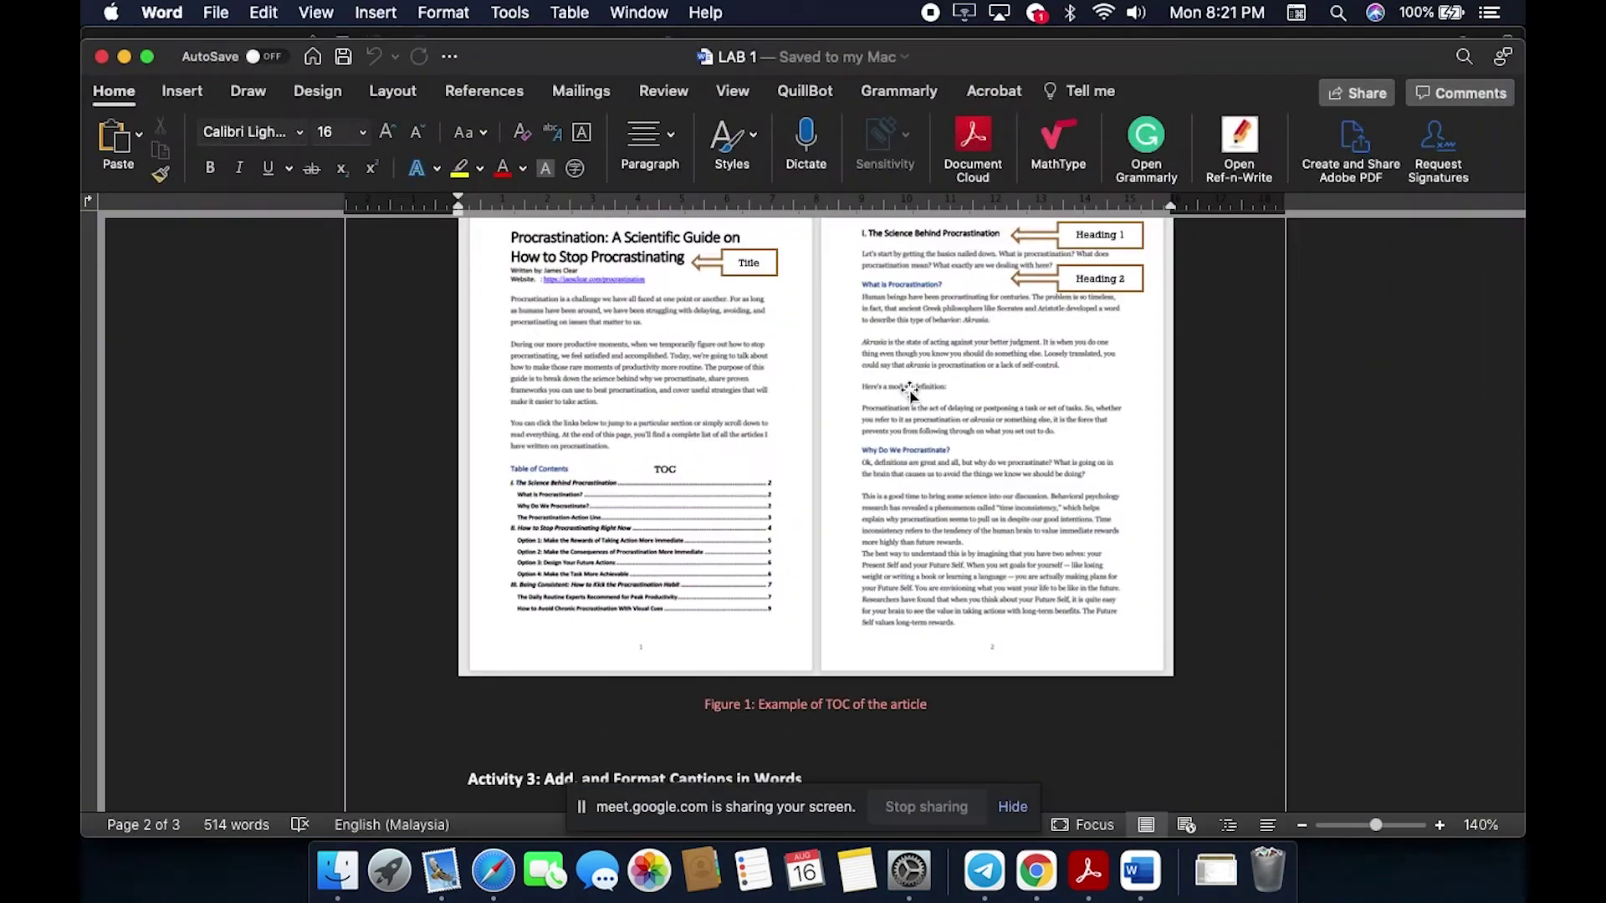
scroll(910, 389, "up", 10)
scroll(910, 389, "down", 3)
scroll(910, 389, "up", 2)
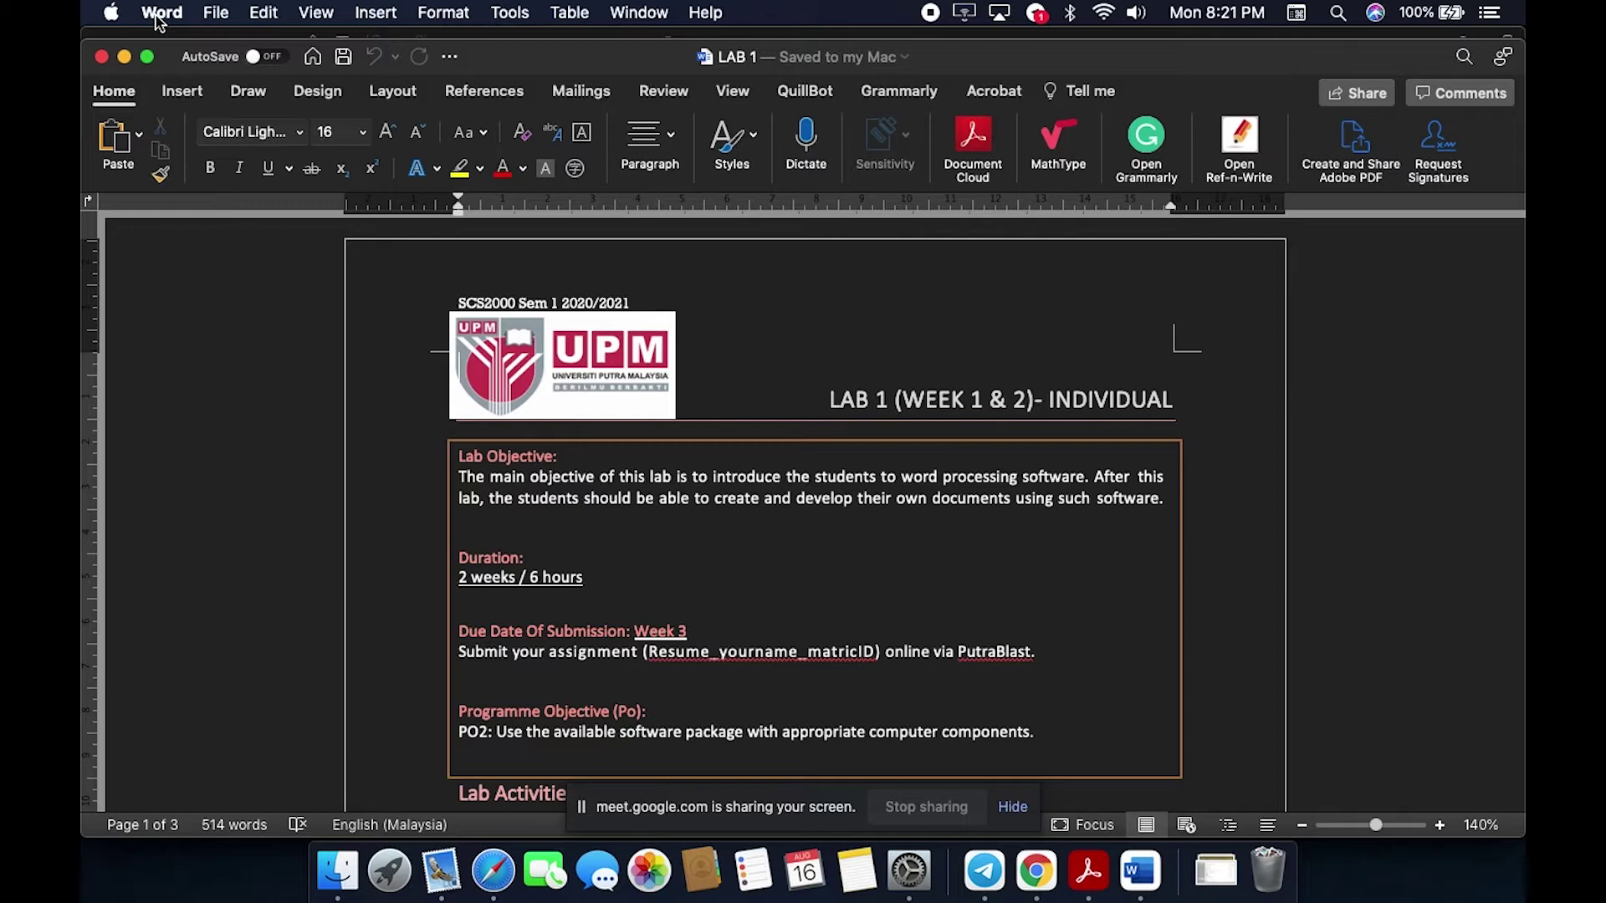
left_click(218, 13)
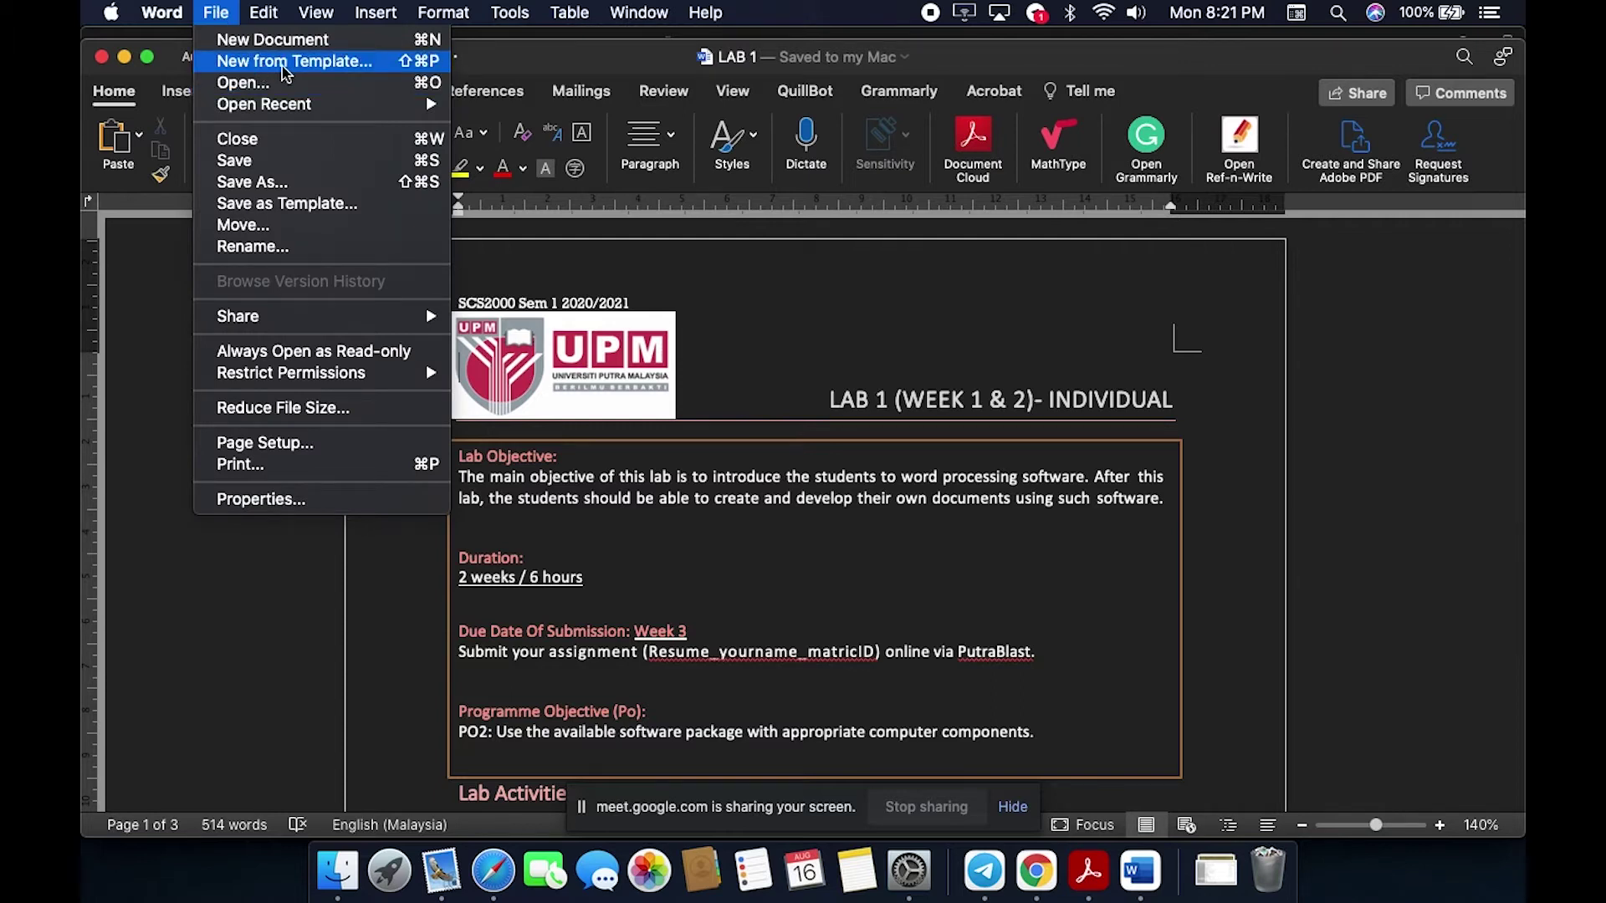
Step: Create a new document from the Basic Cover Letter template in the template gallery
left_click(343, 76)
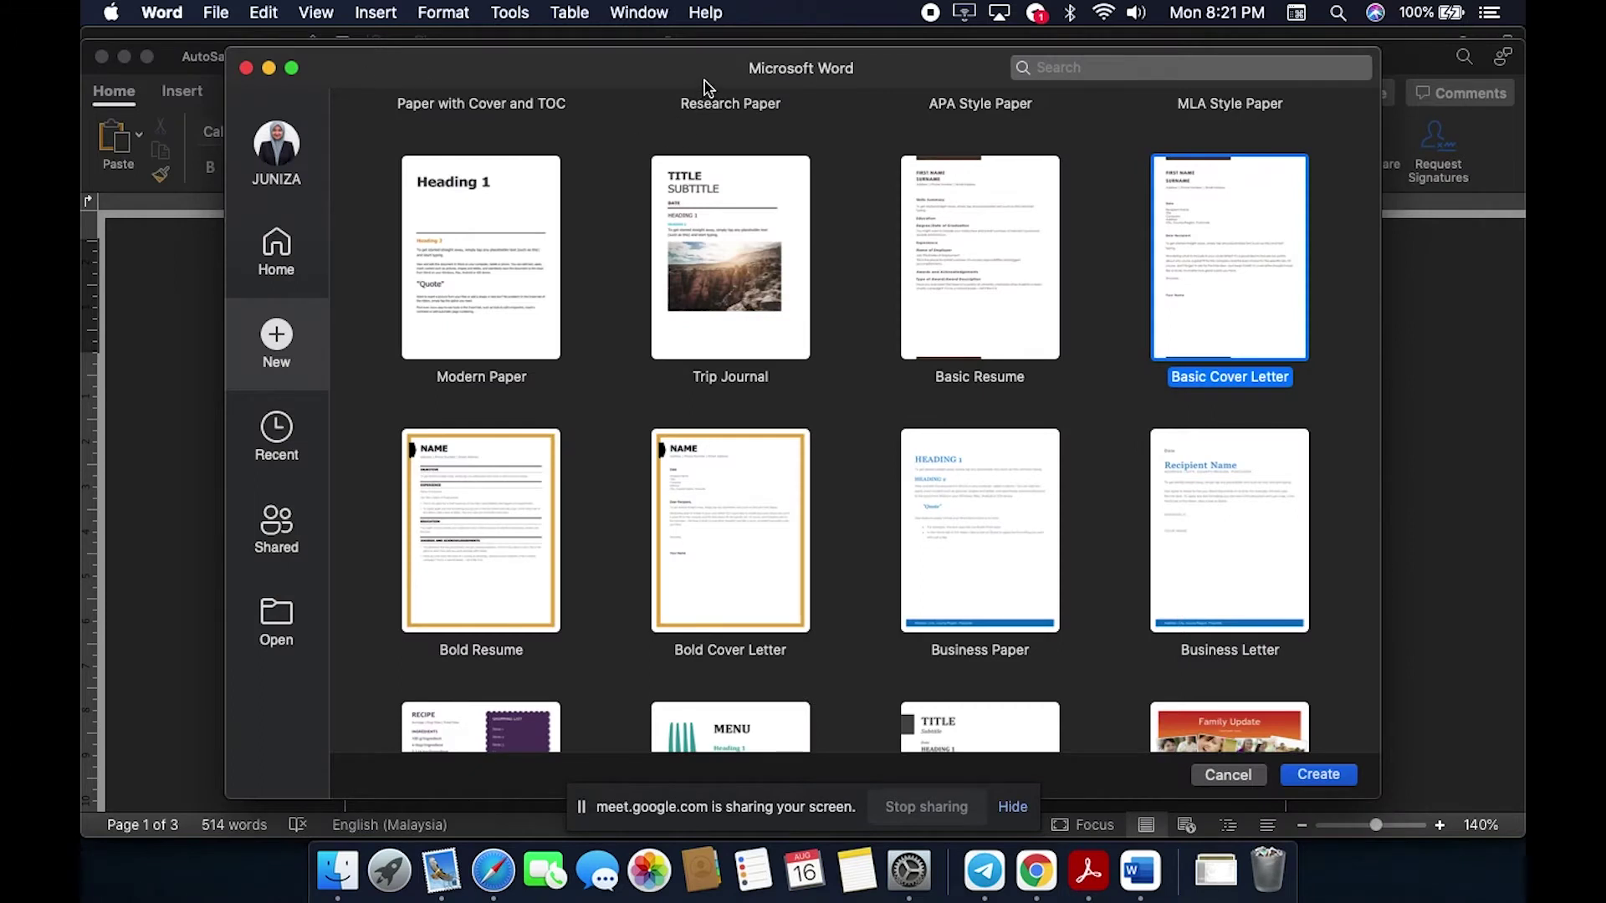
left_click_drag(707, 84, 692, 69)
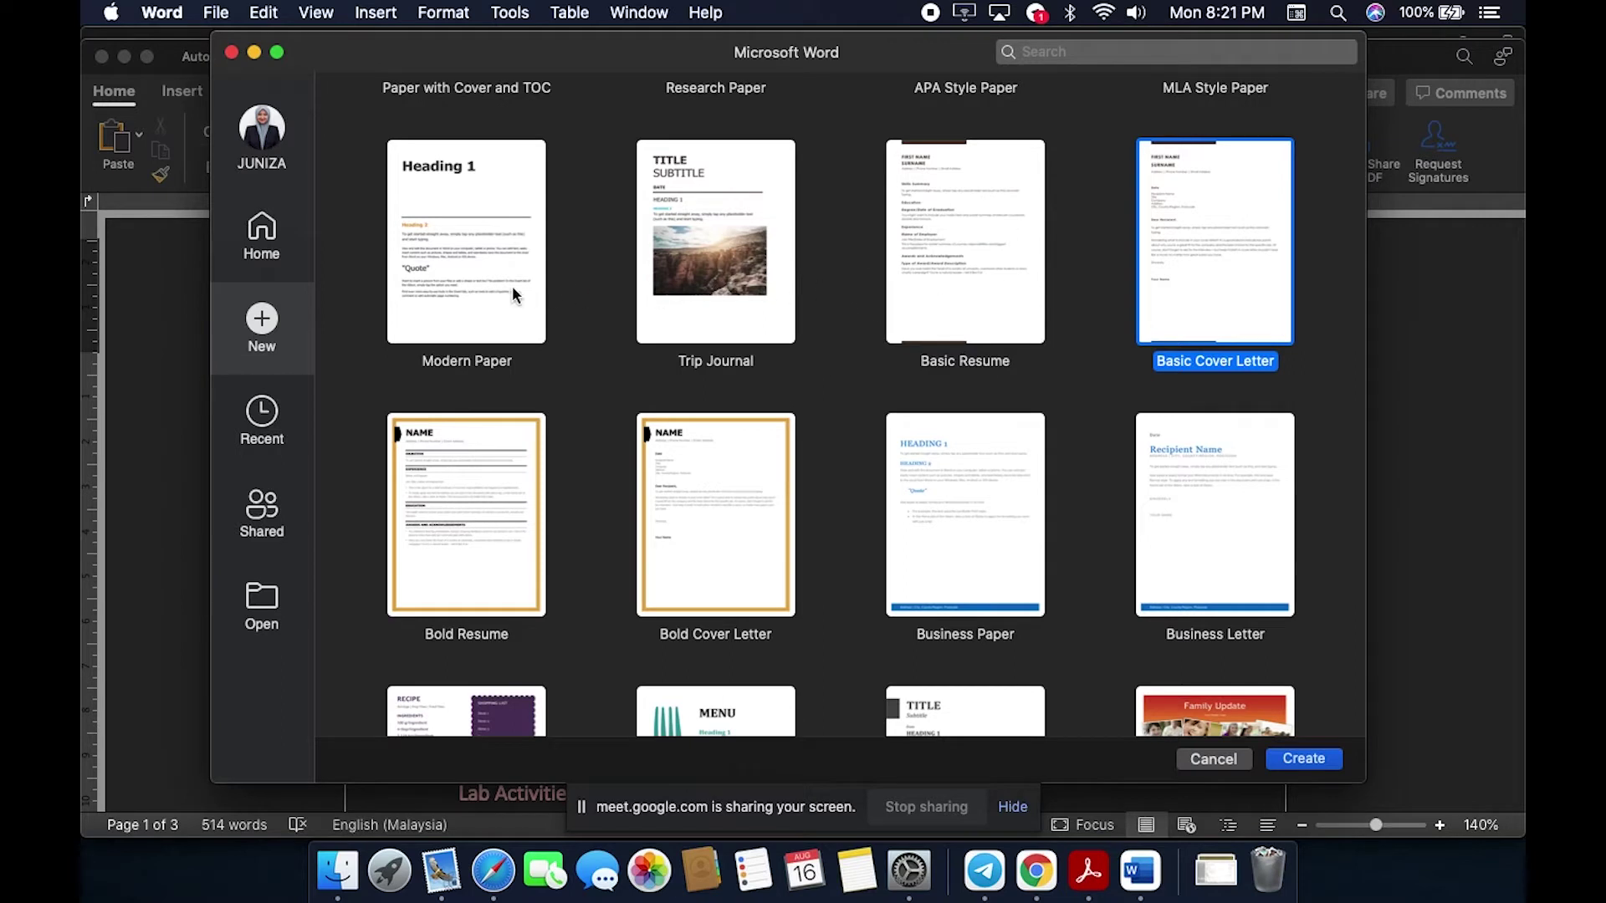
scroll(595, 402, "down", 2)
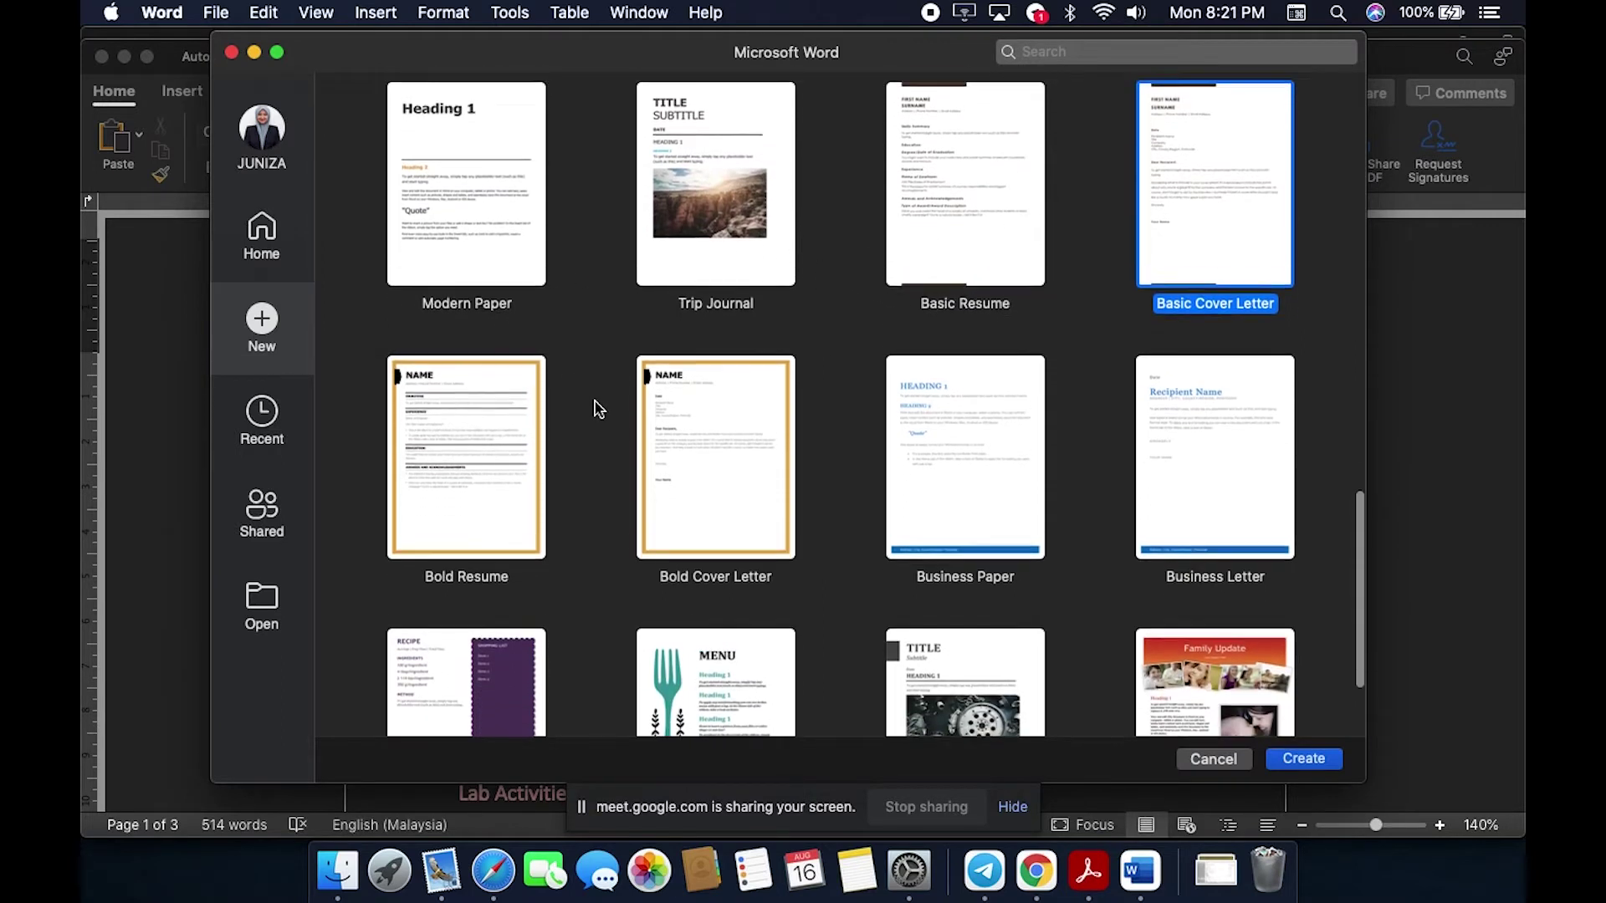
scroll(598, 408, "down", 2)
scroll(598, 409, "up", 4)
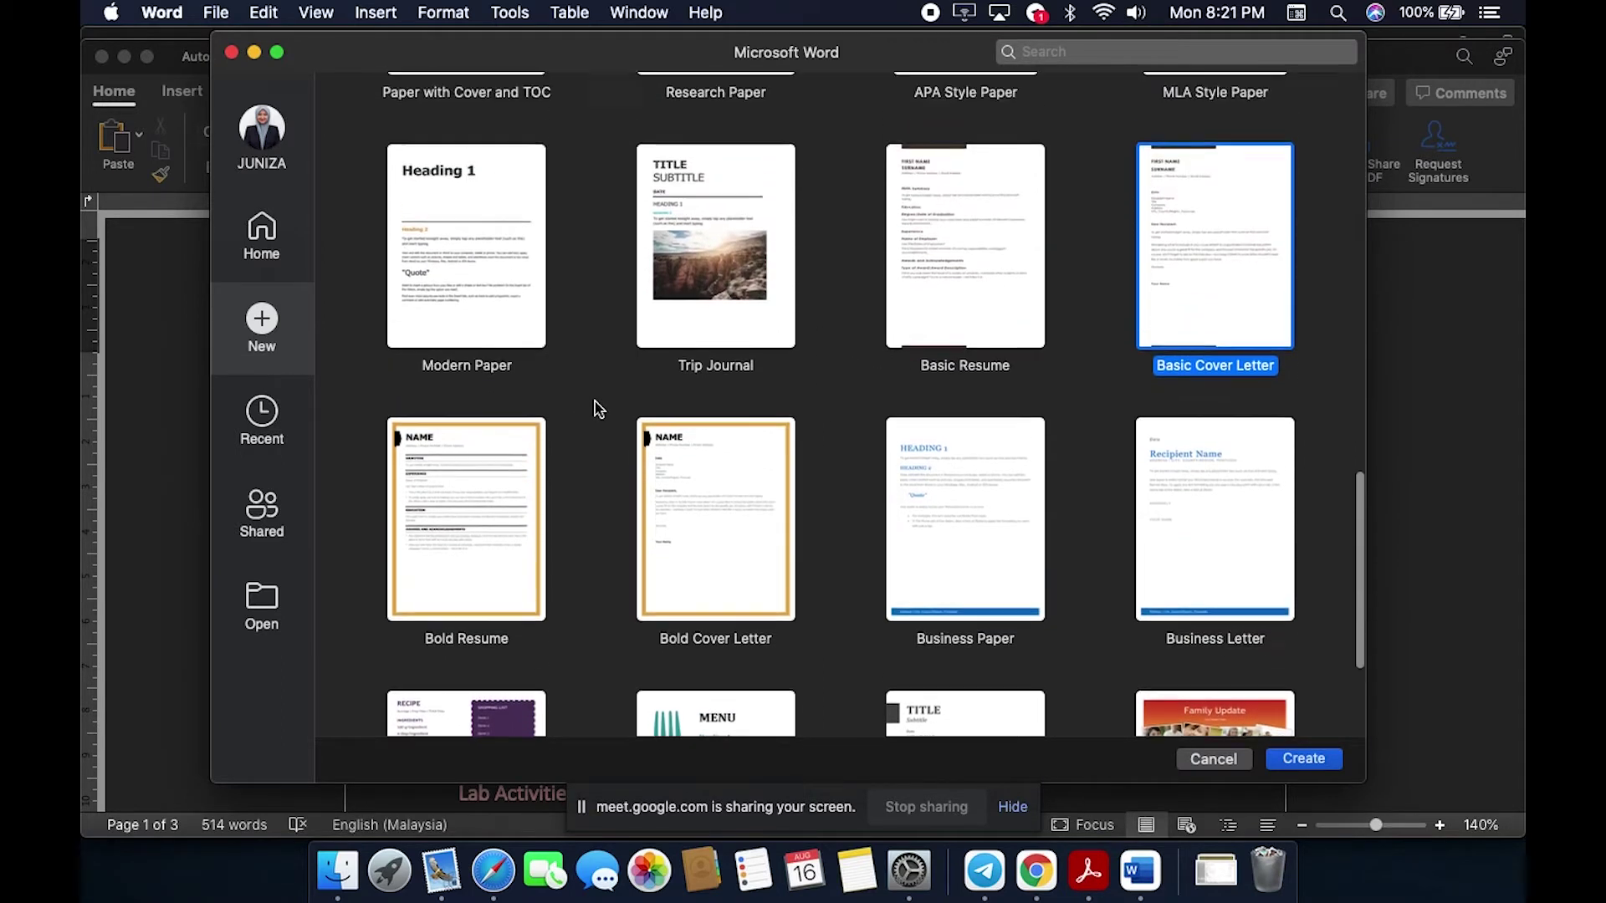
scroll(598, 408, "up", 2)
scroll(1035, 313, "up", 15)
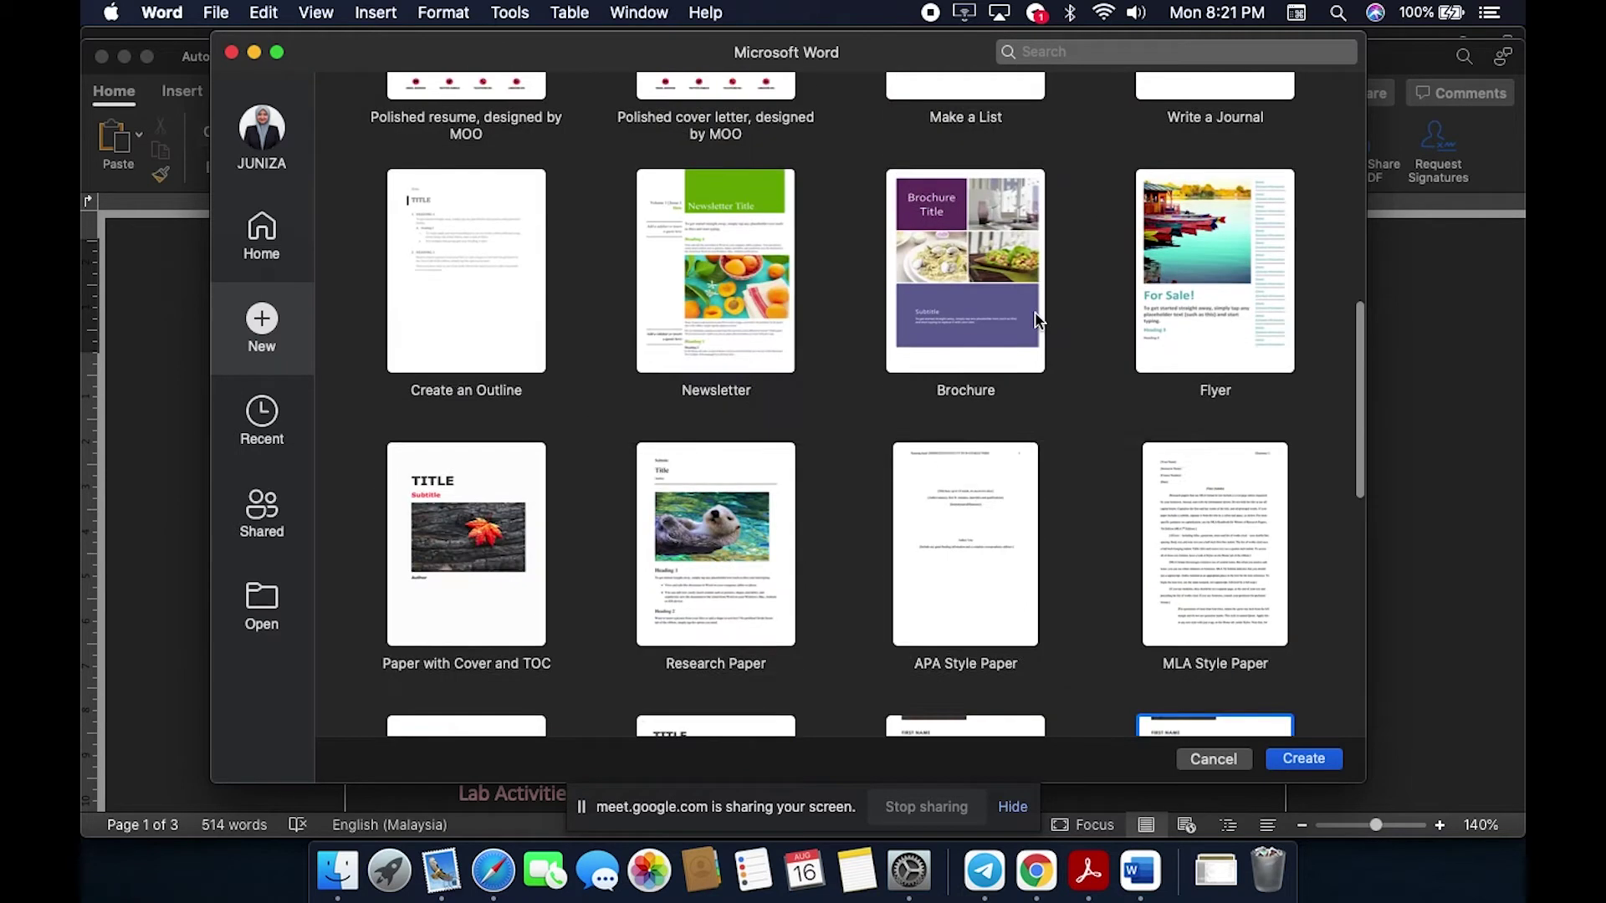
scroll(1036, 315, "down", 2)
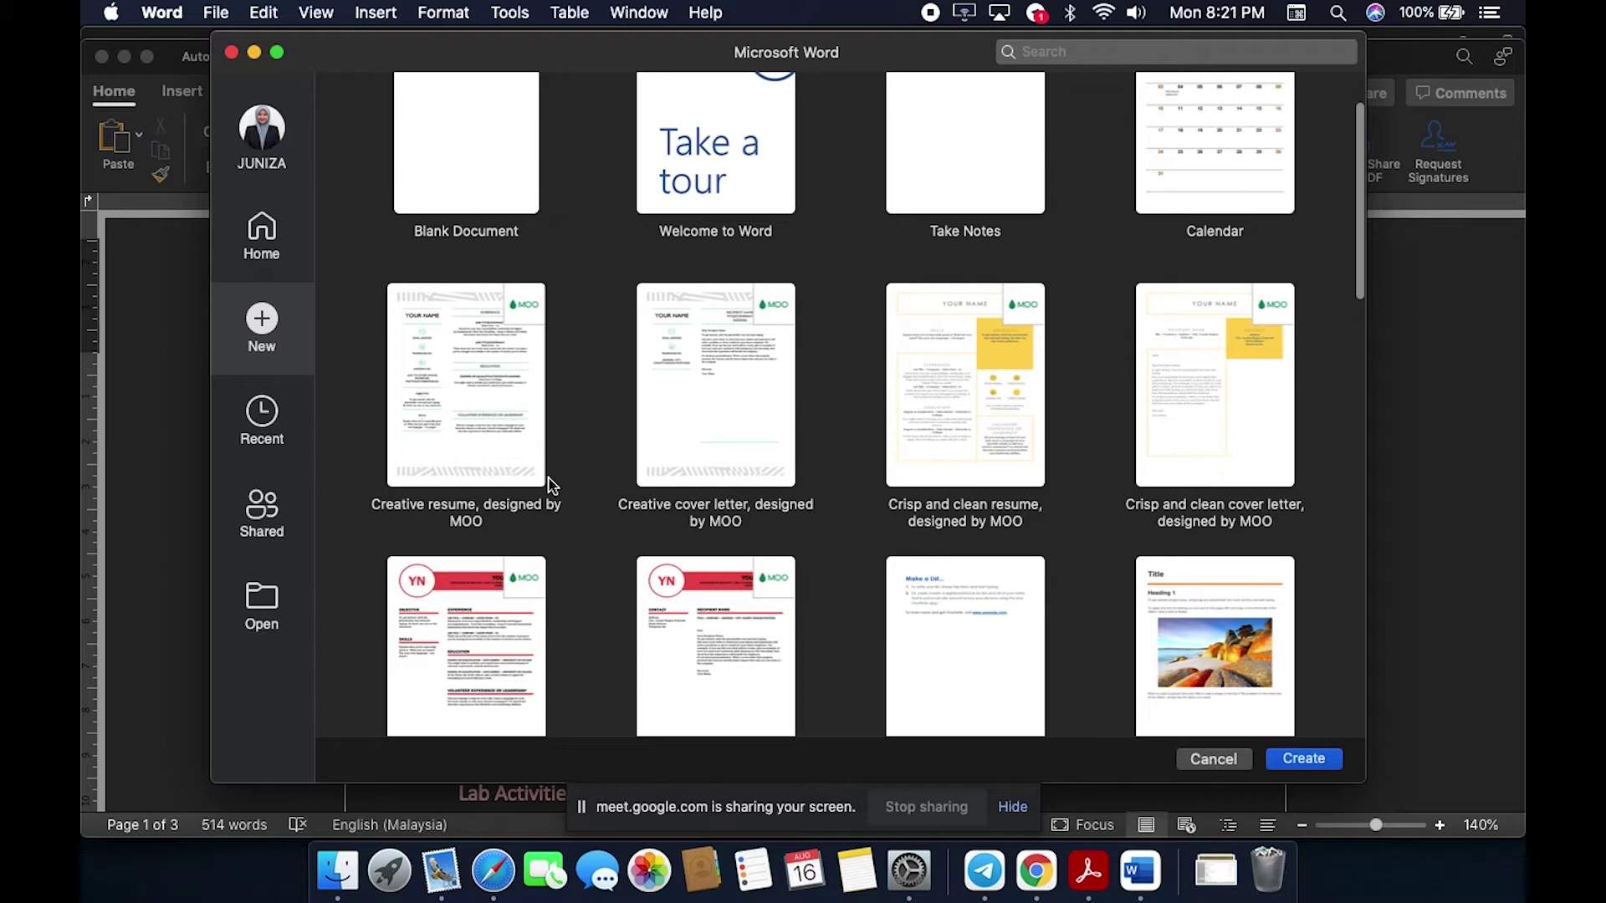
scroll(755, 428, "down", 3)
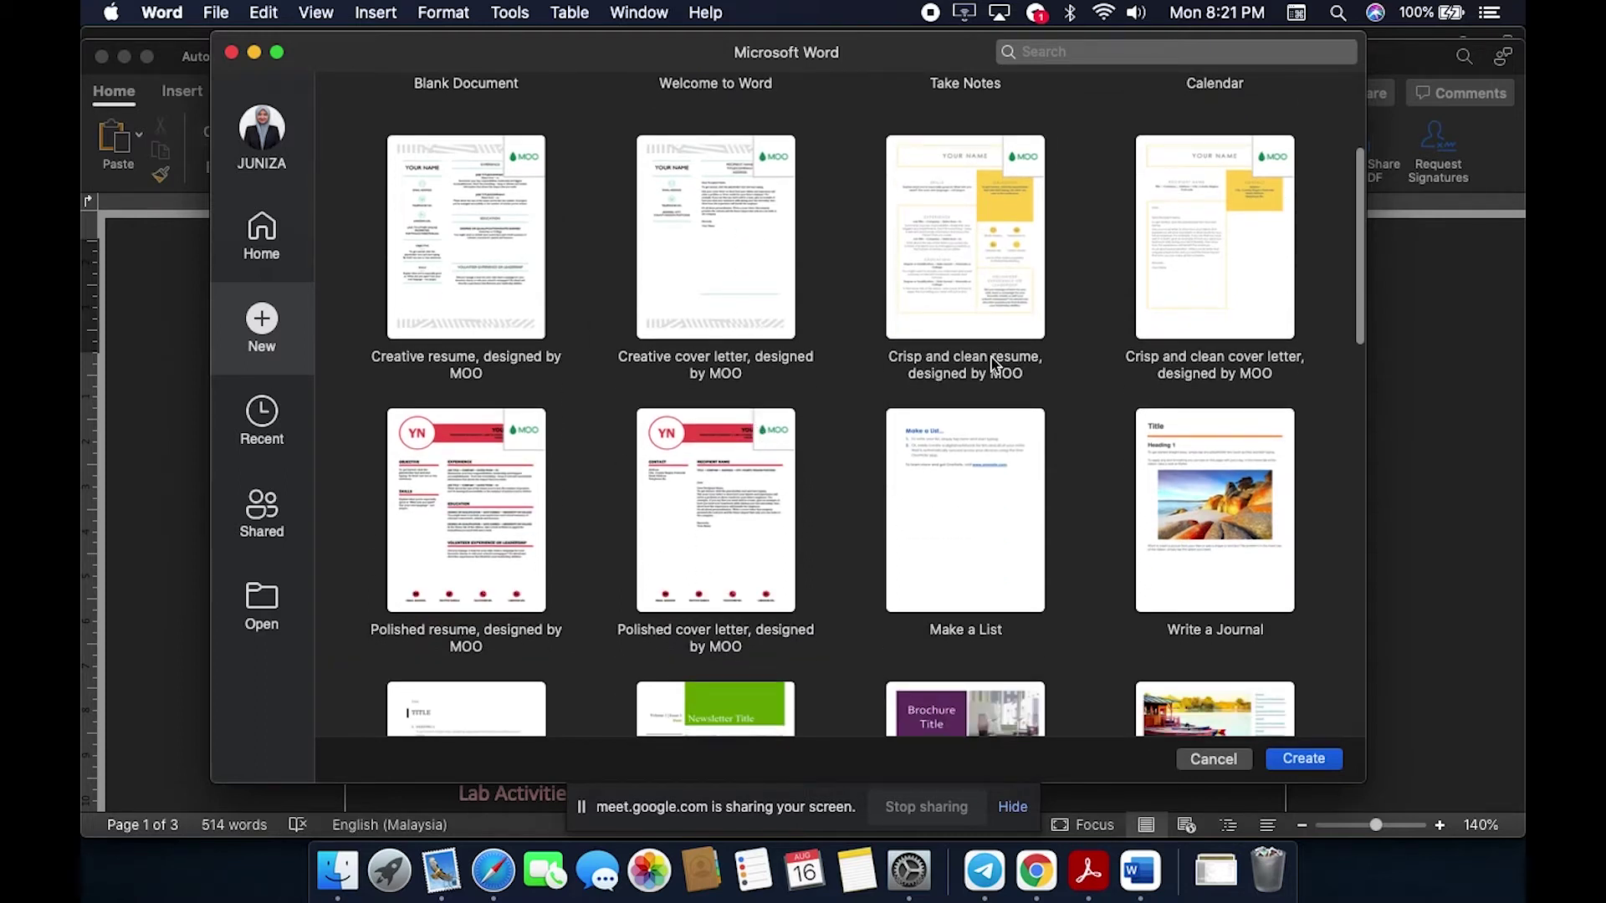
scroll(1036, 362, "down", 10)
scroll(1037, 366, "down", 5)
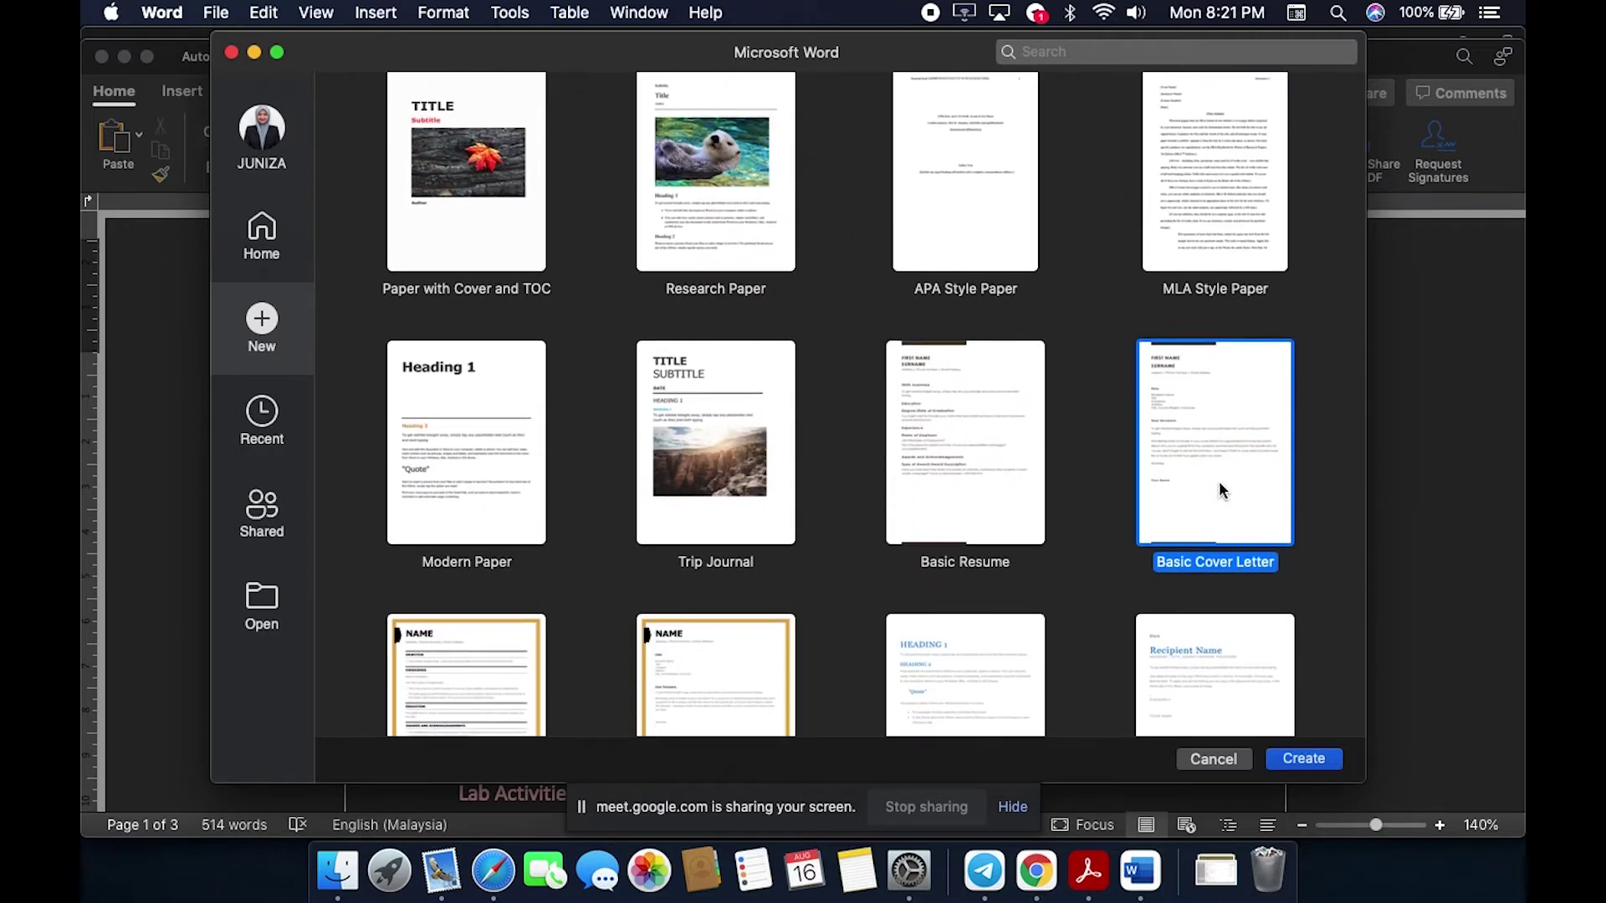
left_click(1309, 761)
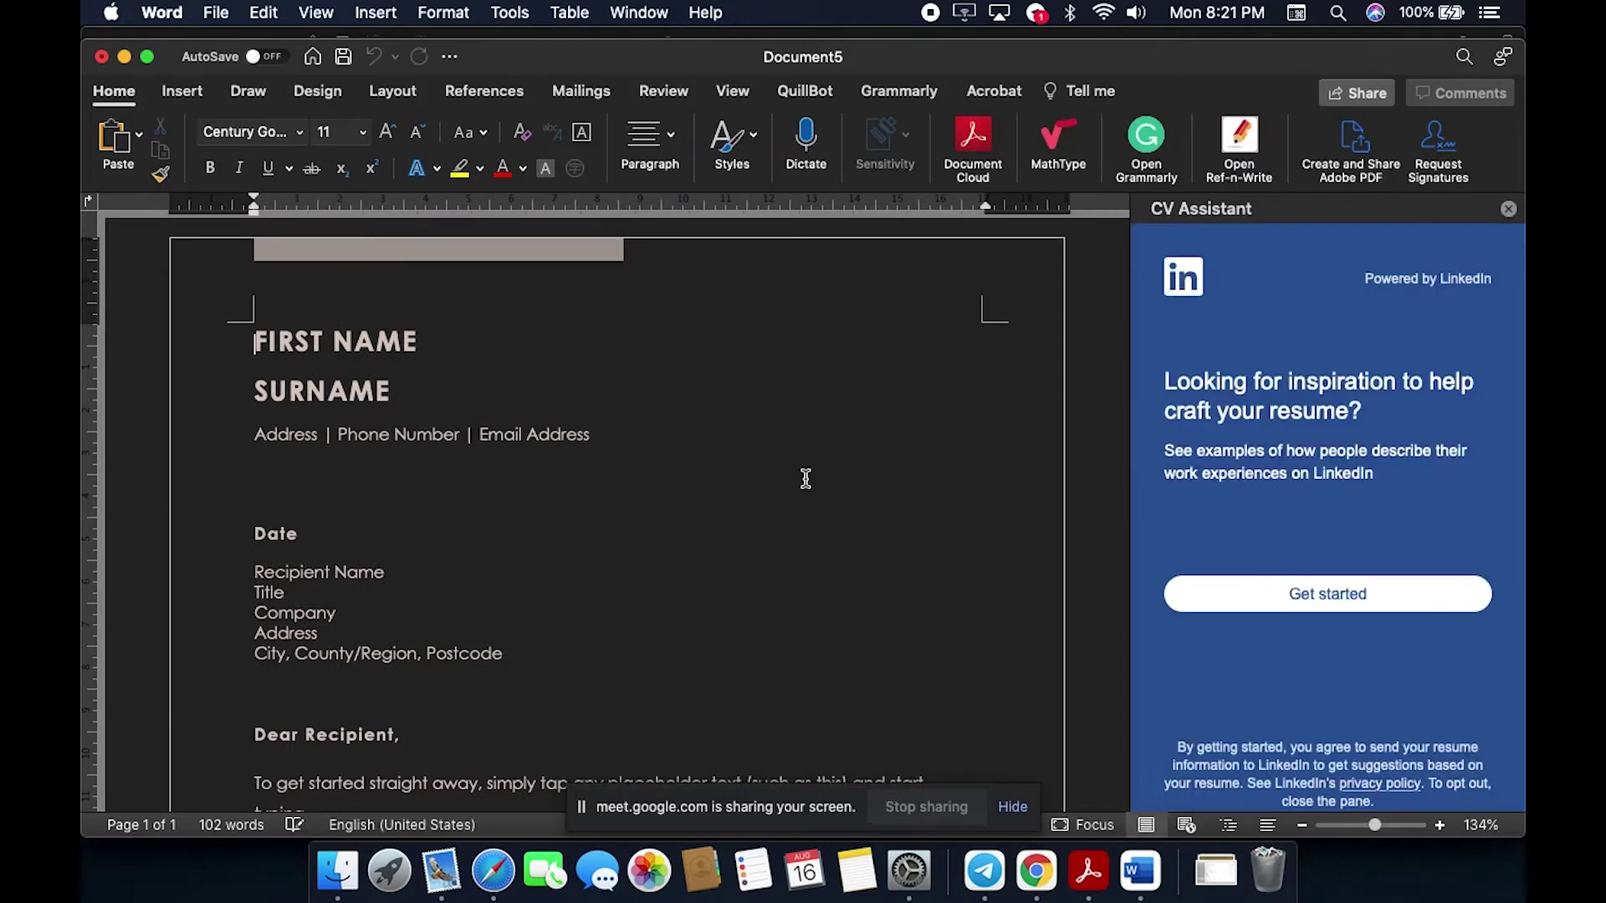
Step: Replace the FIRST NAME/SURNAME placeholder with the writer's full name and add an empty line
scroll(806, 478, "down", 1)
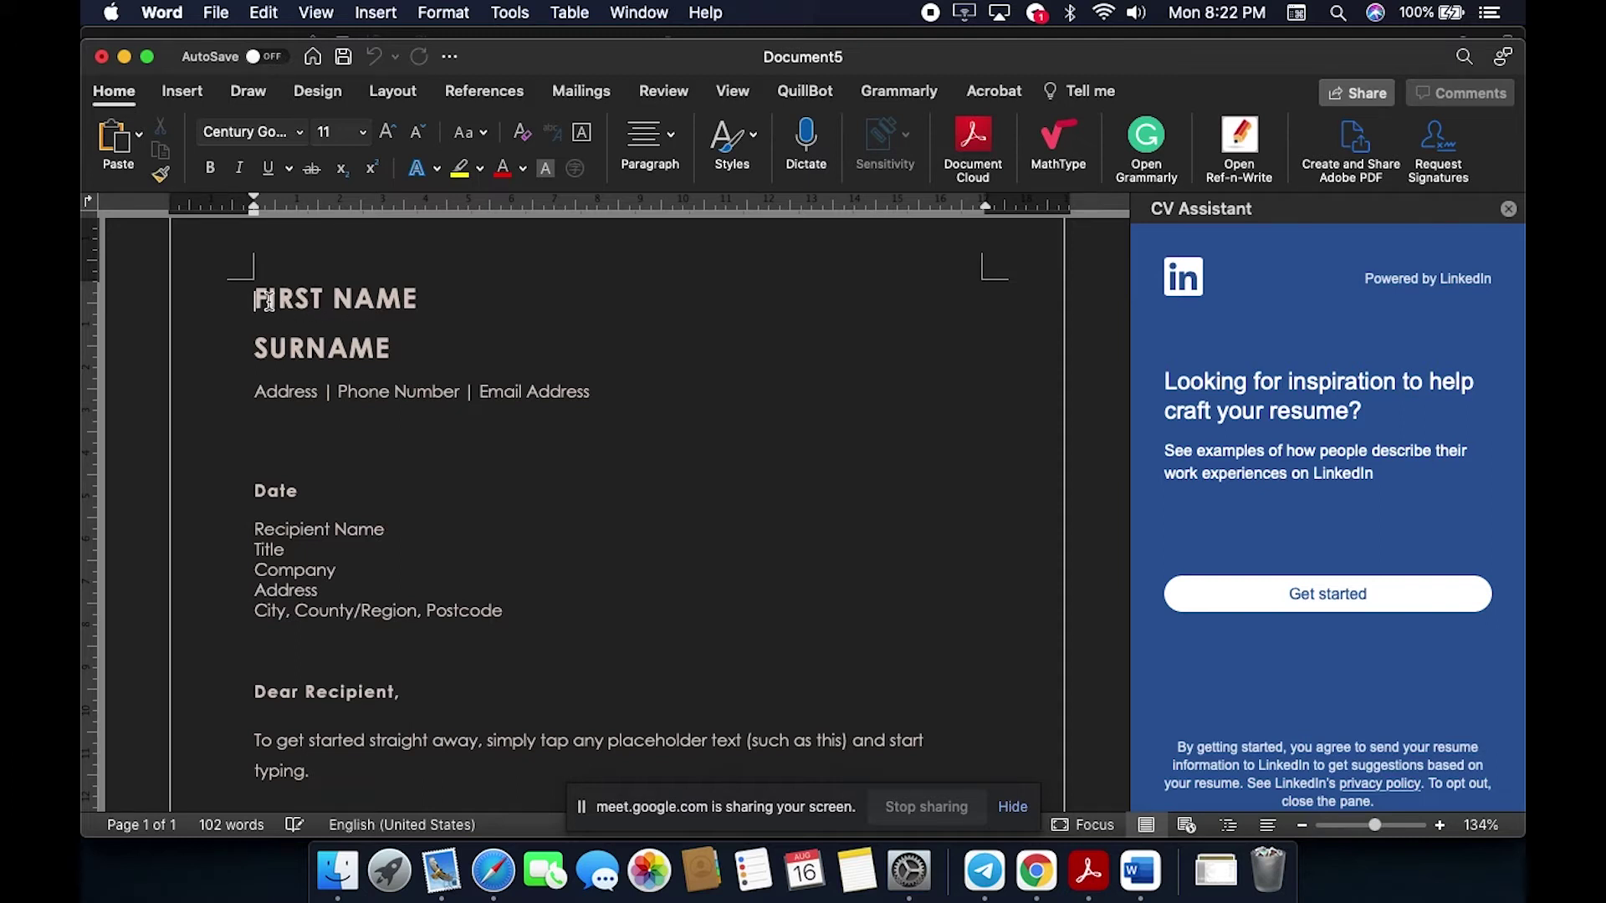
left_click(436, 301)
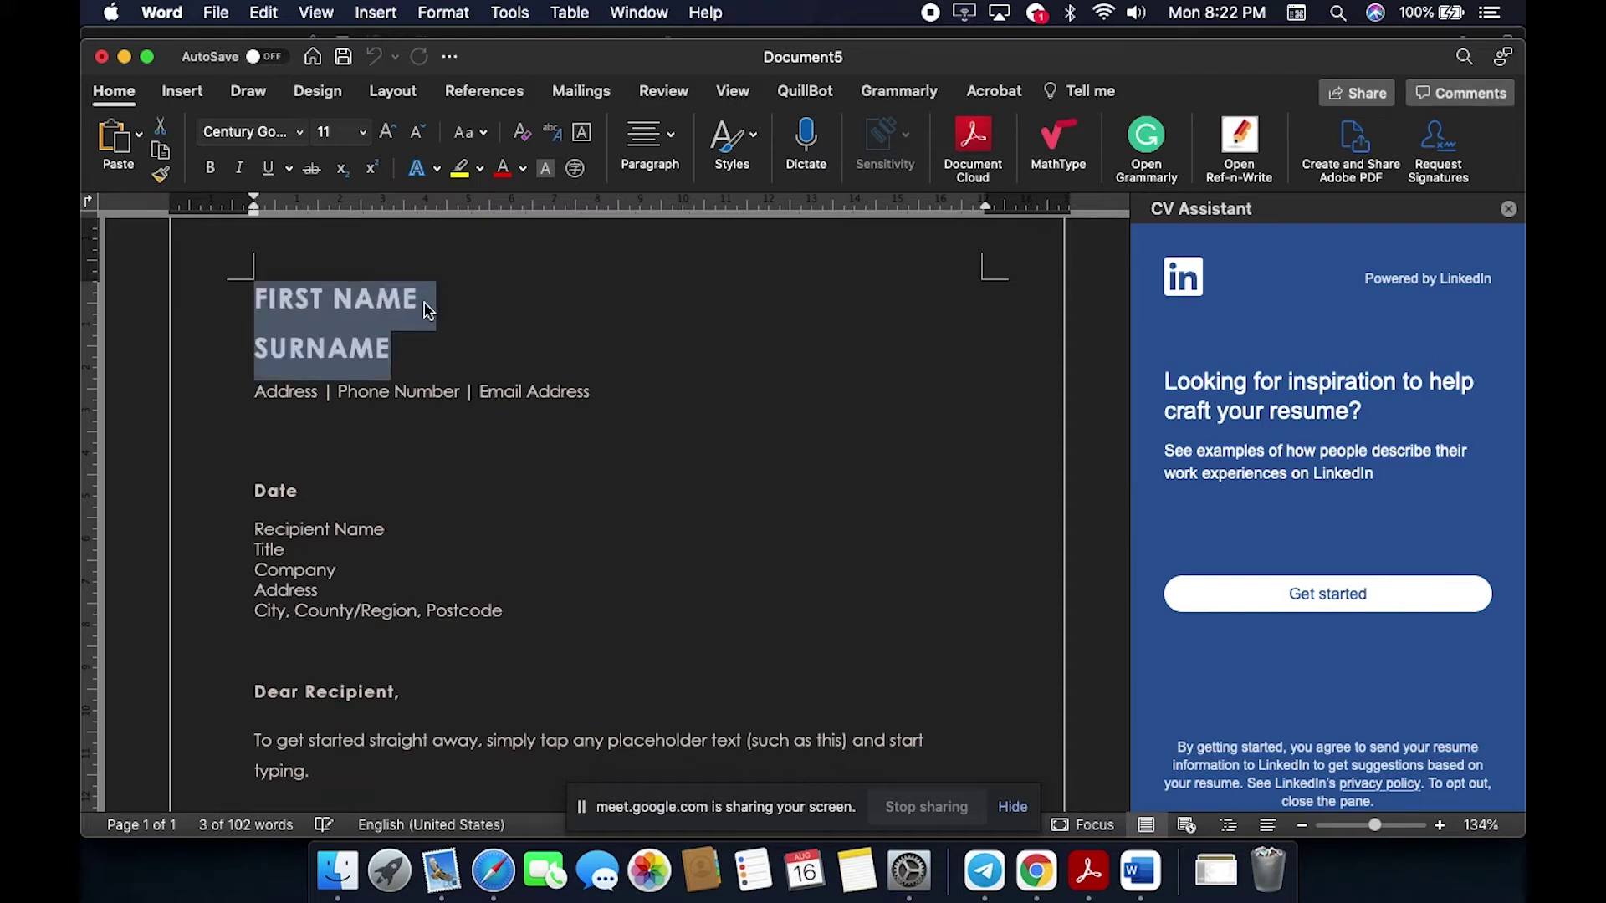
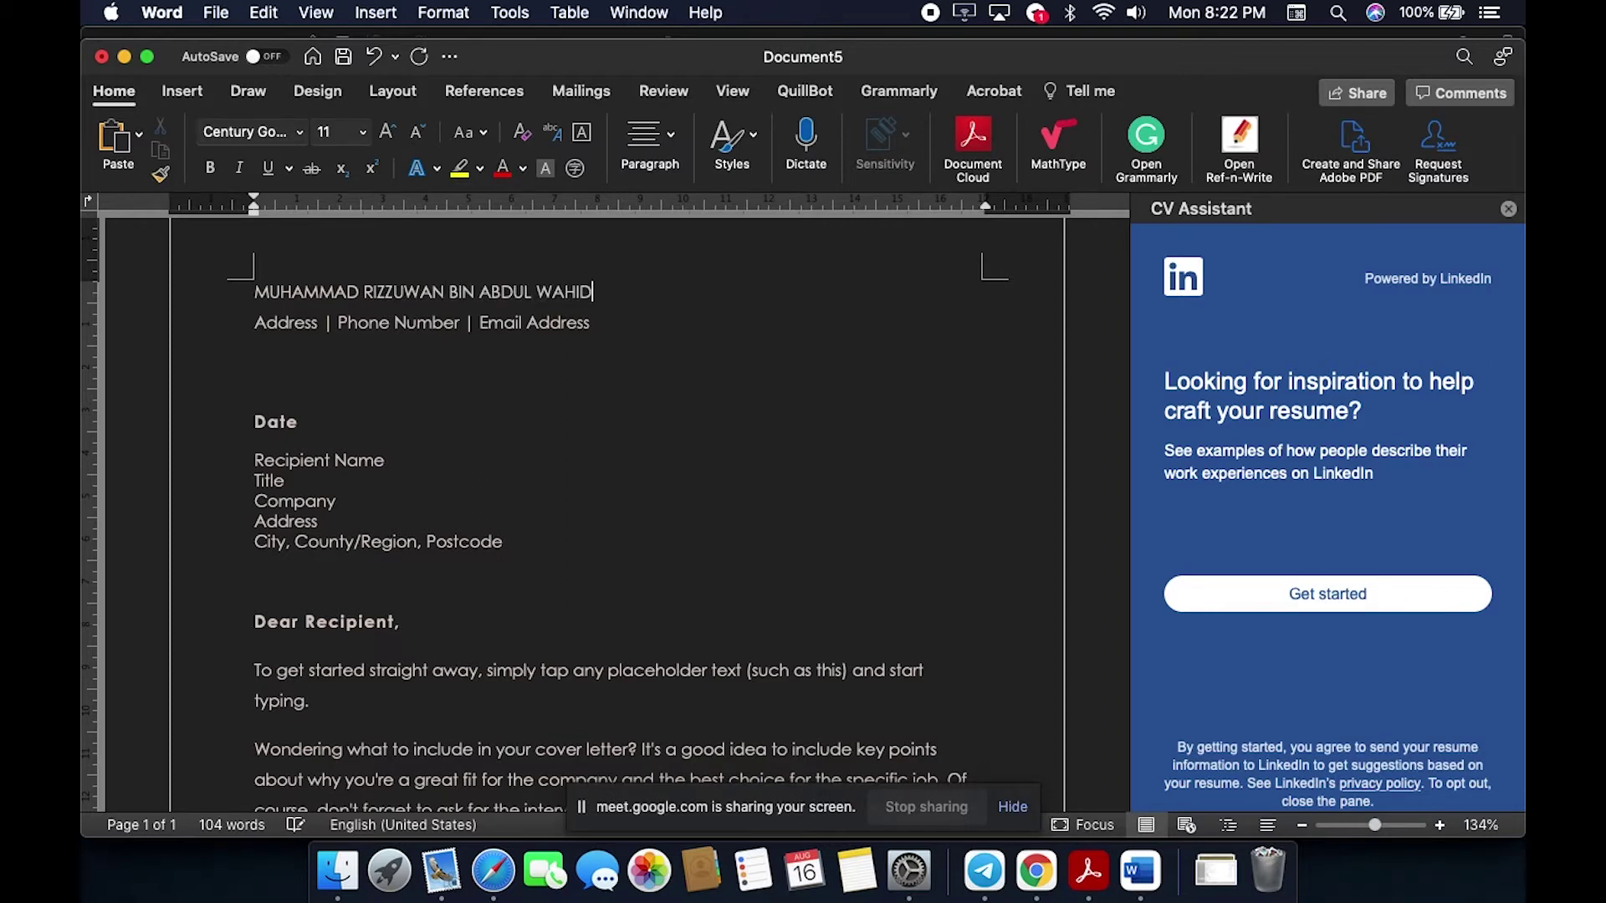
key("Return")
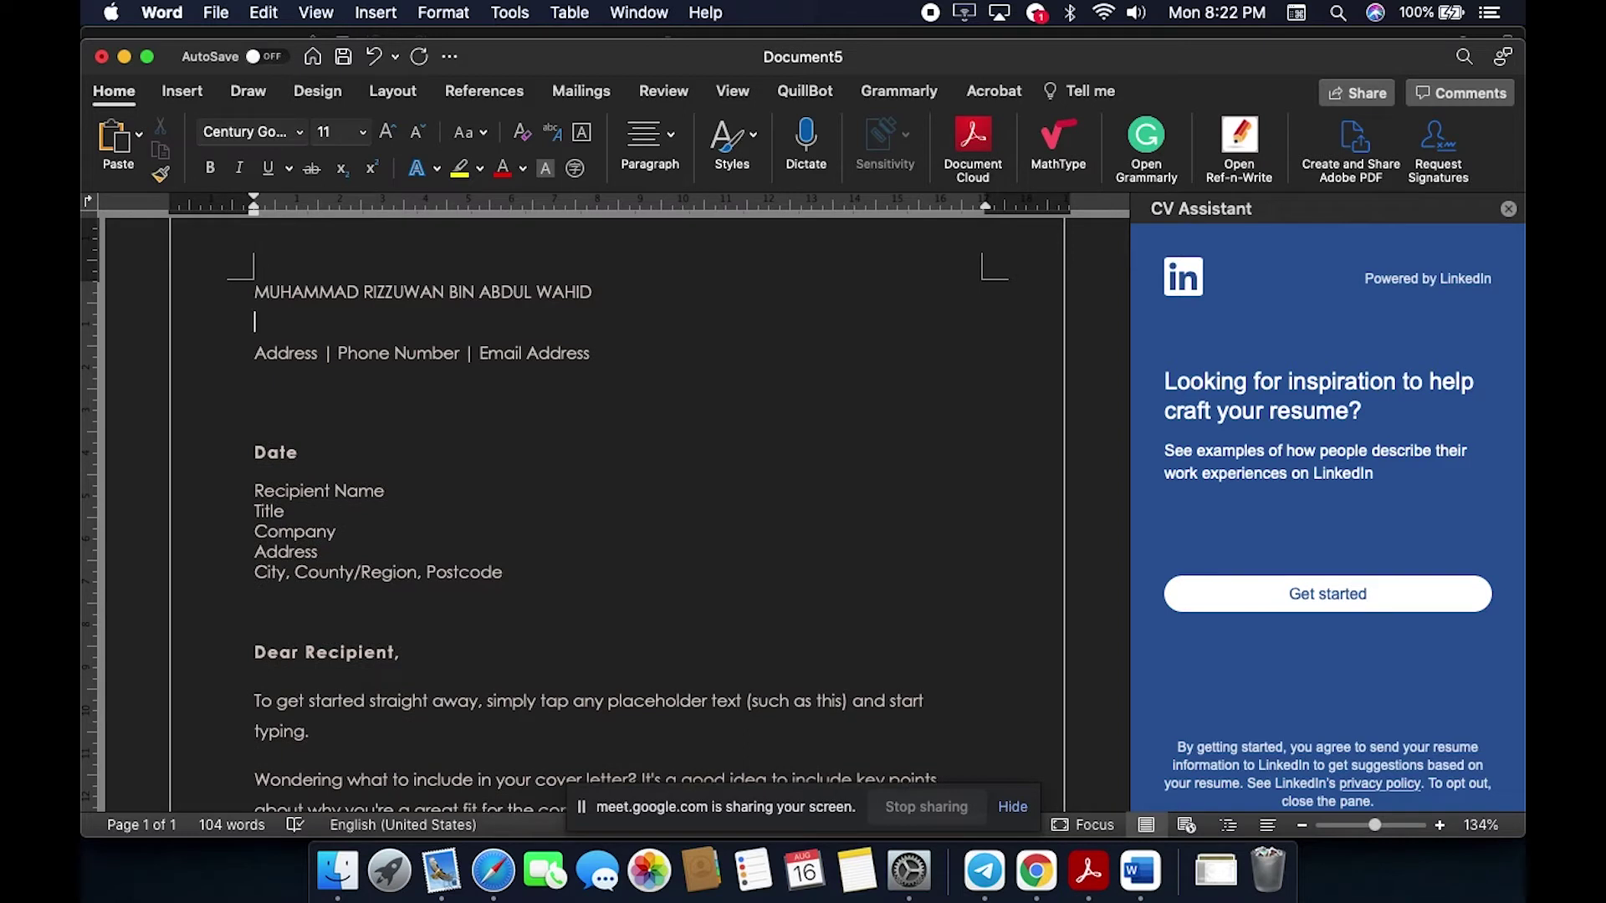
Step: Select the address placeholder and scroll through the rest of the cover letter
left_click(308, 355)
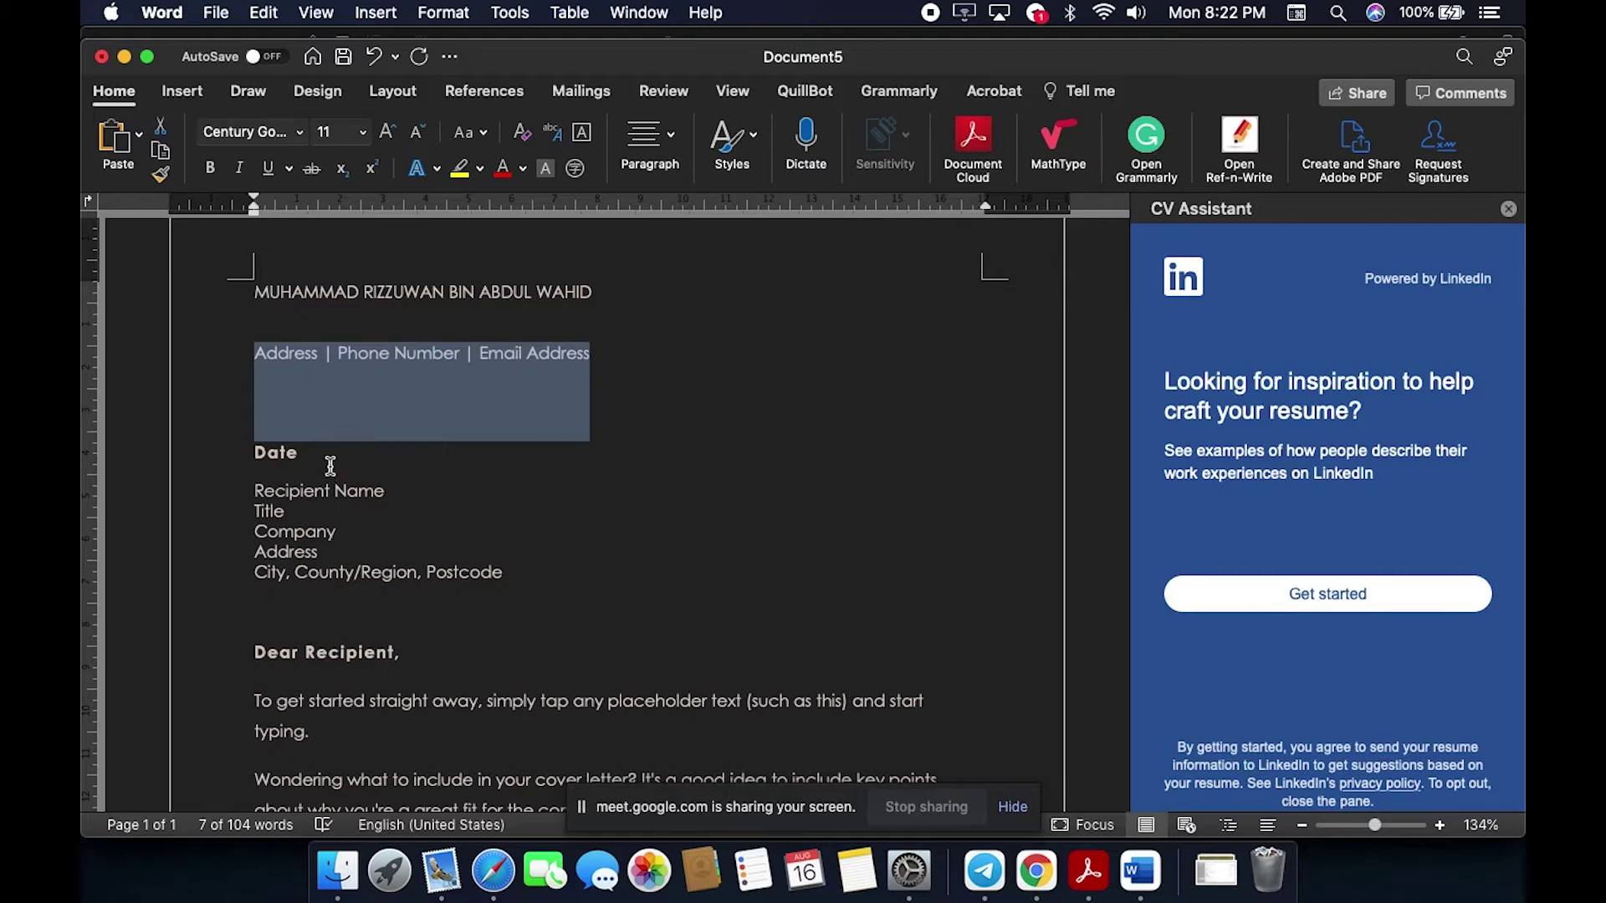
scroll(443, 604, "down", 3)
scroll(444, 604, "up", 2)
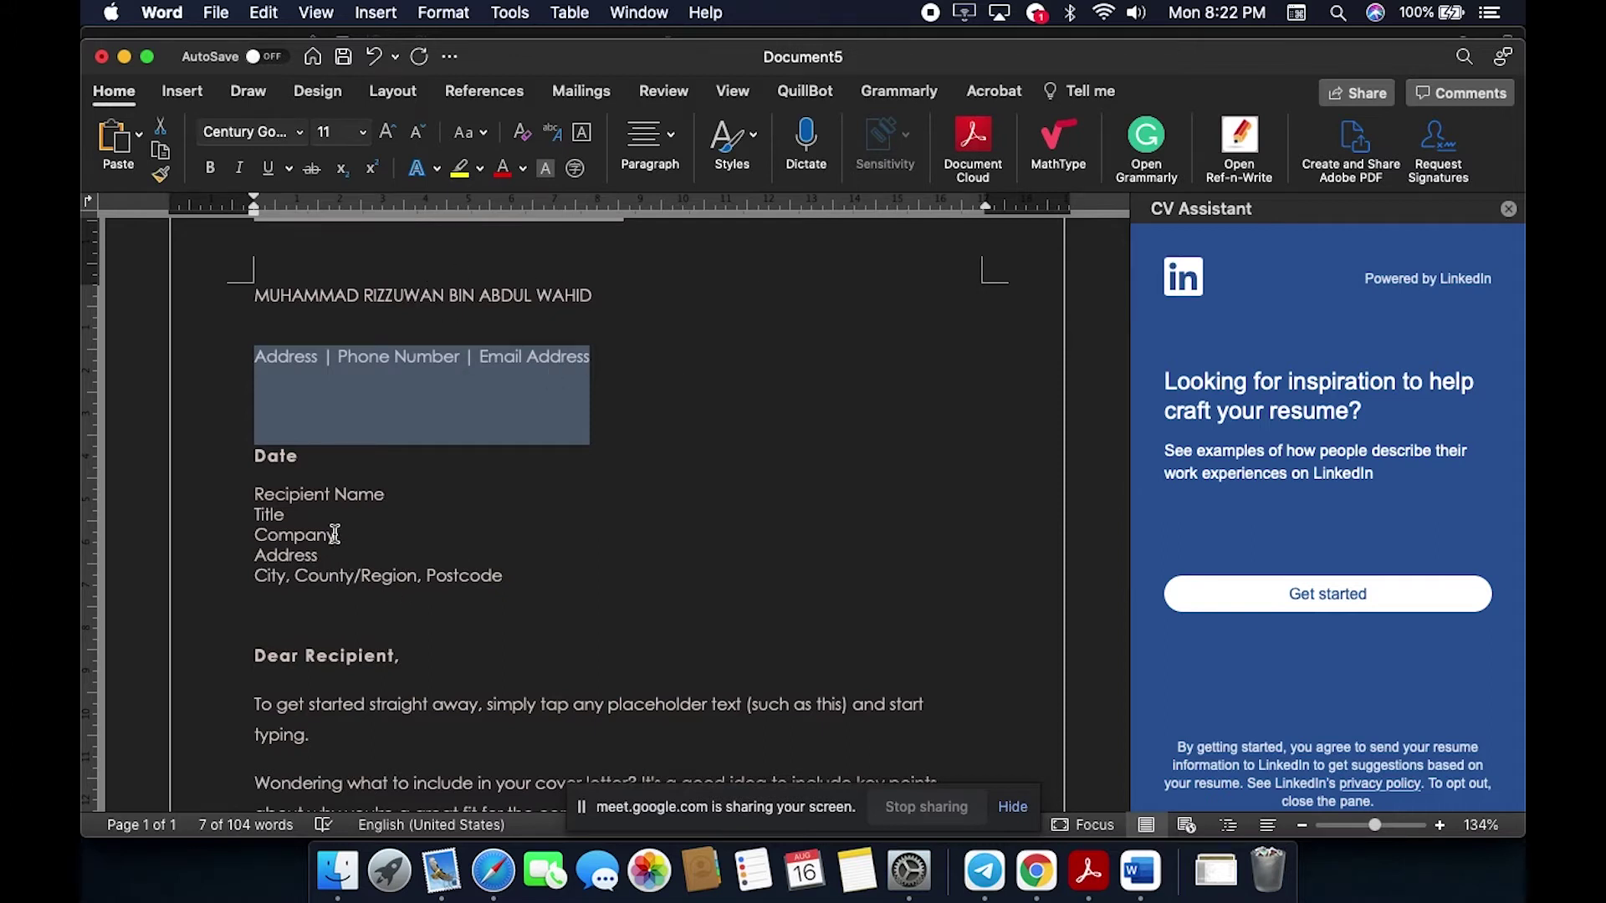
scroll(334, 533, "down", 1)
scroll(335, 534, "down", 1)
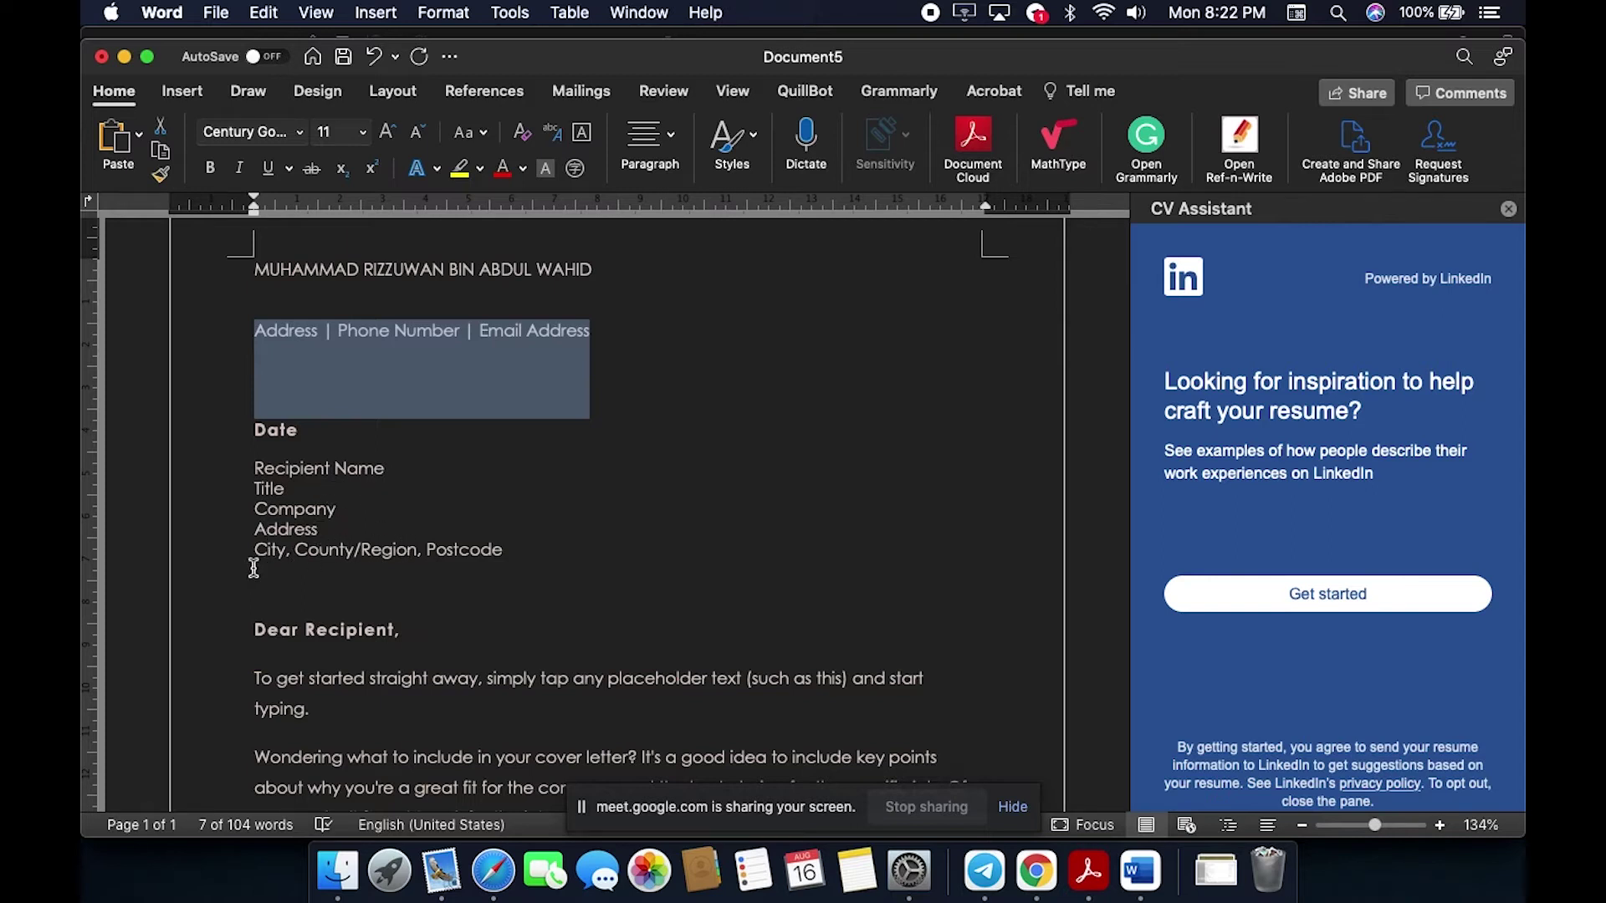
scroll(581, 580, "down", 2)
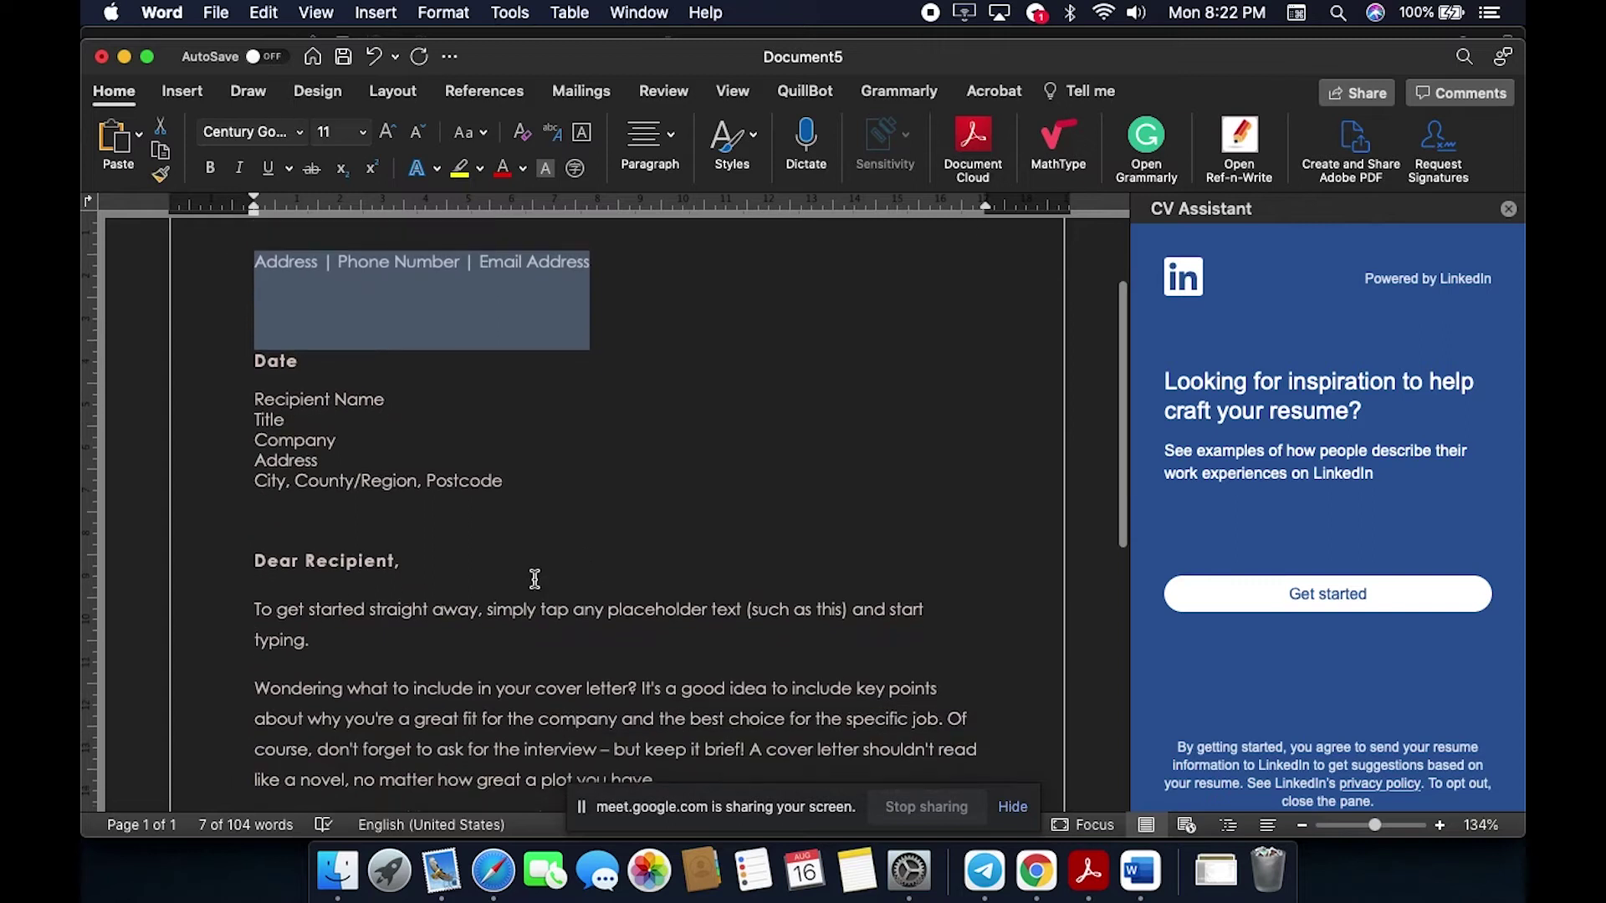
scroll(382, 569, "down", 1)
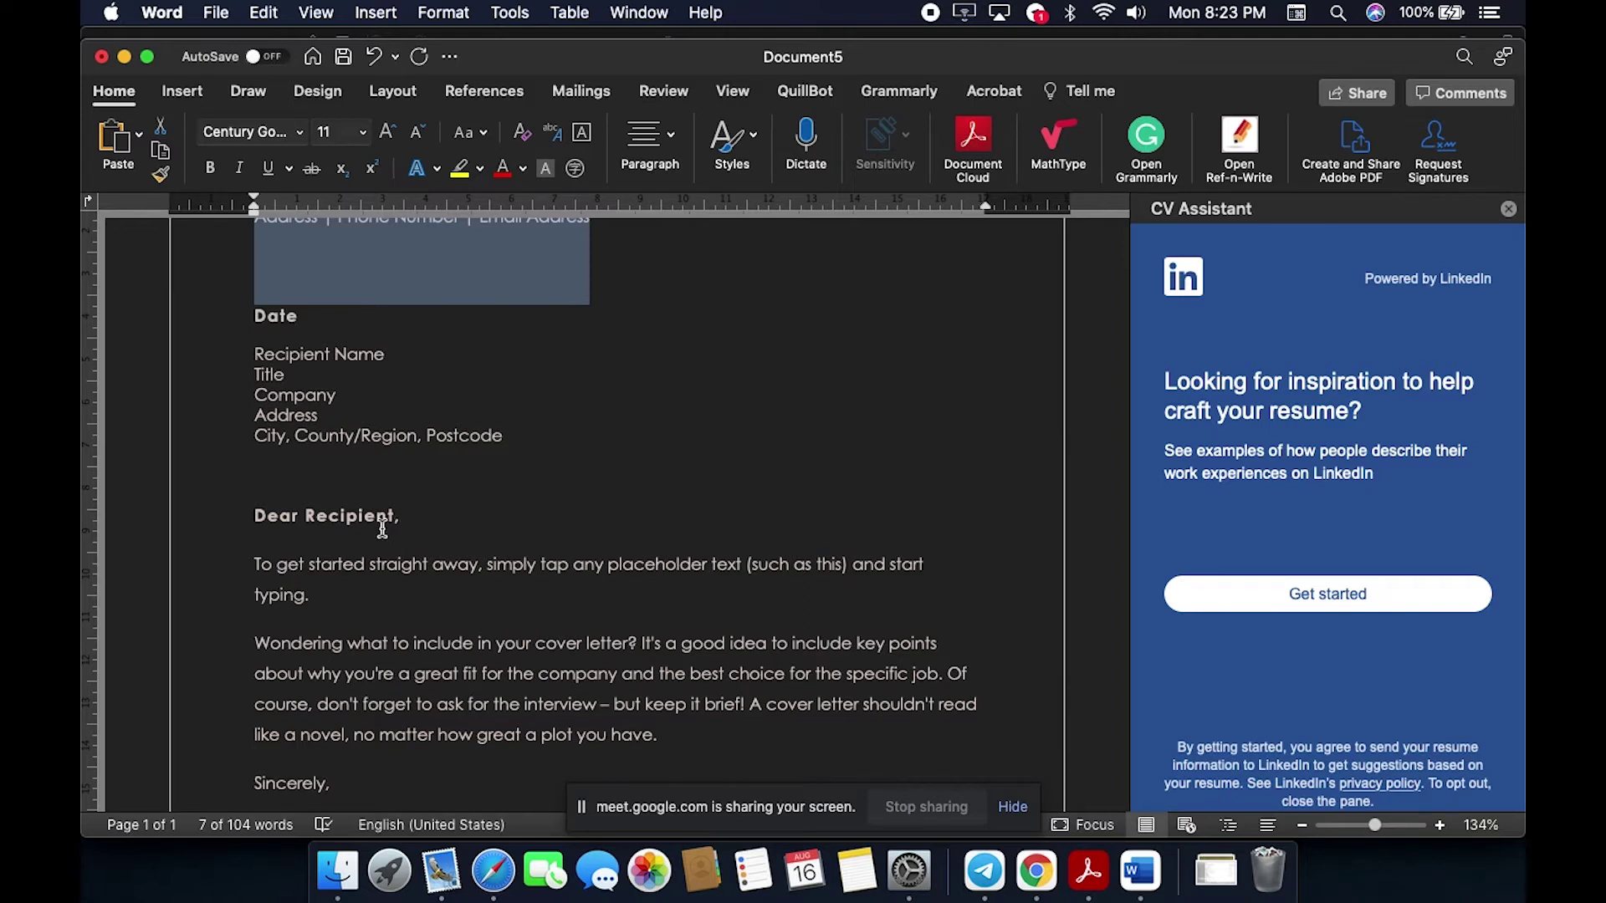
scroll(381, 514, "down", 1)
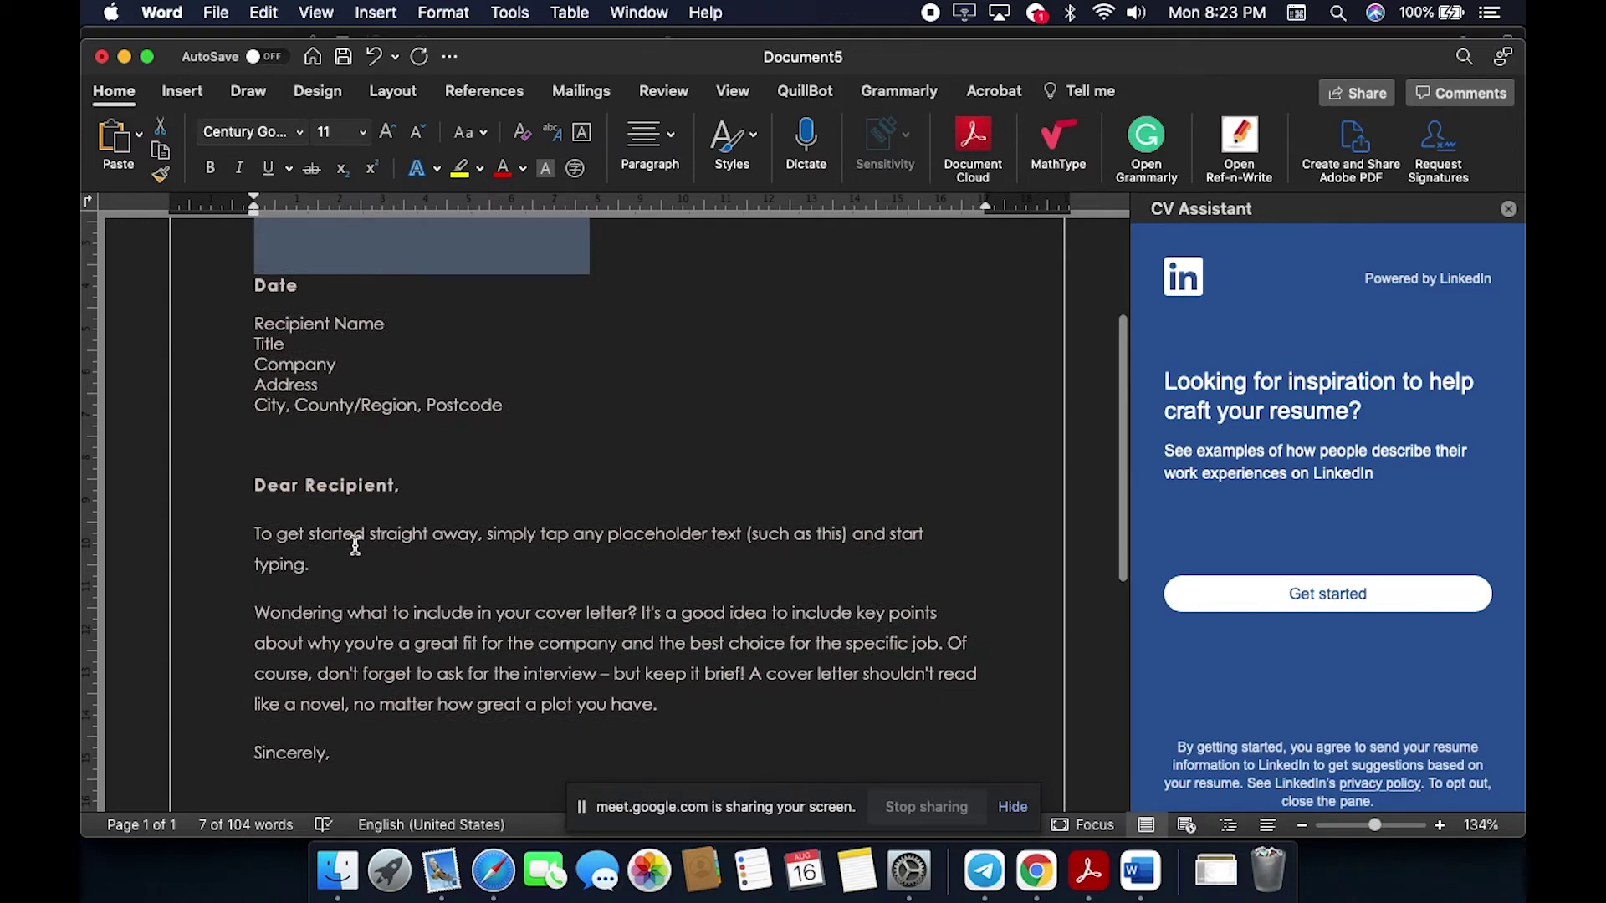
scroll(356, 546, "down", 2)
scroll(357, 546, "down", 2)
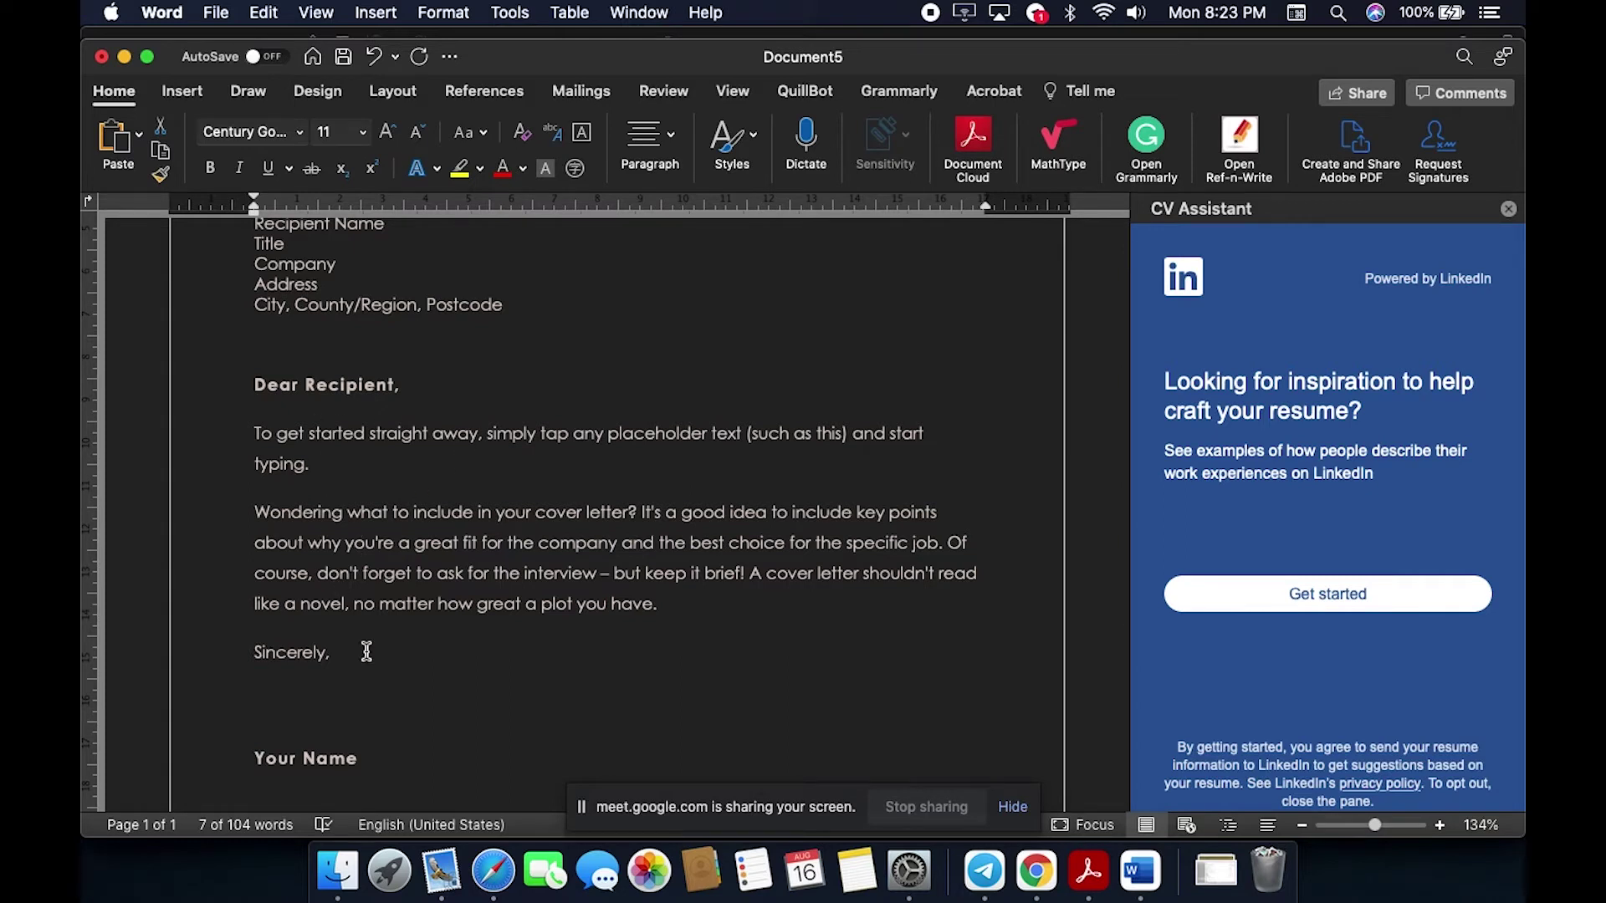
scroll(366, 649, "down", 2)
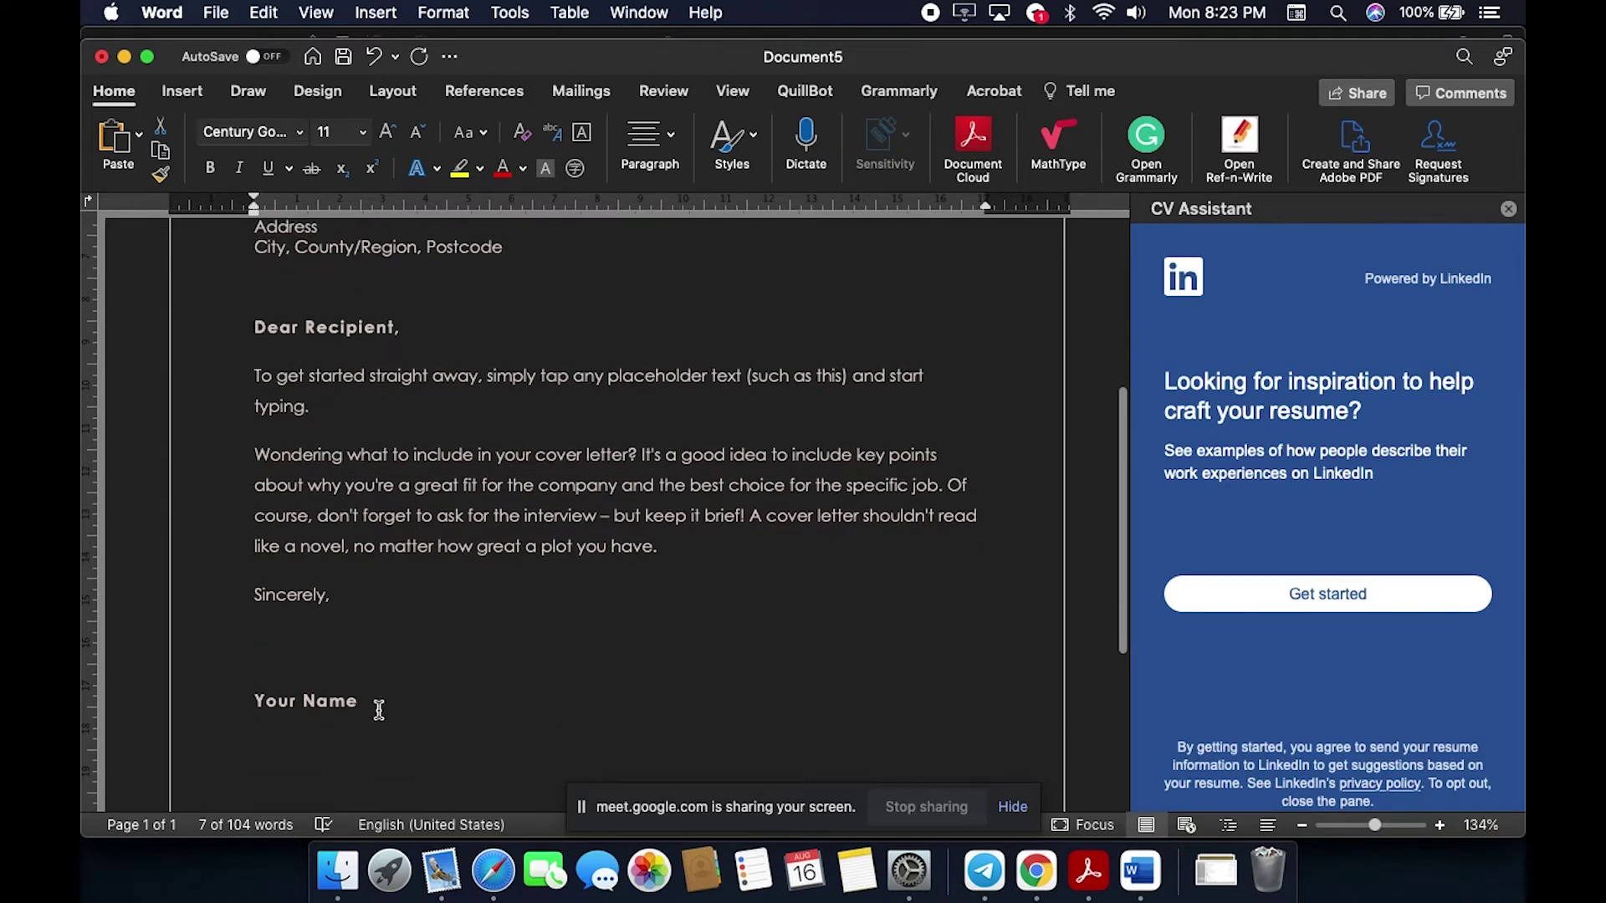
scroll(372, 723, "down", 10)
scroll(372, 724, "down", 3)
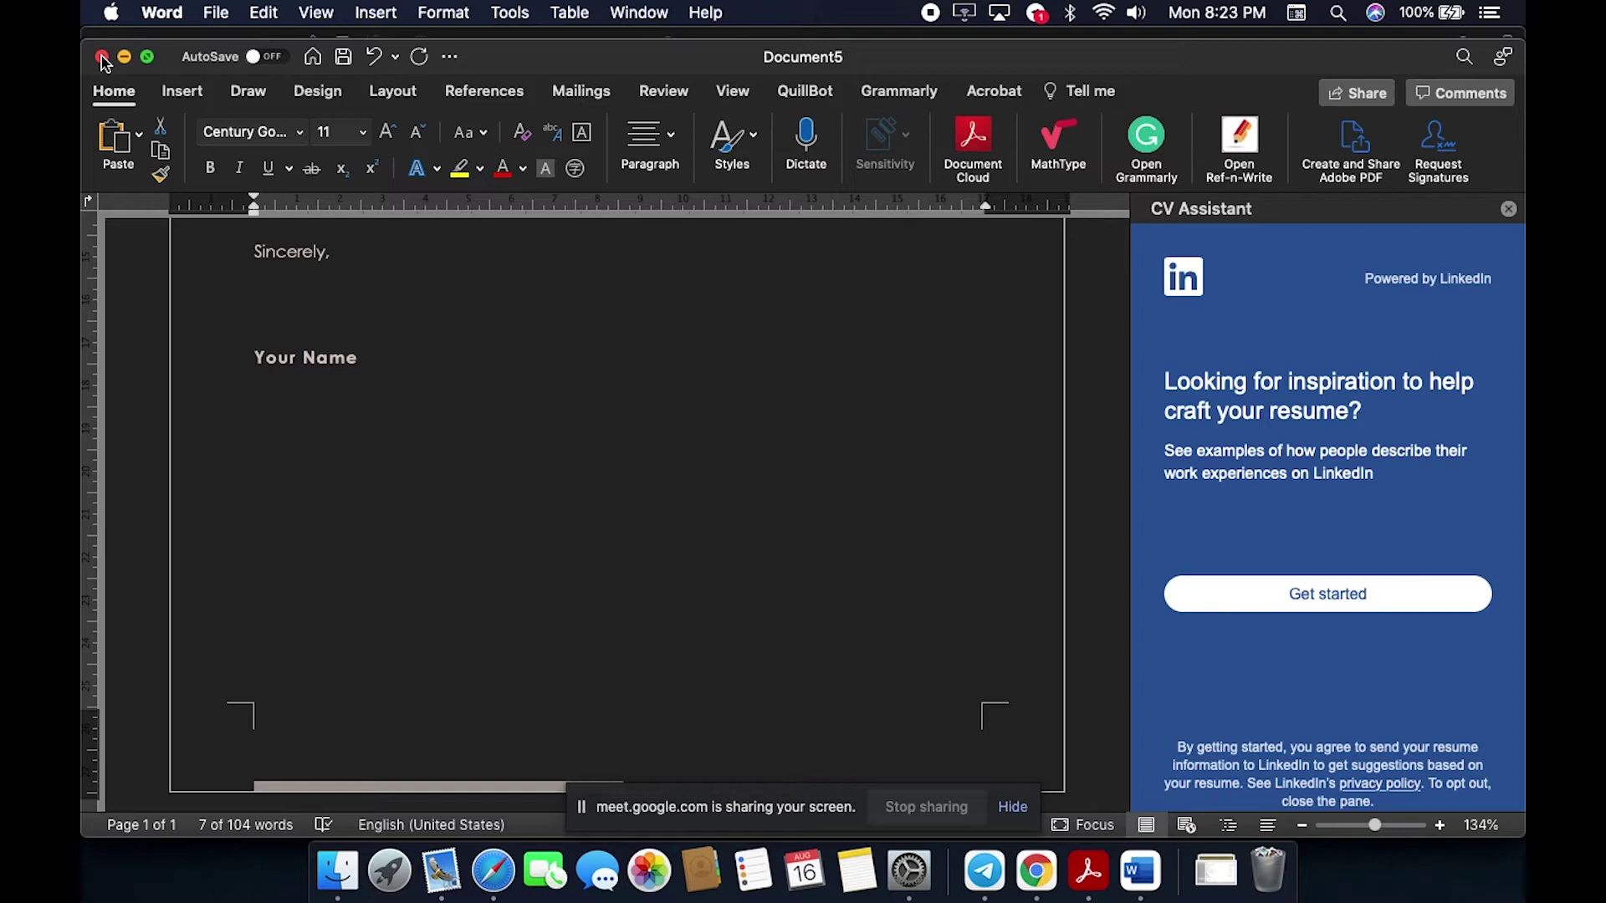
Step: Close the cover letter without saving and create a new document from the Basic Resume template
left_click(101, 57)
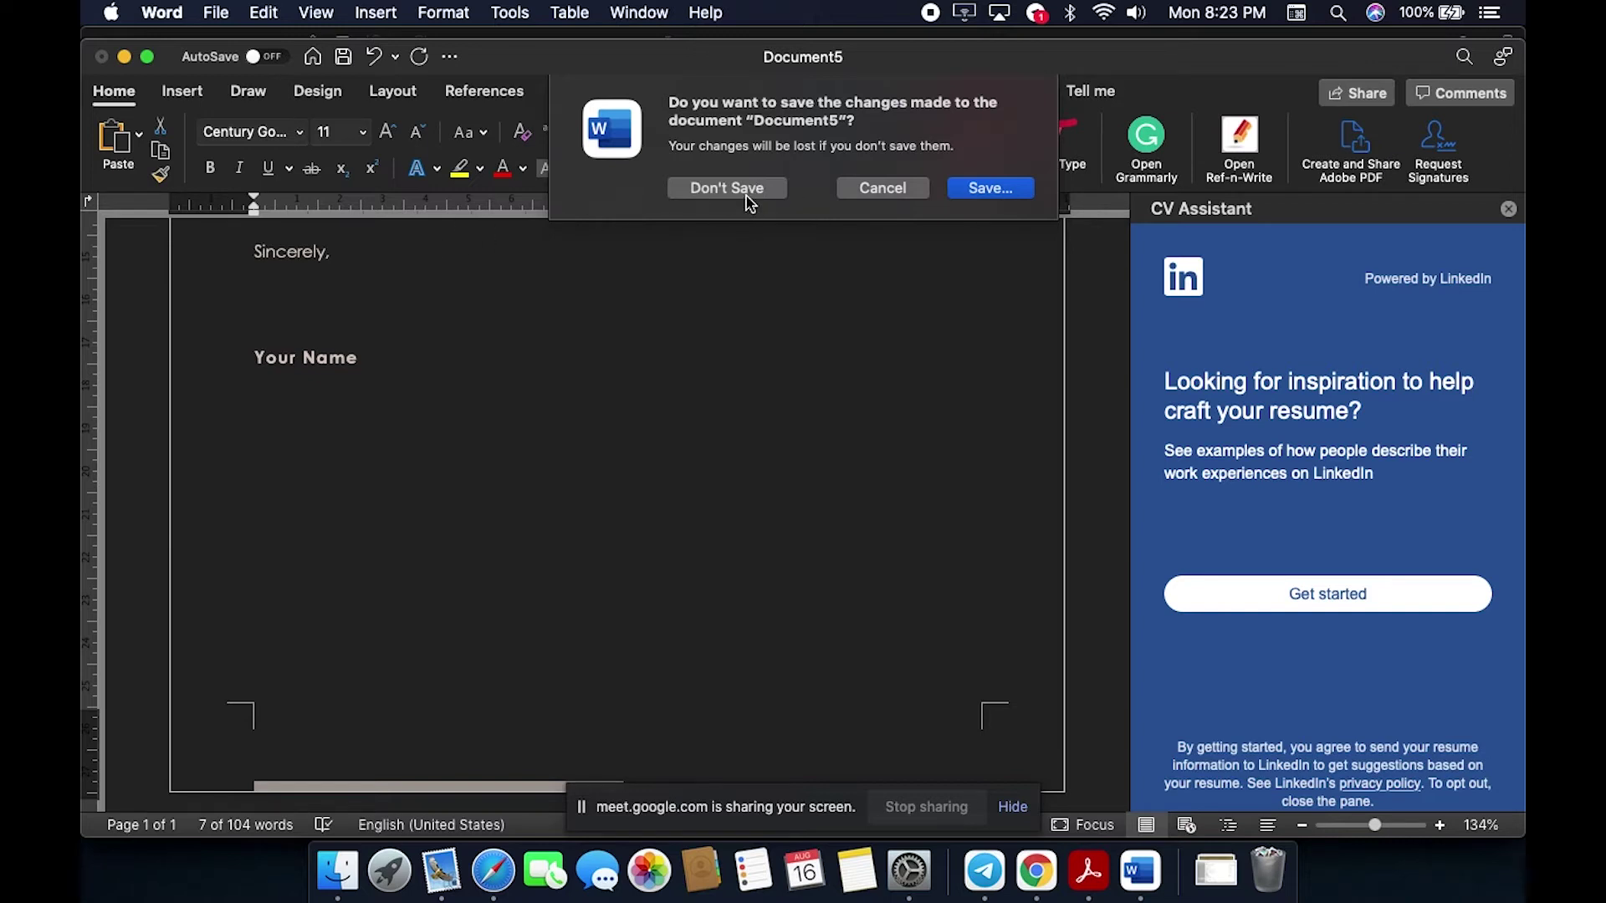
left_click(747, 188)
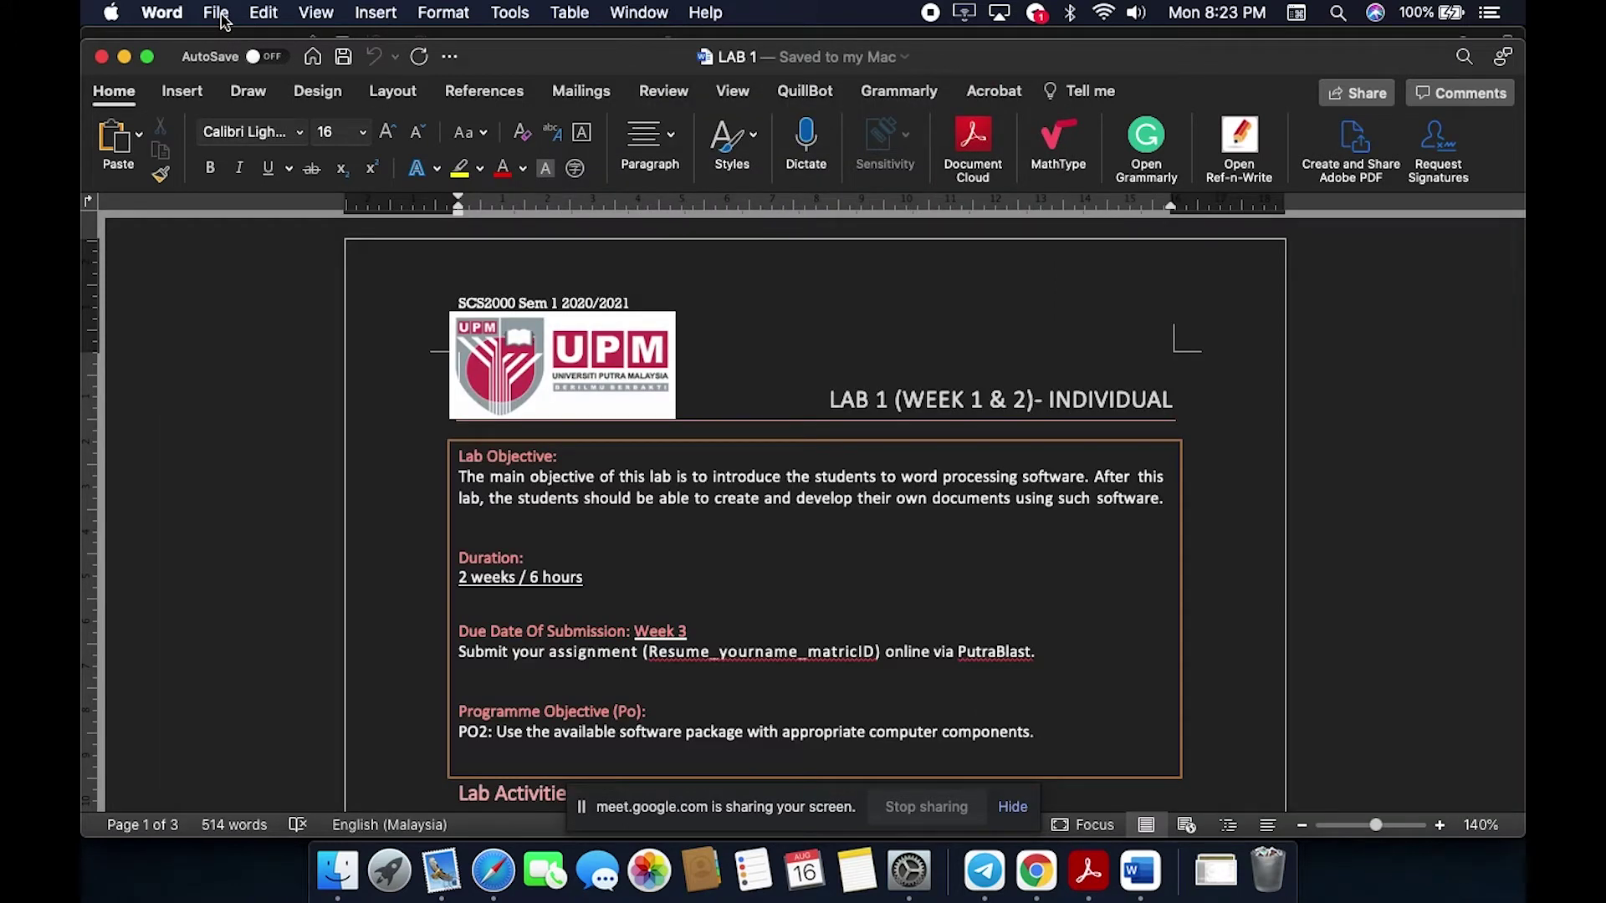
left_click(216, 13)
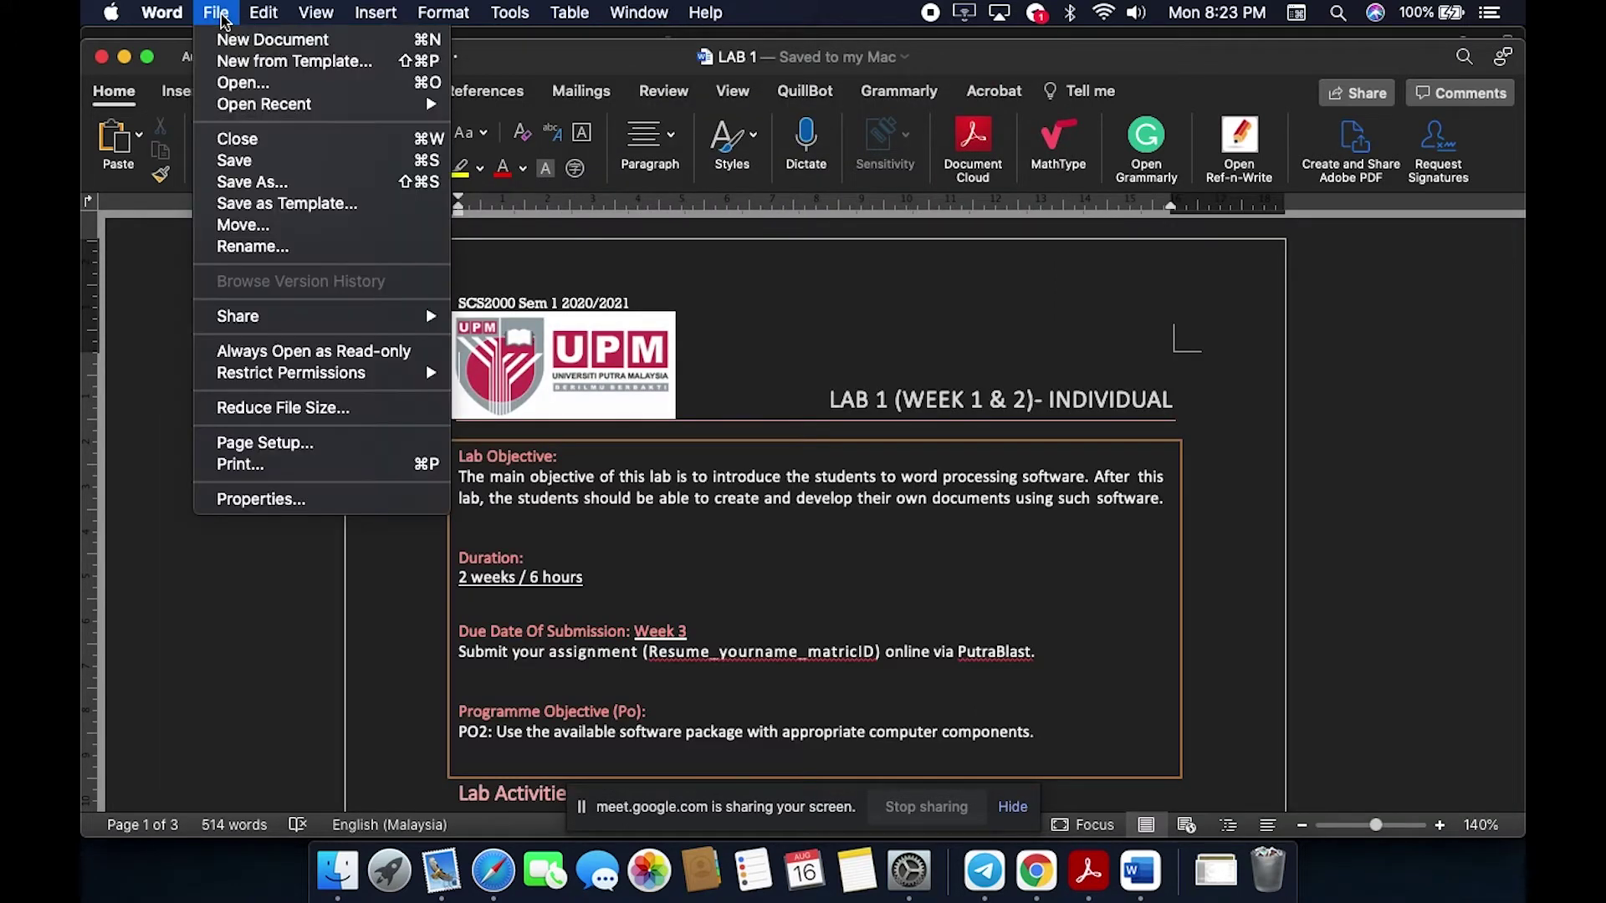
left_click(245, 66)
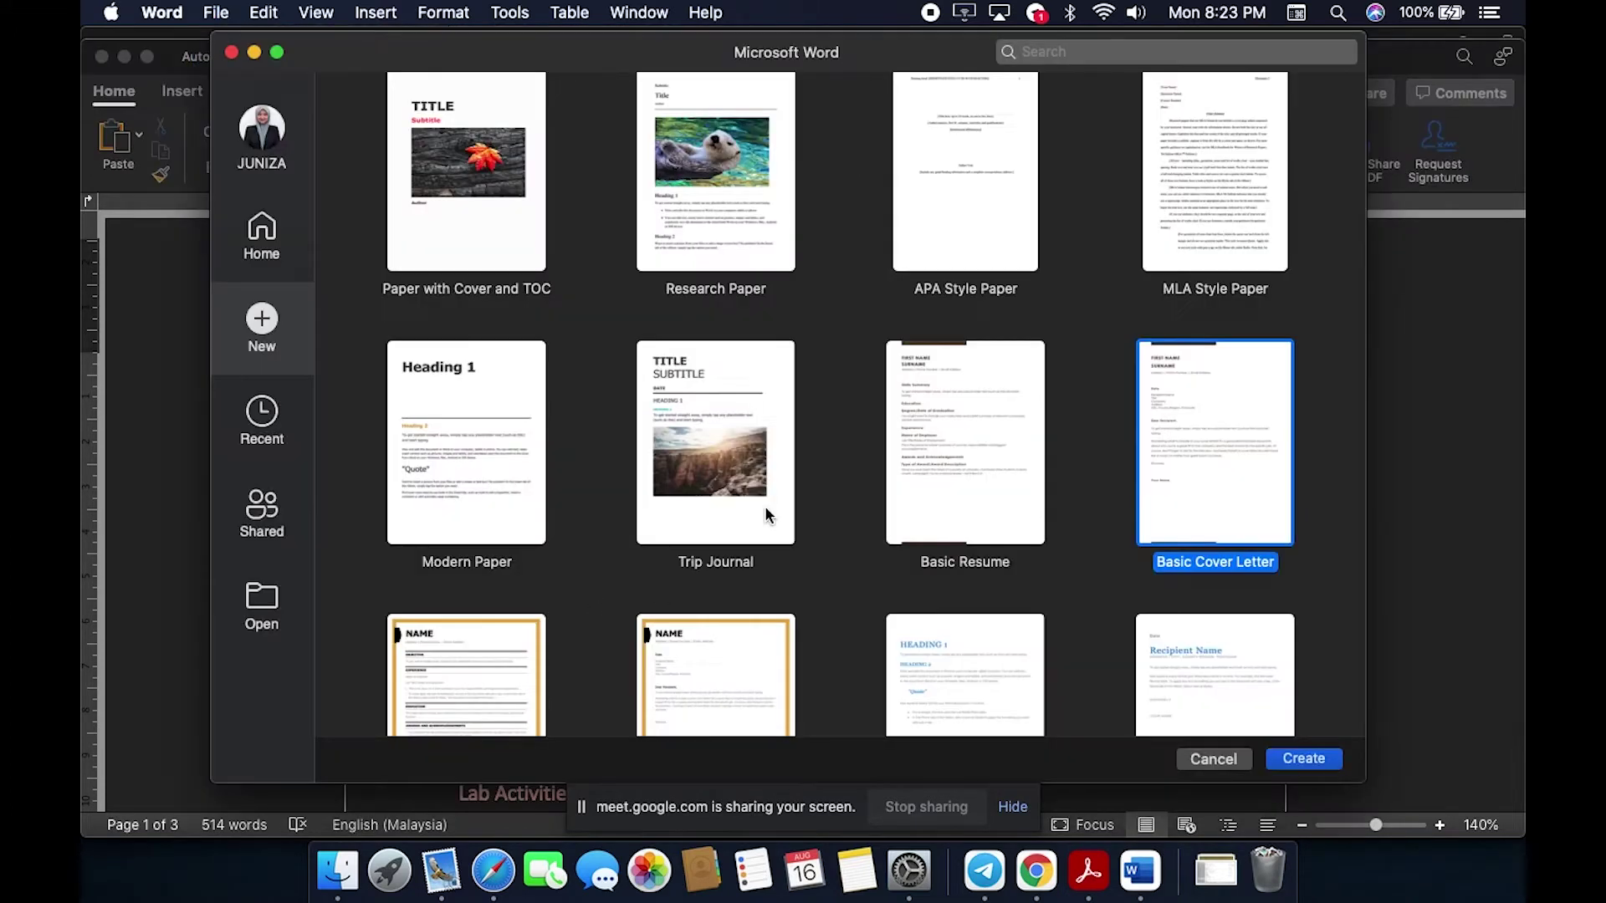
scroll(627, 485, "down", 3)
scroll(627, 485, "up", 8)
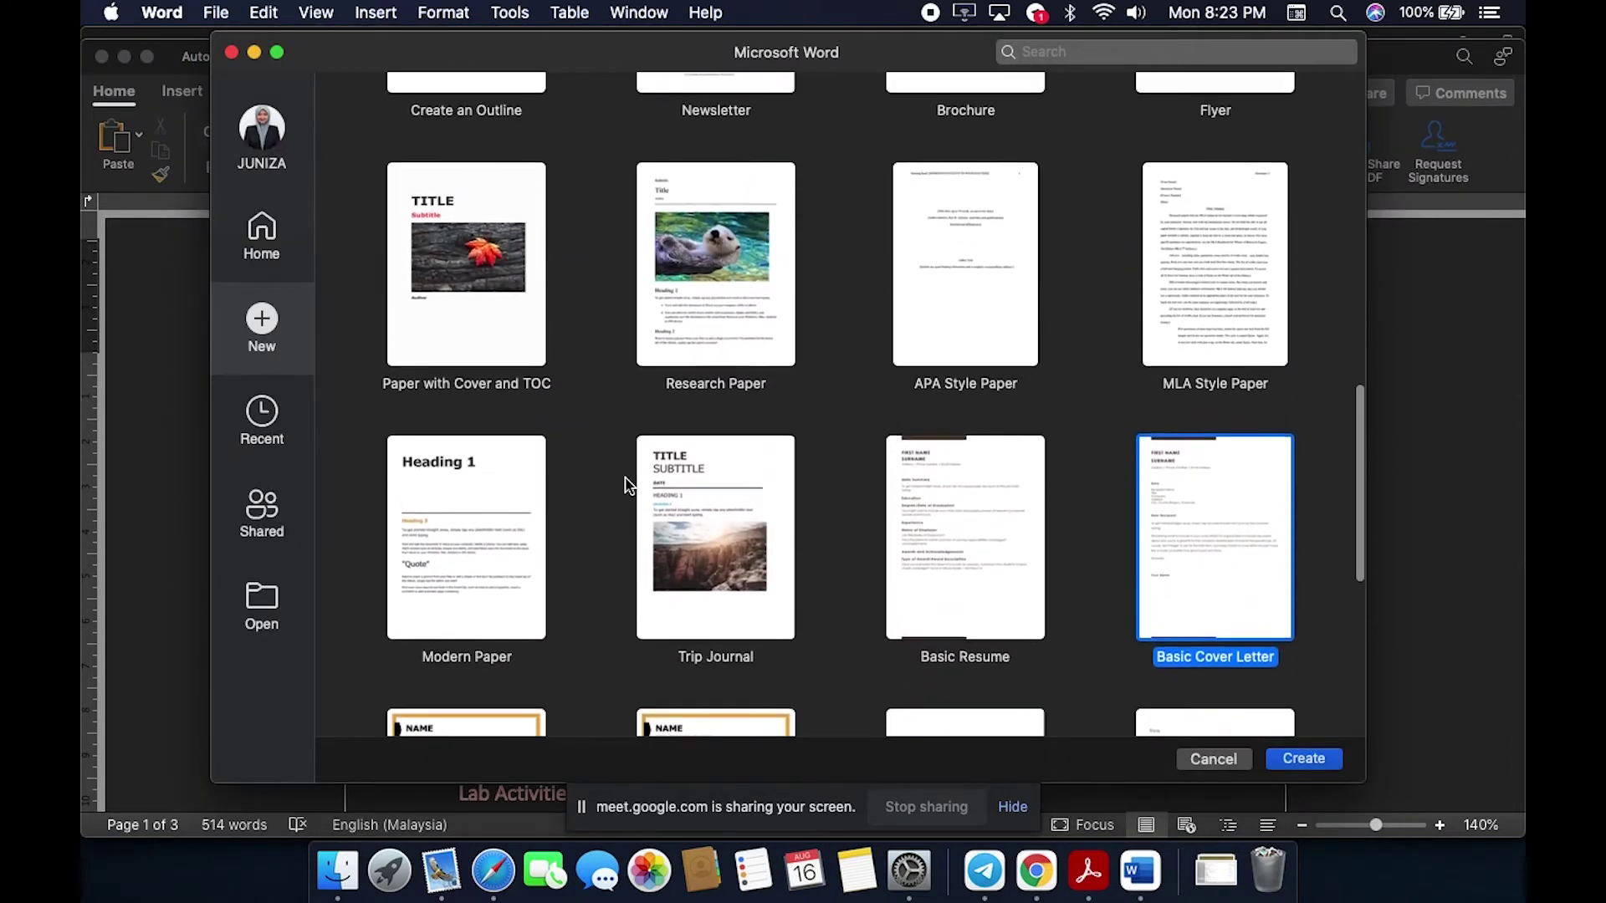
scroll(627, 485, "up", 5)
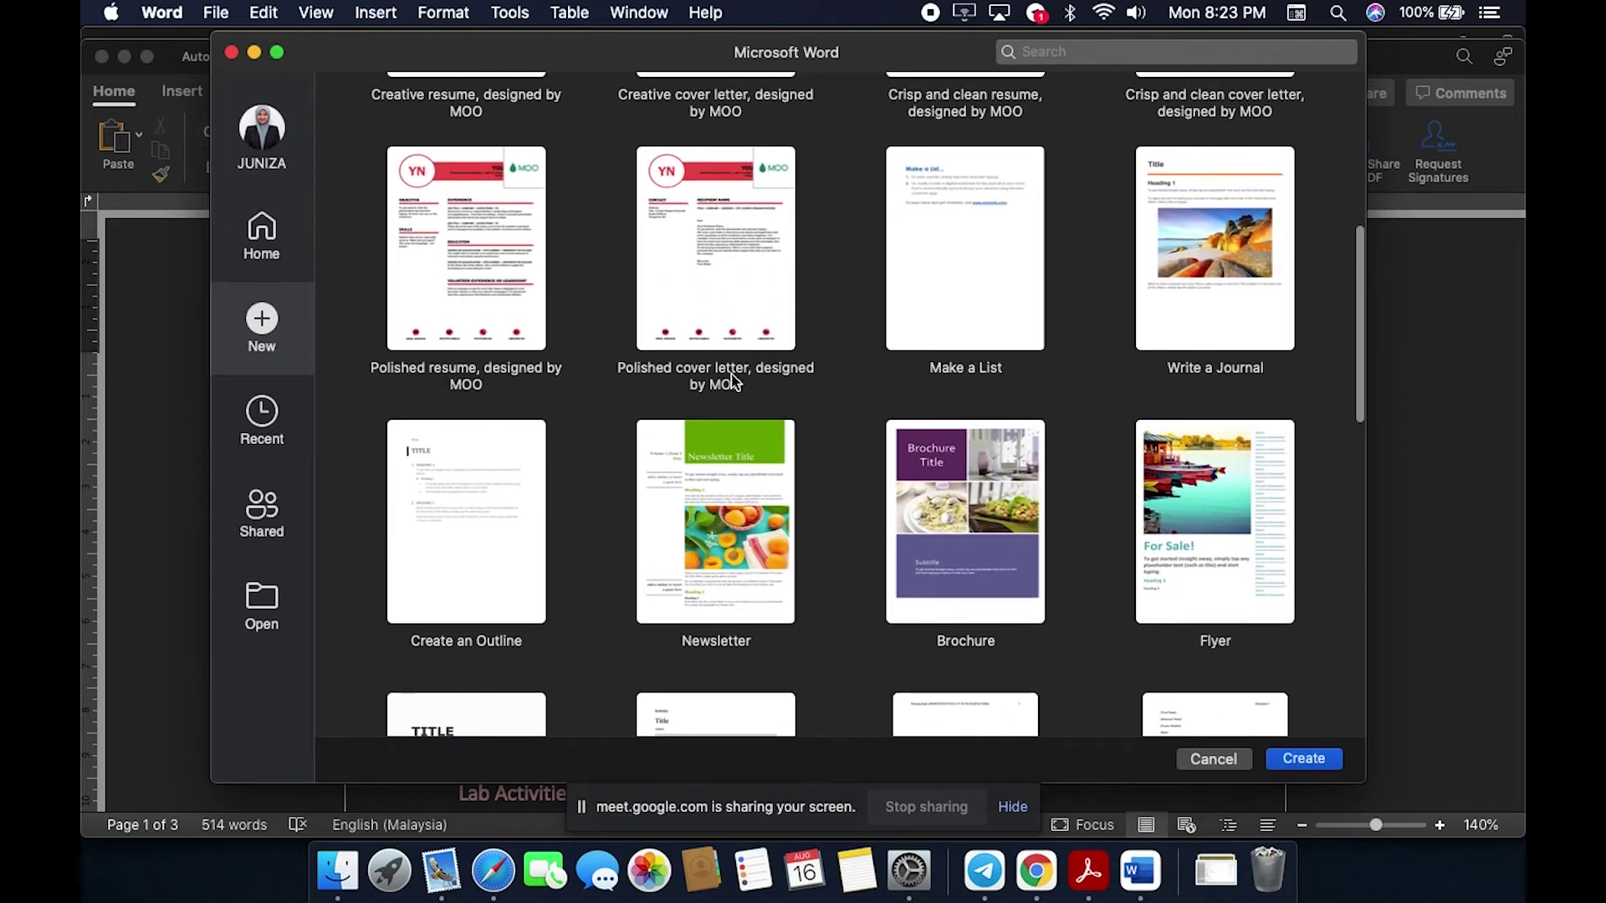
scroll(1171, 332, "up", 3)
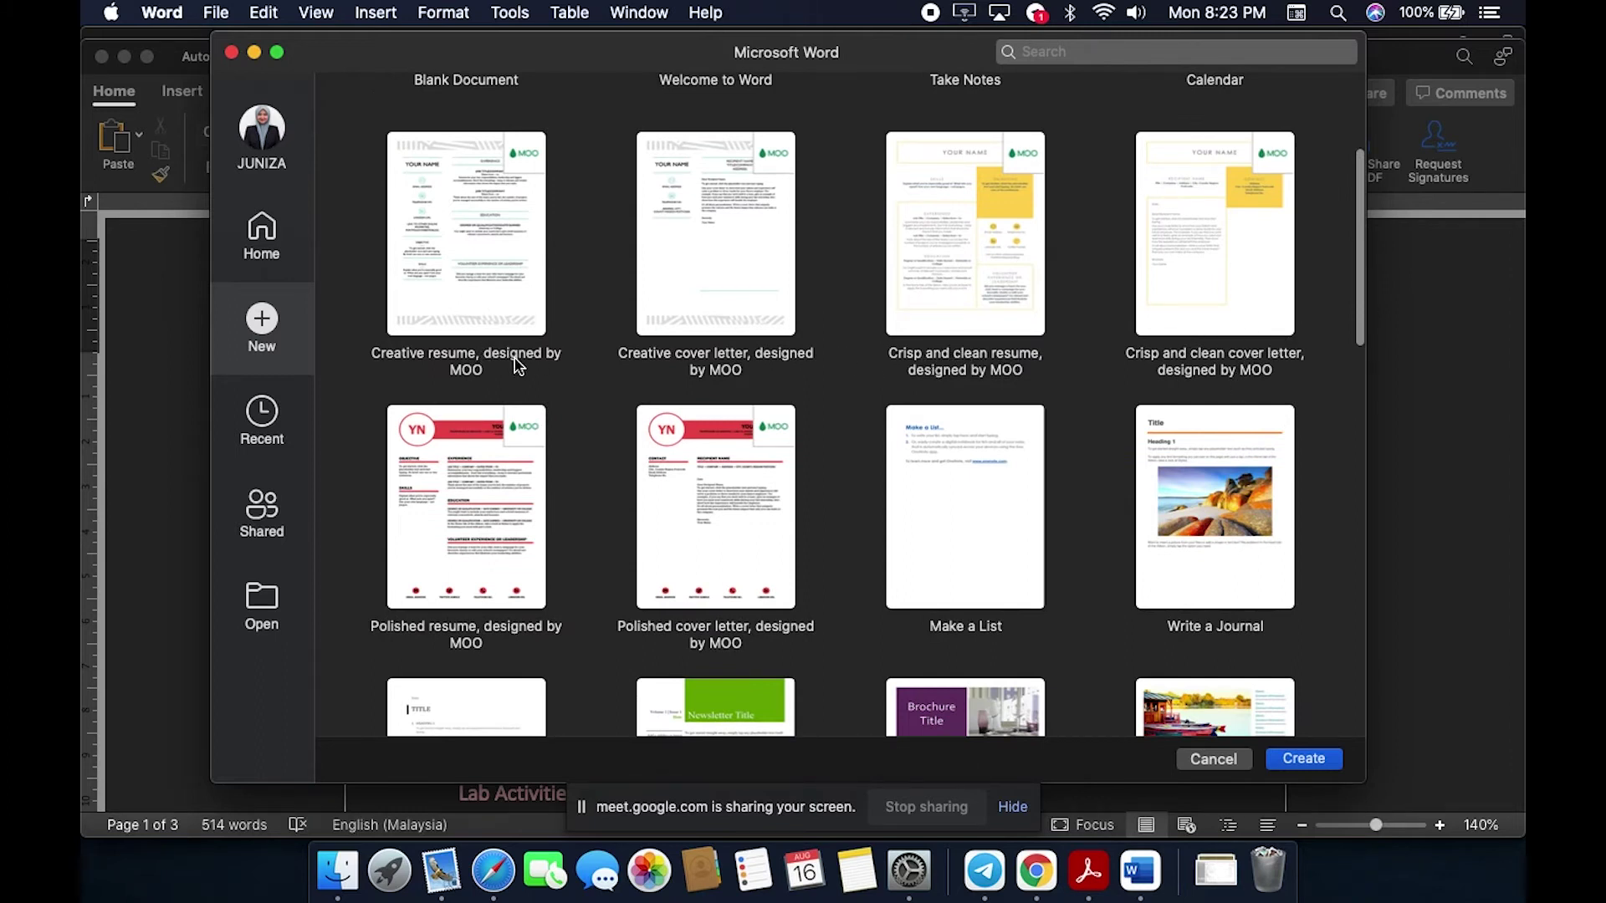
scroll(514, 365, "down", 10)
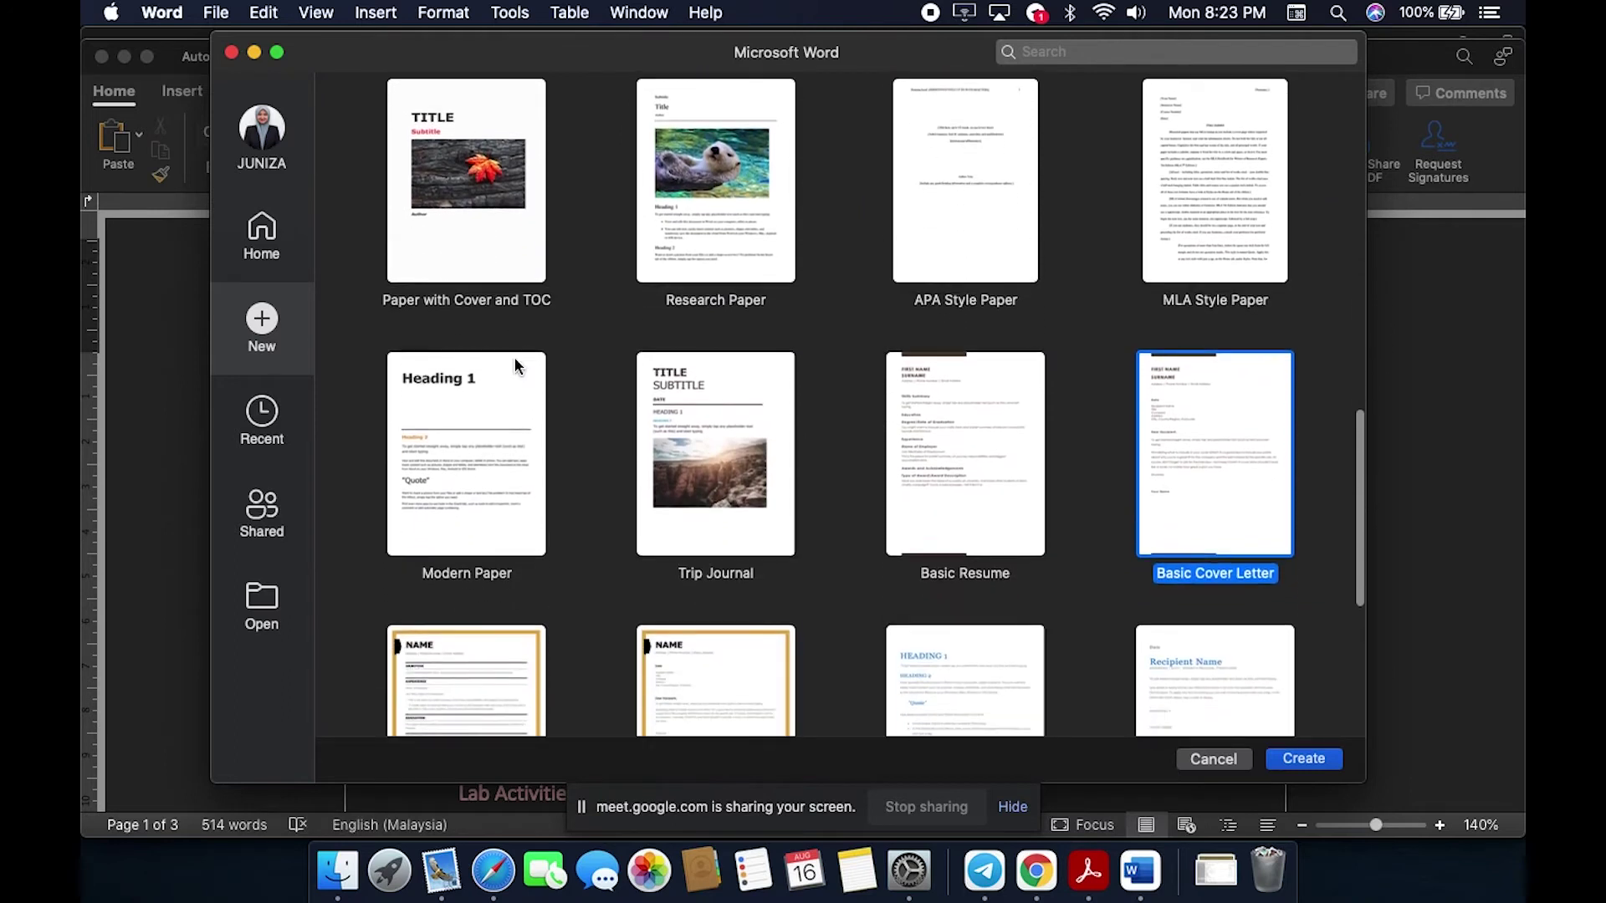
scroll(514, 356, "down", 3)
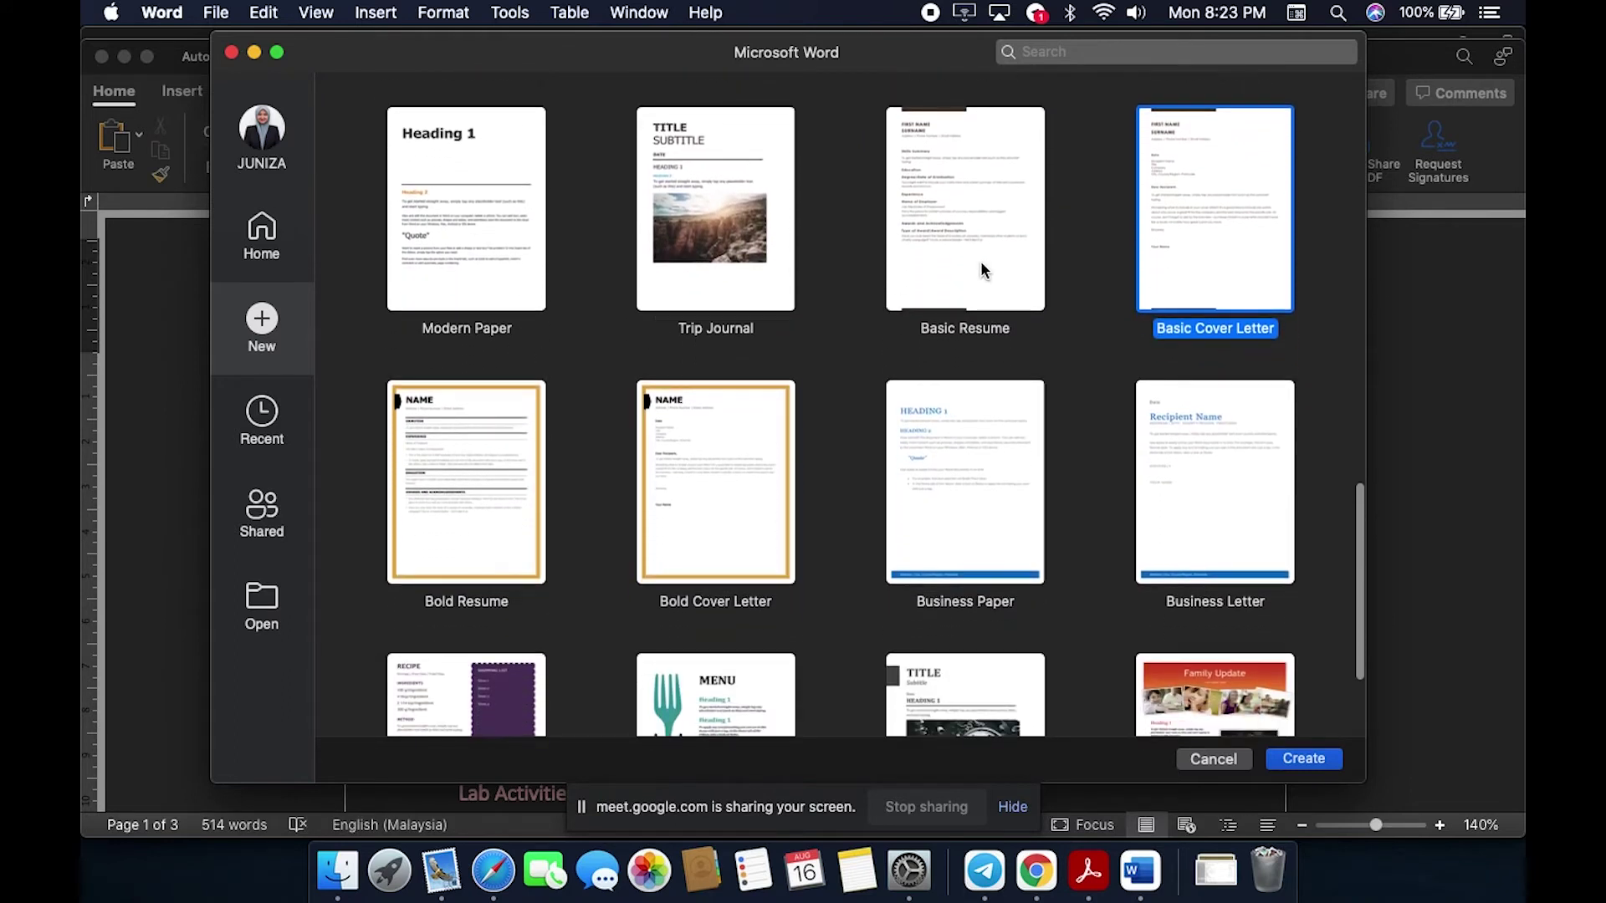
left_click(1012, 215)
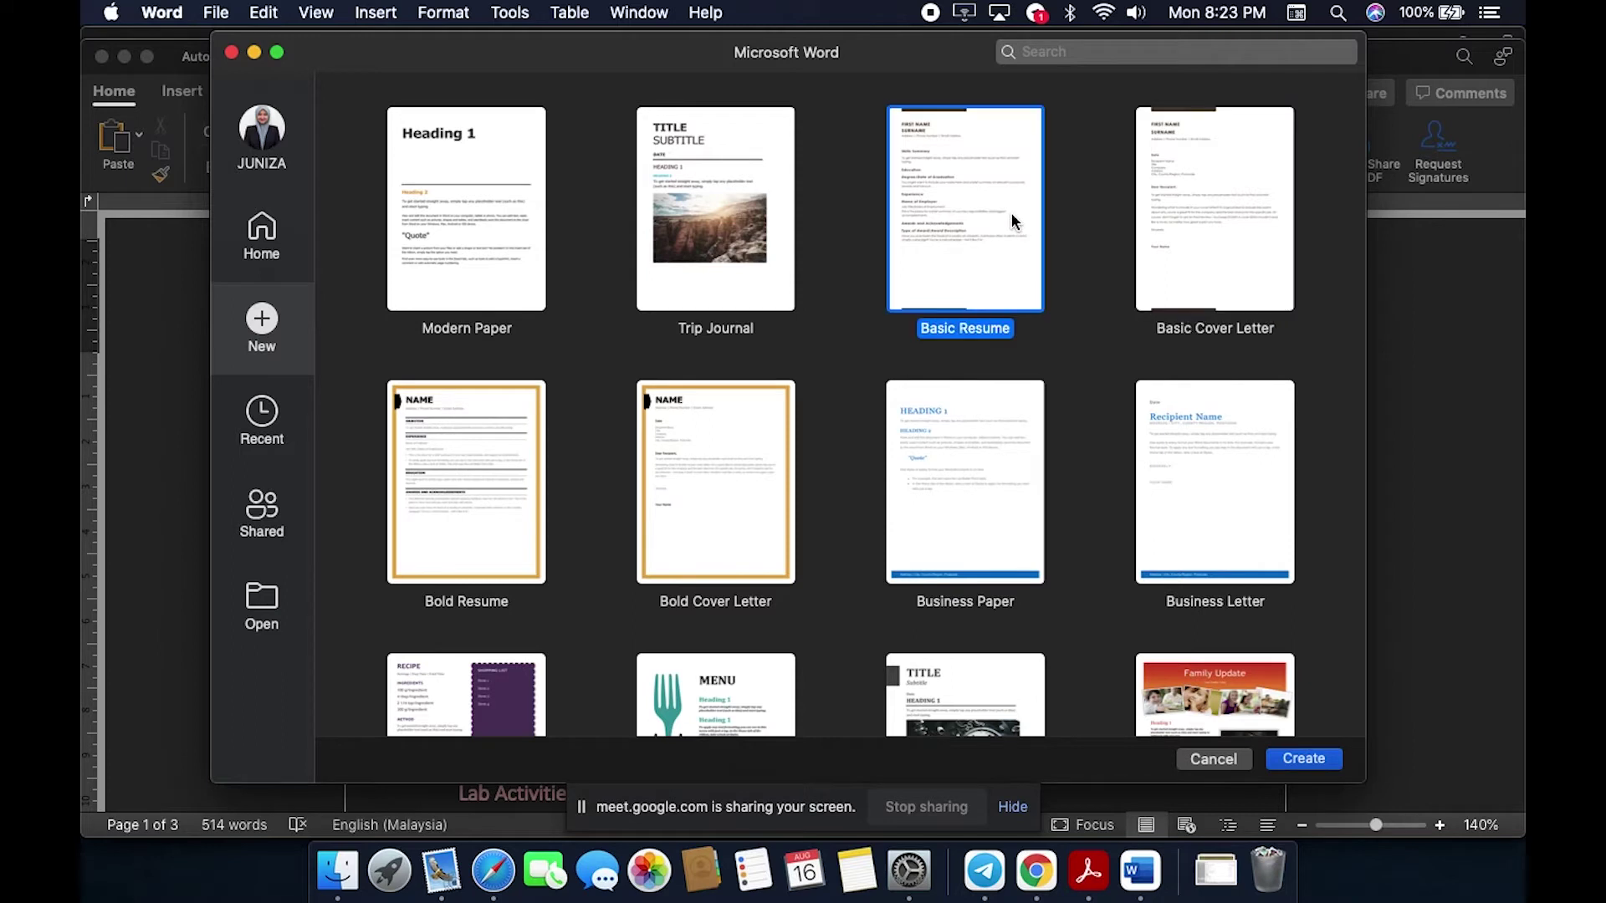
left_click(1328, 761)
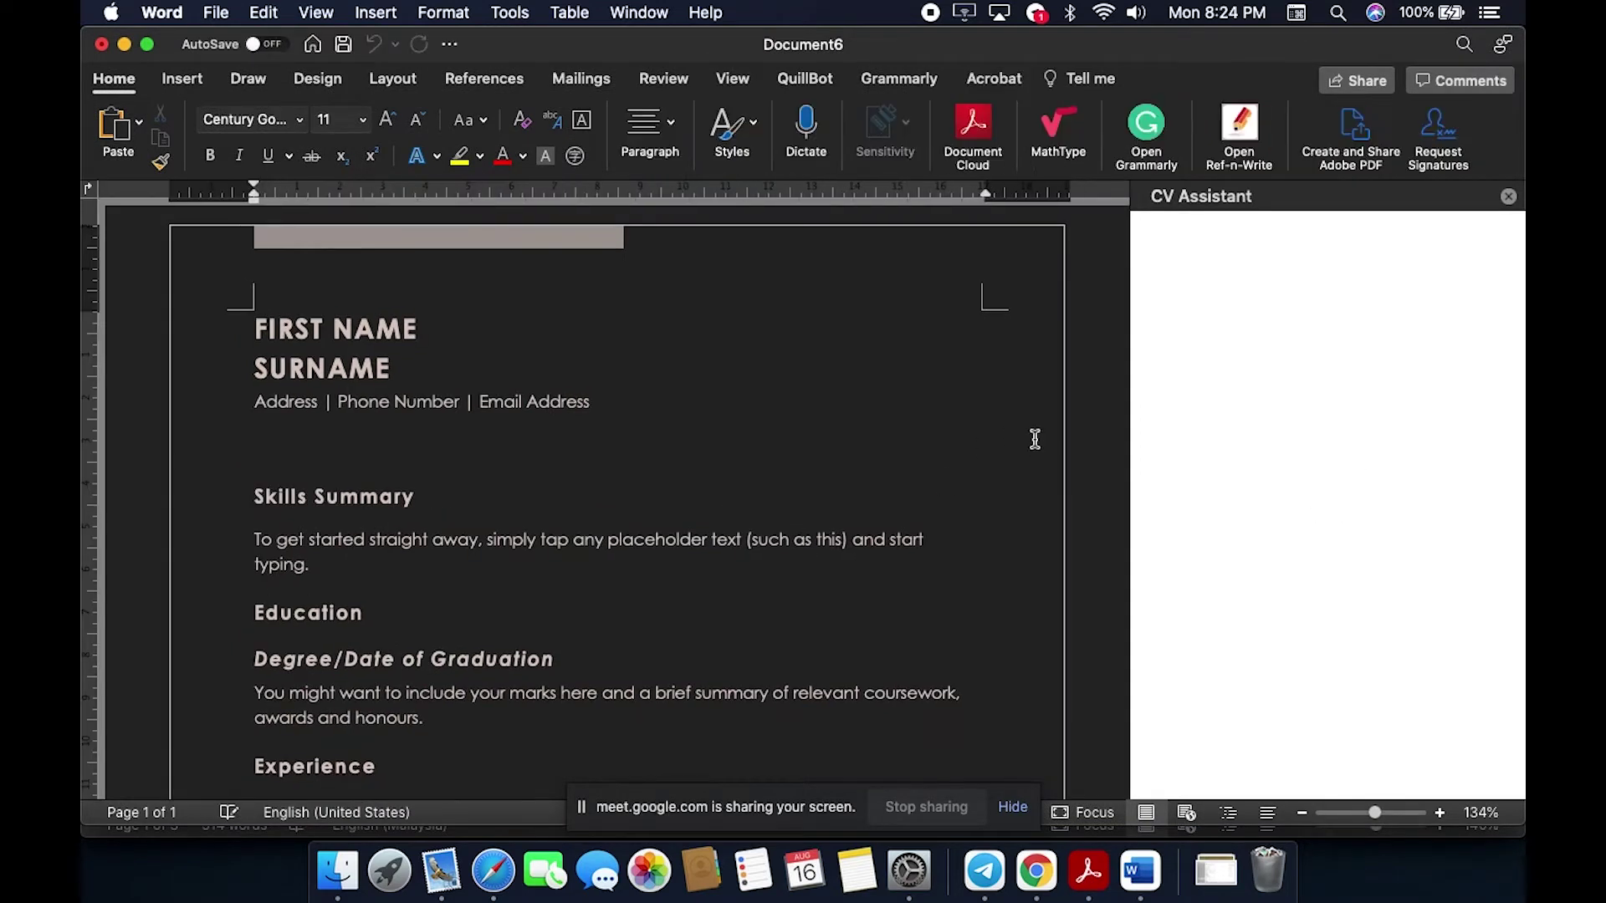
scroll(910, 511, "down", 3)
scroll(910, 511, "up", 3)
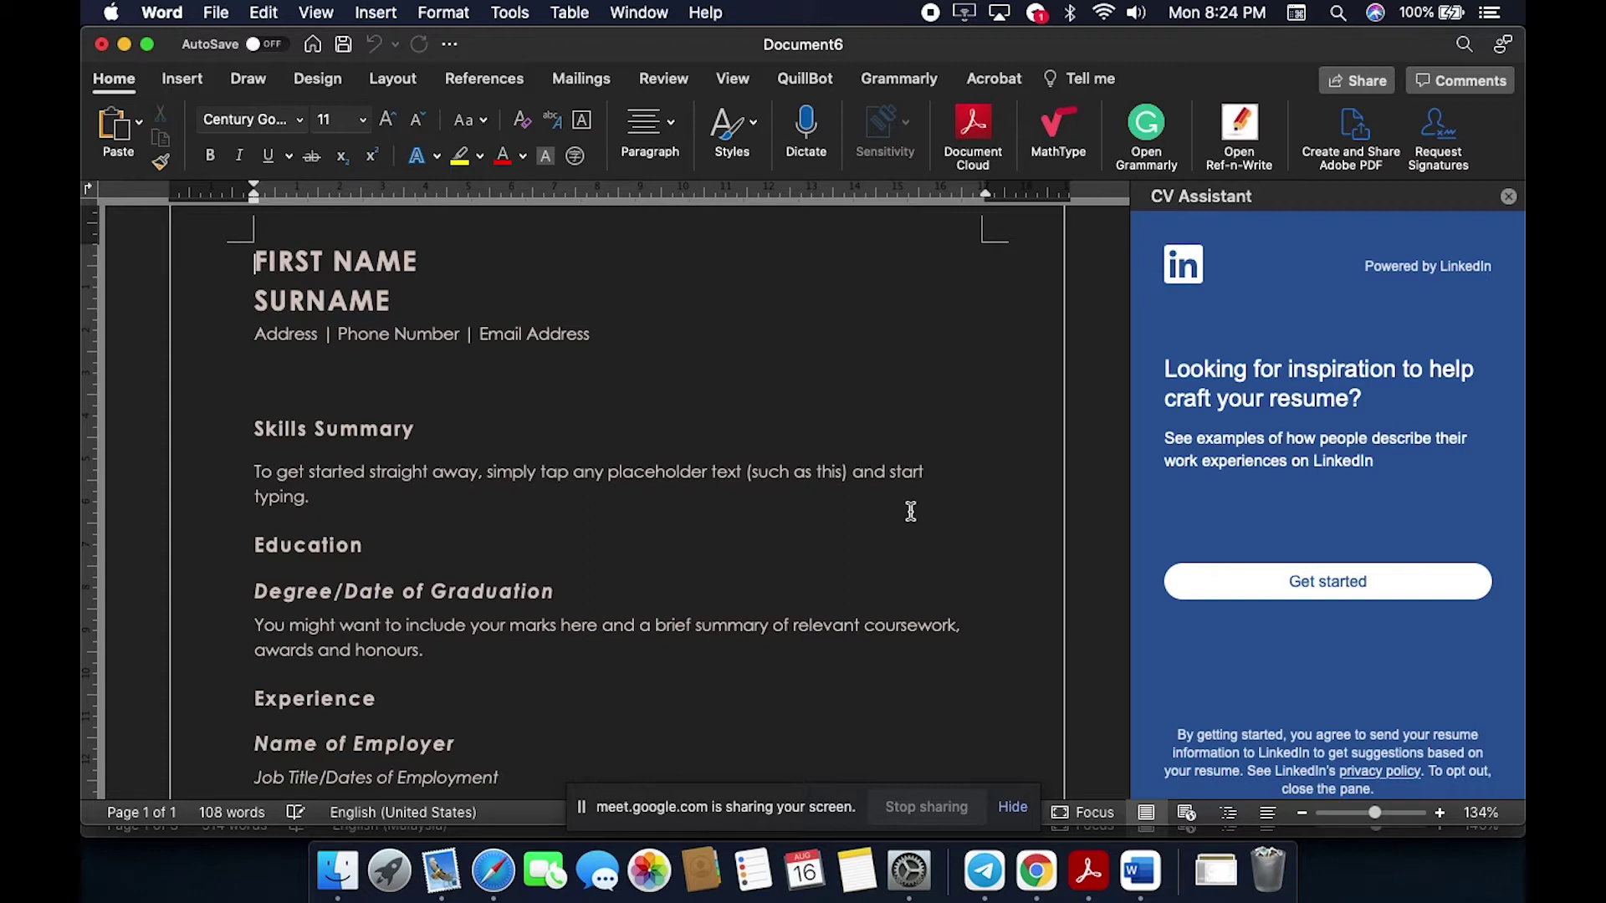
scroll(911, 511, "up", 1)
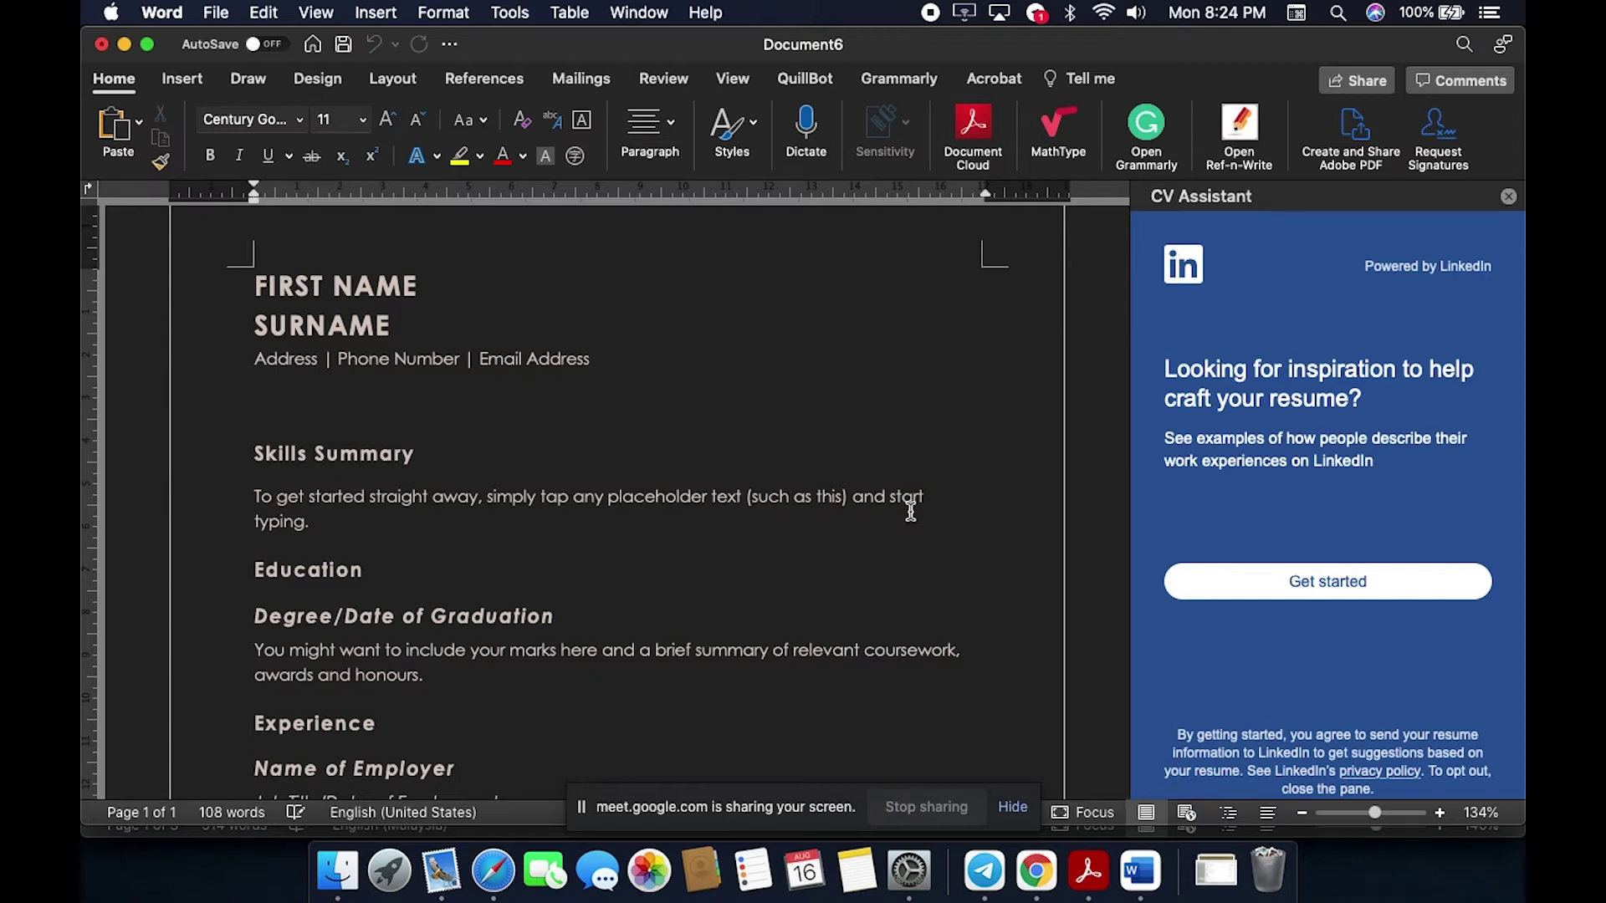
scroll(910, 511, "down", 1)
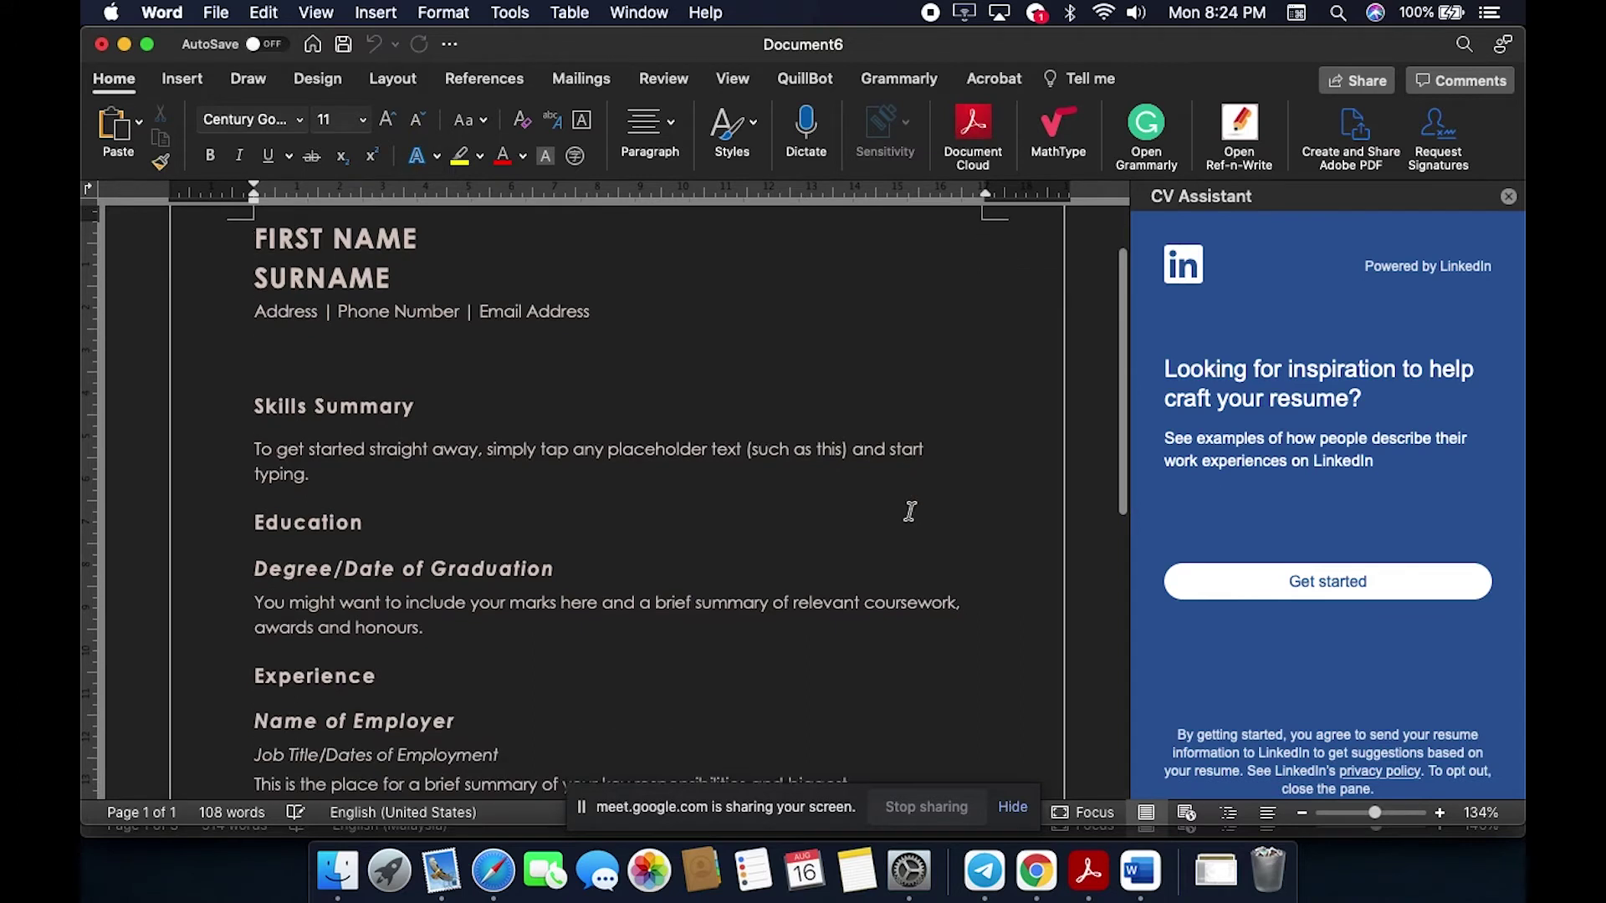
scroll(469, 449, "down", 2)
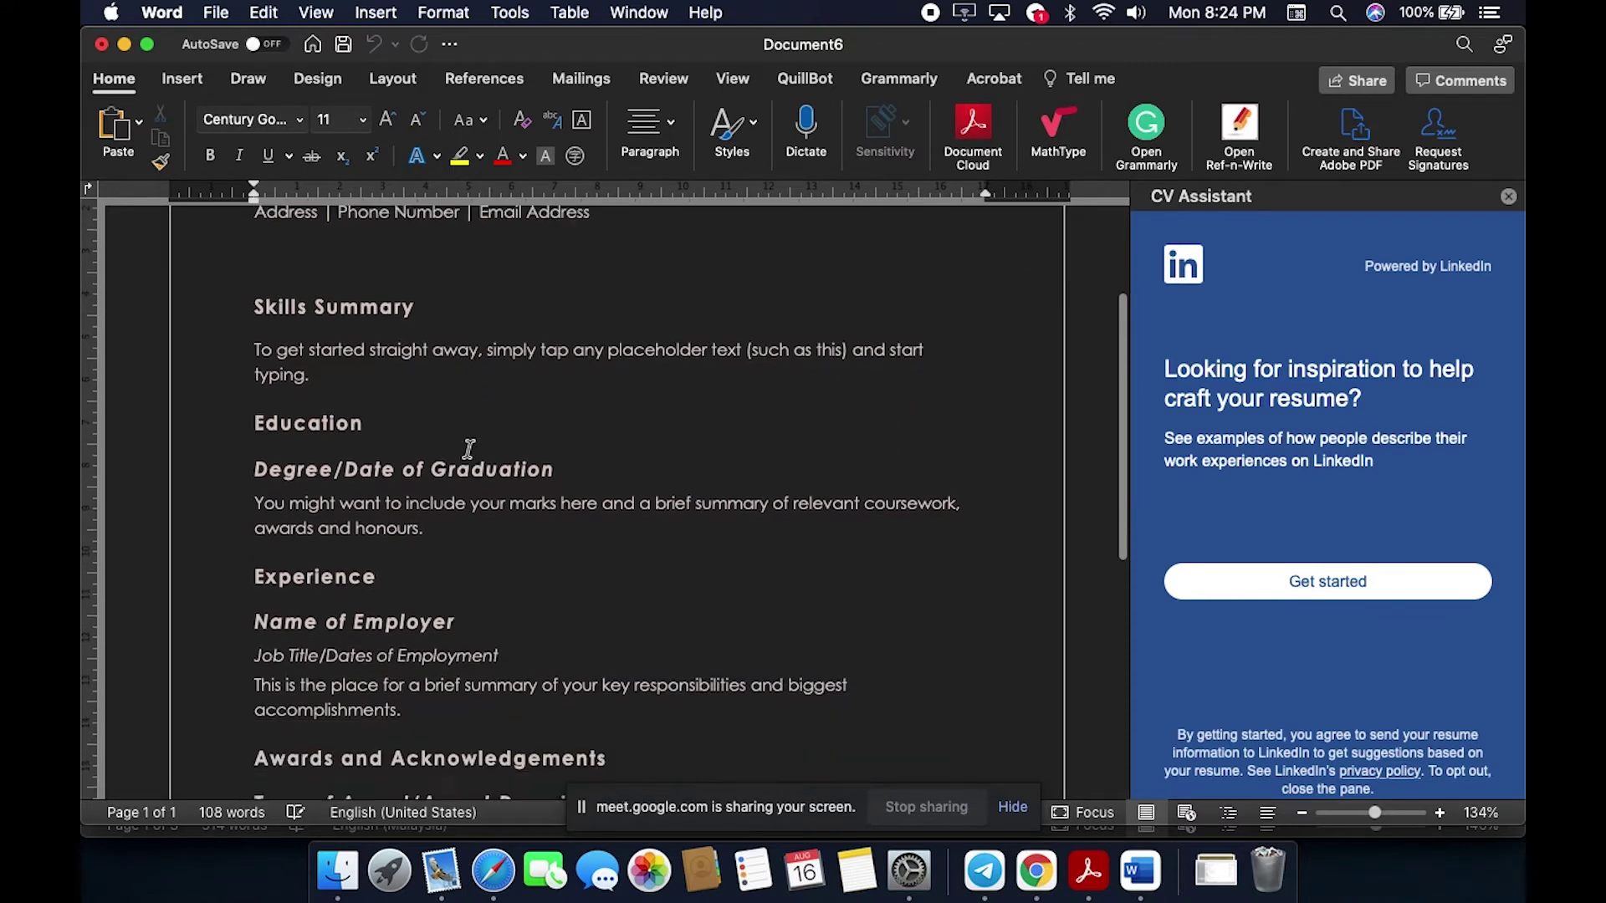
scroll(469, 449, "up", 4)
Step: Select the resume's name, contact, Skills Summary and Degree/Date of Graduation placeholders
left_click(293, 329)
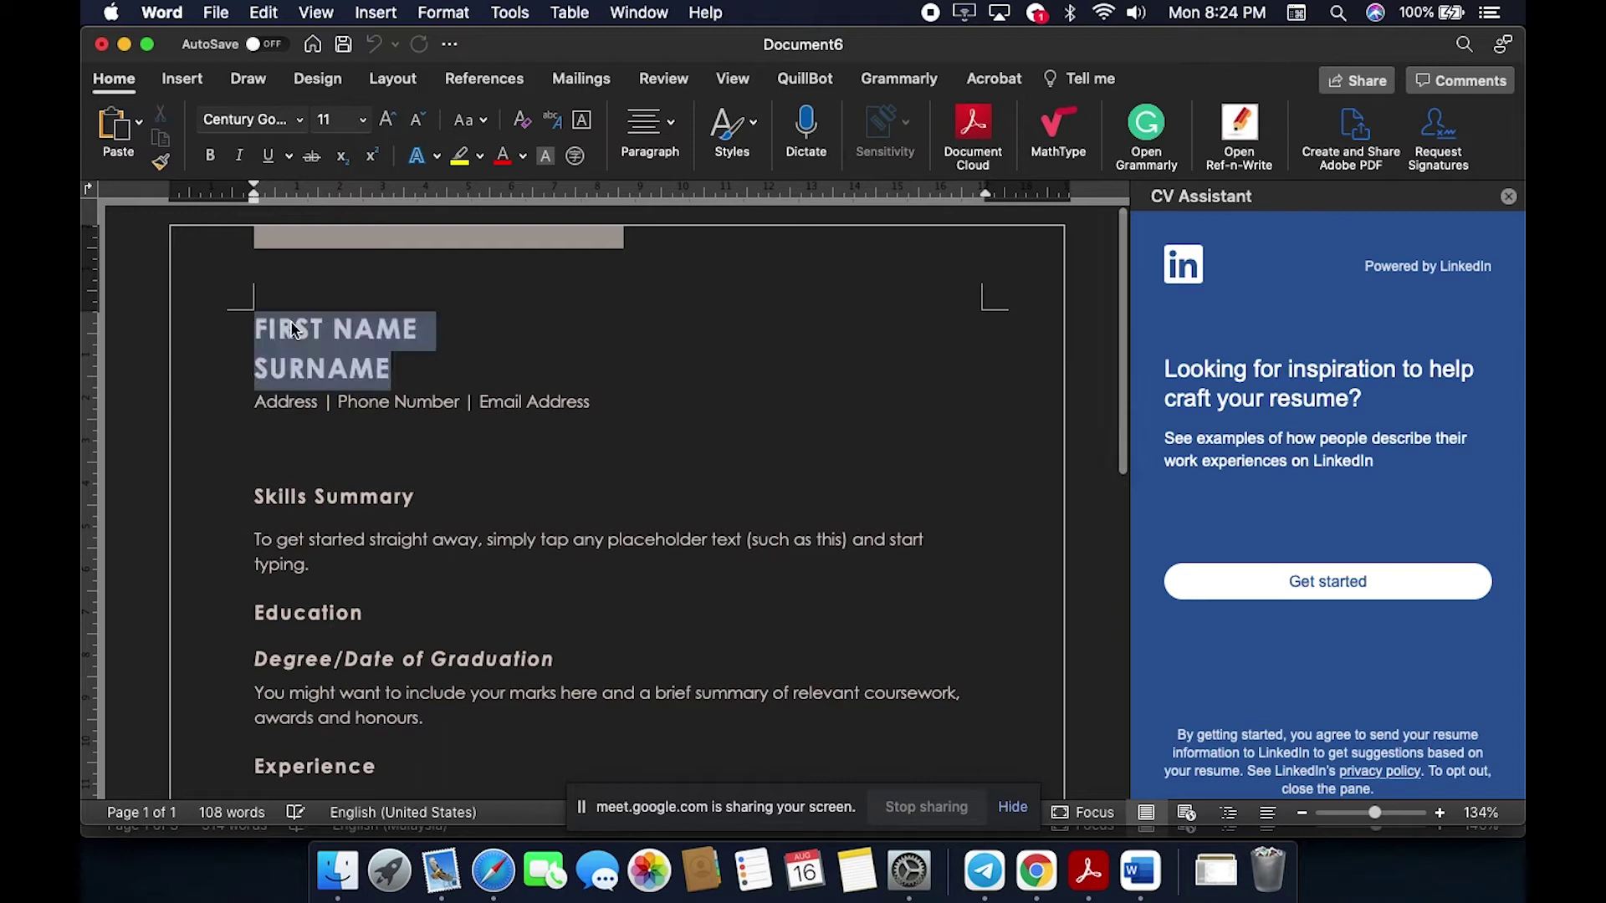
left_click(300, 414)
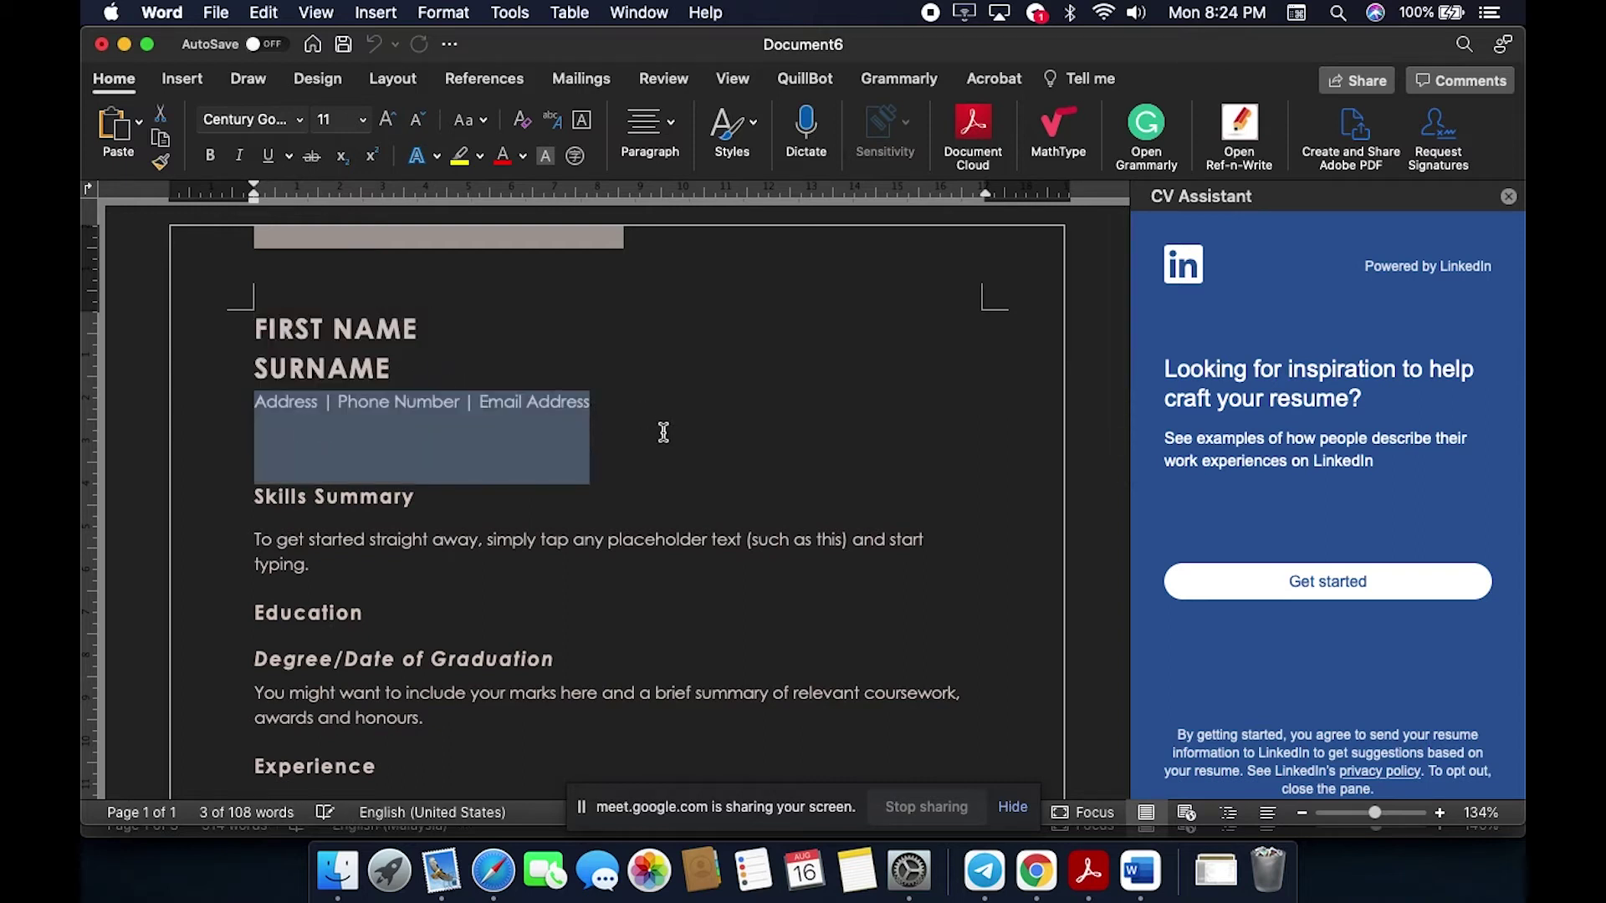
scroll(664, 432, "down", 1)
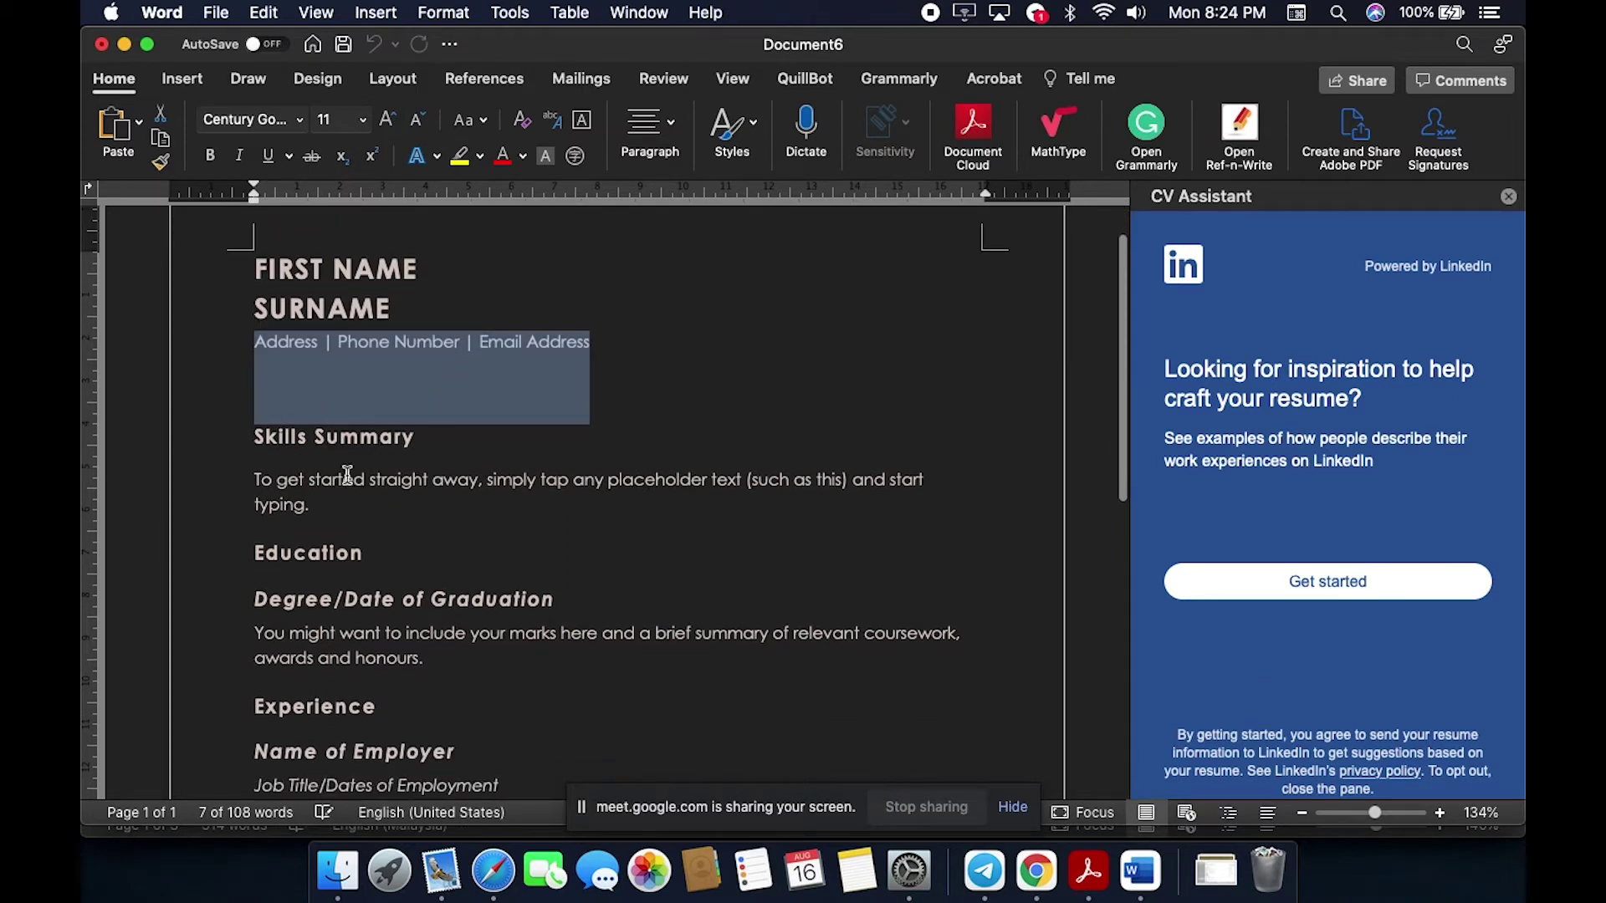
left_click(285, 484)
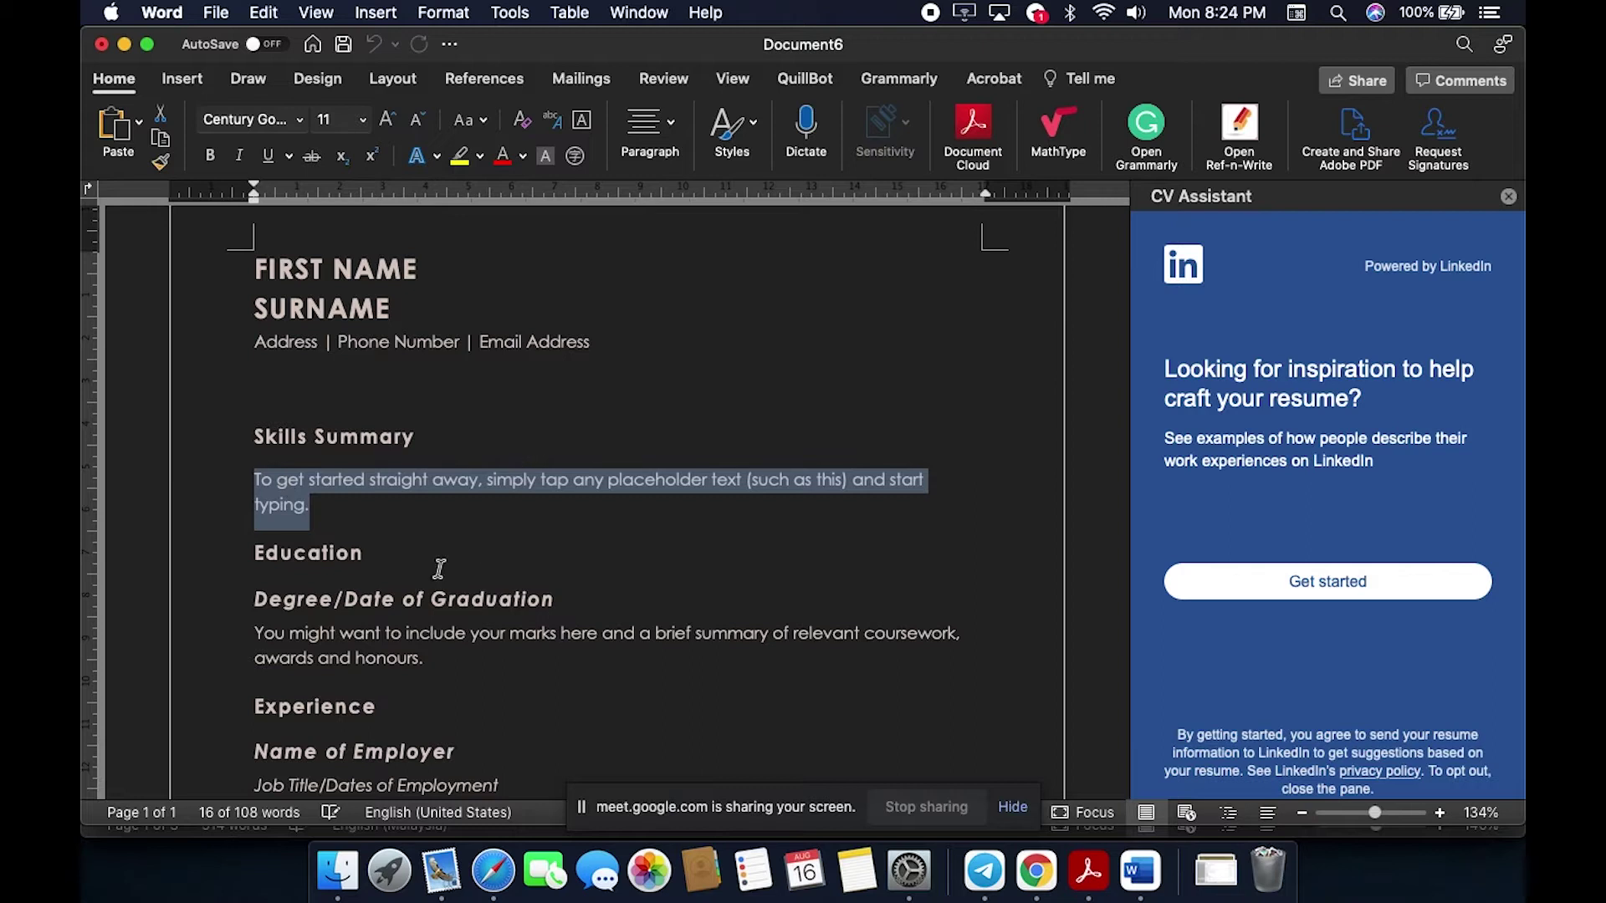
scroll(439, 569, "down", 1)
triple_click(310, 554)
Step: Select the Name of Employer heading, then close the Document6 window
scroll(334, 527, "down", 2)
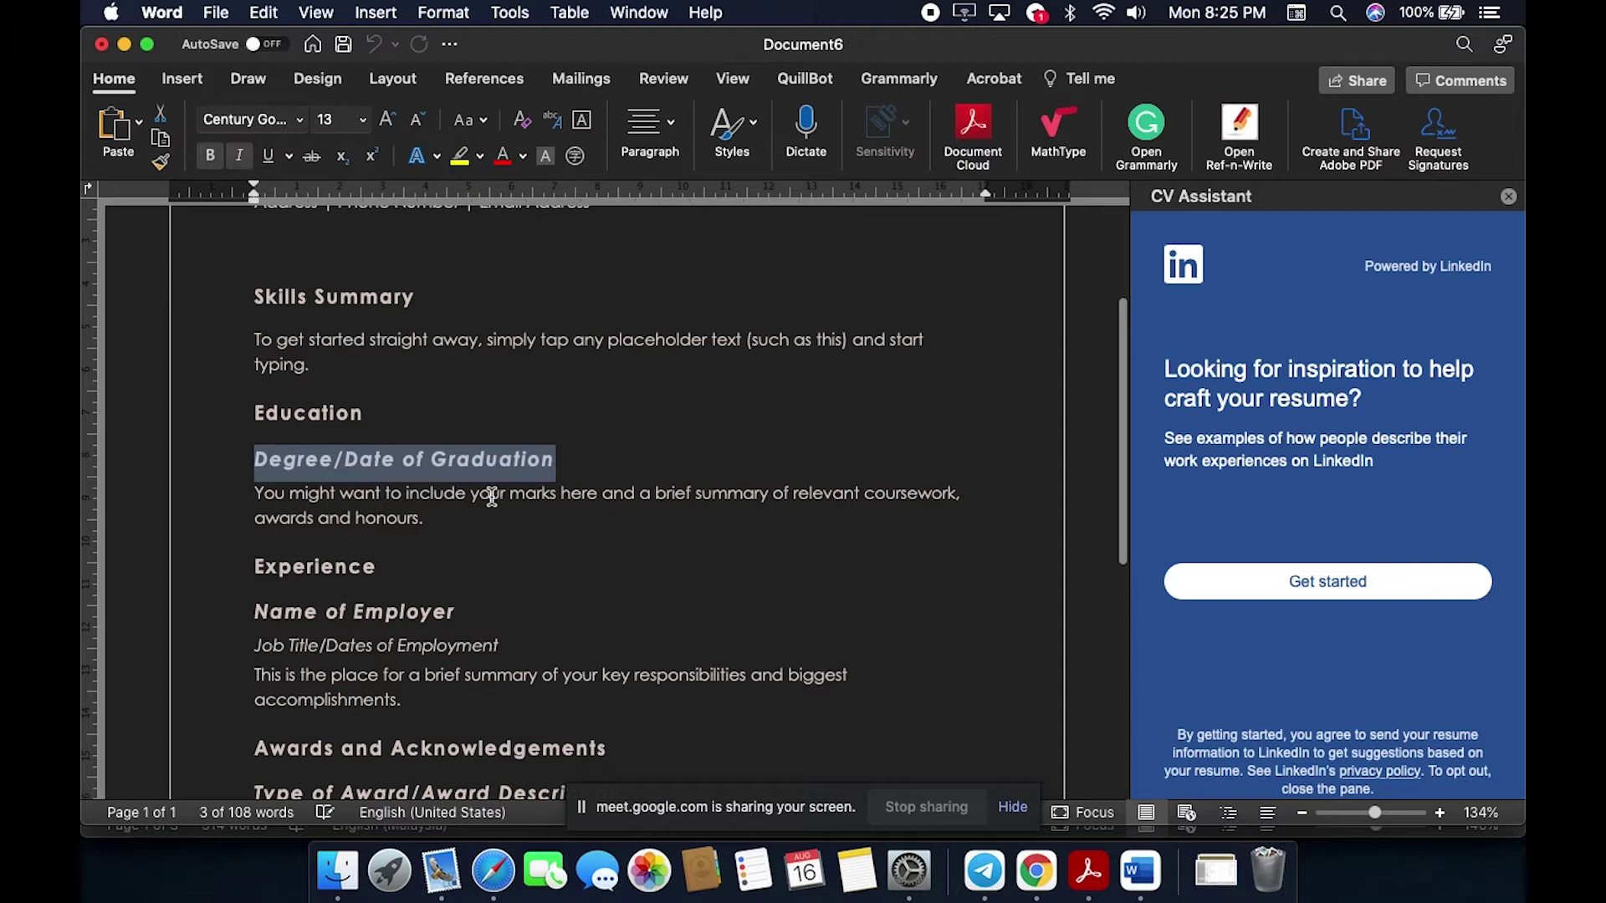
scroll(491, 497, "down", 2)
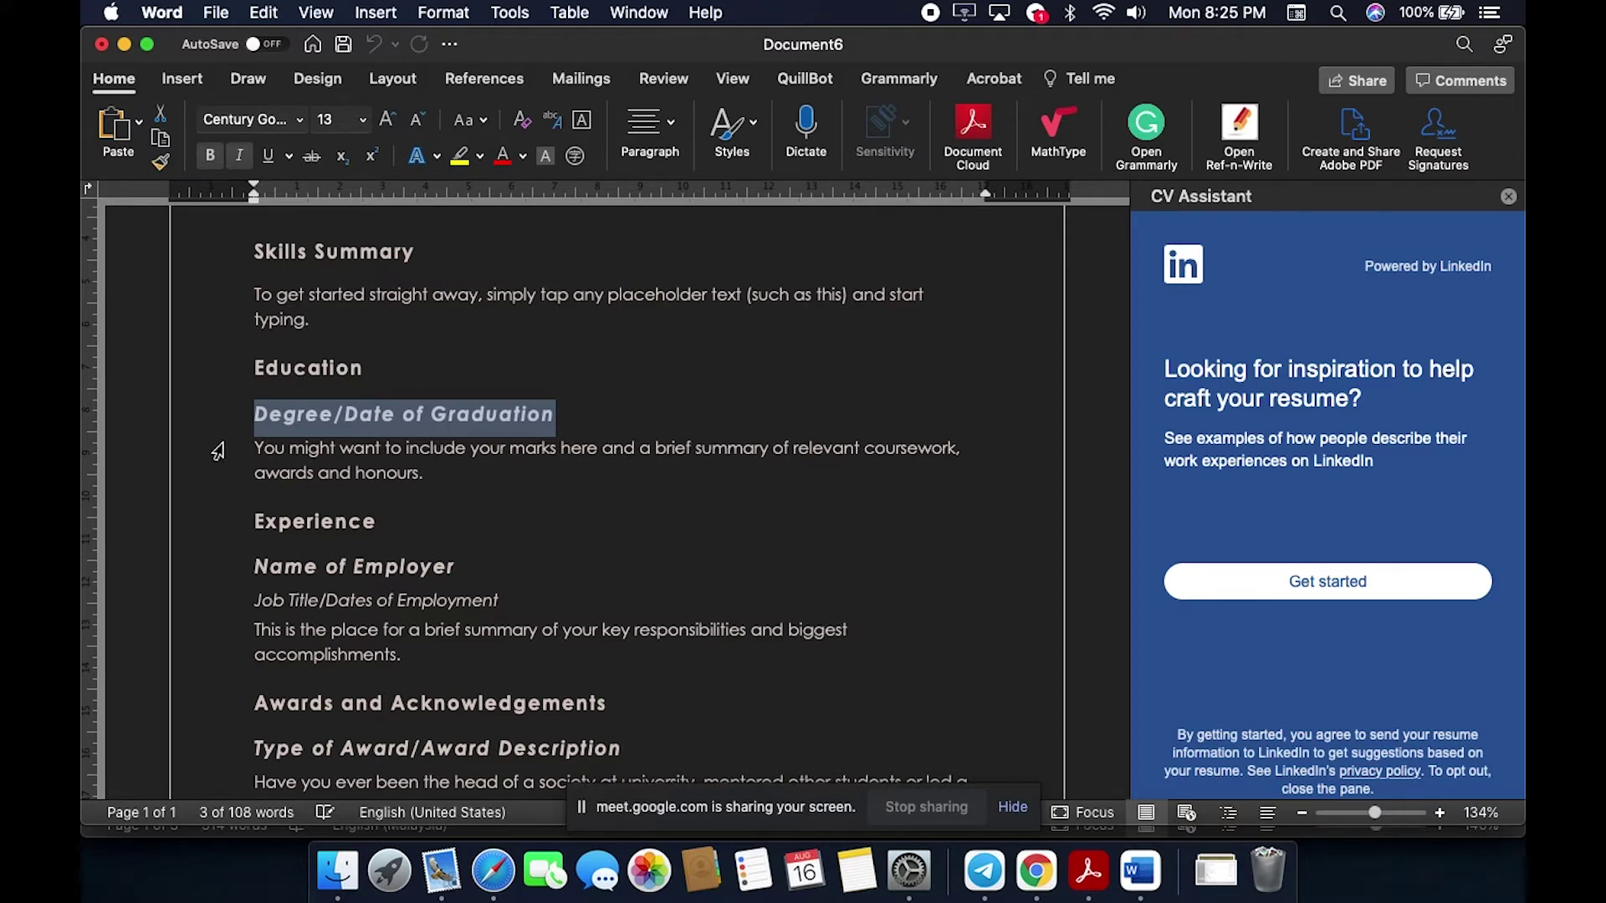
scroll(475, 563, "down", 3)
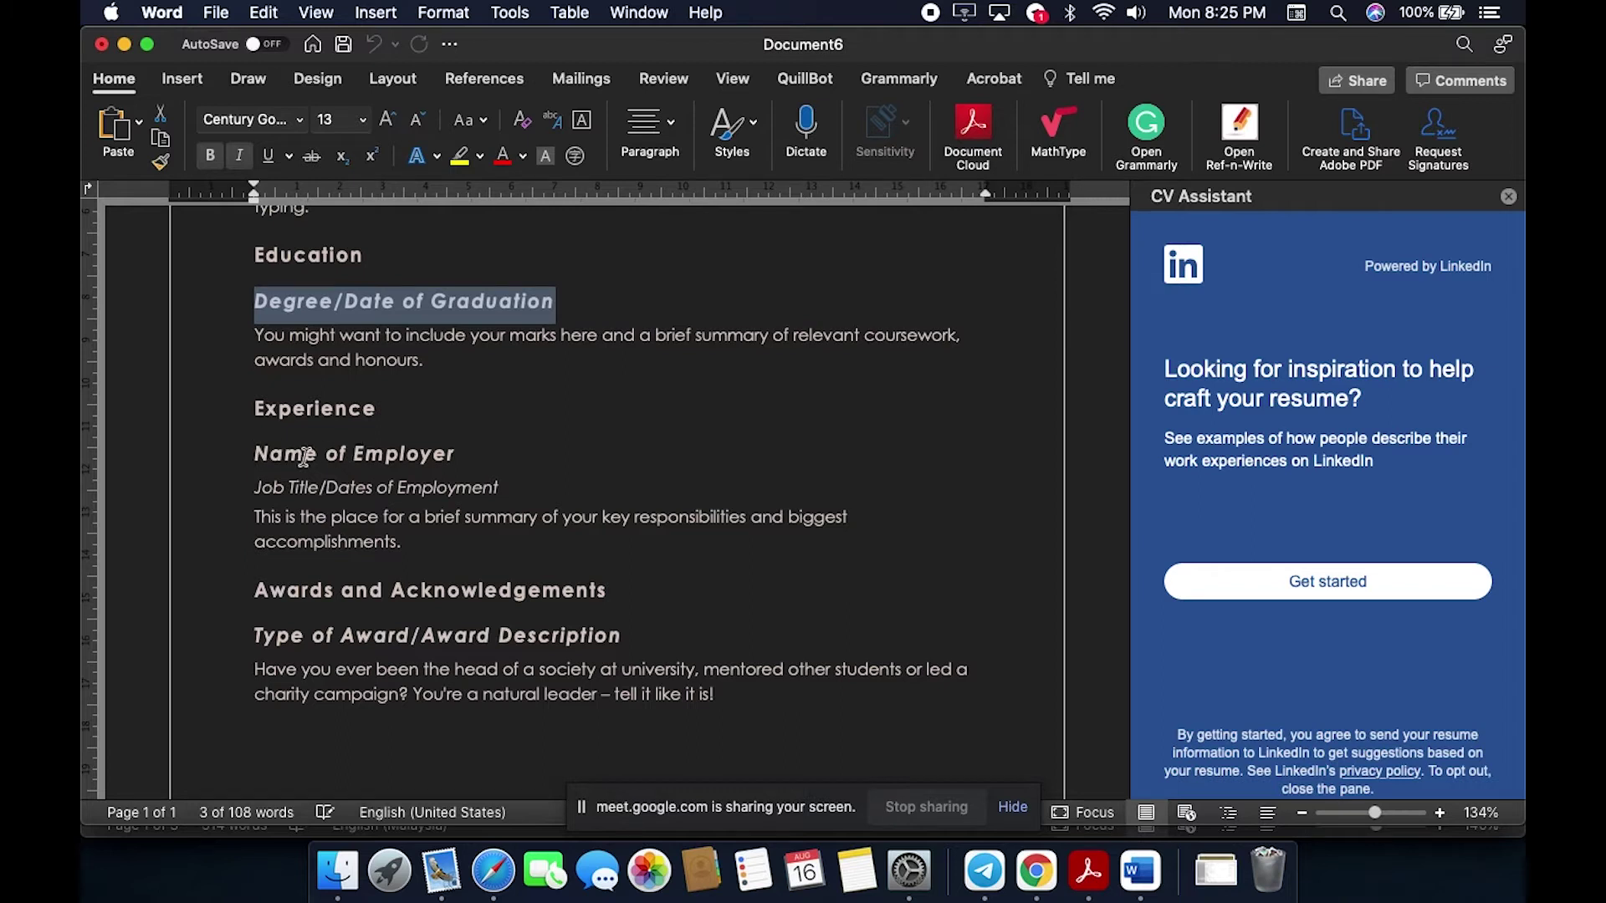
triple_click(260, 452)
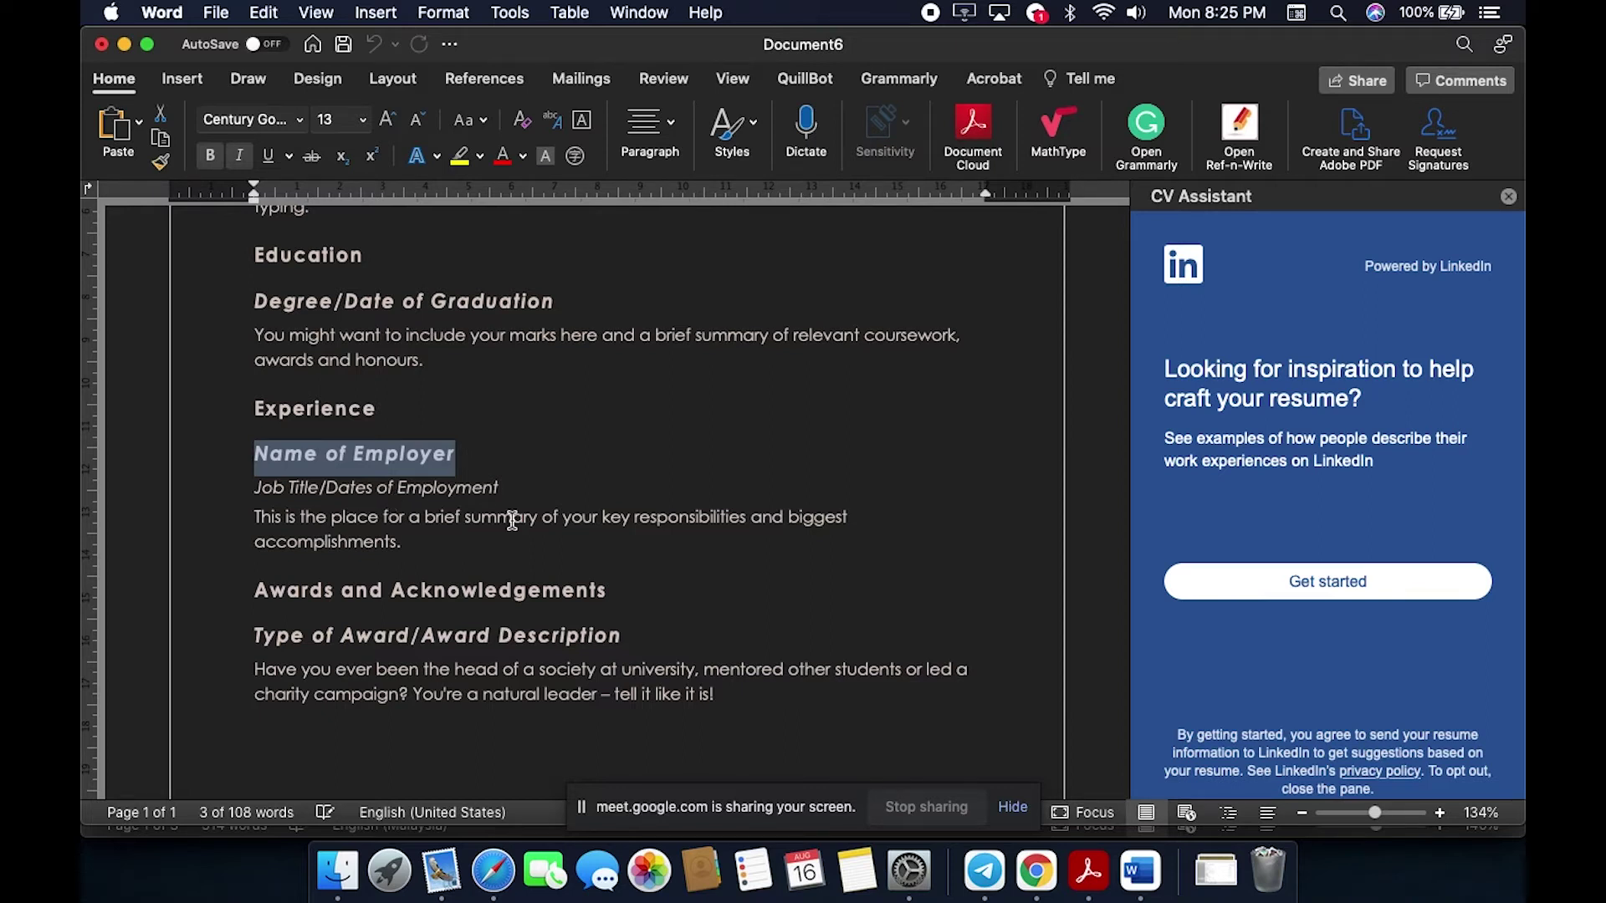
scroll(544, 602, "down", 10)
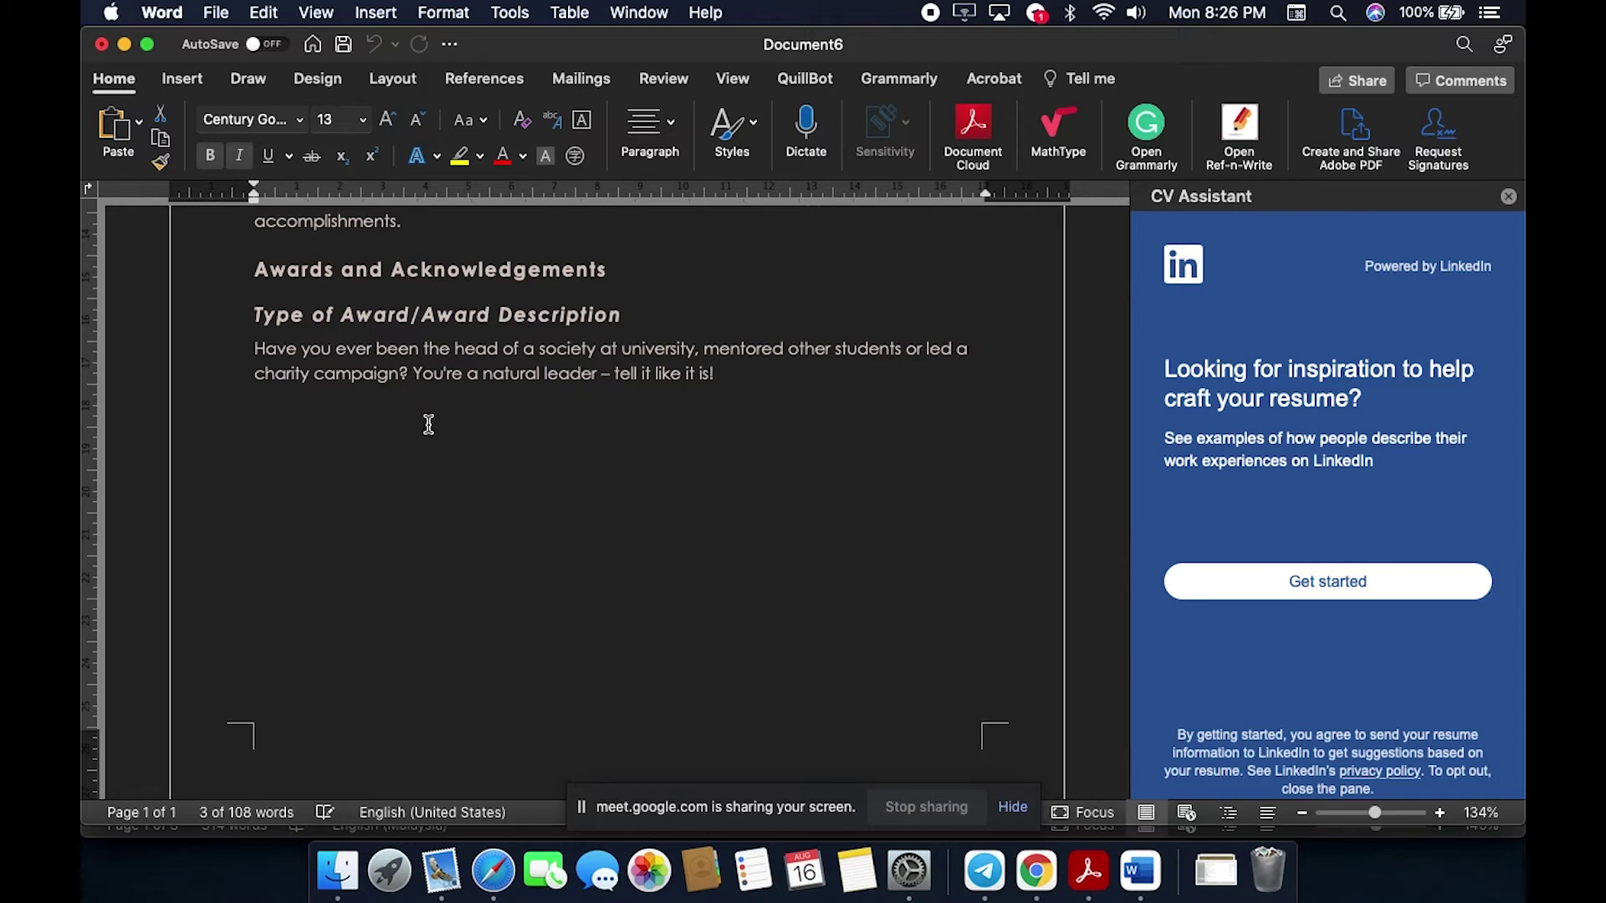
scroll(429, 424, "up", 15)
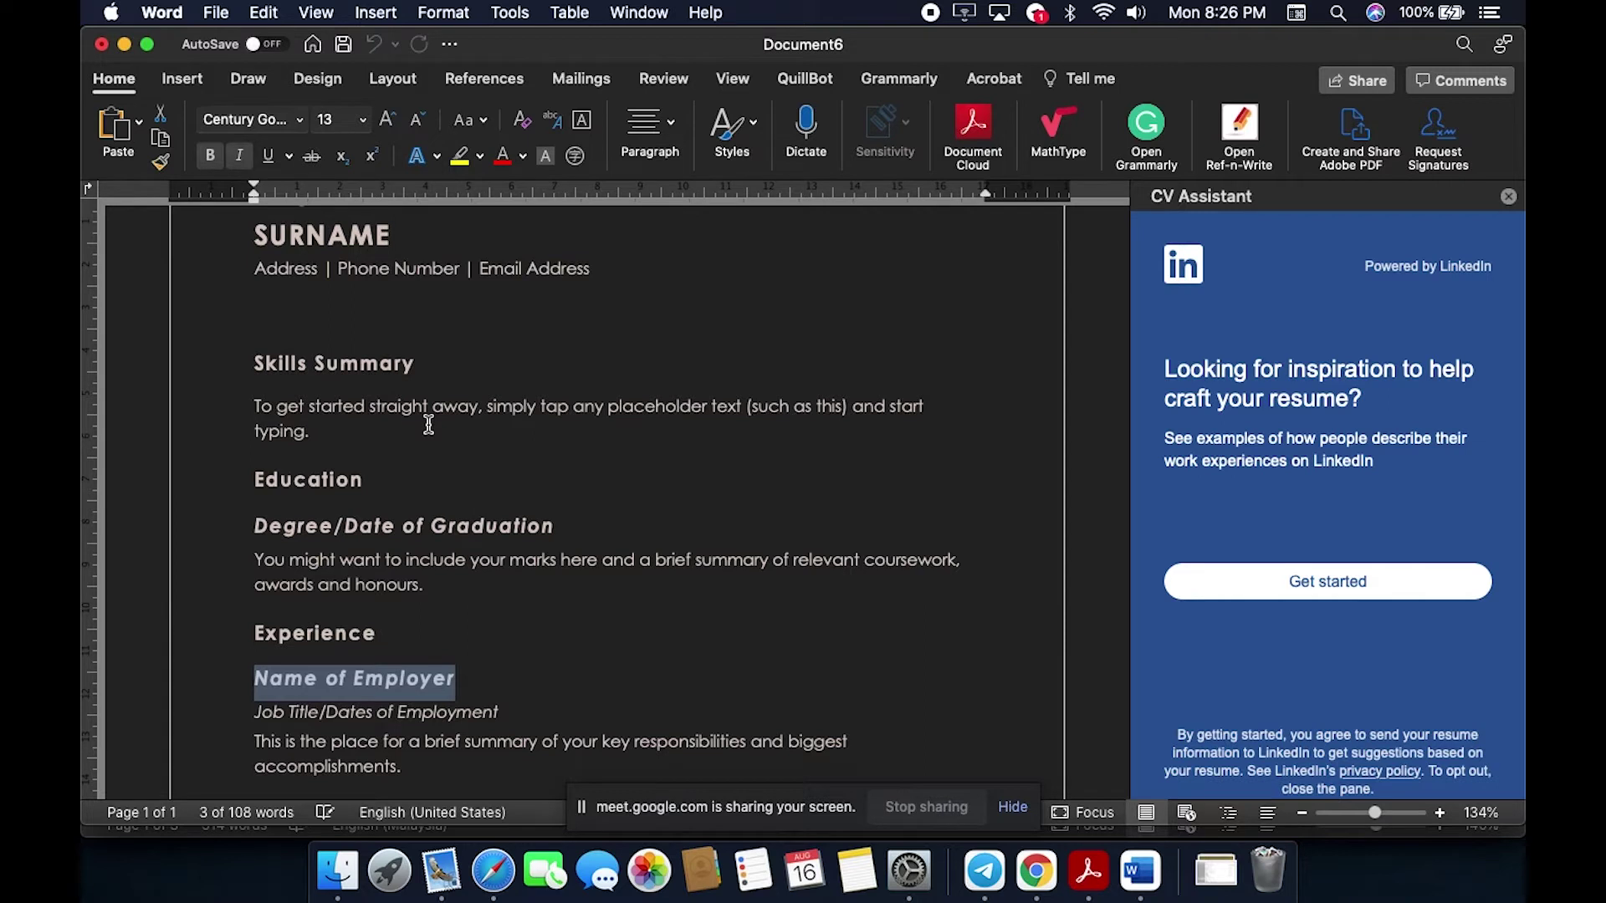
left_click(101, 43)
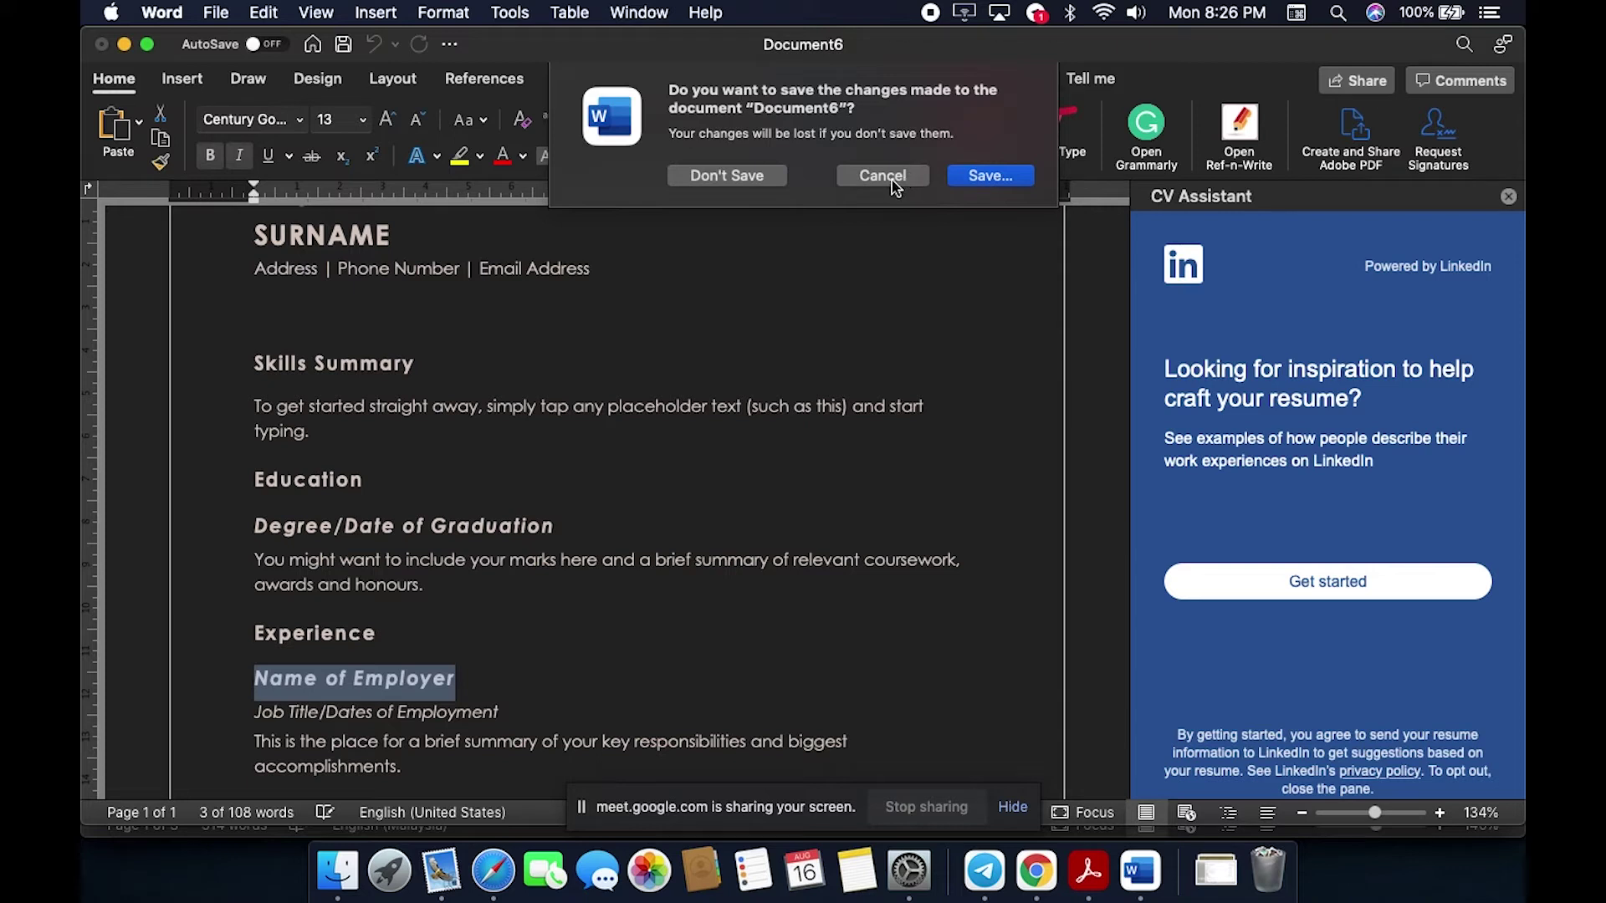
Step: Discard the resume without saving, nudge the LAB 1 window, and choose New from Template
left_click(755, 175)
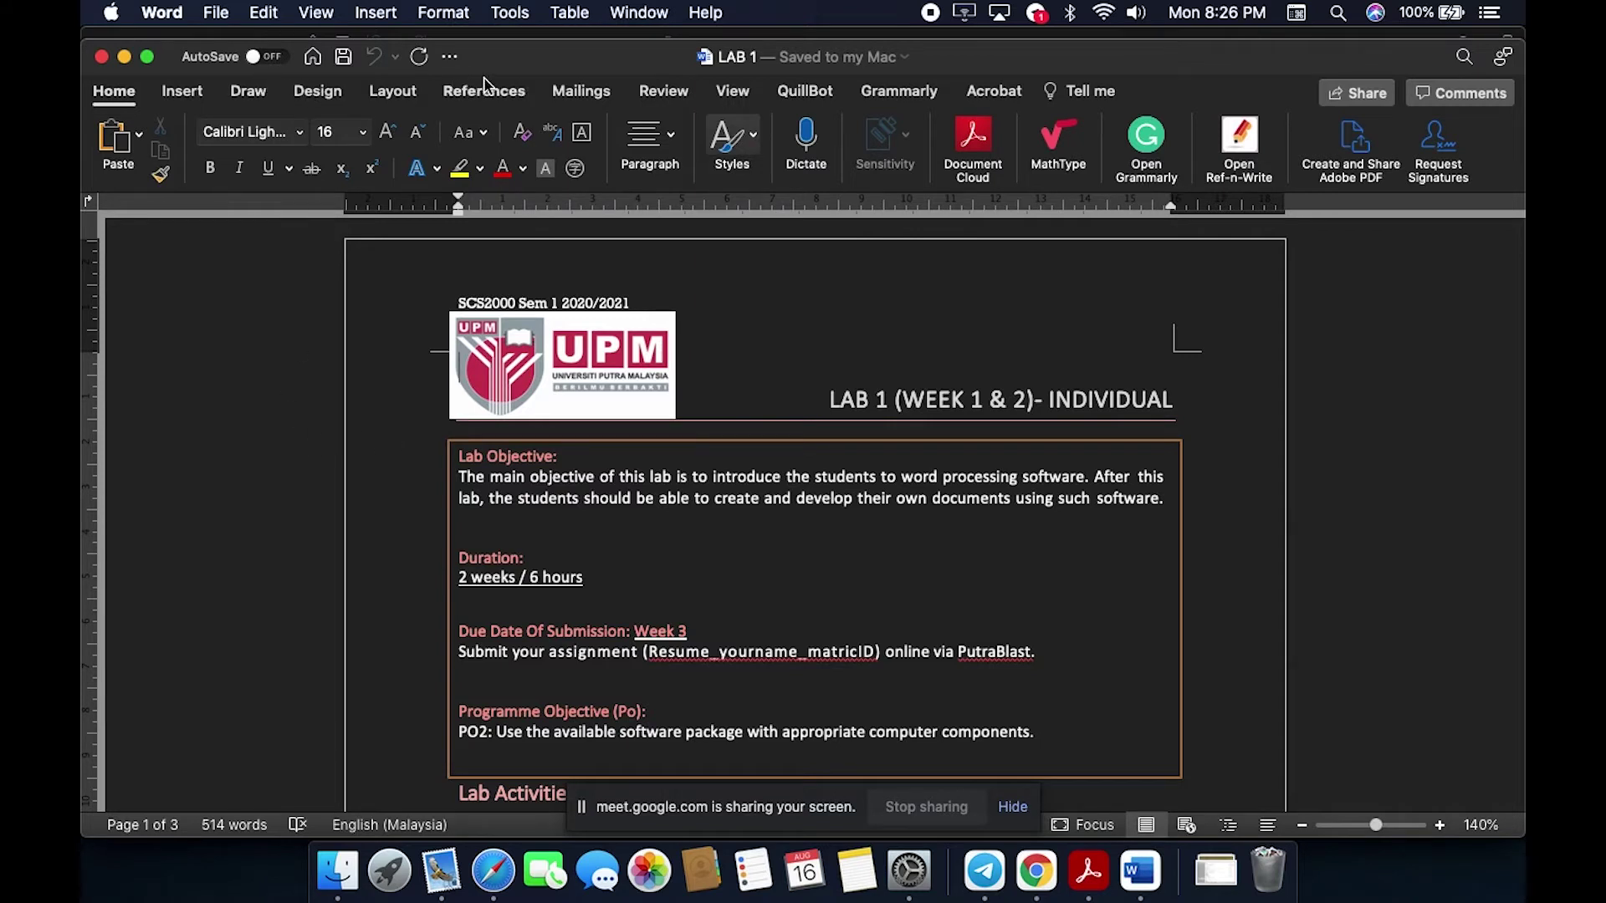
left_click_drag(534, 65, 530, 31)
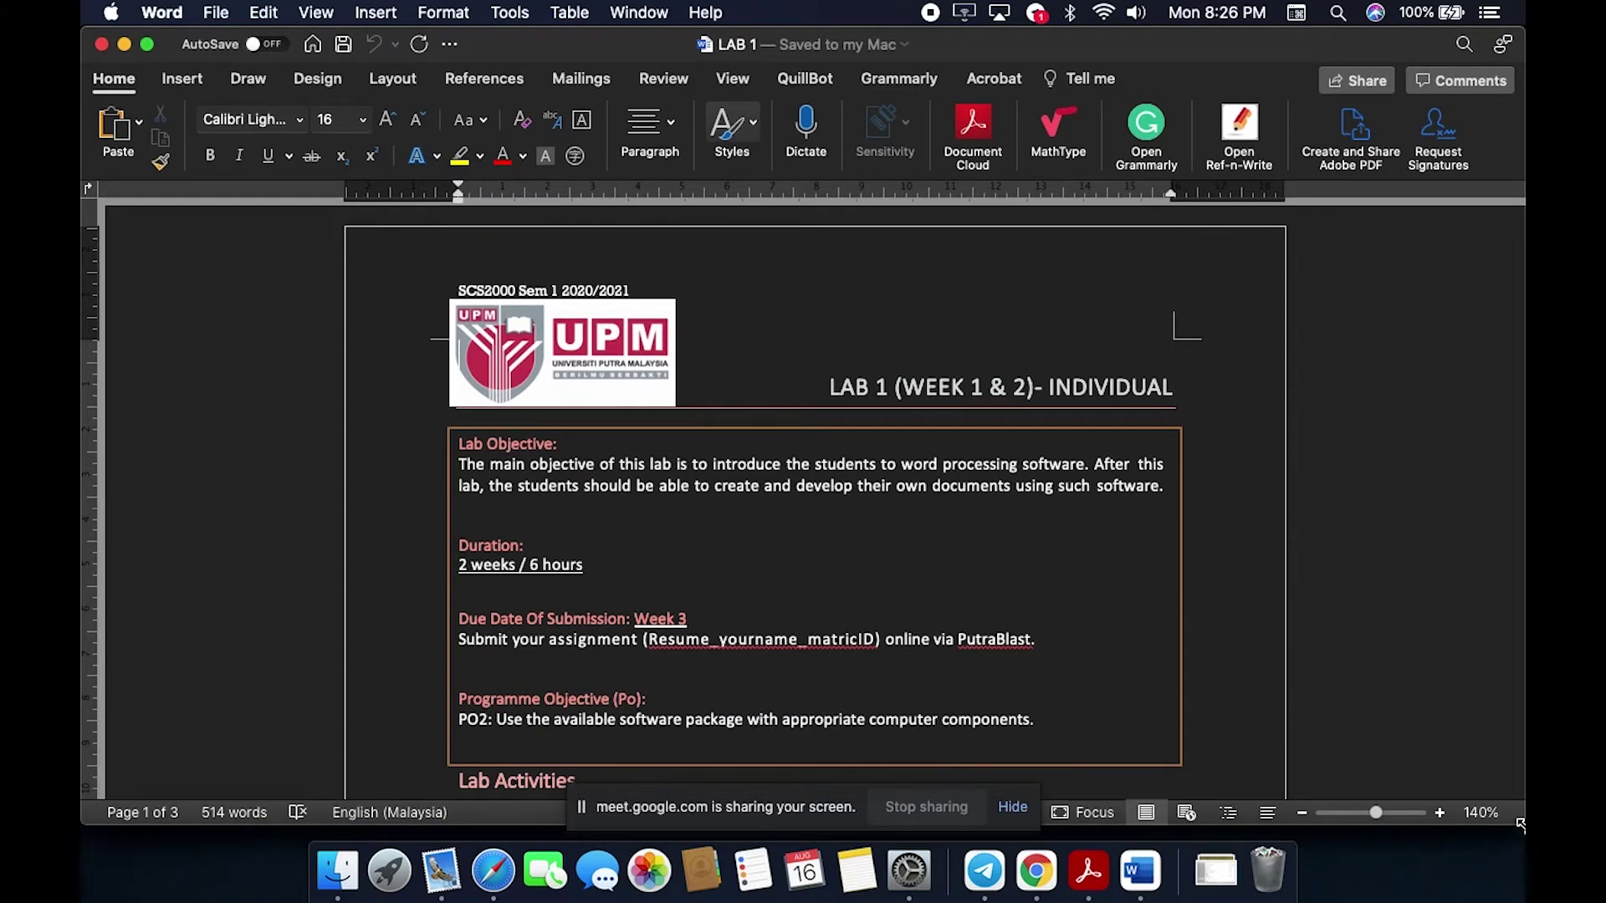
mouse_move(1520, 859)
left_mouse_down()
mouse_move(1498, 866)
mouse_move(1518, 875)
left_mouse_up()
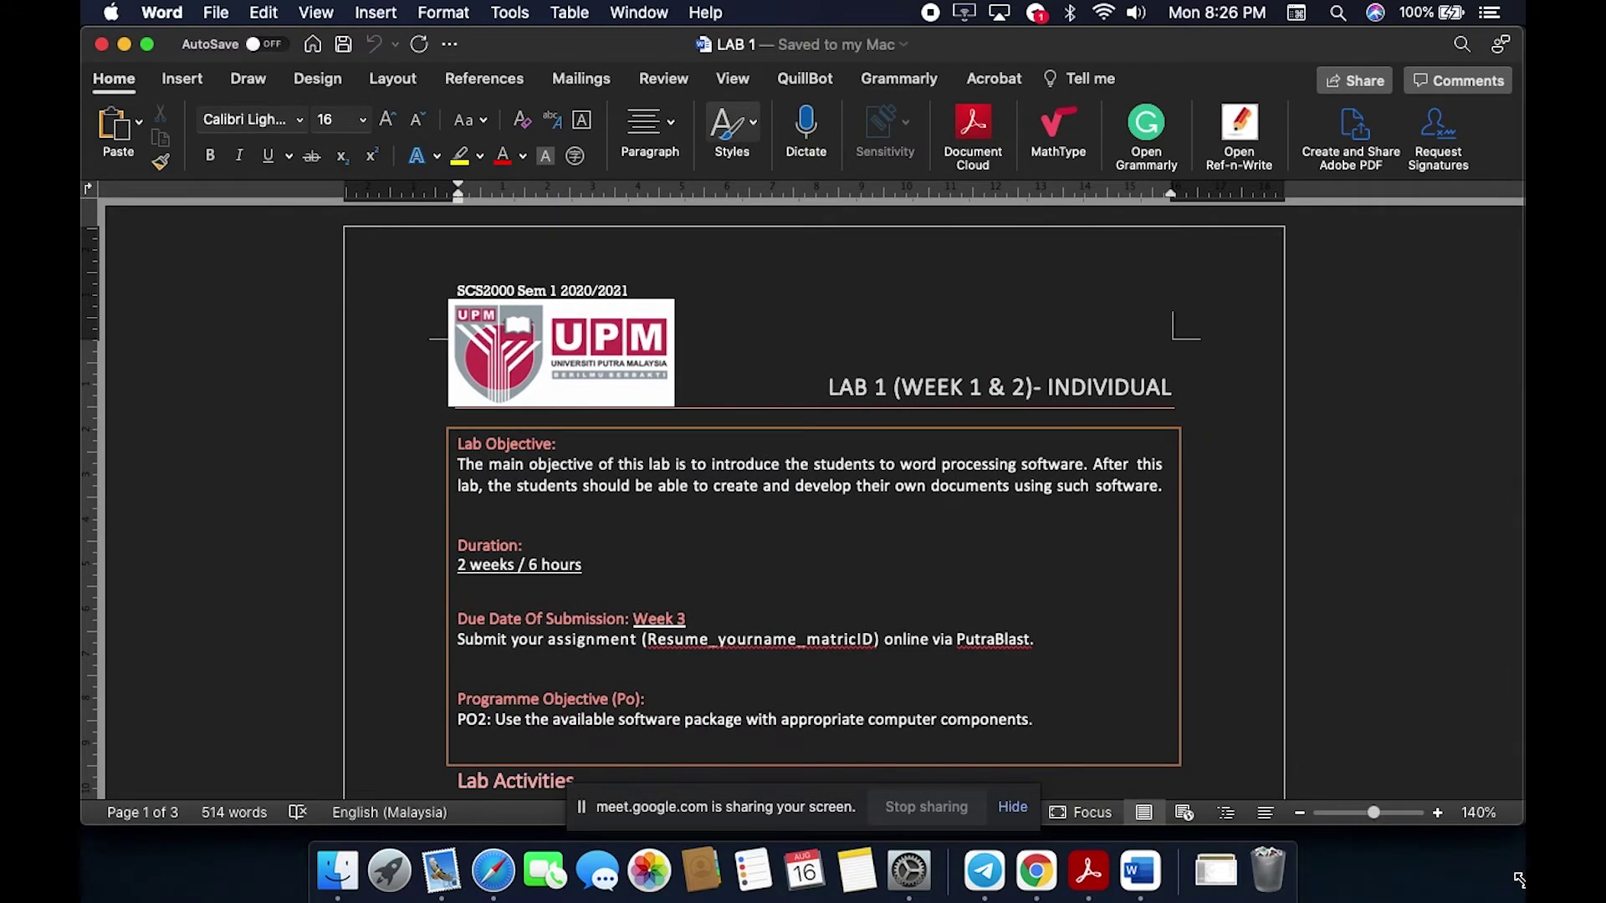
left_click(218, 15)
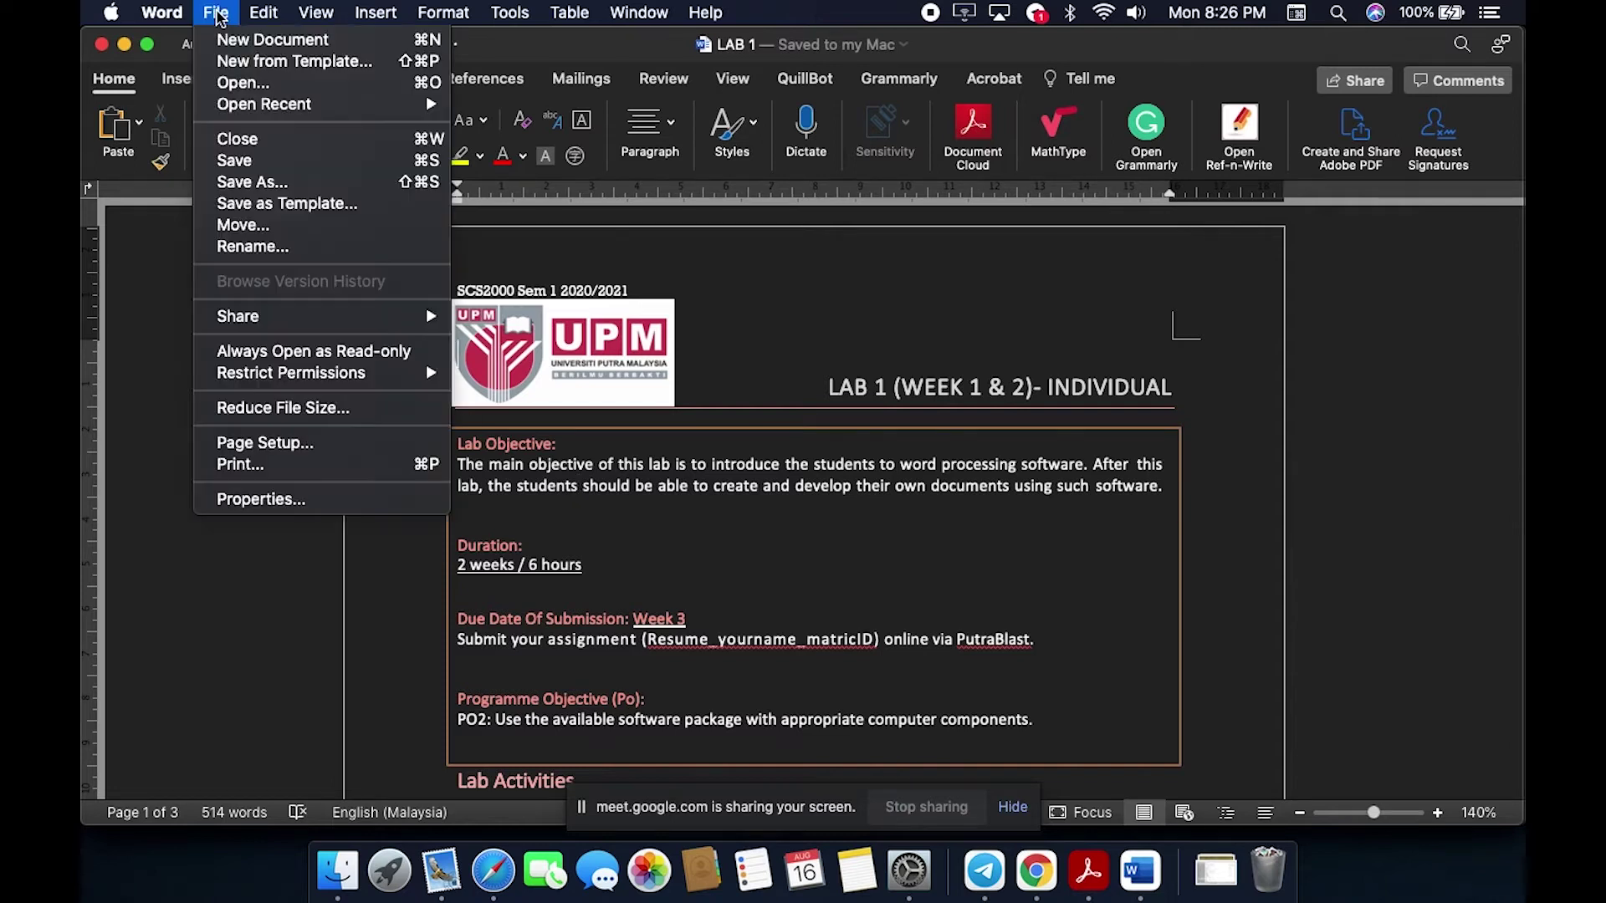
left_click(326, 62)
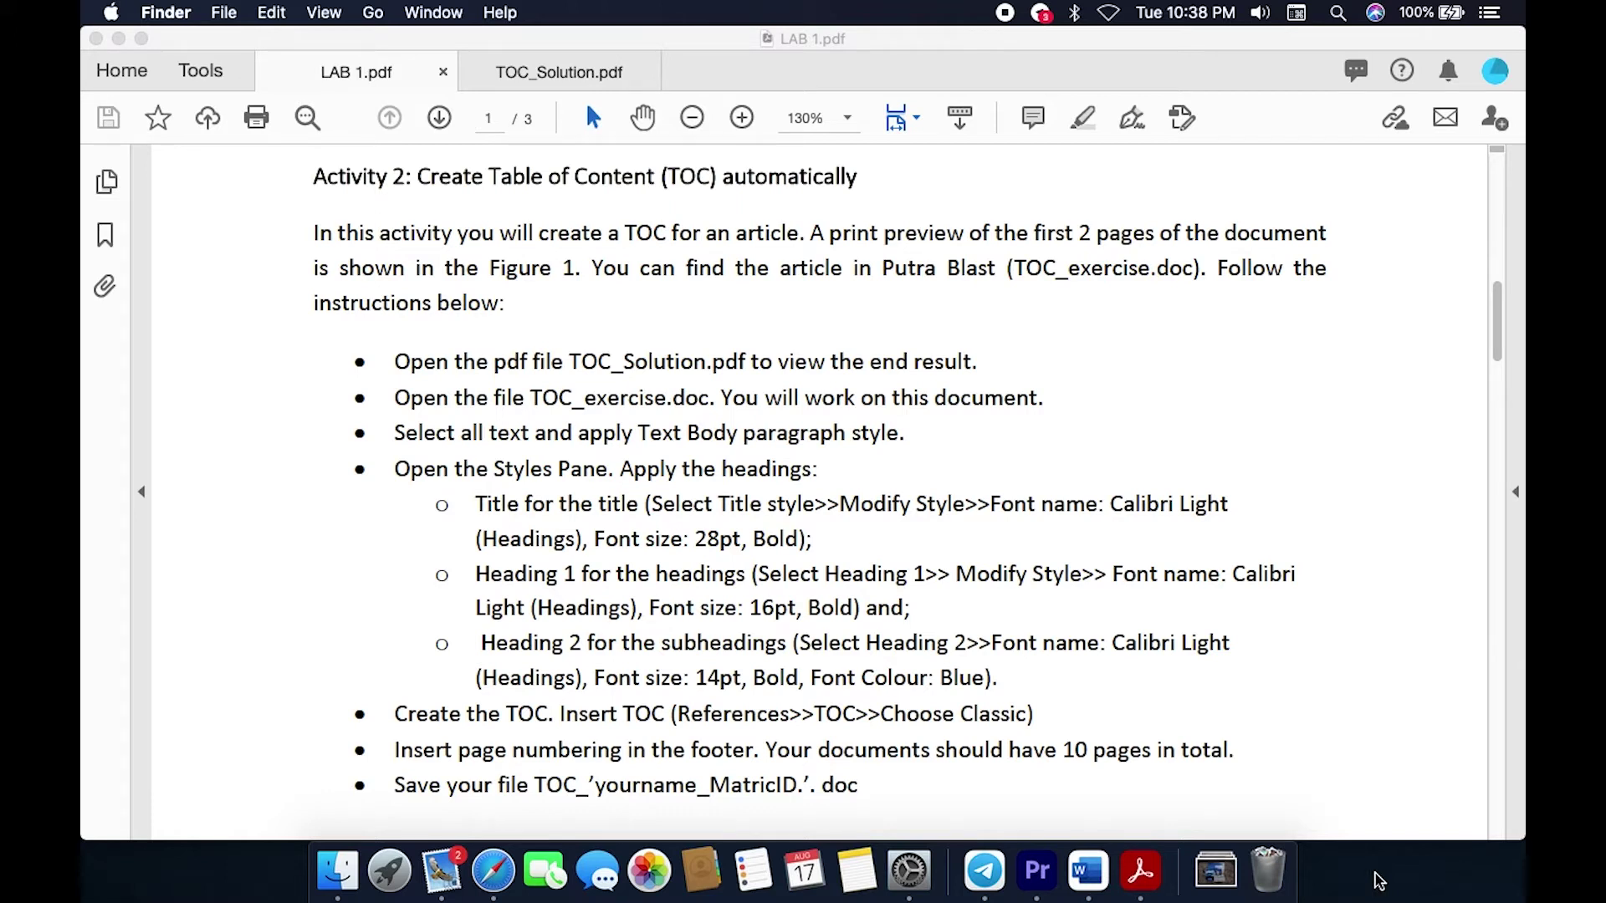
left_click(349, 885)
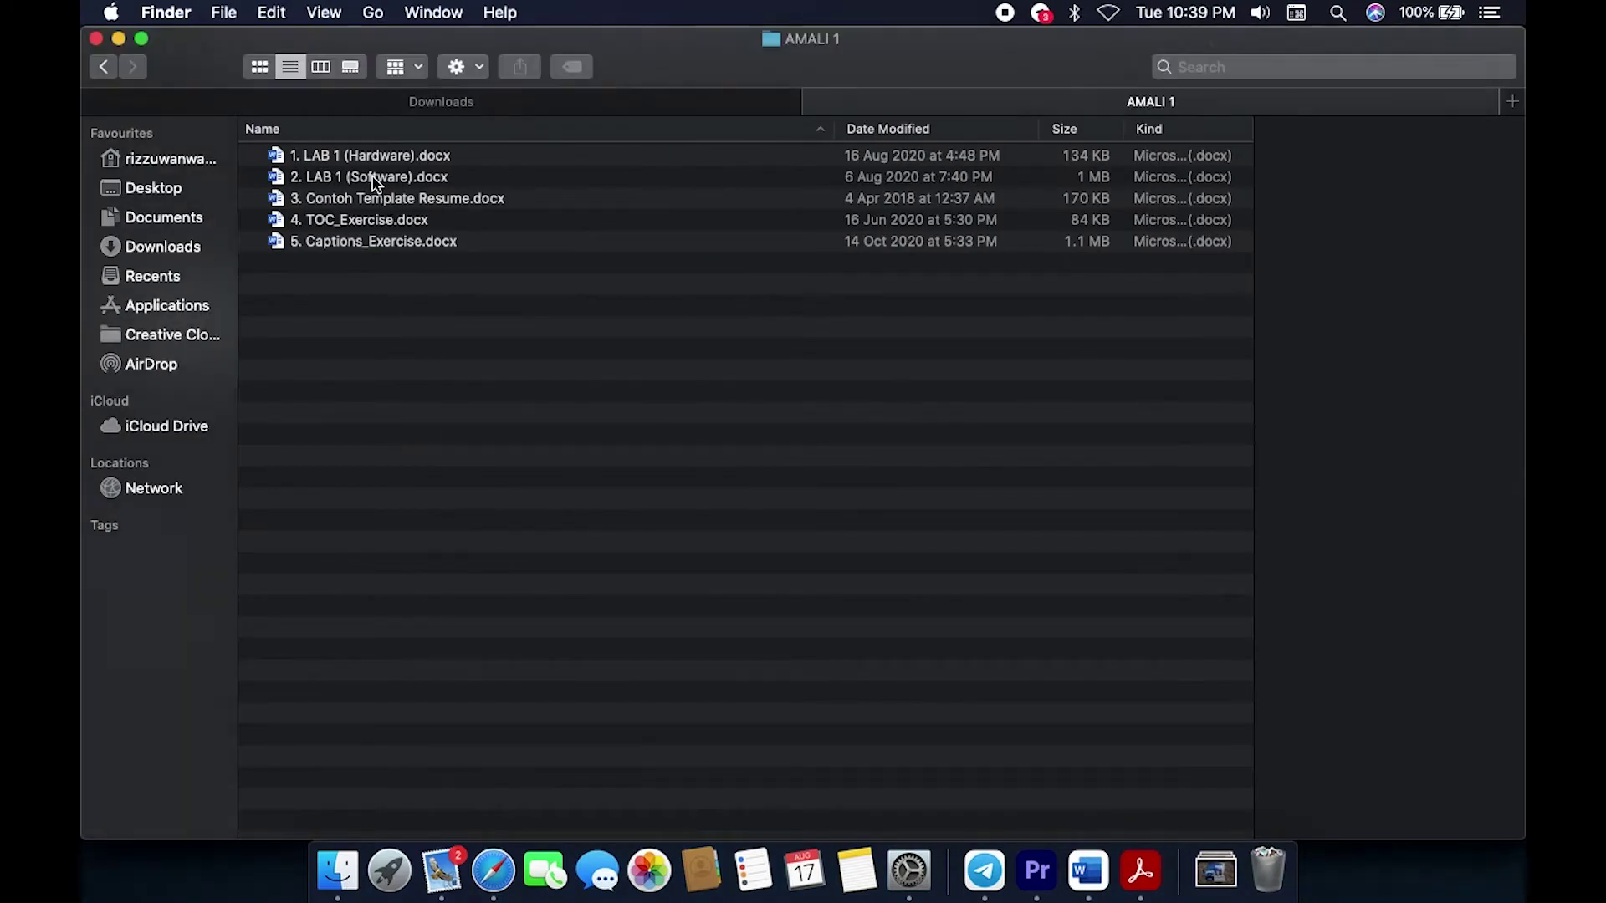
left_click(374, 183)
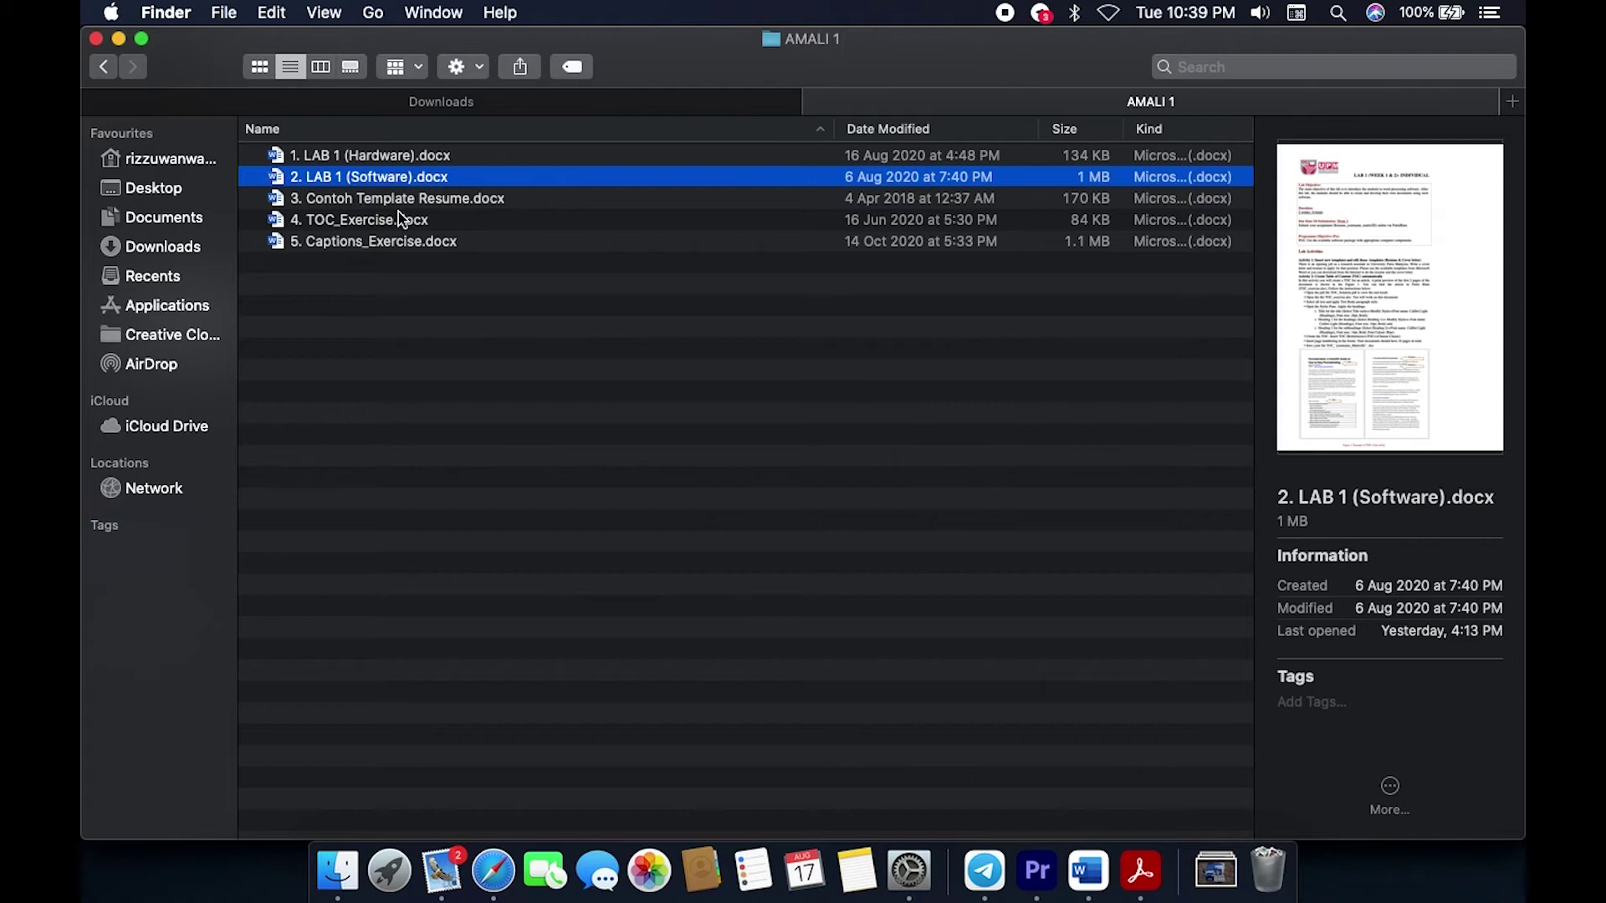
left_click(1139, 874)
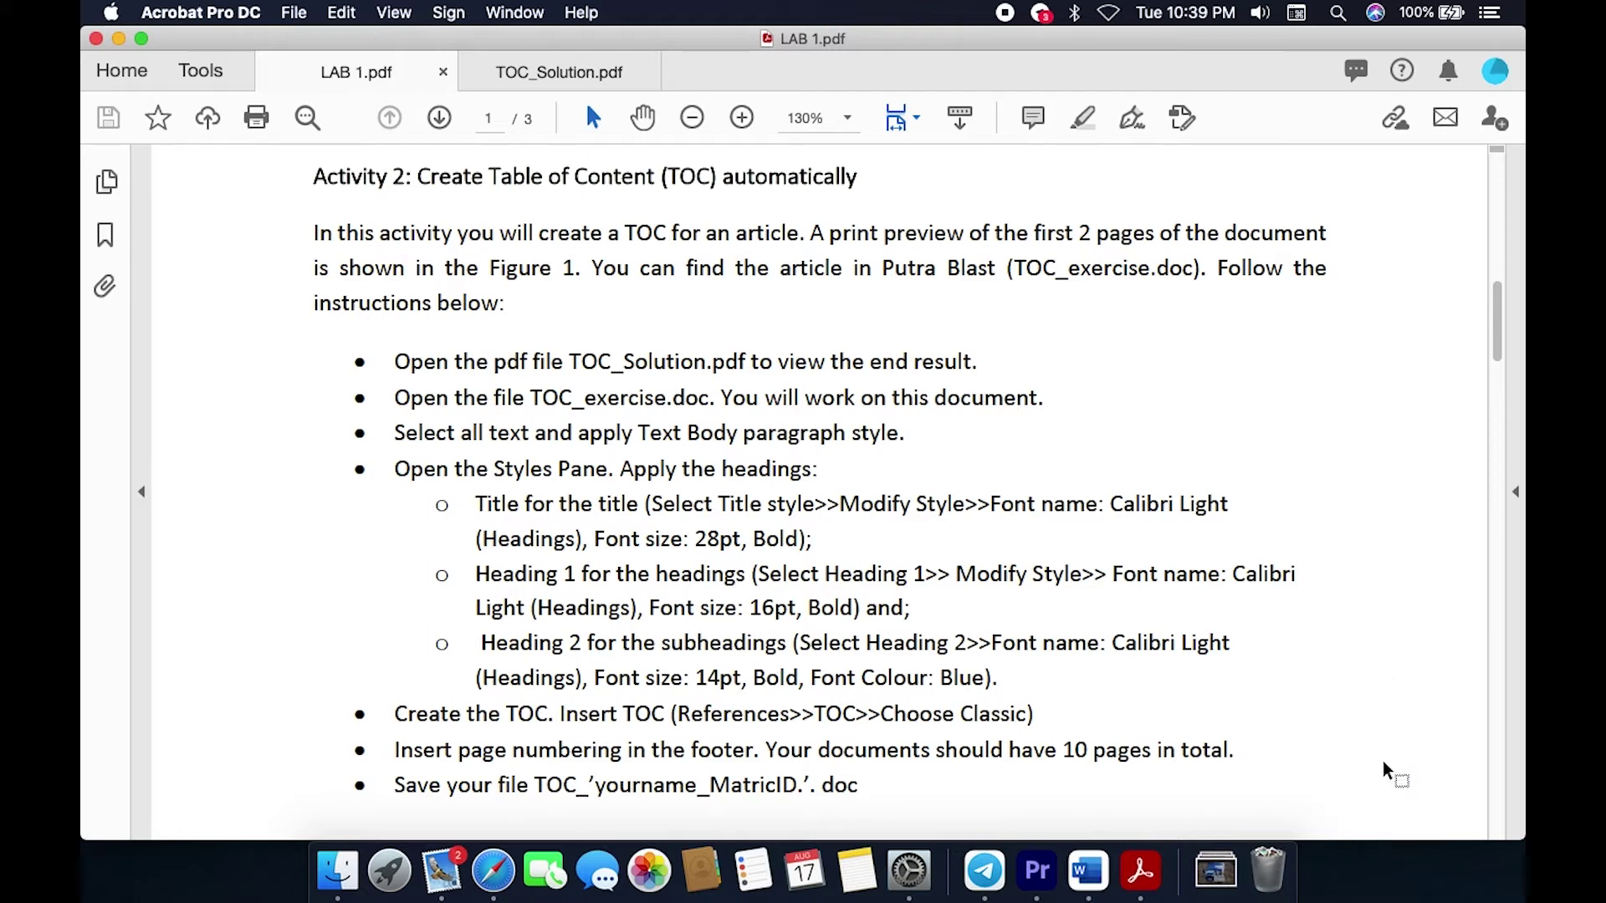
left_click(338, 875)
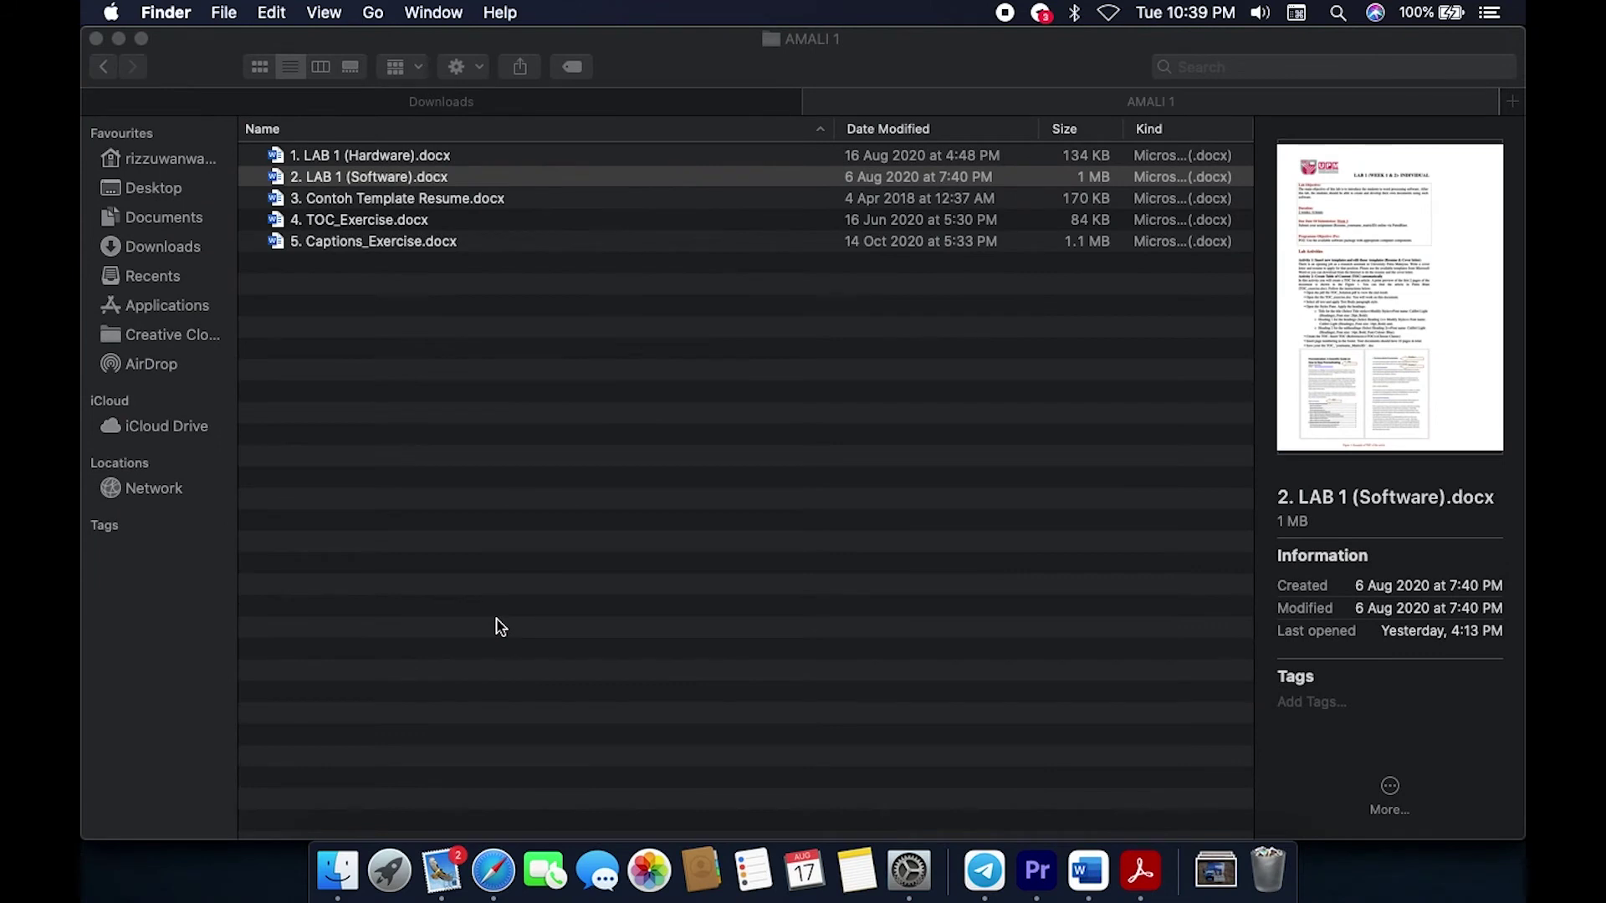
Step: Select 4. TOC_Exercise.docx in the AMALI 1 folder and switch to it in Word
left_click(359, 226)
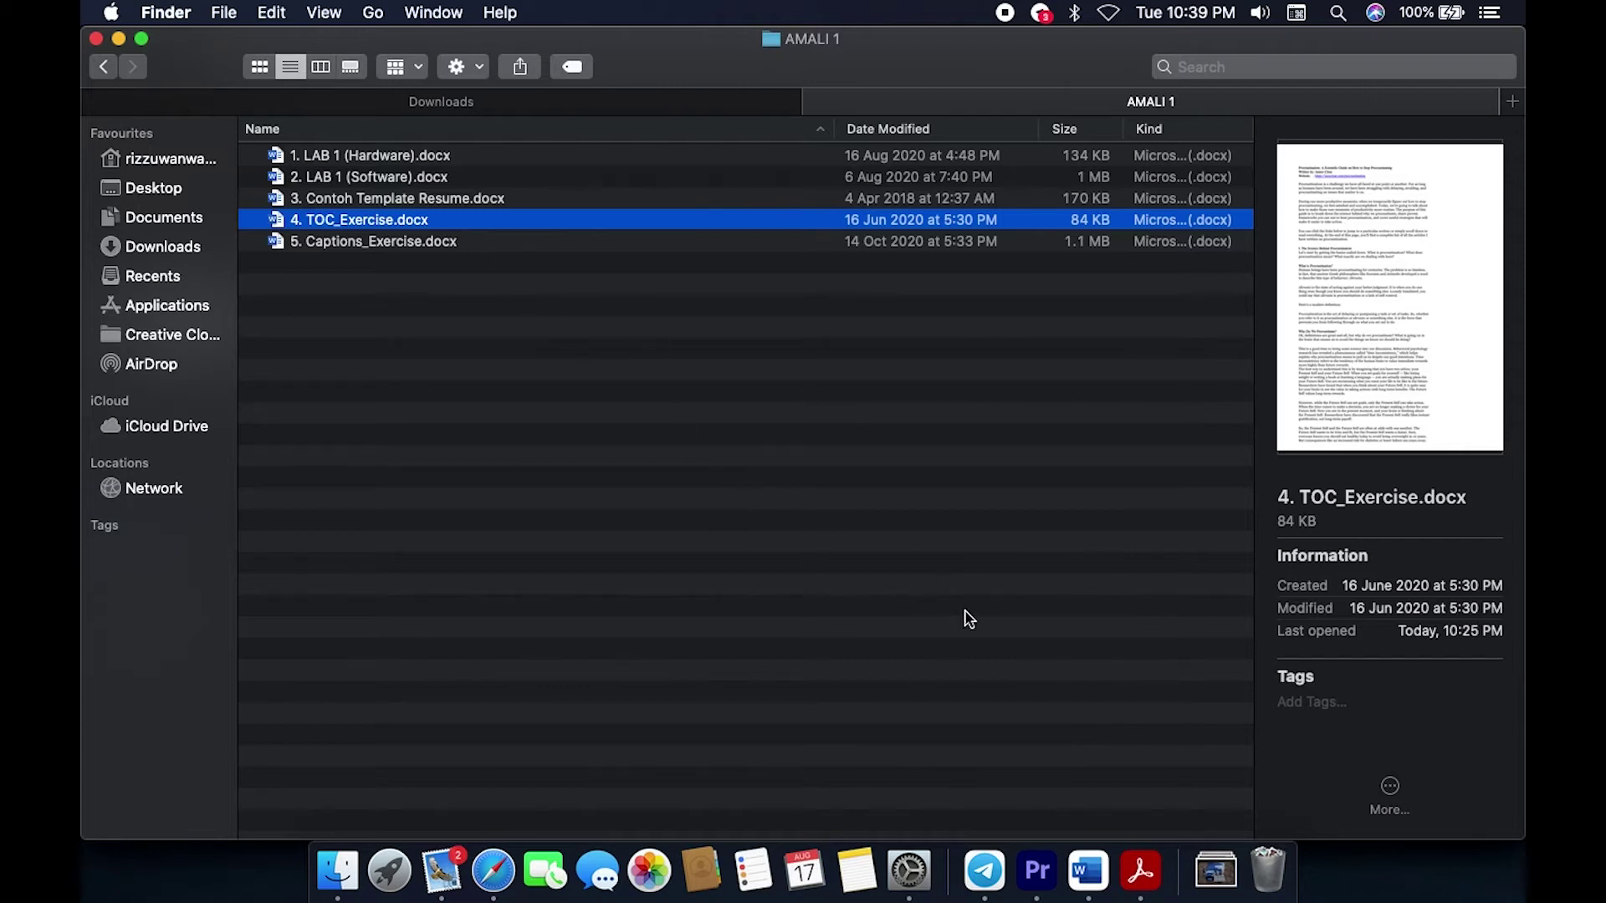
left_click(1088, 870)
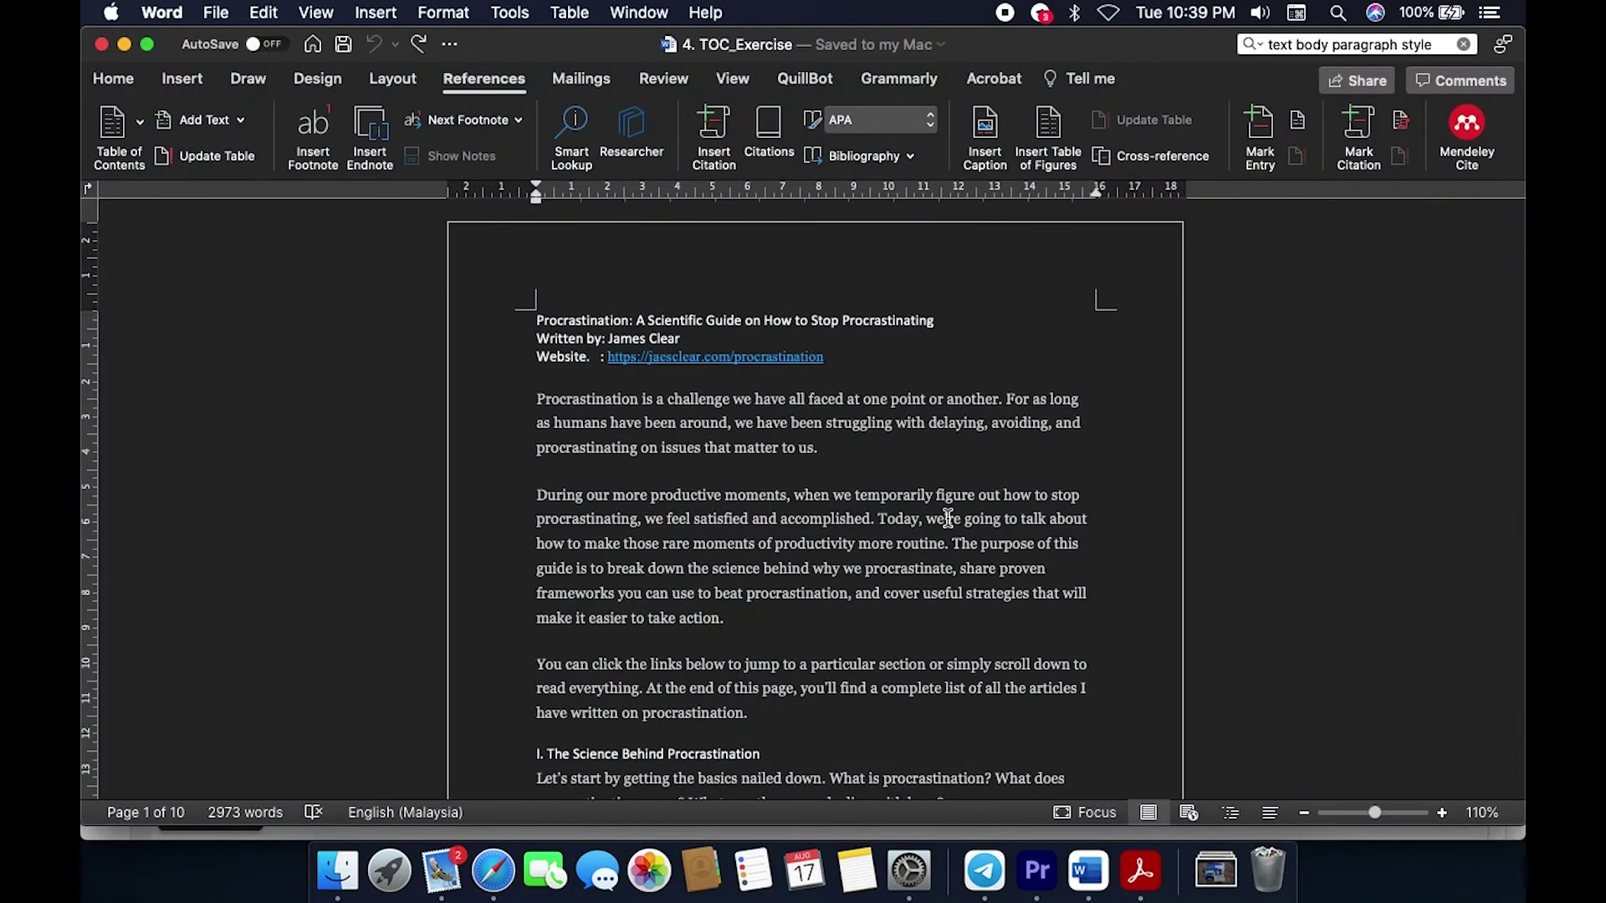
Step: Skim down the TOC_Exercise article, then switch to the LAB 1 instructions in Acrobat
scroll(947, 517, "down", 2)
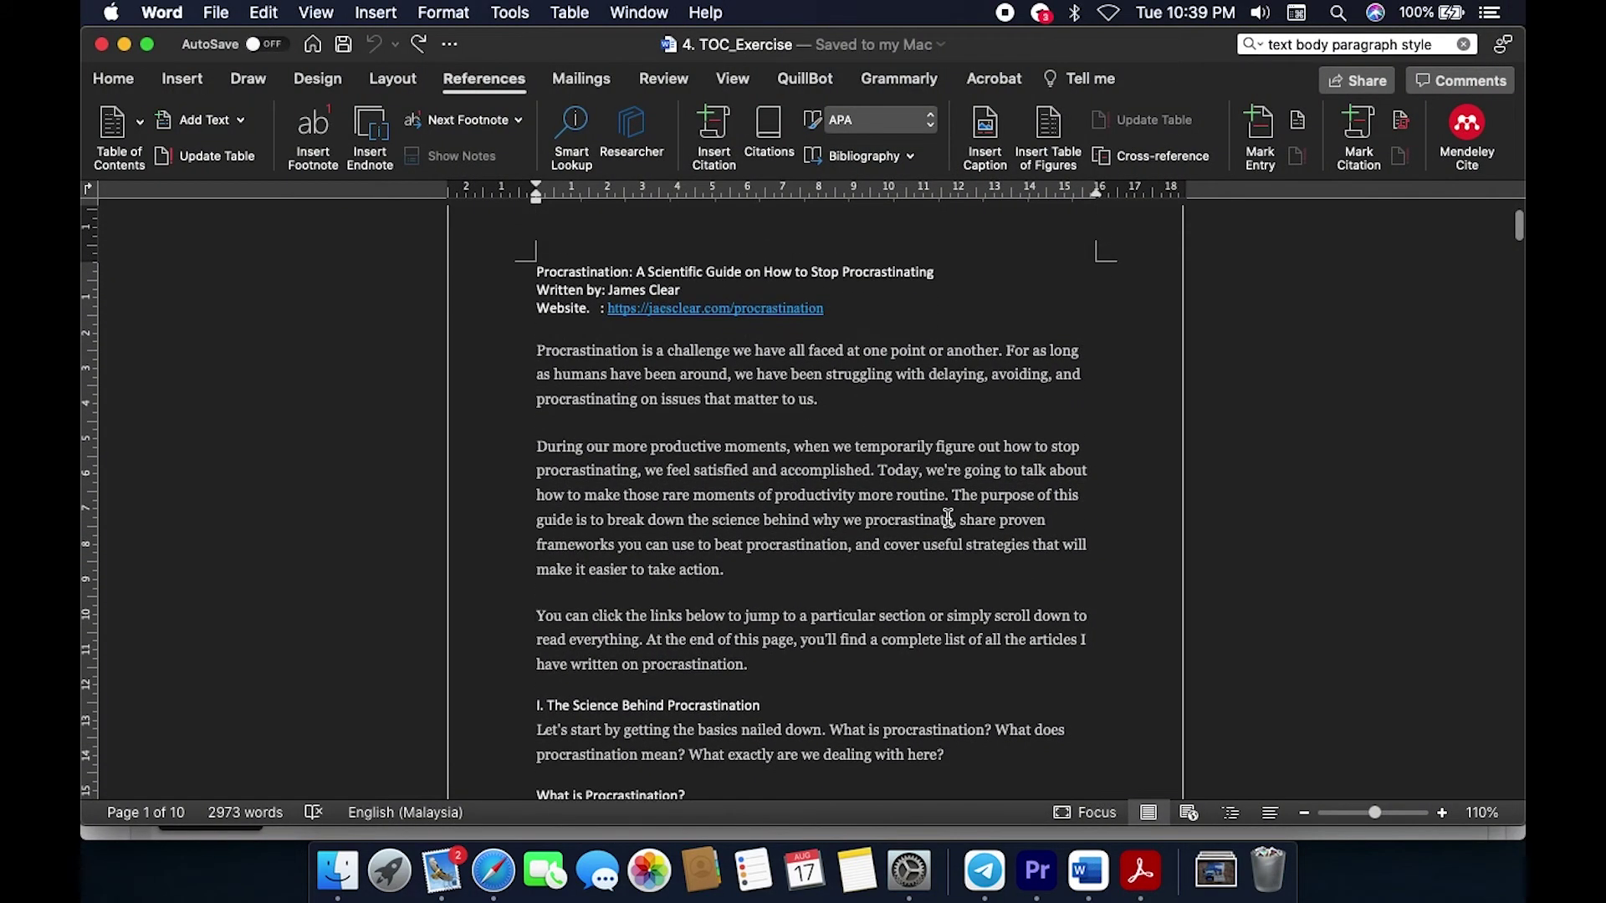
left_click(1141, 870)
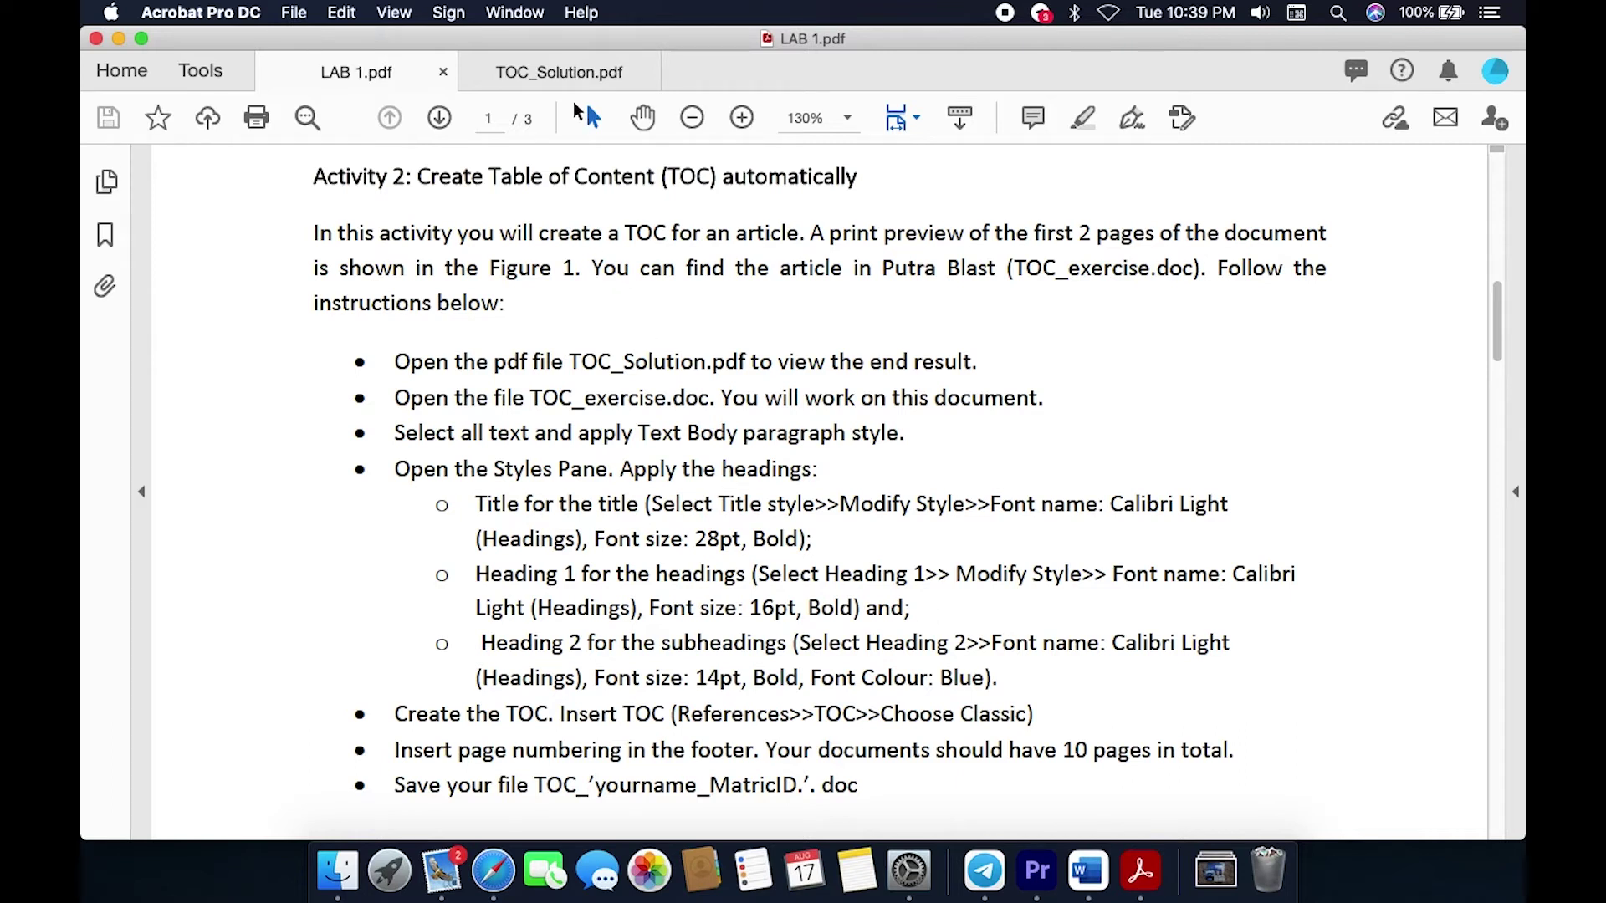
Step: Browse the TOC_Solution.pdf example, then go back to the LAB 1.pdf tab
left_click(586, 84)
scroll(495, 376, "up", 3)
scroll(495, 377, "up", 8)
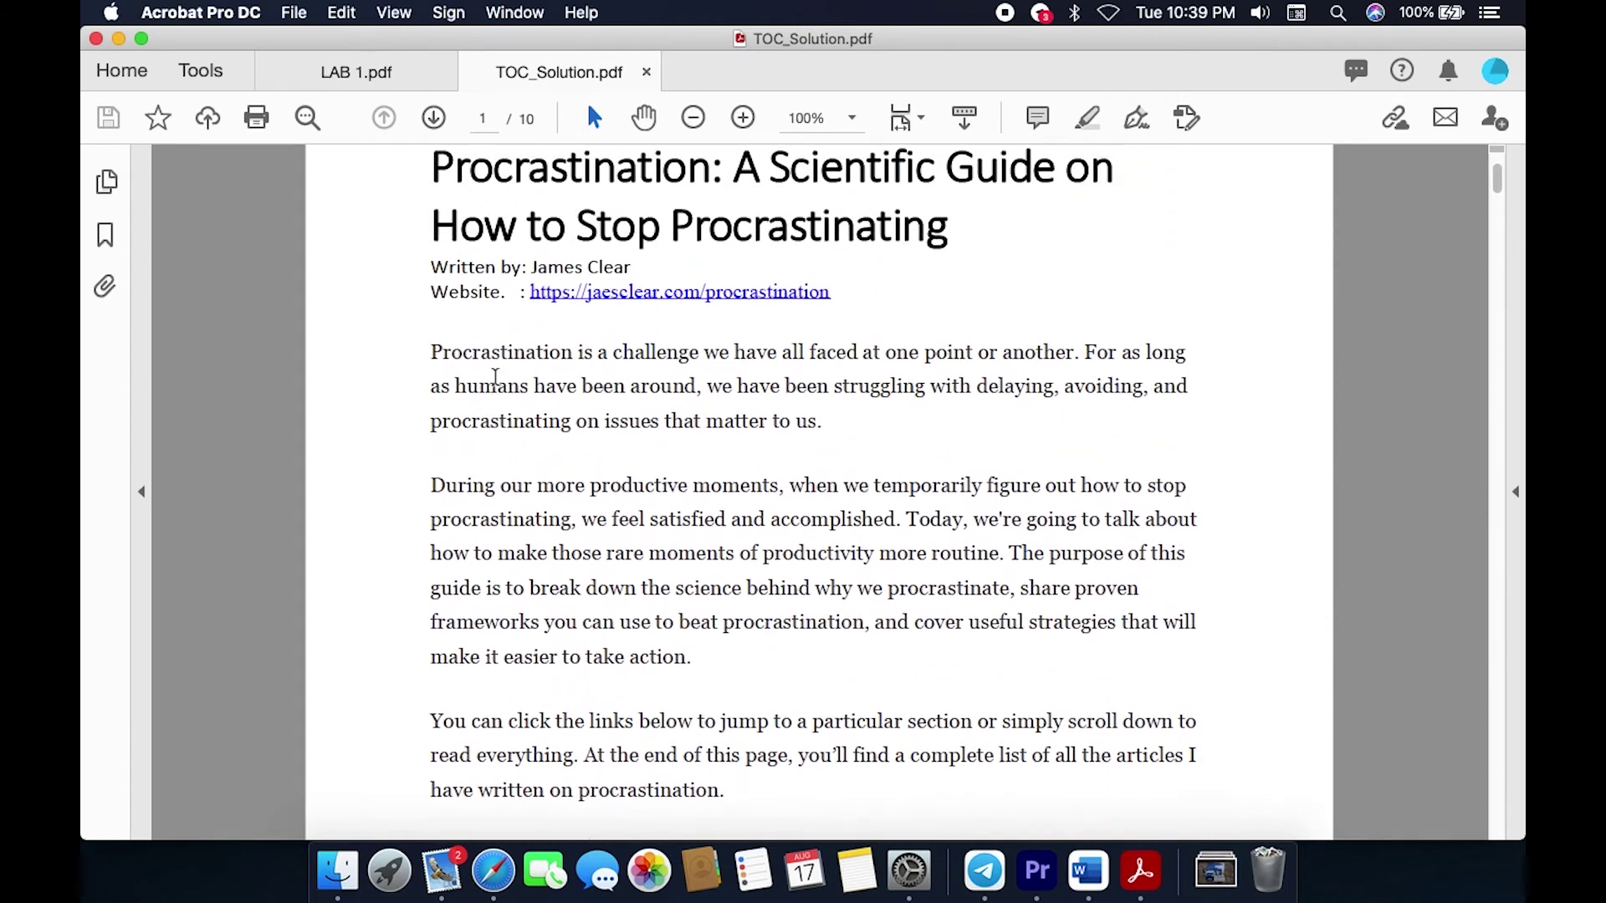
scroll(496, 377, "down", 2)
scroll(495, 377, "up", 4)
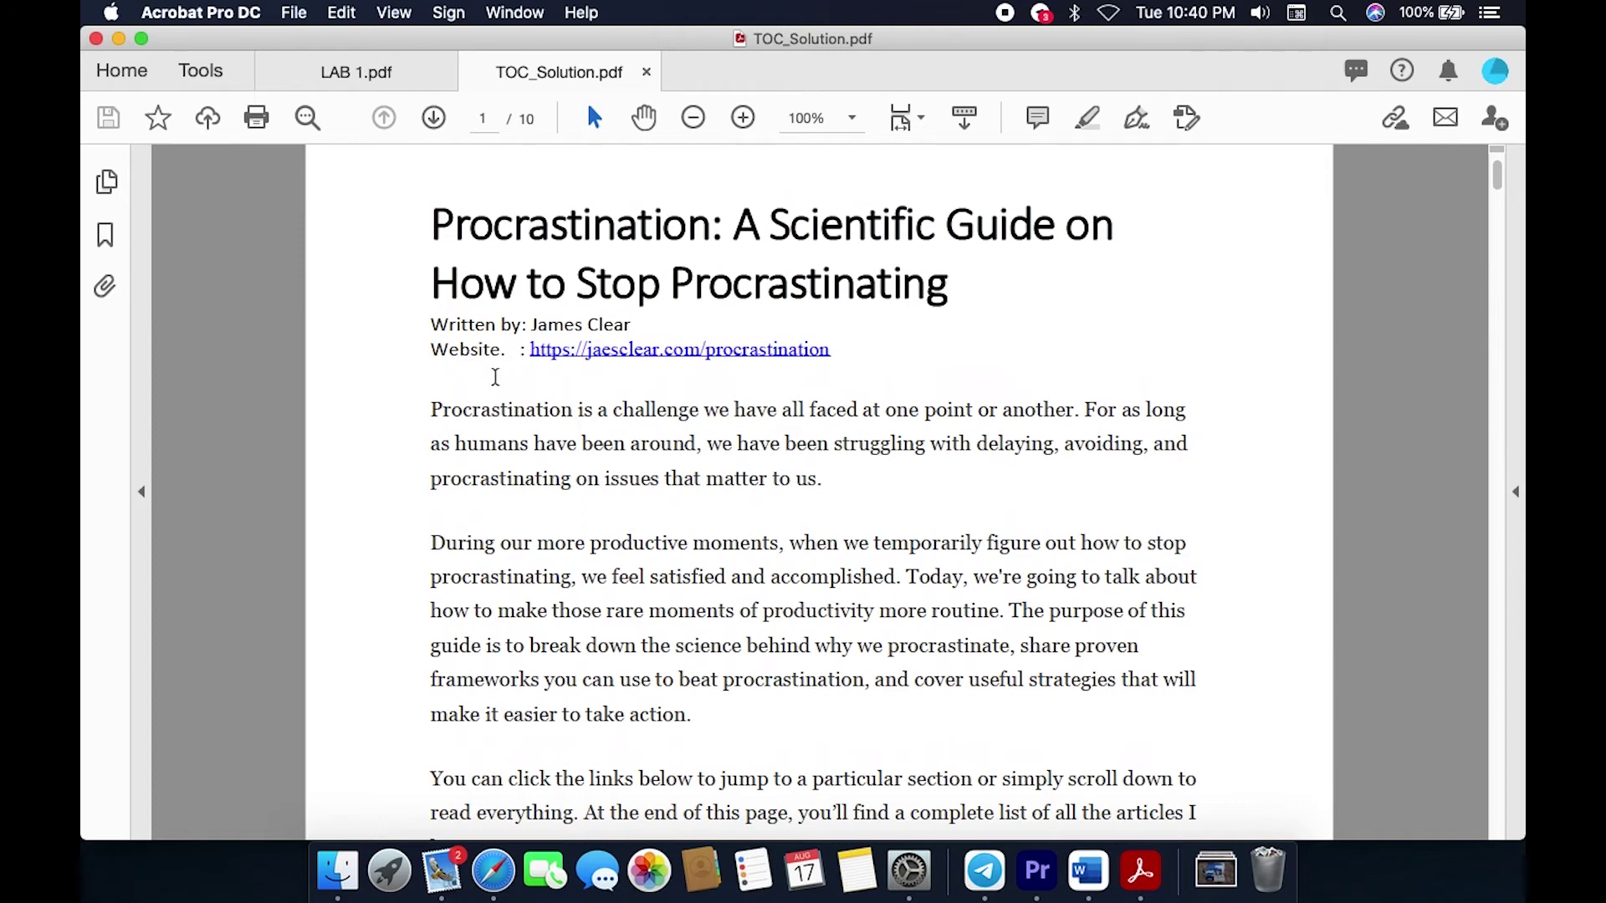
scroll(495, 377, "down", 10)
scroll(497, 384, "up", 10)
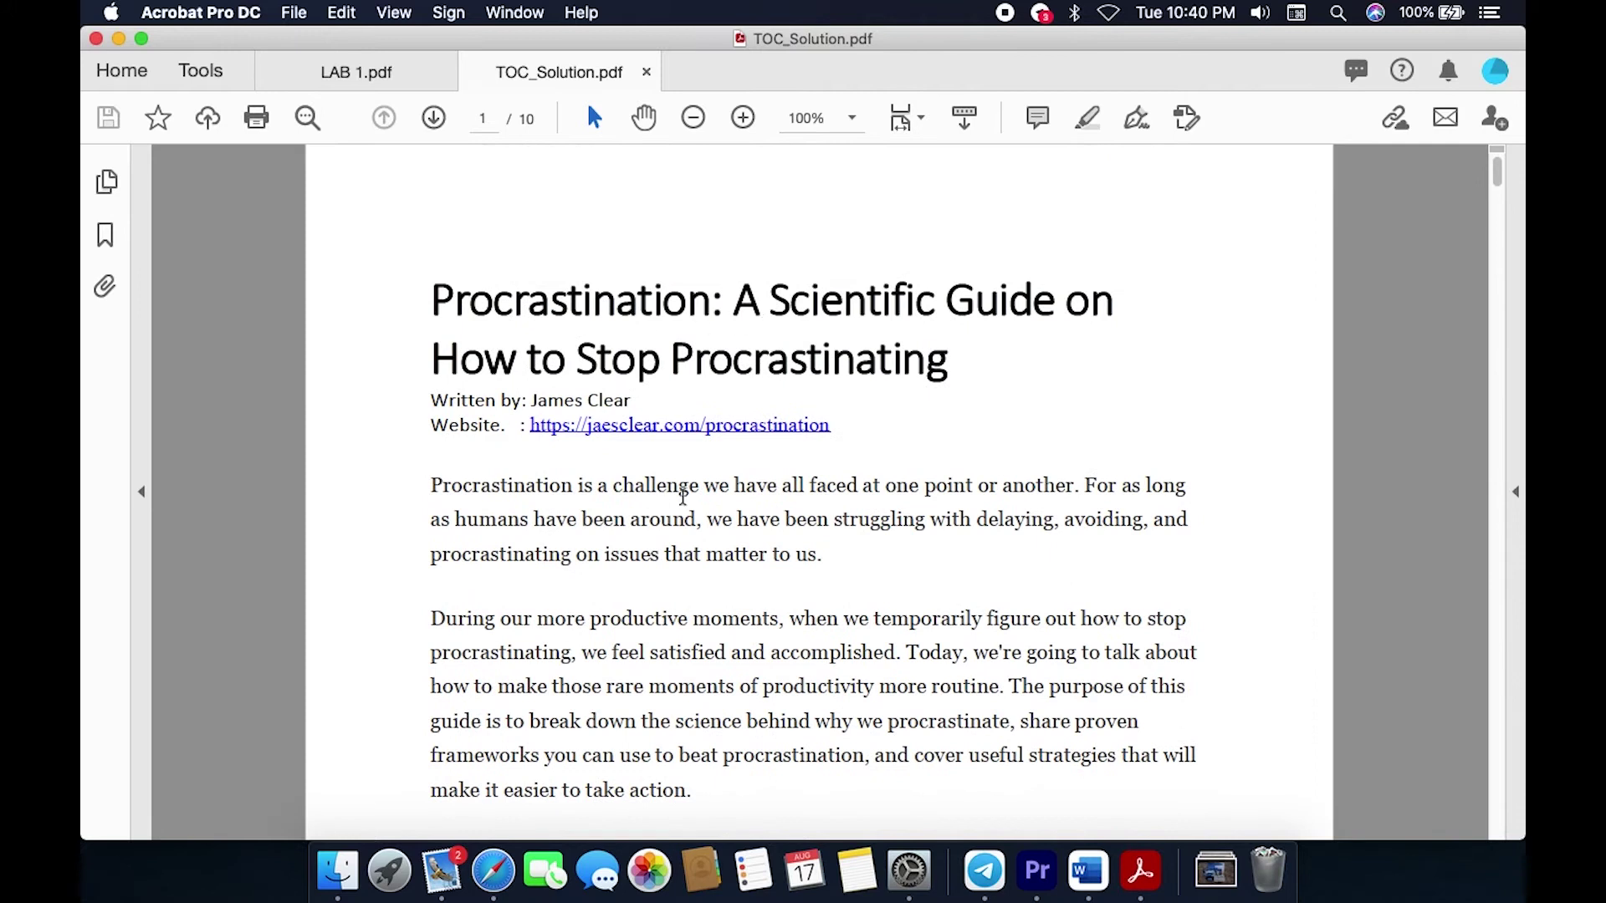
scroll(682, 497, "down", 10)
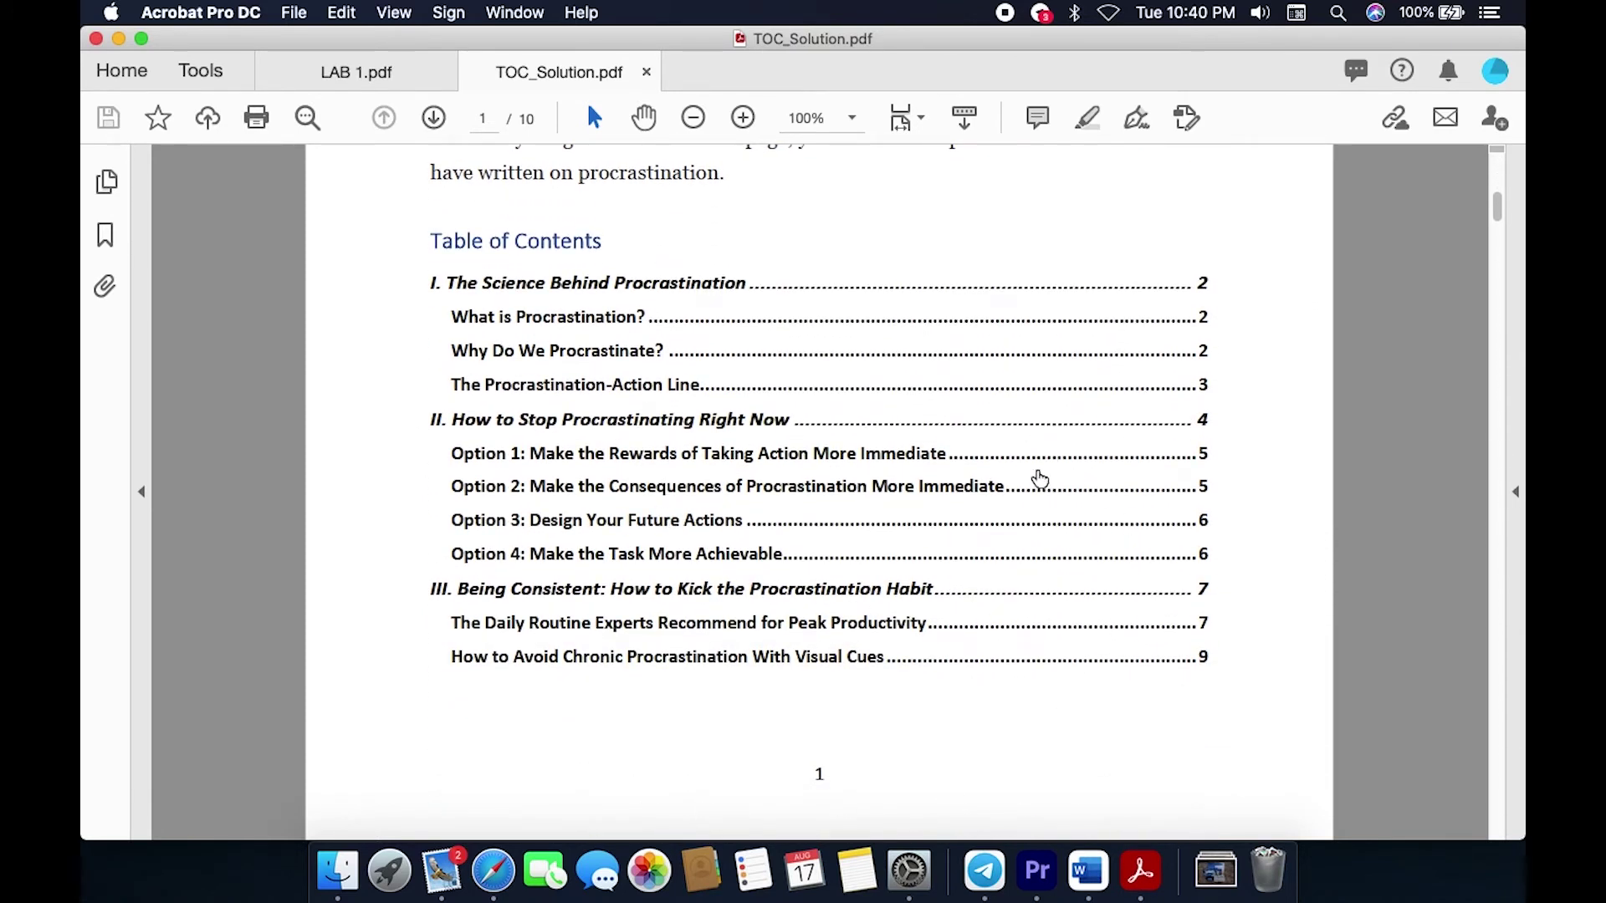
scroll(1363, 502, "up", 2)
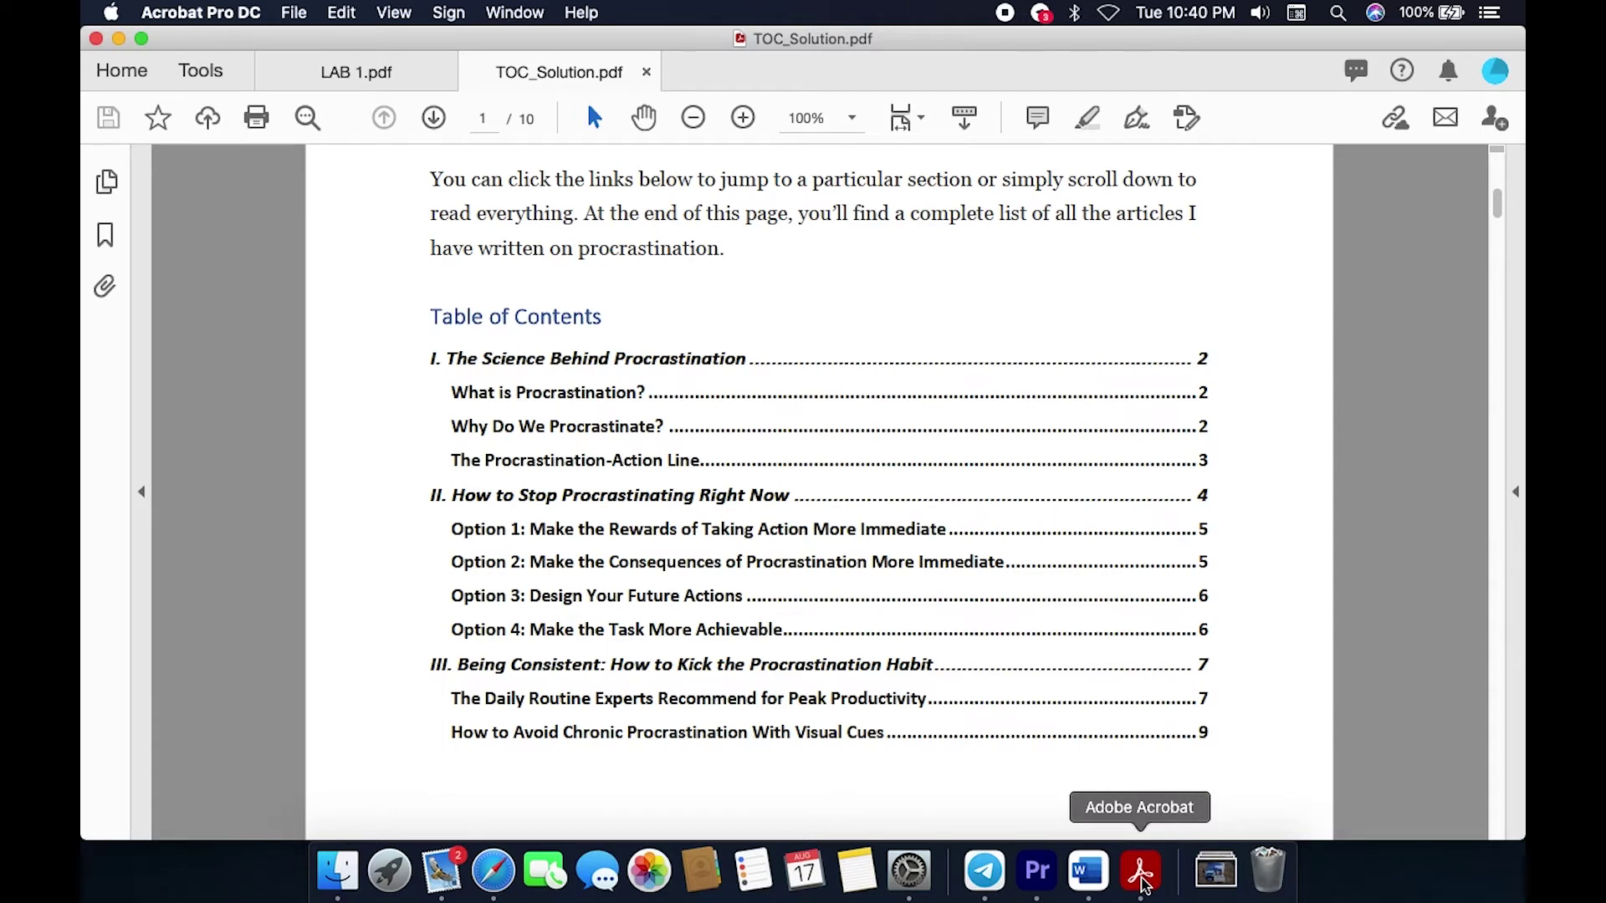
left_click(369, 78)
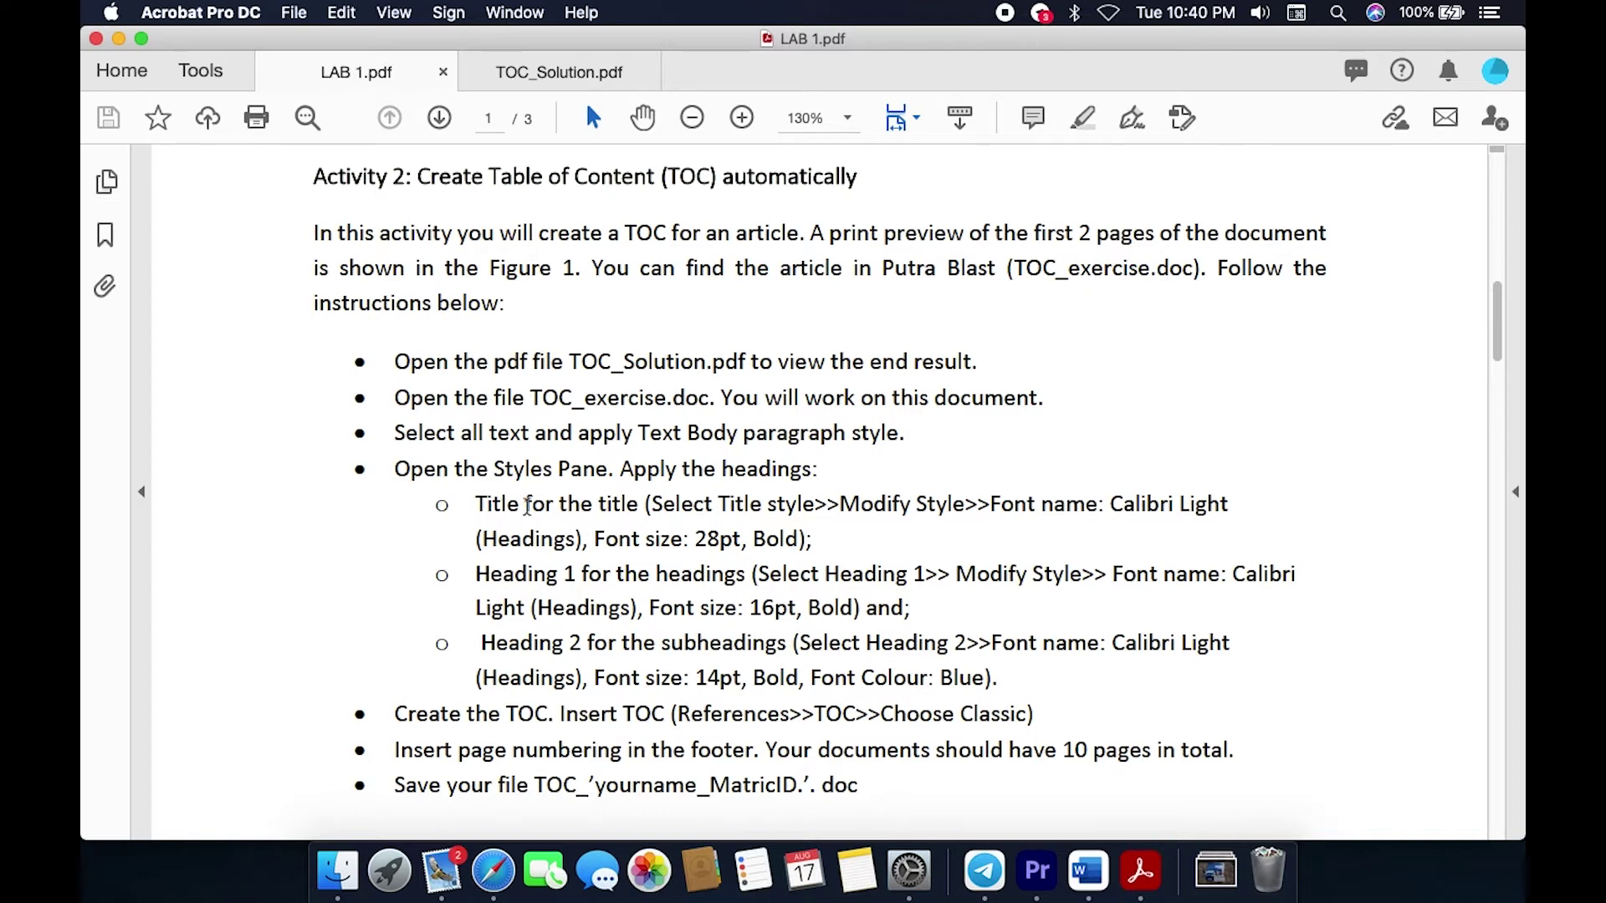
Step: Highlight 'title', 'headings' and the Heading 2 line in LAB 1's instructions, then show TOC_Solution.pdf
double_click(617, 509)
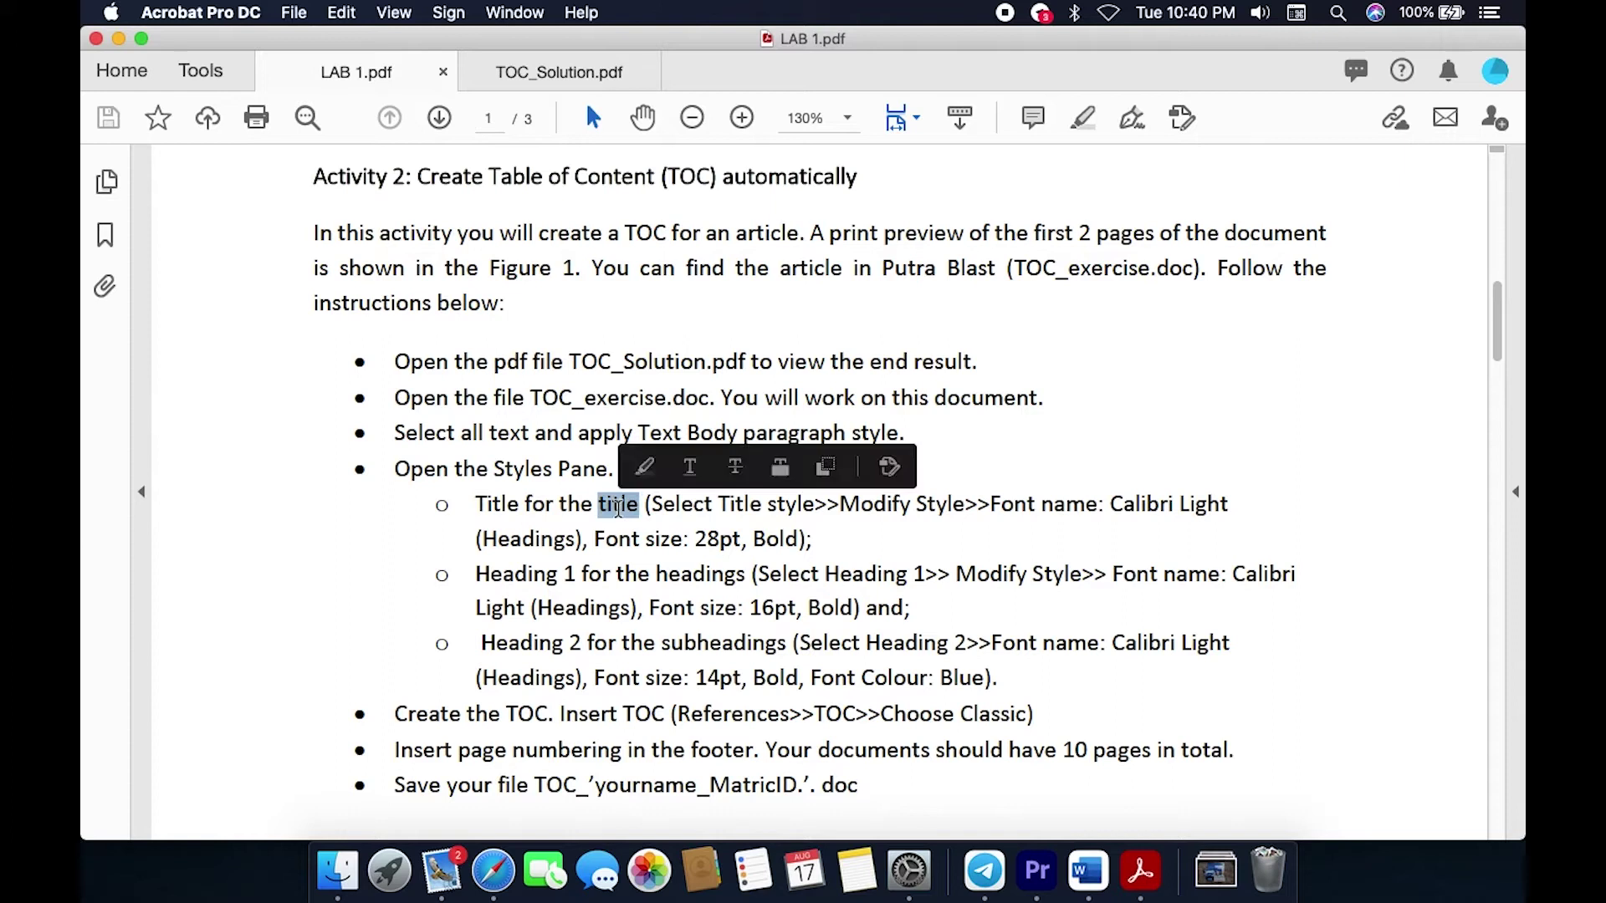
left_click(683, 580)
double_click(684, 580)
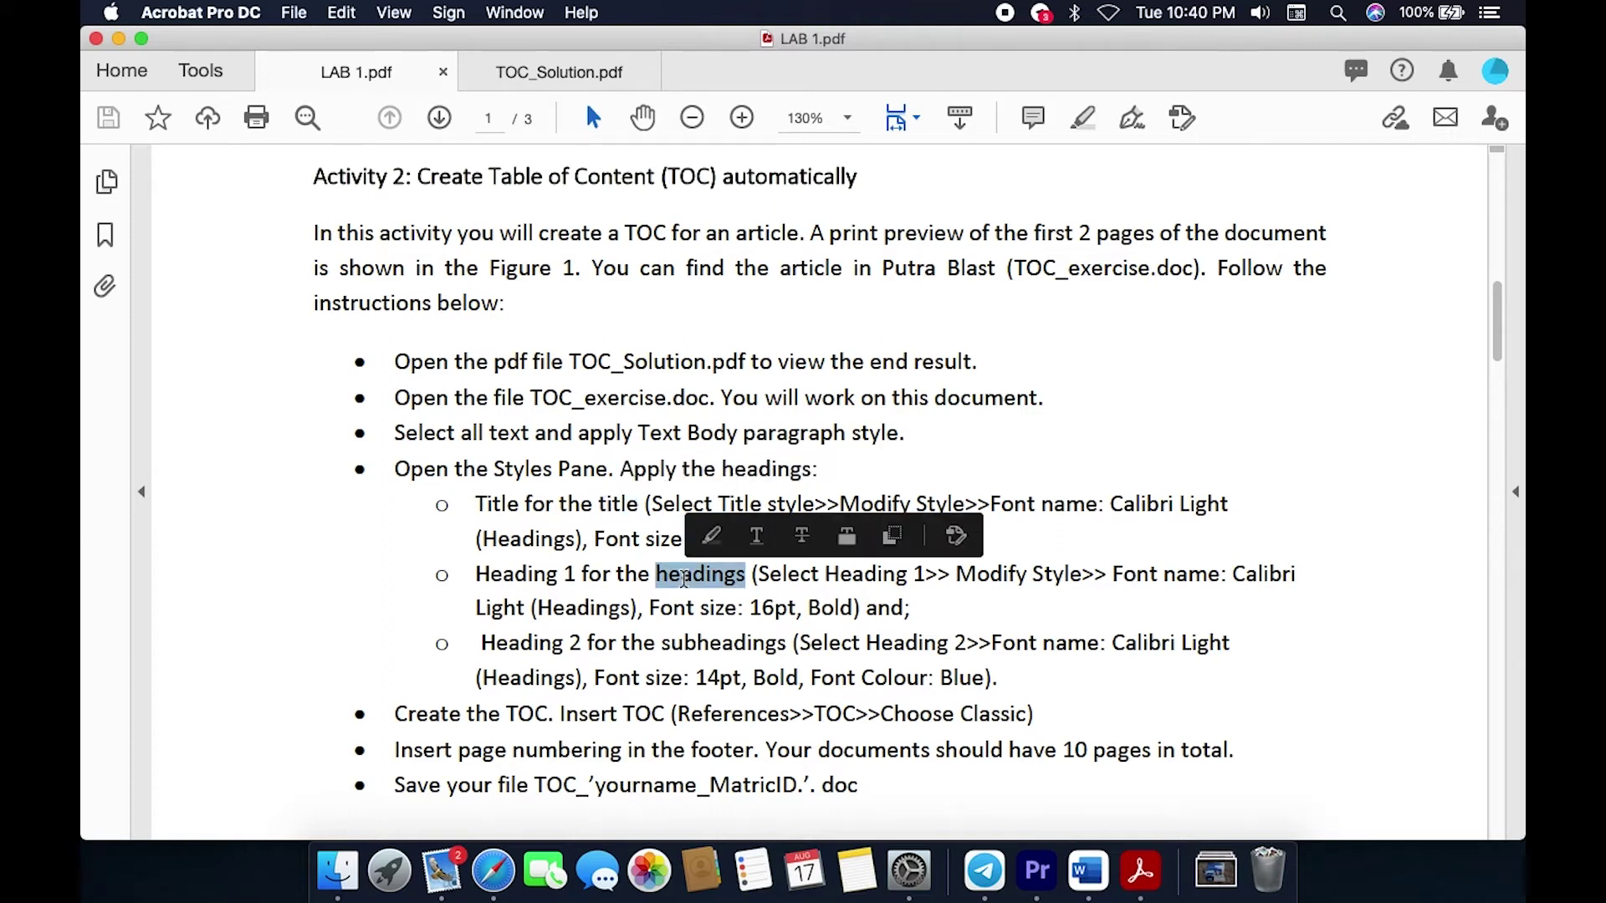
left_click(743, 644)
triple_click(742, 644)
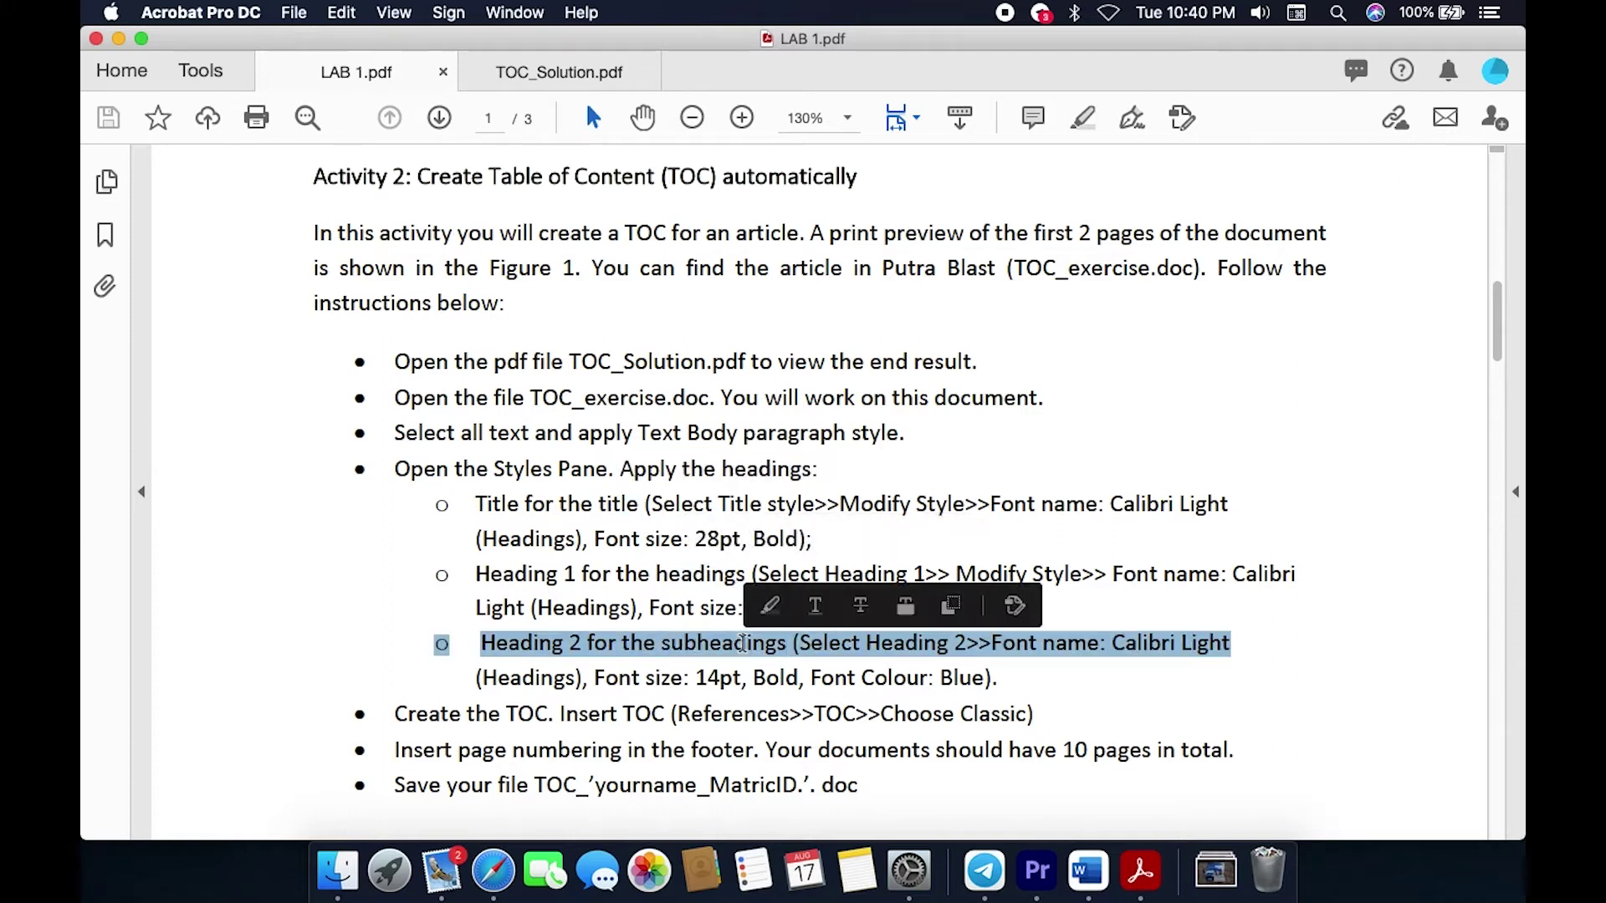
left_click(903, 643)
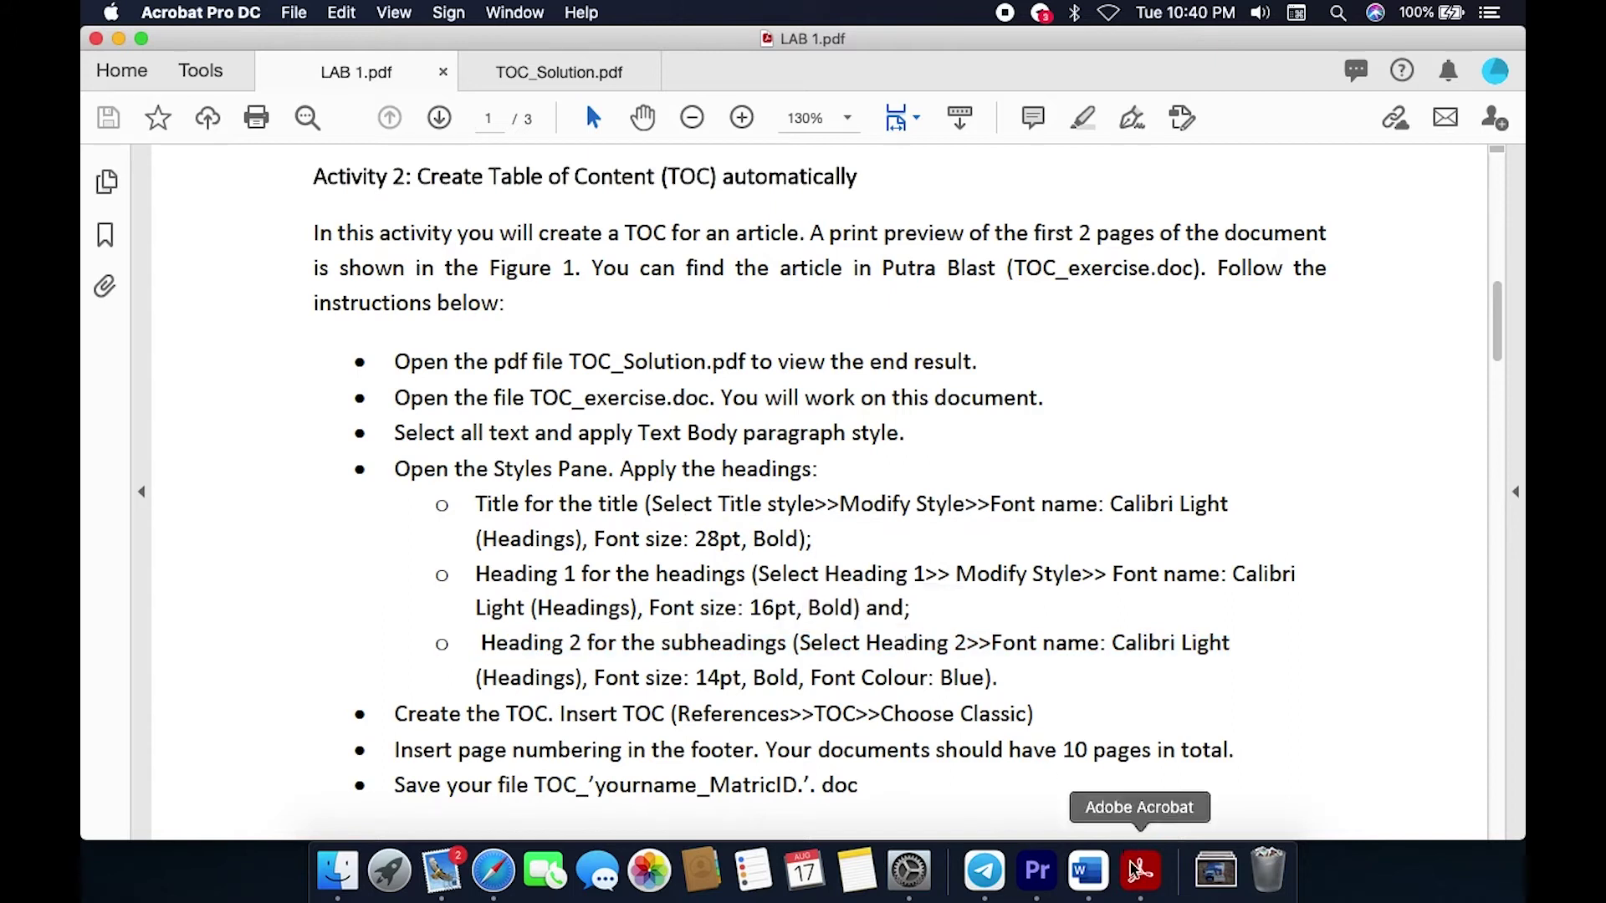
left_click(586, 83)
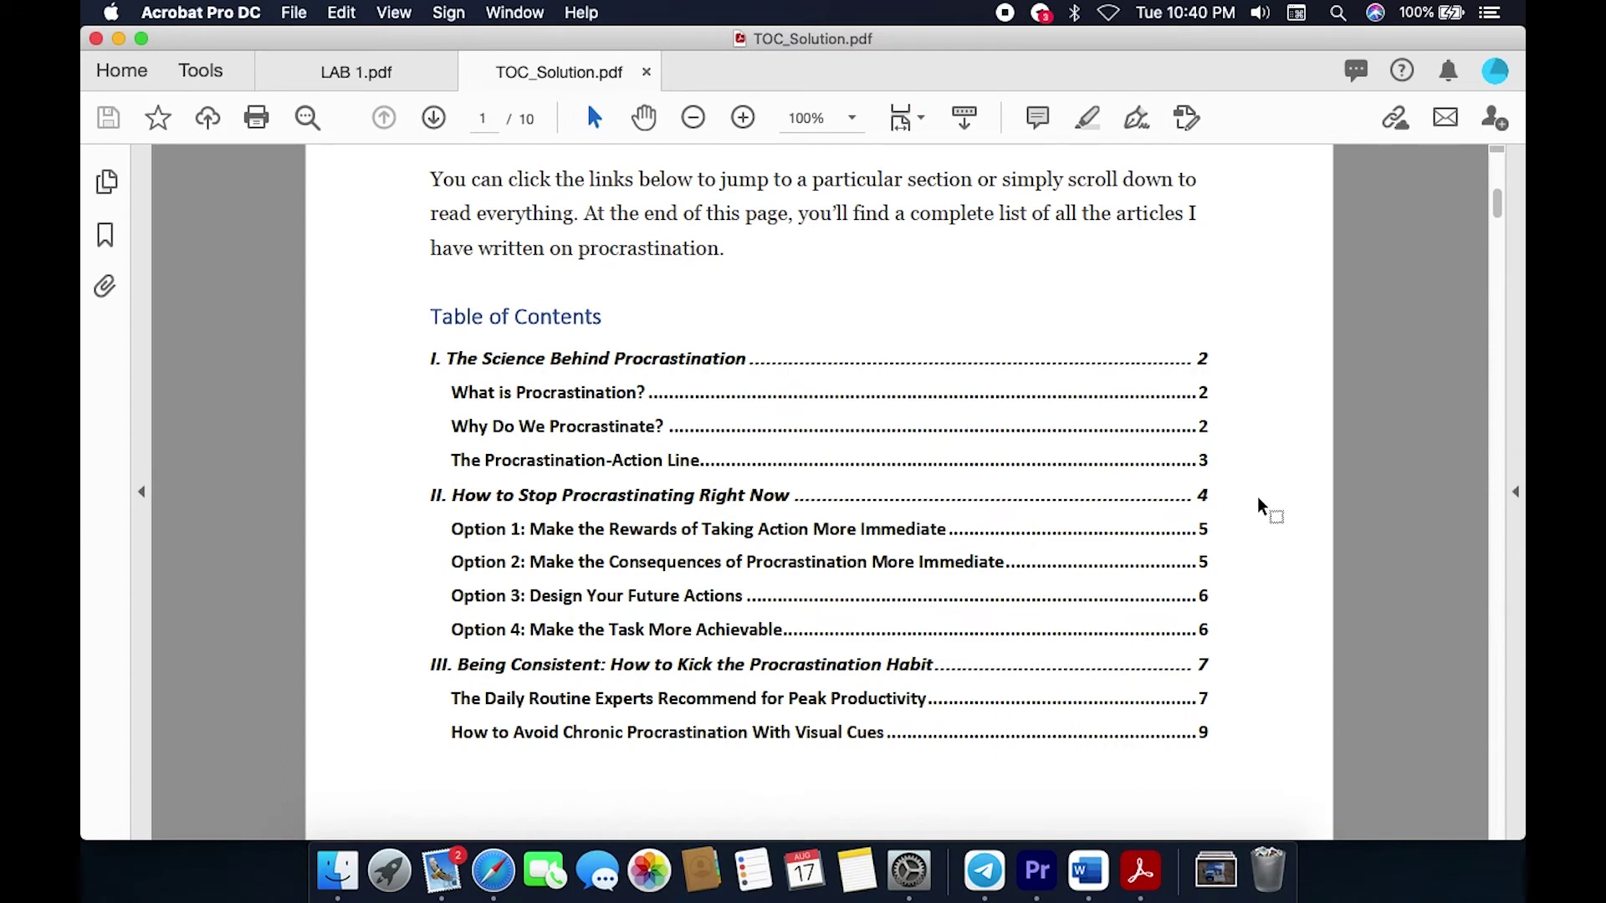
Step: Highlight the solution's two-line title and its three main table-of-contents entries
scroll(1259, 500, "up", 10)
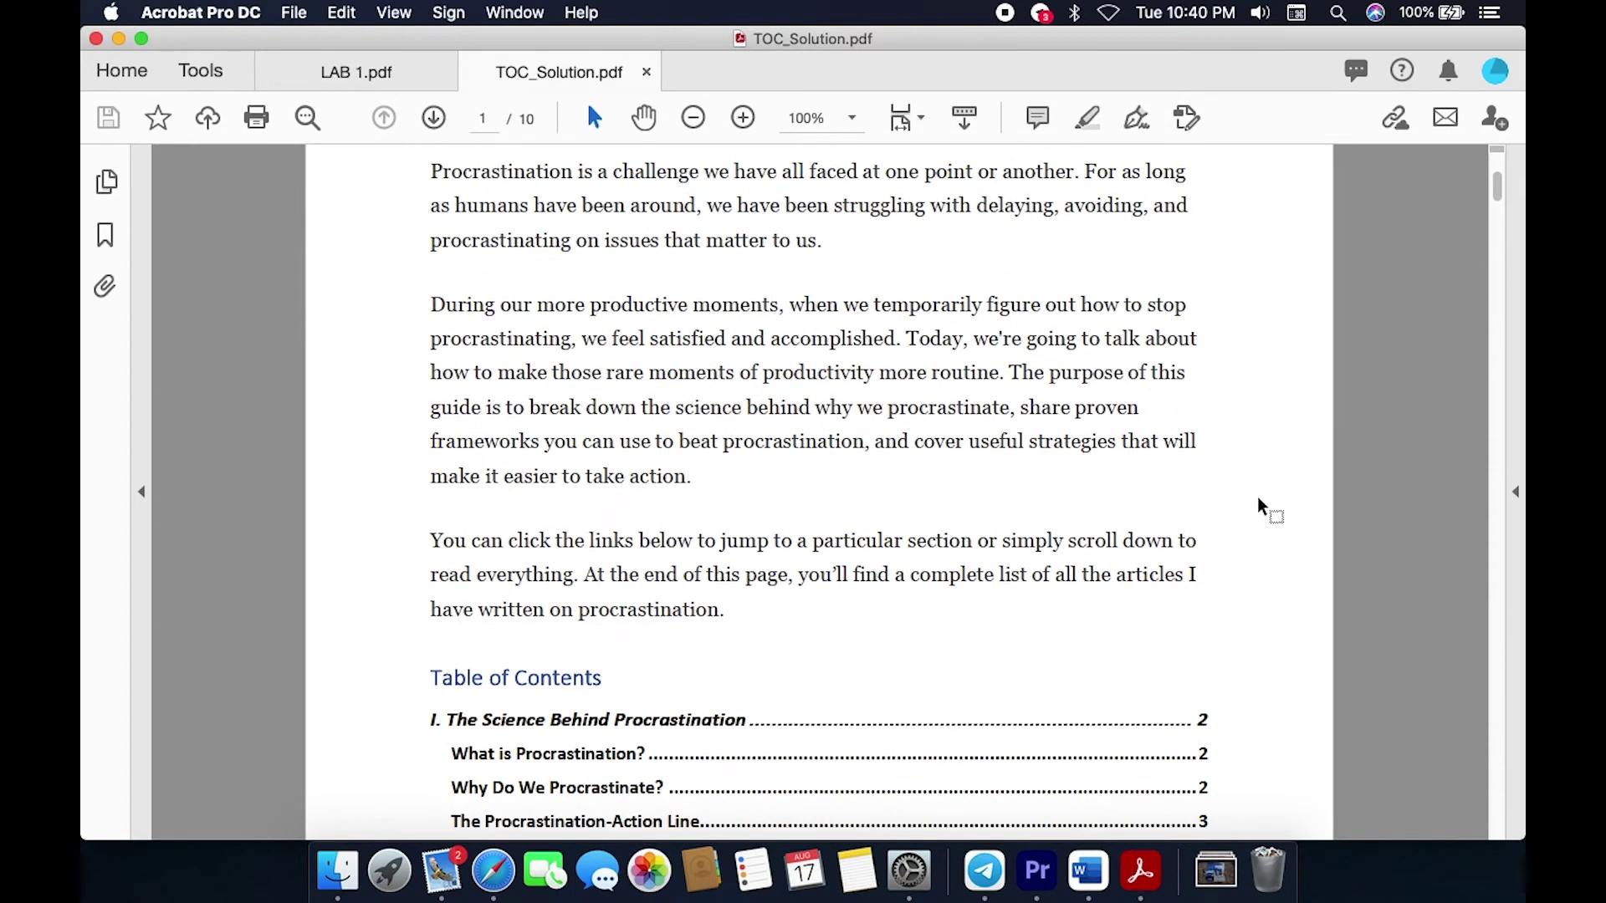
left_click_drag(434, 186, 914, 244)
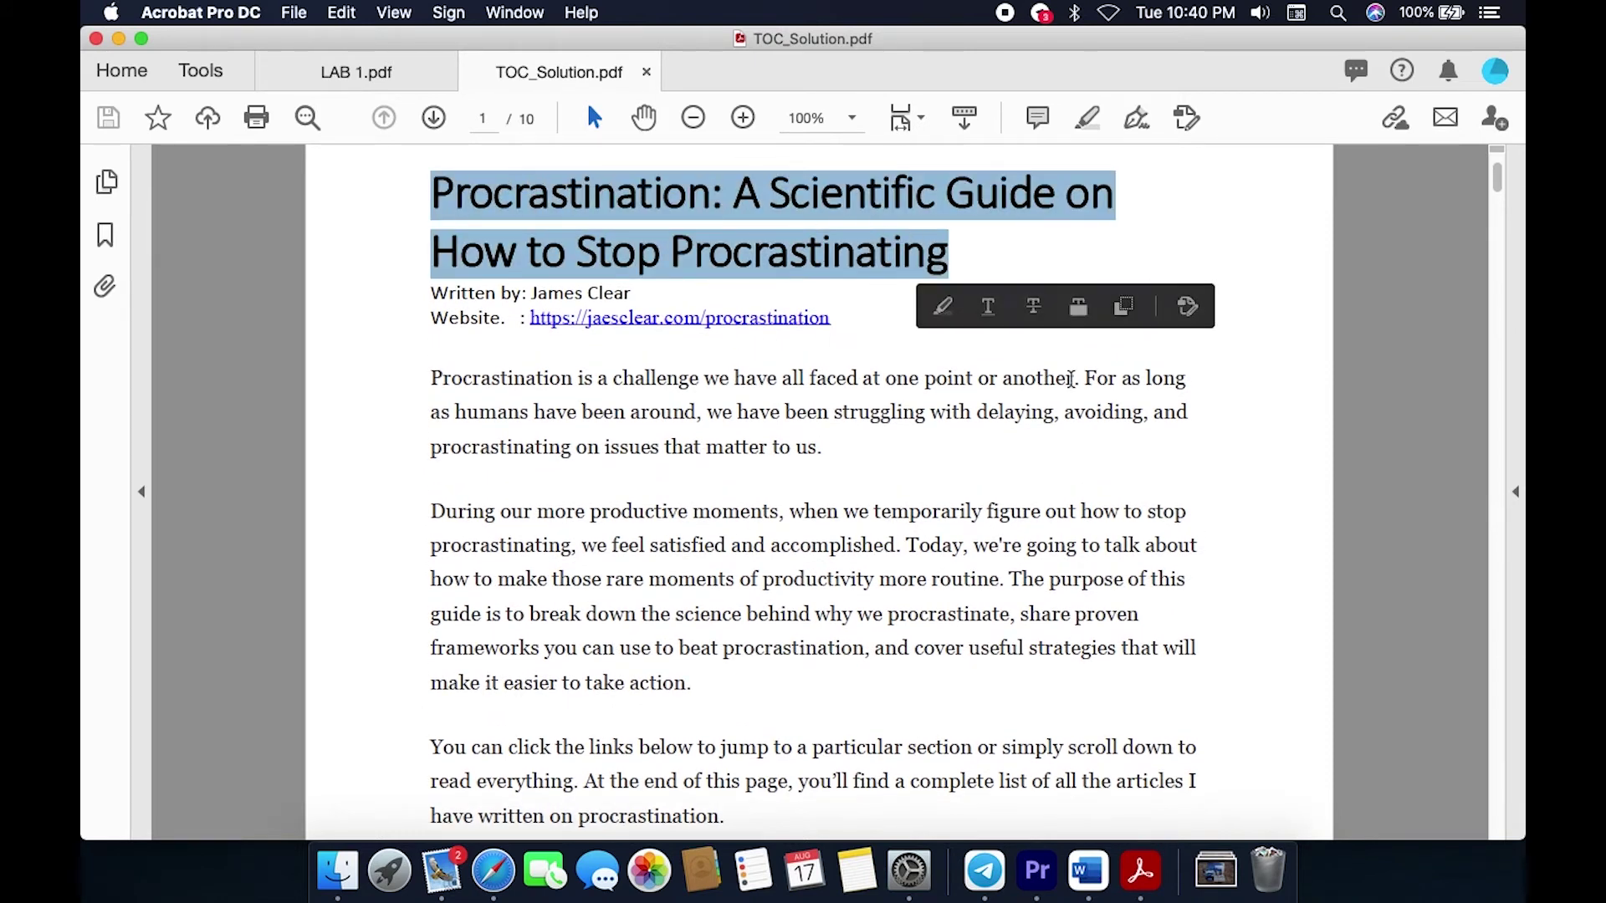
scroll(1111, 462, "down", 1)
scroll(1113, 460, "down", 10)
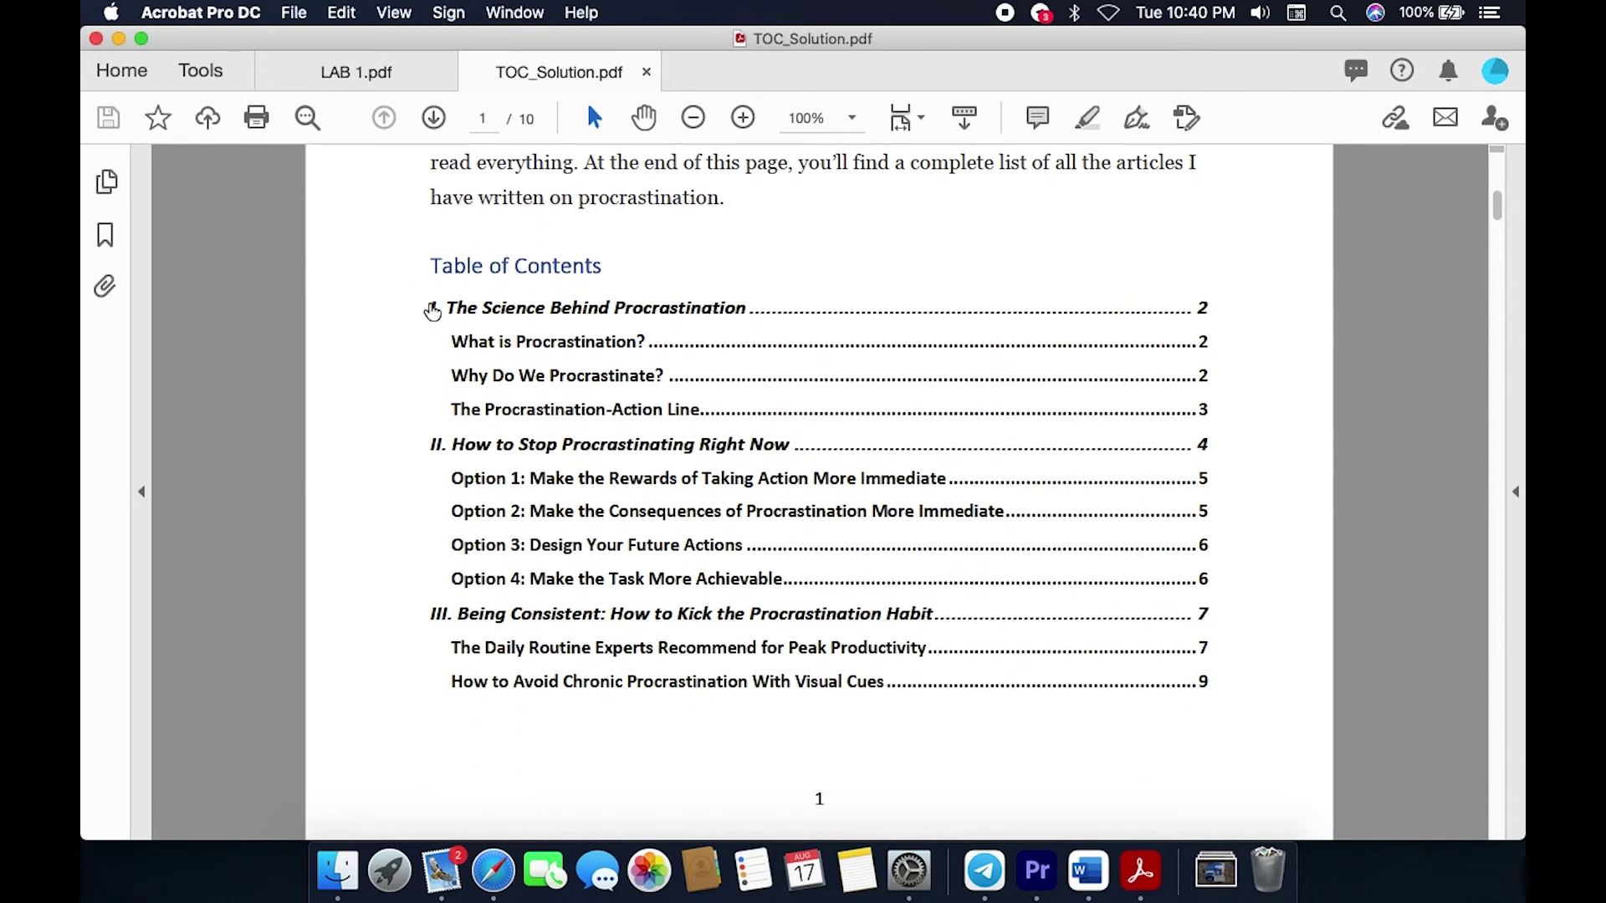
left_click_drag(447, 309, 745, 309)
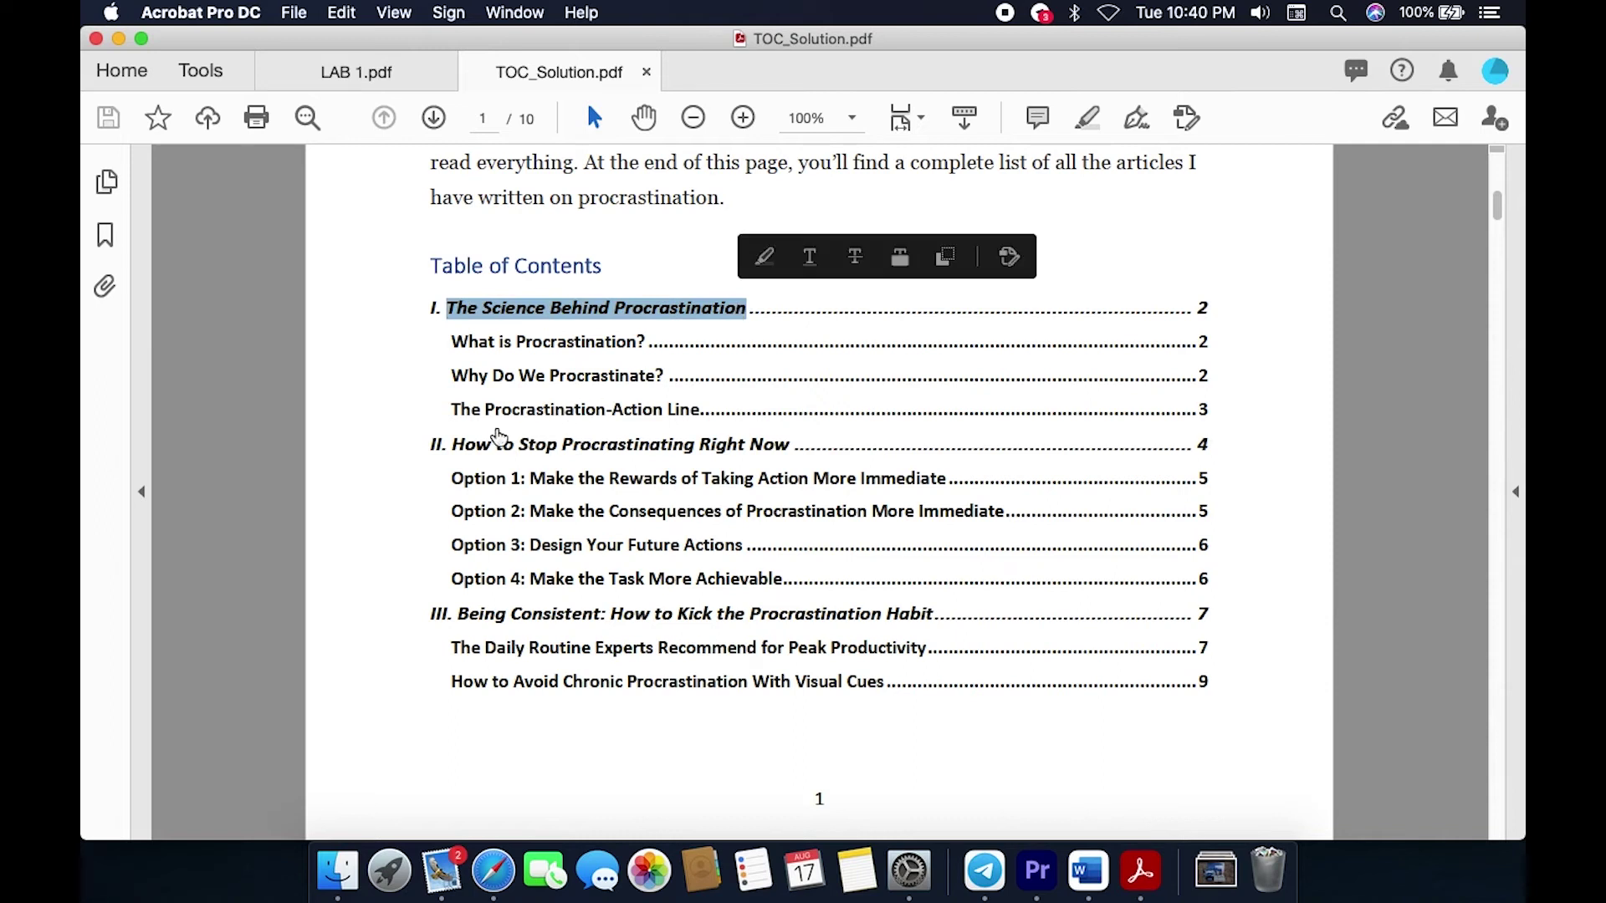
left_click_drag(456, 445, 790, 446)
left_click_drag(458, 616, 901, 624)
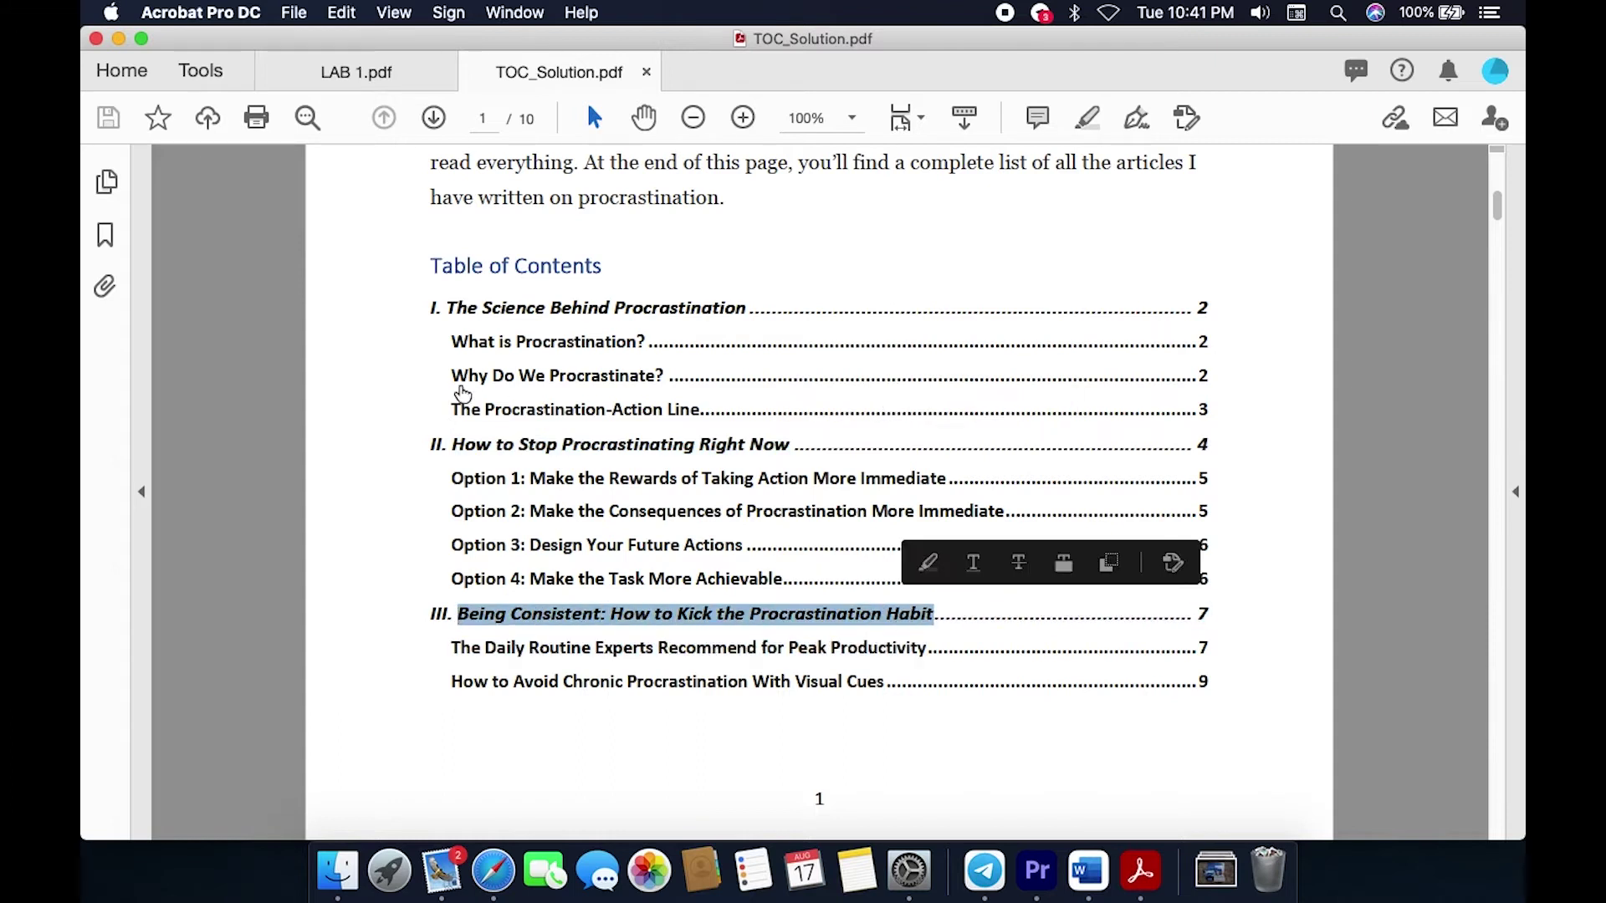
Step: Highlight subentries 'What is Procrastination?' and 'Why Do We Procrastinate', then switch to Word
left_click_drag(452, 343, 640, 347)
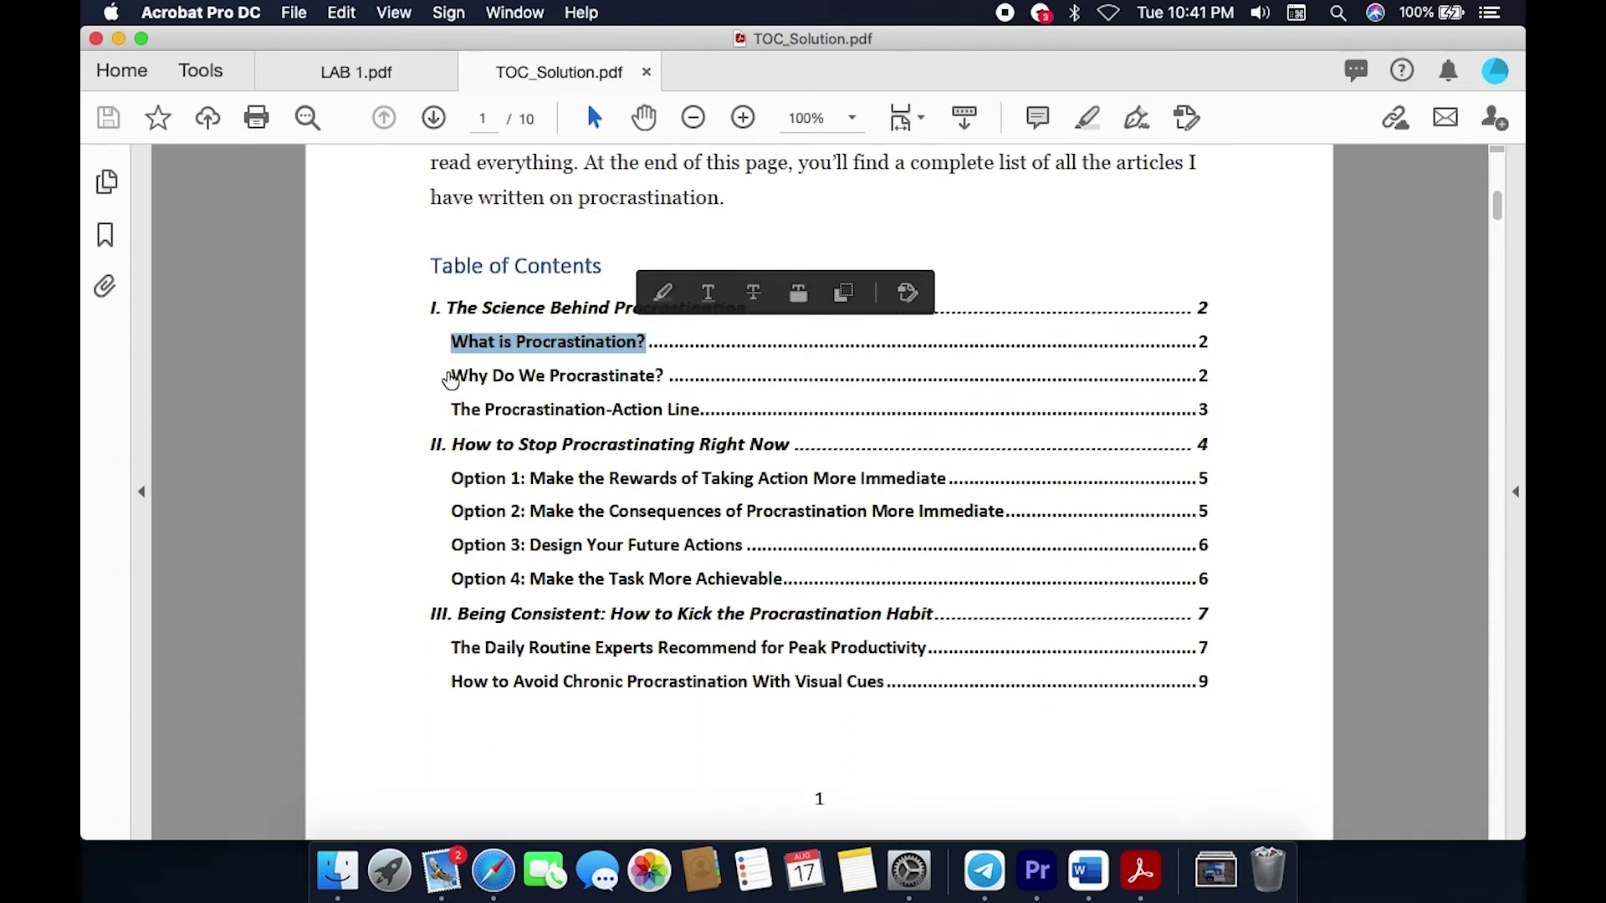
left_click_drag(452, 376, 615, 386)
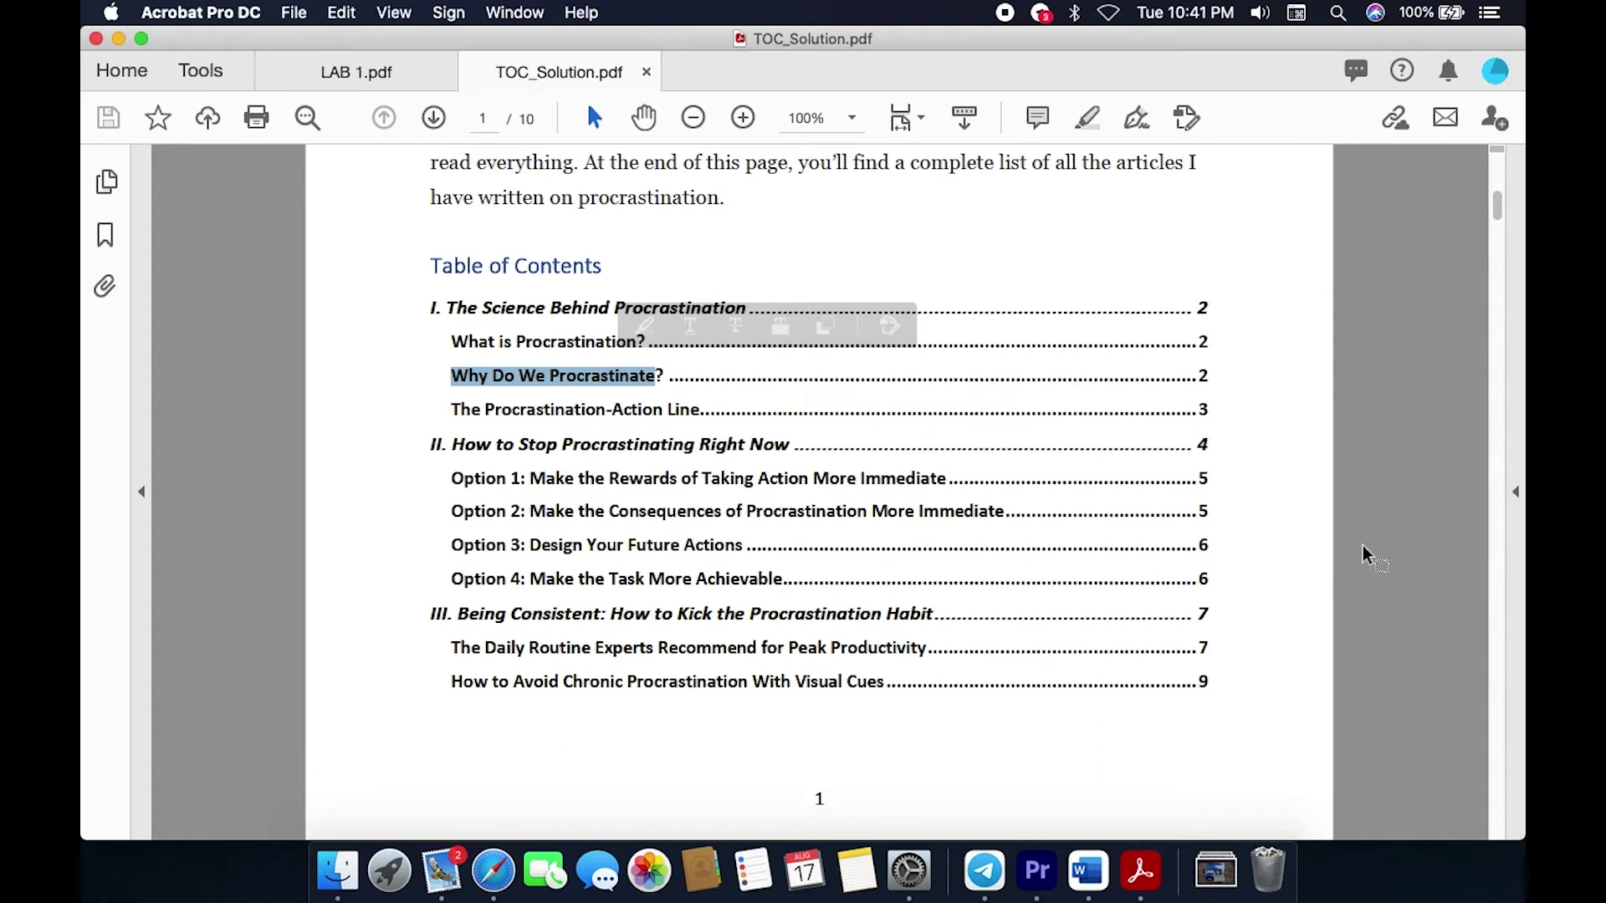
scroll(1375, 550, "up", 3)
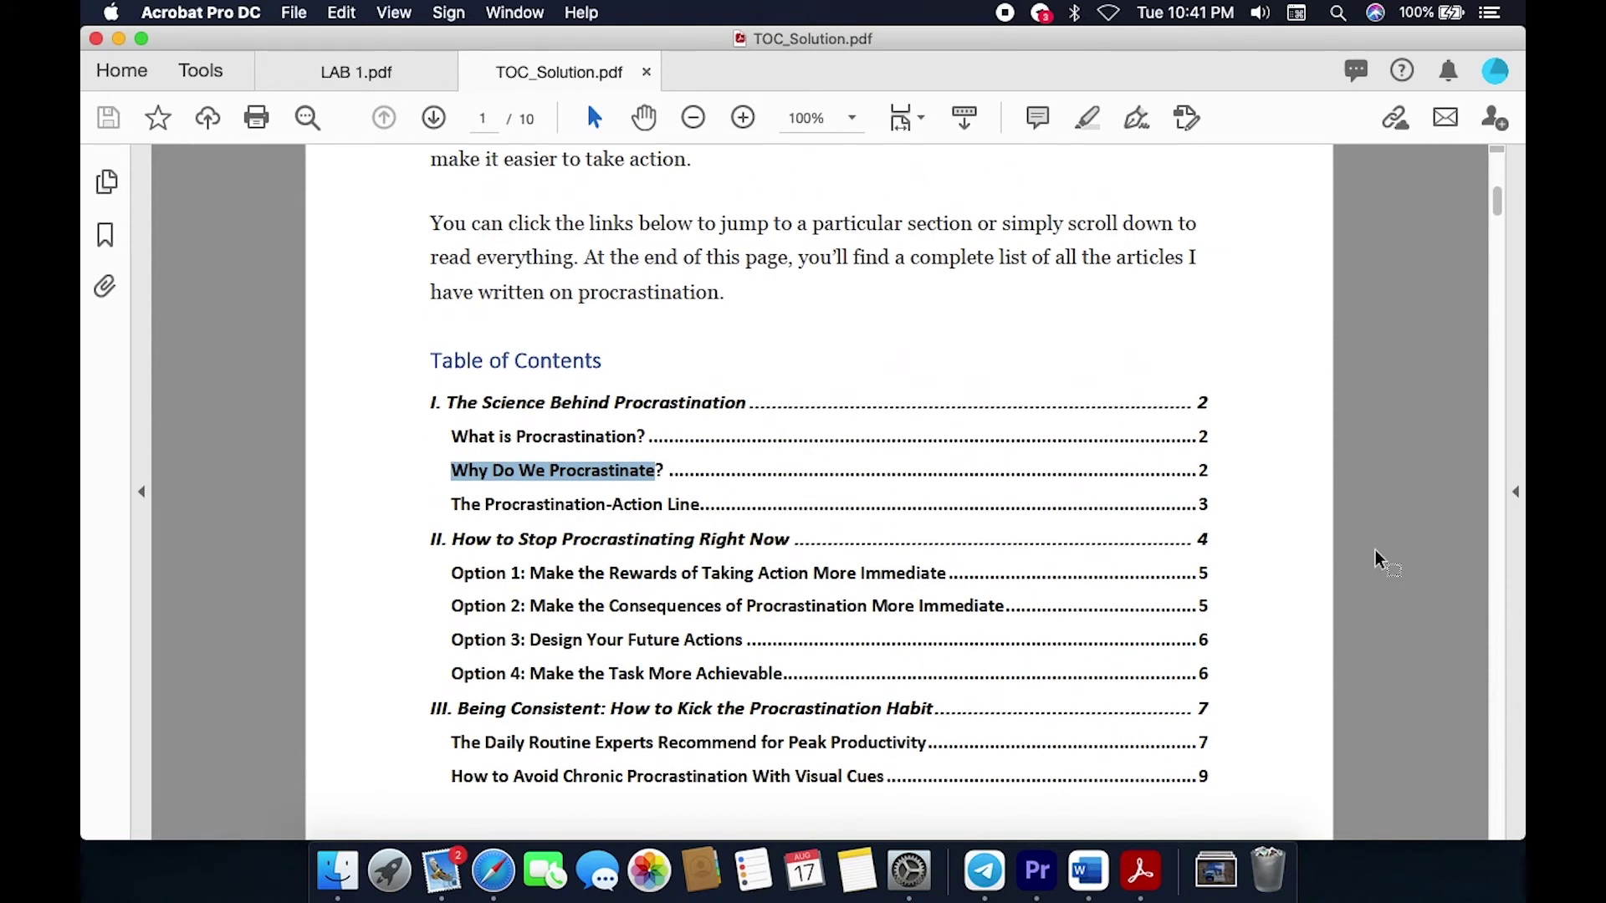
left_click(1298, 589)
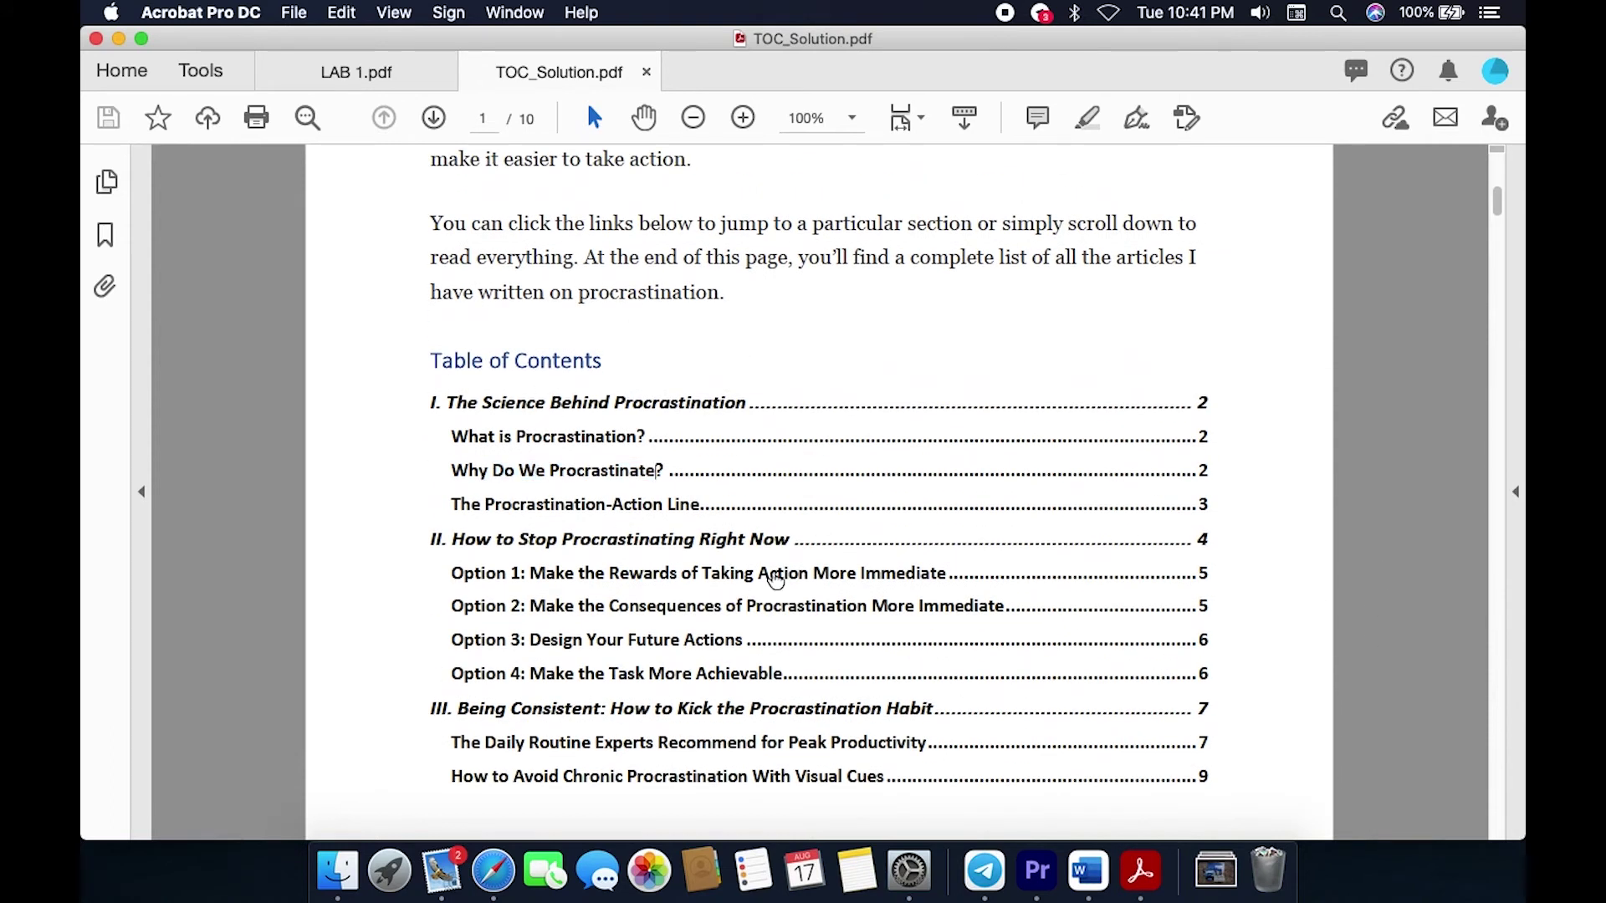
left_click(1089, 871)
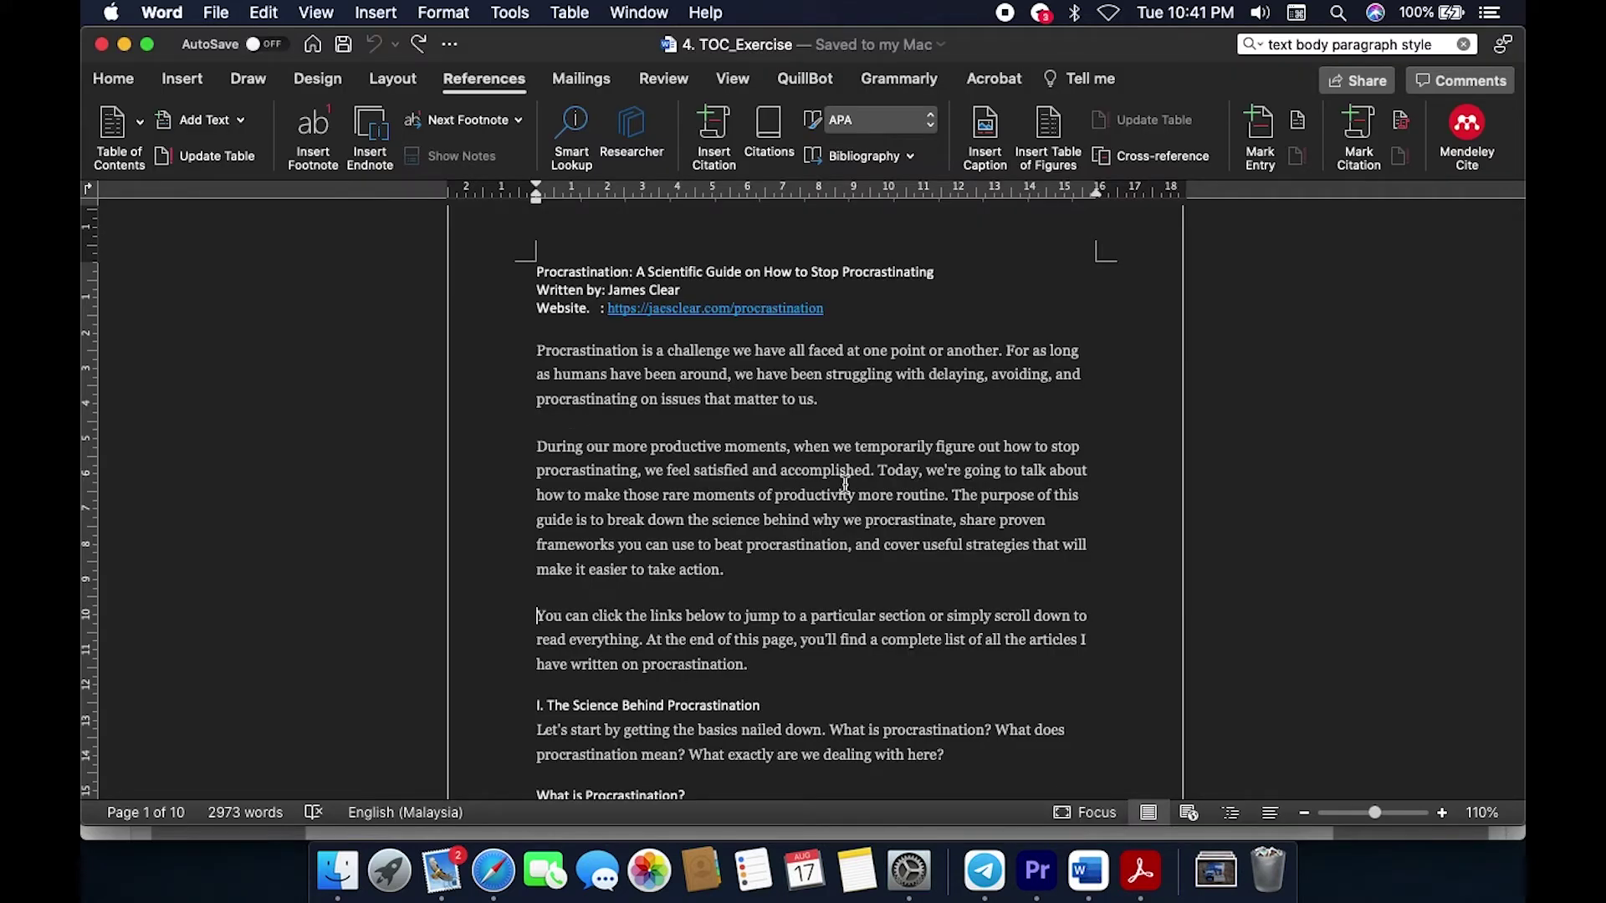
Step: Open the Styles pane from the Home styles gallery beside TOC_Exercise
scroll(894, 481, "up", 3)
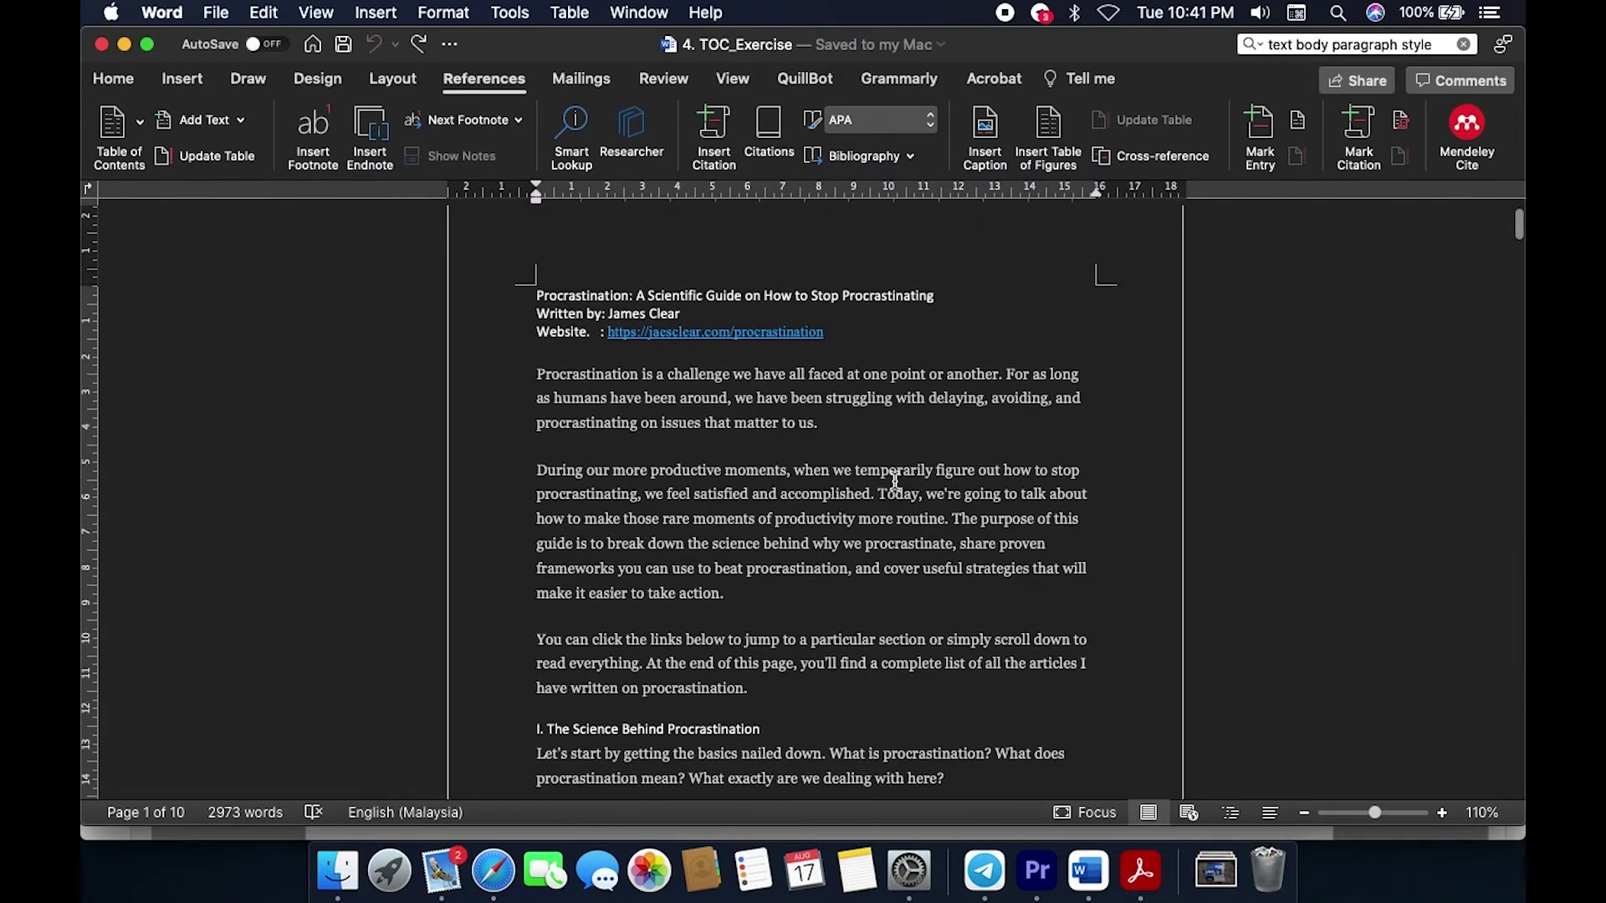
scroll(895, 481, "down", 1)
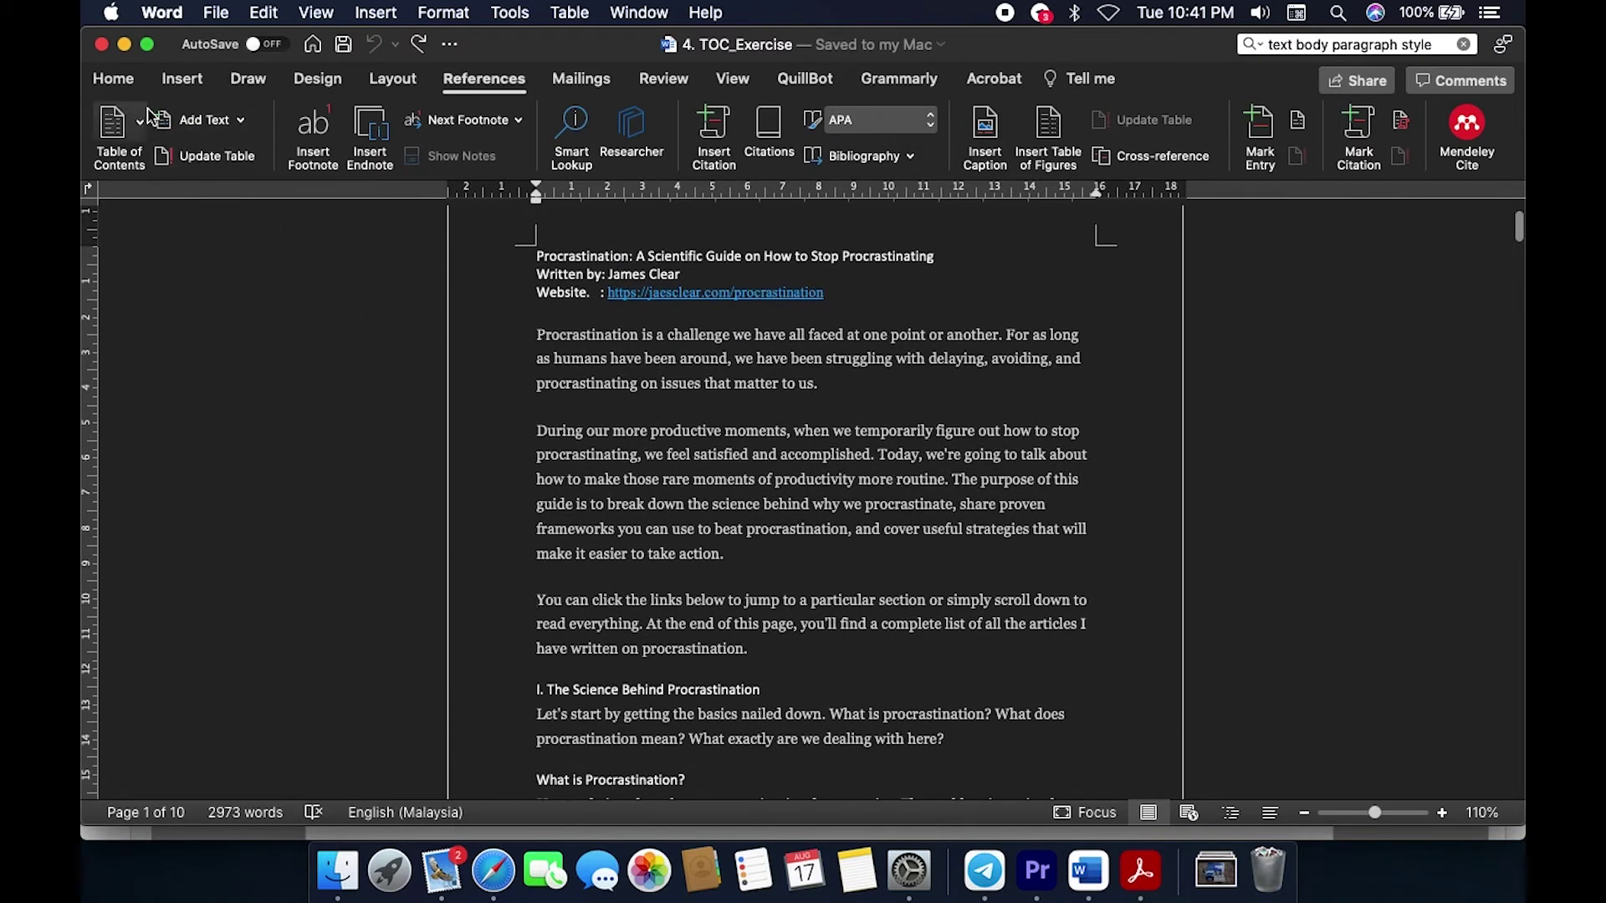
left_click(122, 82)
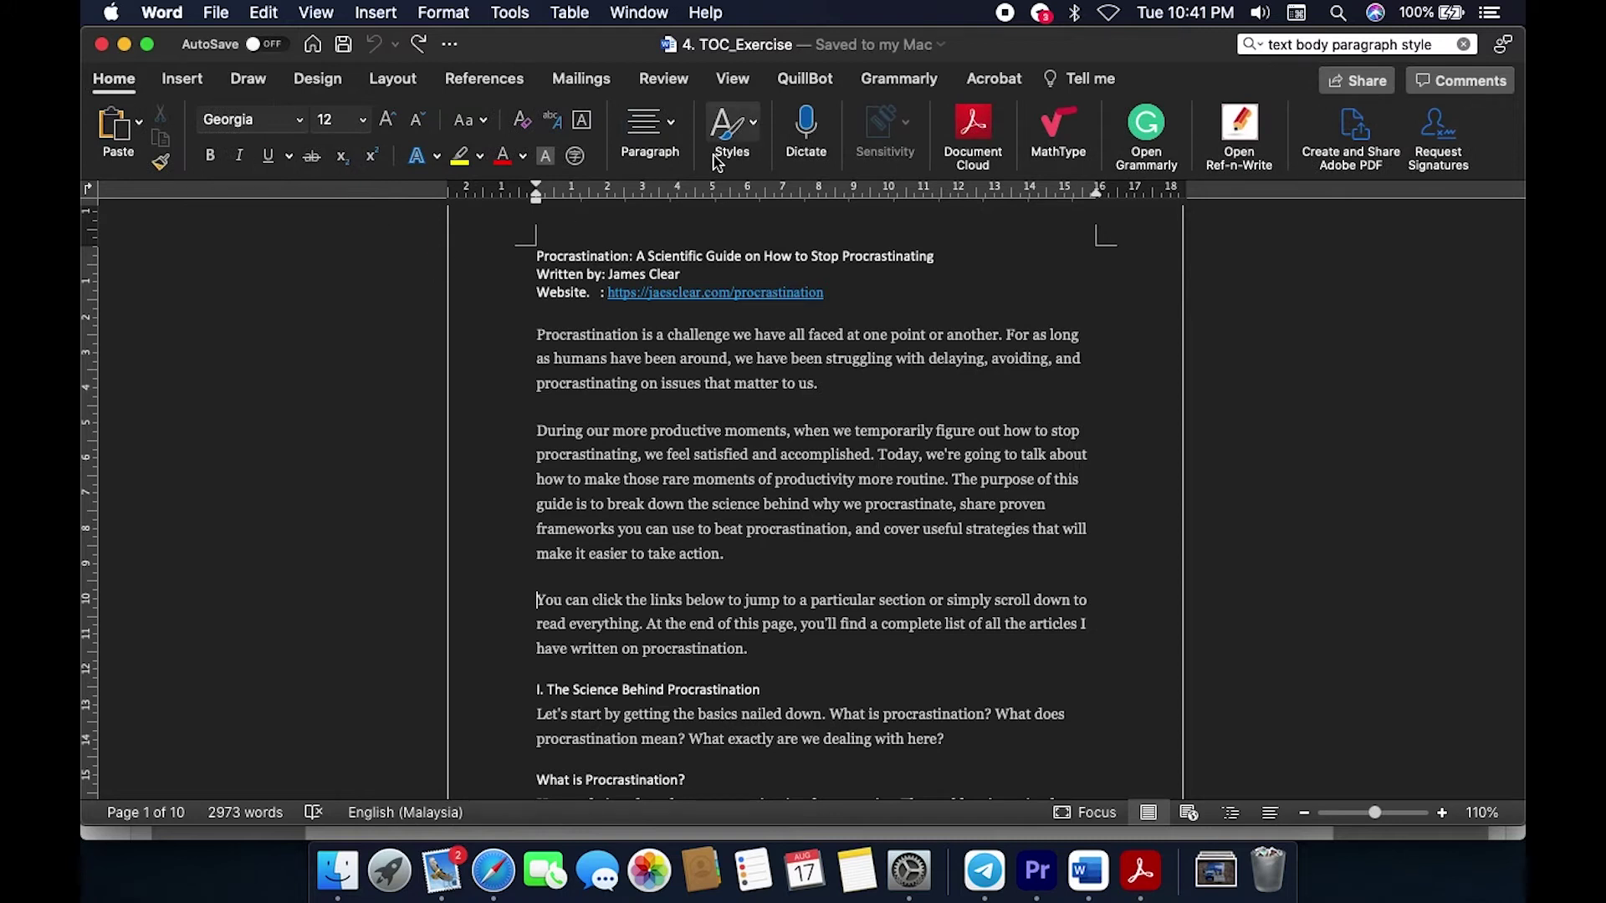
left_click(755, 132)
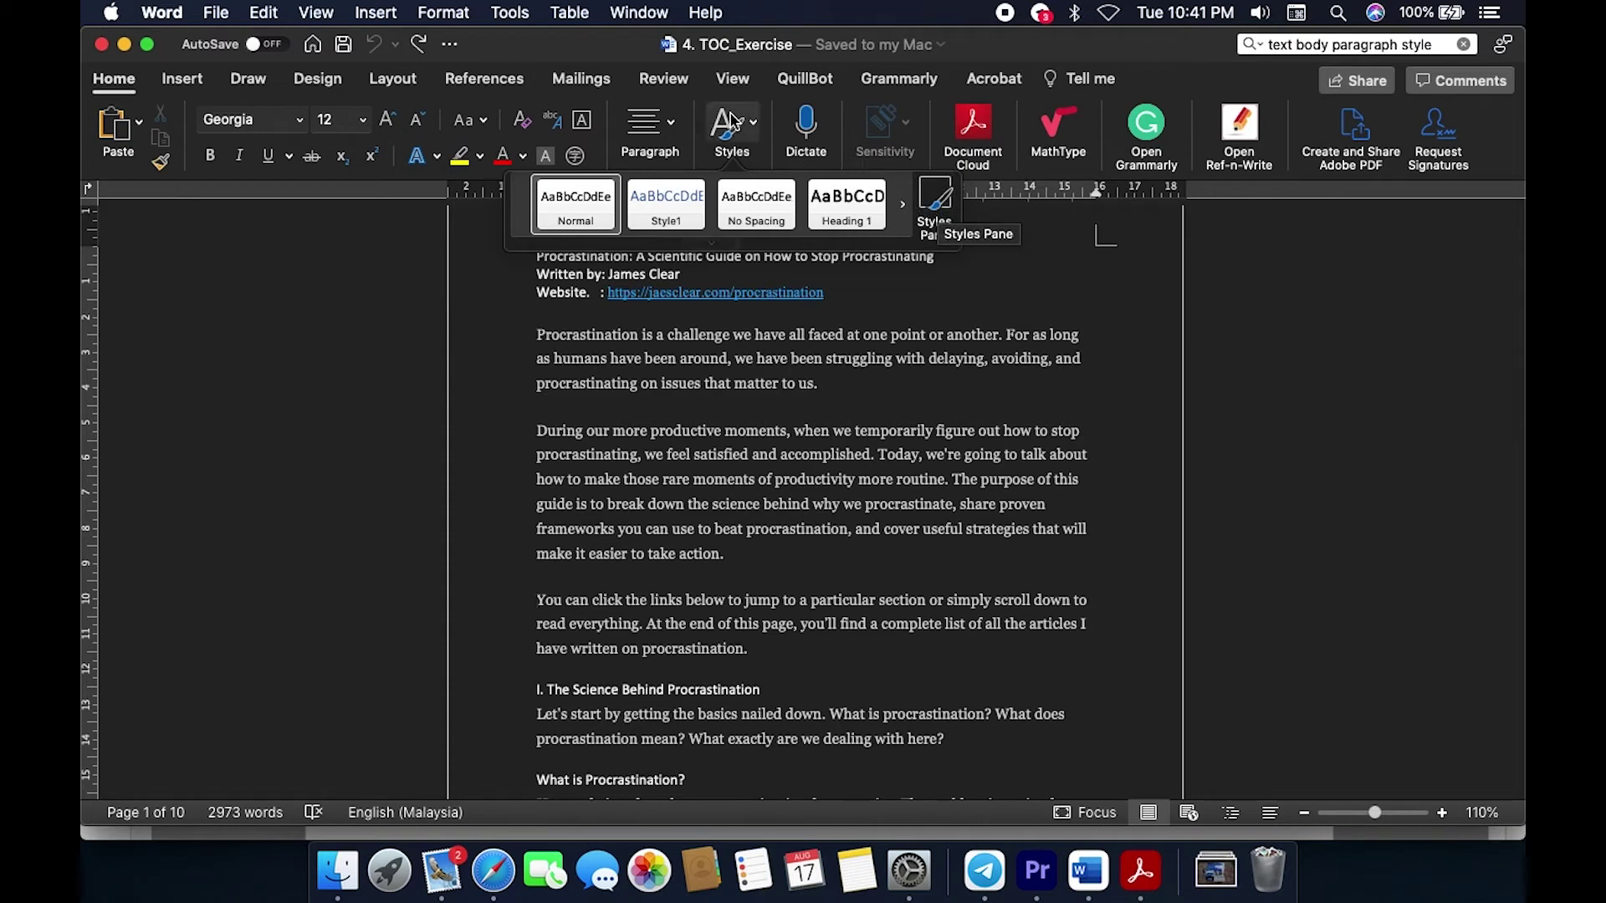
left_click(935, 219)
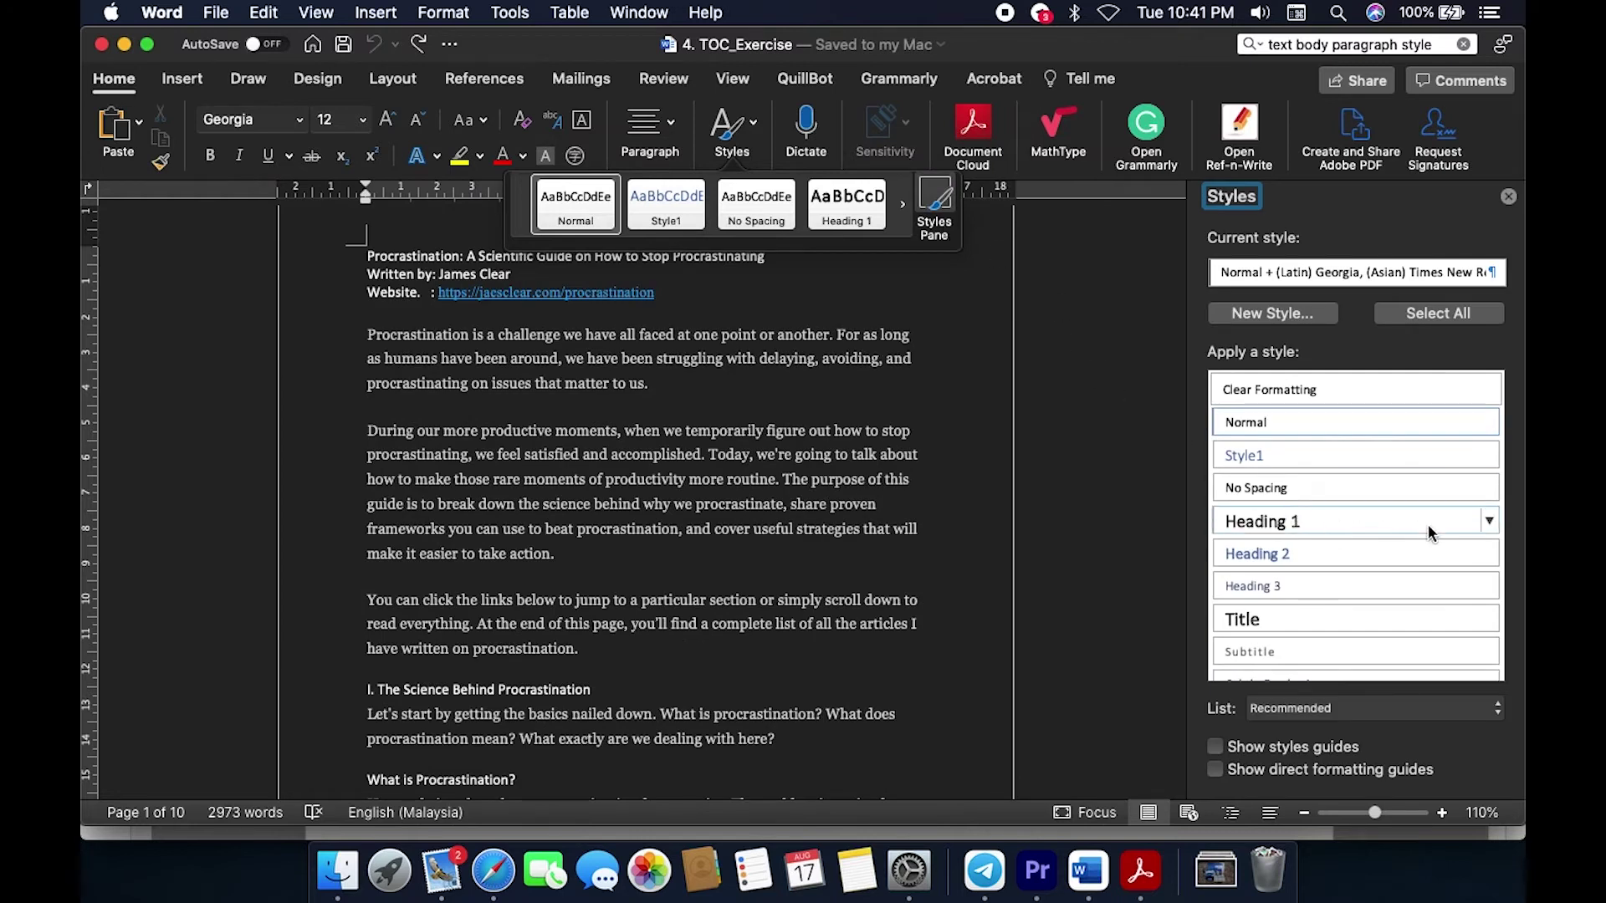
Step: Modify the Title style to Calibri Light, 28 pt, then switch back to Acrobat
left_click(1489, 620)
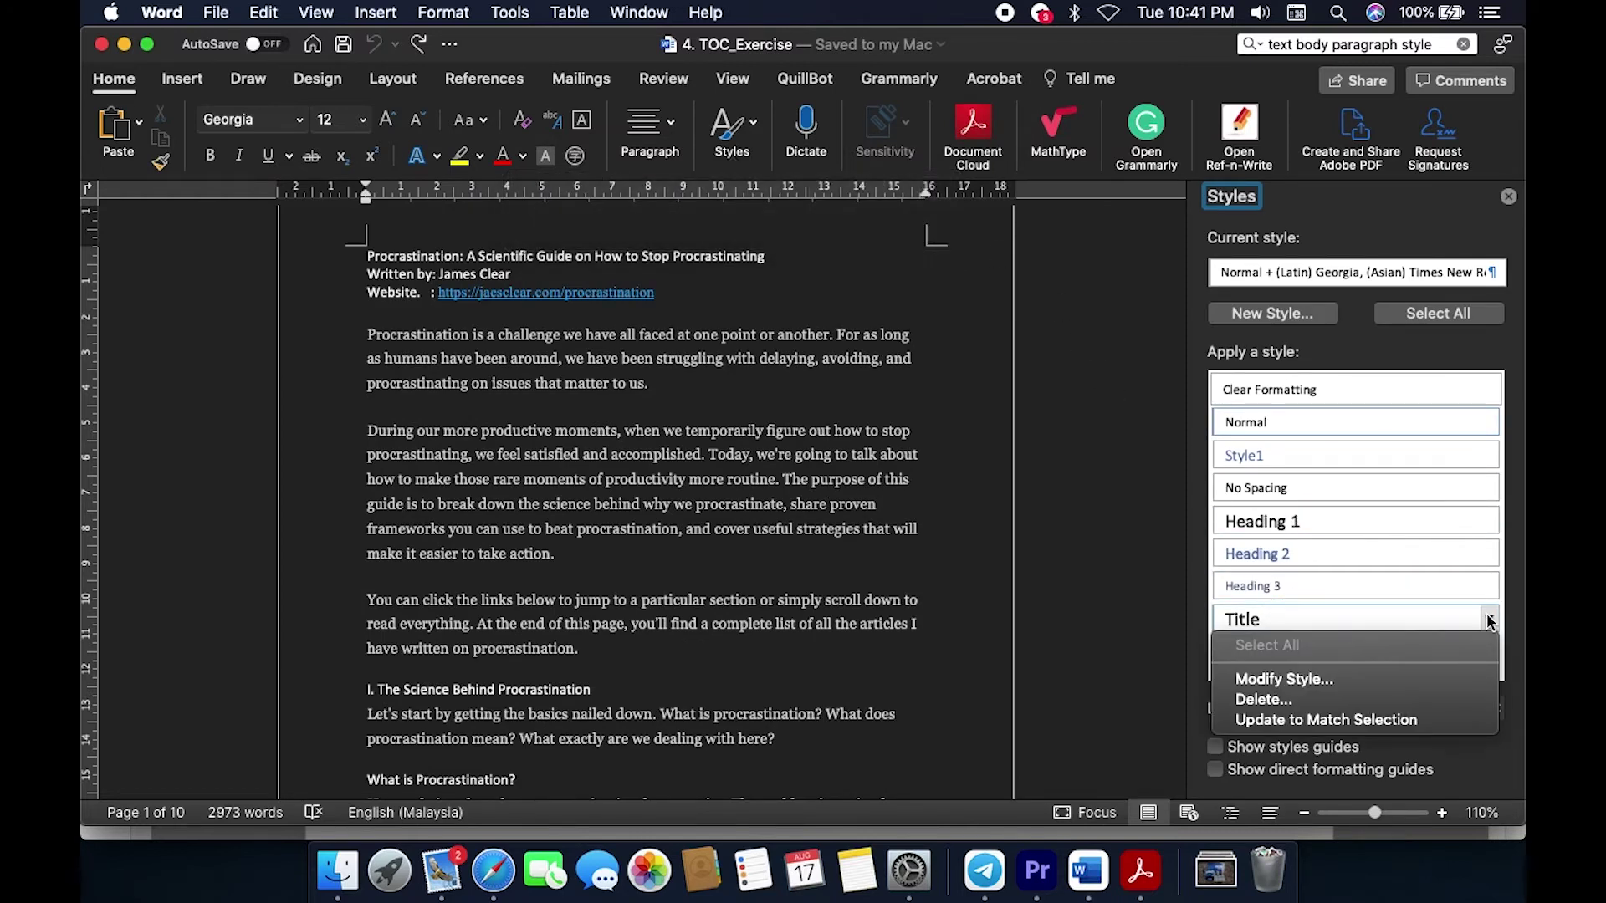
left_click(1285, 679)
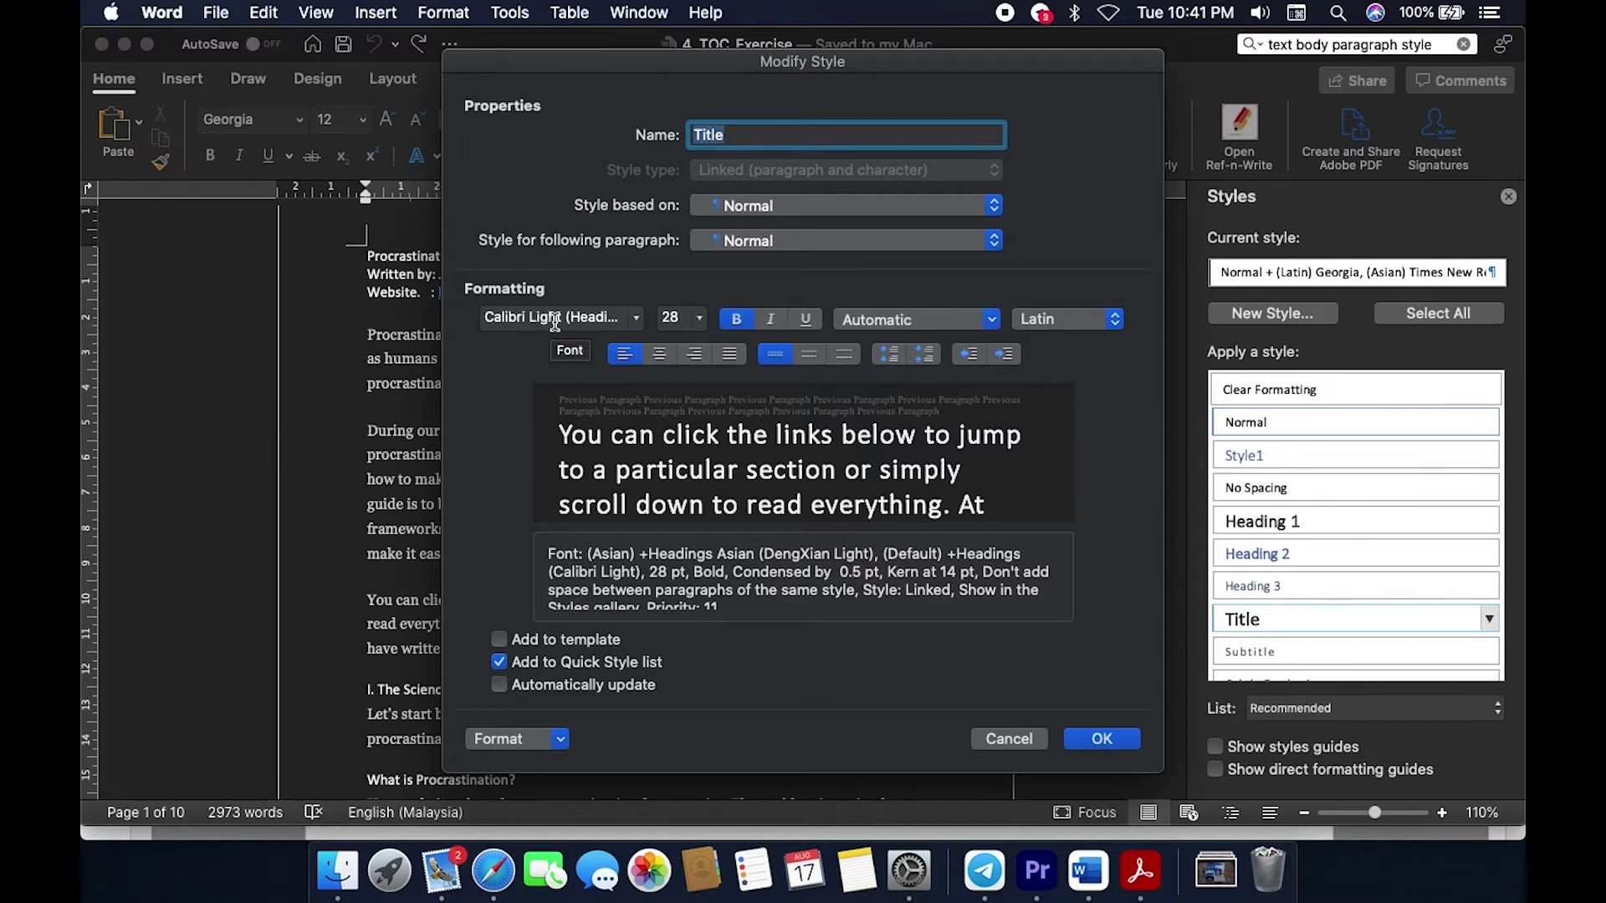
left_click(634, 318)
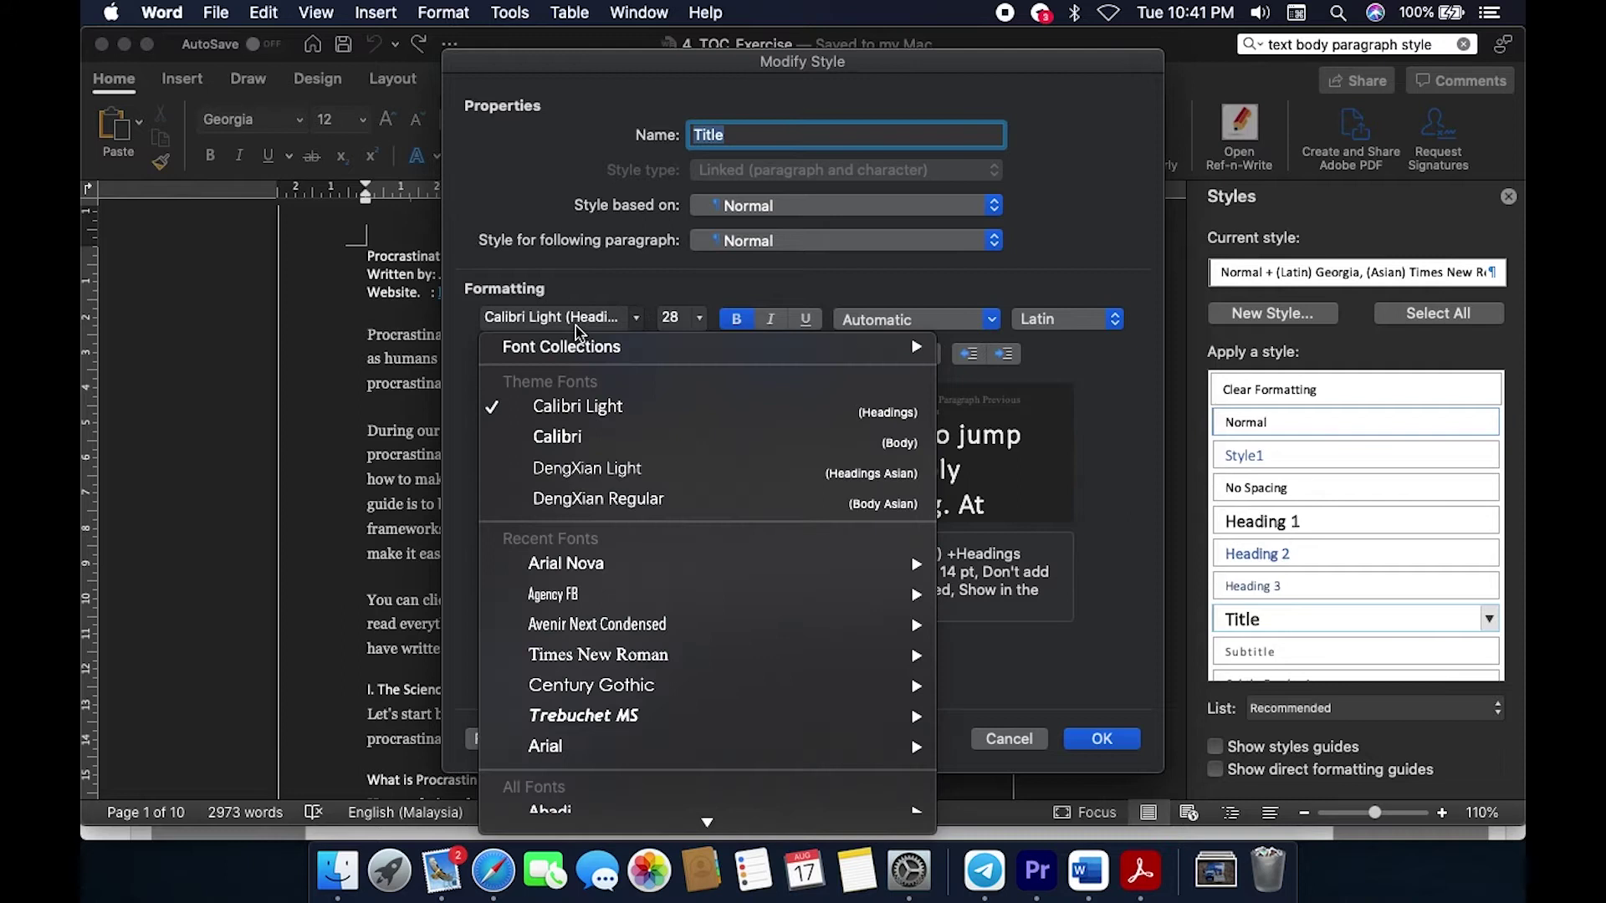
left_click(608, 425)
left_click(700, 325)
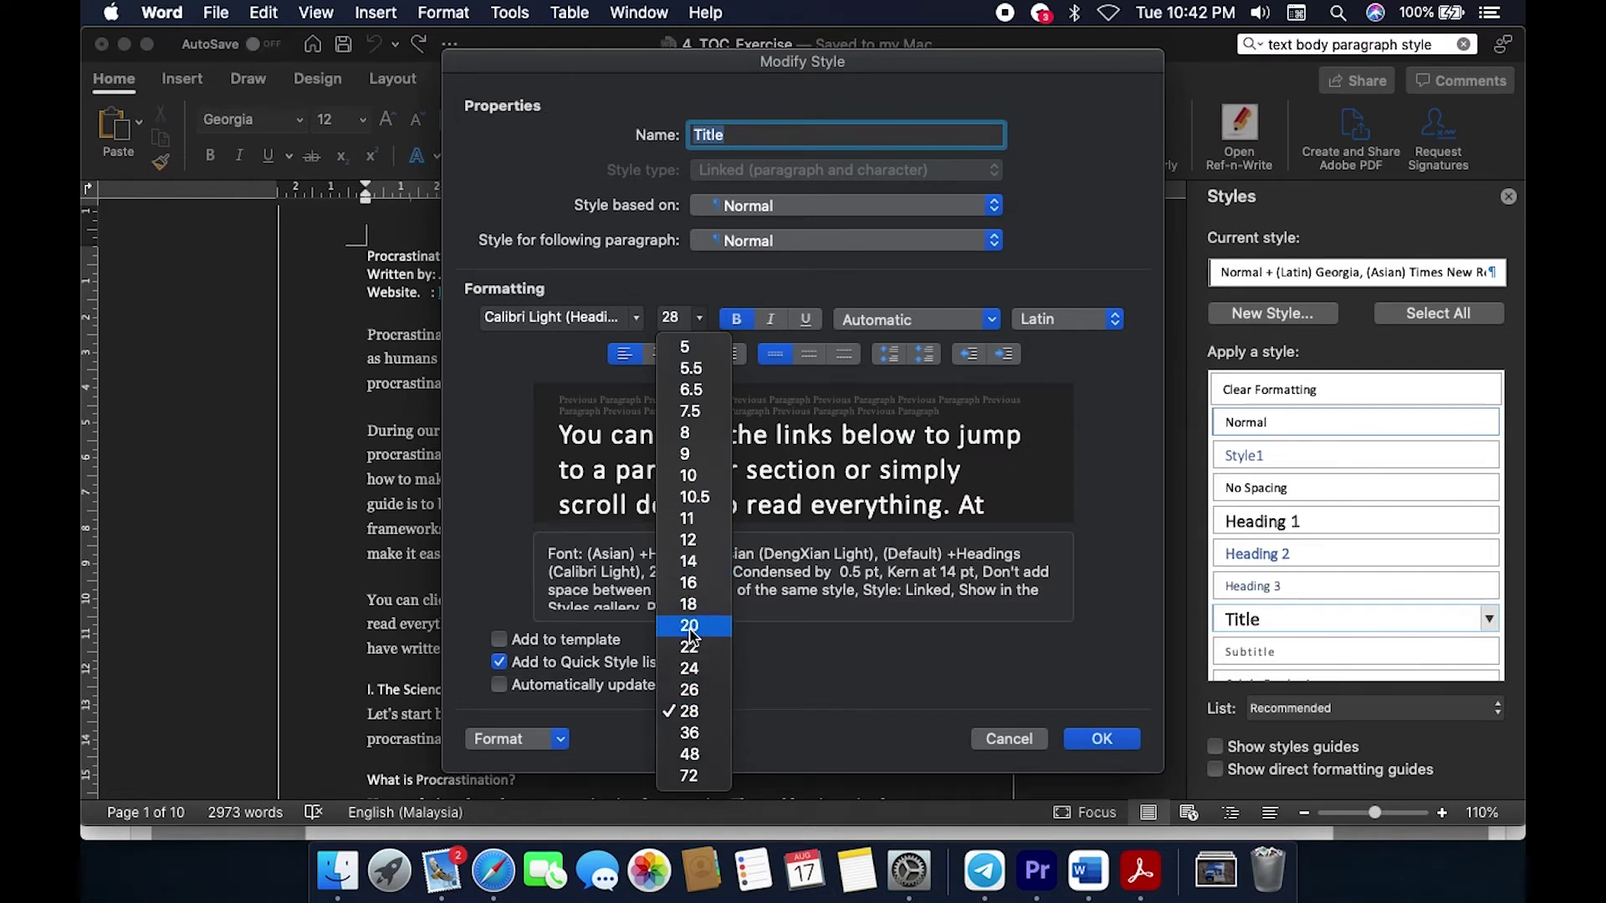
left_click(711, 712)
left_click(1104, 741)
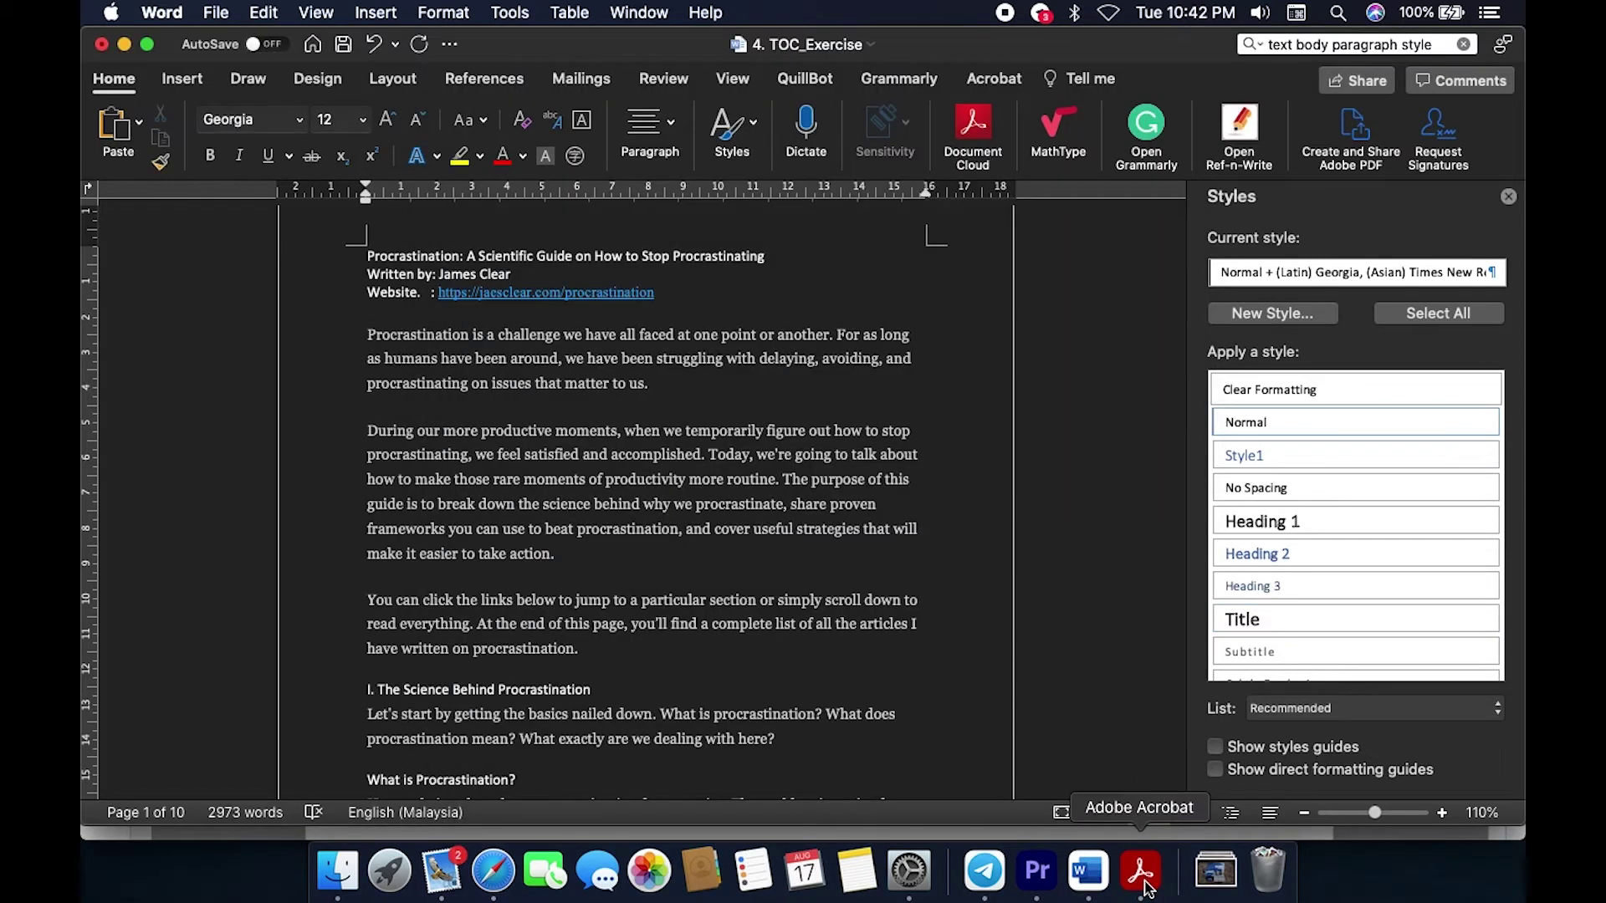
left_click(1143, 873)
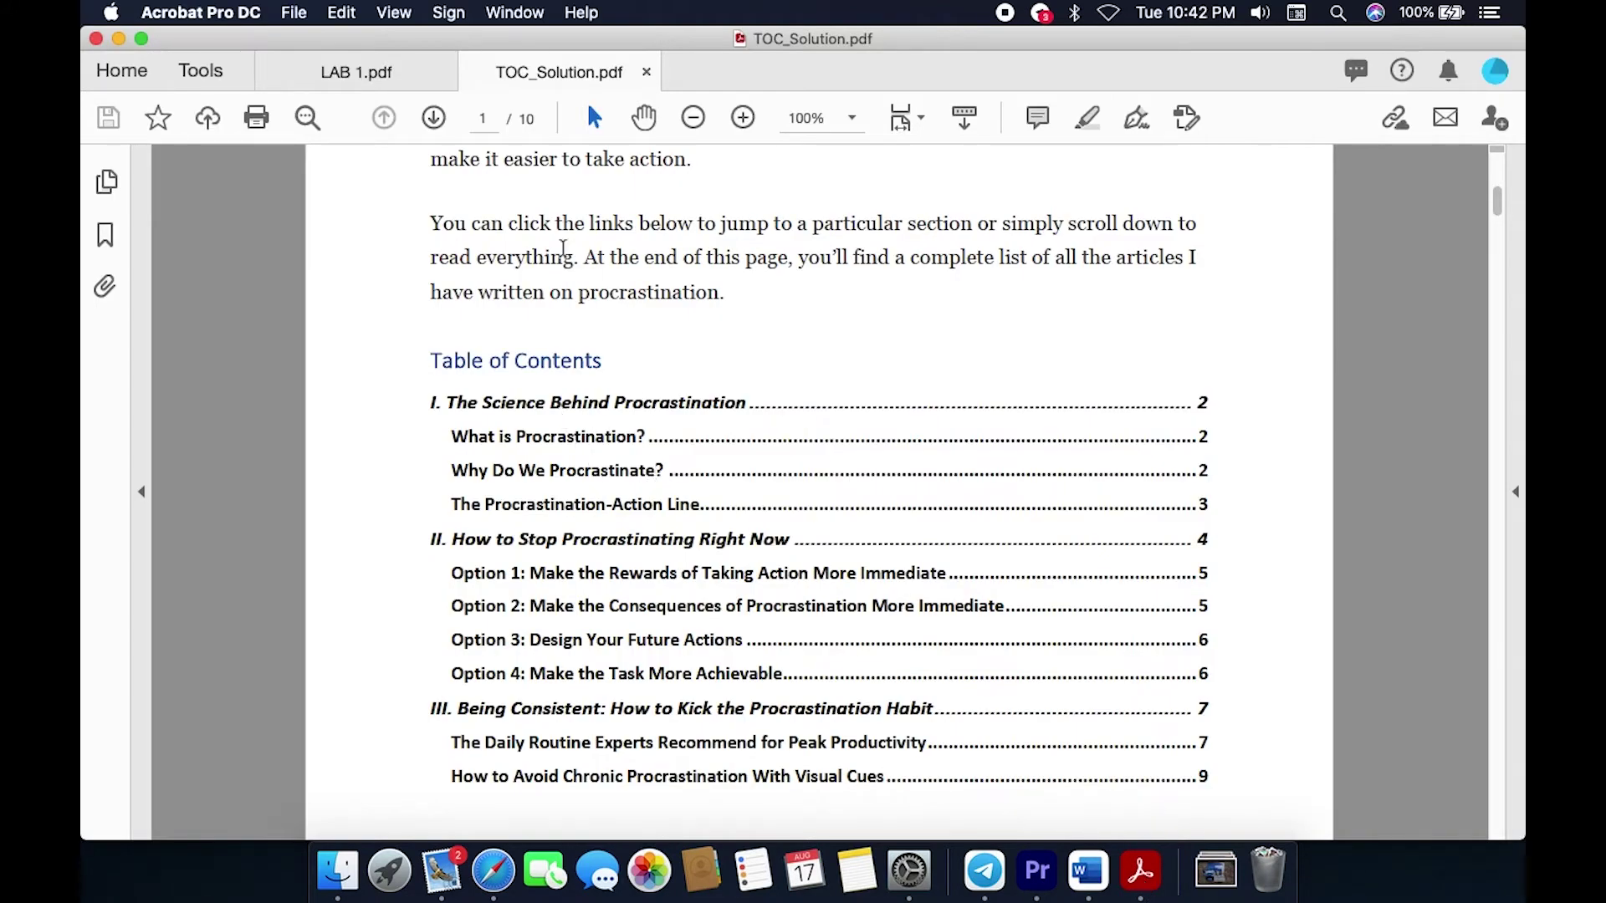
Step: Reread LAB 1.pdf's heading-style instructions, then return to TOC_Exercise in Word
left_click(387, 80)
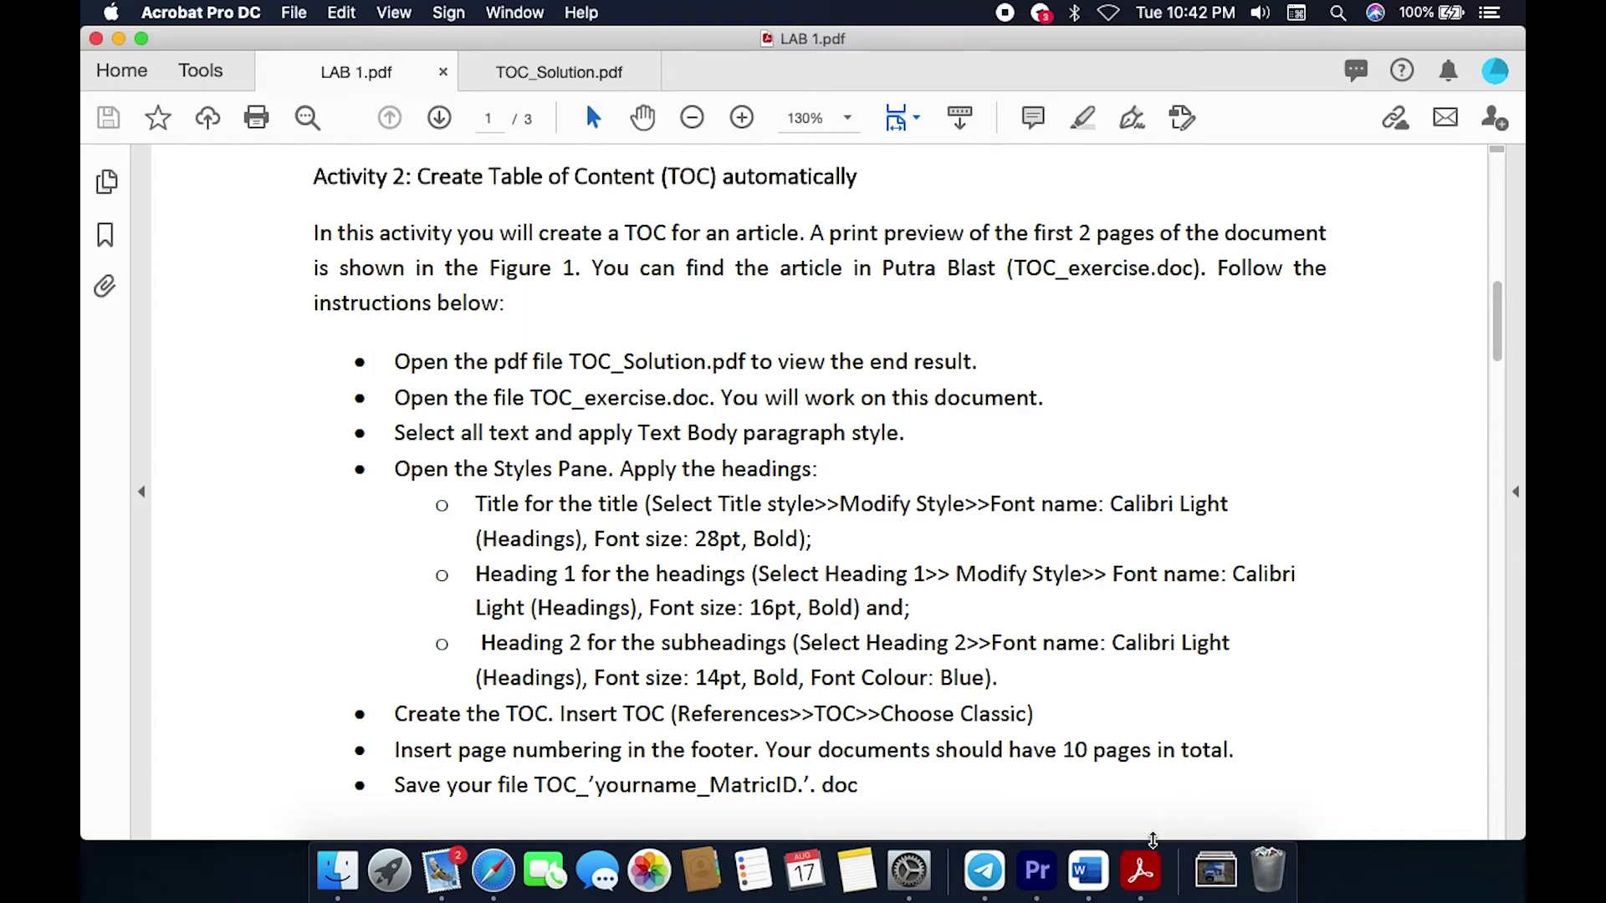
left_click(1087, 870)
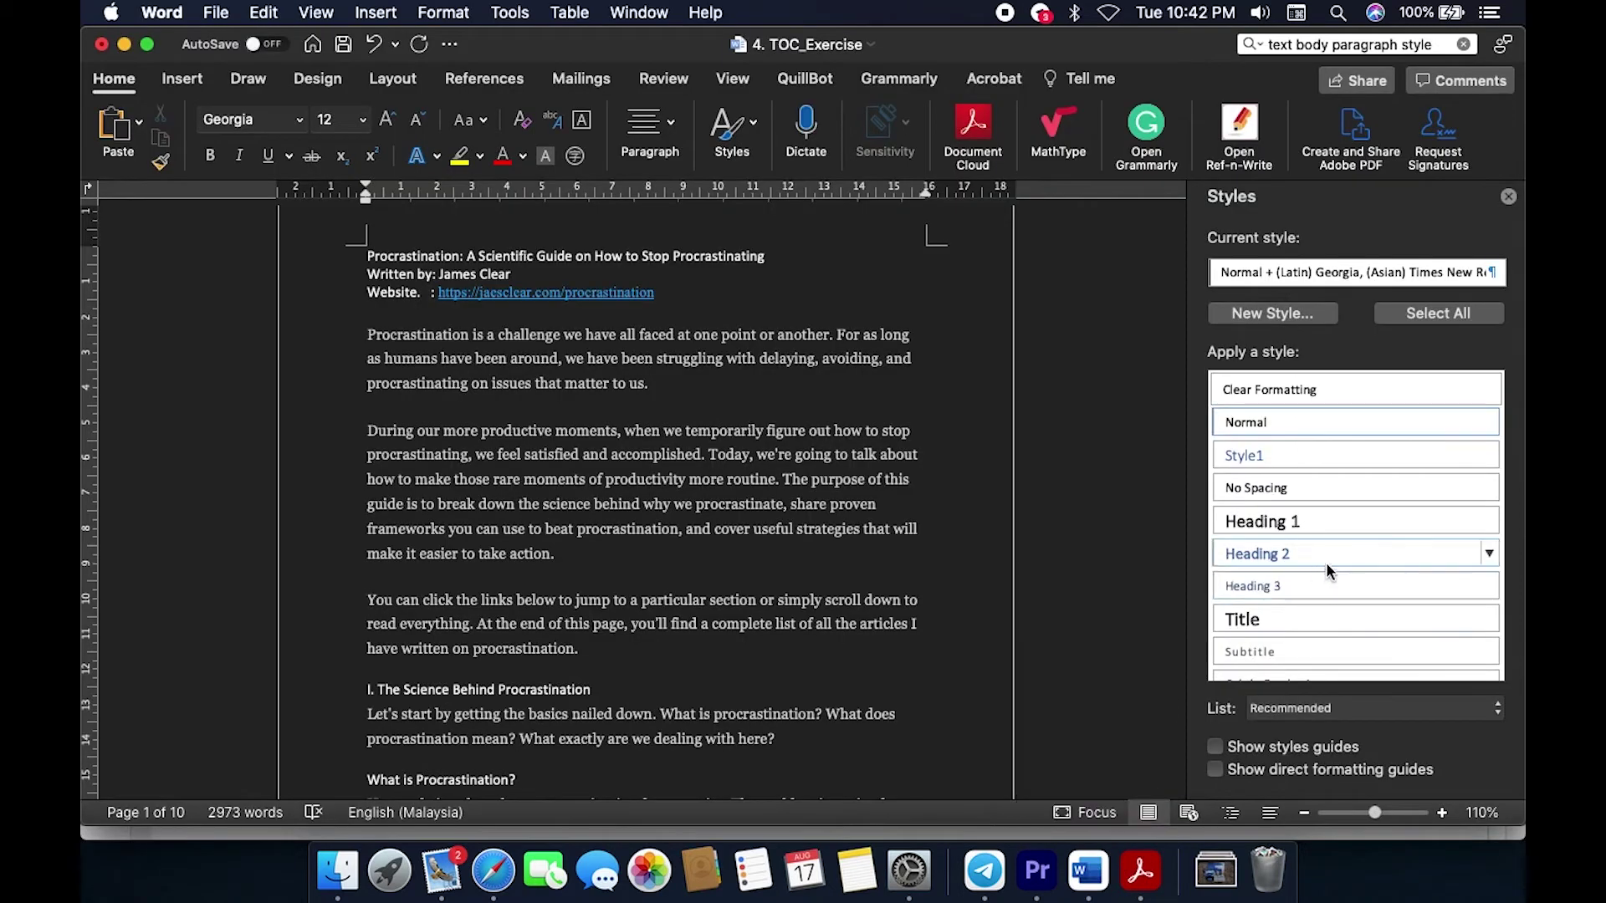
Step: Modify Heading 1 to Calibri Light (Headings), 16 pt bold, then switch to the lab PDF
left_click(1489, 522)
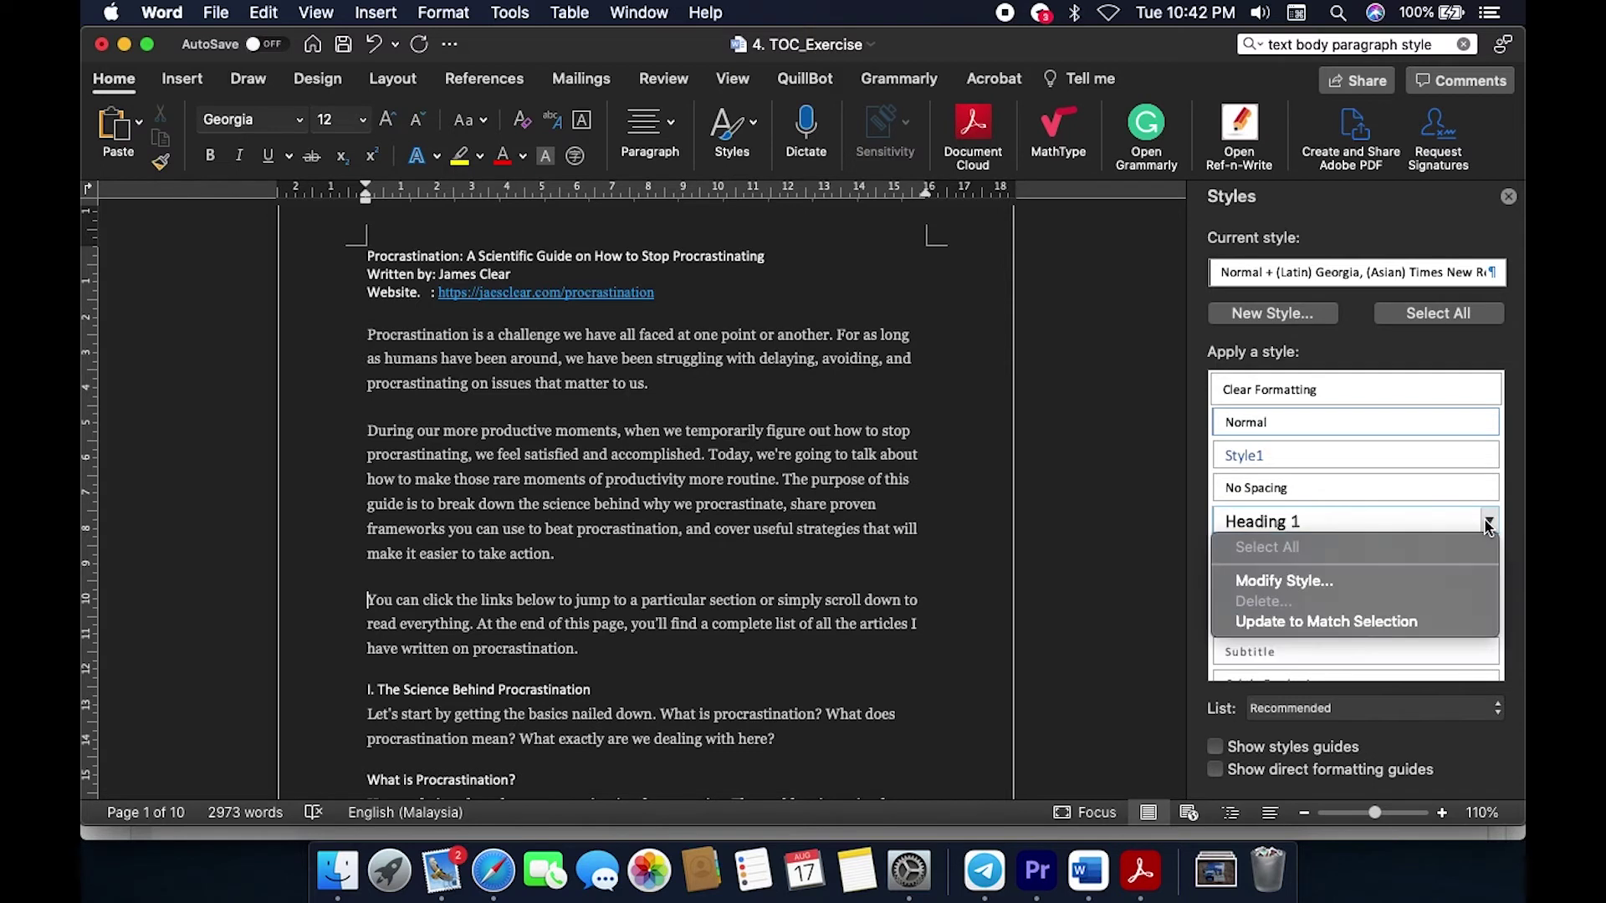
left_click(1333, 578)
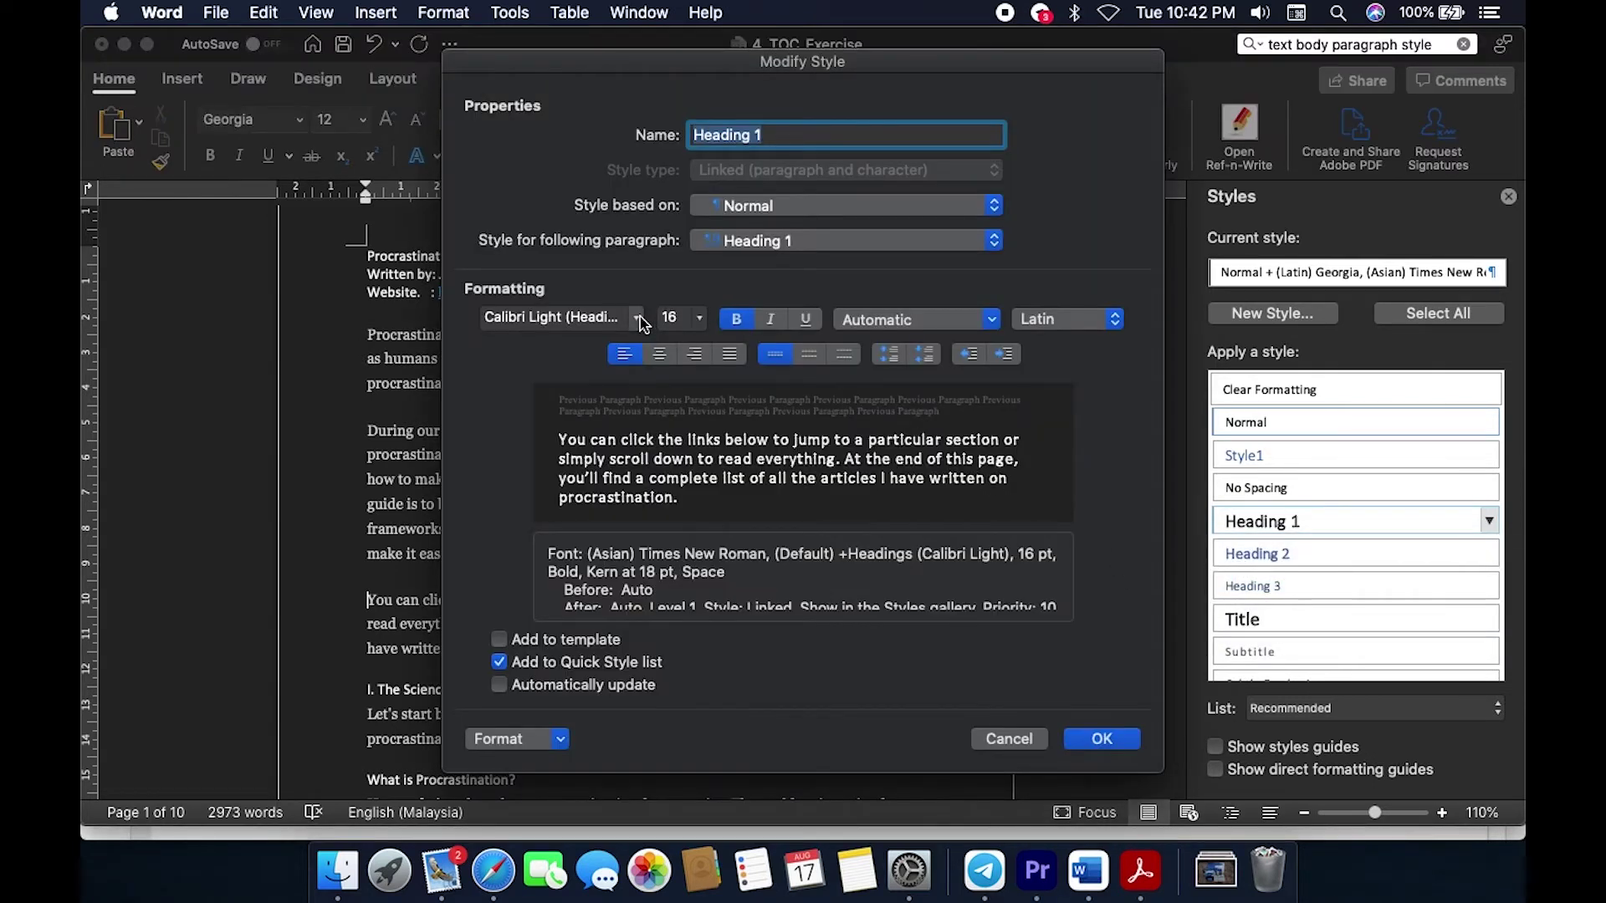
left_click(638, 321)
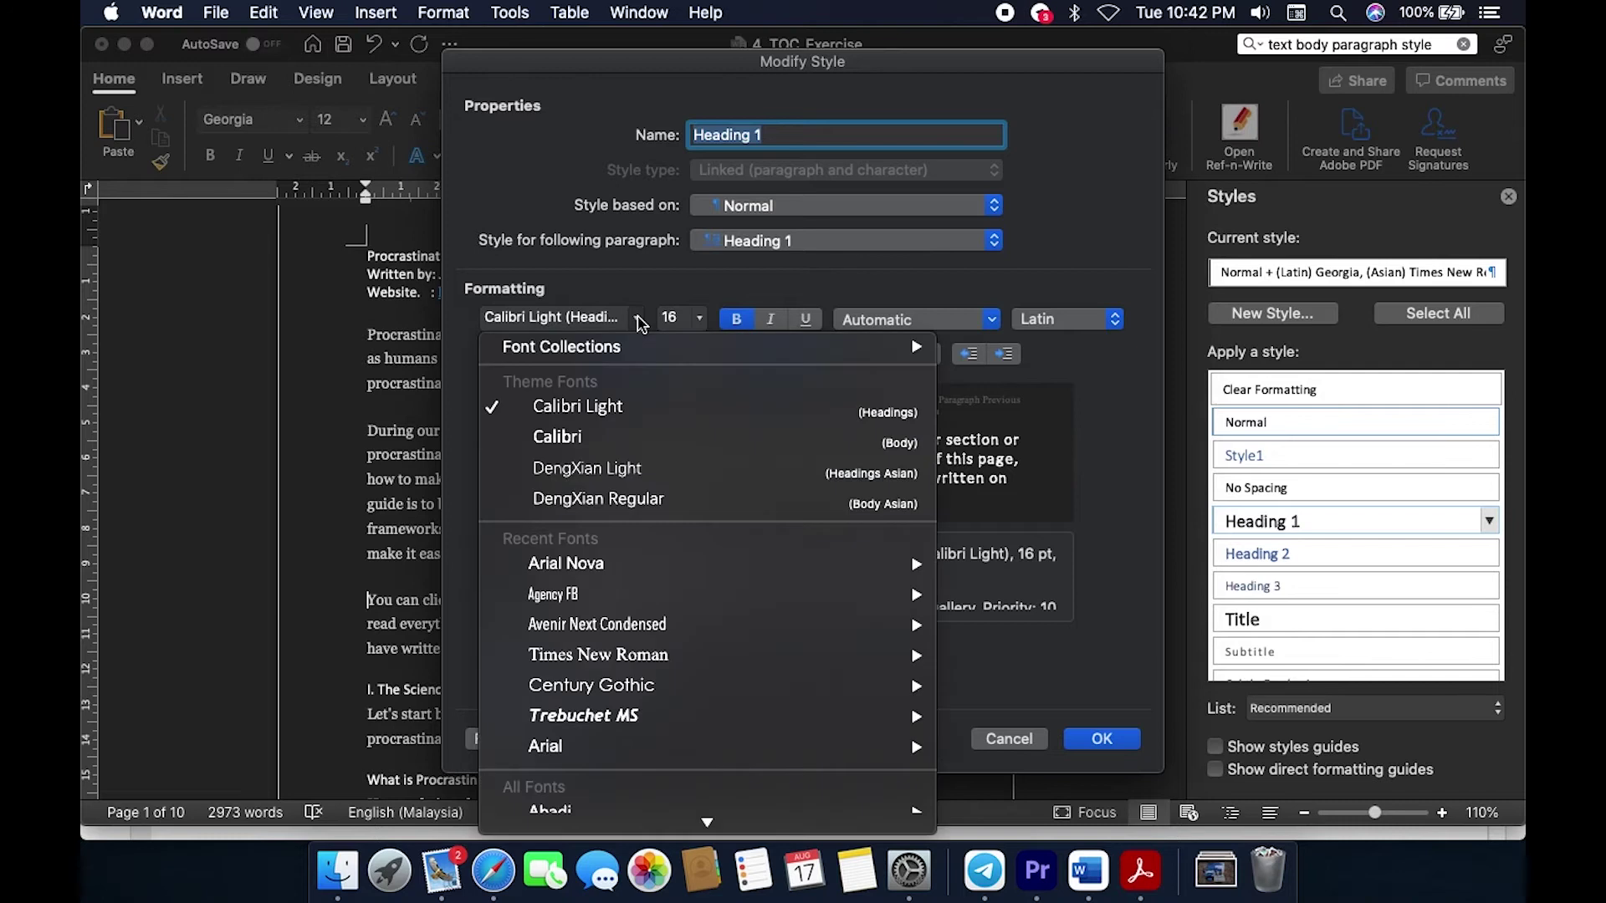
left_click(605, 418)
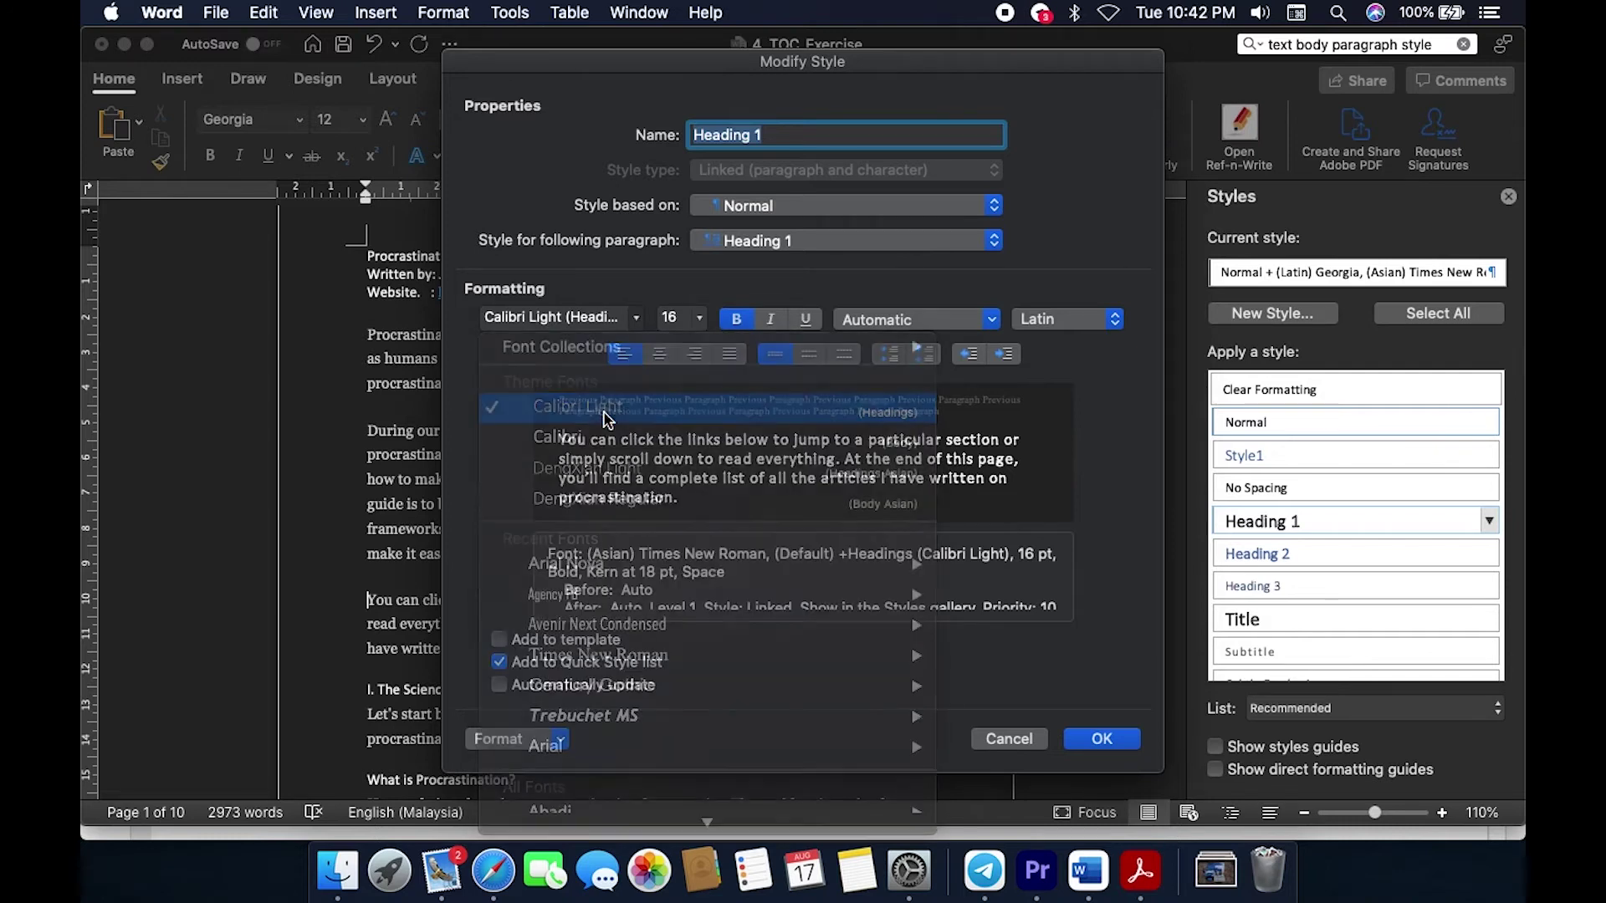
left_click(700, 321)
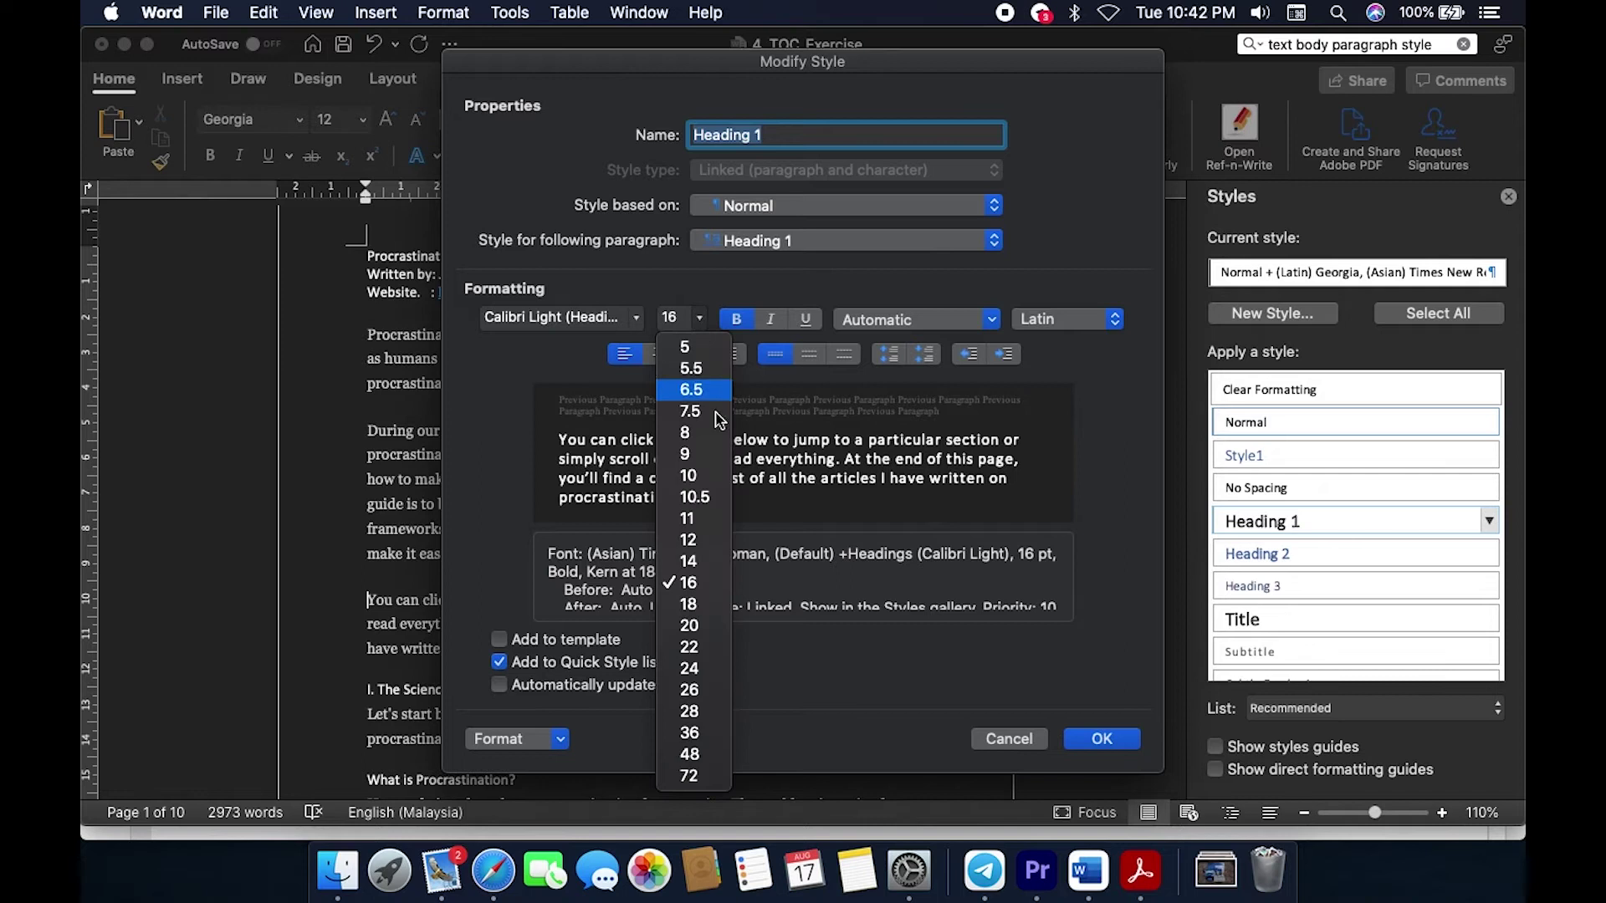
left_click(709, 590)
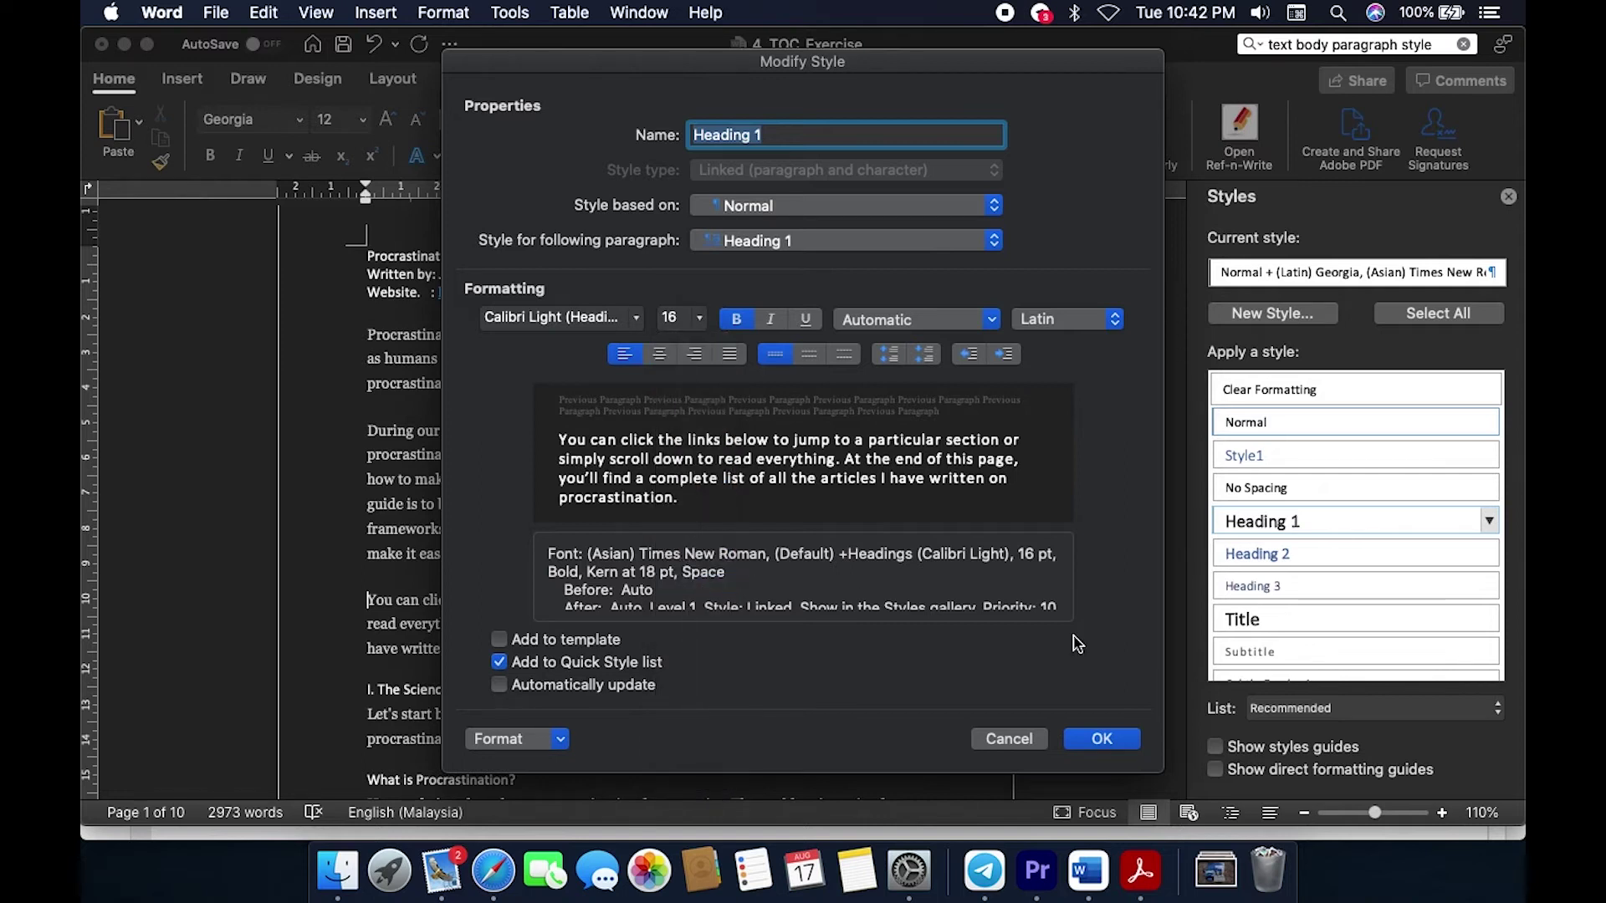
left_click(1116, 745)
left_click(1142, 871)
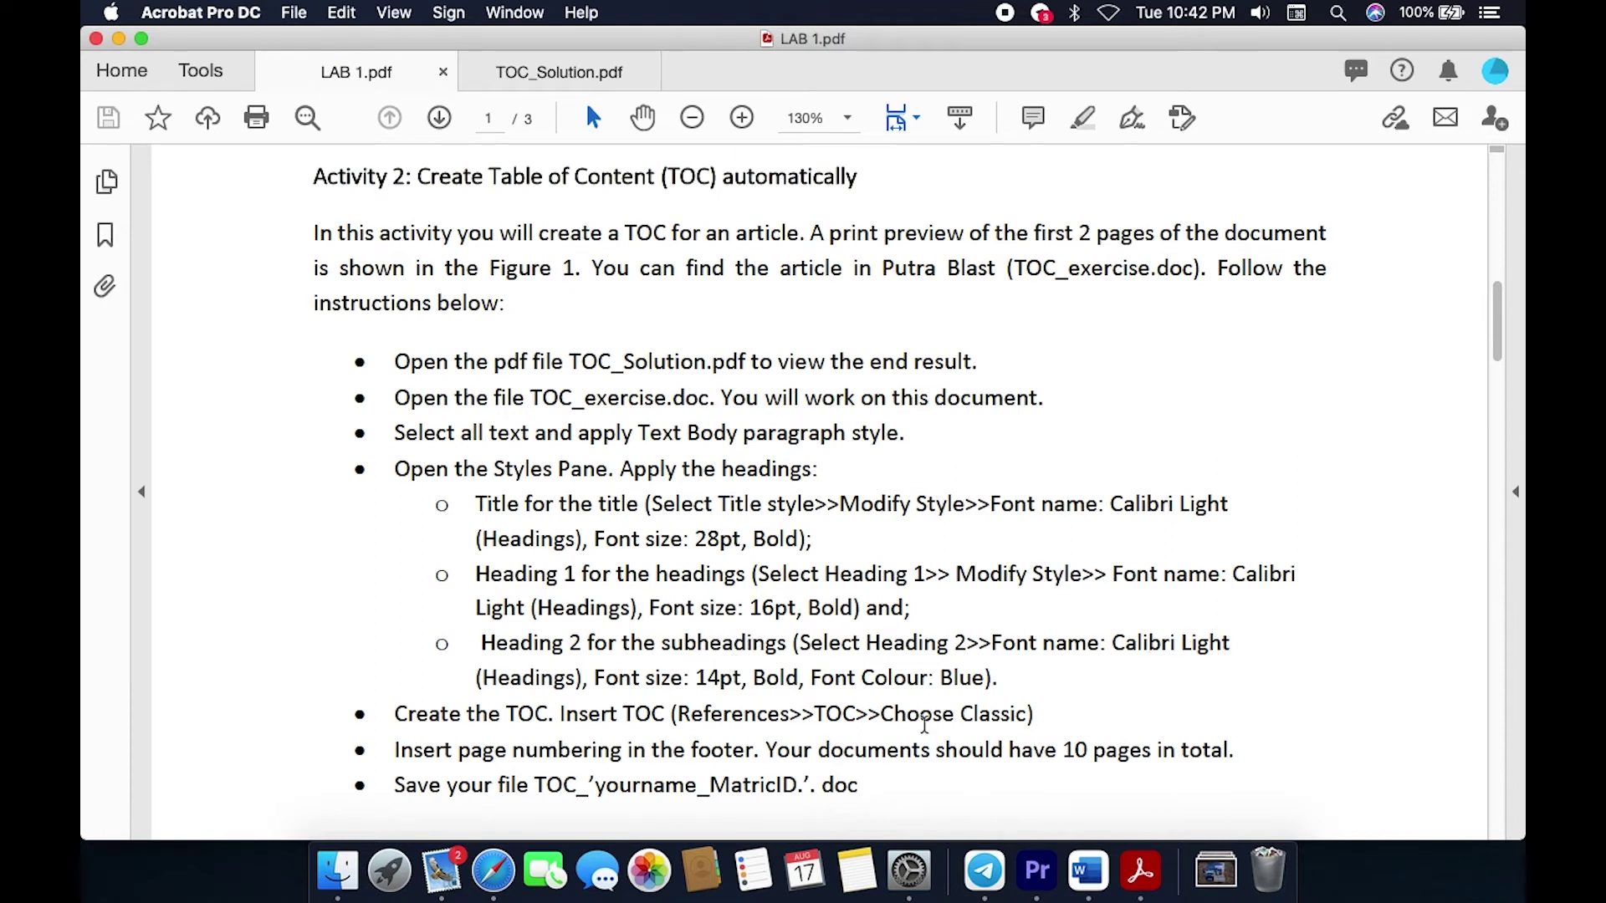
Step: Switch from LAB 1.pdf back to the TOC_Exercise document in Word
left_click(1089, 870)
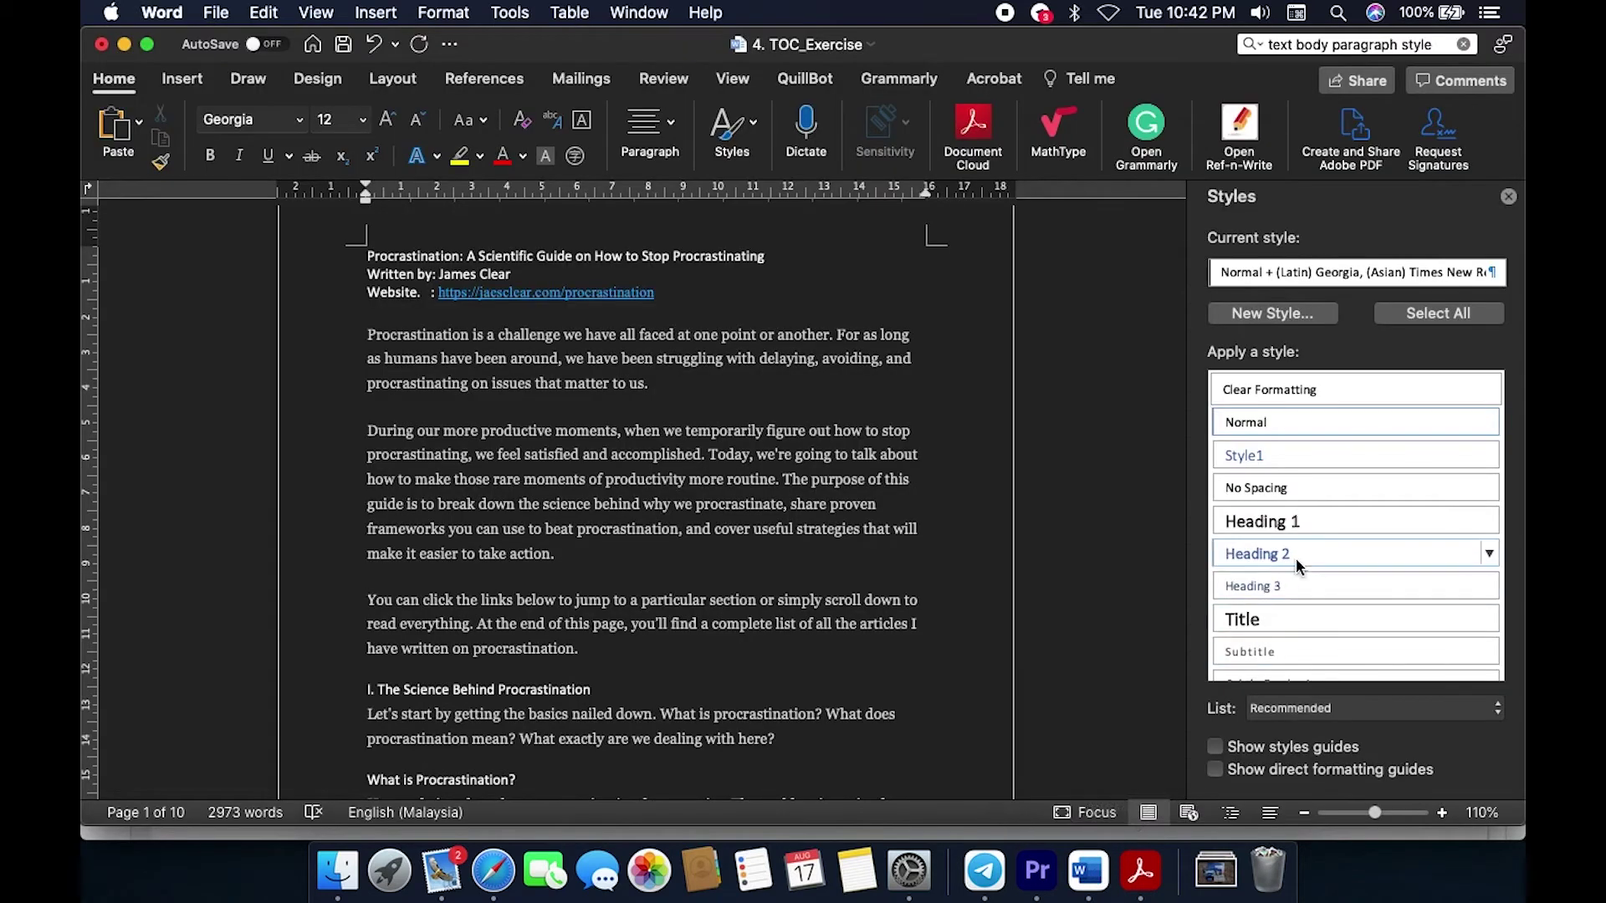
Step: In Heading 2's Modify Style dialog, confirm Calibri Light (Headings), 14 pt, bold, blue
left_click(1488, 554)
left_click(1377, 610)
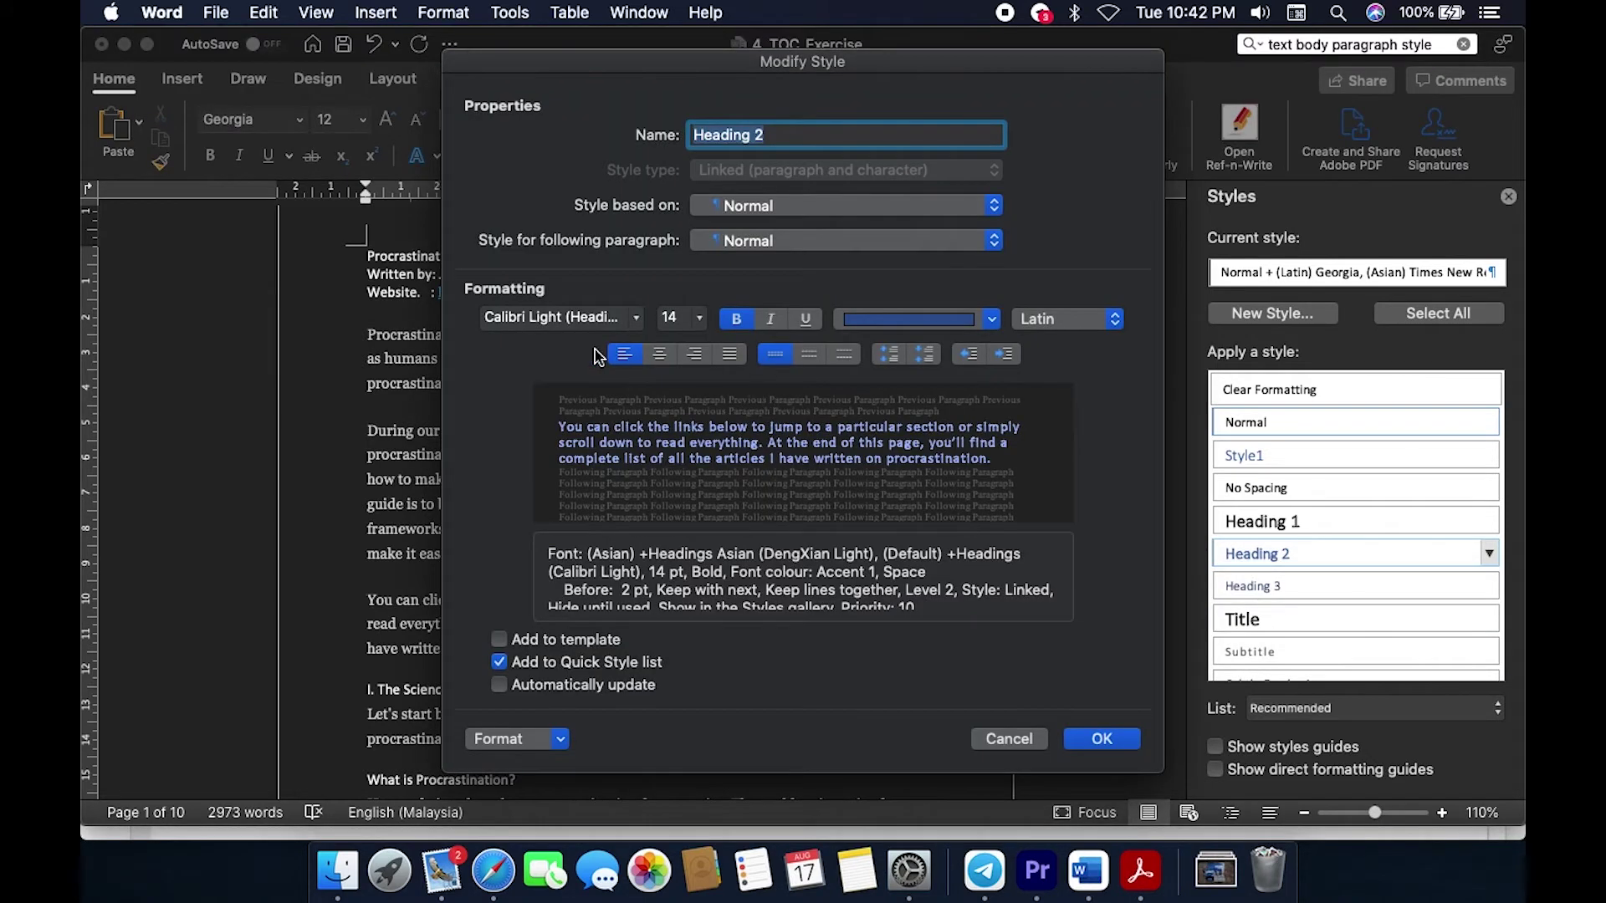
left_click(637, 319)
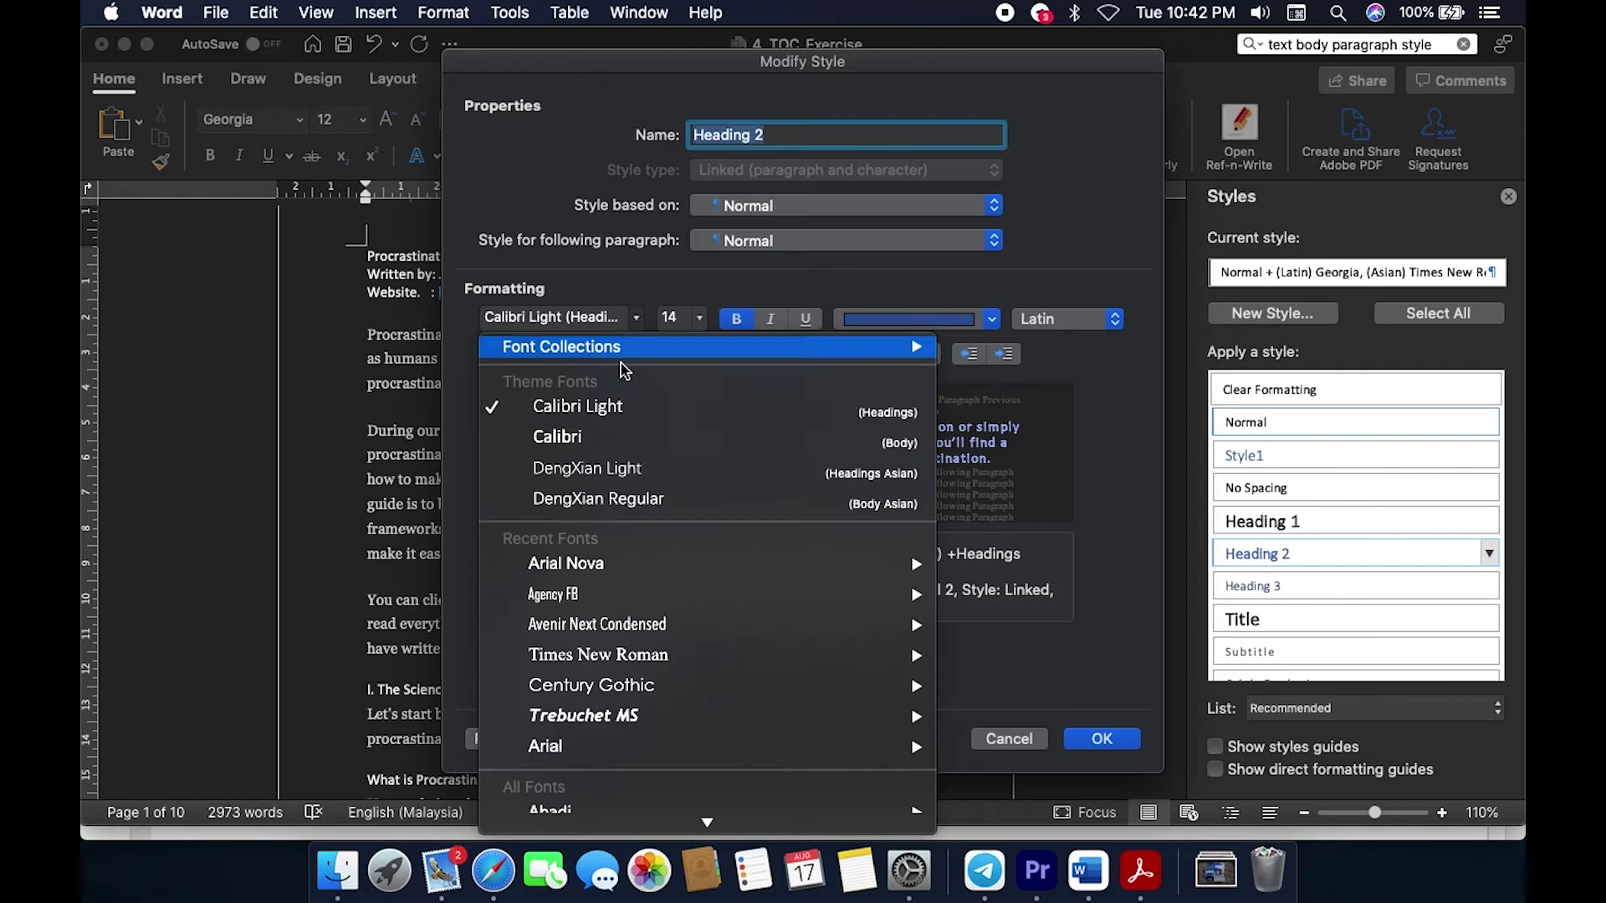
left_click(624, 410)
left_click(700, 319)
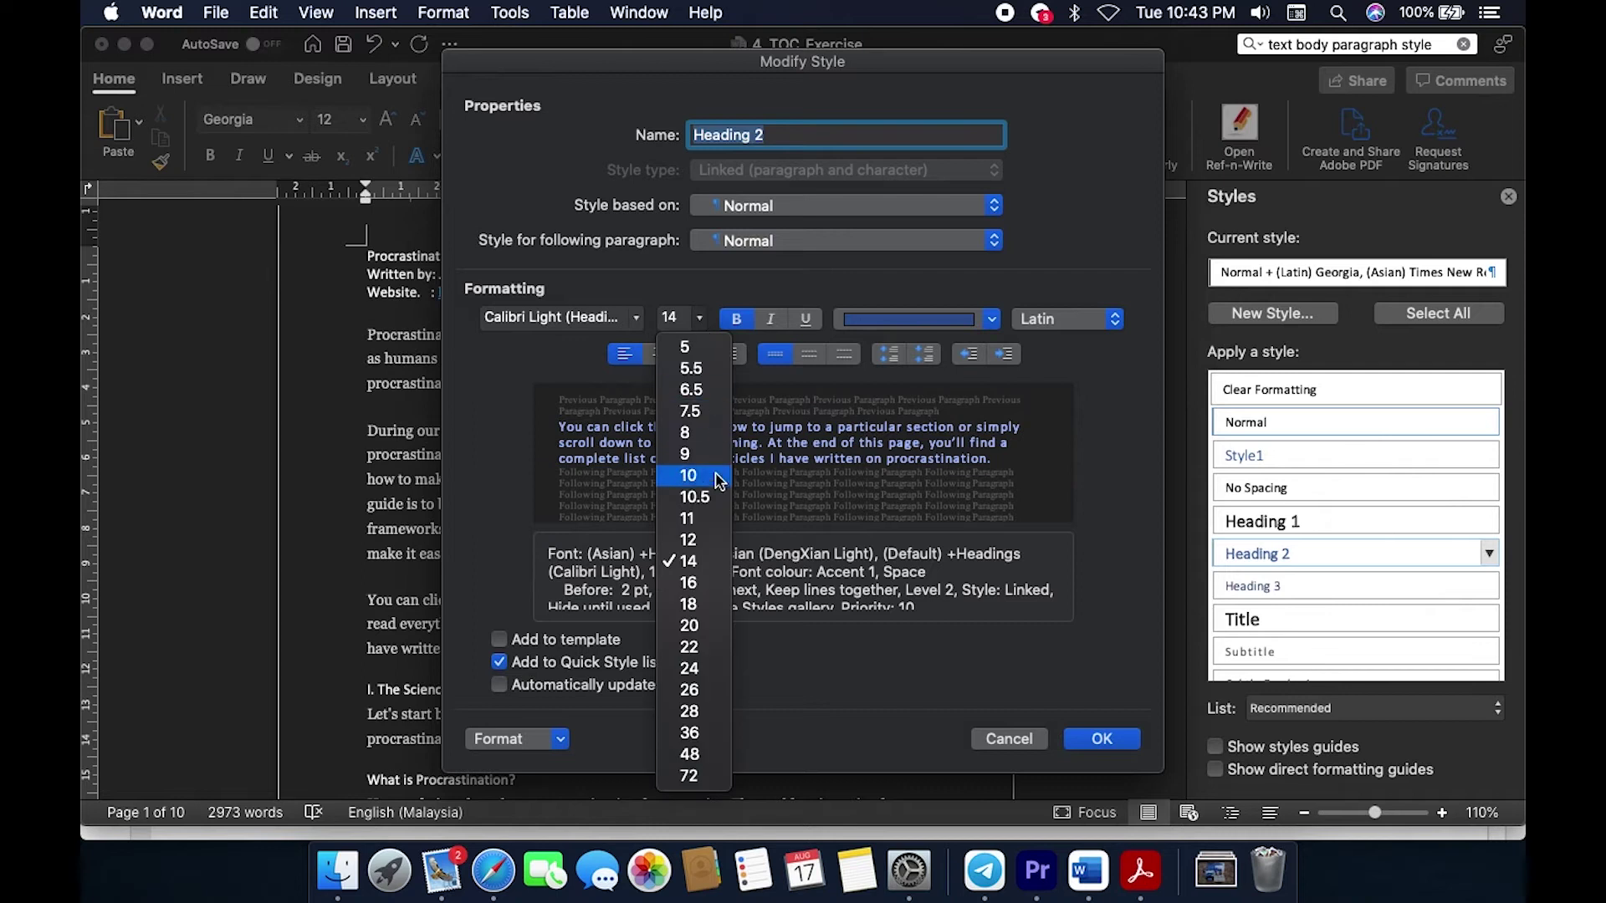
left_click(701, 566)
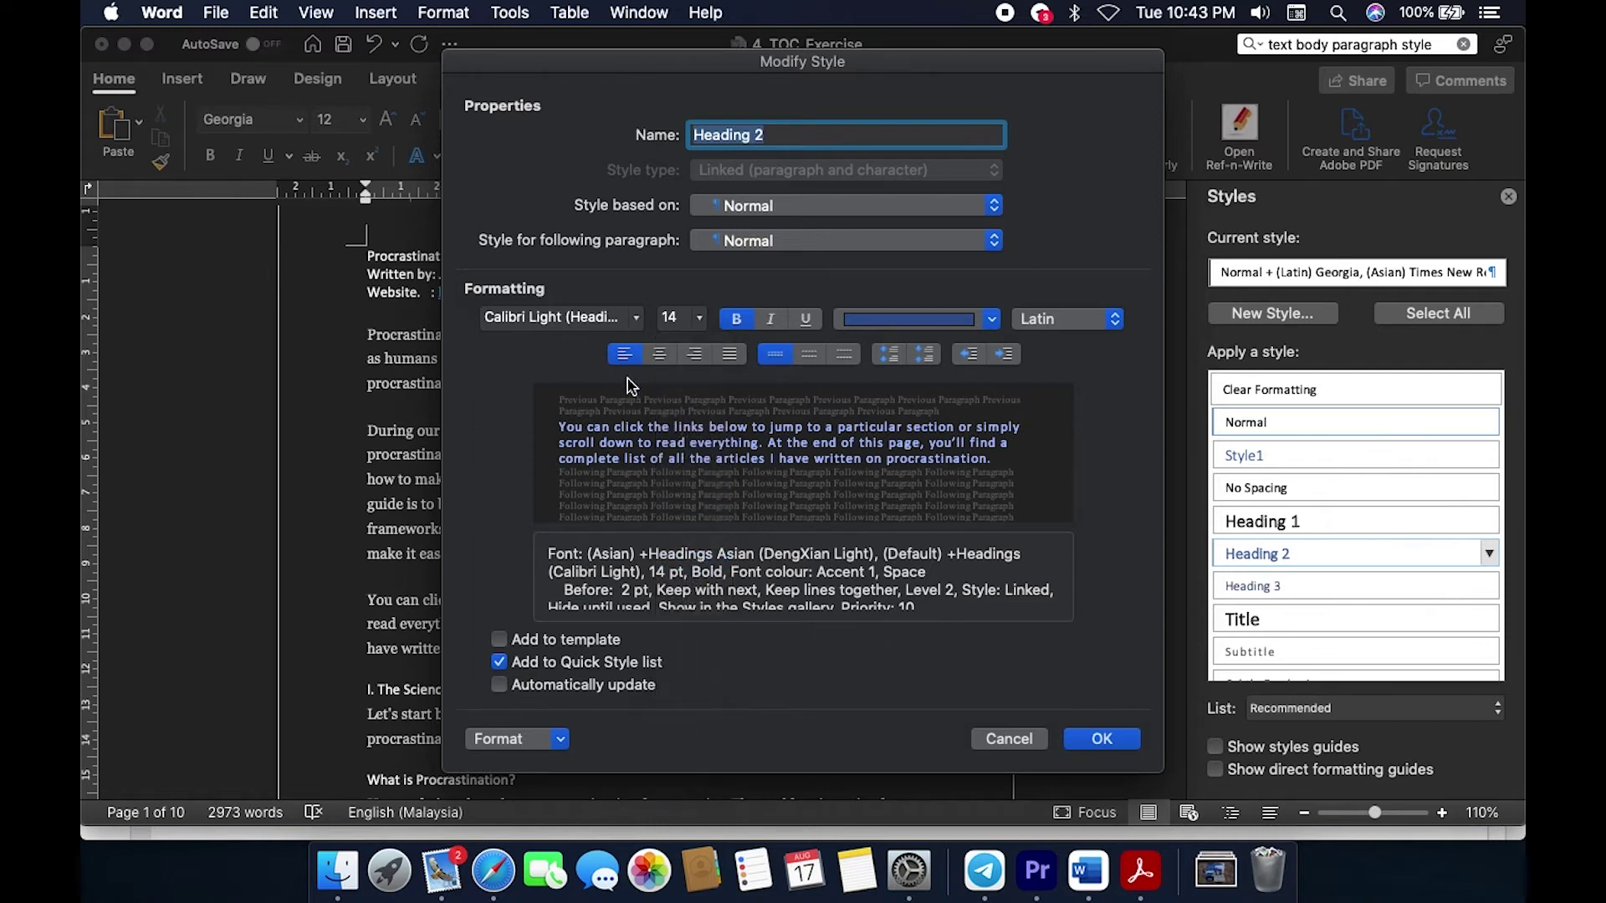
left_click(1101, 740)
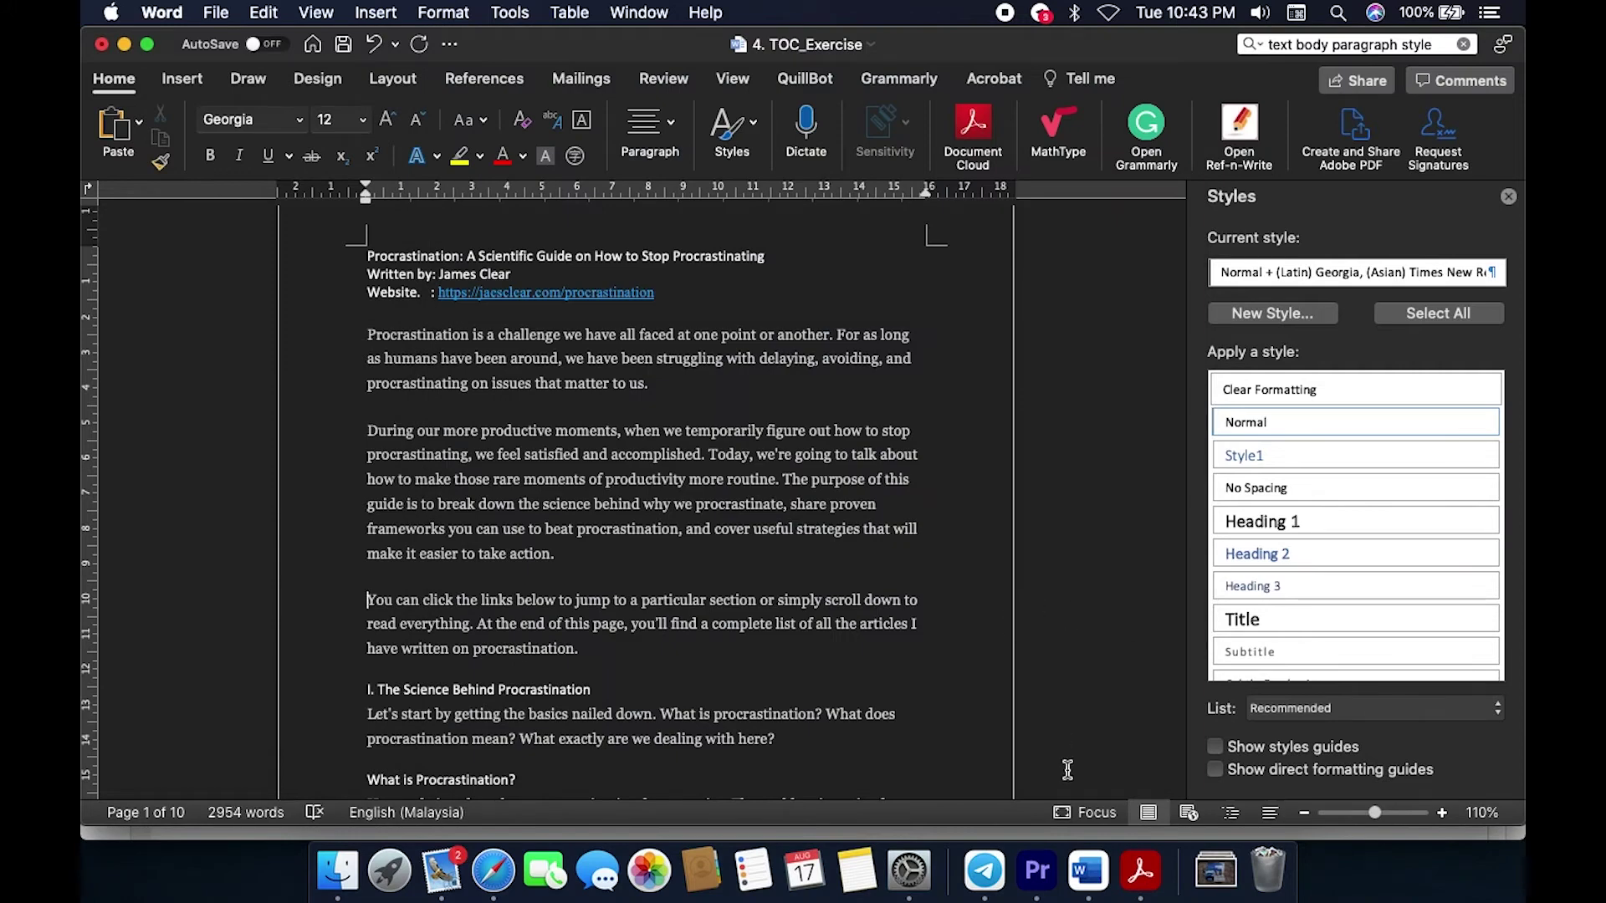
Step: Inspect the title in TOC_Solution.pdf in Acrobat, then go back to the Word article
left_click(1150, 888)
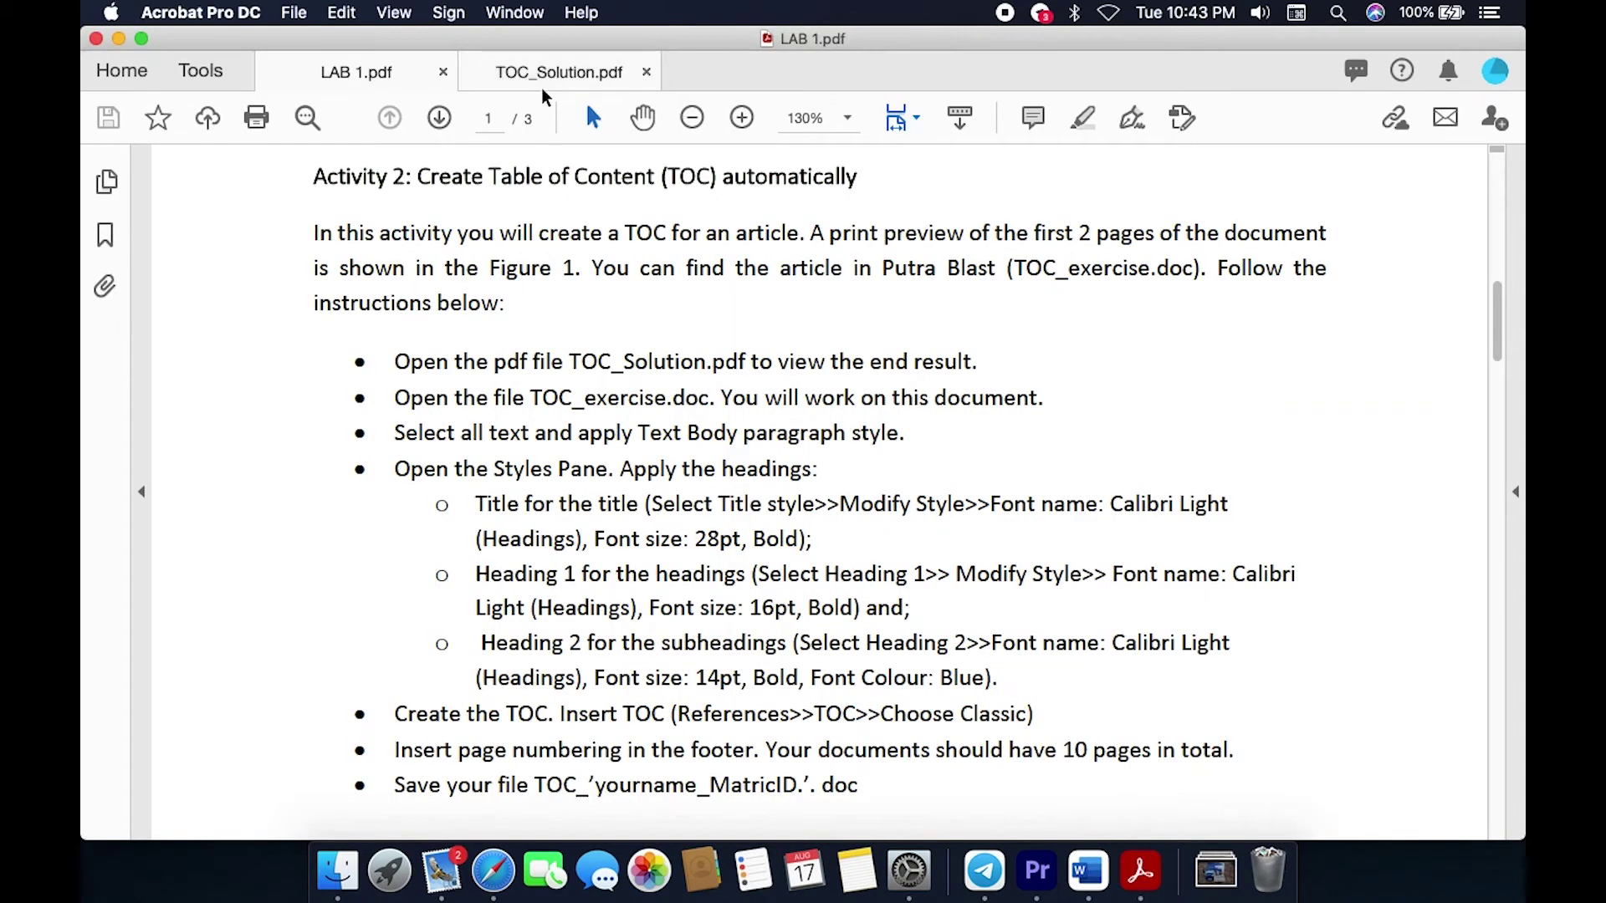
left_click(557, 83)
scroll(508, 408, "up", 5)
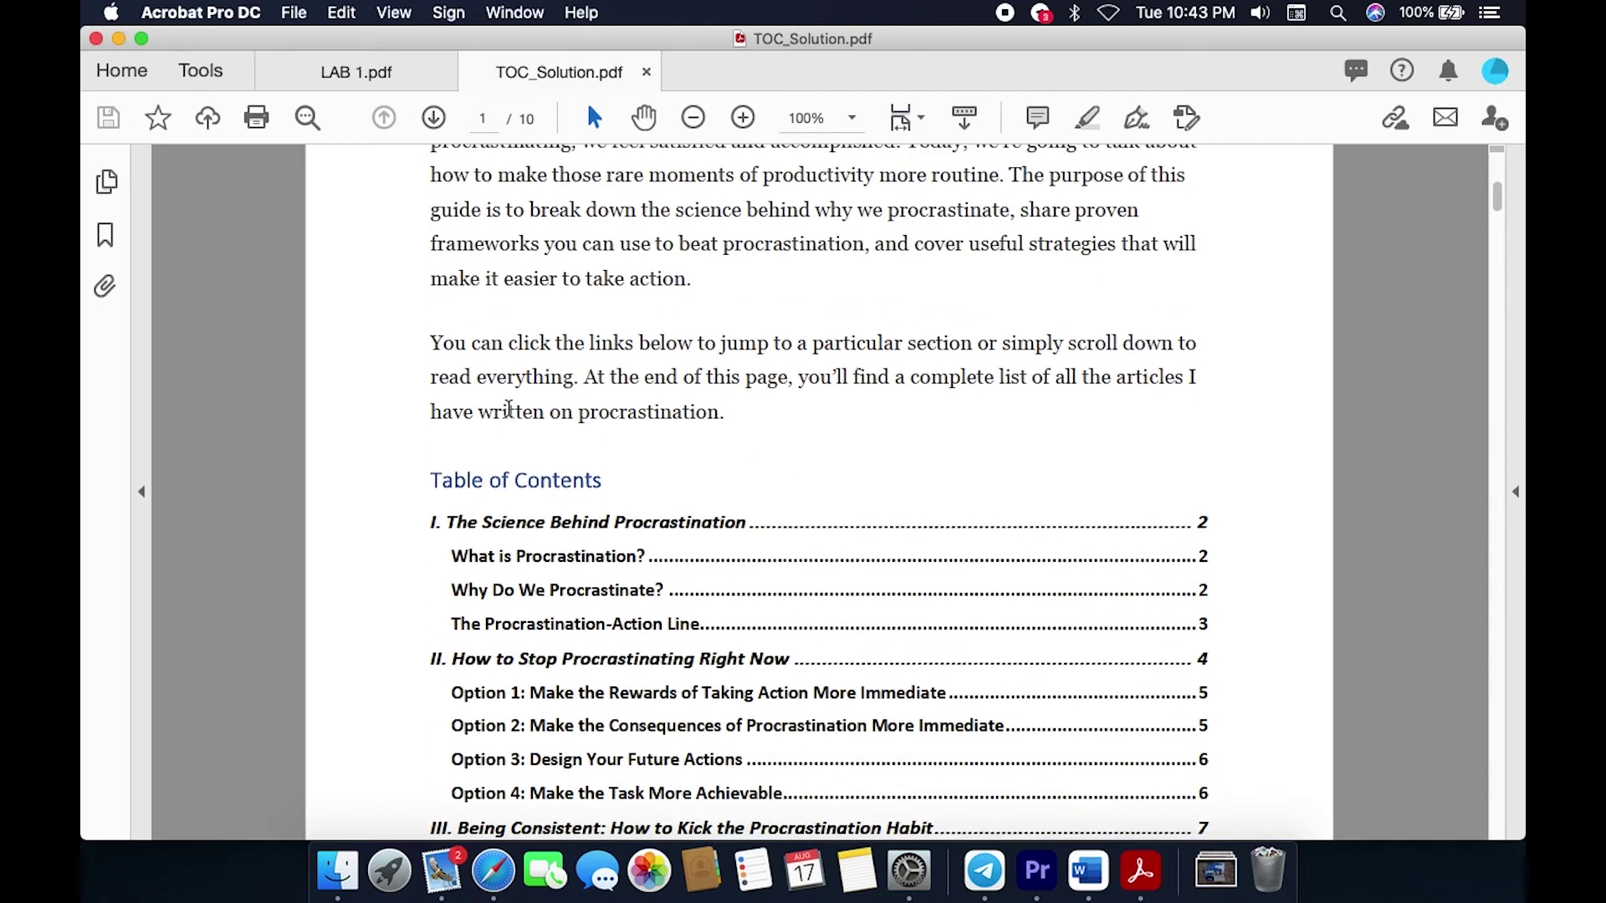
scroll(509, 408, "up", 3)
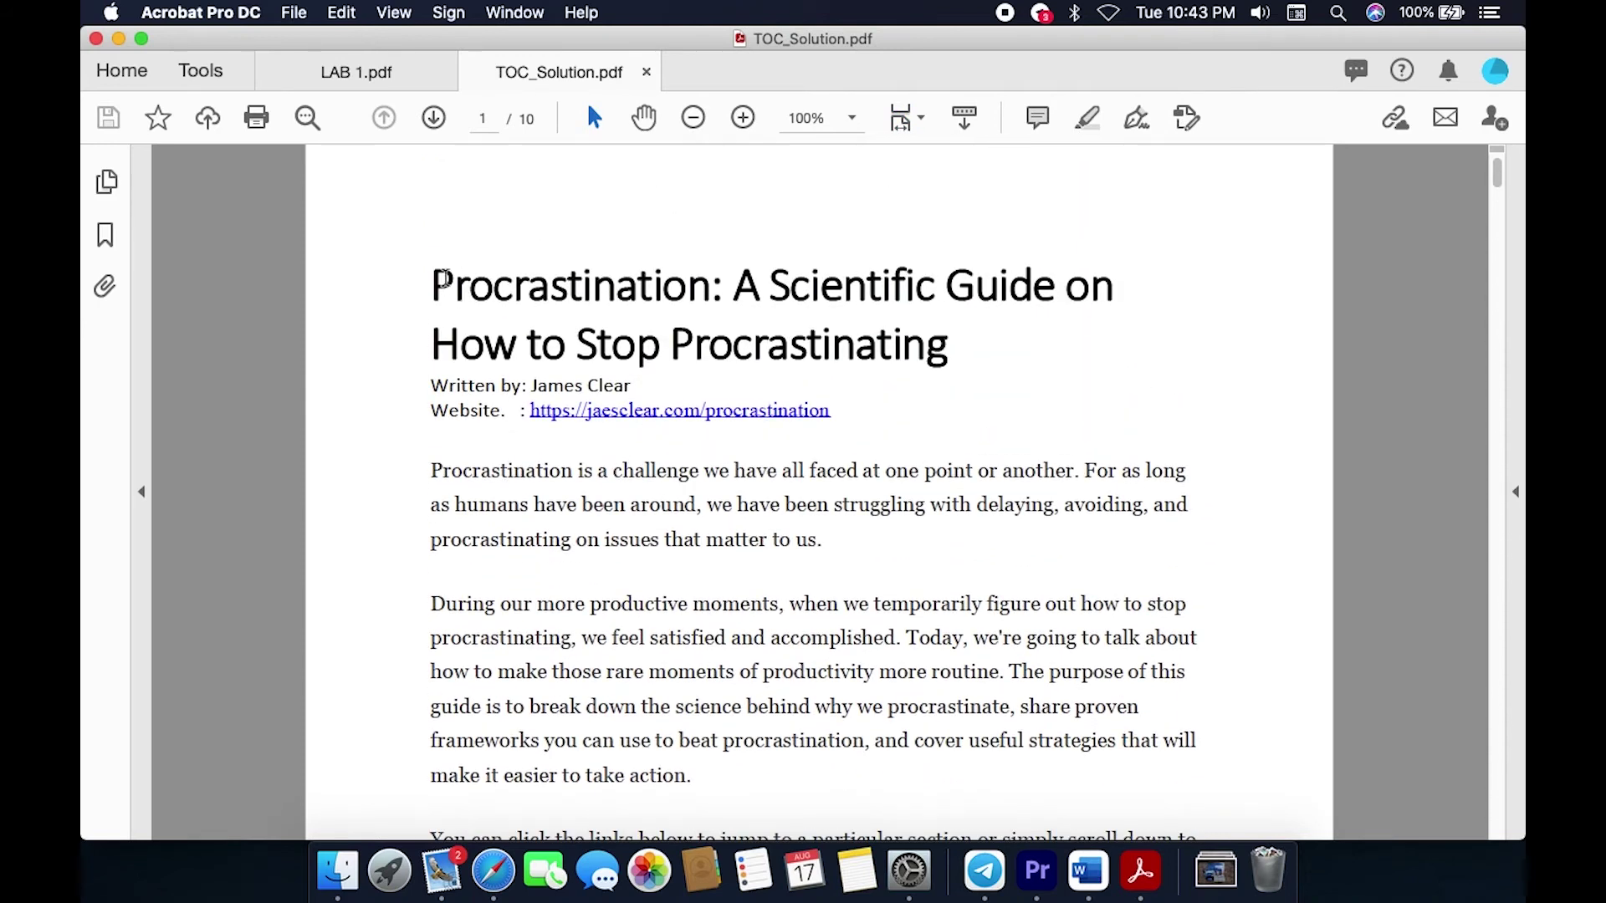
left_click_drag(434, 284, 949, 347)
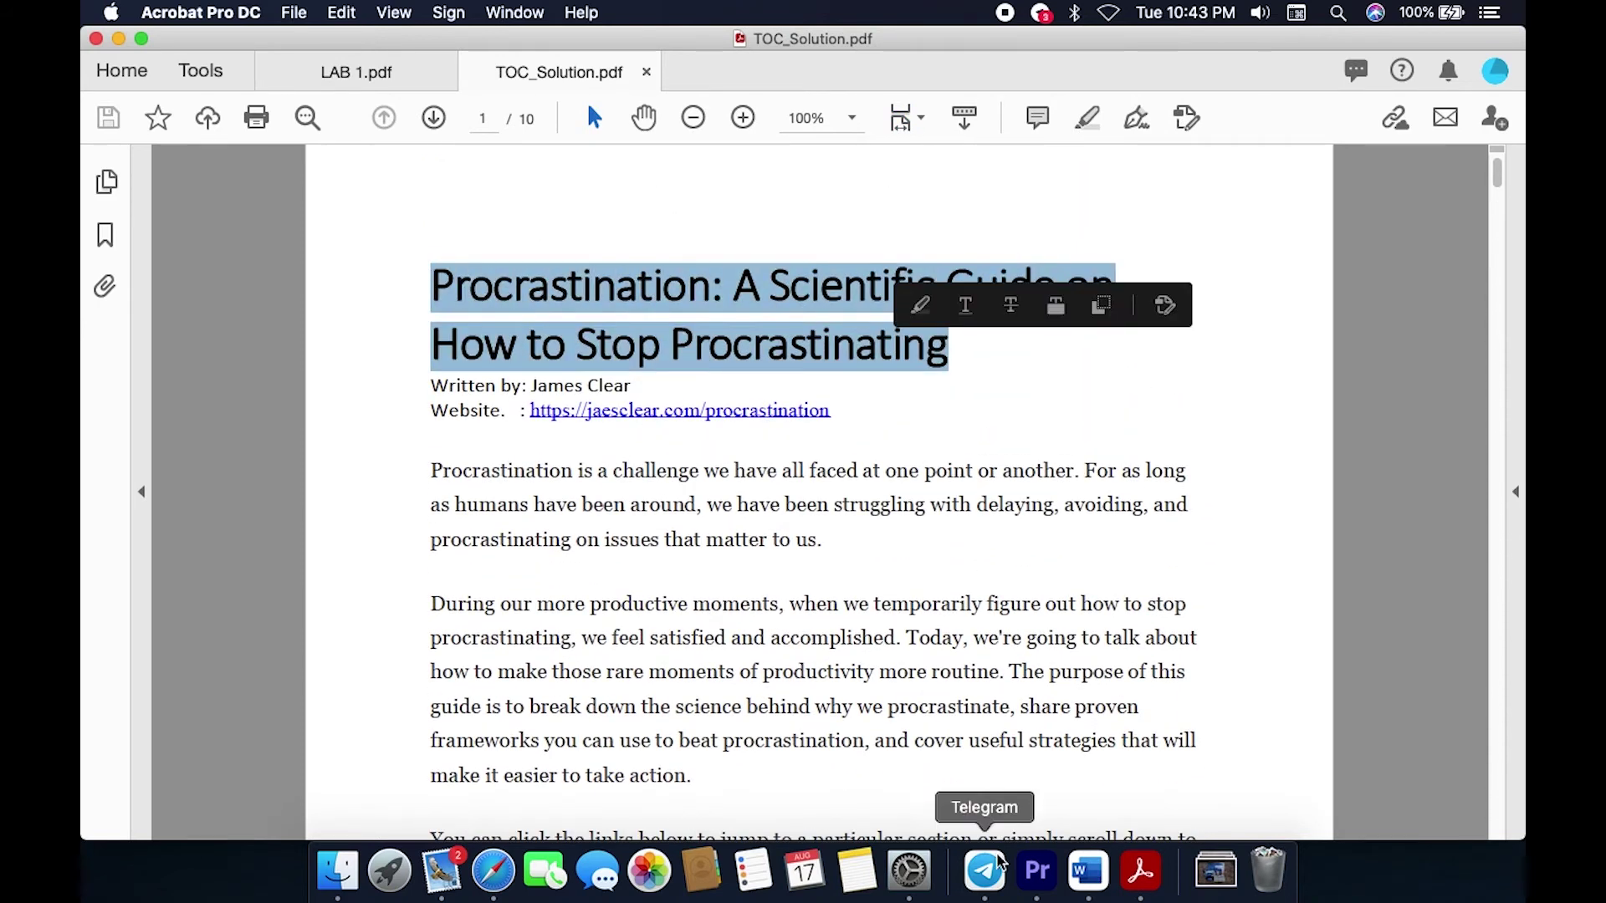
left_click(1089, 873)
scroll(403, 312, "up", 2)
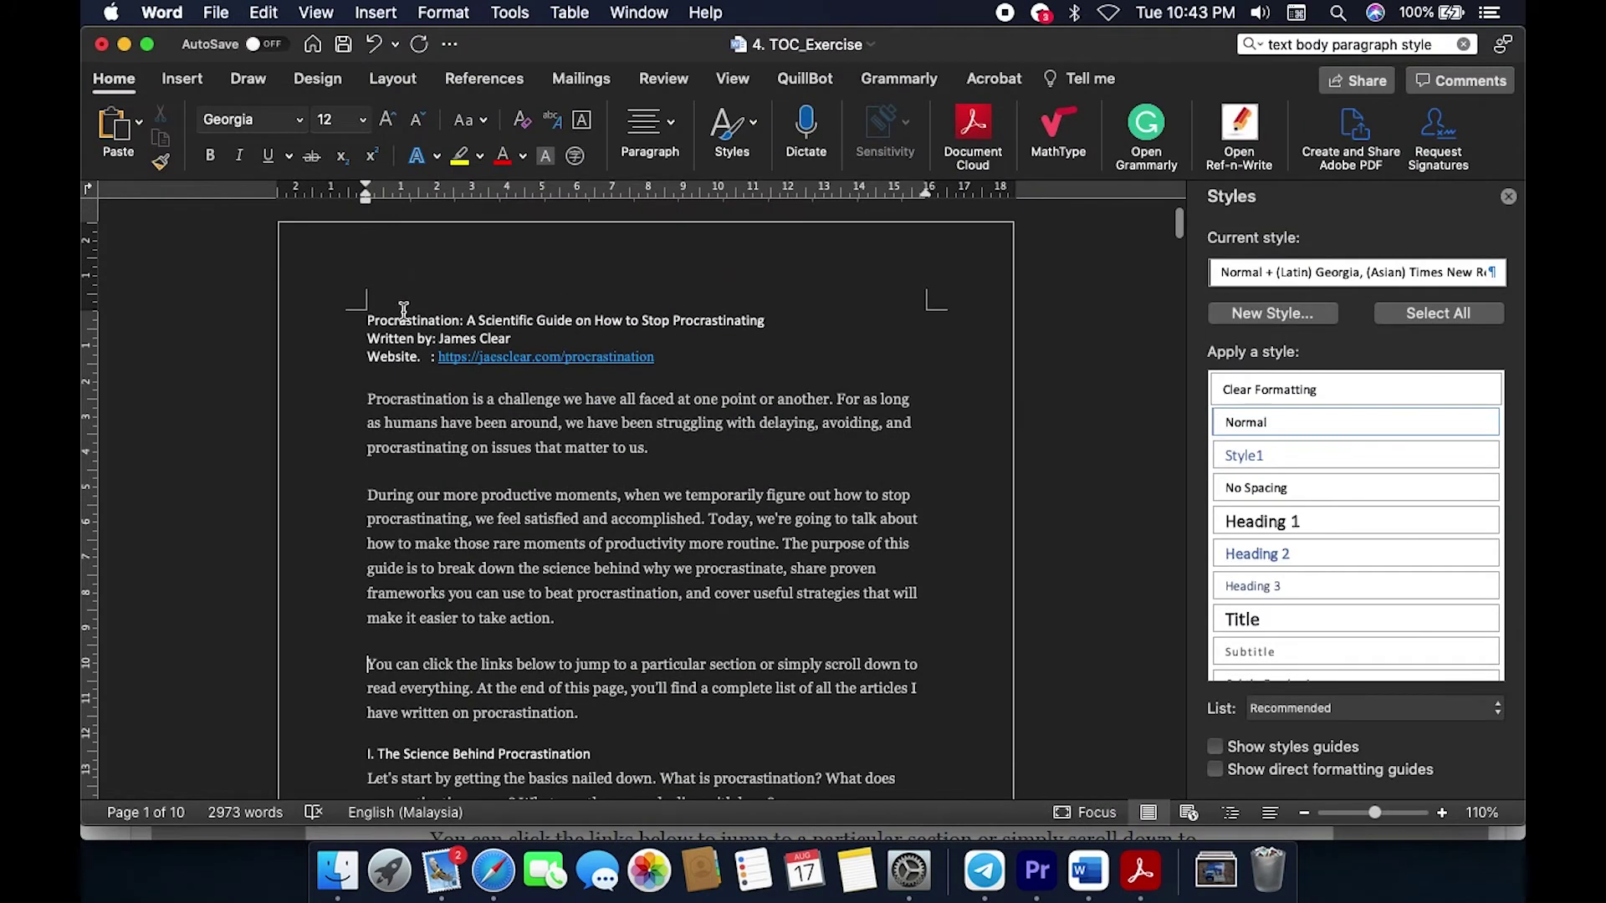
Step: Apply the Title style to the article's first two lines, the title and byline
left_click_drag(370, 320, 506, 338)
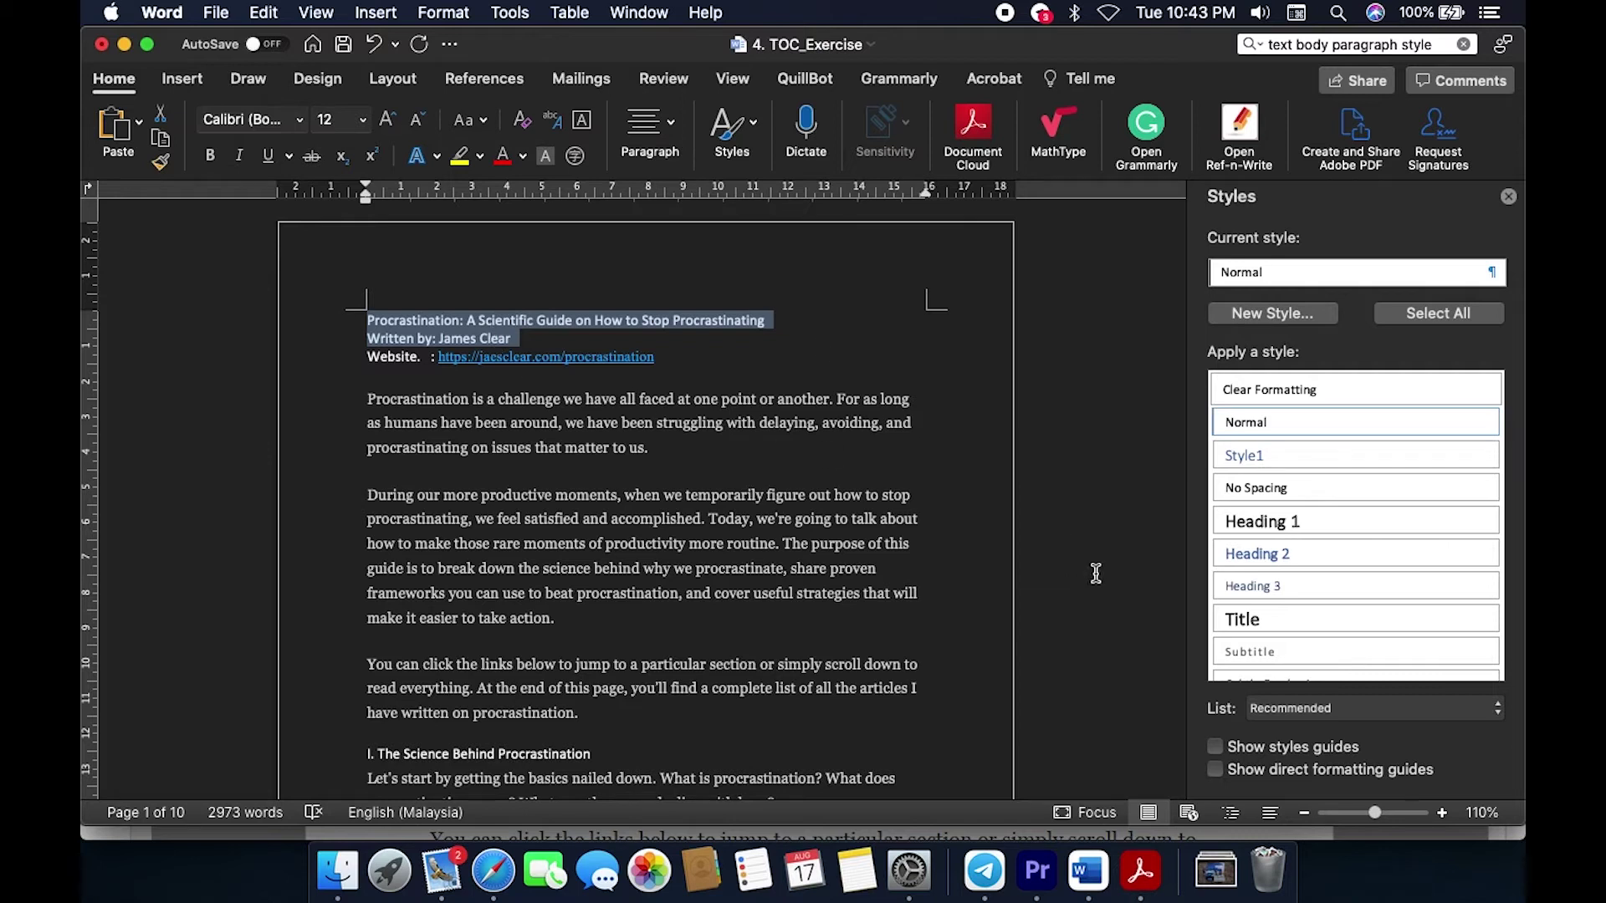
left_click(1281, 618)
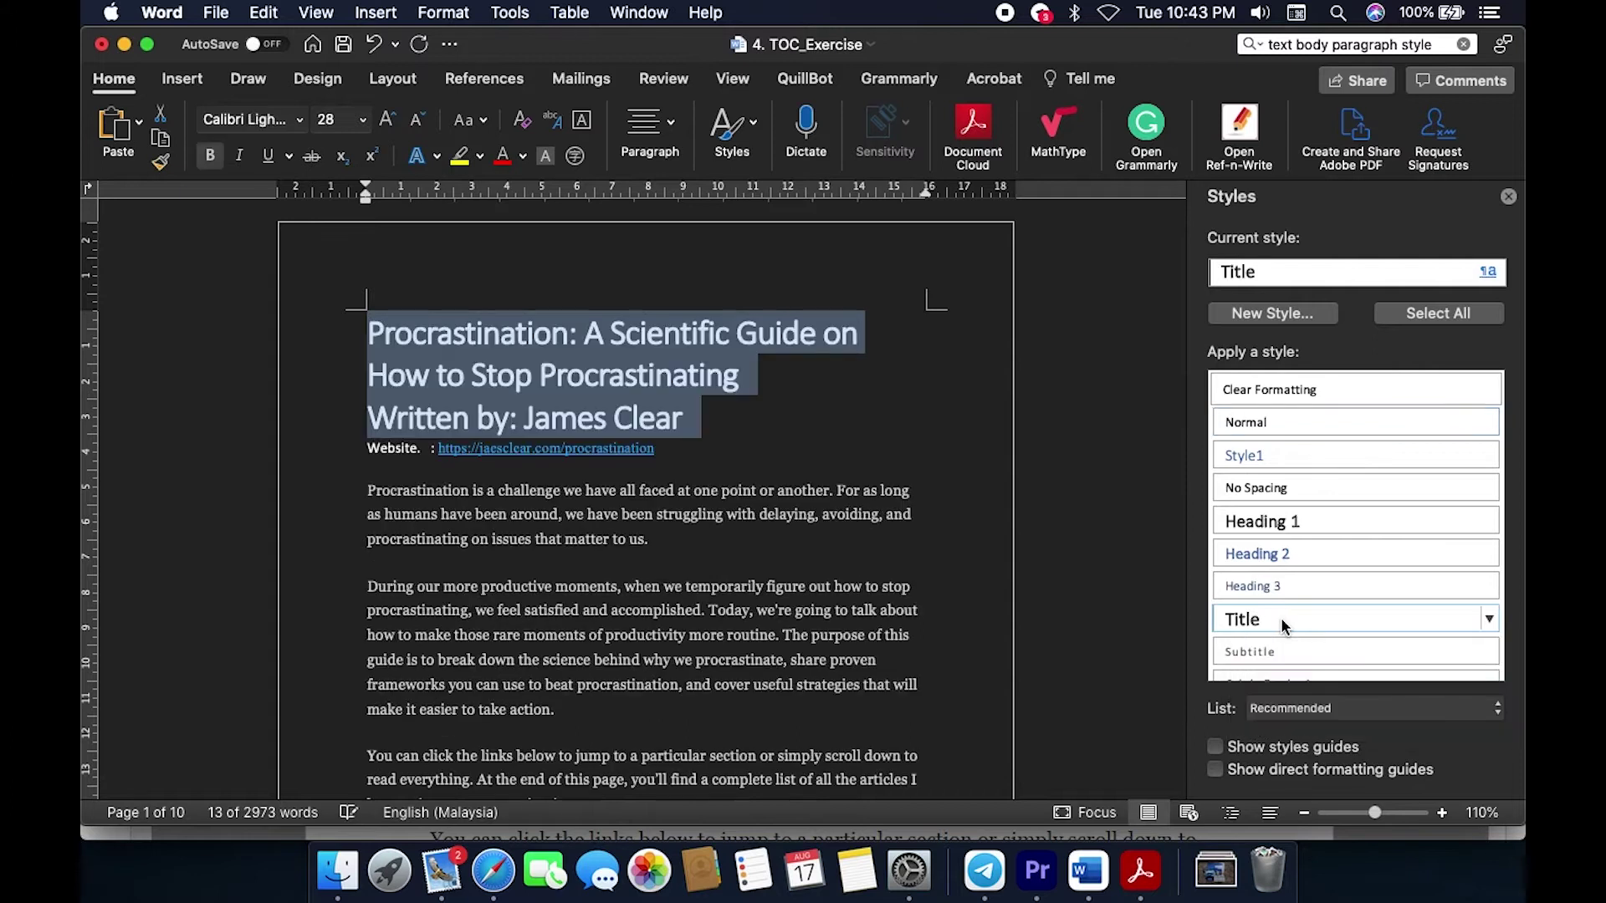
scroll(876, 593, "down", 7)
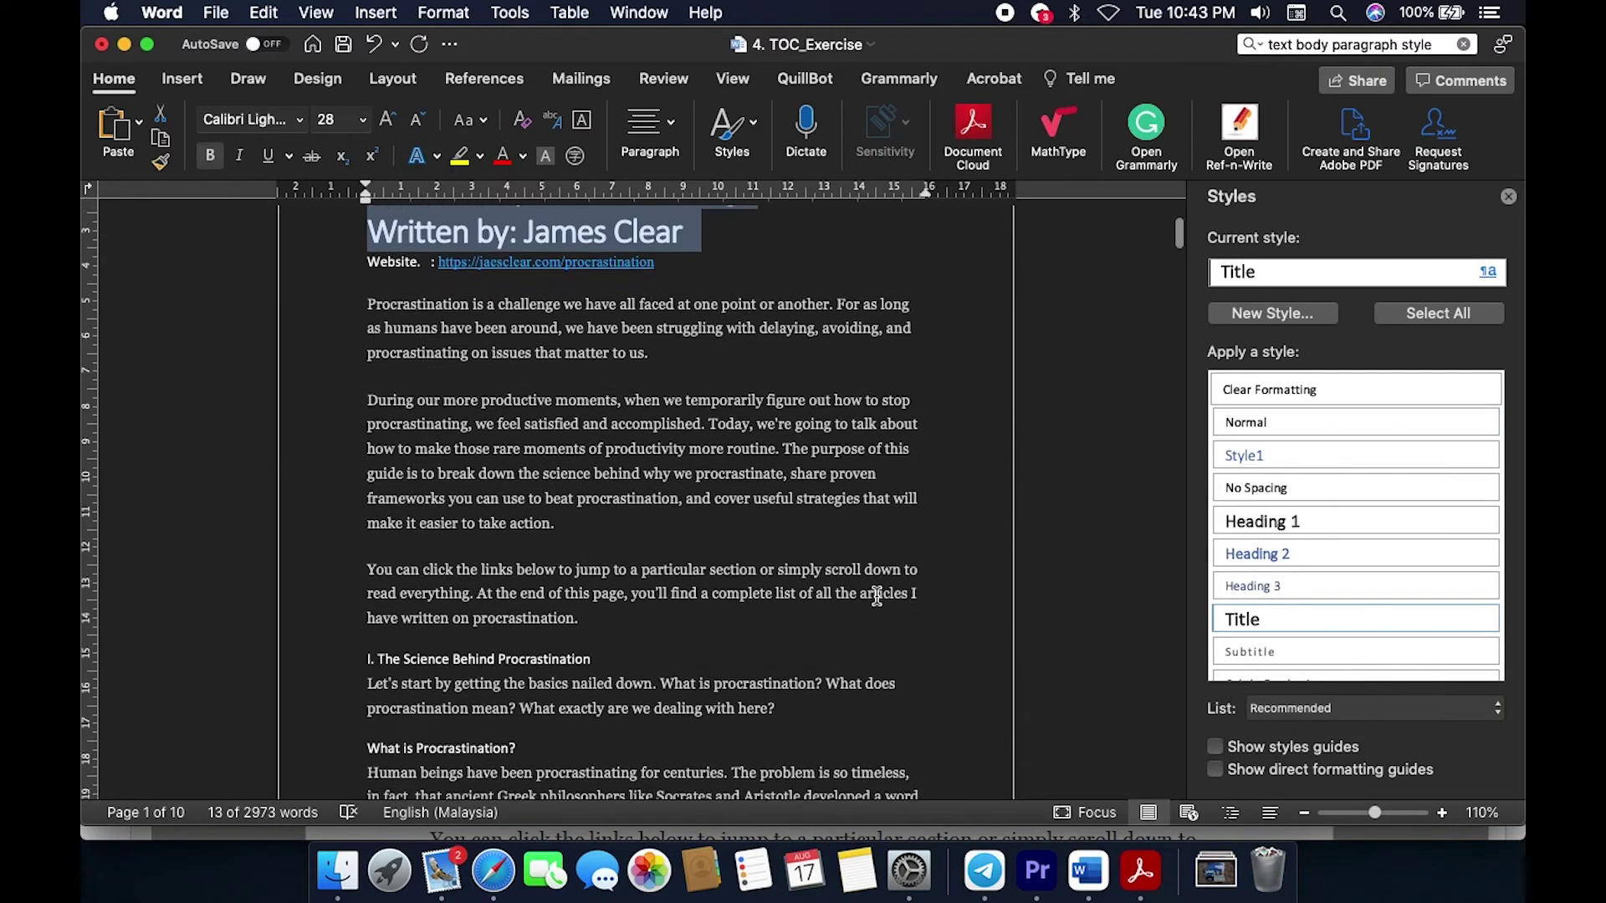
left_click(1141, 871)
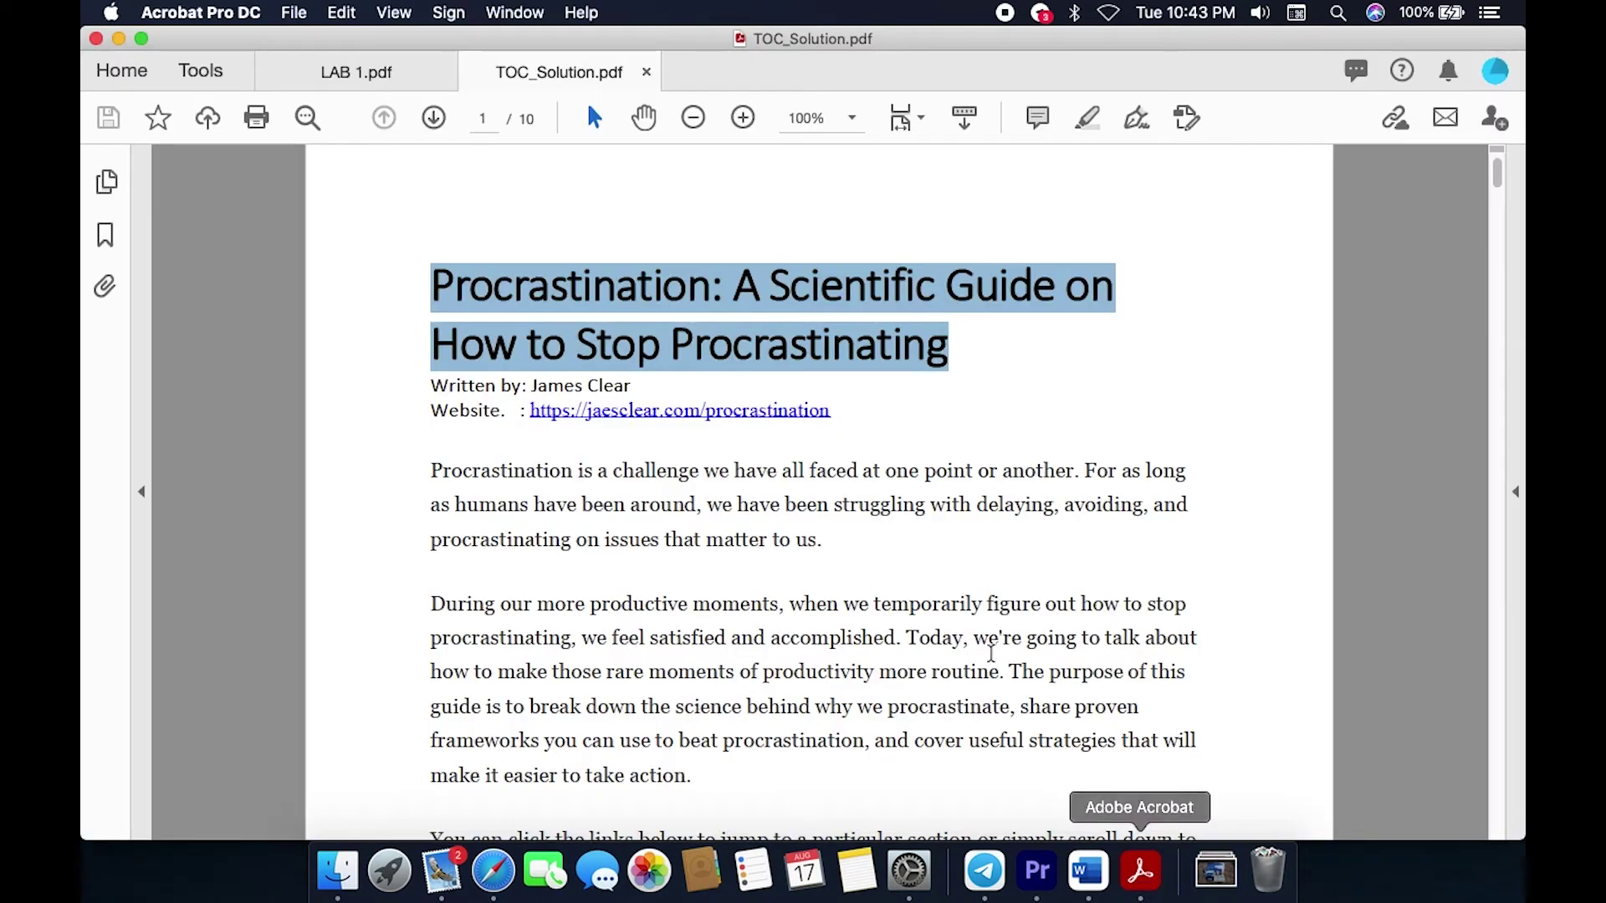
Step: Check the section entries in TOC_Solution.pdf's table of contents, then go back to Word
scroll(785, 630, "down", 3)
scroll(785, 631, "down", 6)
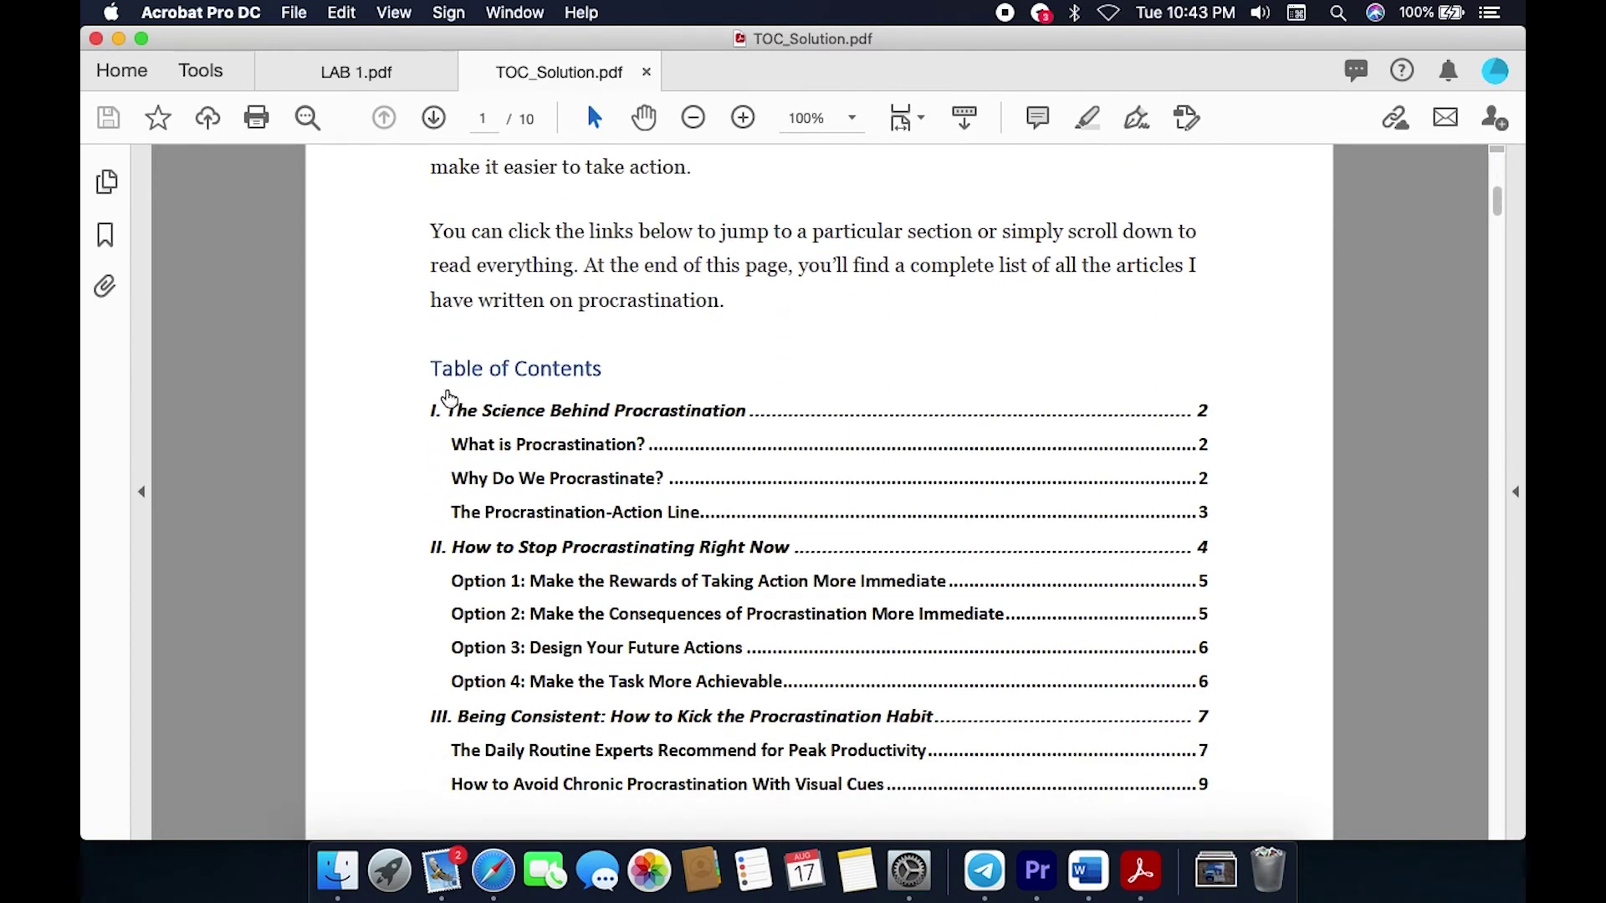
left_click_drag(452, 416, 745, 415)
left_click_drag(451, 444, 638, 444)
scroll(758, 622, "down", 1)
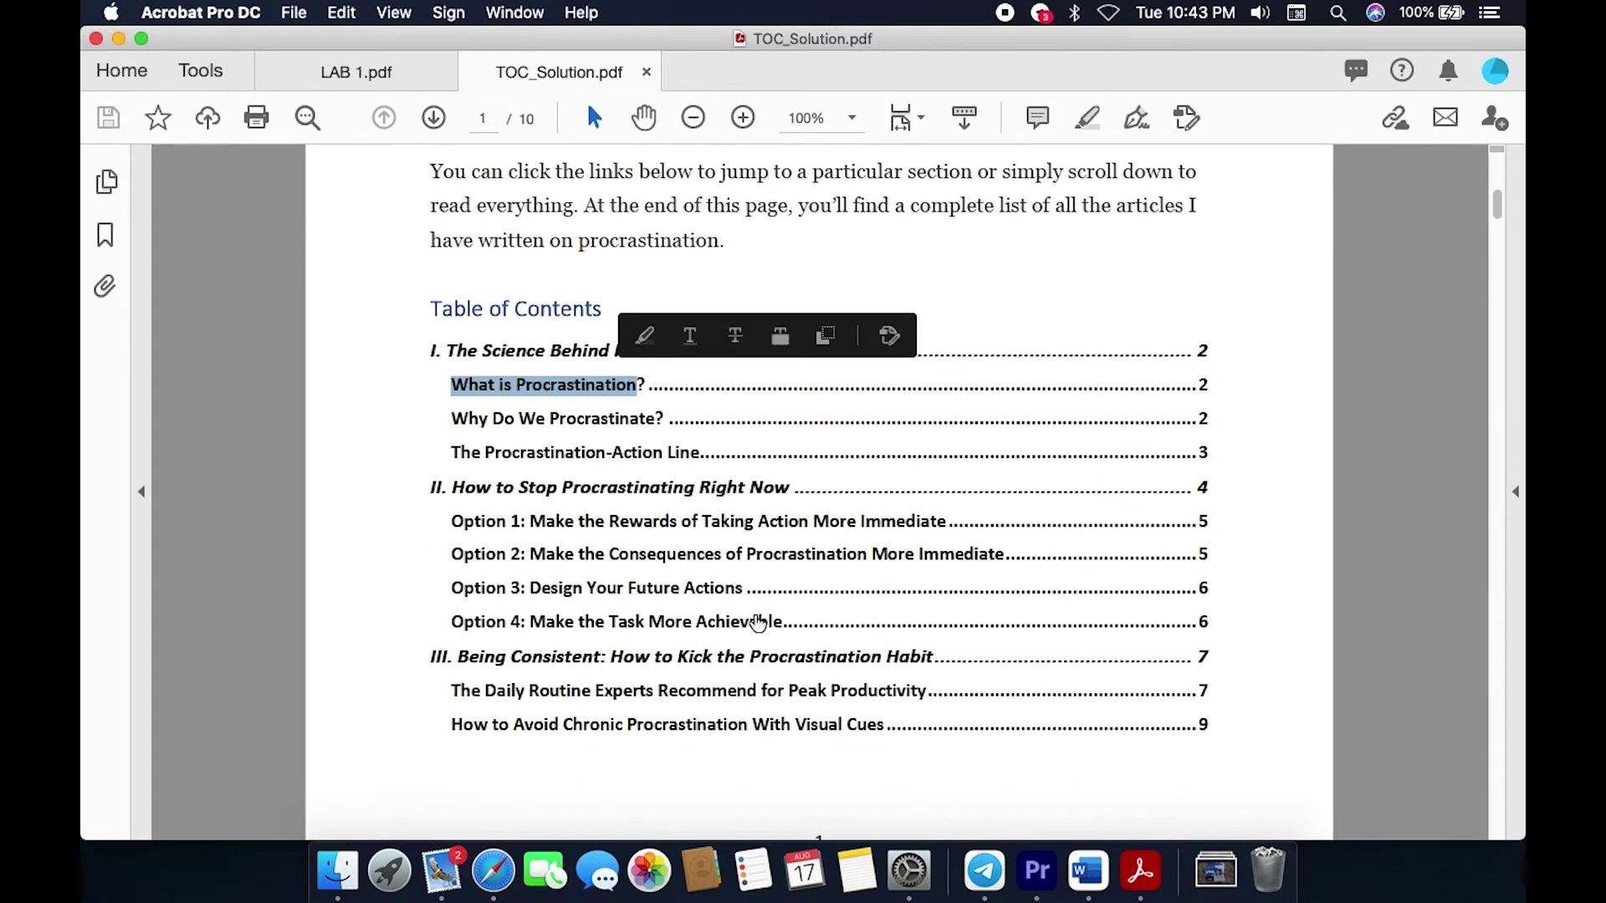
left_click(1087, 870)
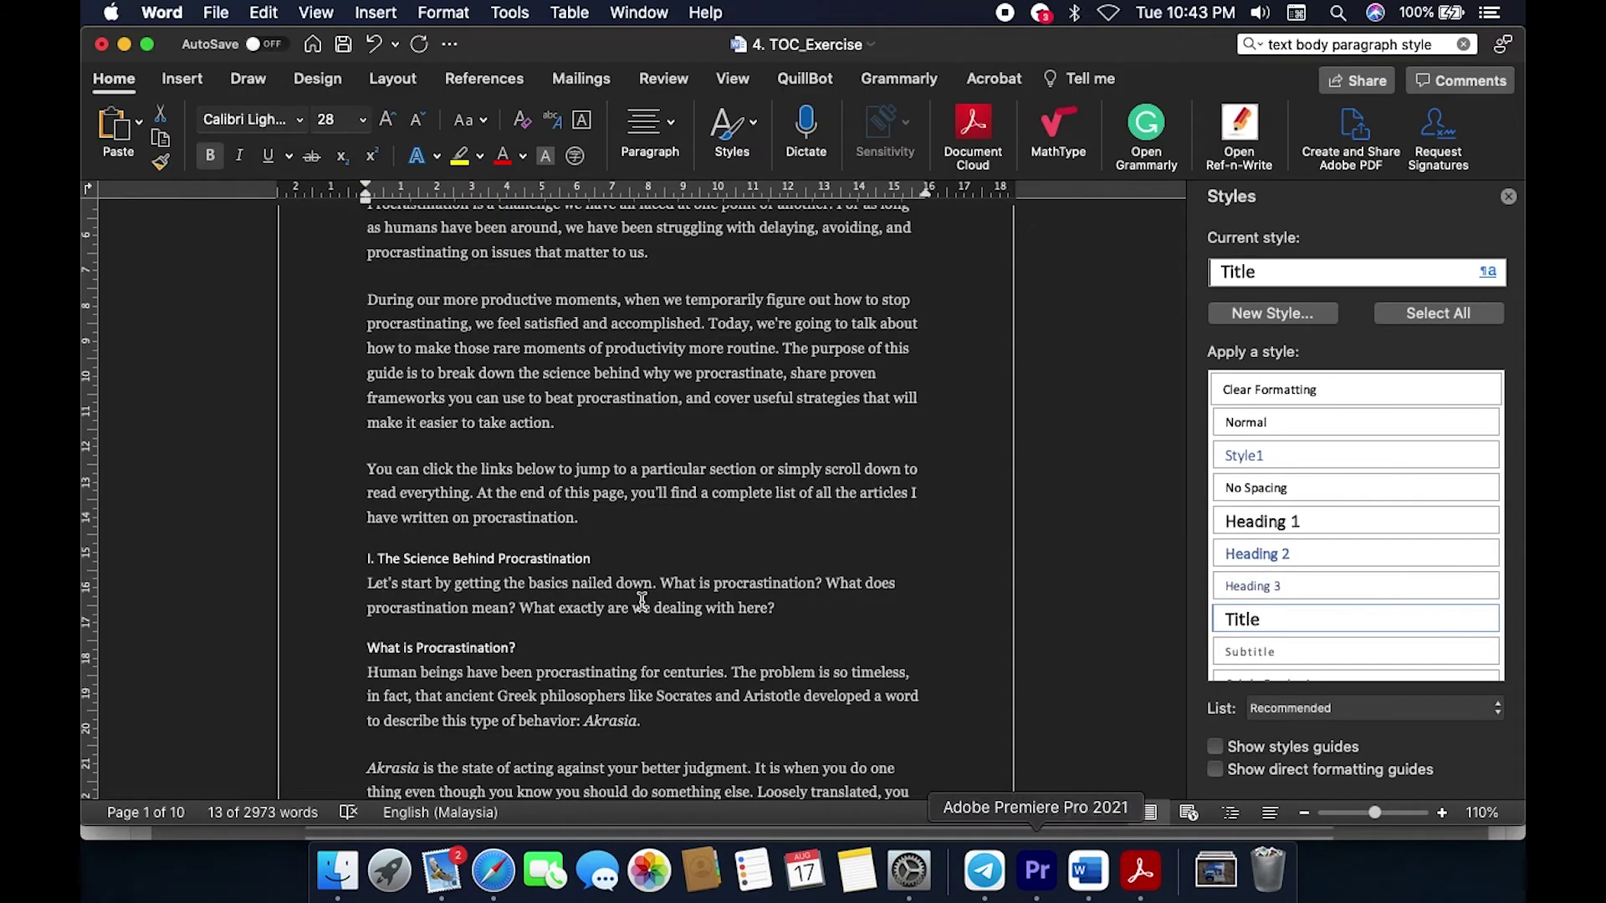
Step: Apply Heading 1 to 'I. The Science Behind Procrastination' and 'II. How to Stop Procrastinating Right Now'
scroll(384, 559, "up", 1)
scroll(376, 562, "down", 1)
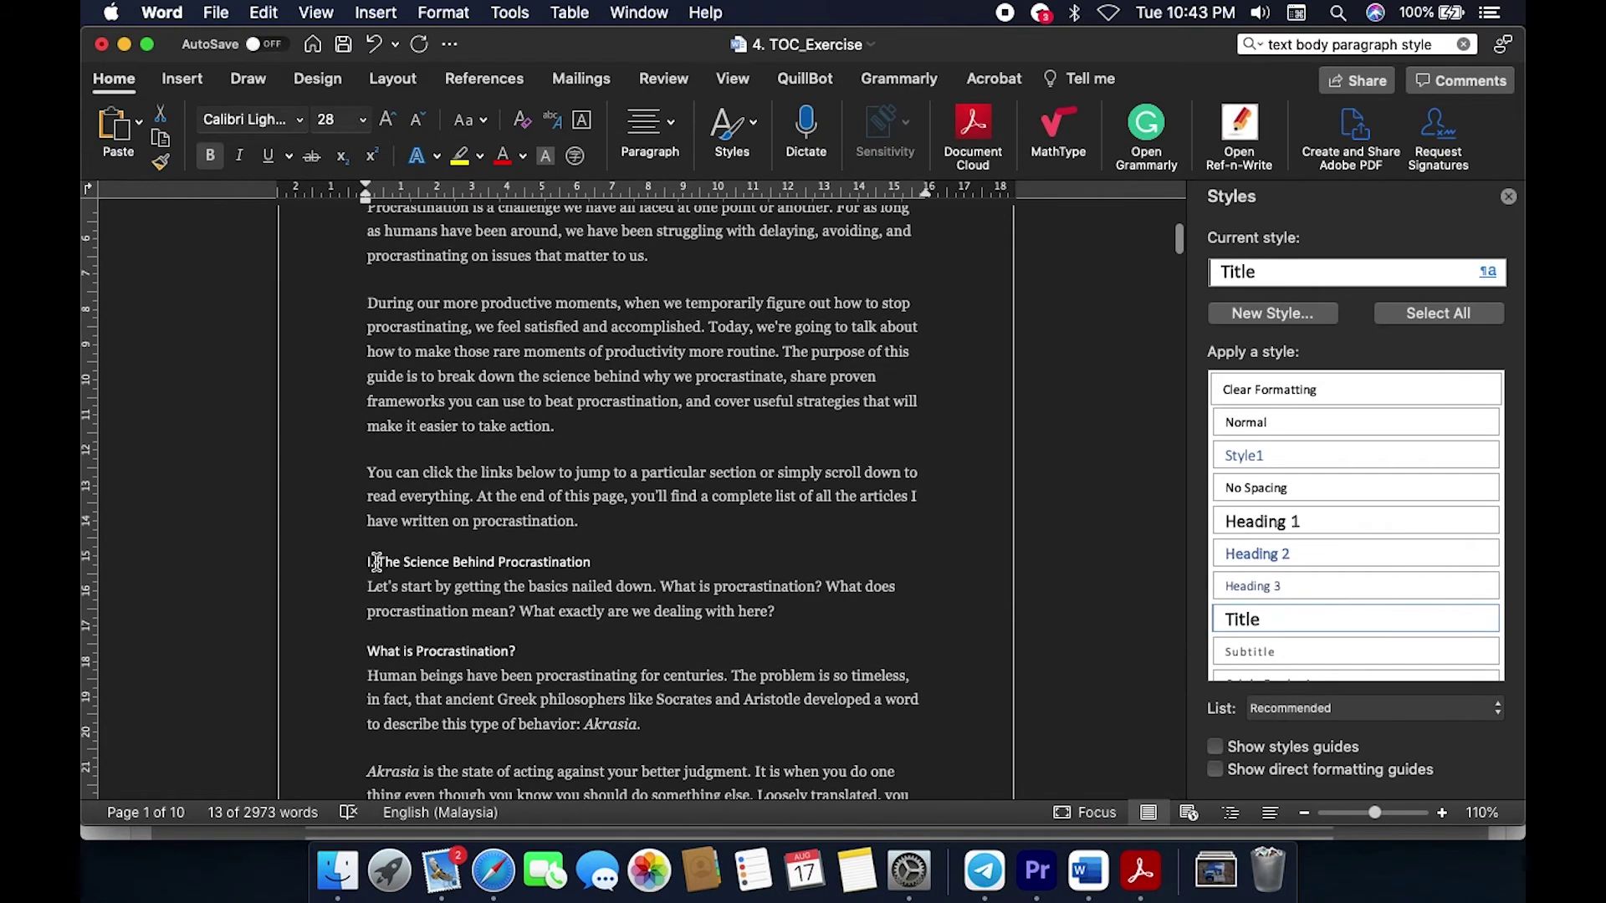
left_click_drag(366, 561, 518, 559)
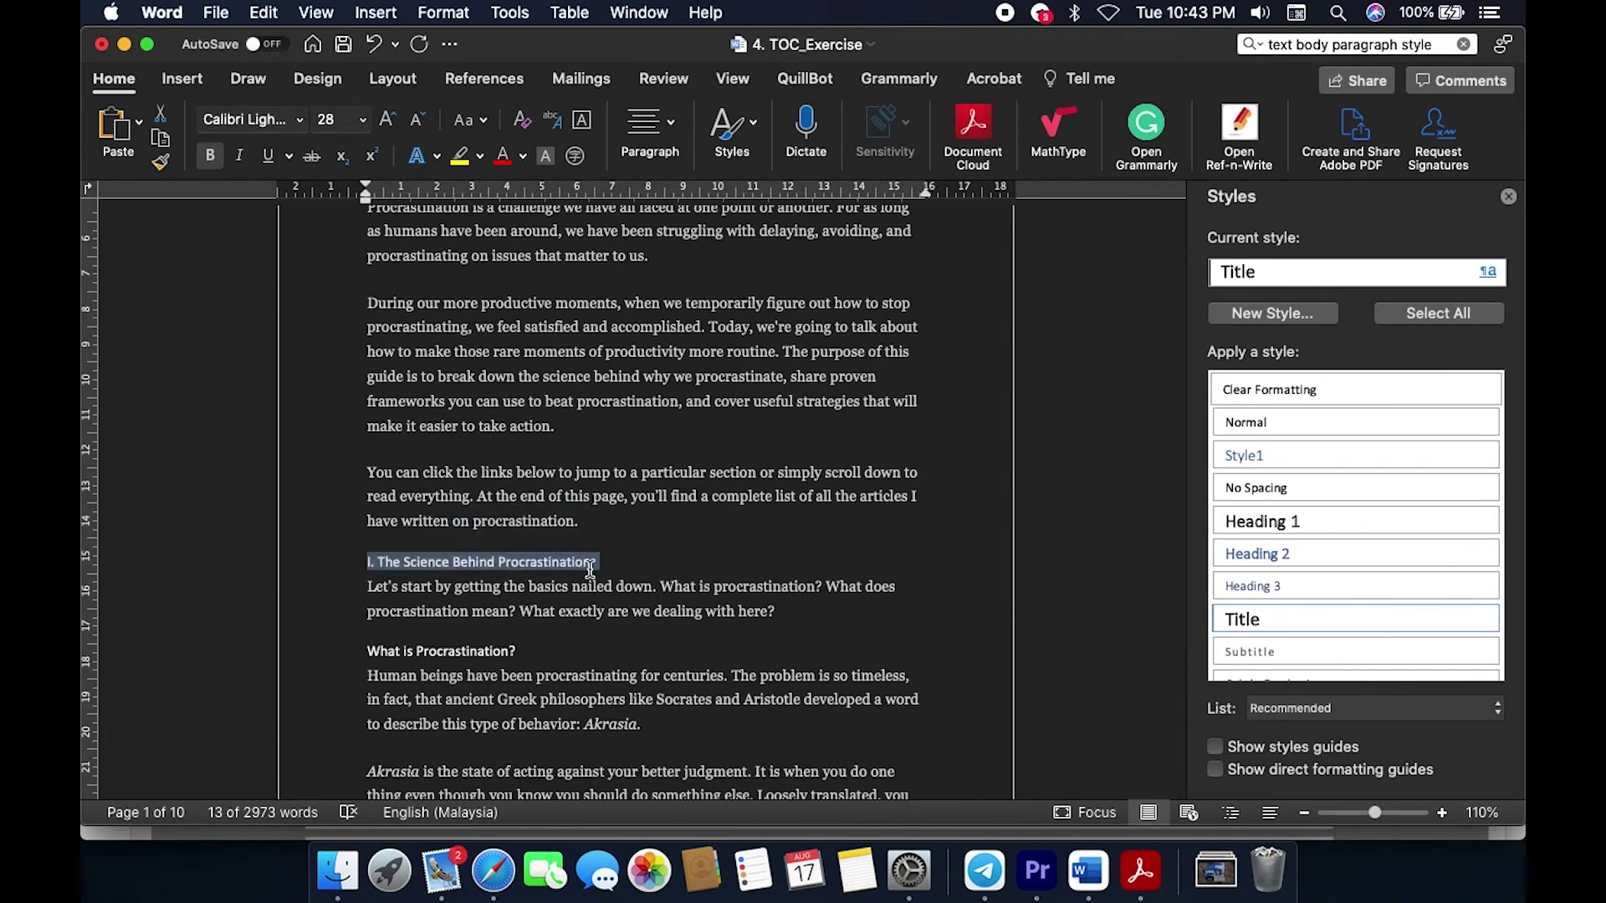
left_click(1267, 522)
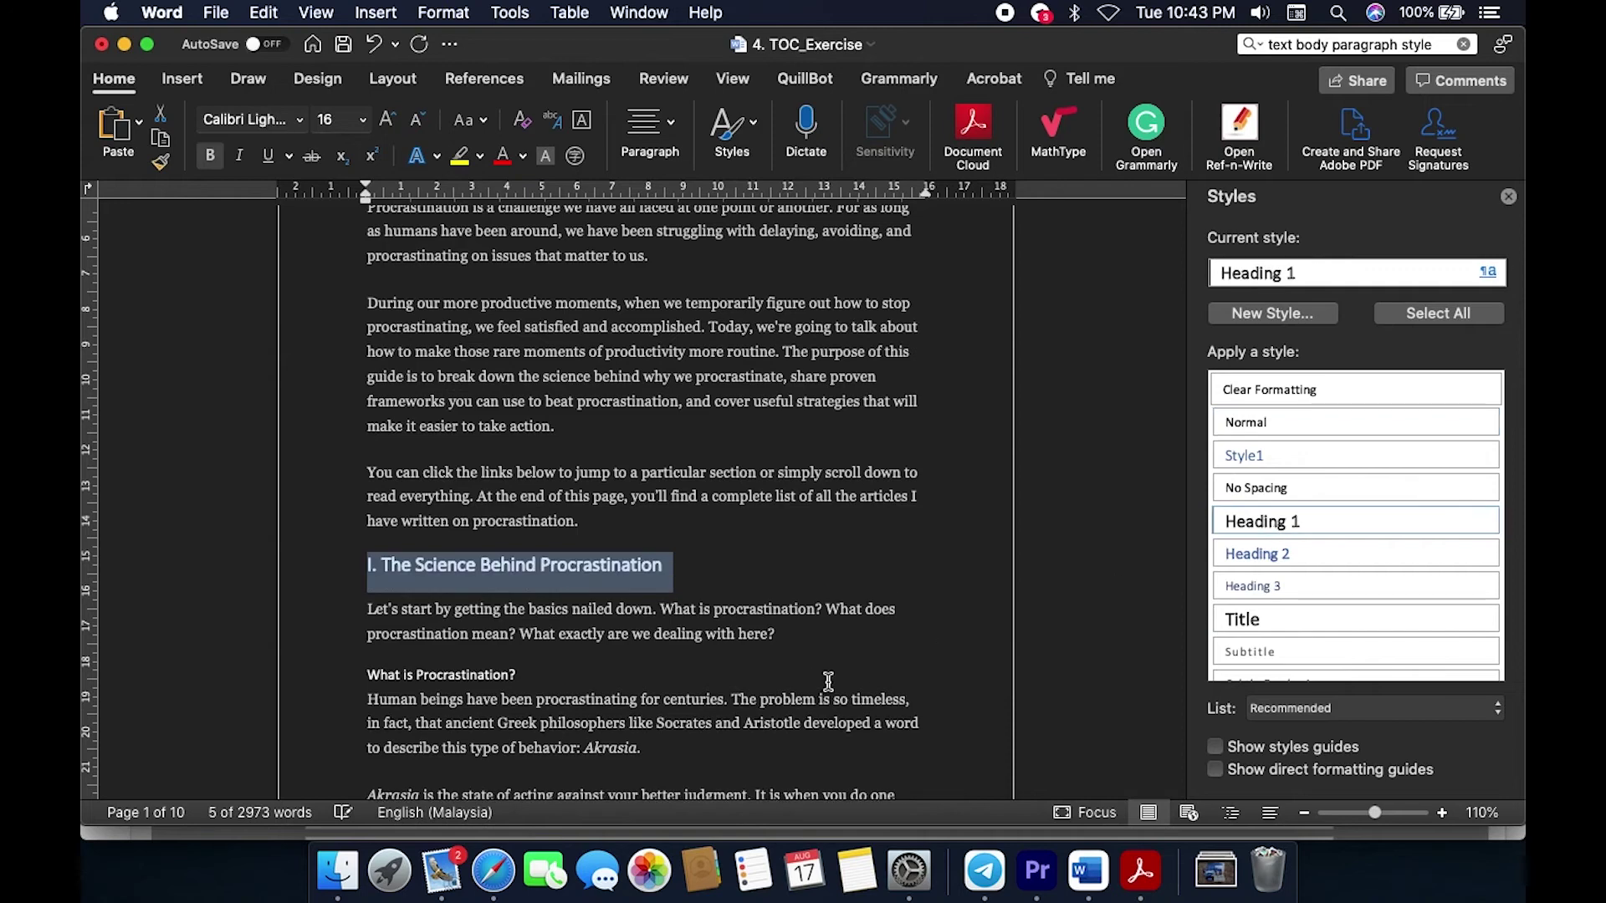
scroll(828, 682, "down", 10)
scroll(828, 682, "down", 10)
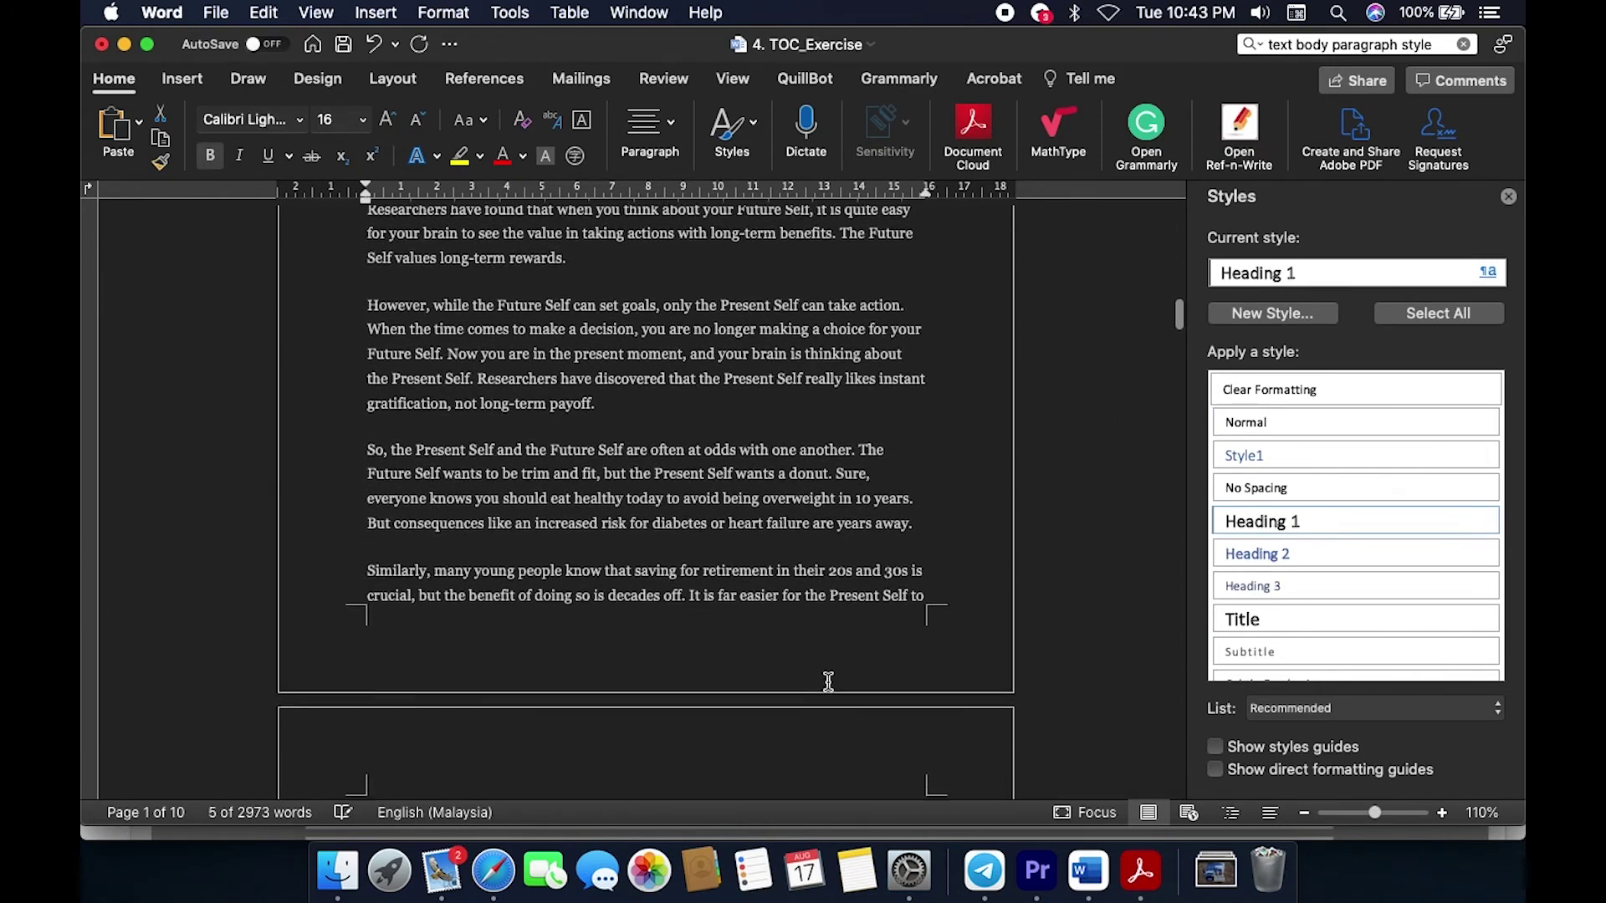
scroll(829, 682, "down", 10)
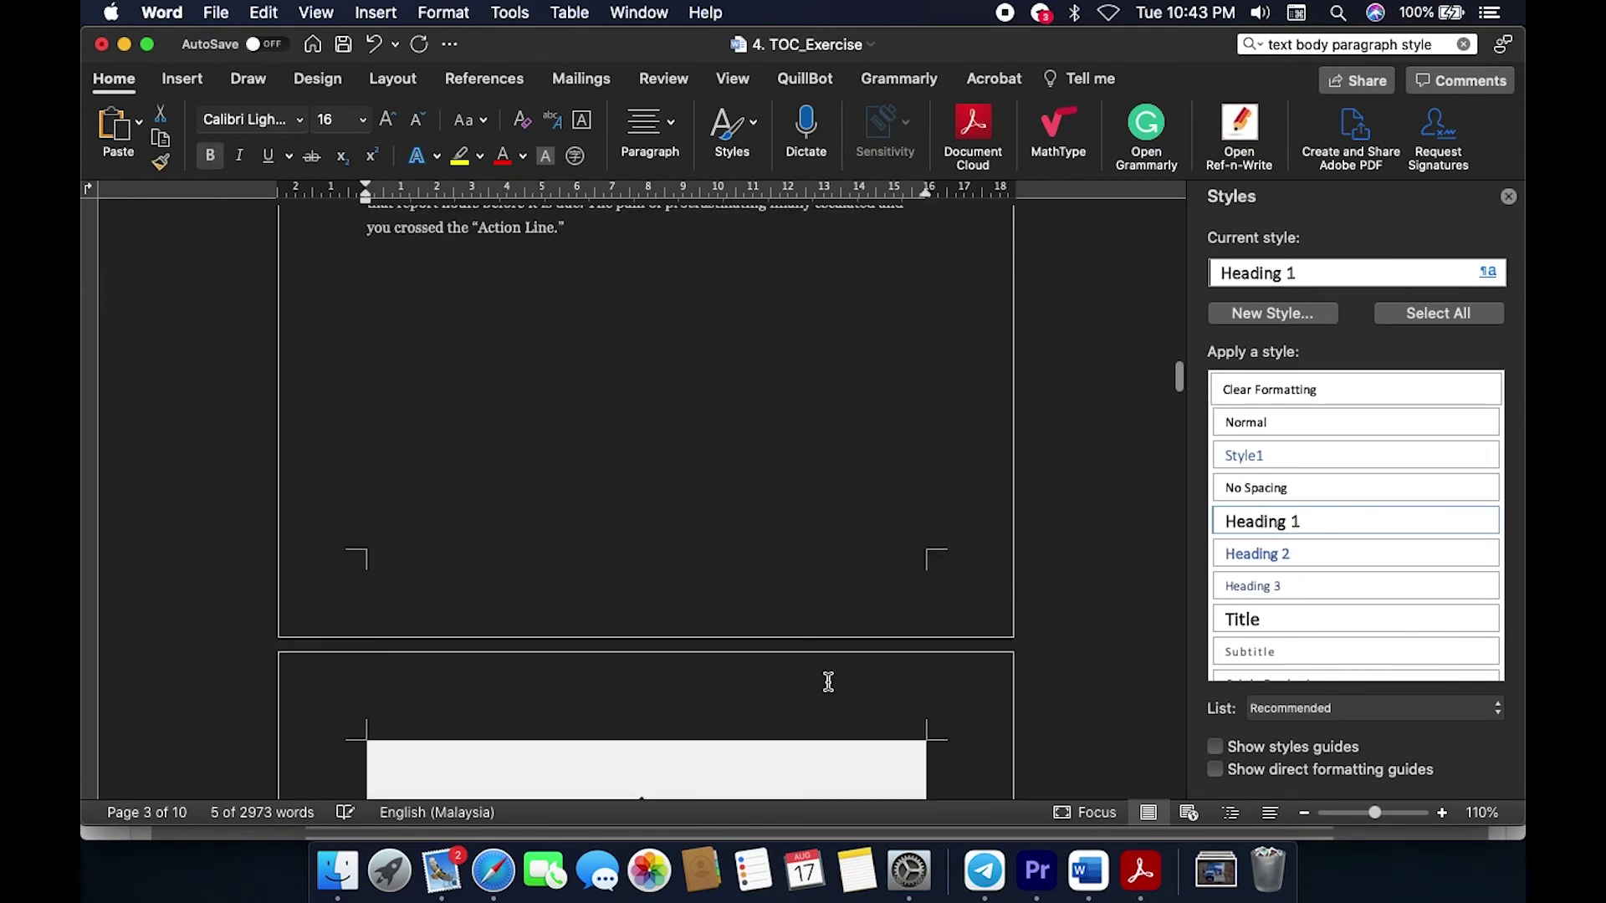
scroll(828, 685, "down", 10)
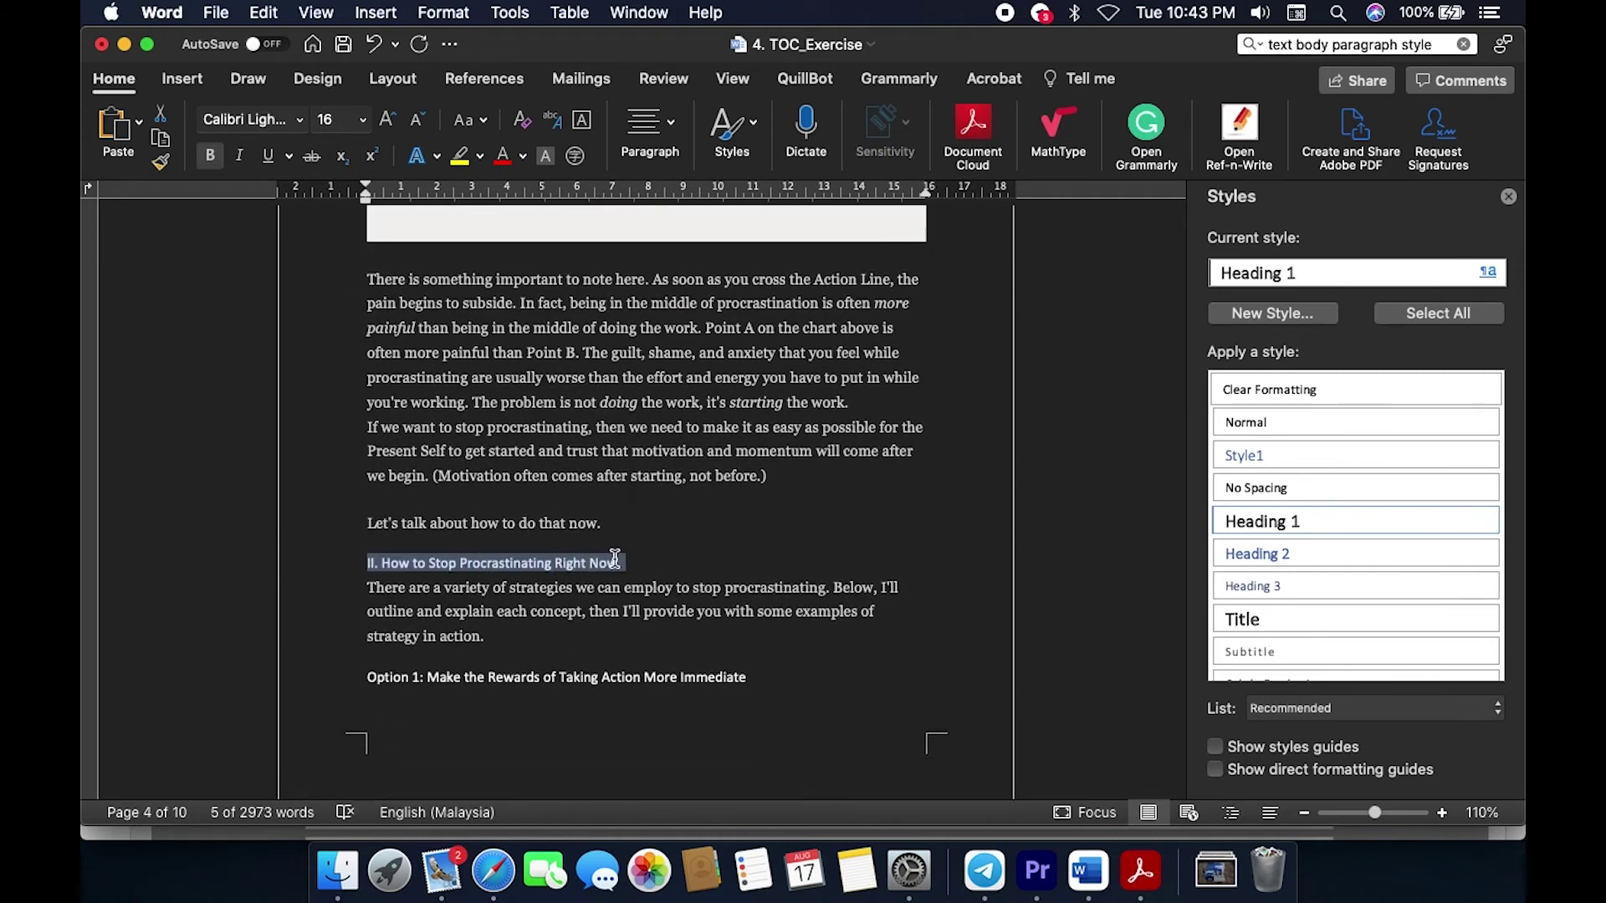
left_click_drag(615, 558, 619, 559)
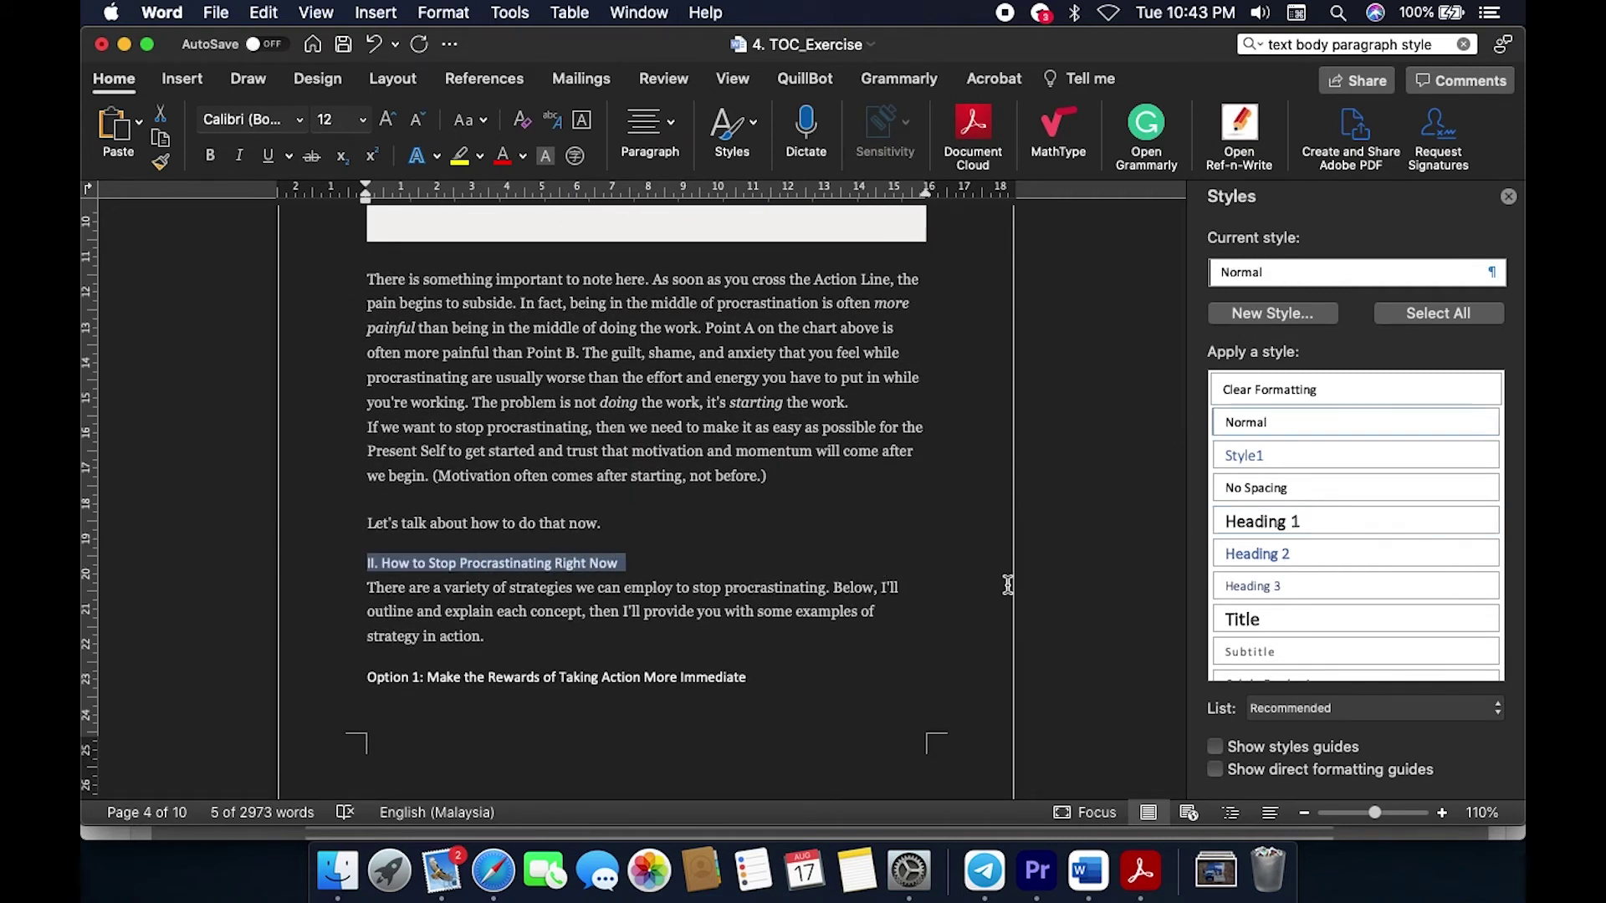
left_click(1318, 522)
Step: Apply Heading 1 to 'III. Being Consistent: How to Kick the Procrastination Habit'
scroll(970, 644, "down", 15)
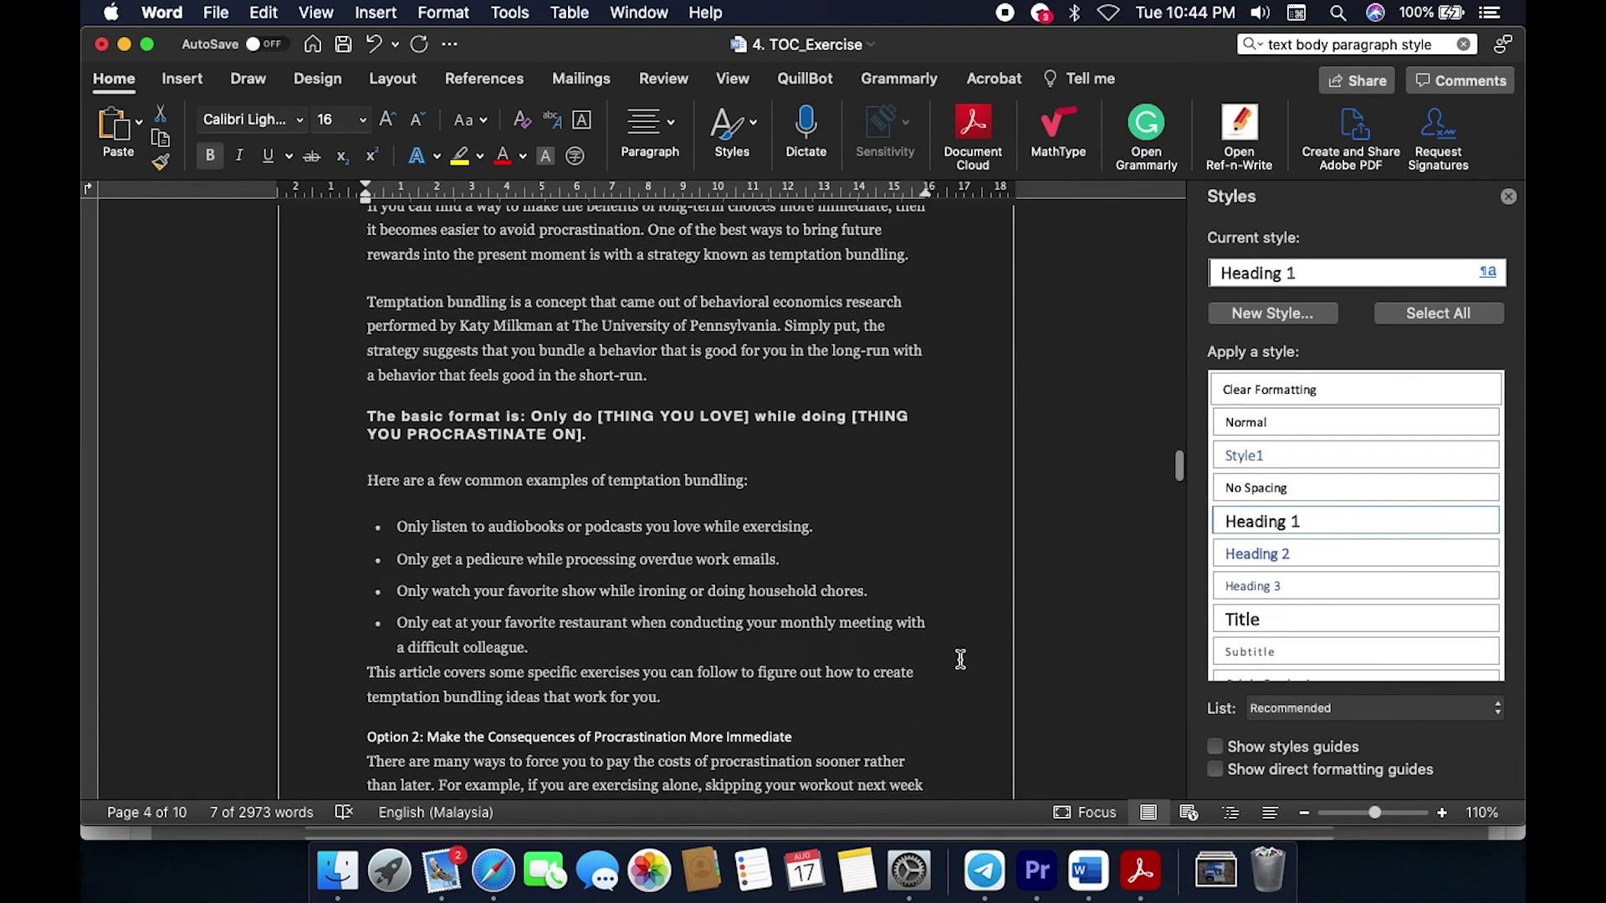
scroll(960, 660, "down", 20)
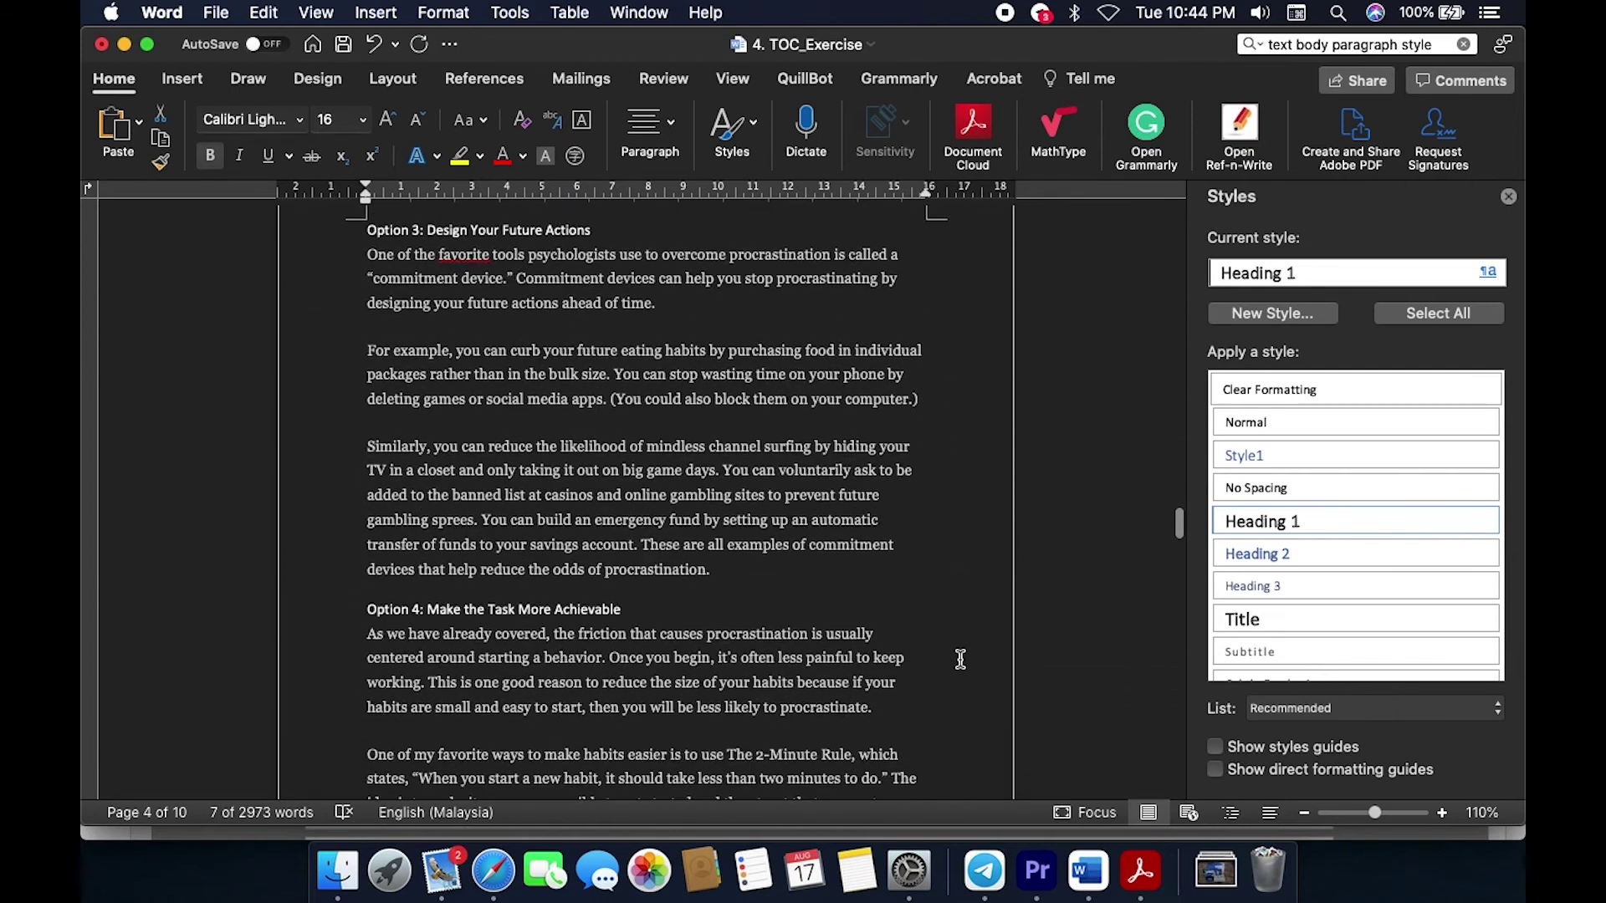
scroll(961, 660, "down", 20)
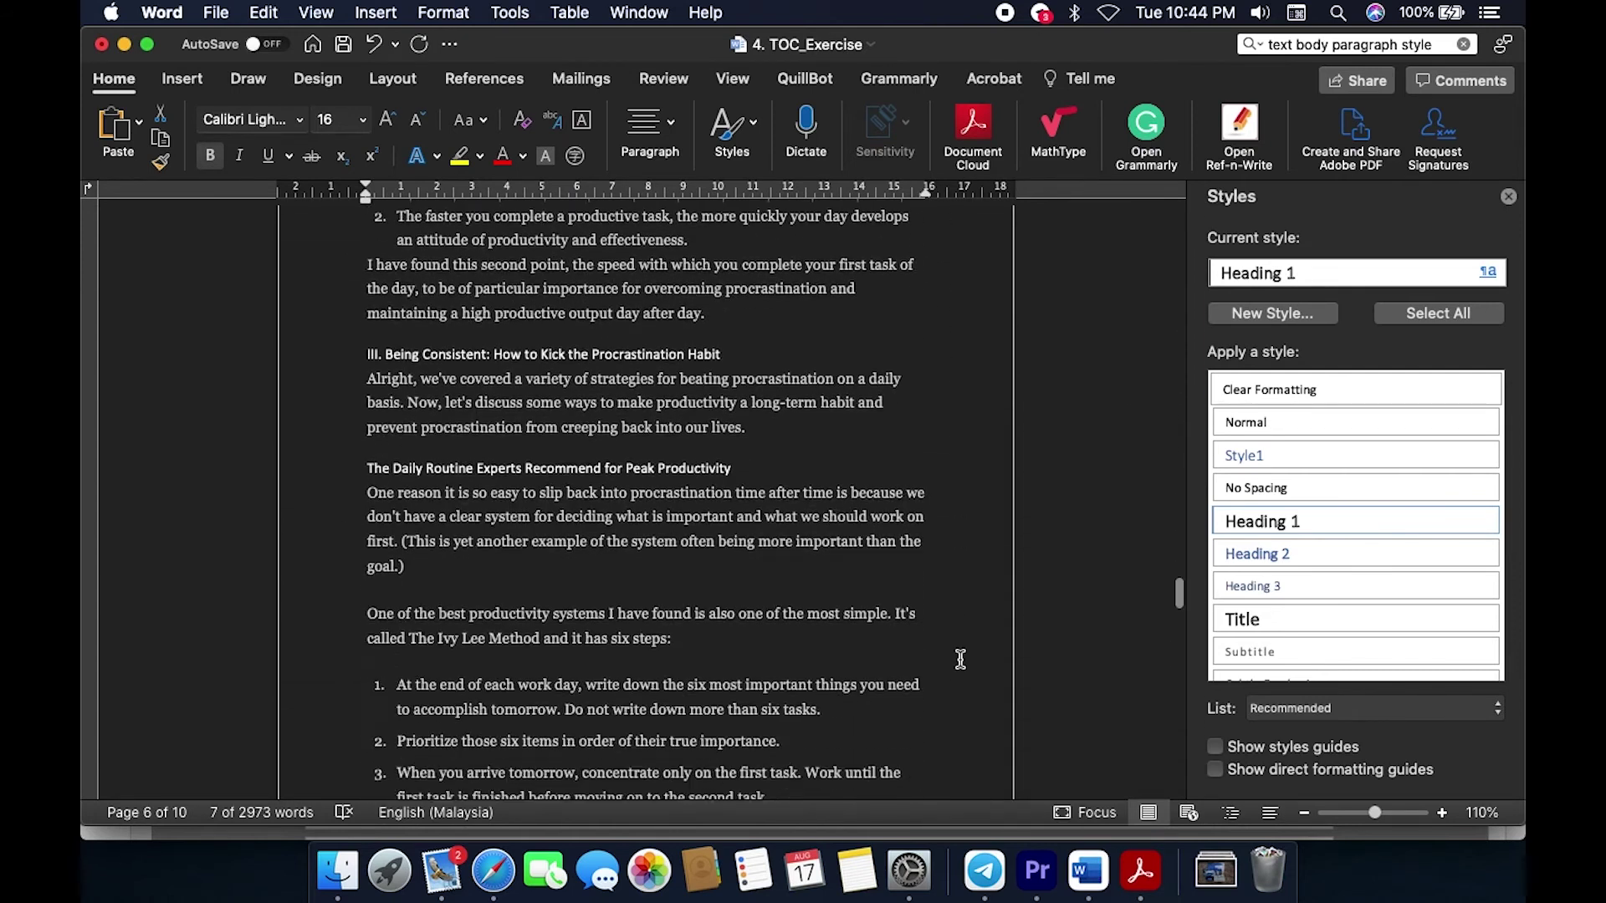
scroll(961, 660, "down", 20)
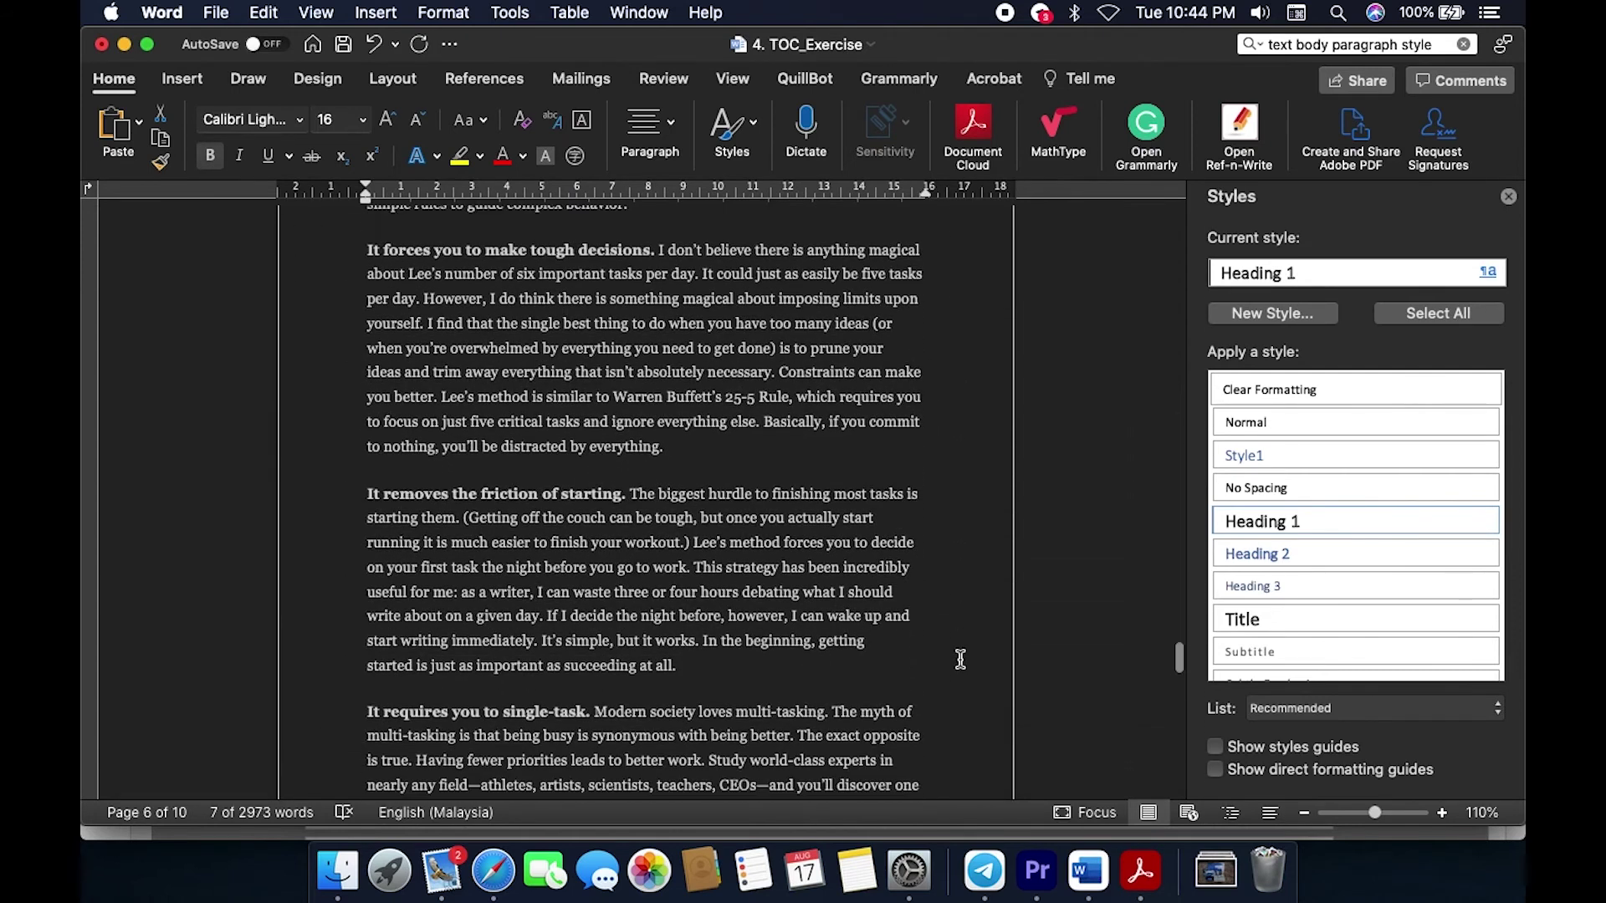
scroll(961, 660, "down", 20)
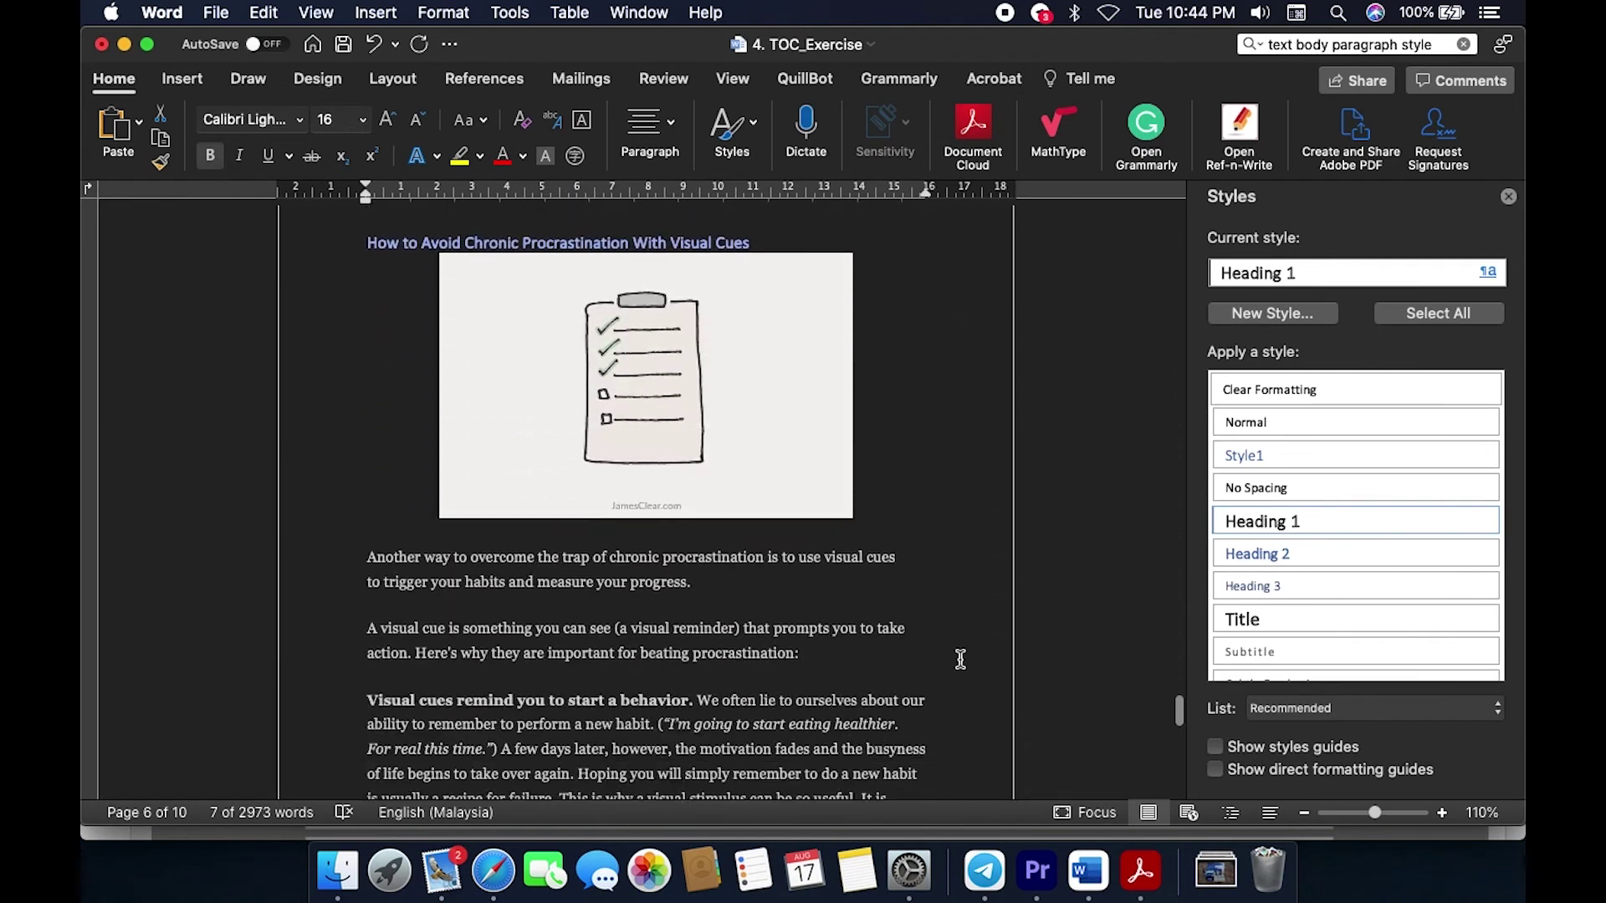
scroll(961, 660, "down", 10)
scroll(960, 660, "down", 20)
scroll(960, 660, "up", 15)
scroll(960, 660, "up", 10)
scroll(960, 660, "up", 10)
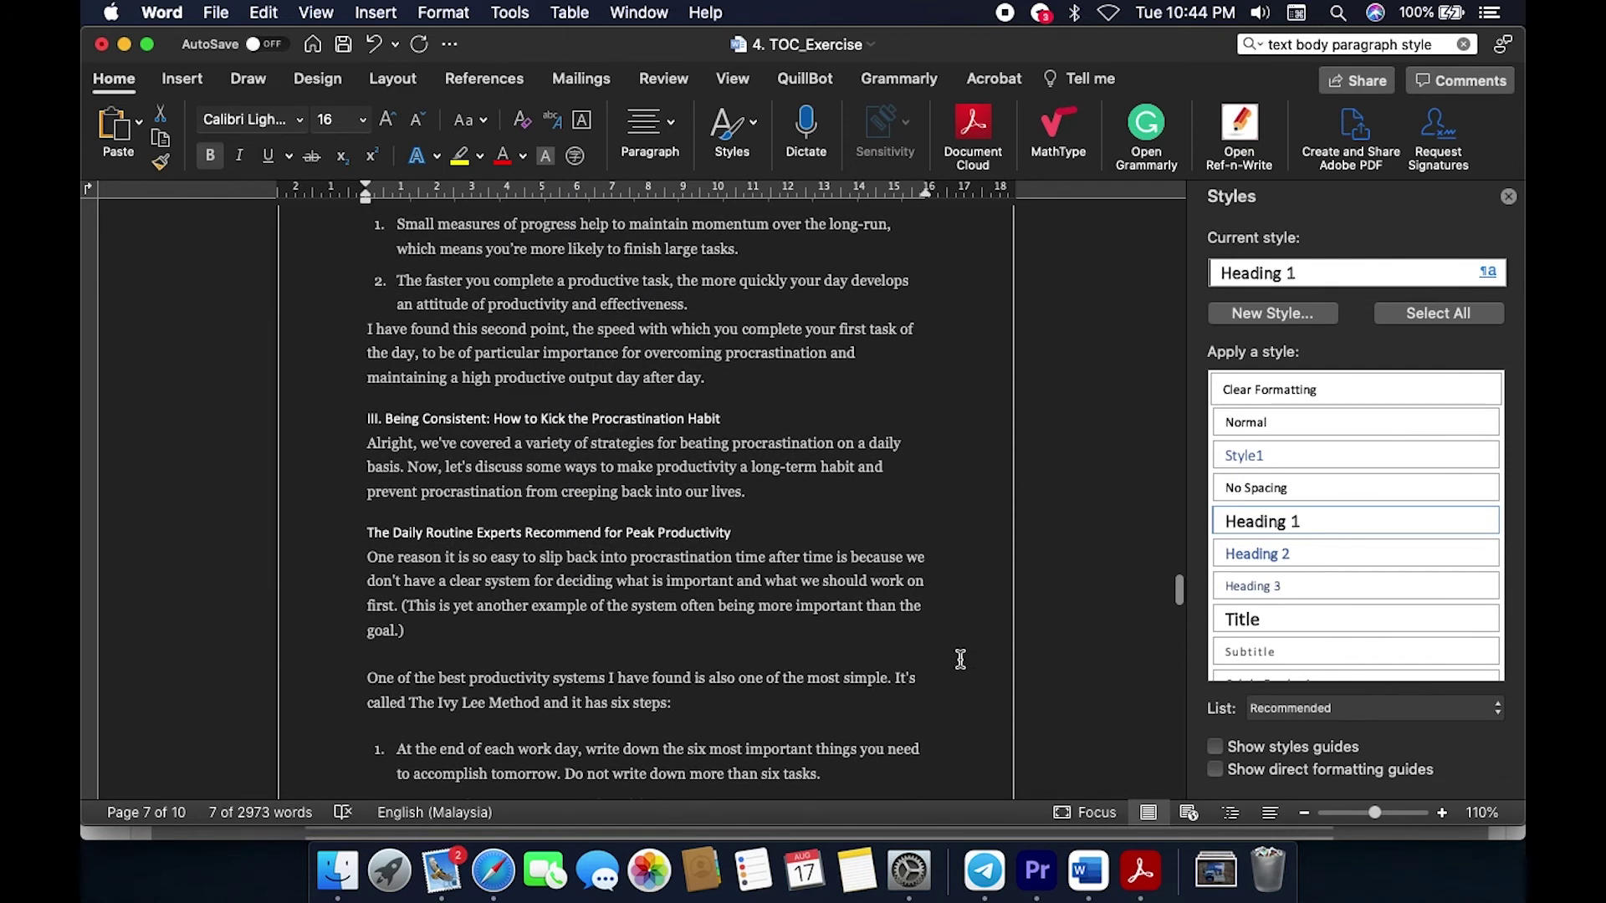
scroll(960, 660, "up", 3)
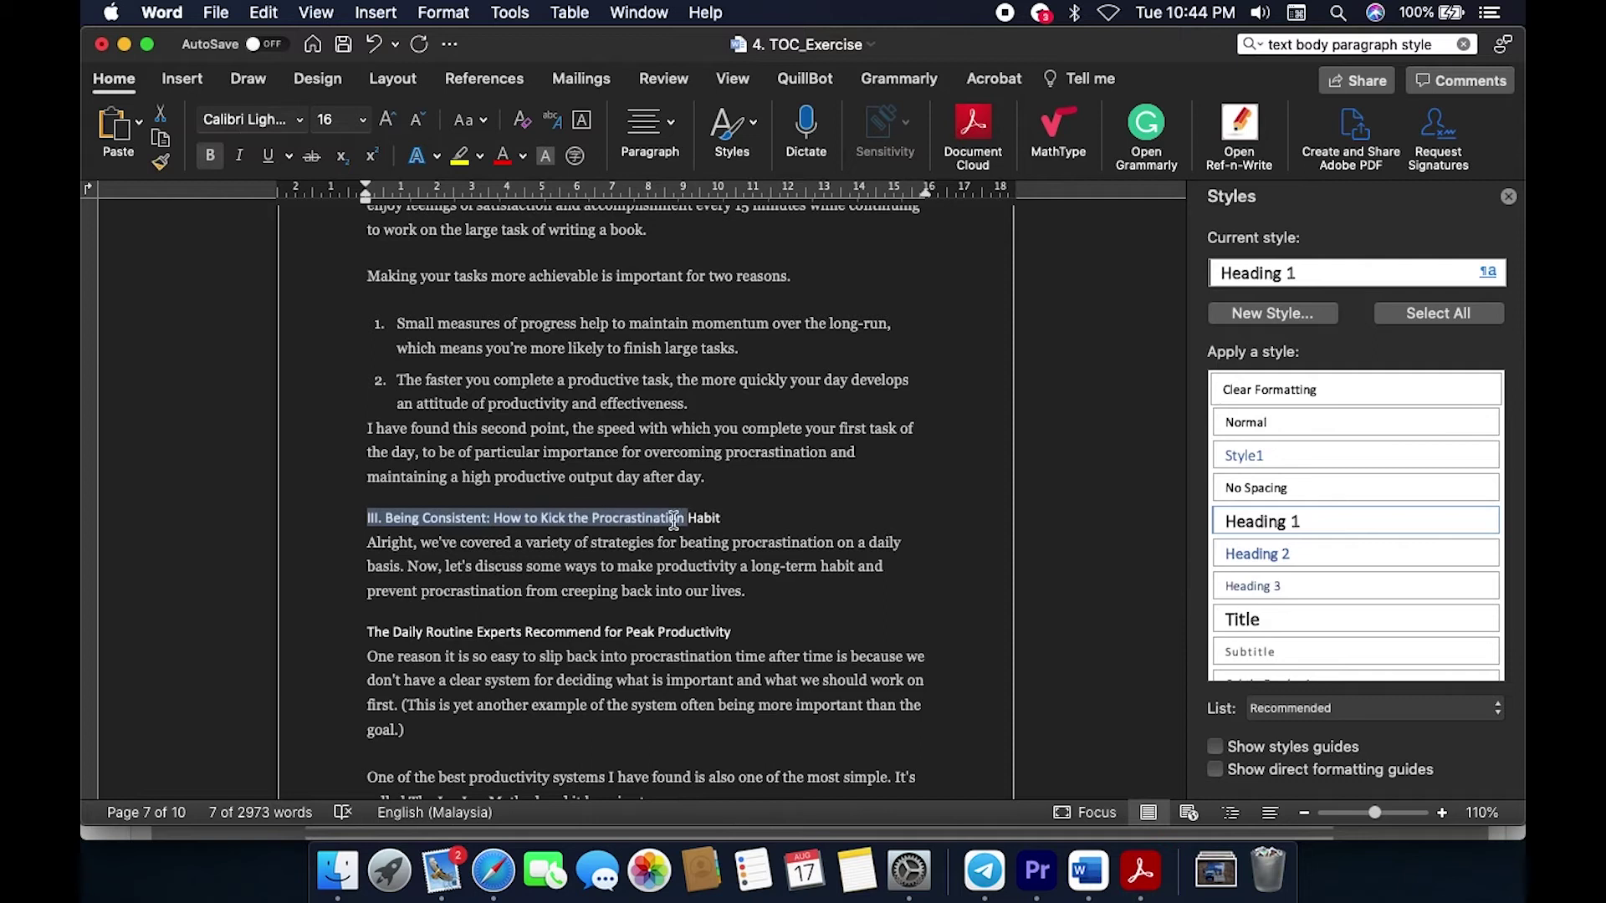
left_click(1242, 519)
Step: Compare against TOC_Solution.pdf in Acrobat, then return to TOC_Exercise in Word
scroll(960, 543, "up", 20)
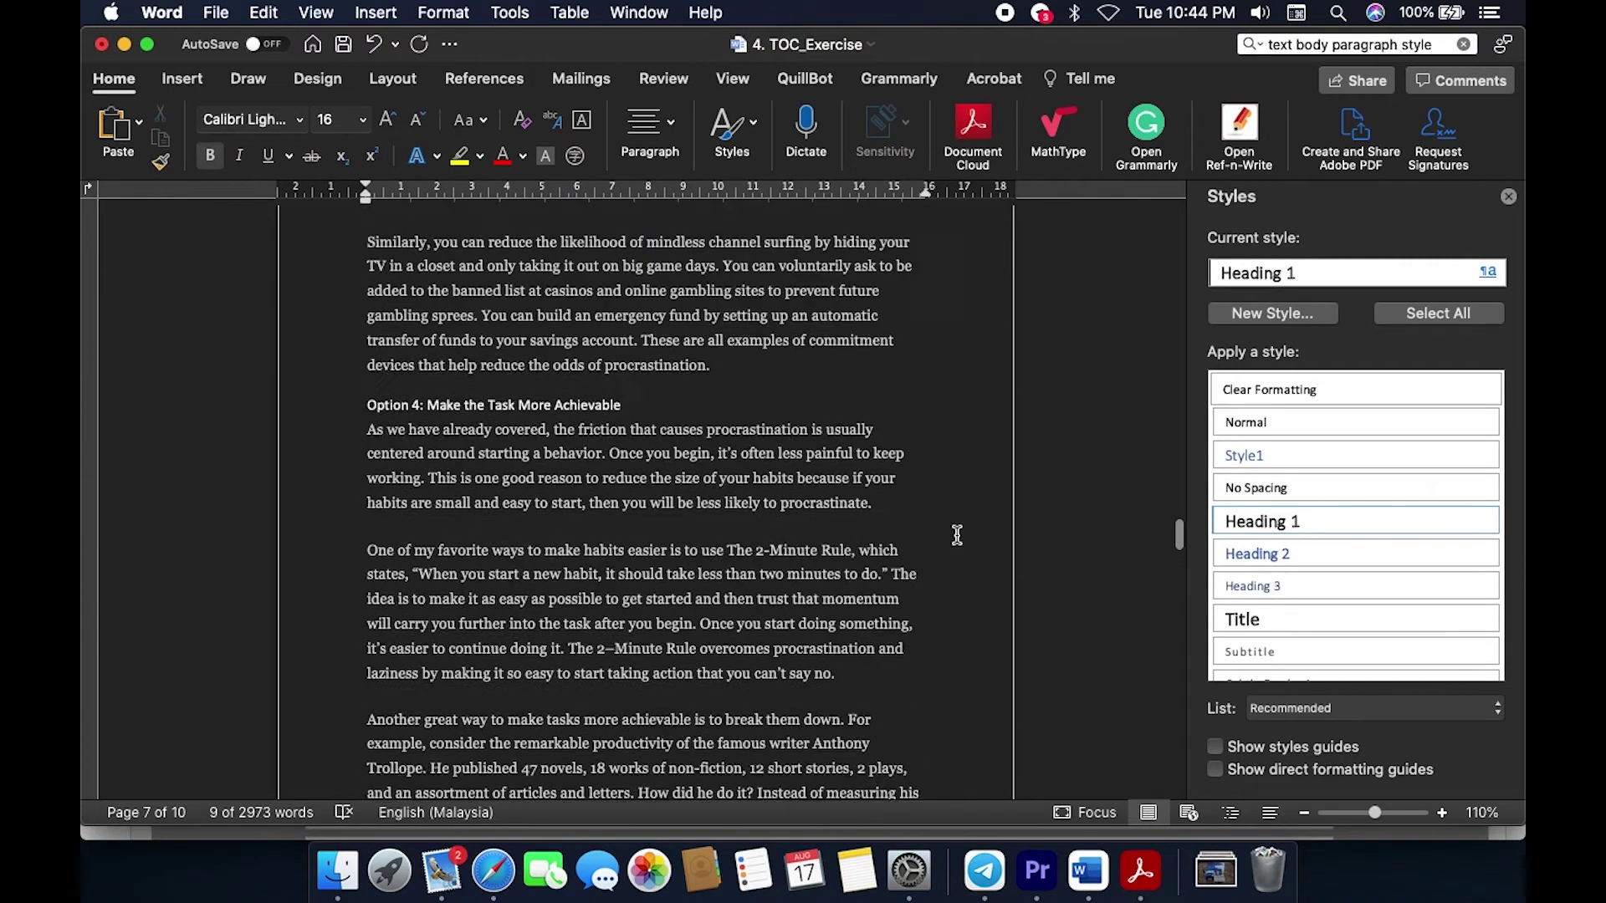
scroll(957, 535, "up", 10)
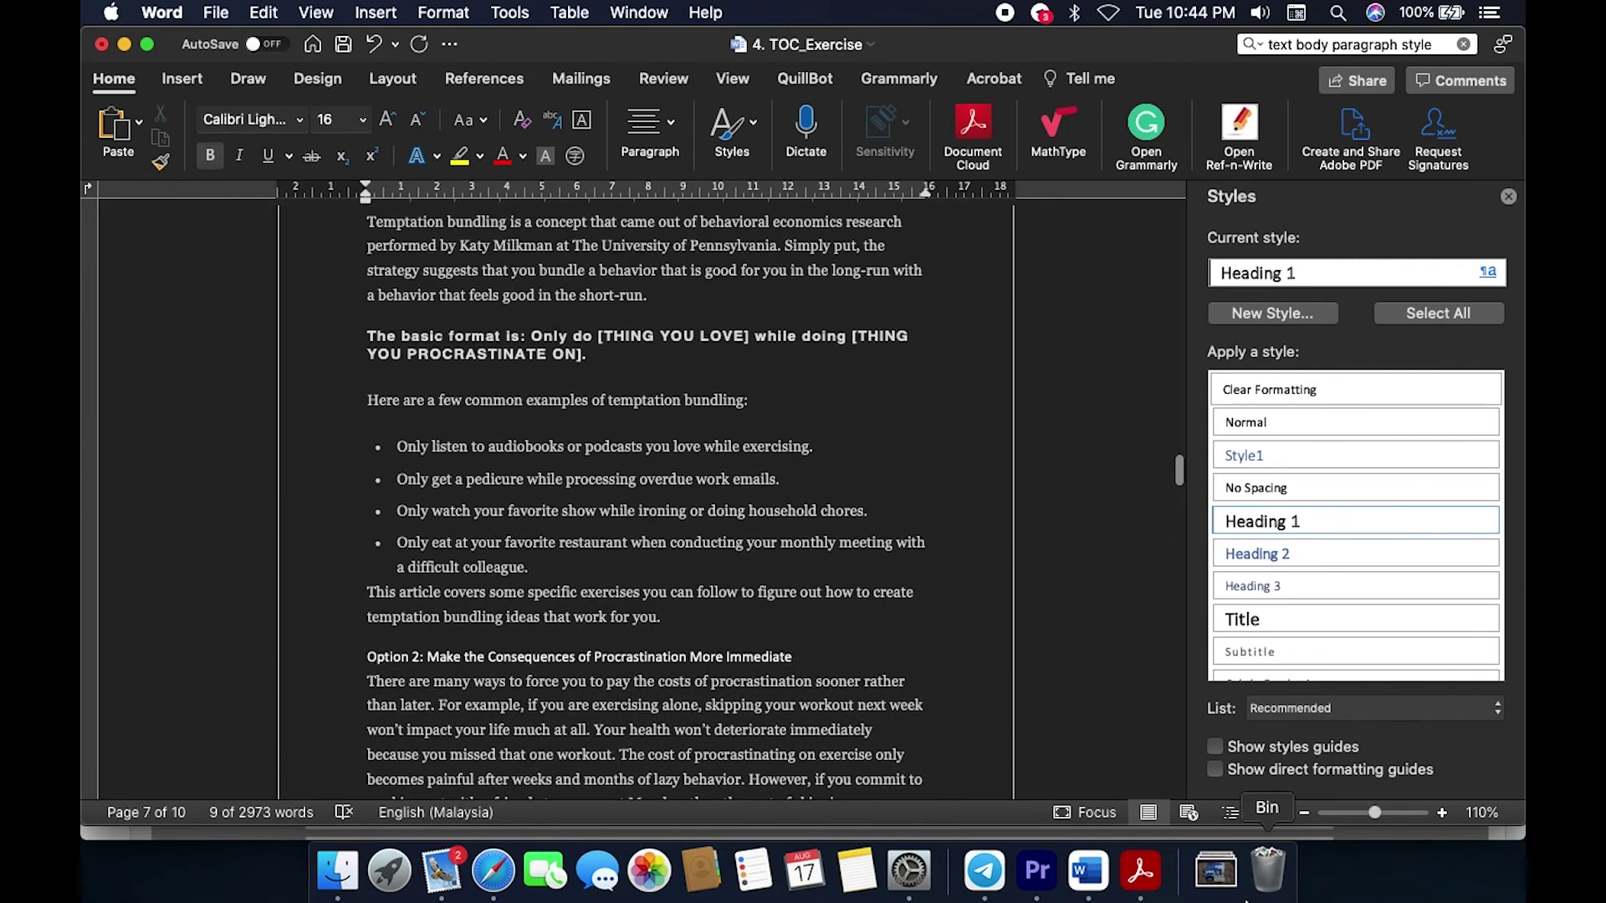
left_click(1142, 870)
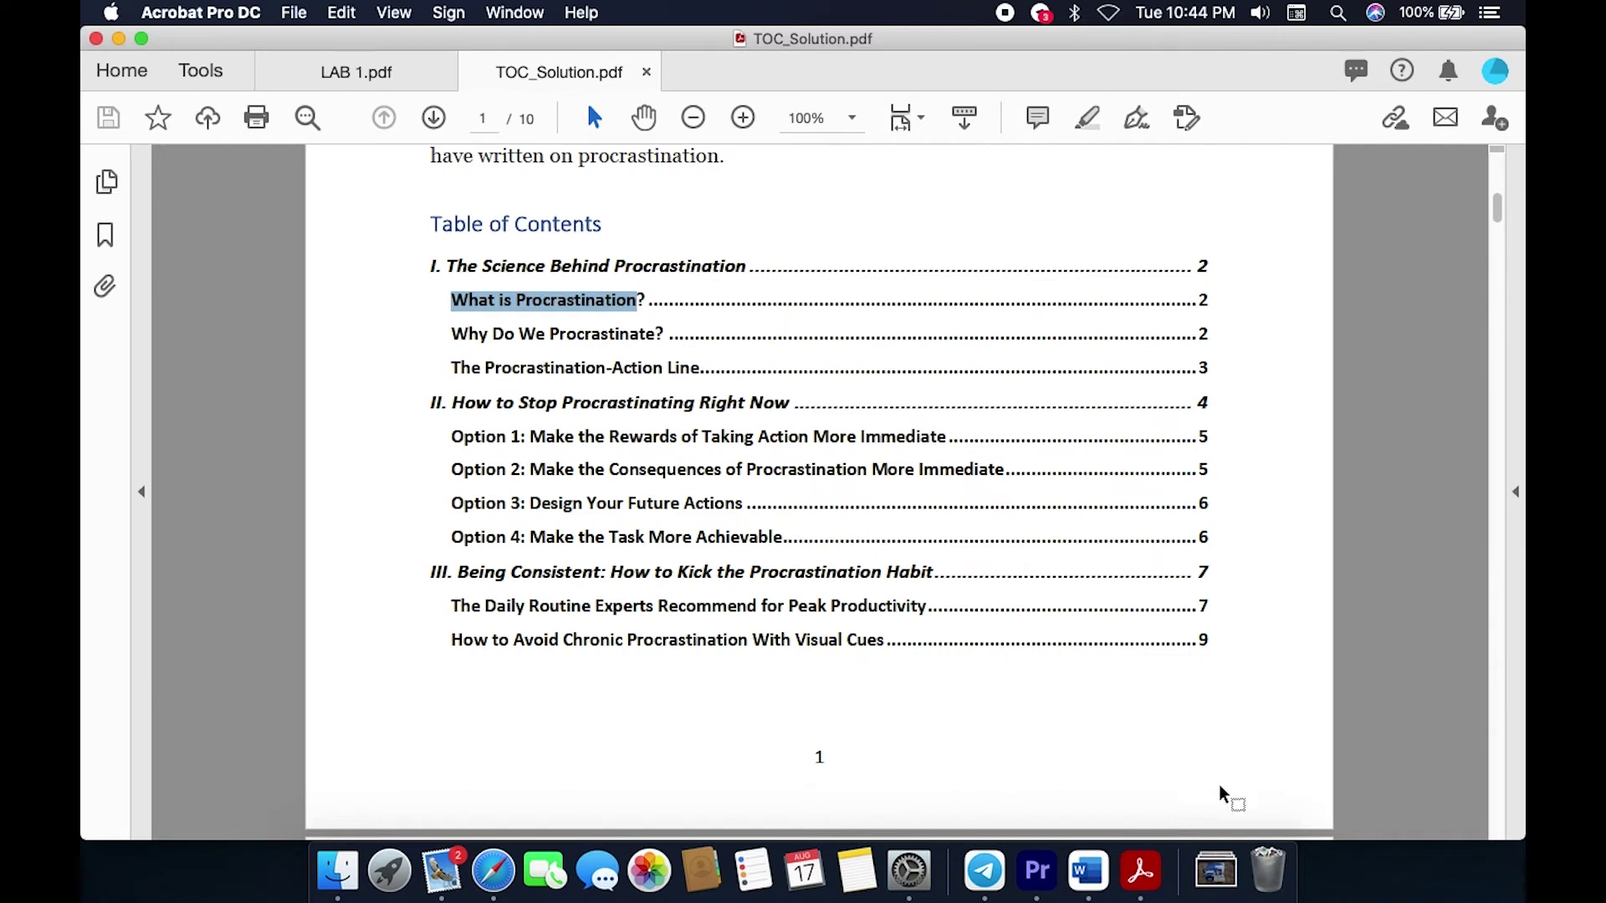
left_click(1089, 874)
scroll(720, 563, "up", 15)
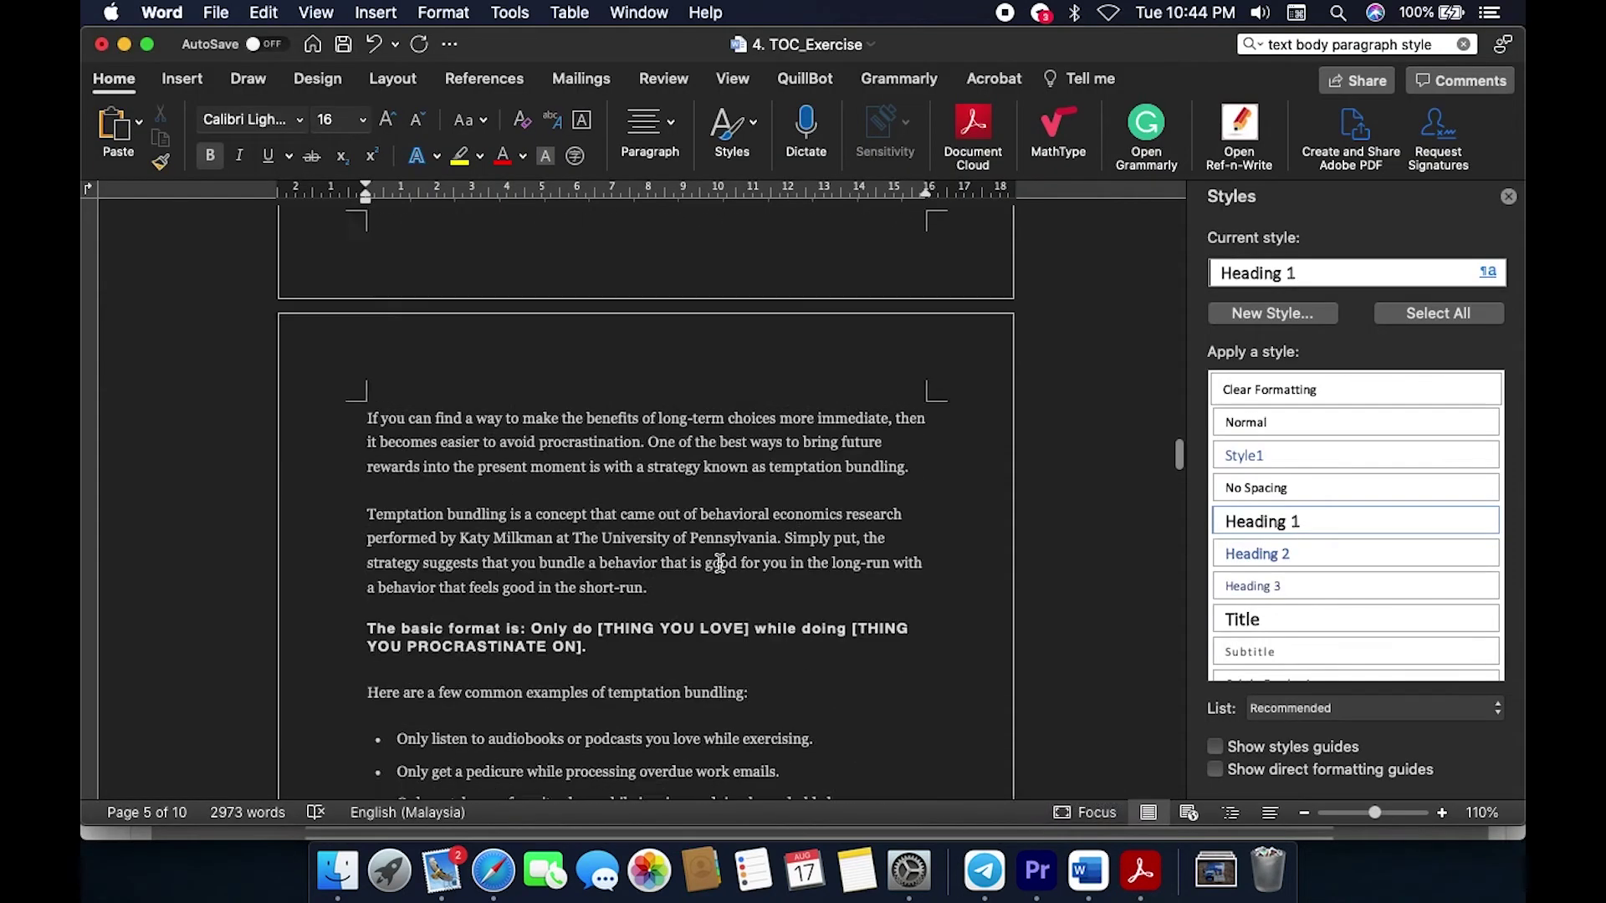
Step: Apply Heading 2 to 'What is Procrastination?' and 'Why Do We Procrastinate?'
scroll(720, 563, "up", 20)
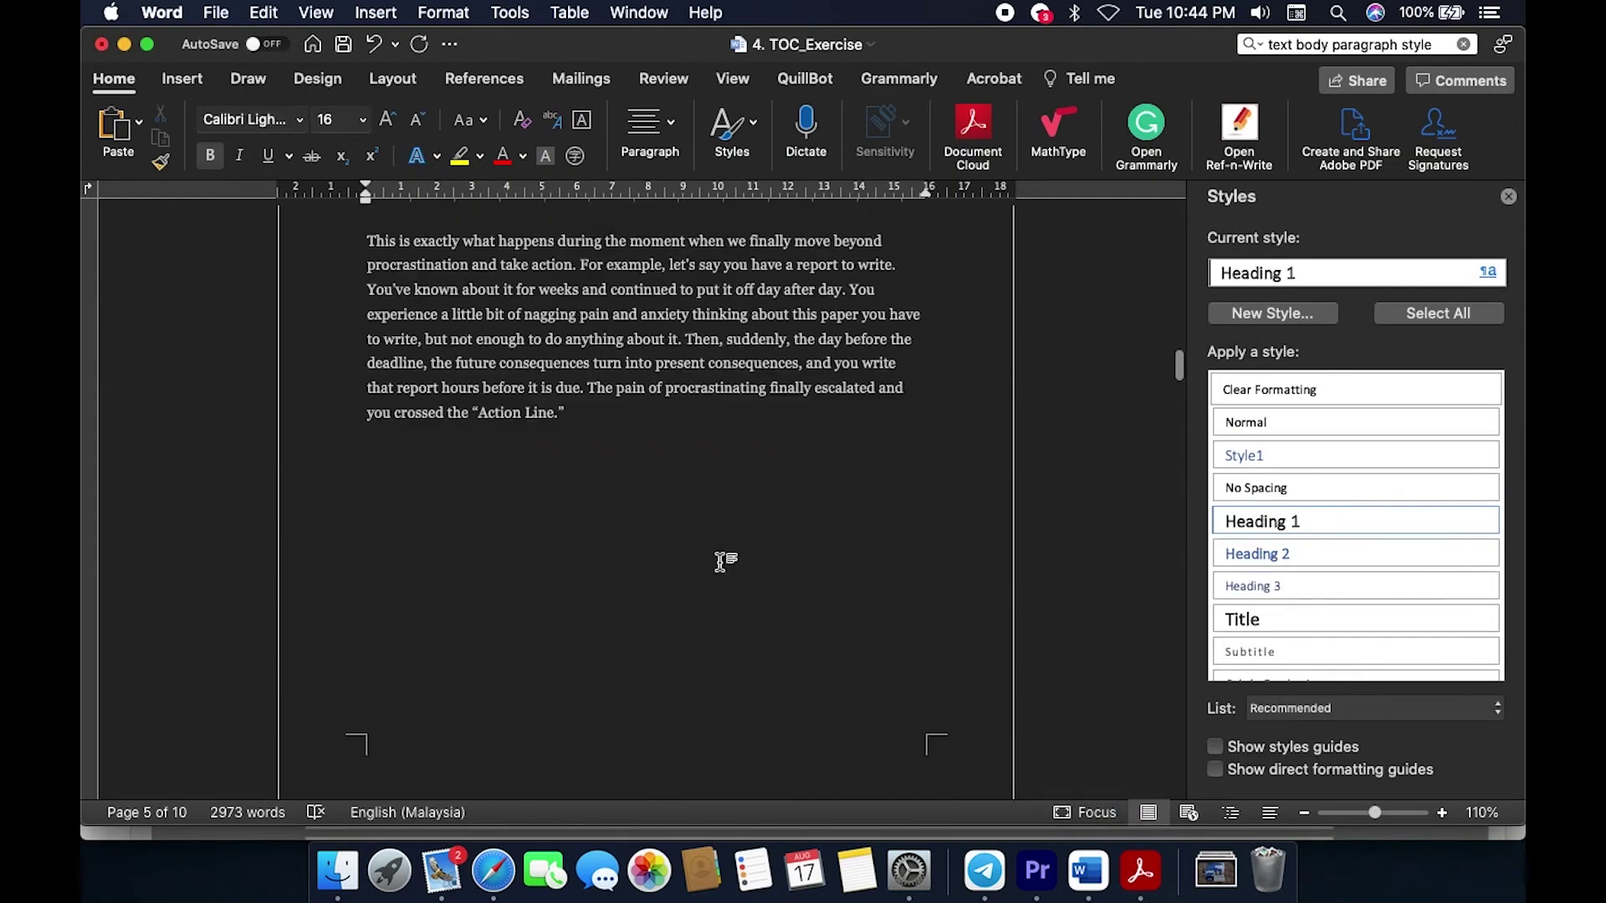
scroll(720, 563, "up", 20)
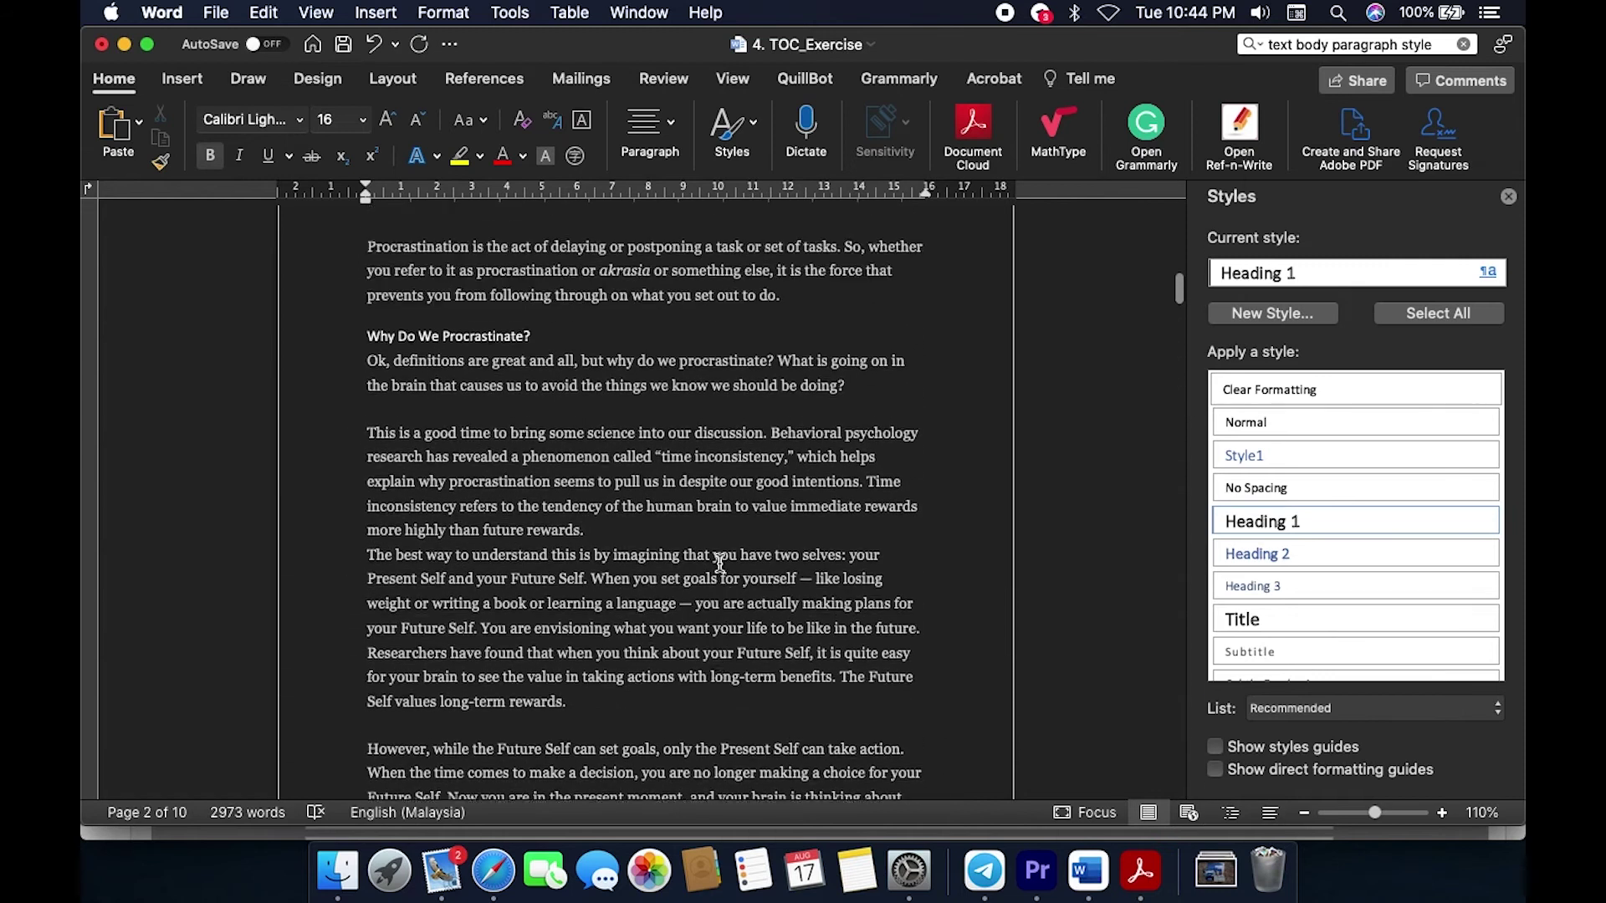
scroll(720, 563, "up", 10)
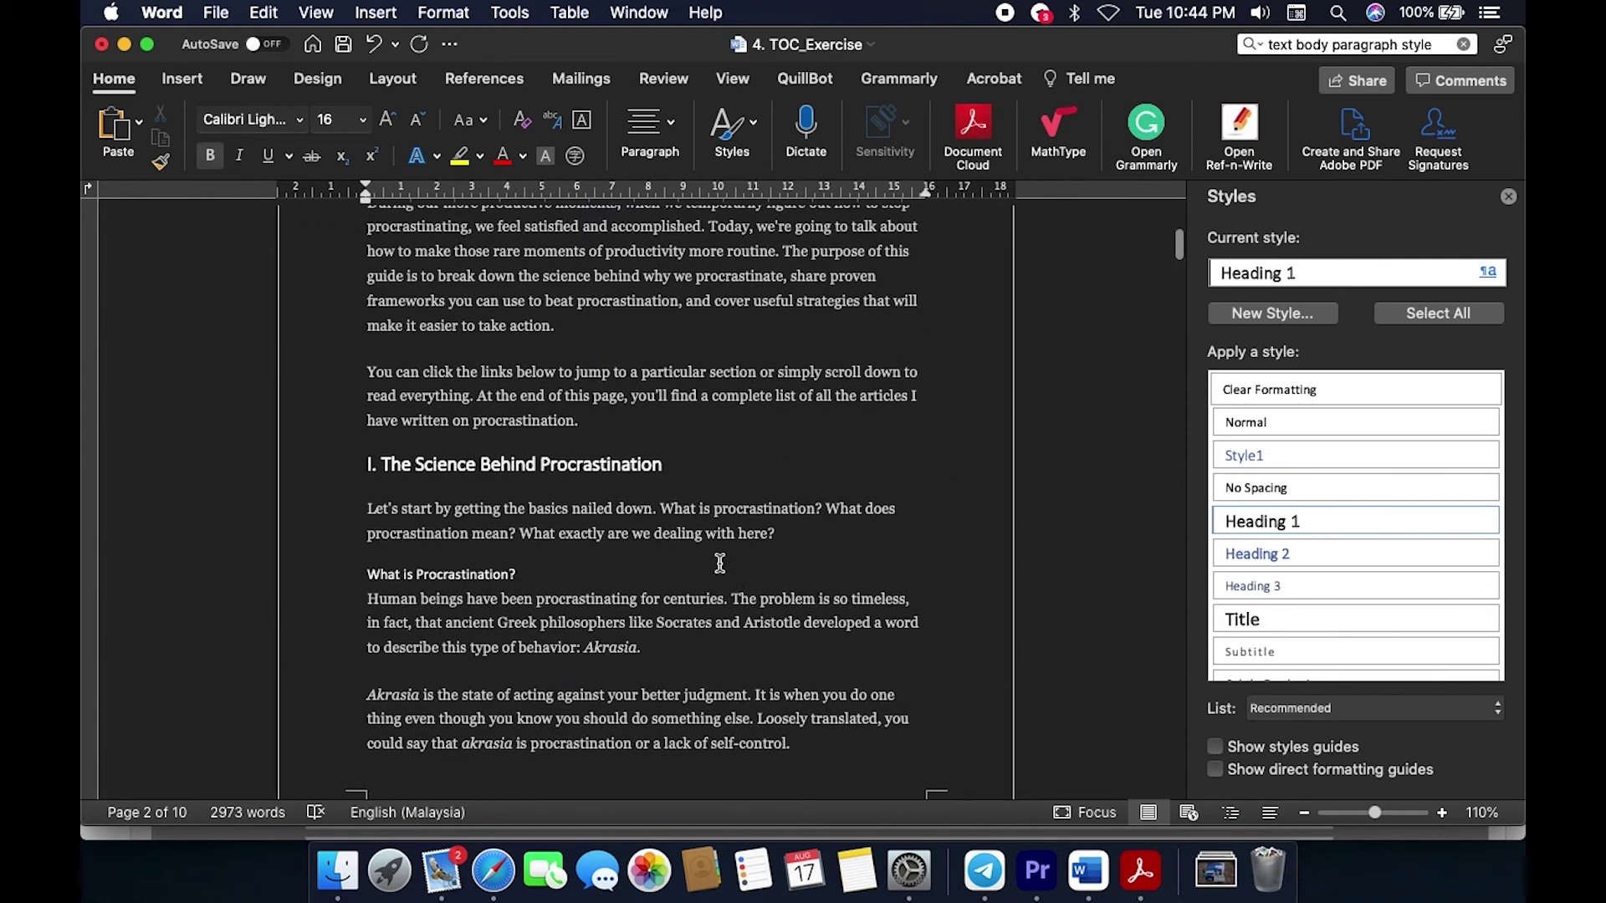
left_click(365, 570)
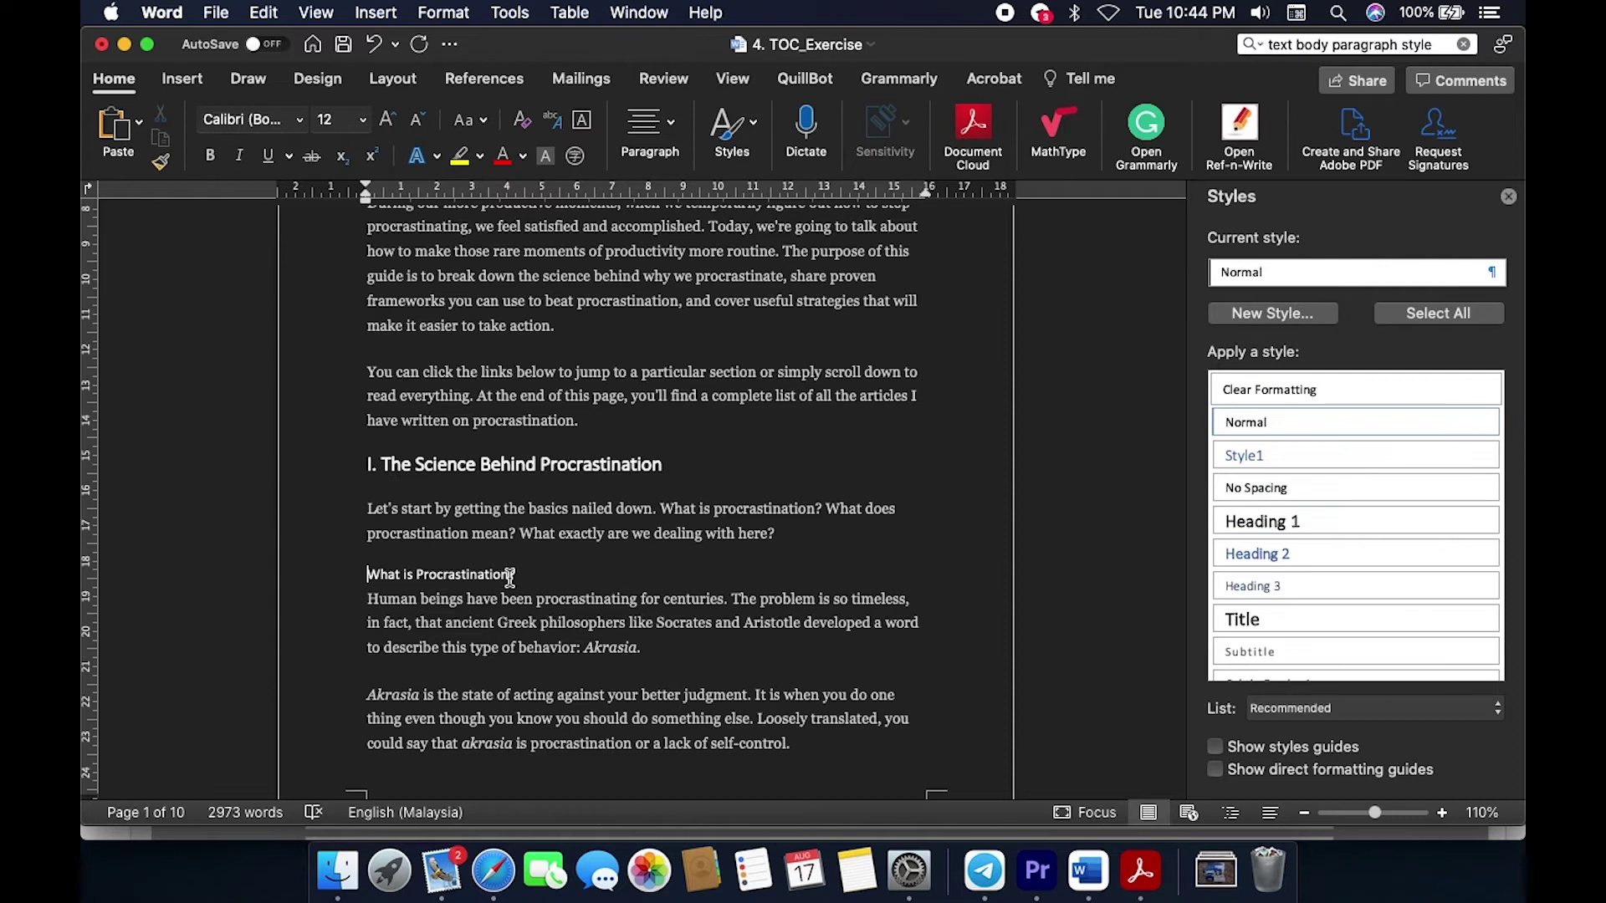
left_click(531, 571, "shift")
left_click(1254, 553)
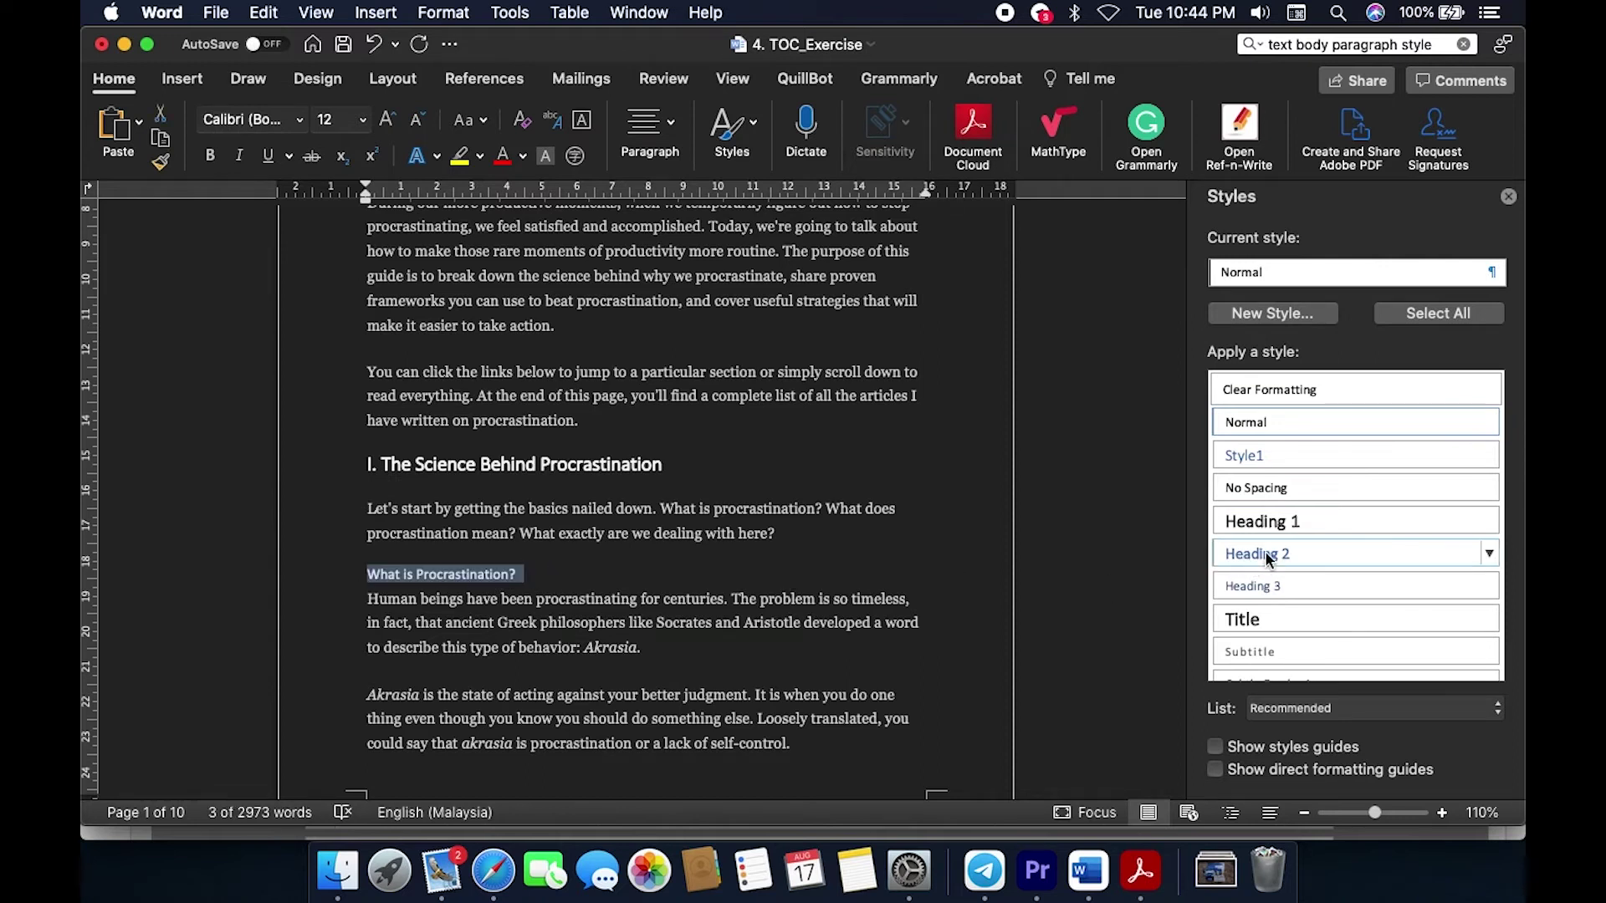
scroll(814, 667, "down", 10)
scroll(813, 667, "down", 3)
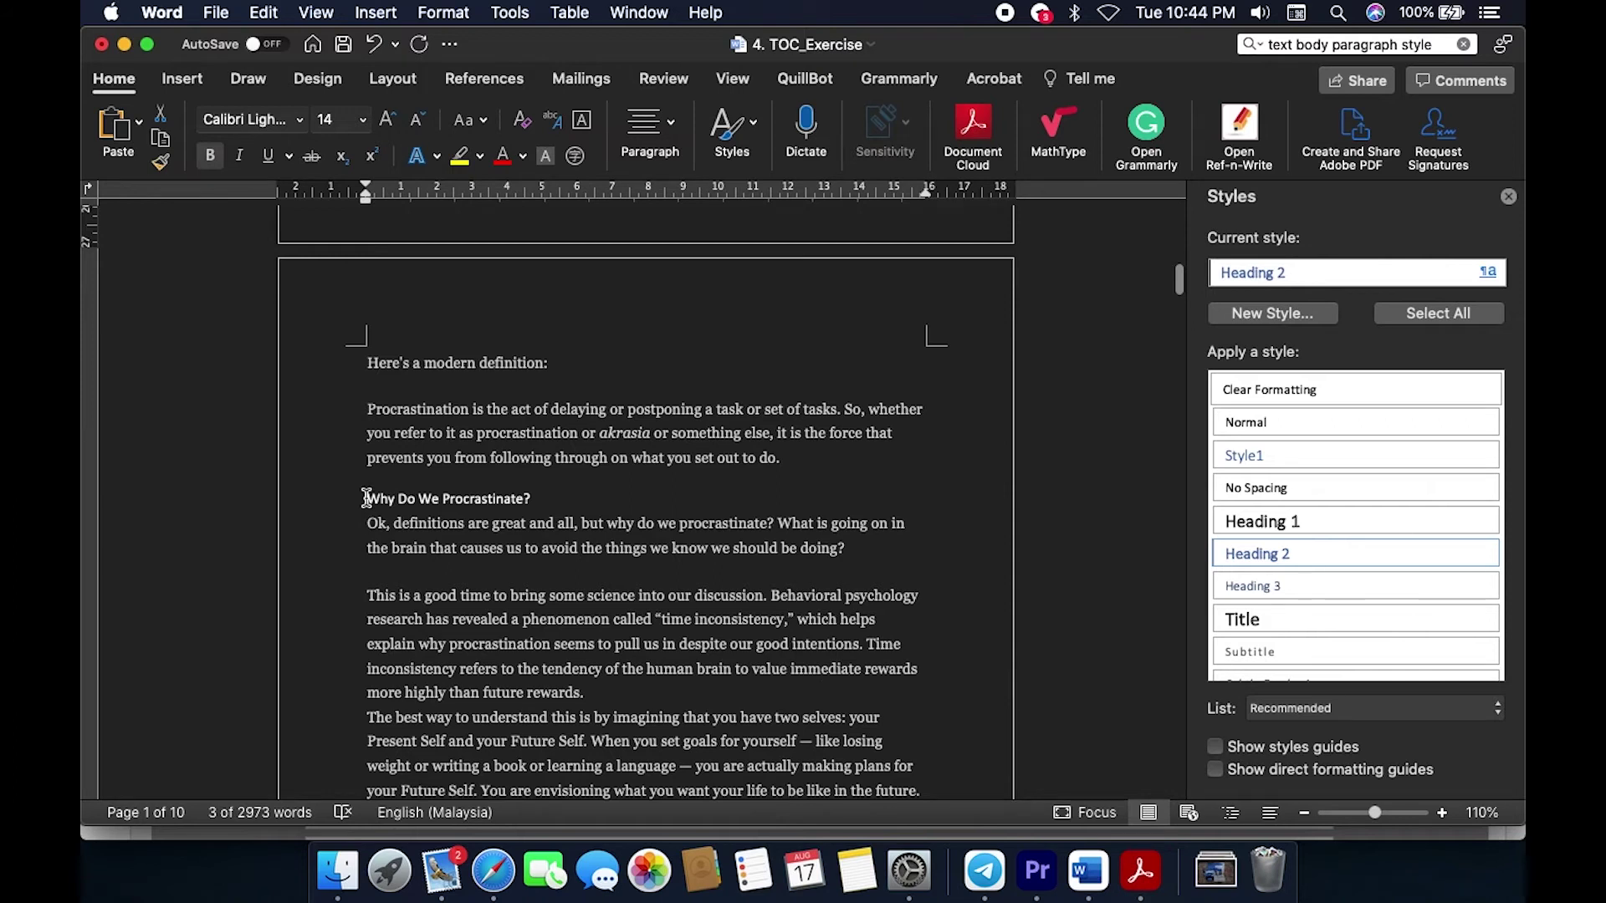
left_click_drag(366, 498, 649, 498)
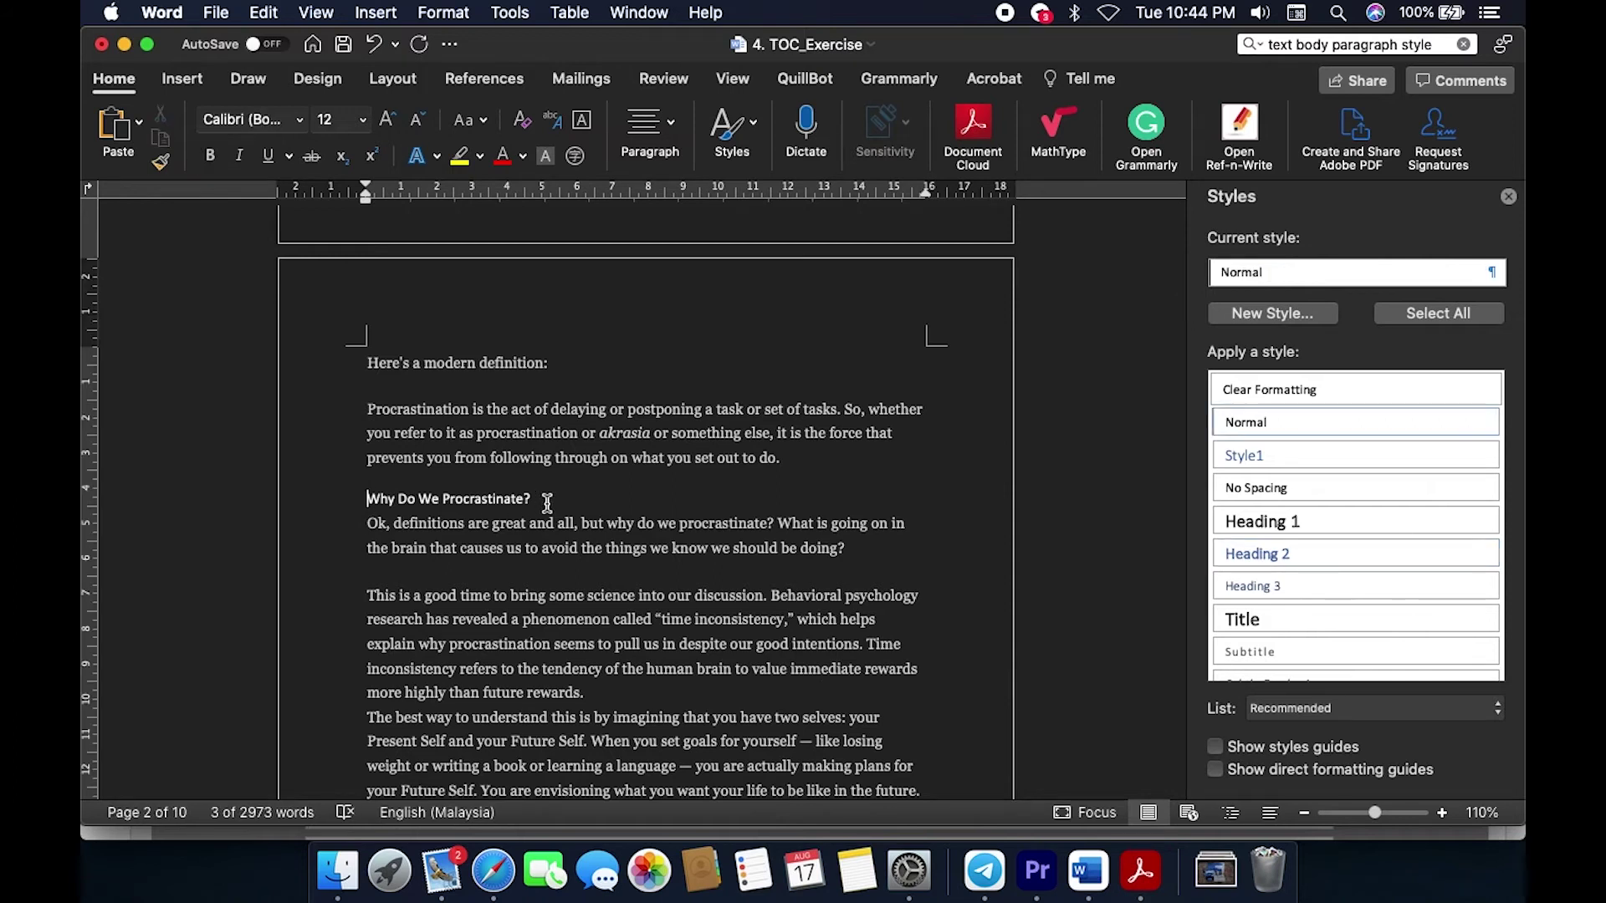
left_click(1248, 554)
Step: After checking the solution PDF, apply Heading 2 to 'The Procrastination-Action Line'
scroll(877, 653, "down", 10)
scroll(877, 653, "down", 10)
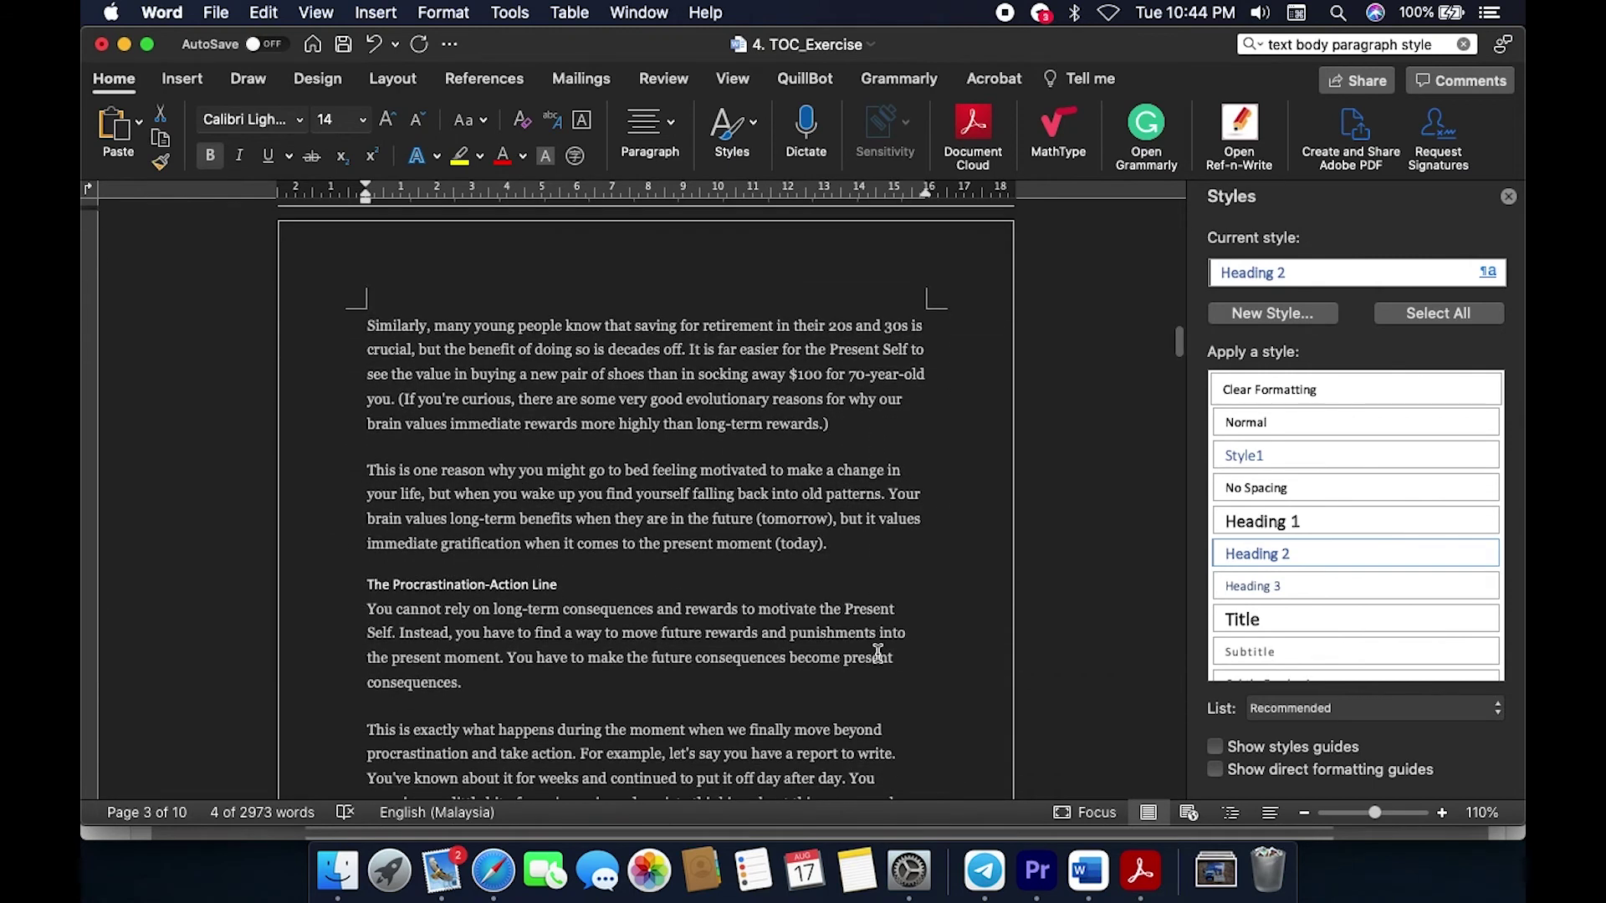
scroll(878, 653, "down", 10)
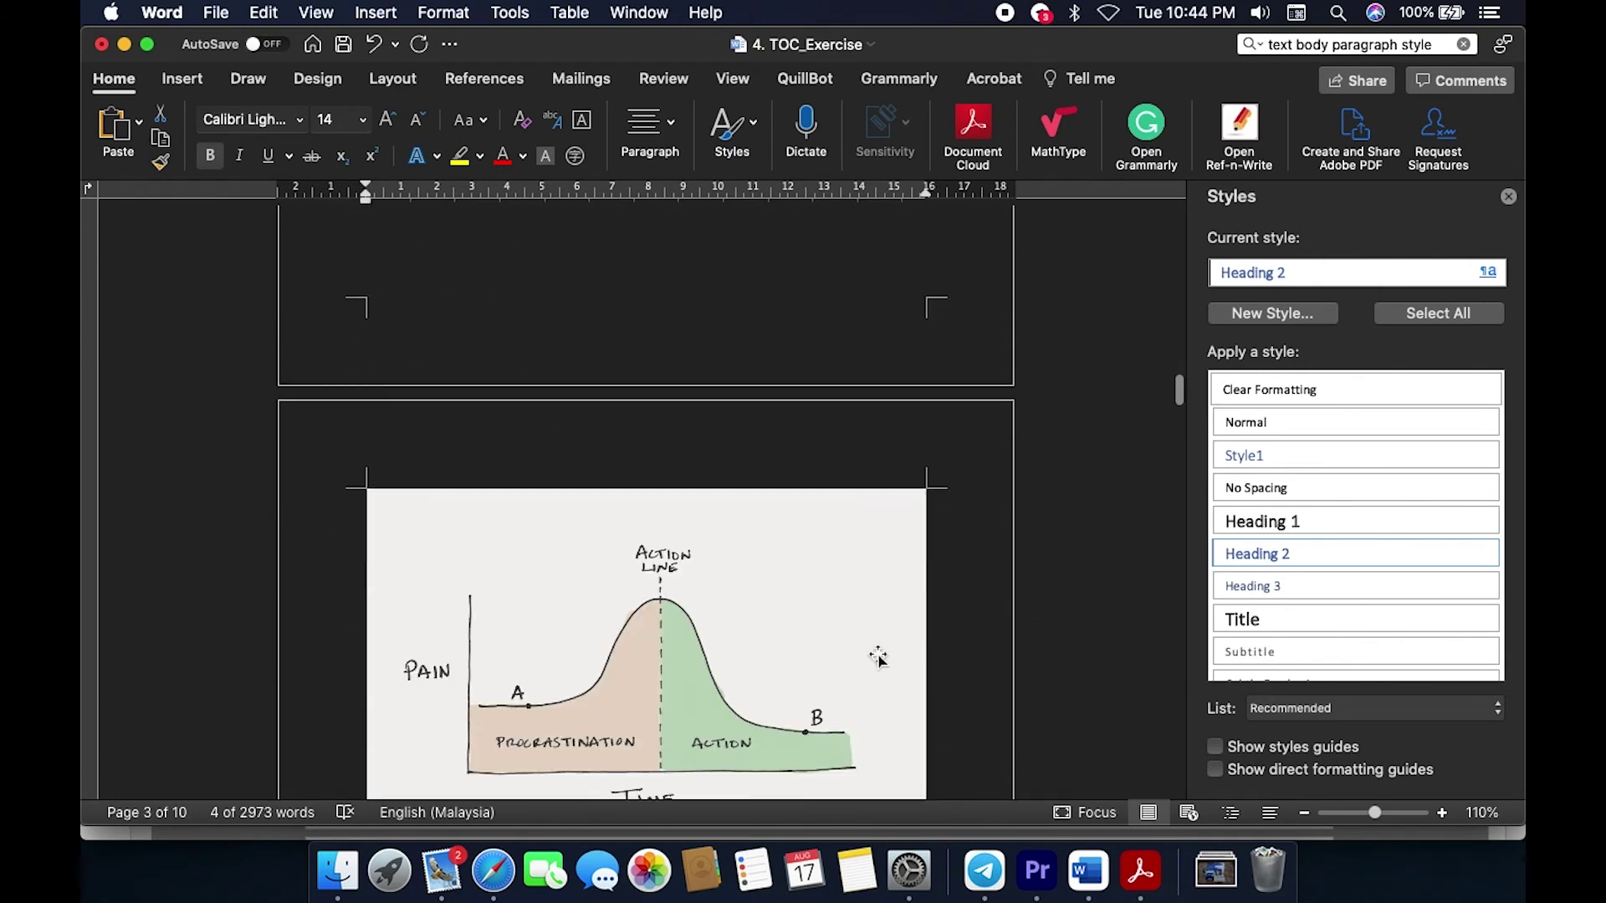
scroll(877, 656, "down", 10)
scroll(878, 654, "up", 15)
key("super+Tab")
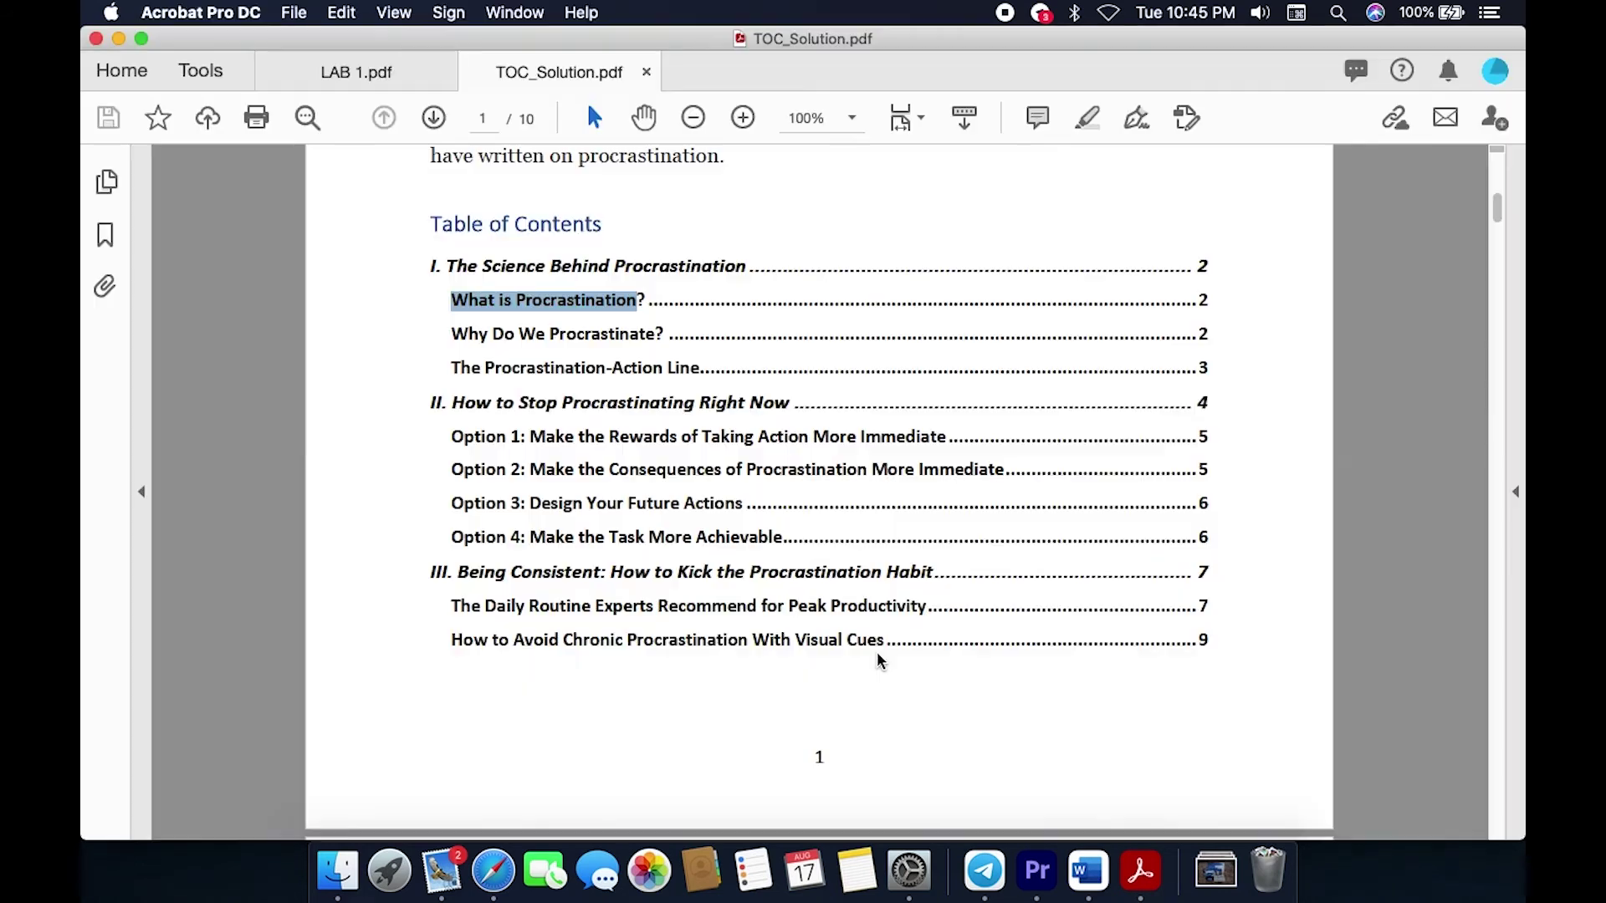
key("super+Tab")
scroll(441, 523, "up", 2)
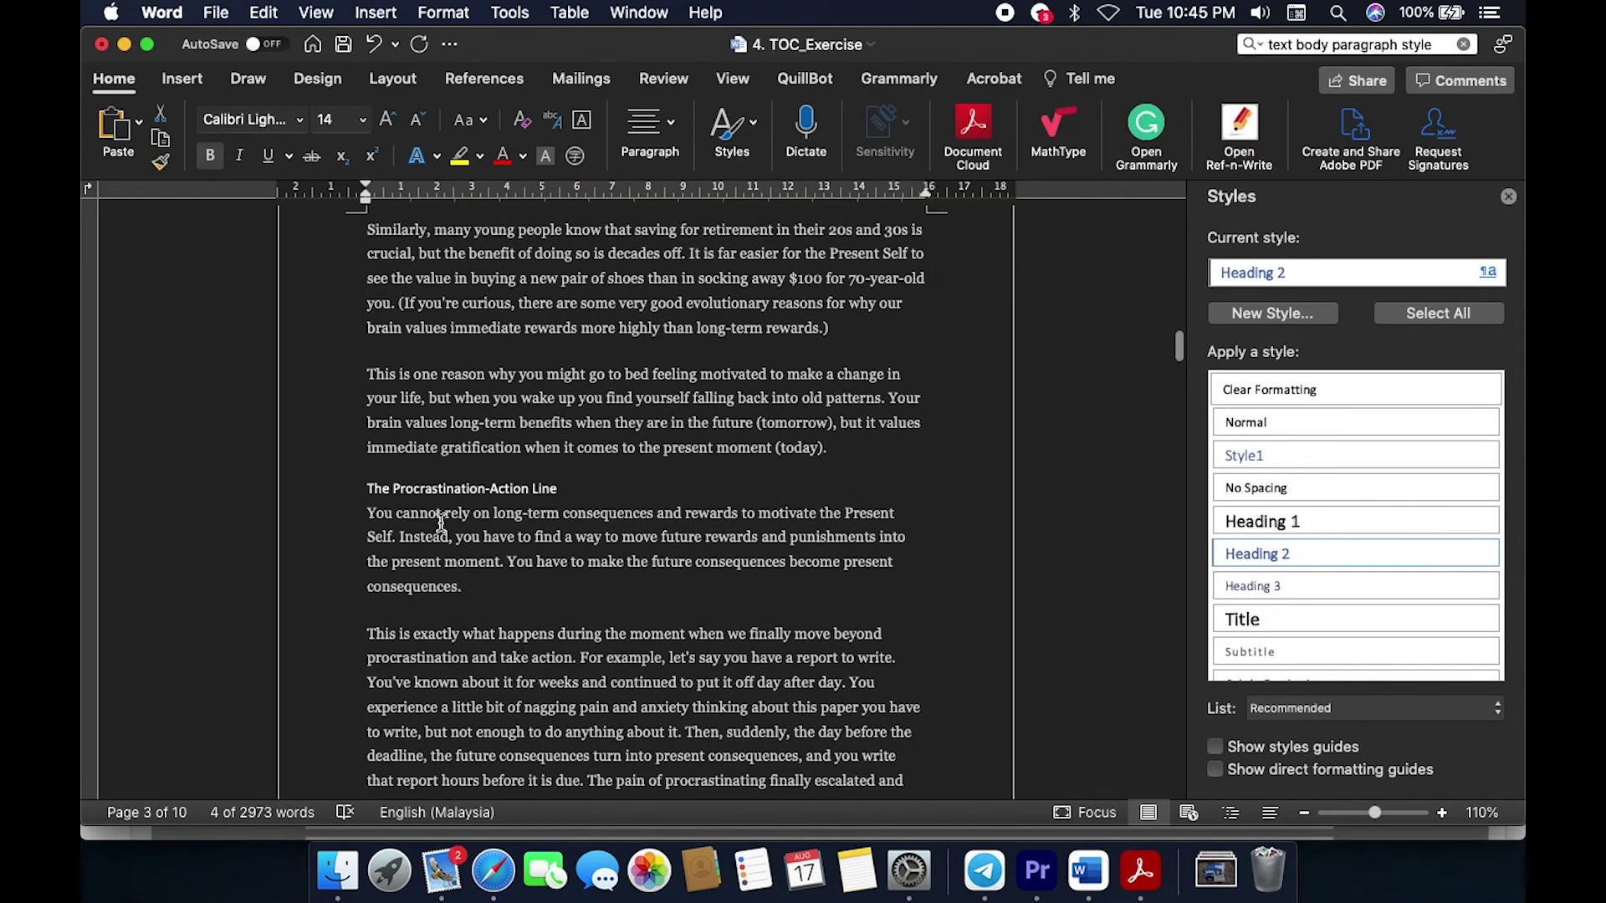
left_click_drag(369, 489, 574, 488)
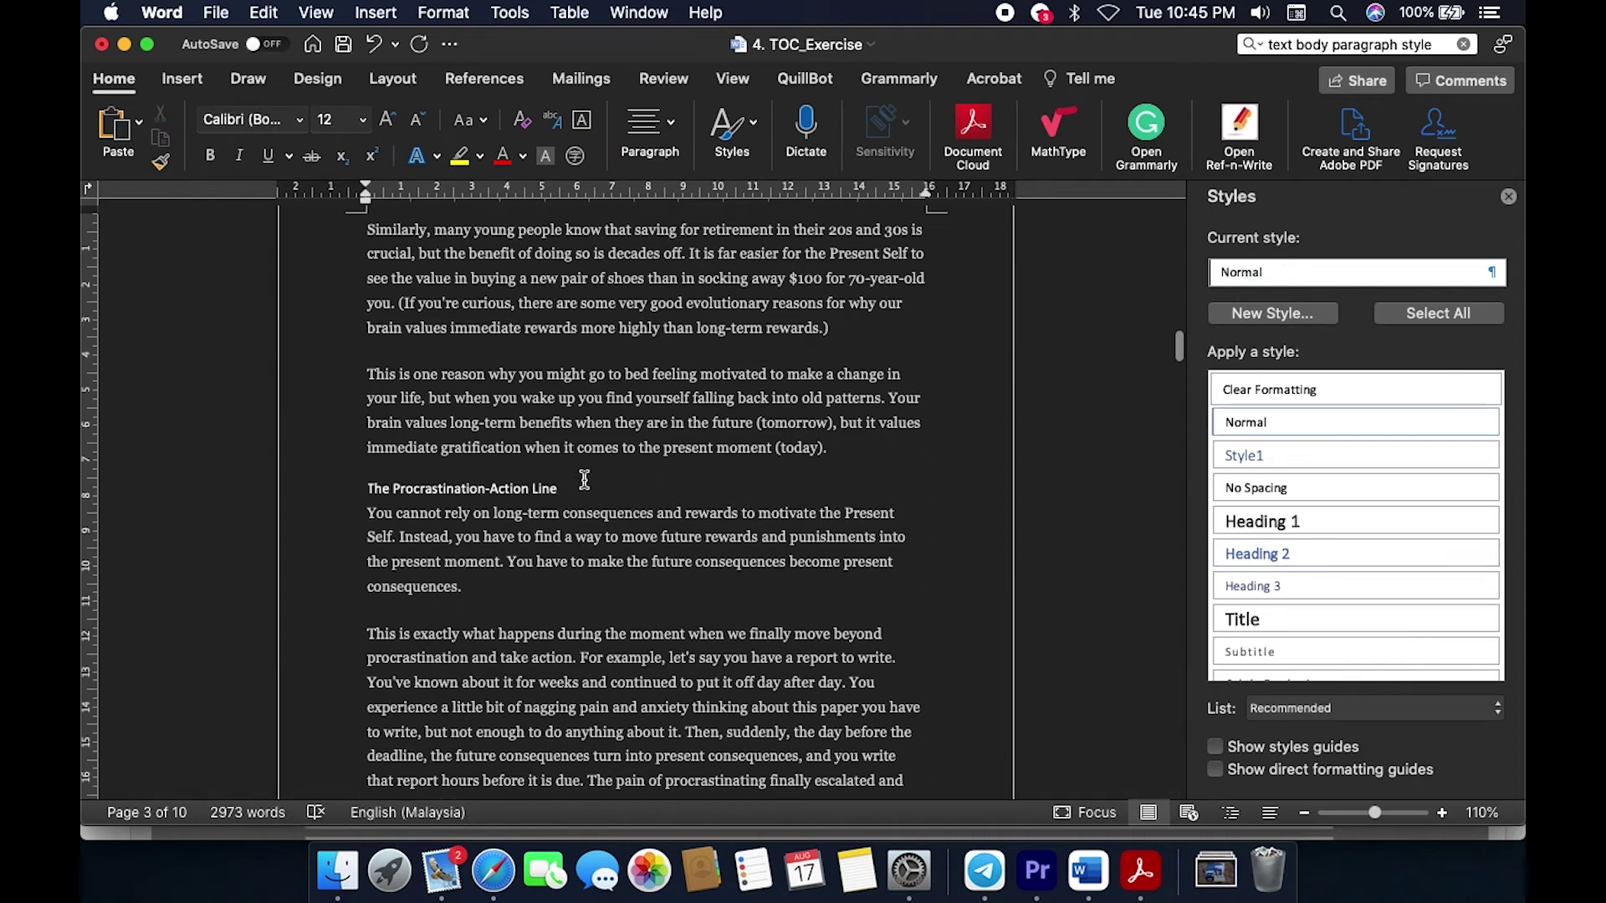
left_click(1256, 554)
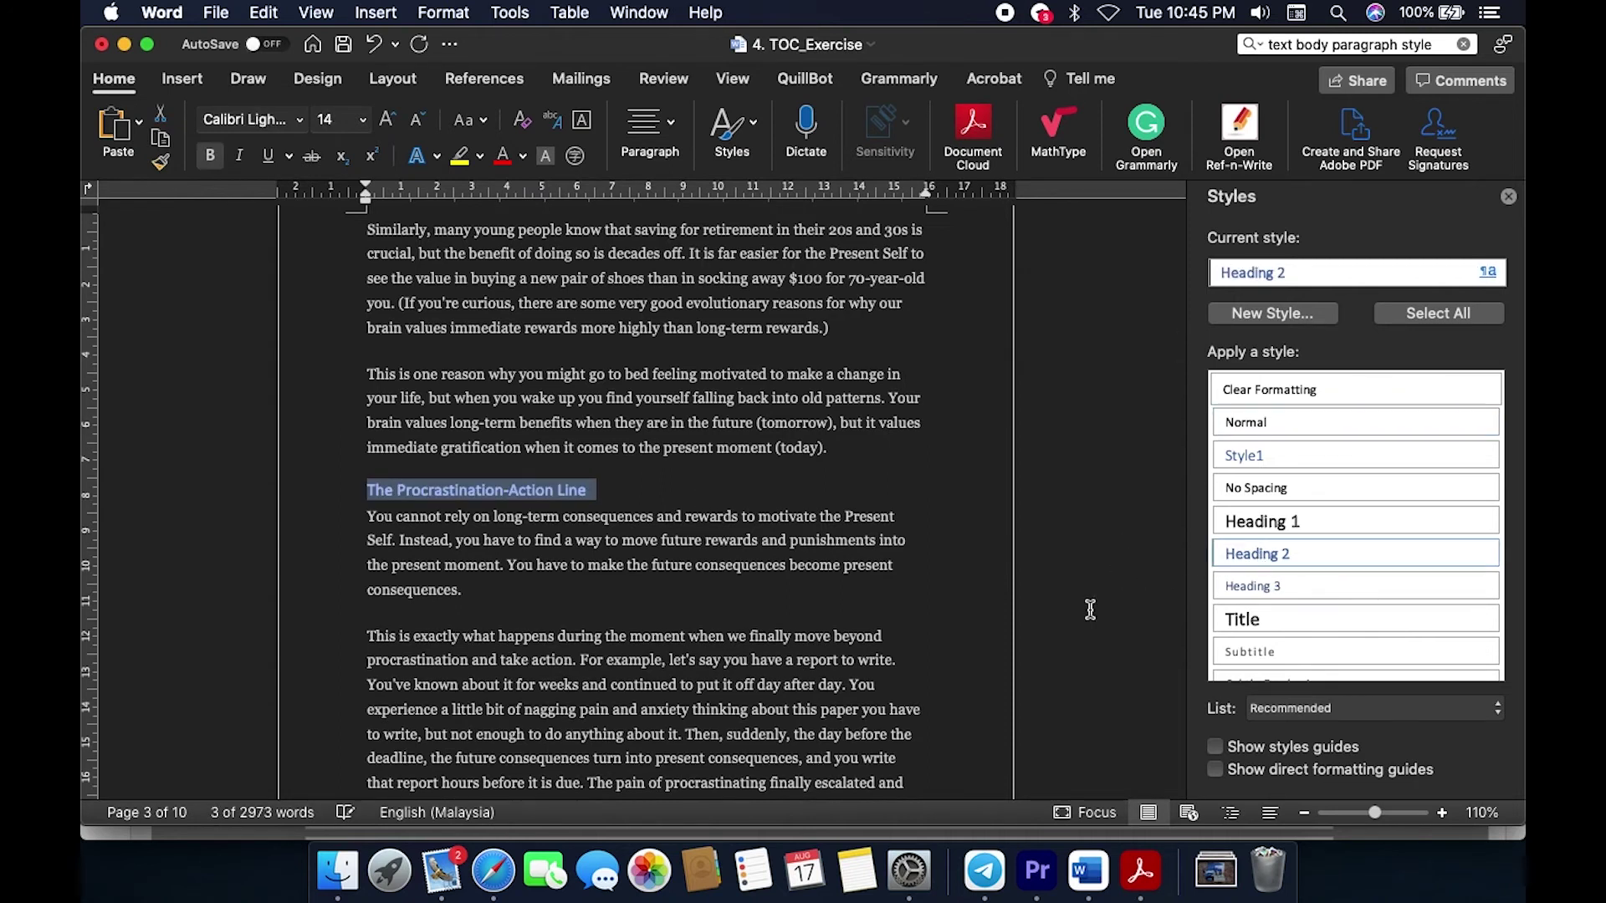
Step: Apply Heading 2 to the 'Option 2' subheading
scroll(951, 646, "down", 15)
scroll(951, 645, "down", 10)
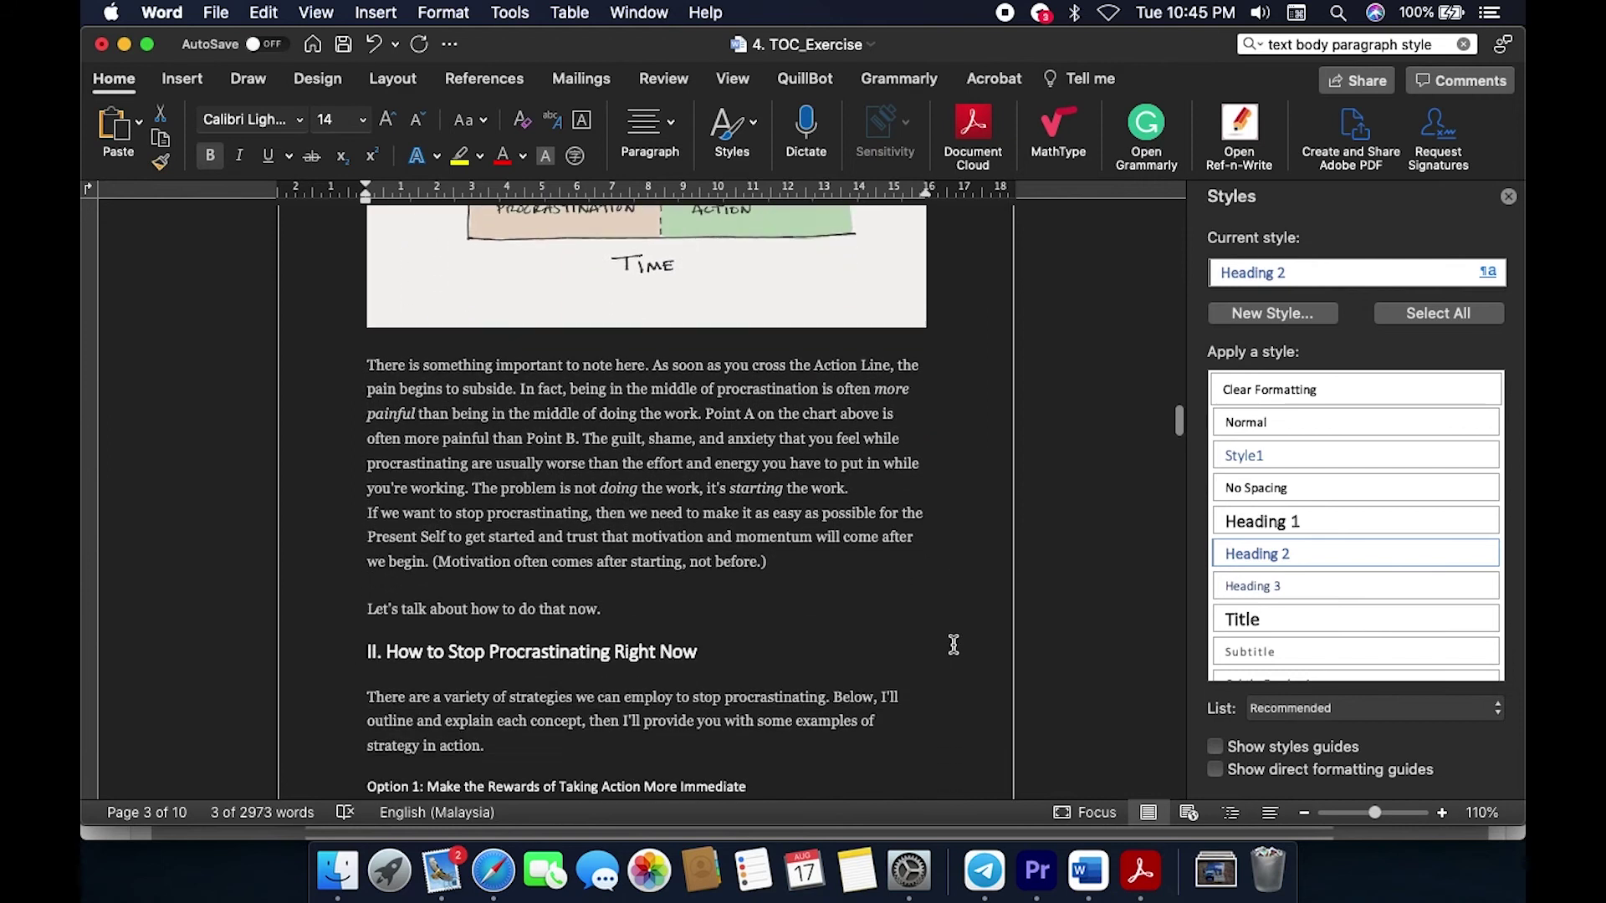
left_click(366, 416)
left_click(747, 416, "shift")
scroll(756, 512, "down", 3)
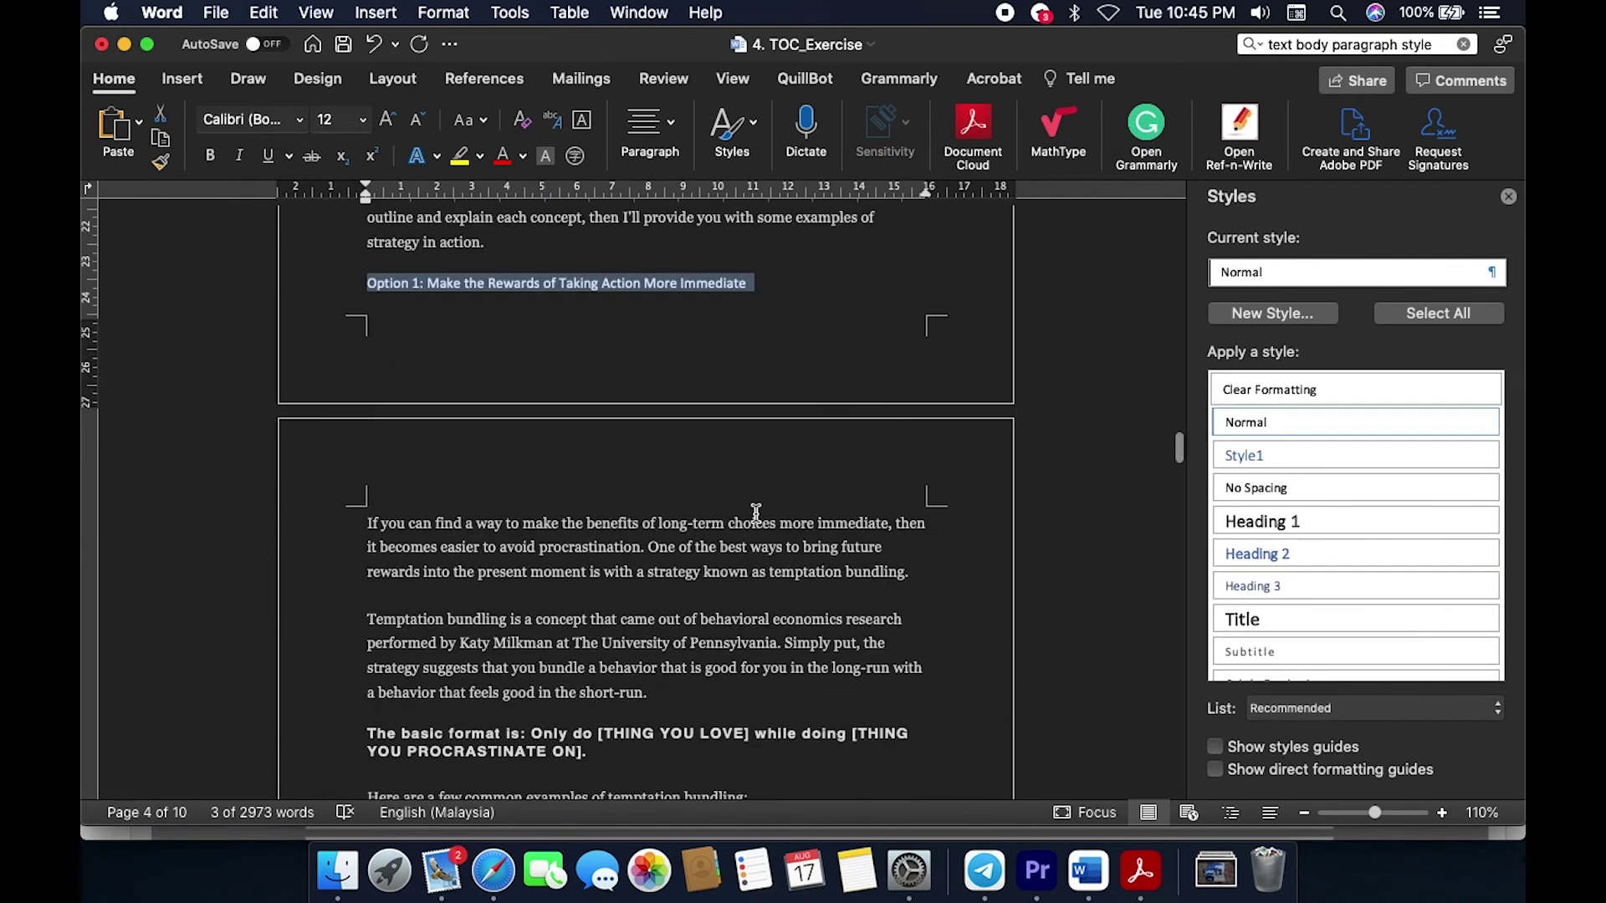
scroll(755, 511, "down", 10)
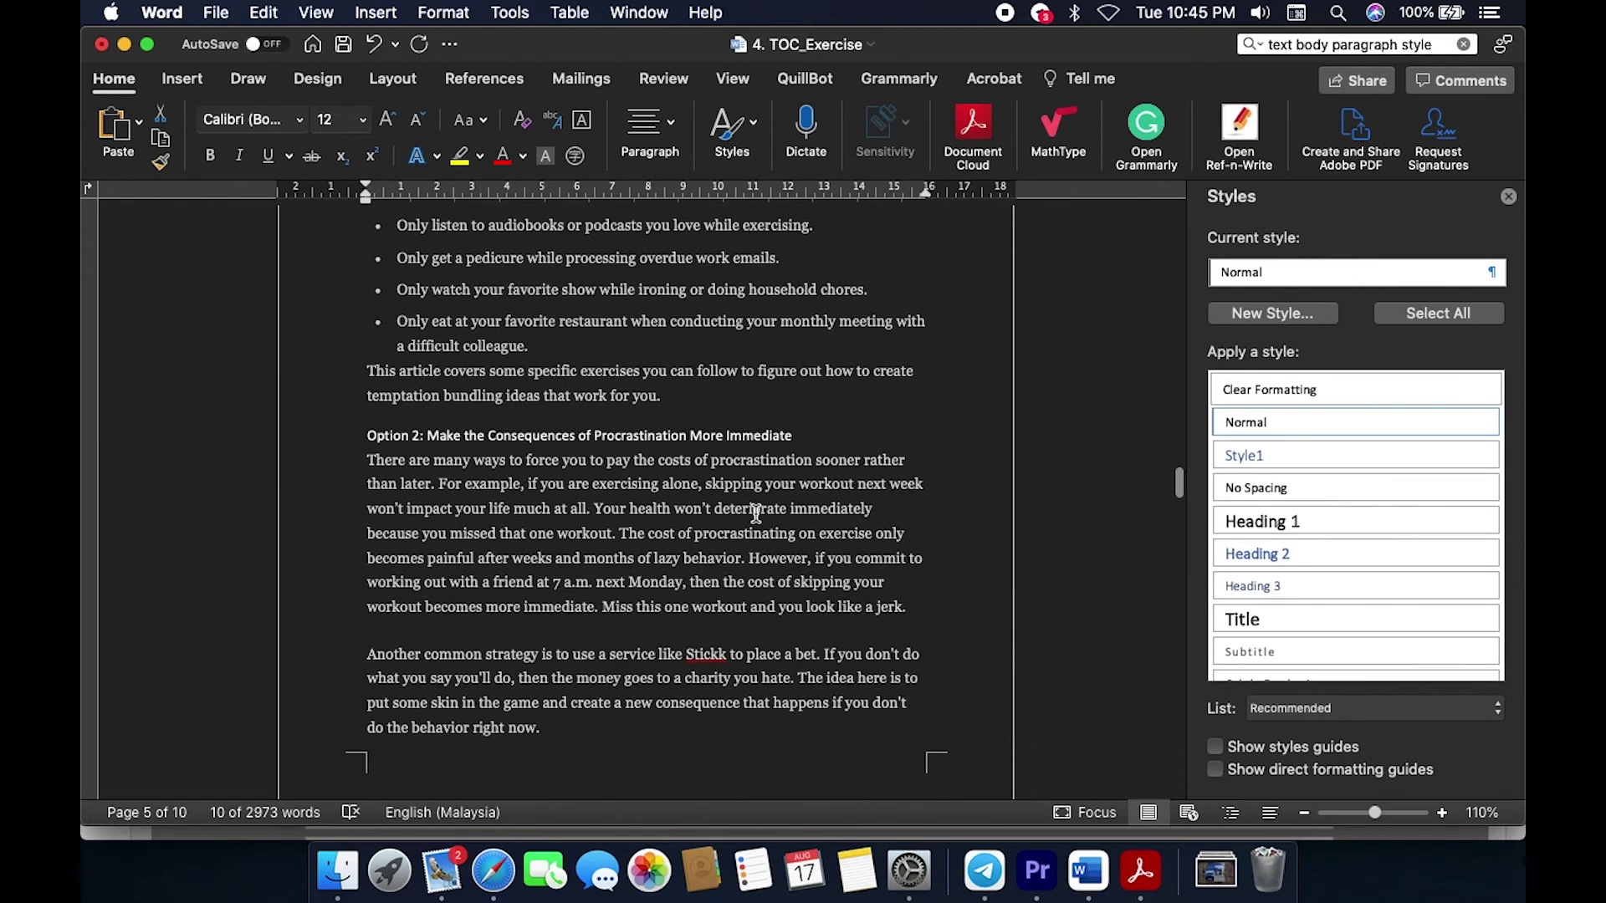
left_click(369, 432)
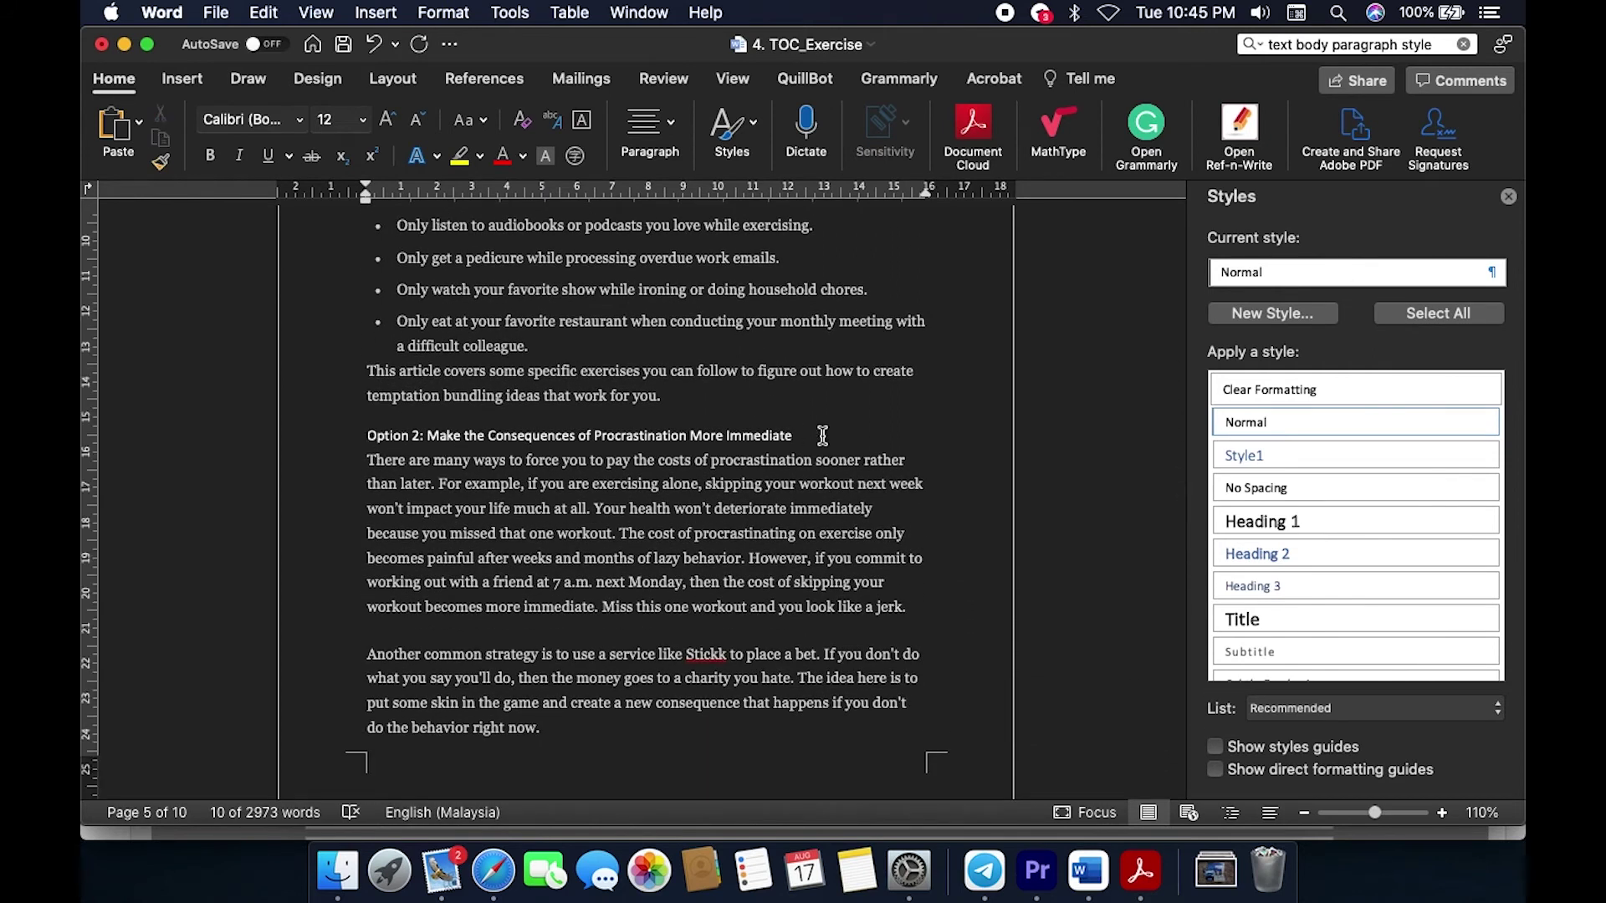
left_click(820, 434, "shift")
left_click(1230, 553)
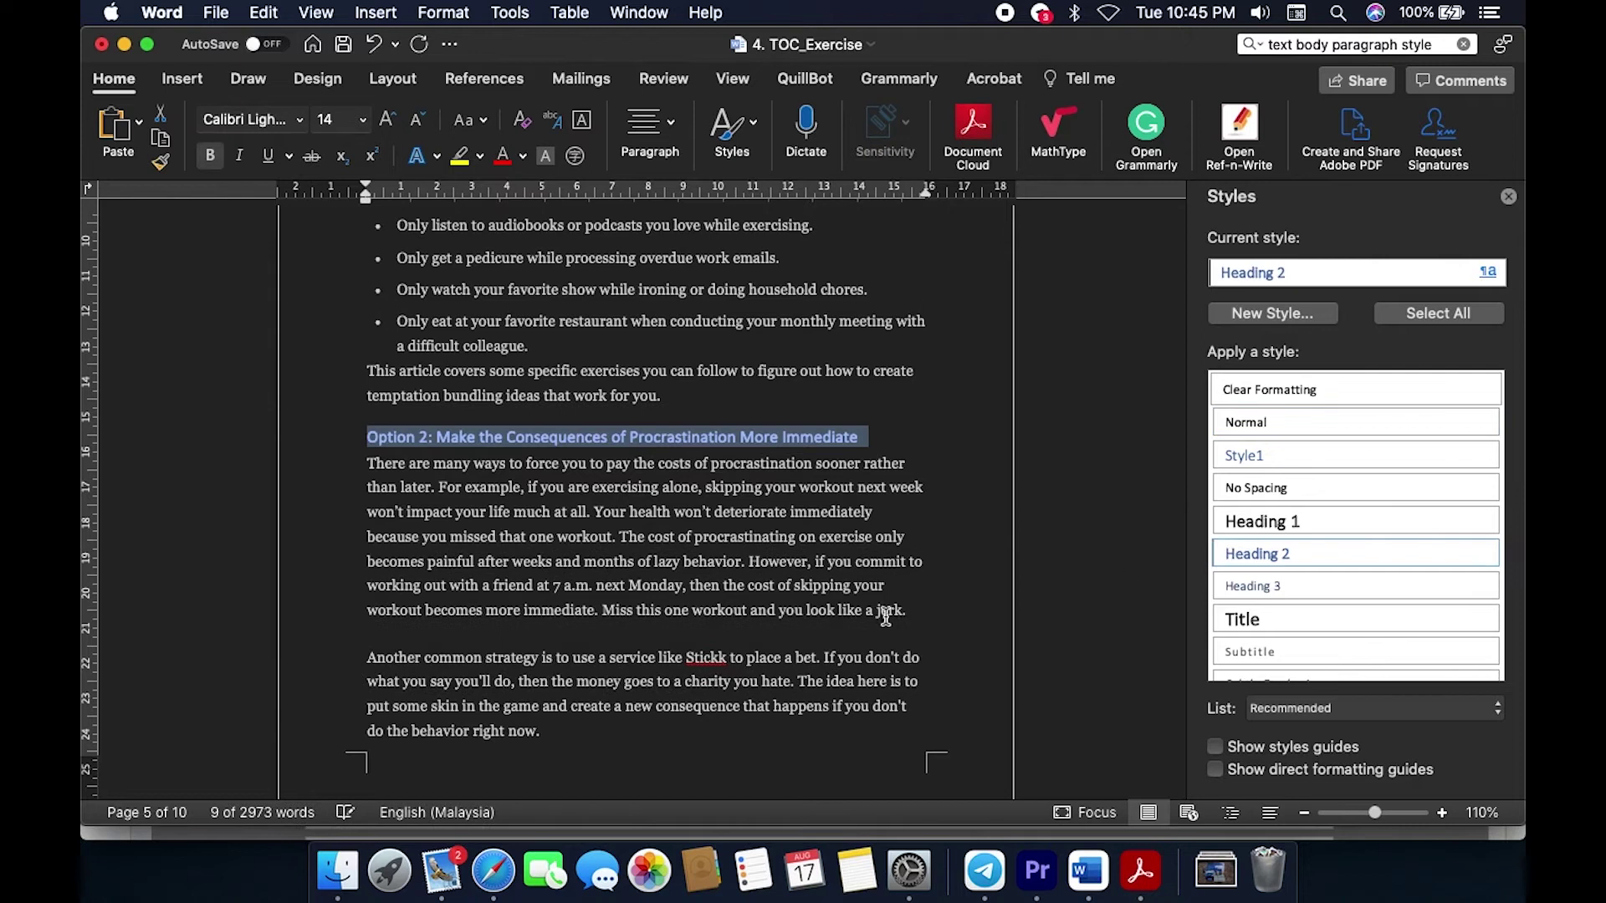
Step: Apply Heading 2 to 'Option 1: Make the Rewards of Taking Action More Immediate'
scroll(880, 615, "up", 10)
scroll(882, 617, "up", 1)
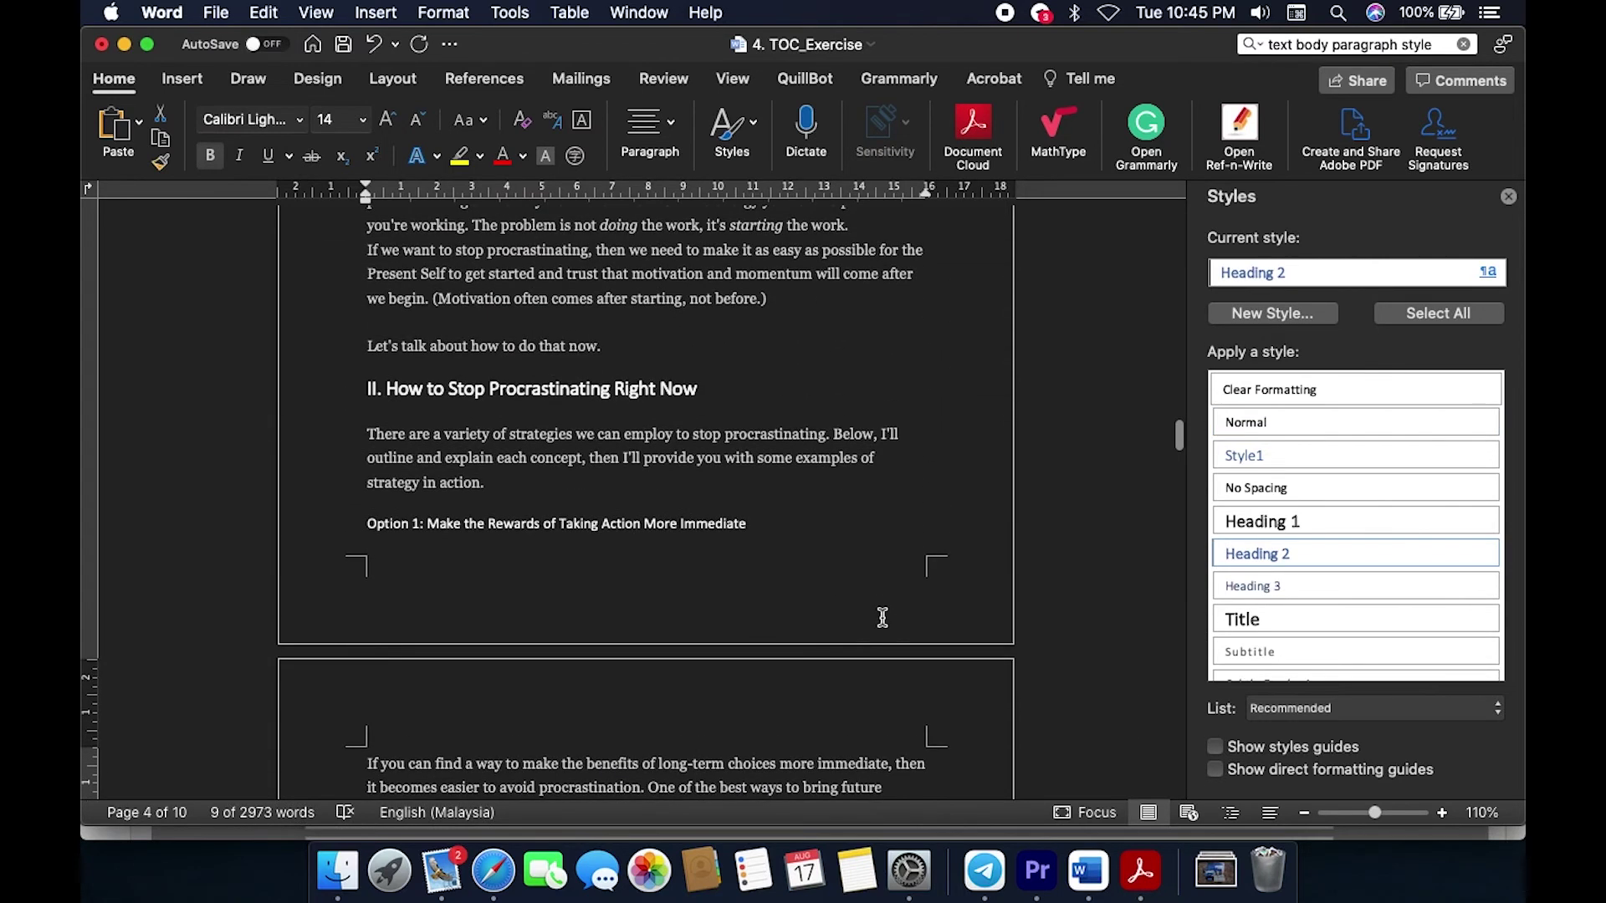
left_click(368, 524)
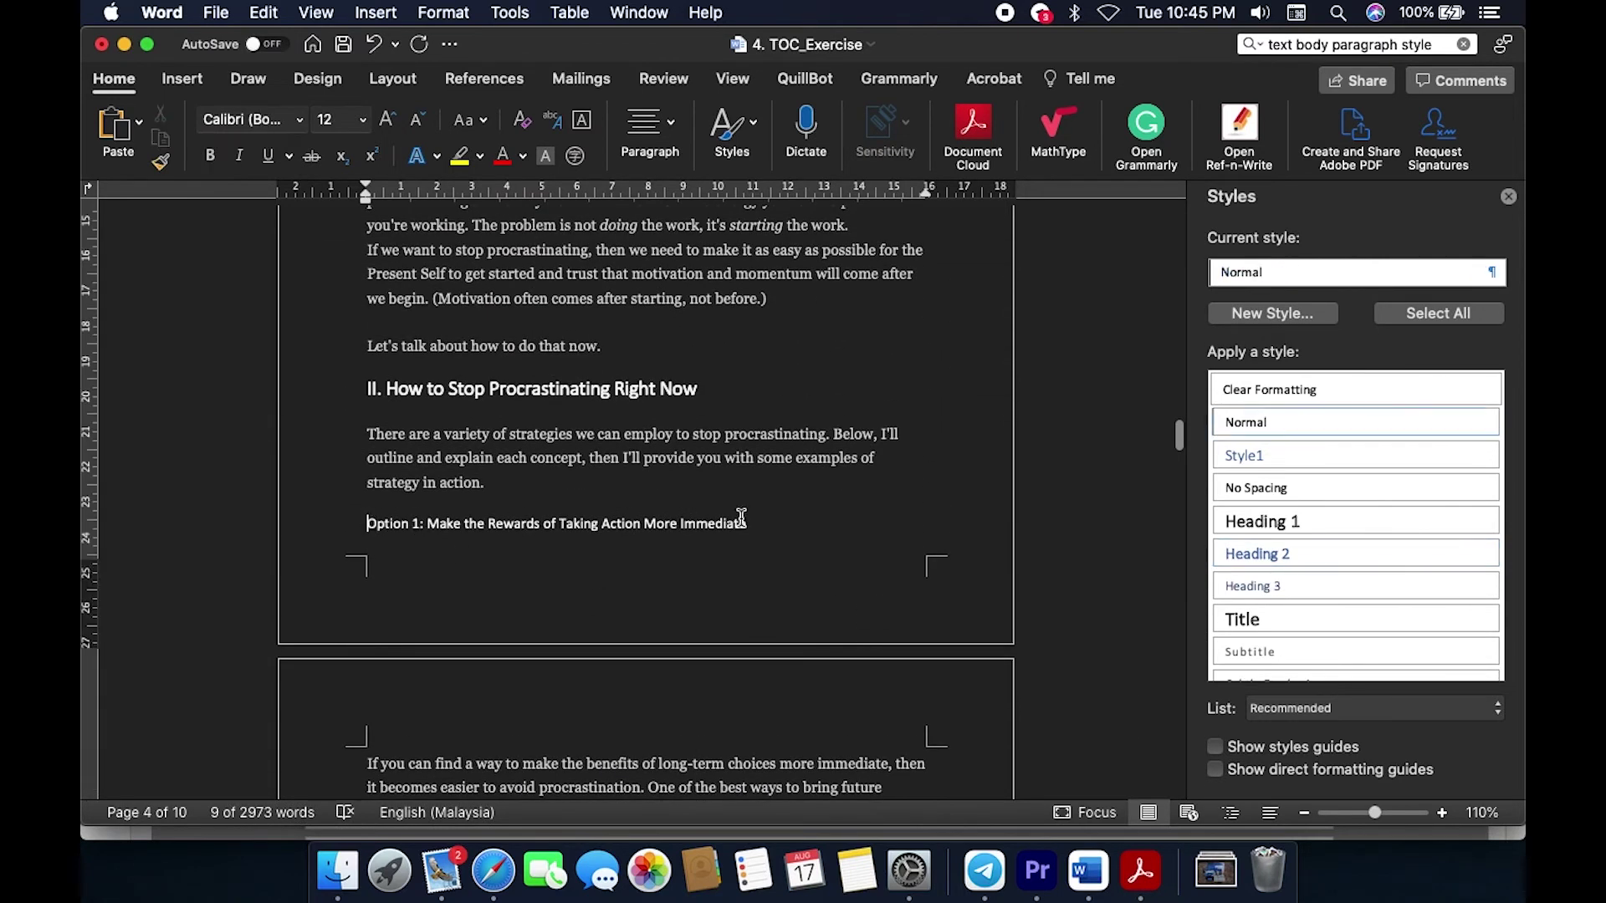
left_click(774, 524, "shift")
left_click(1258, 554)
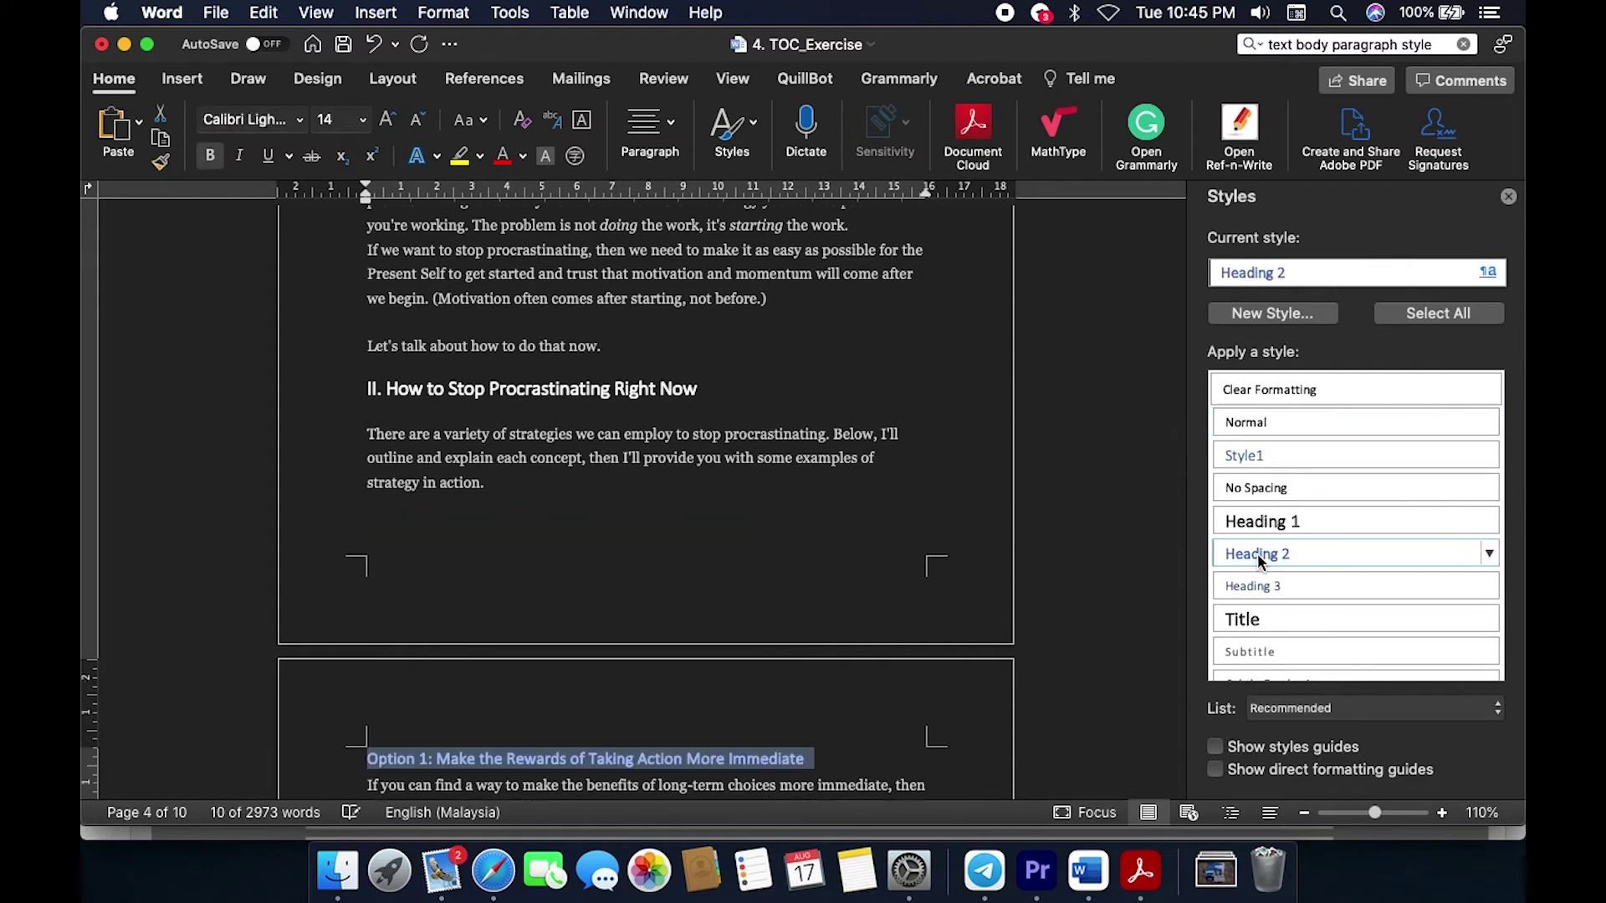
scroll(1057, 648, "down", 10)
scroll(1056, 648, "down", 10)
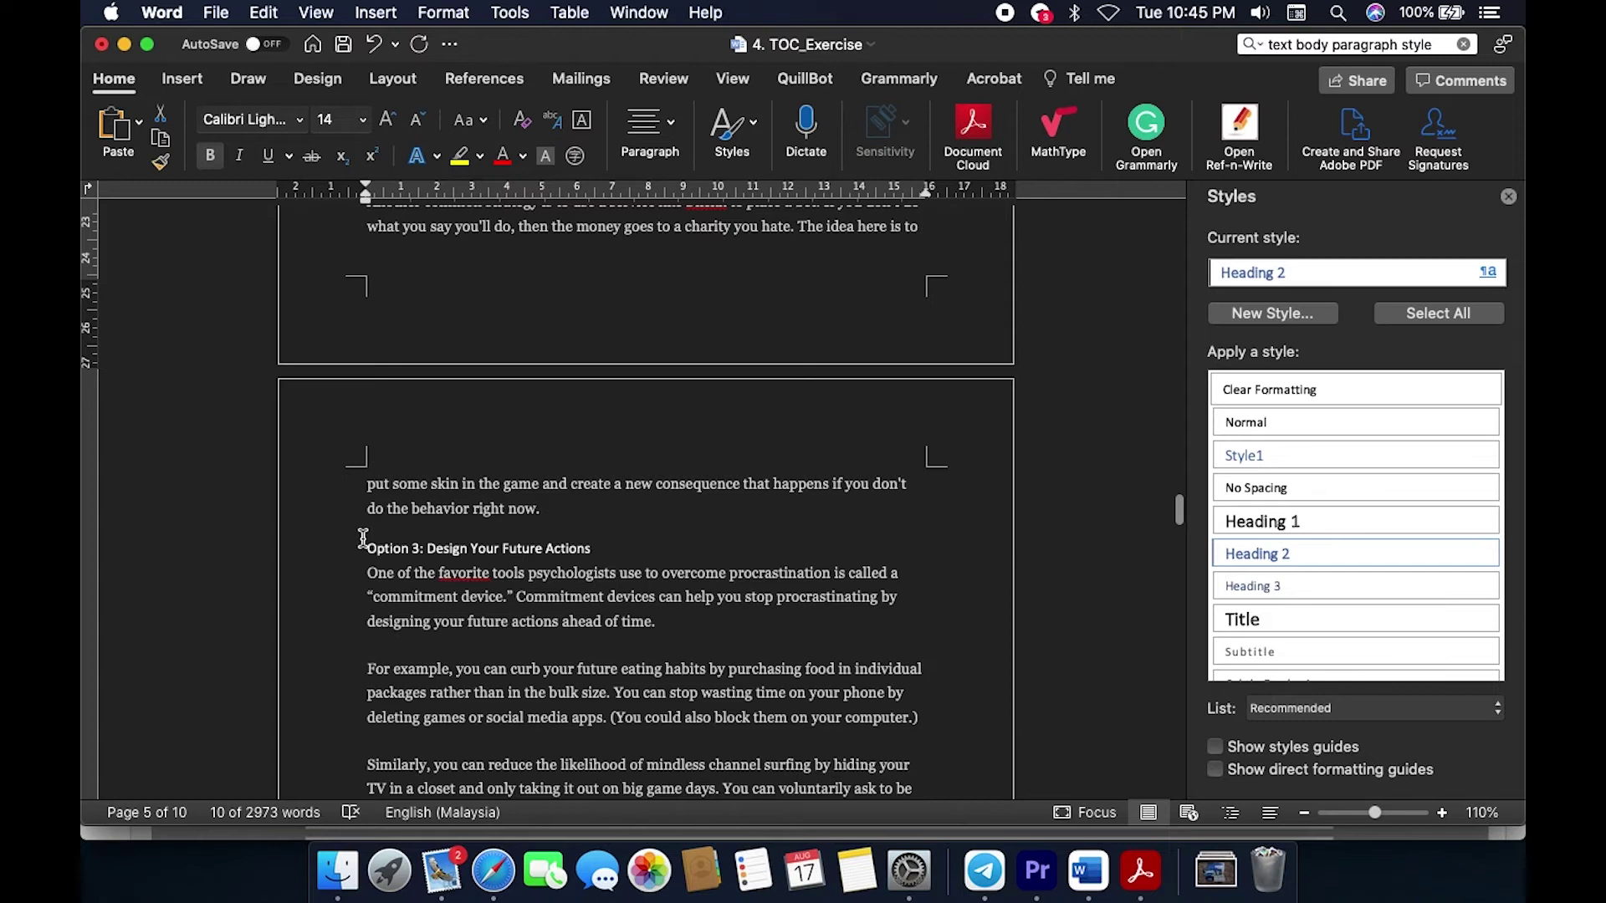
Step: Apply Heading 2 to the Option 3 and Option 4 subheadings
left_click(364, 539)
left_click(368, 545)
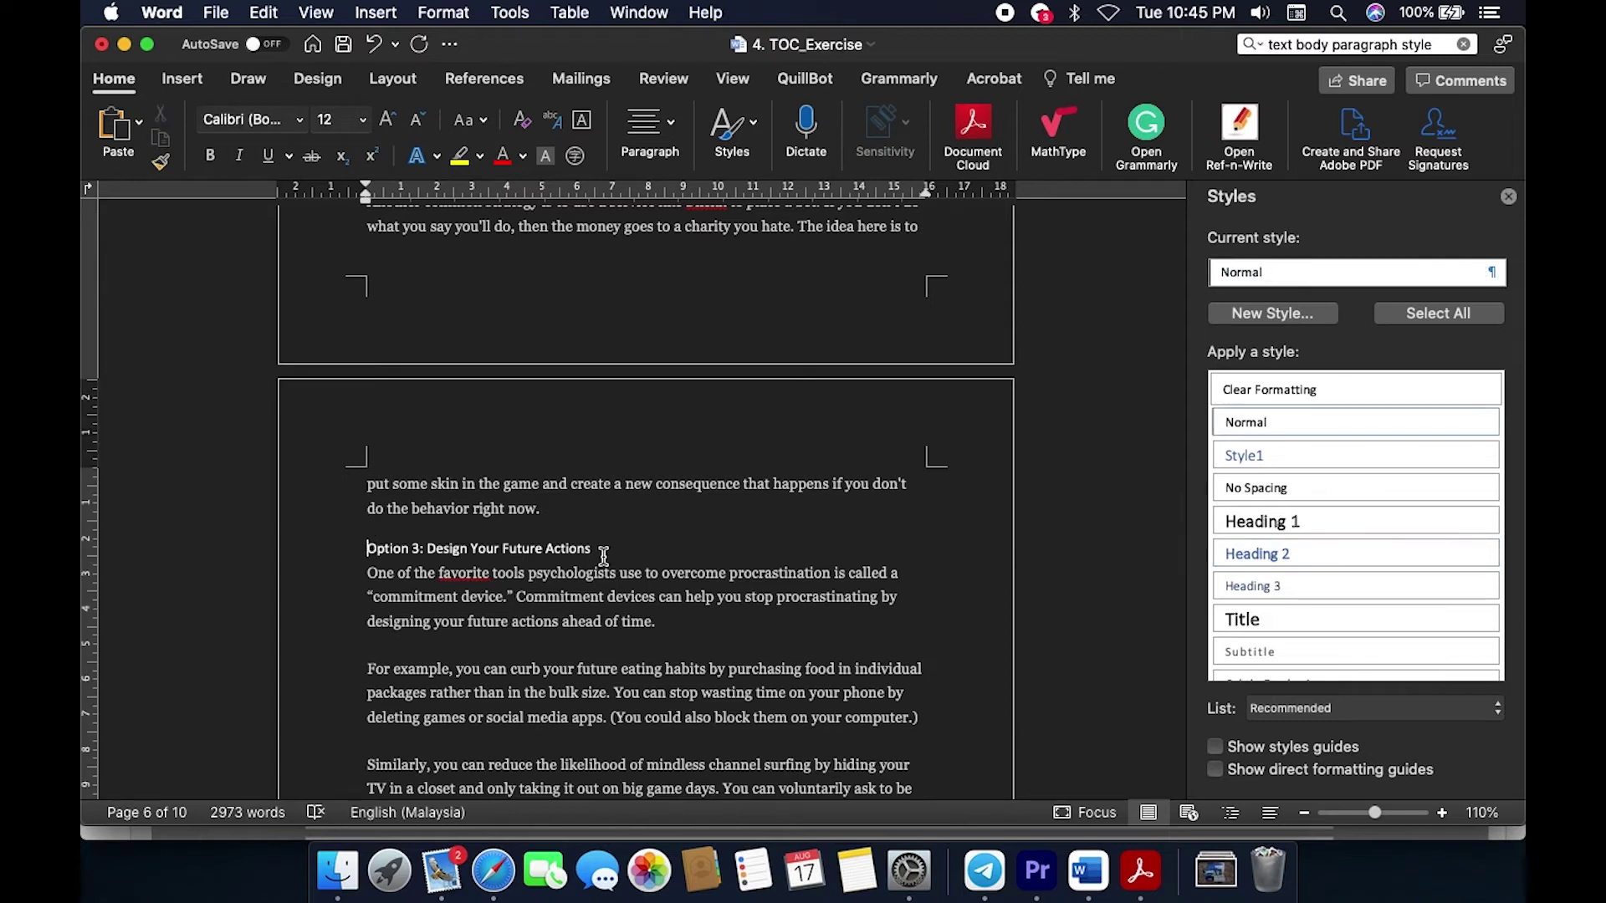
left_click(609, 549, "shift")
left_click(1243, 561)
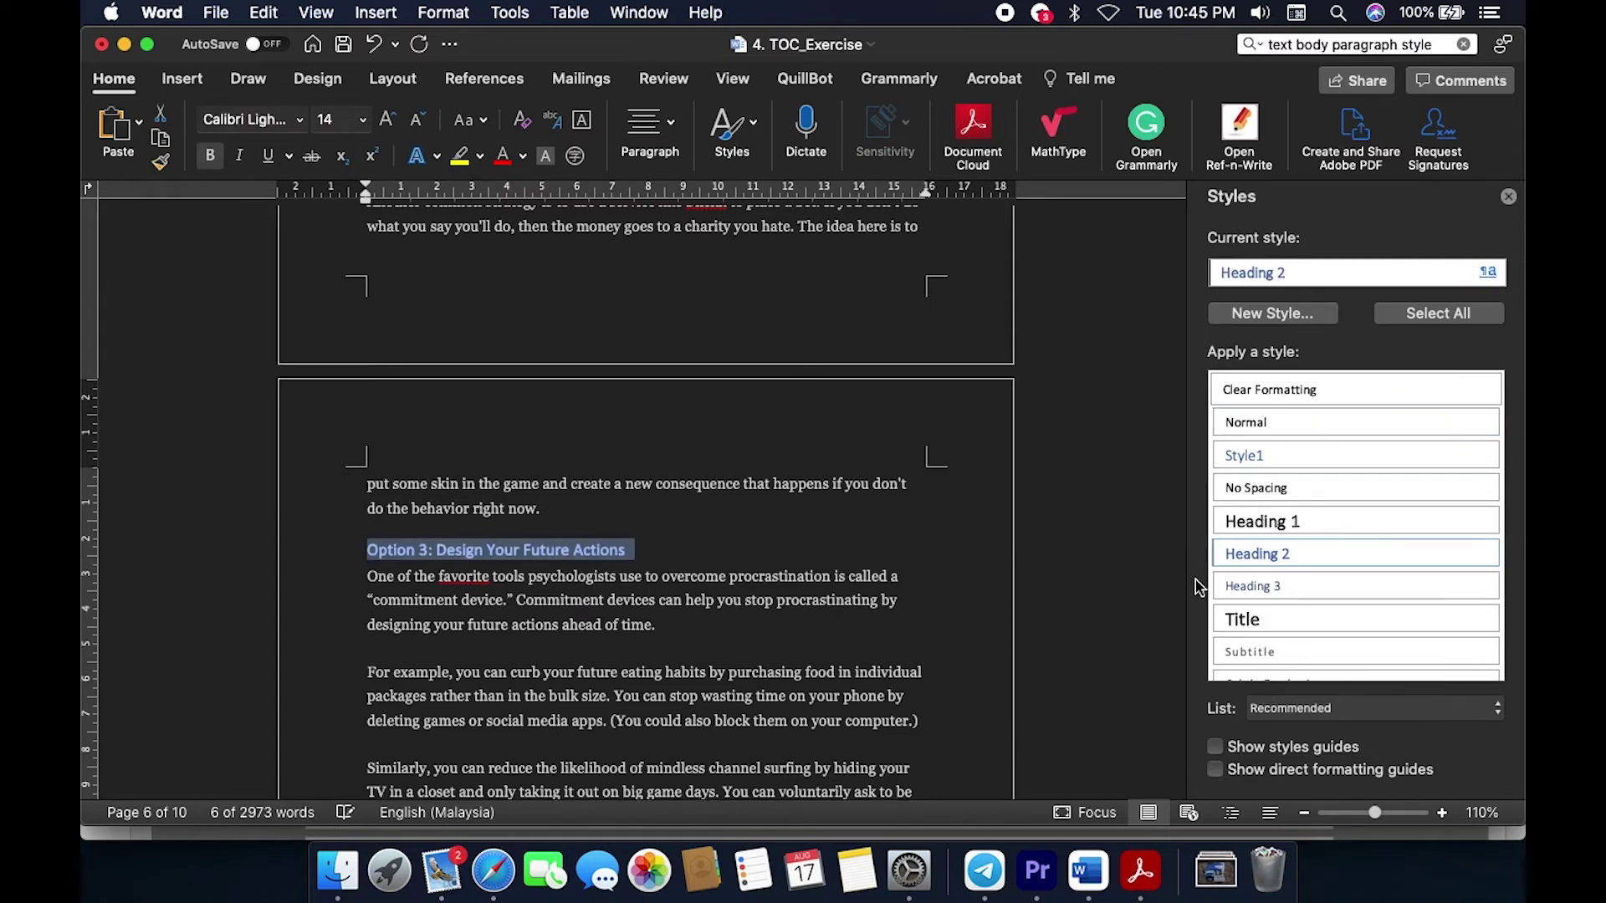
scroll(951, 665, "down", 8)
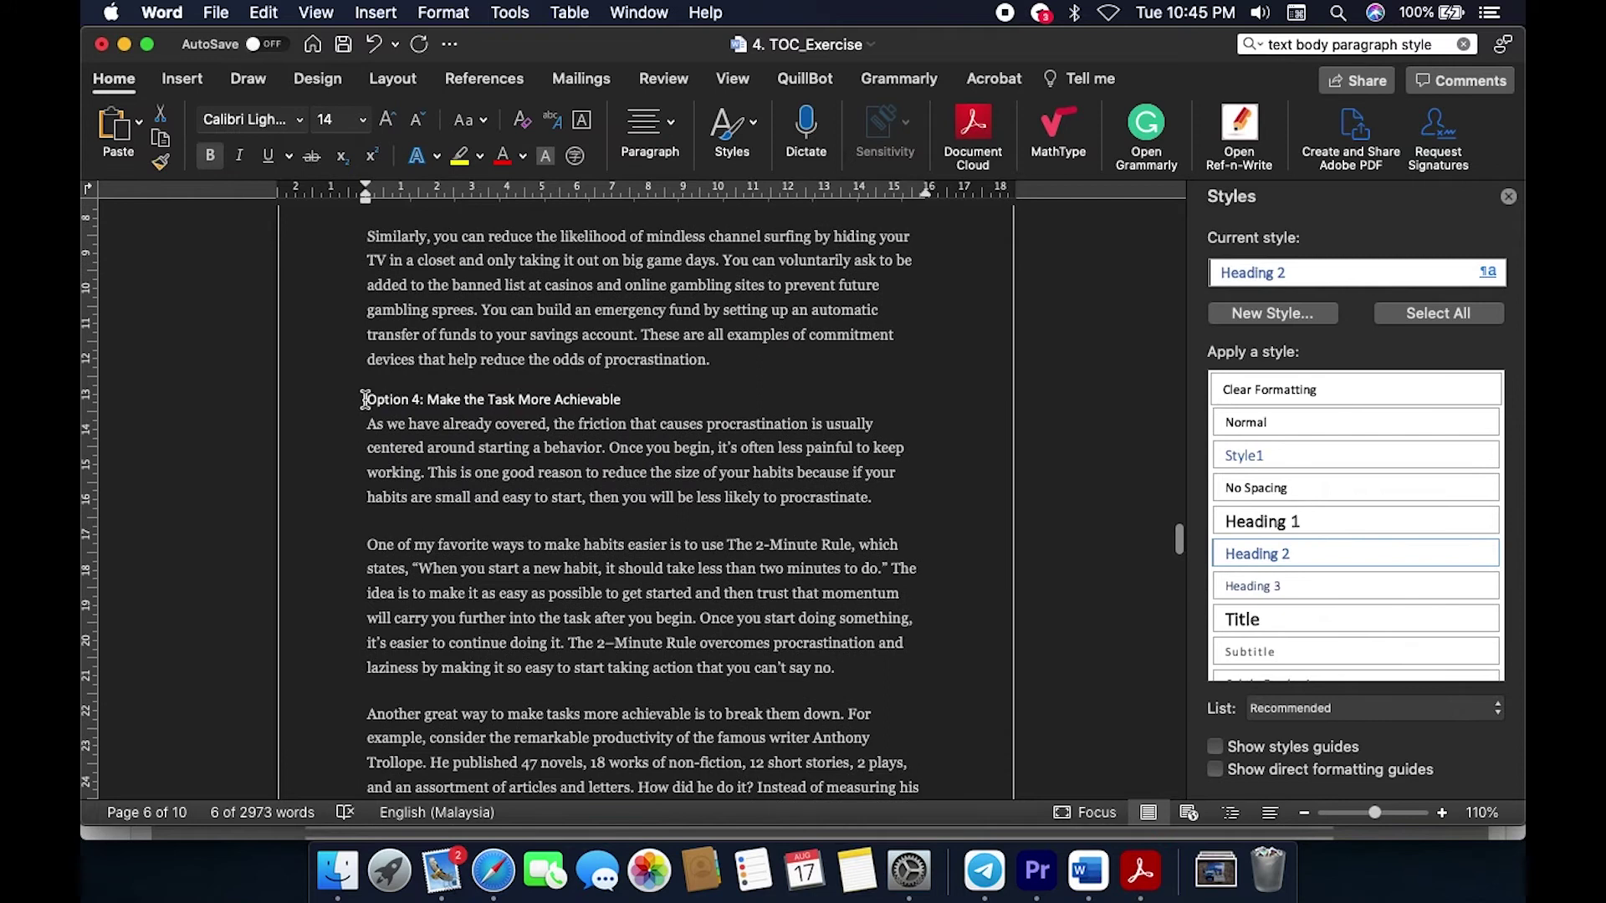
left_click(365, 400)
left_click(621, 399, "shift")
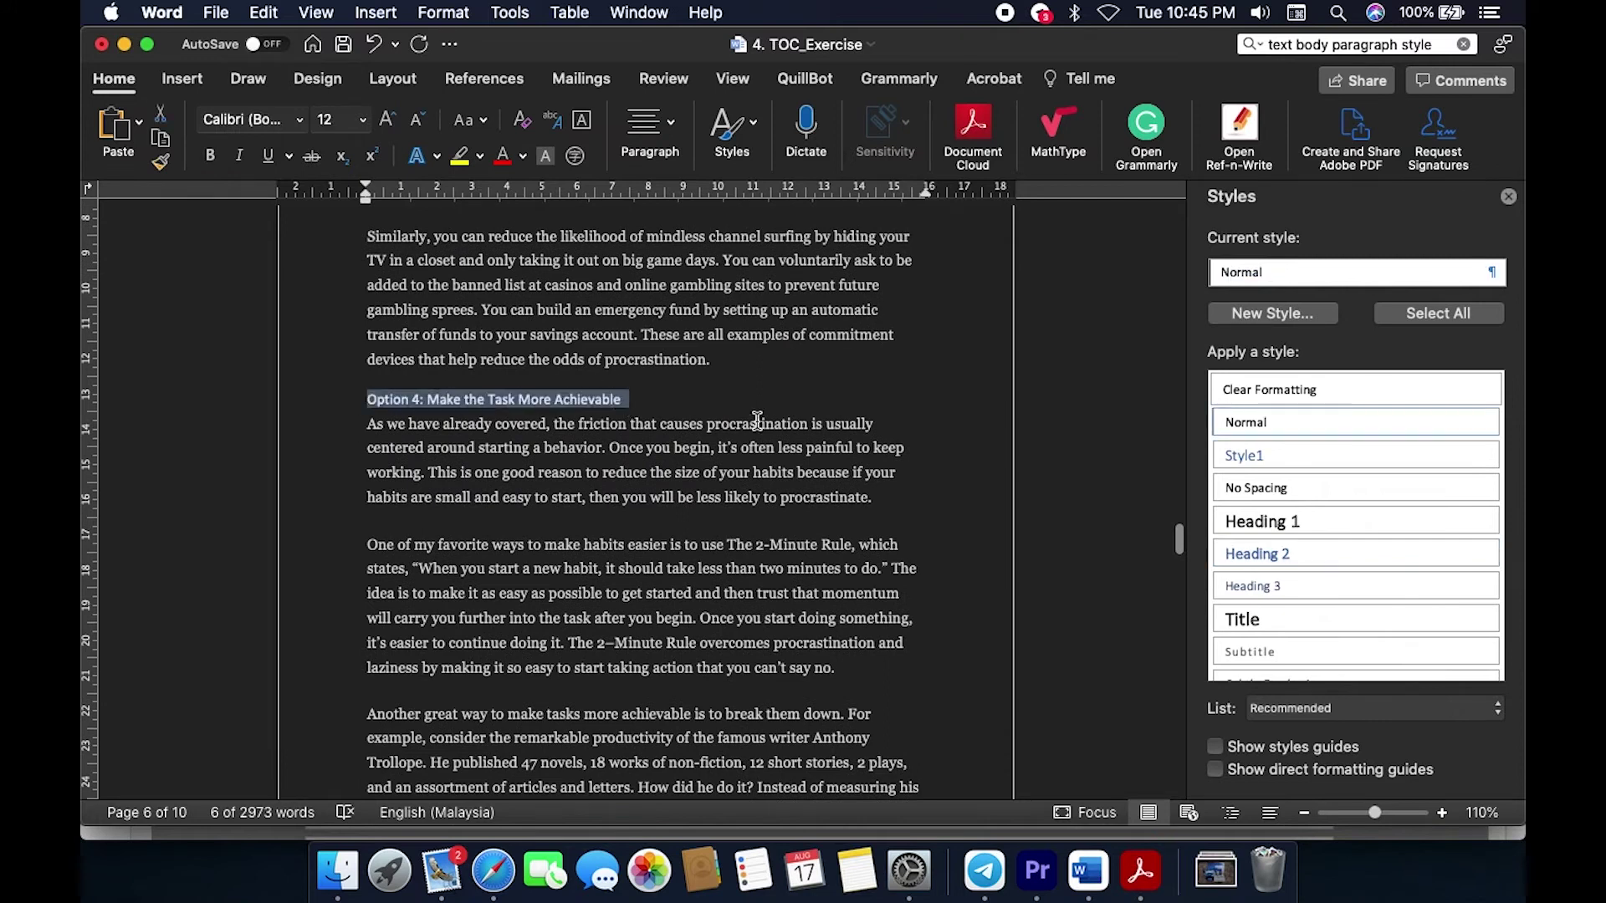
left_click(1276, 552)
Step: Apply Heading 2 to 'The Daily Routine Experts Recommend for Peak Productivity'
scroll(862, 573, "down", 10)
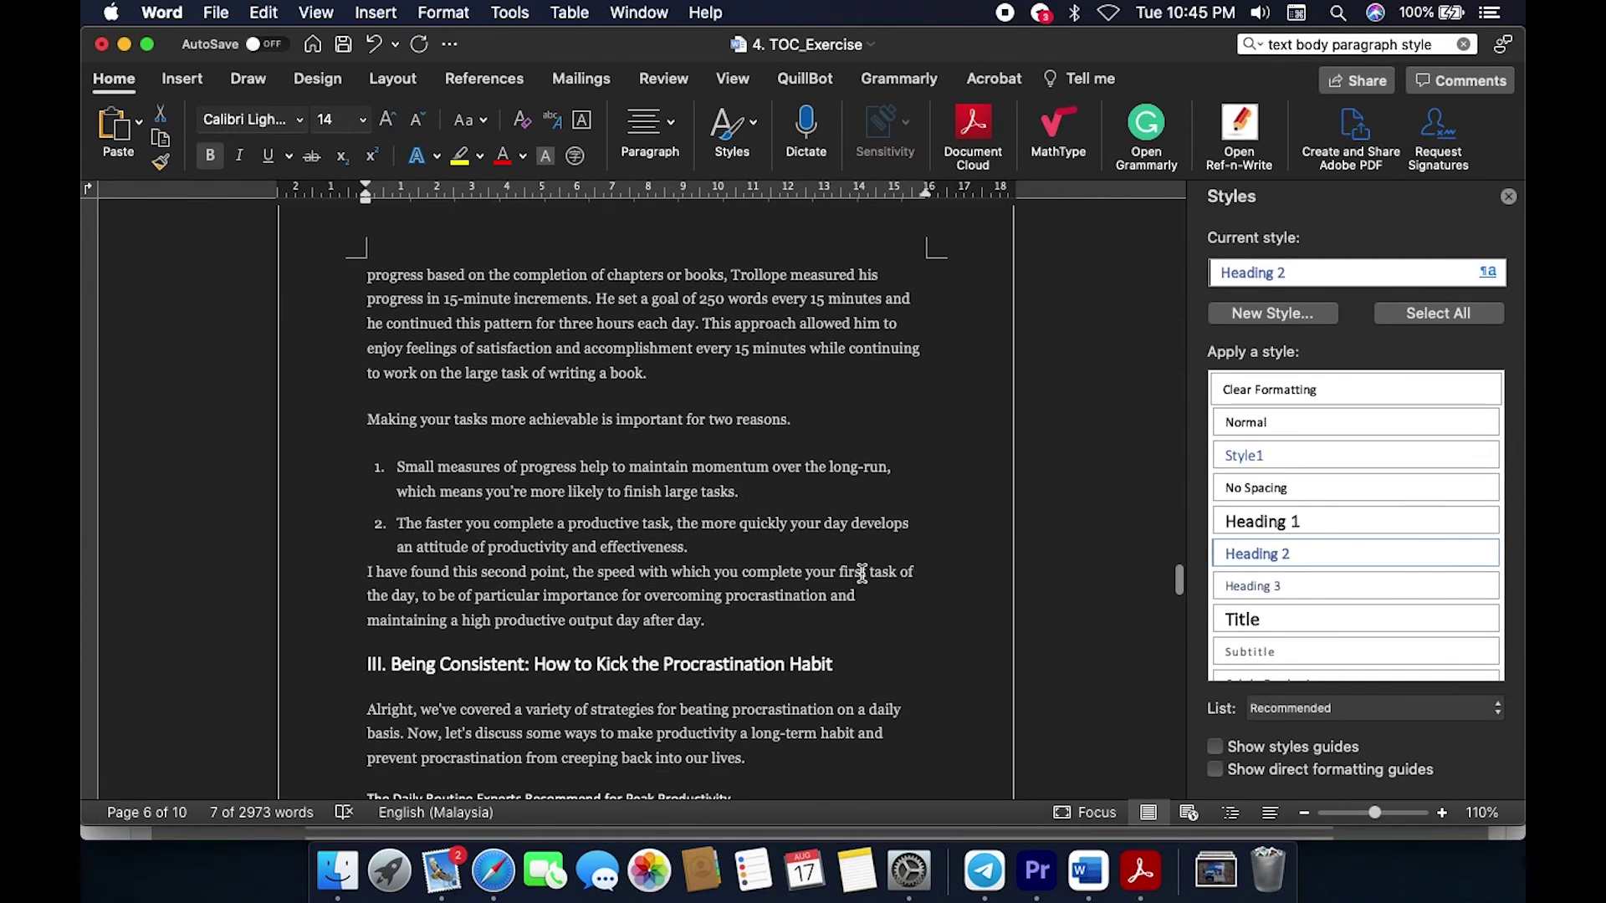
scroll(454, 451, "up", 10)
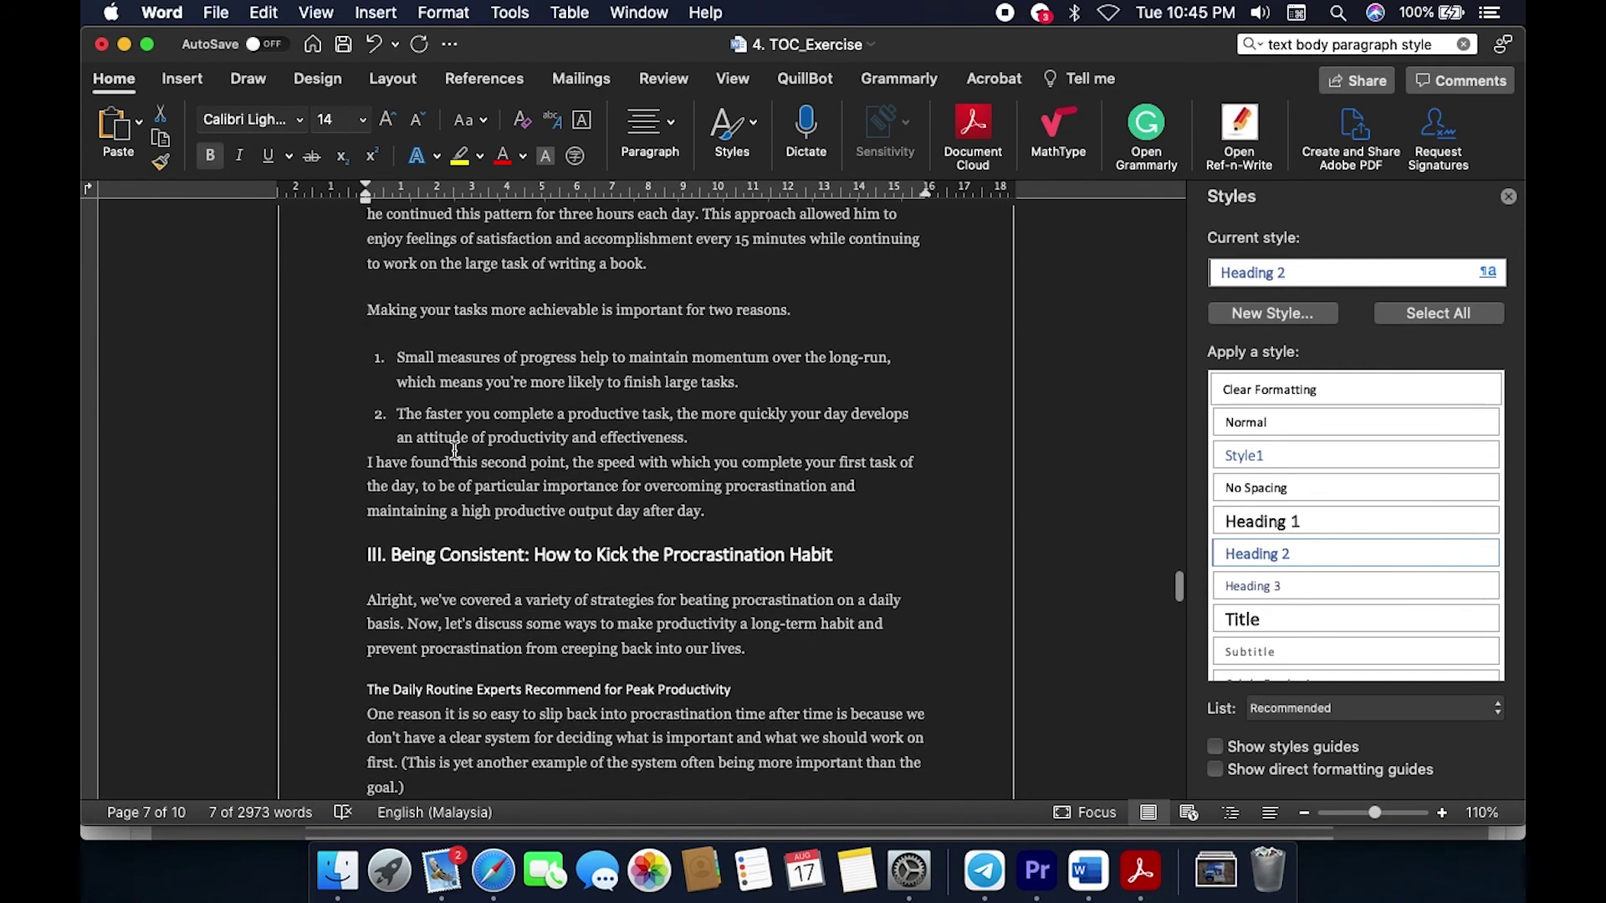
scroll(454, 451, "down", 12)
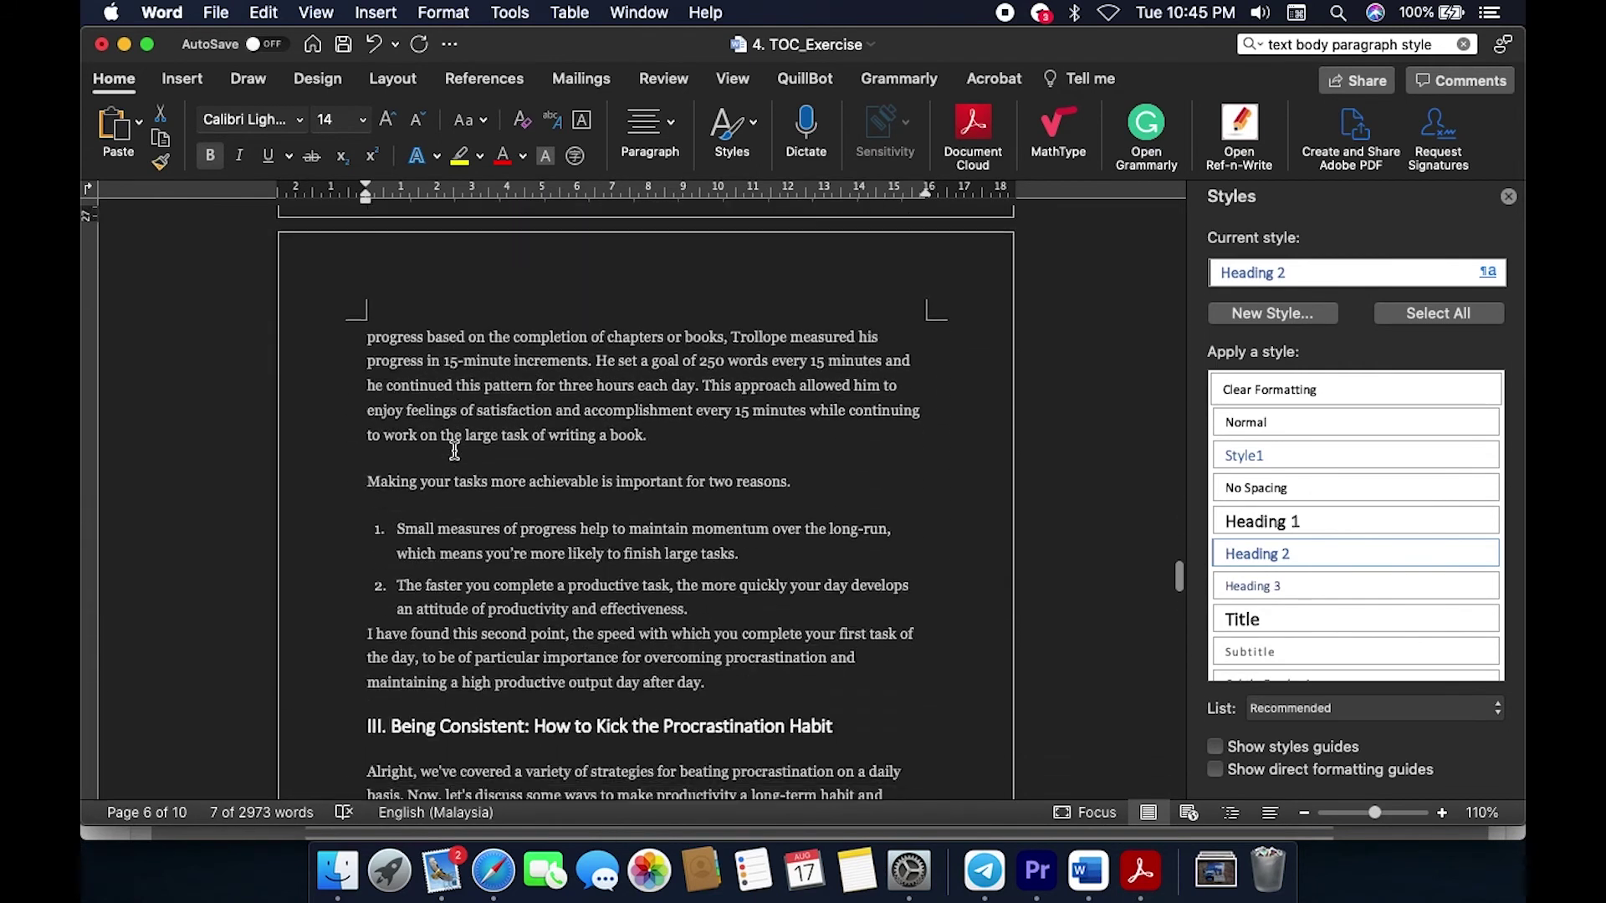
scroll(454, 451, "down", 4)
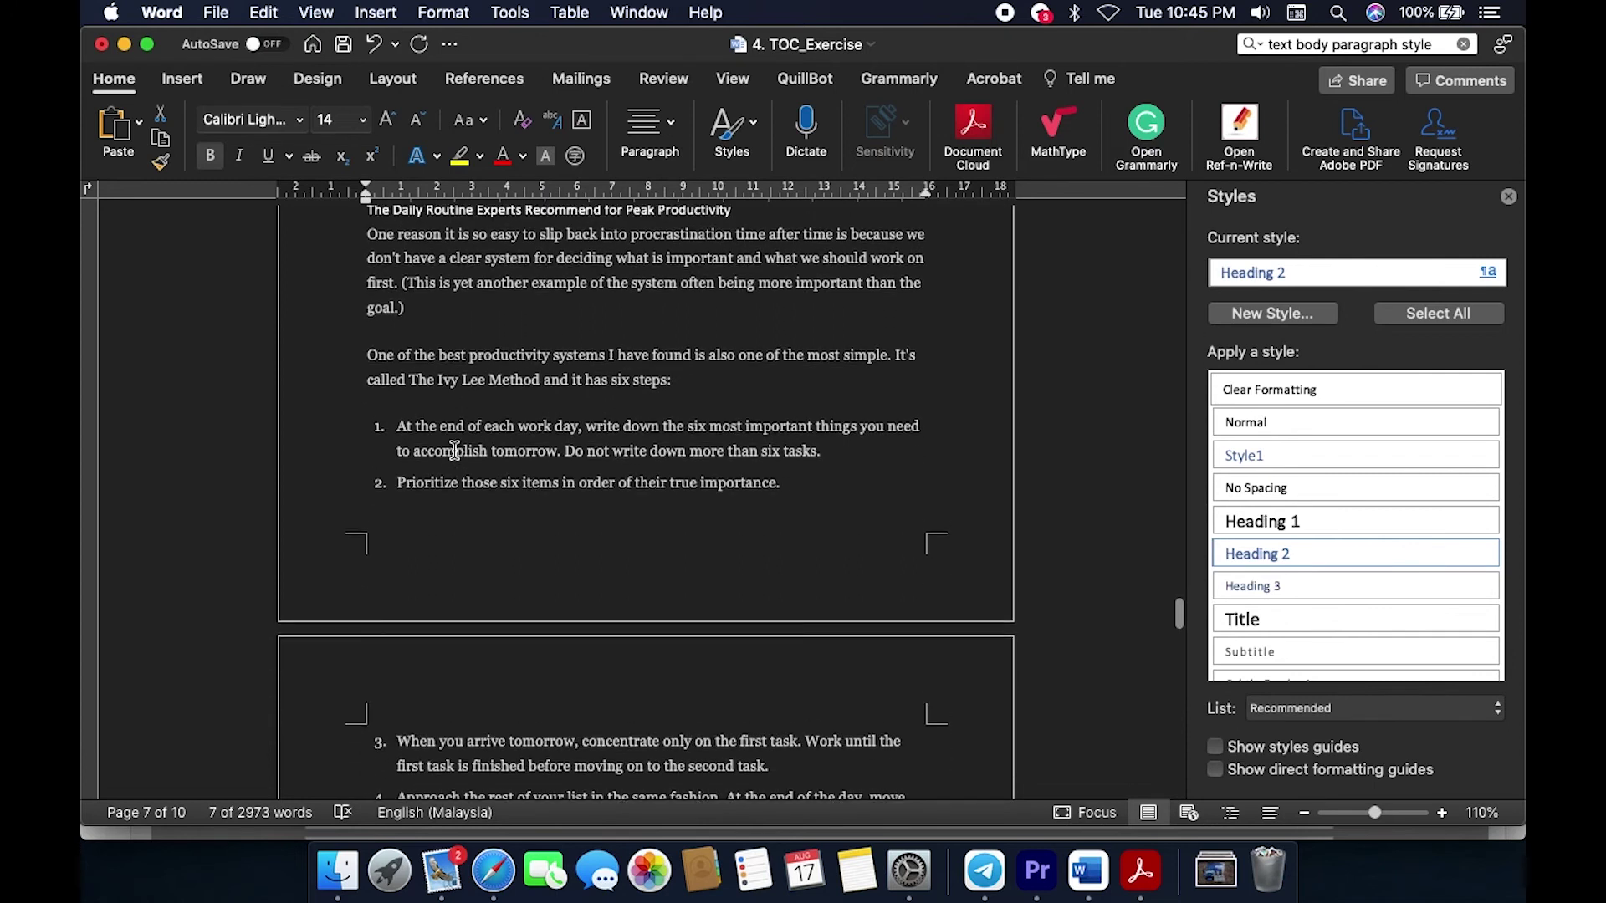
scroll(455, 451, "down", 20)
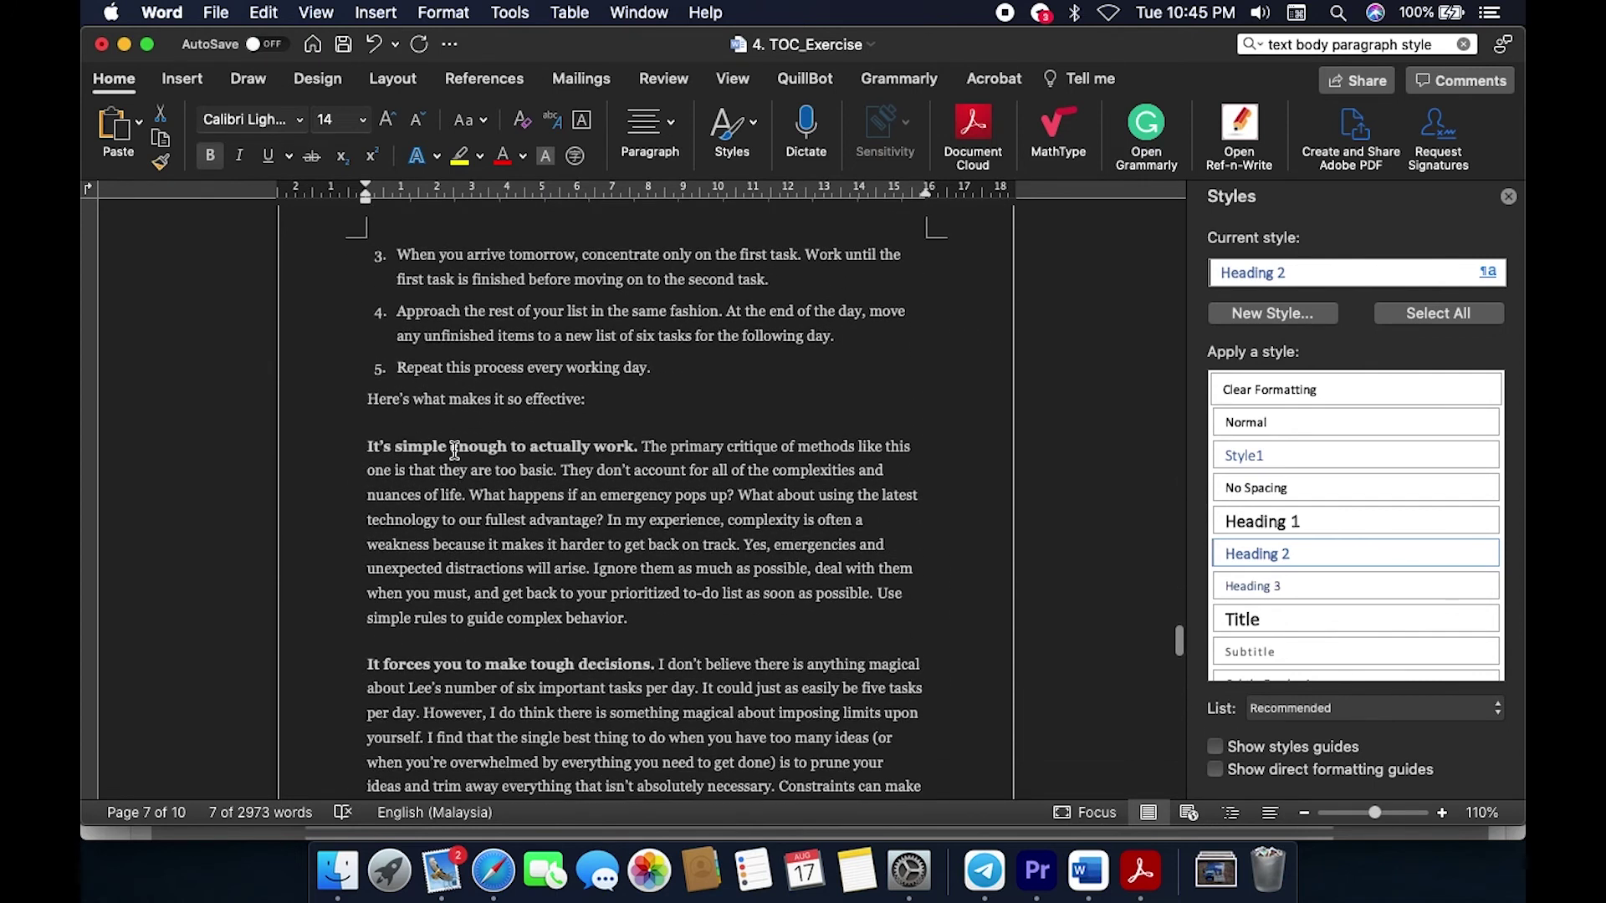
scroll(454, 451, "down", 14)
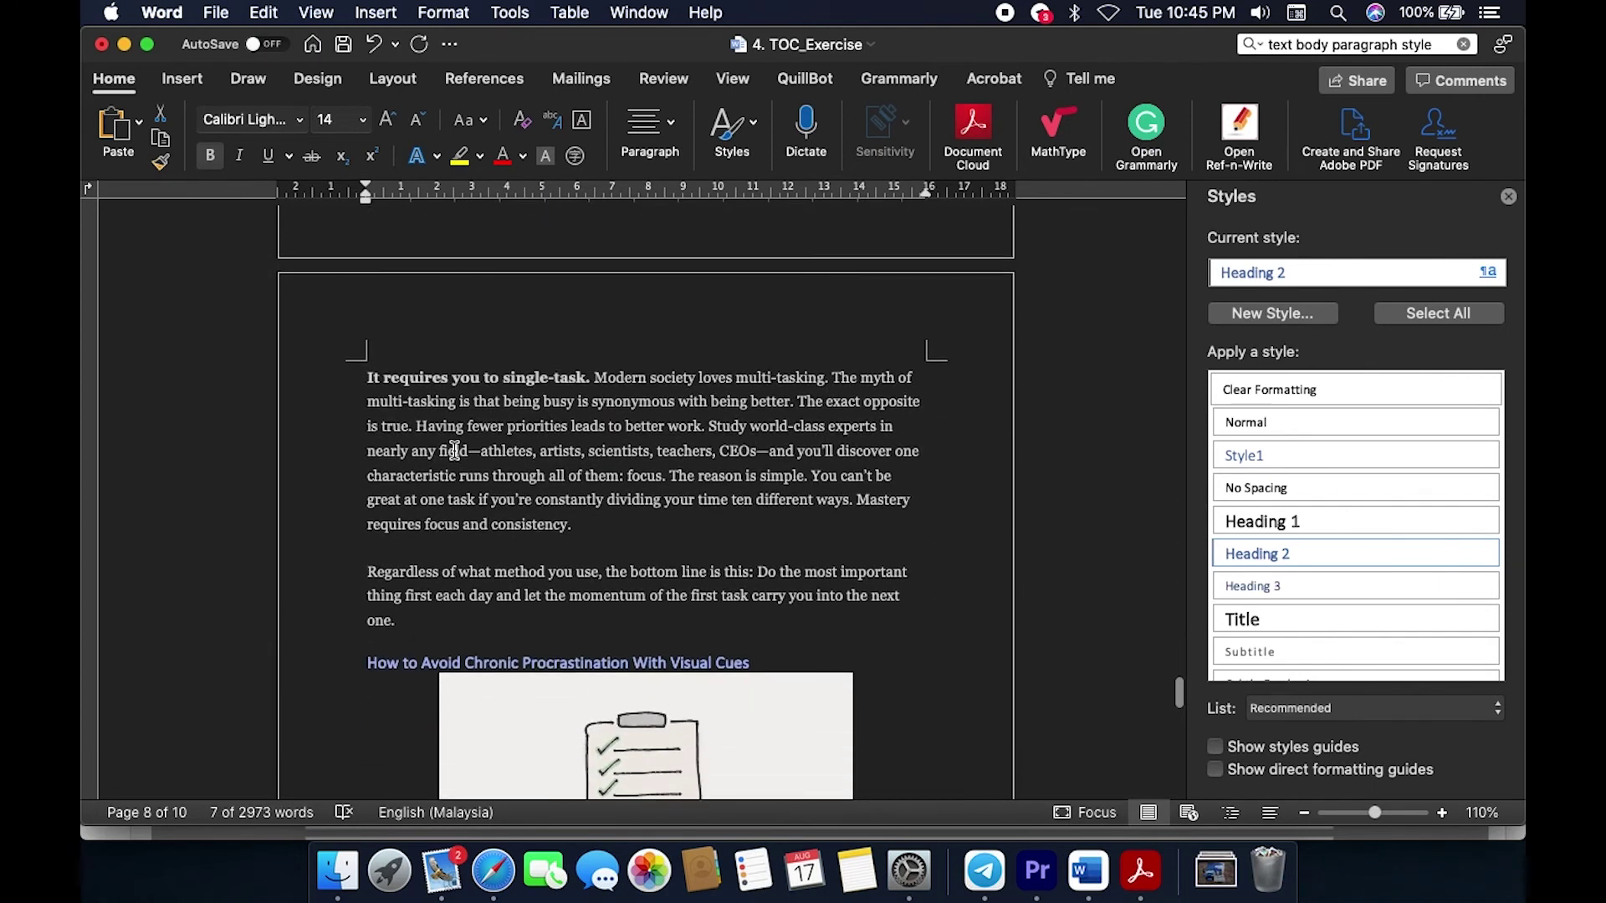
scroll(455, 451, "up", 20)
scroll(454, 451, "up", 8)
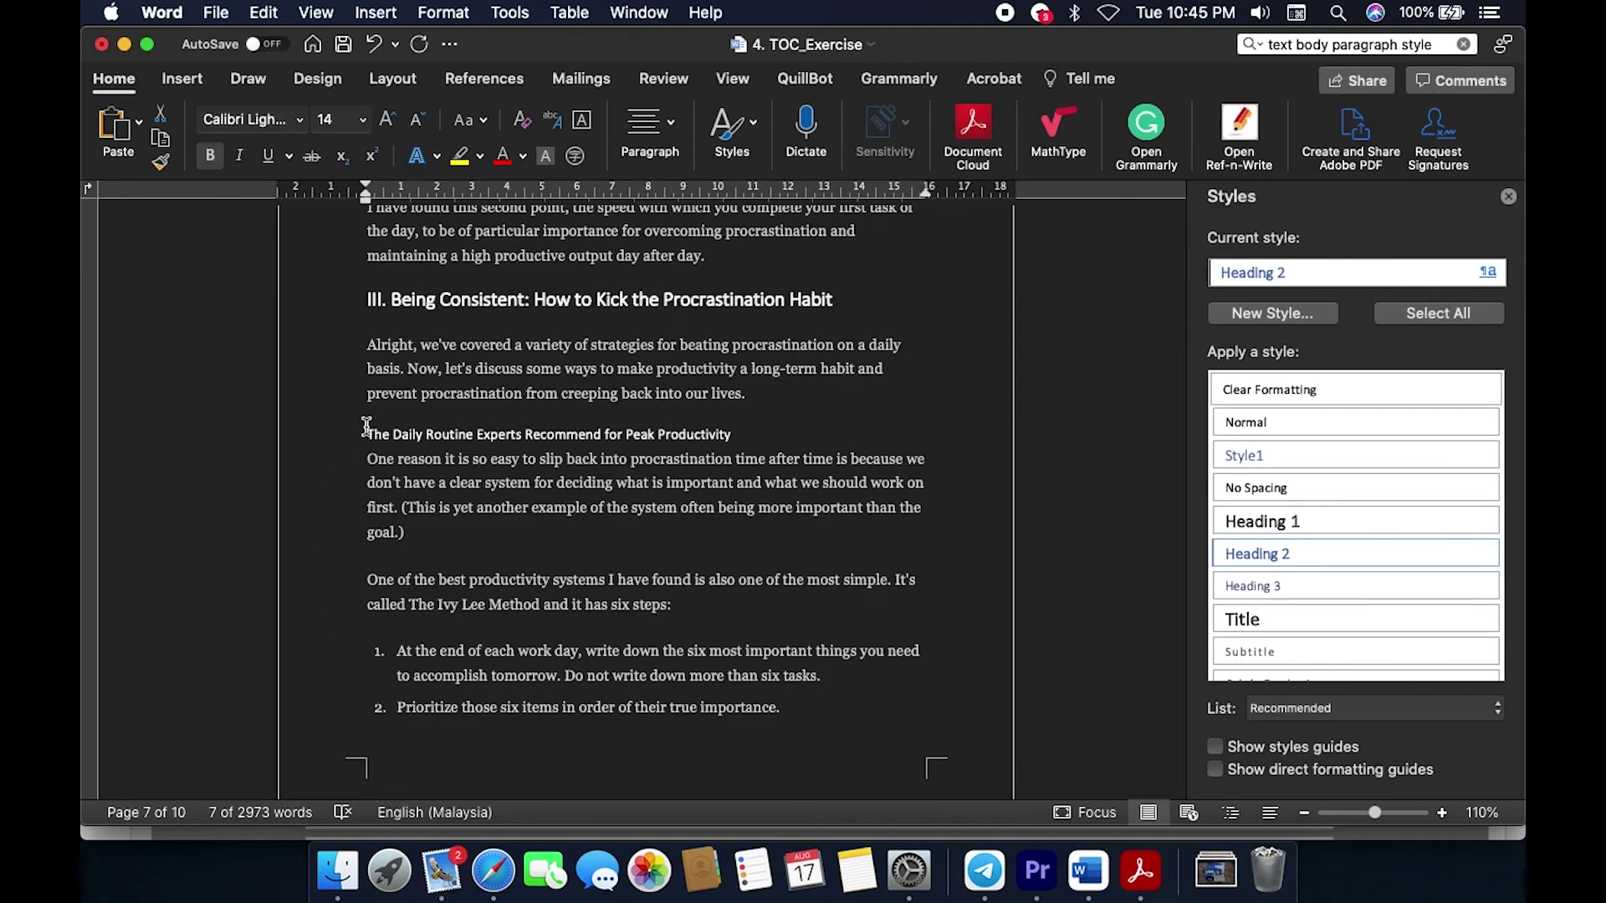
left_click(366, 428)
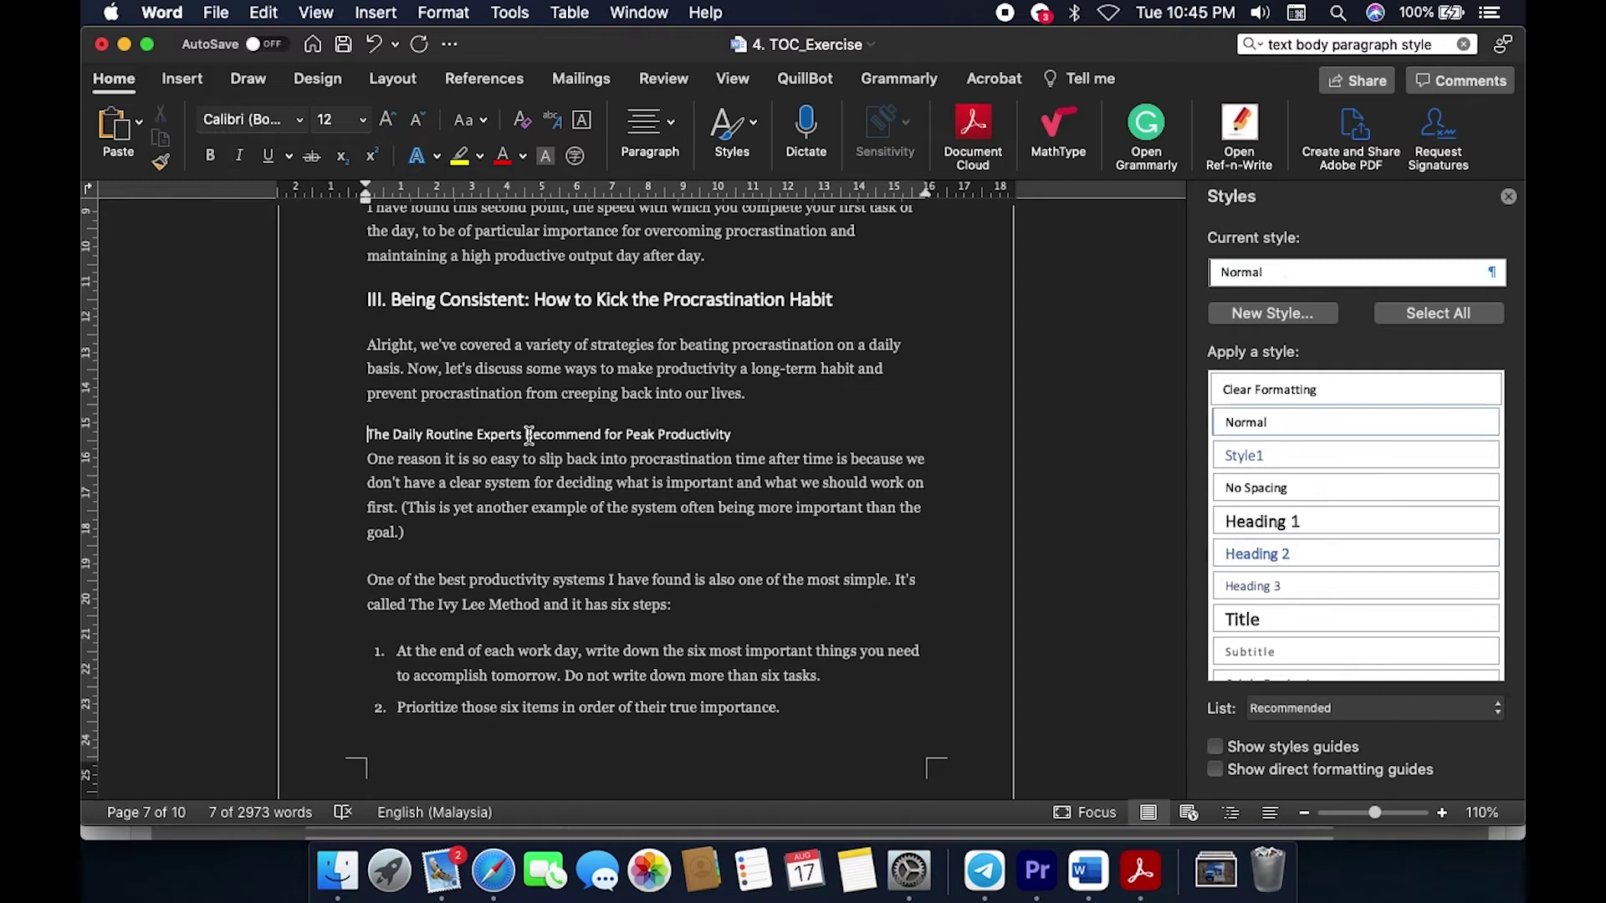
left_click(764, 434, "shift")
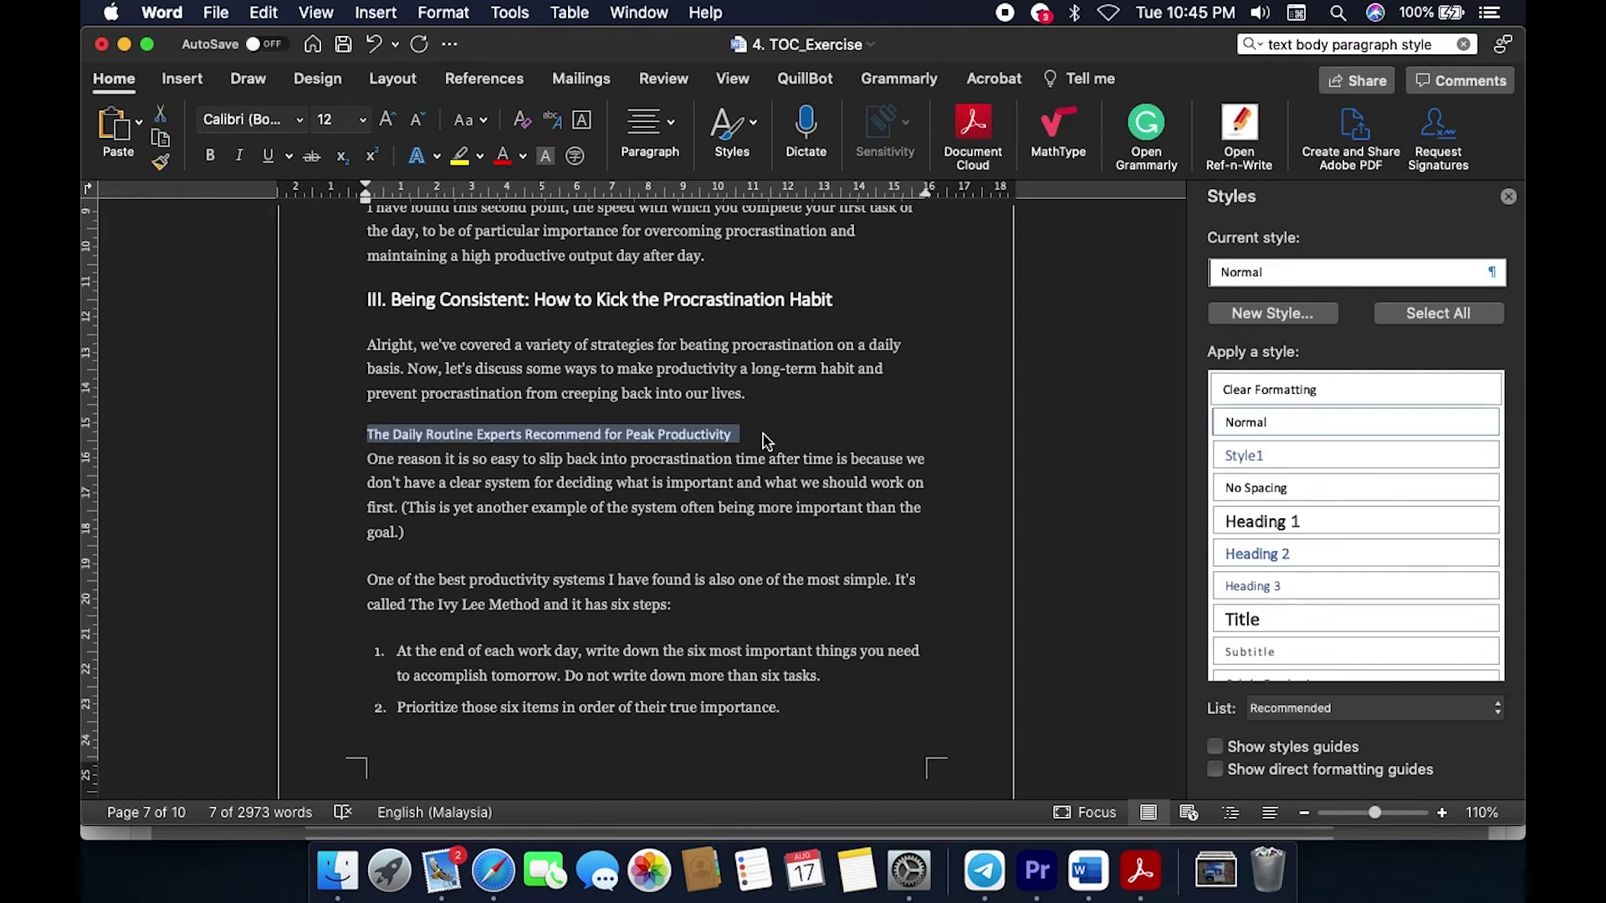
left_click(1276, 556)
Step: Select the Visual Cues subheading to check its formatting
scroll(993, 671, "down", 20)
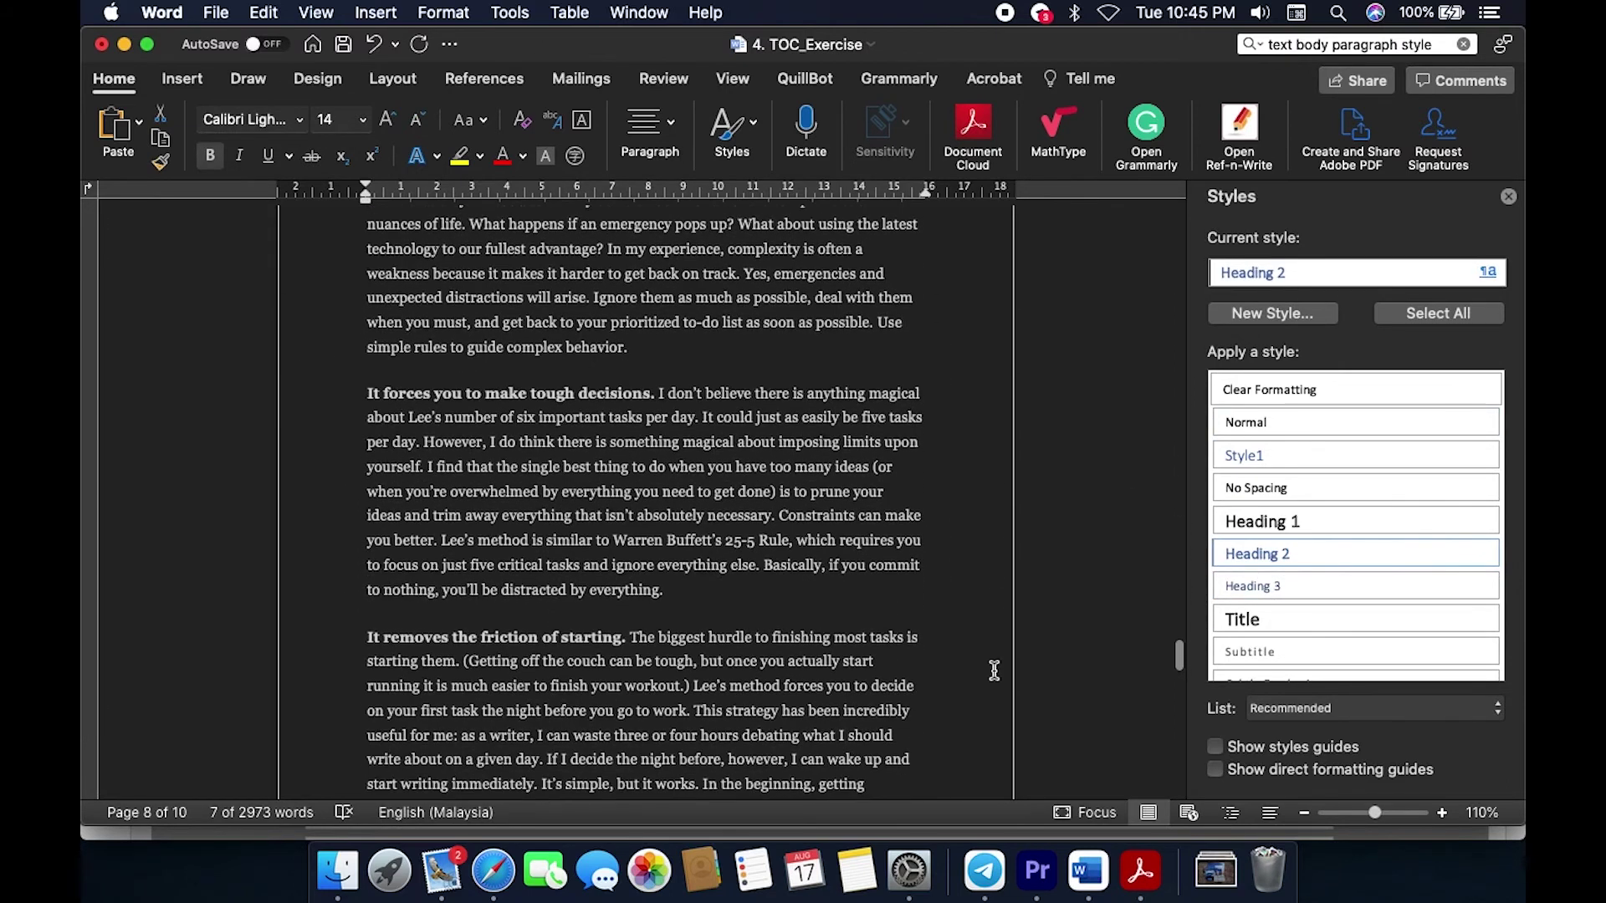
scroll(994, 671, "down", 10)
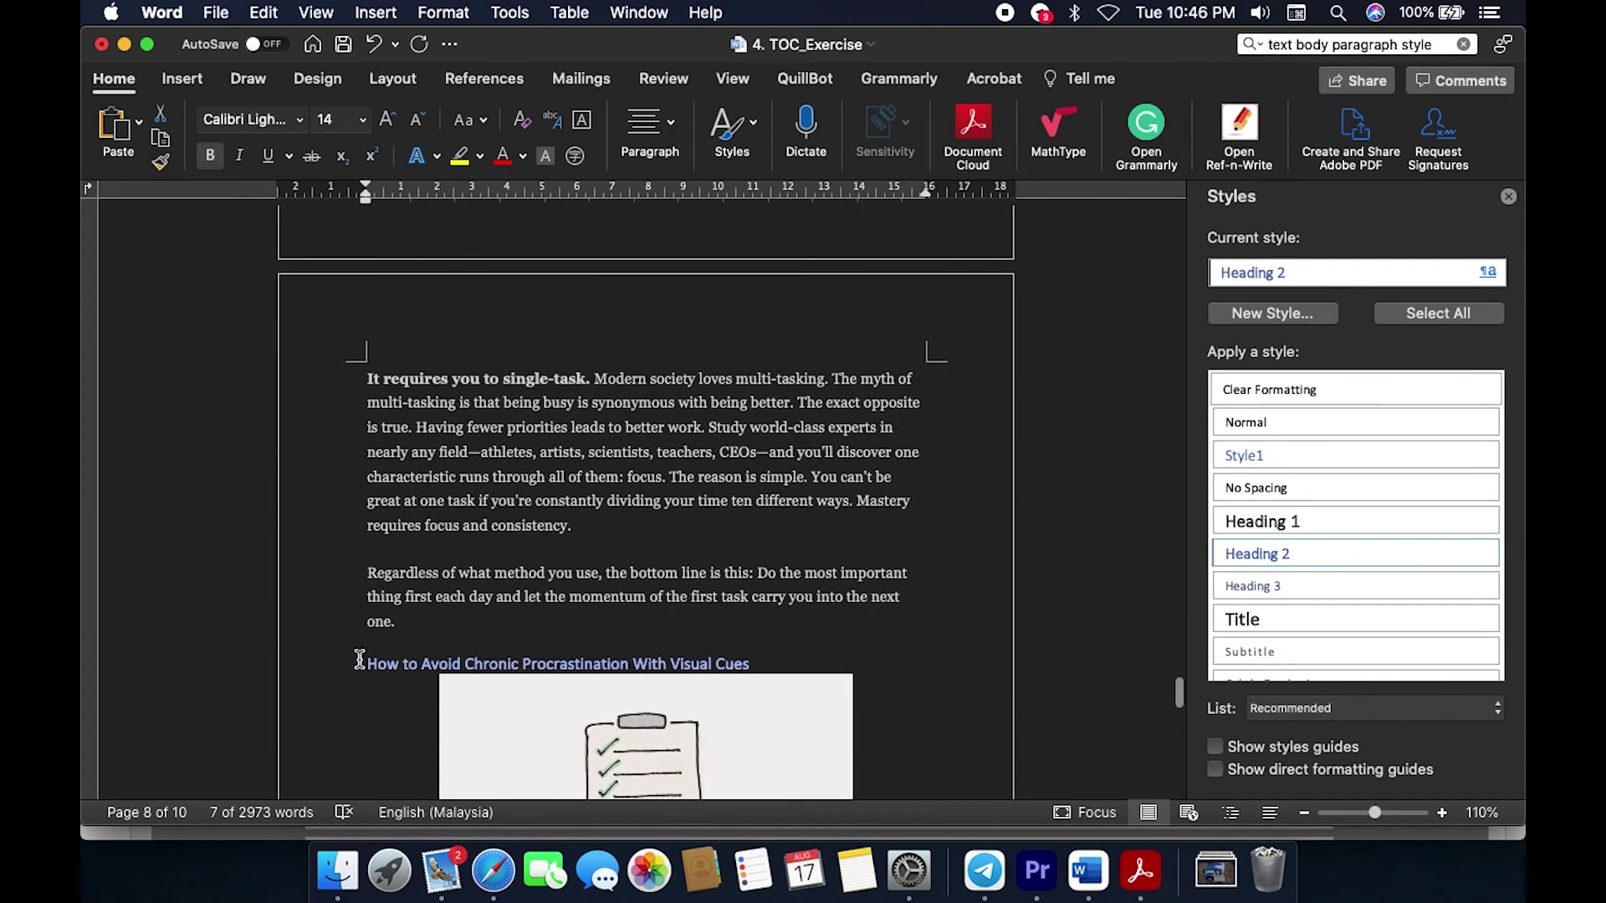
left_click(365, 664)
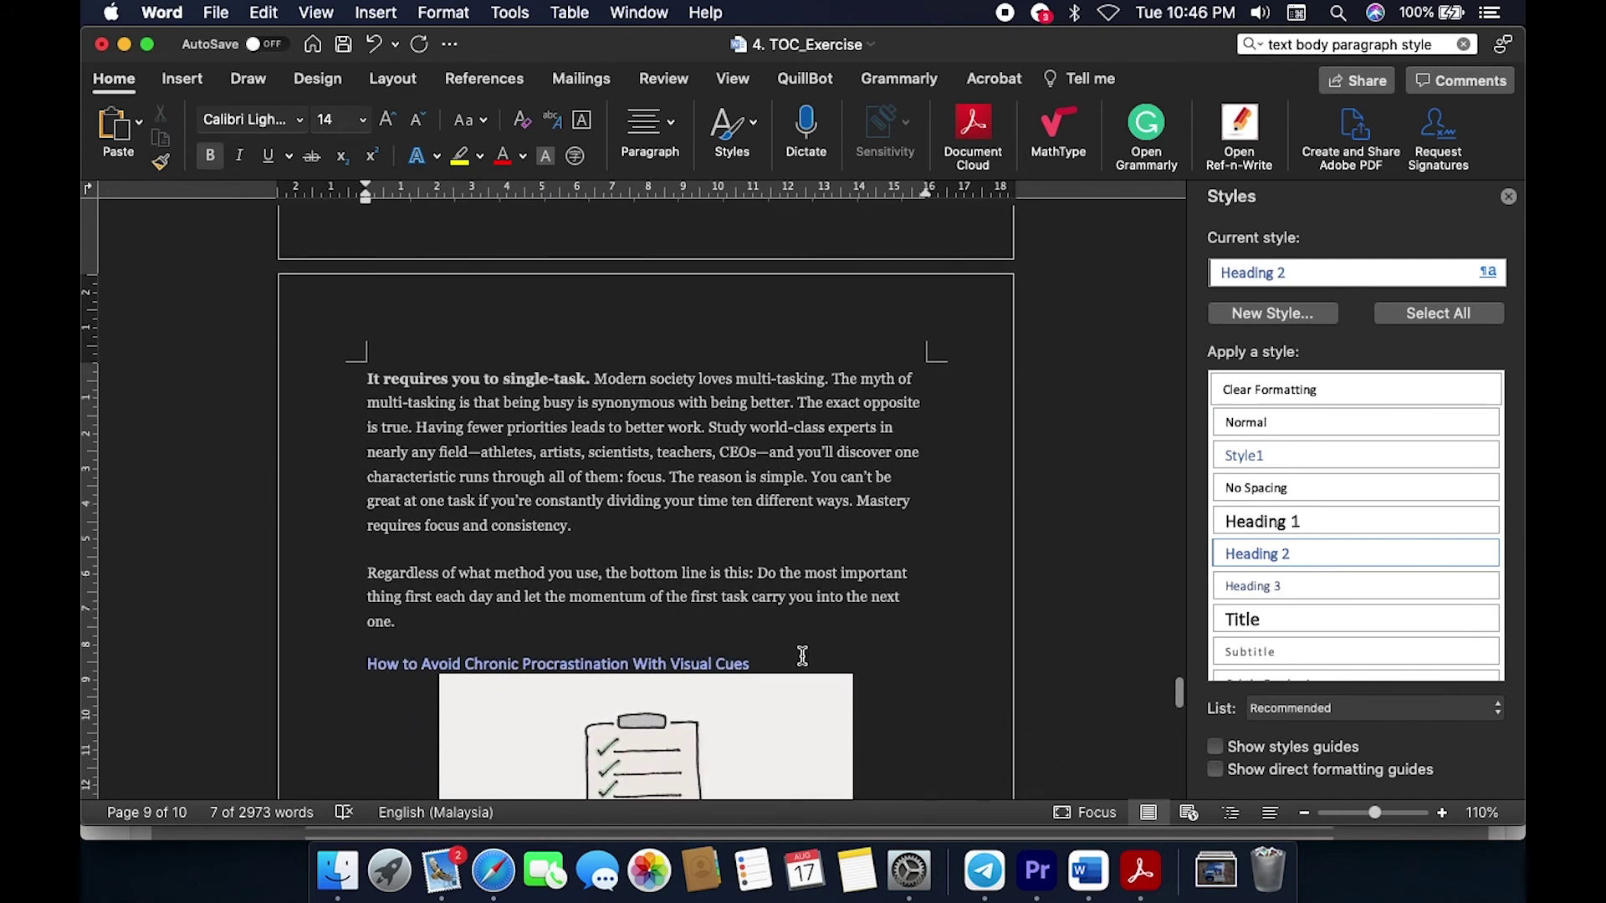
triple_click(803, 656)
left_click(1111, 644)
scroll(1111, 644, "down", 4)
scroll(1111, 648, "down", 3)
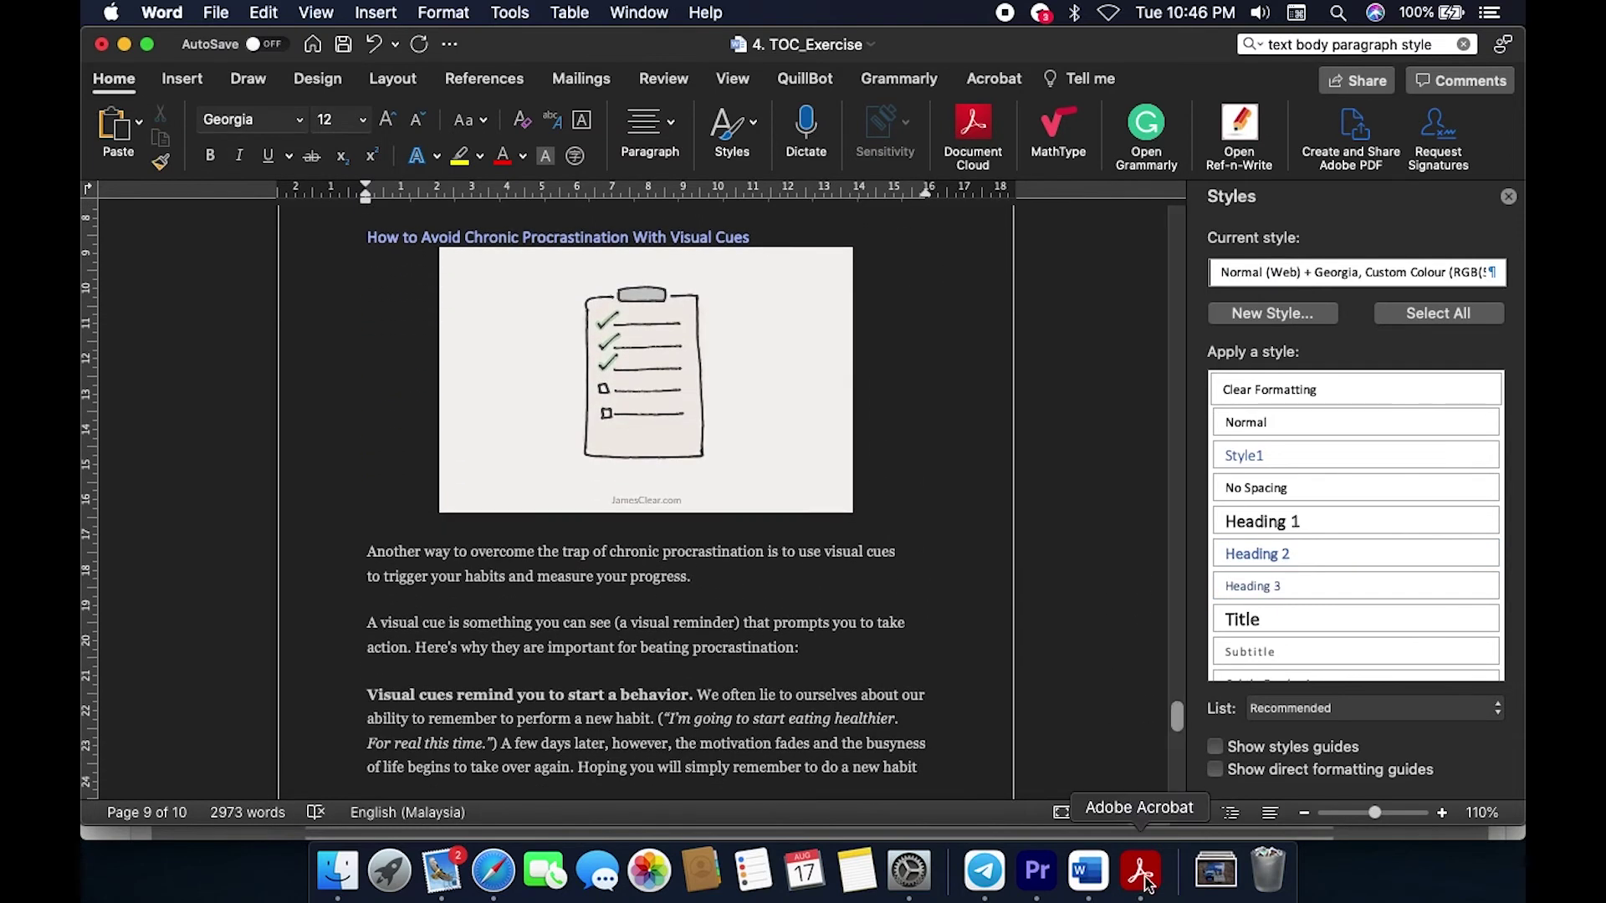
left_click(1141, 871)
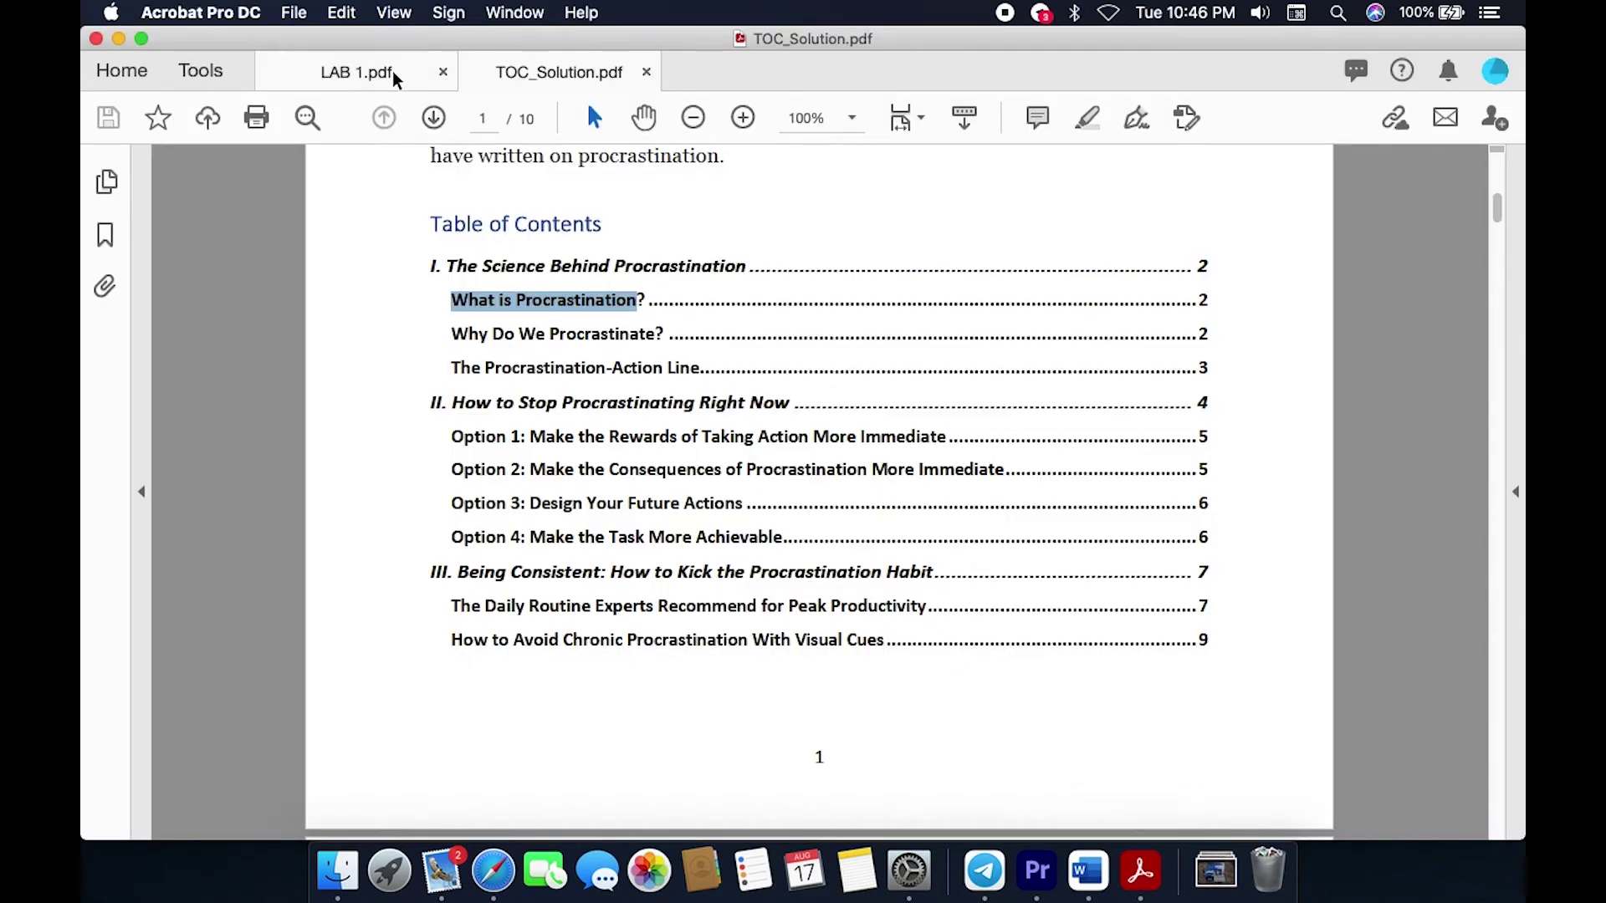
left_click(356, 72)
scroll(302, 718, "down", 4)
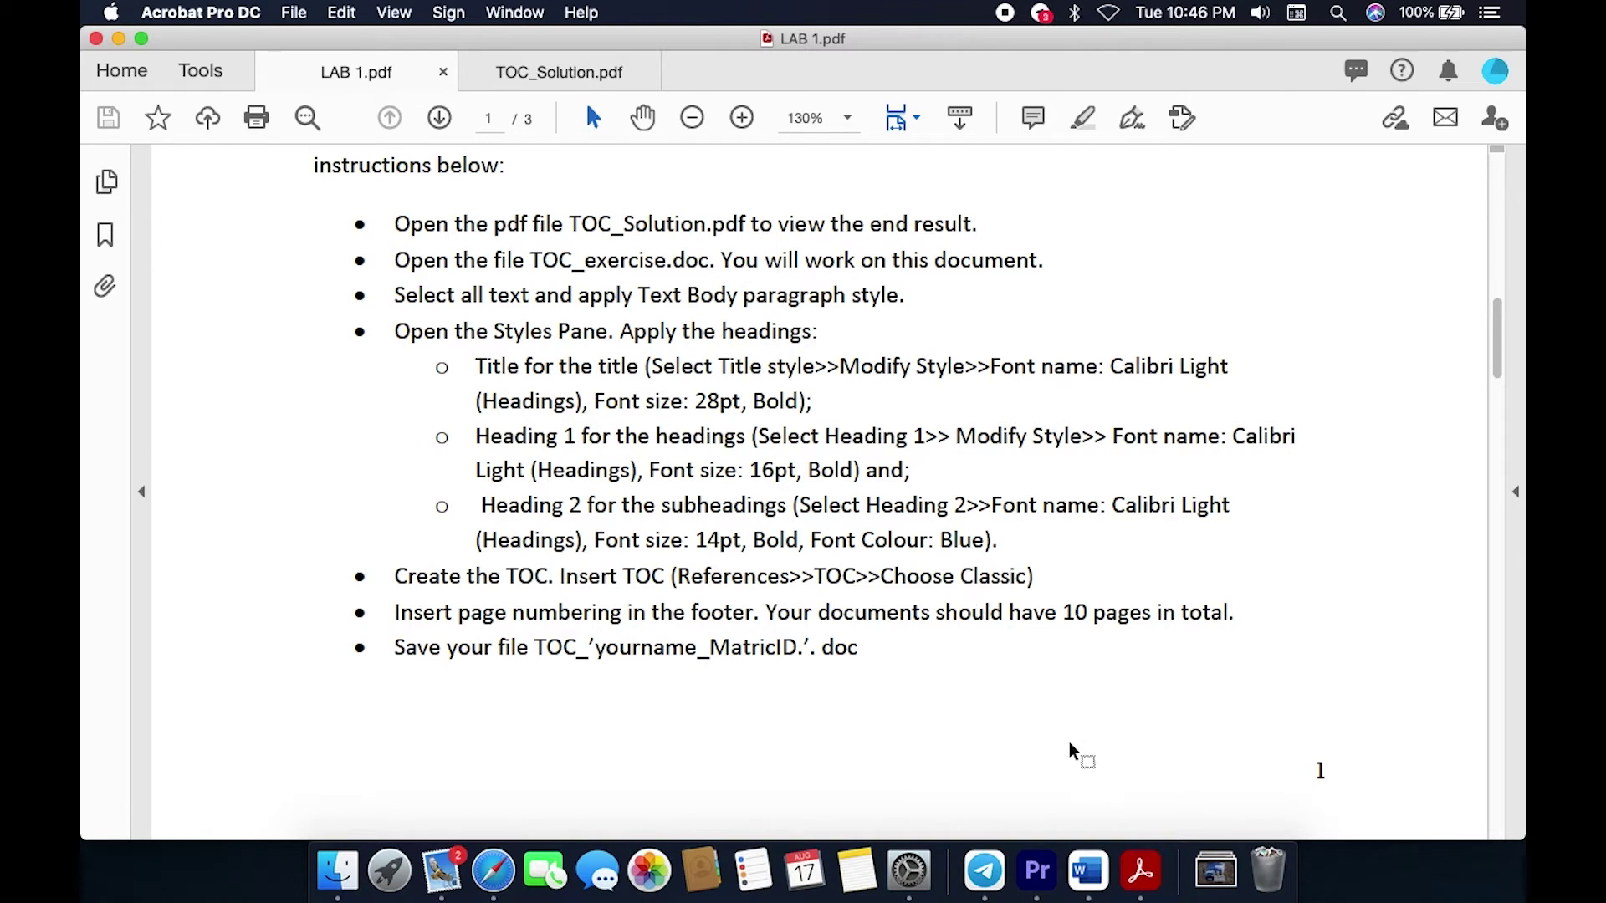
left_click(1088, 870)
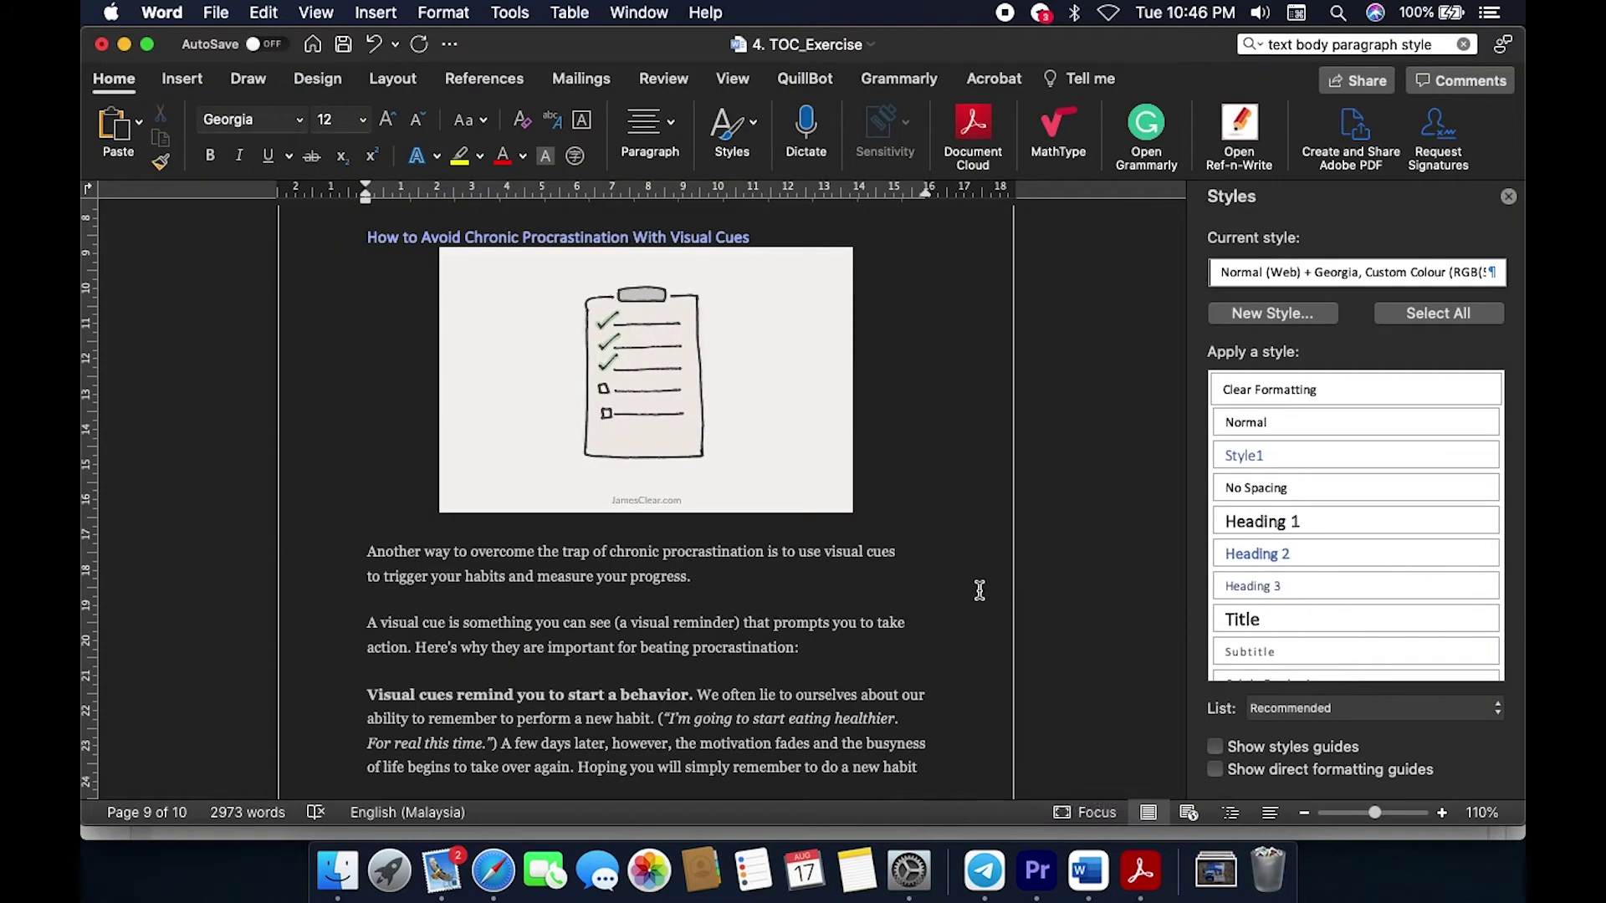
scroll(1000, 599, "up", 20)
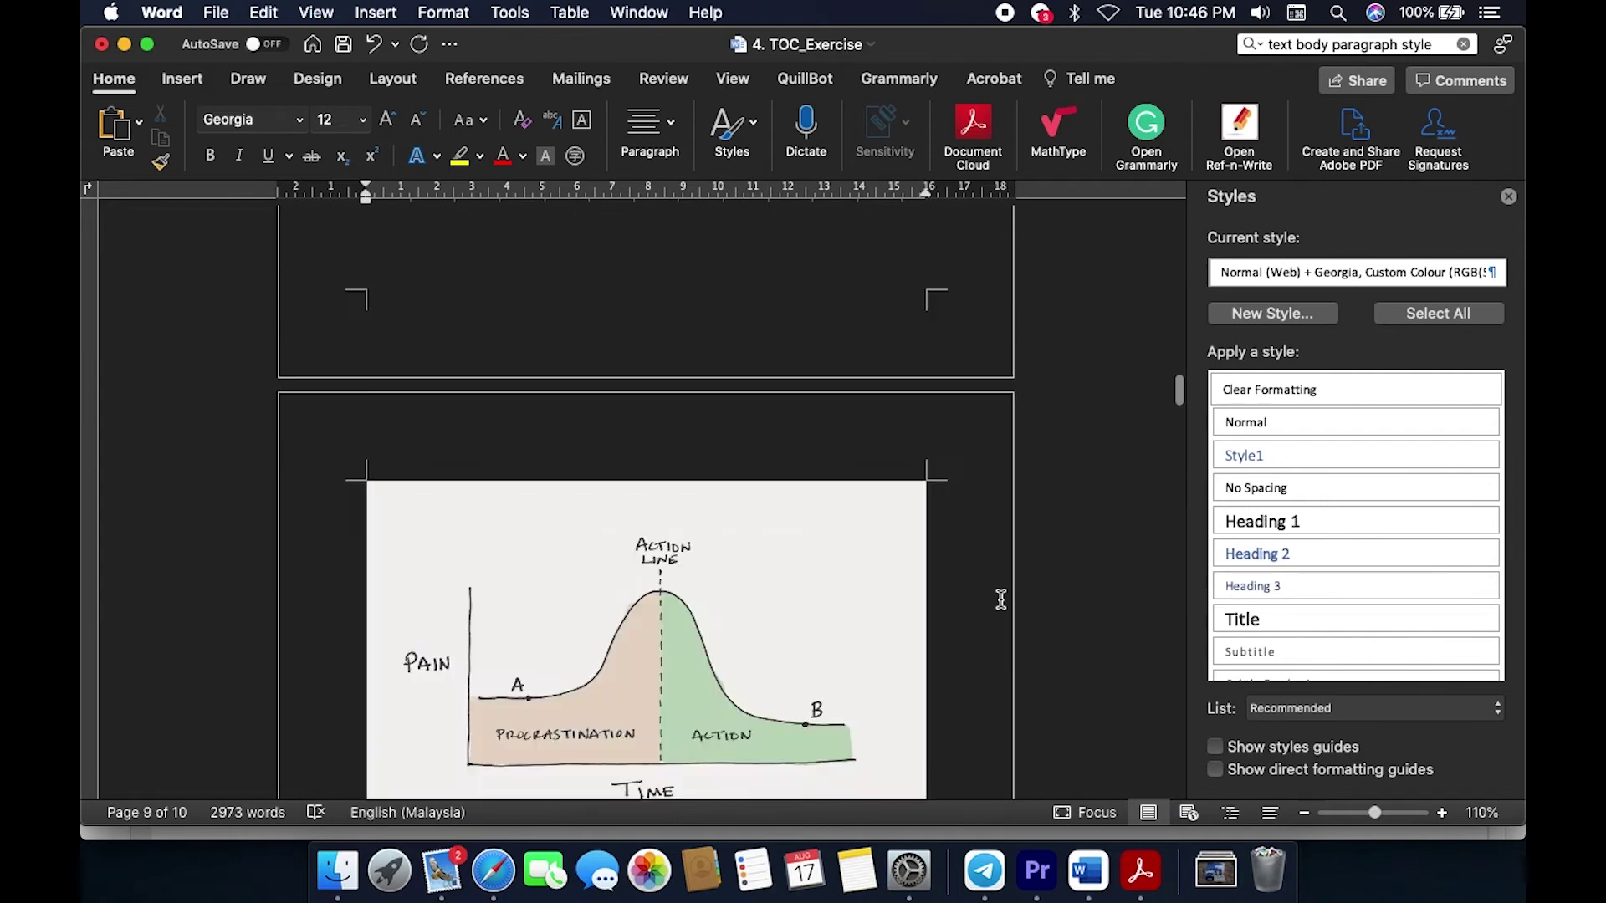
scroll(1000, 600, "up", 5)
key("super+Tab")
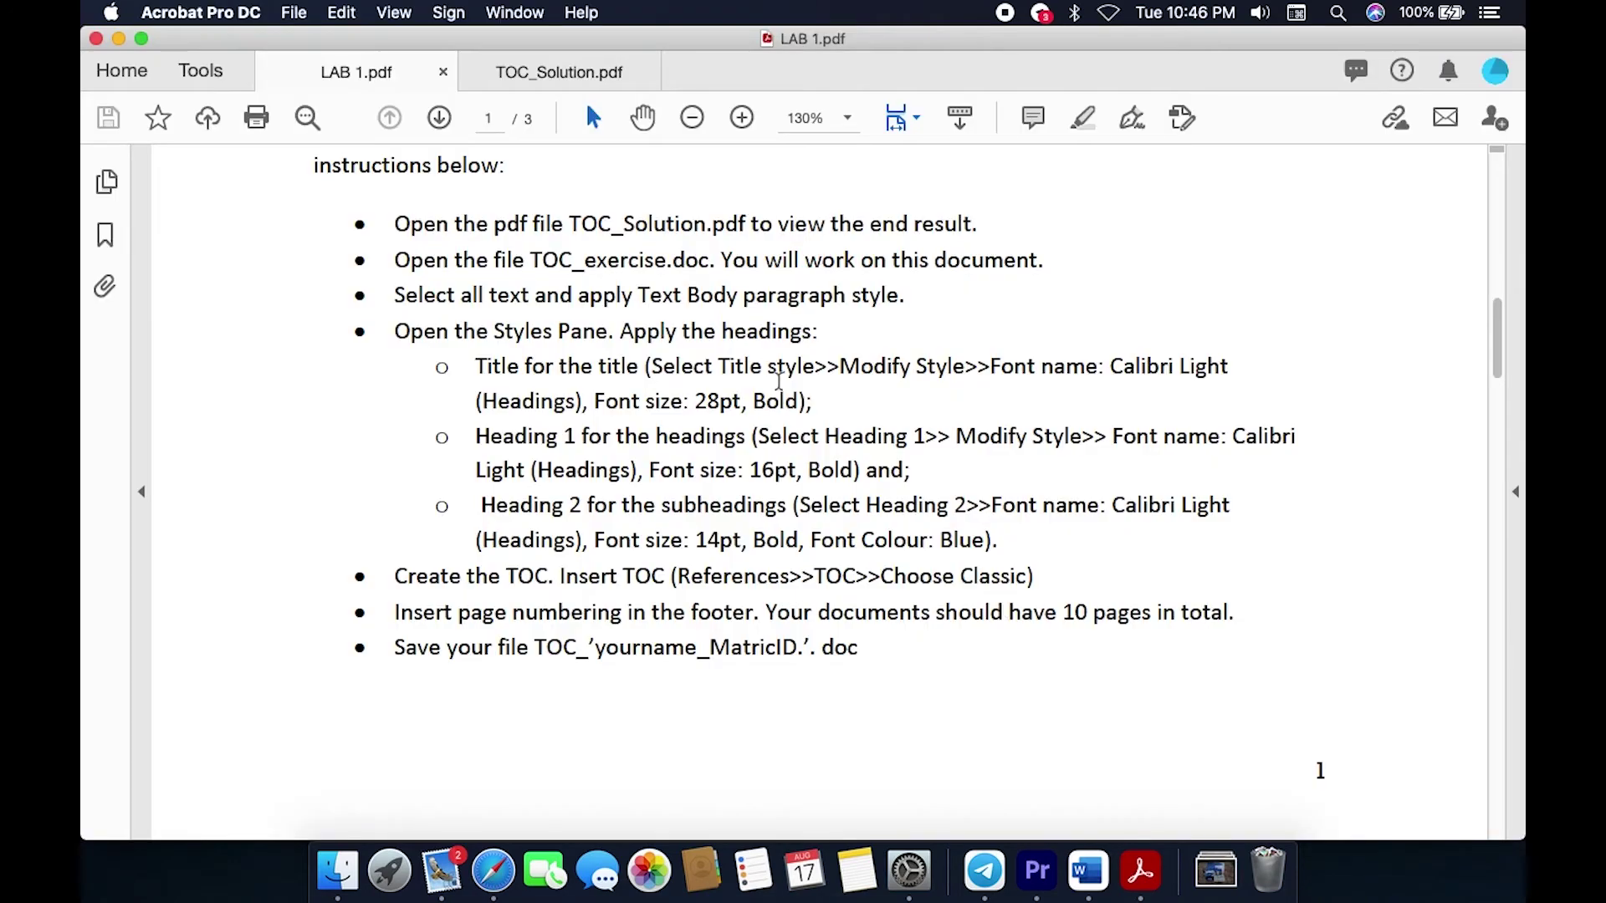
left_click(578, 75)
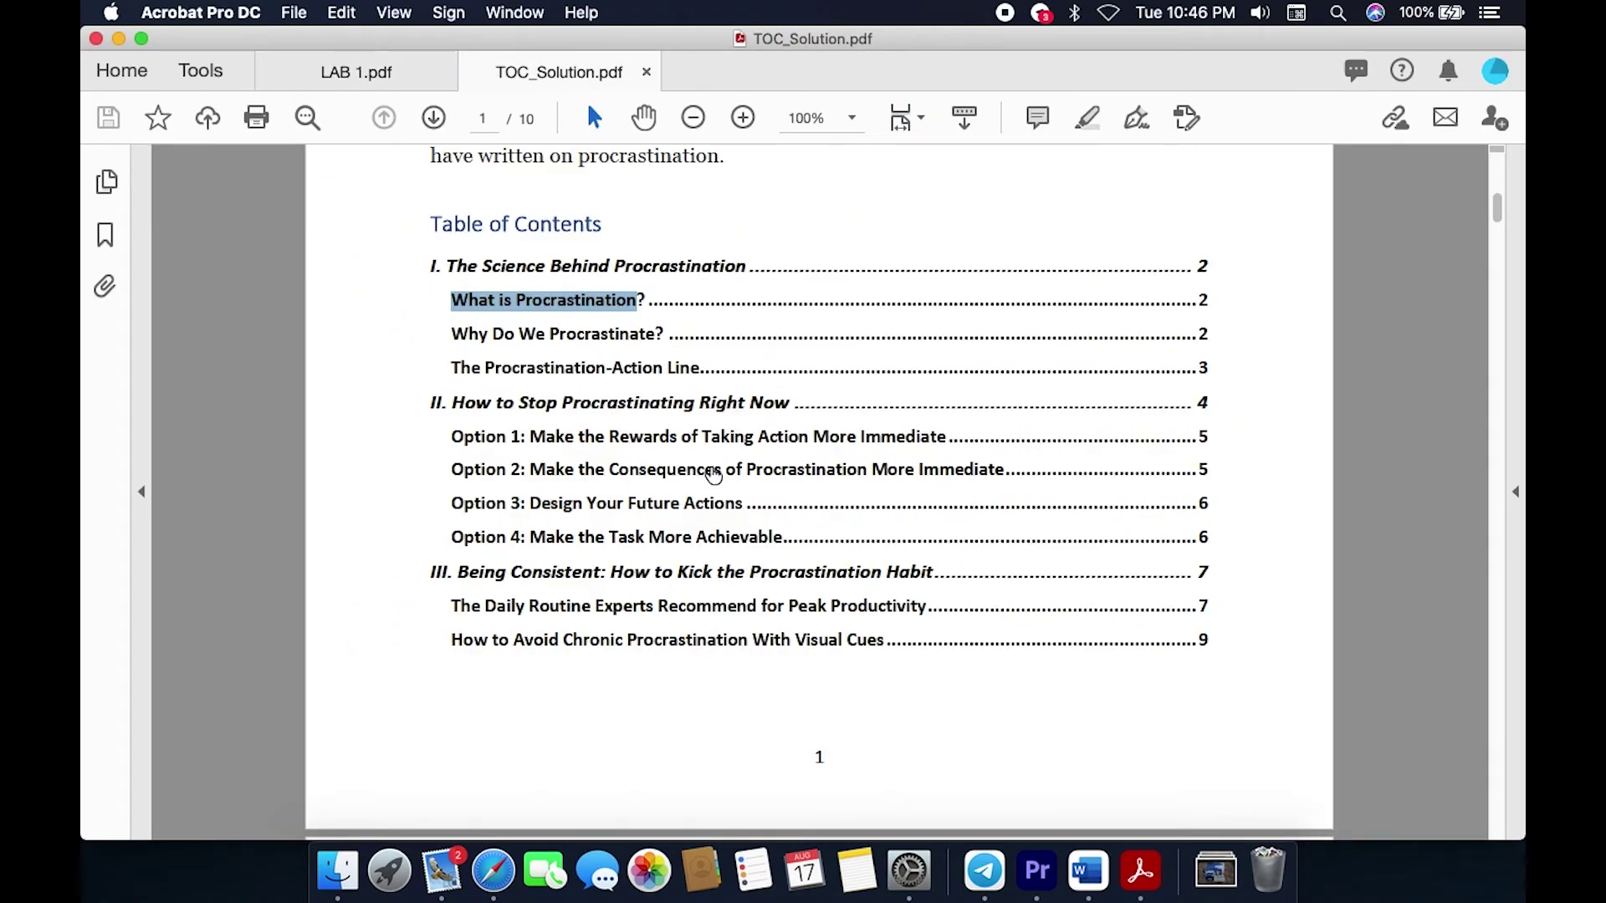
scroll(713, 475, "up", 10)
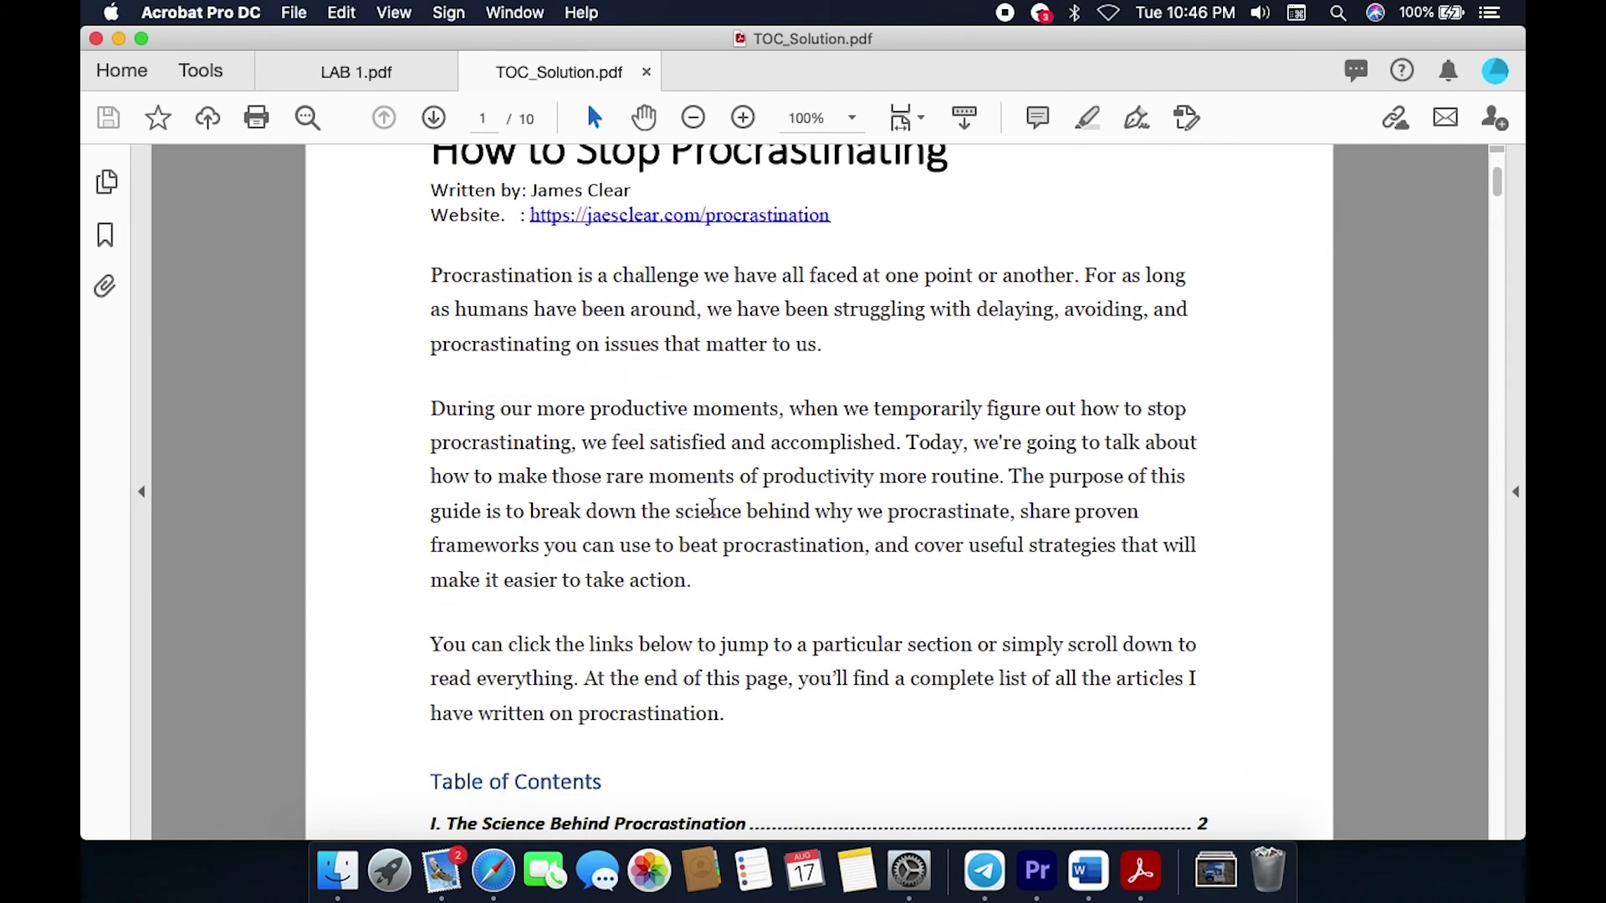
scroll(519, 220, "up", 3)
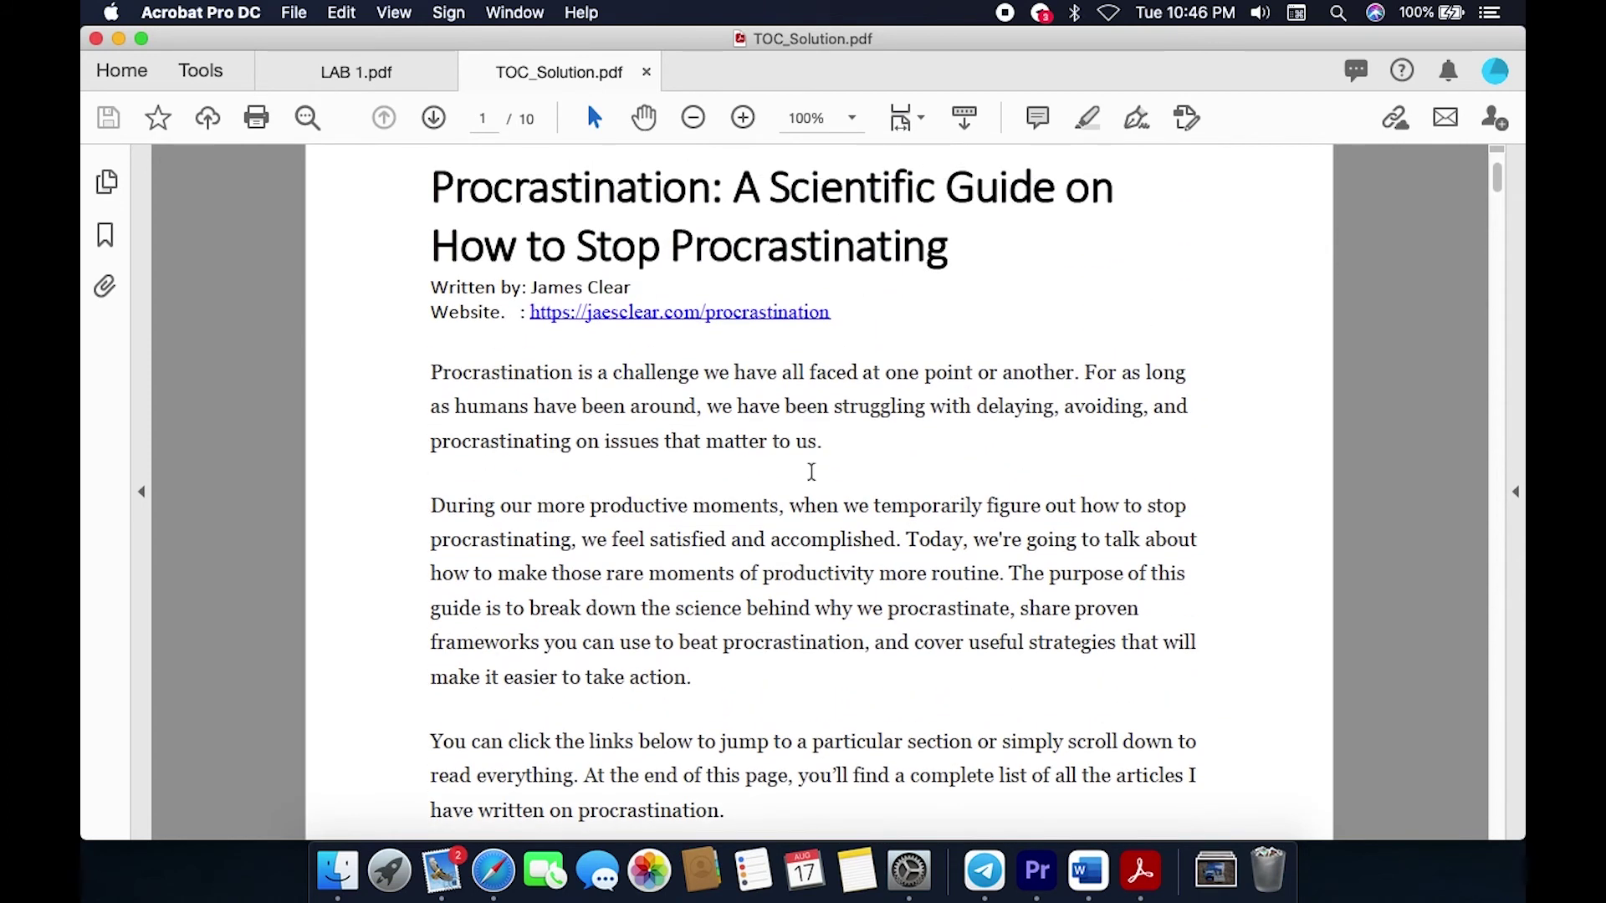
scroll(758, 523, "down", 3)
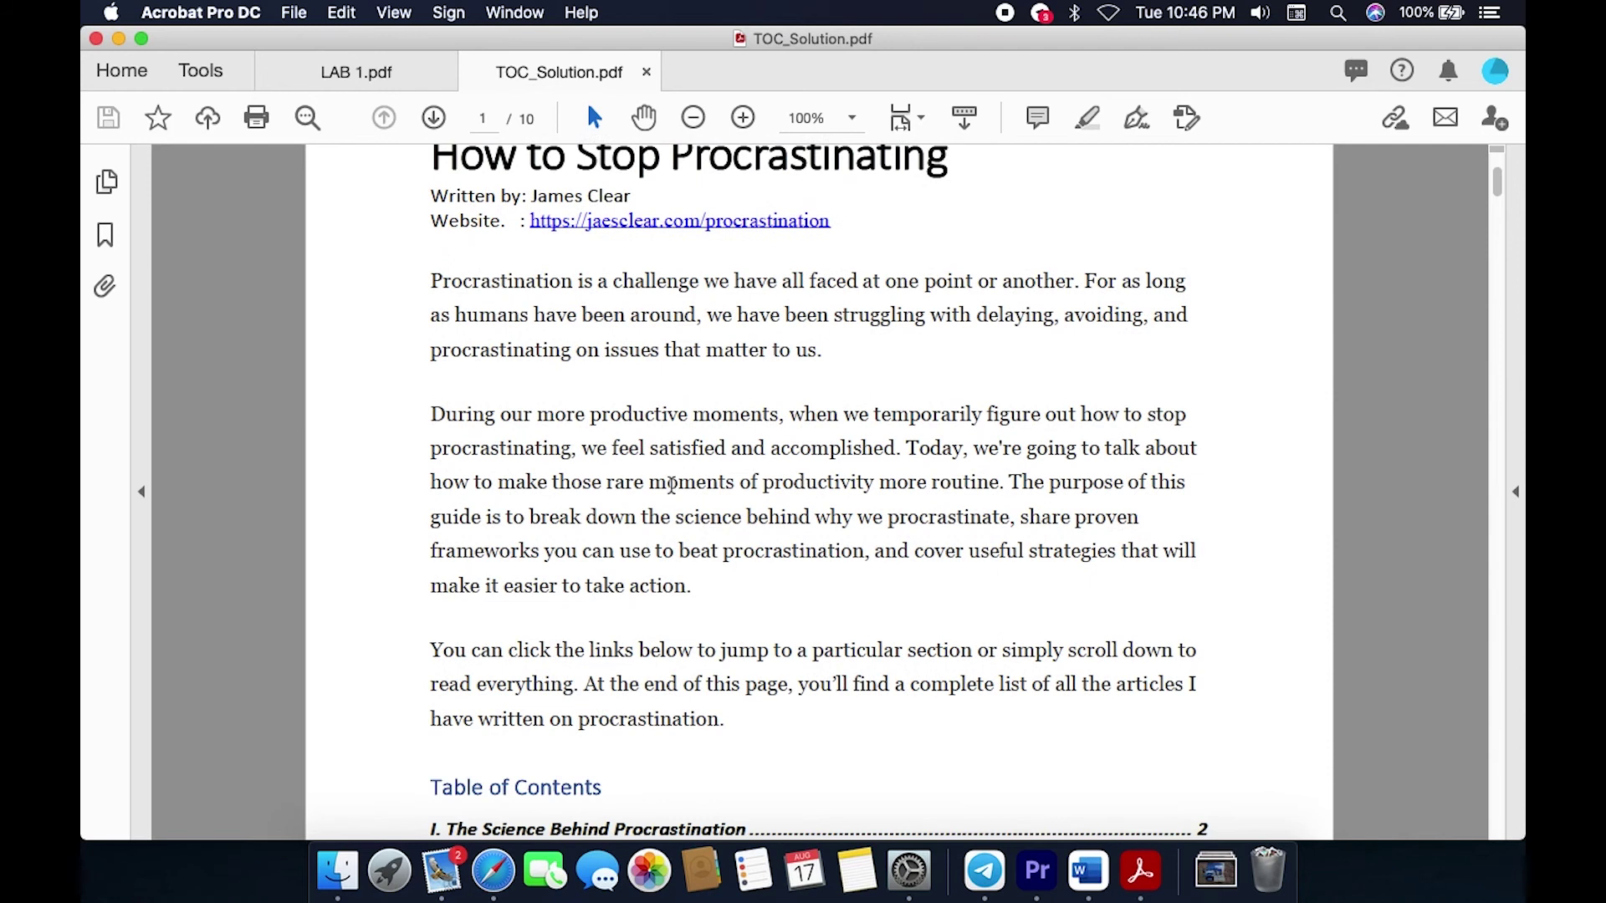
scroll(751, 715, "down", 5)
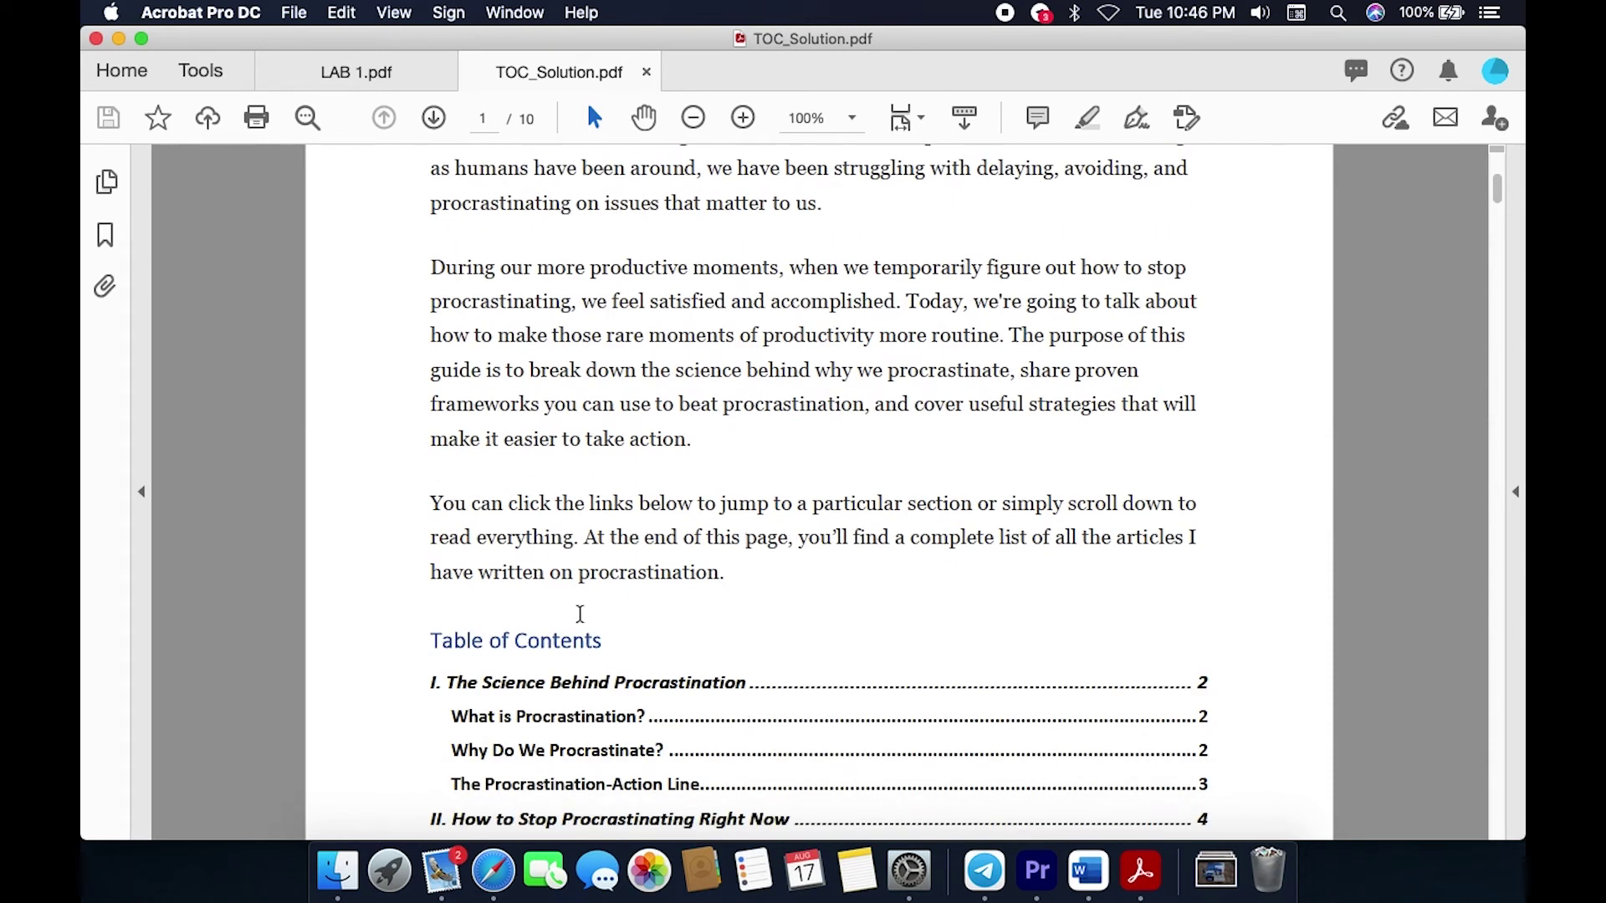
left_click_drag(419, 645, 529, 625)
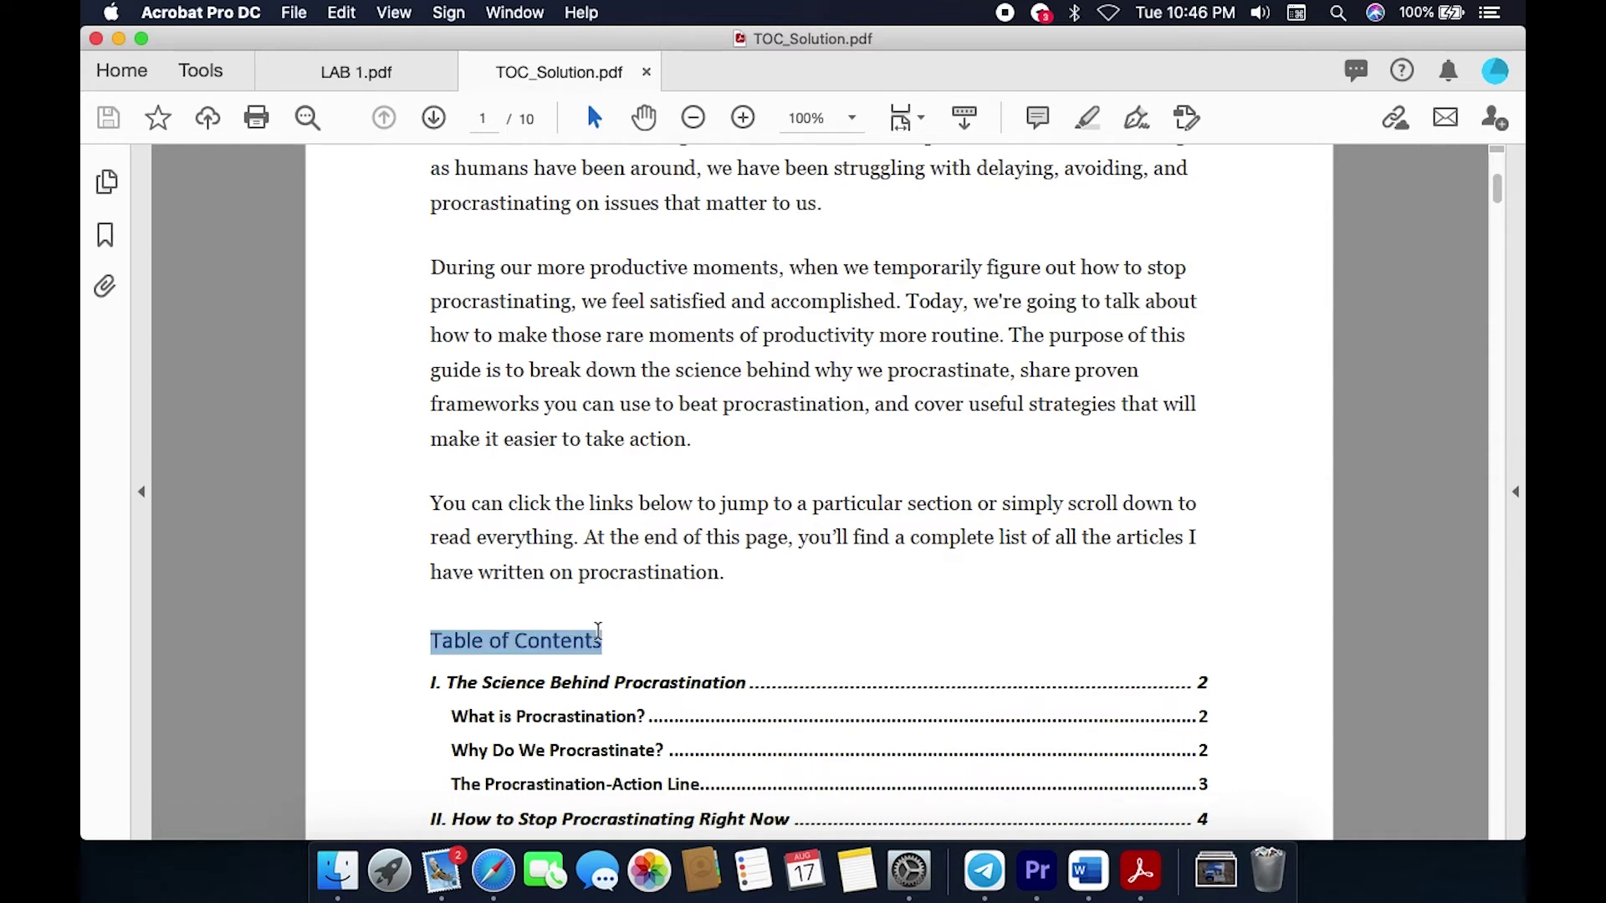
scroll(846, 521, "down", 9)
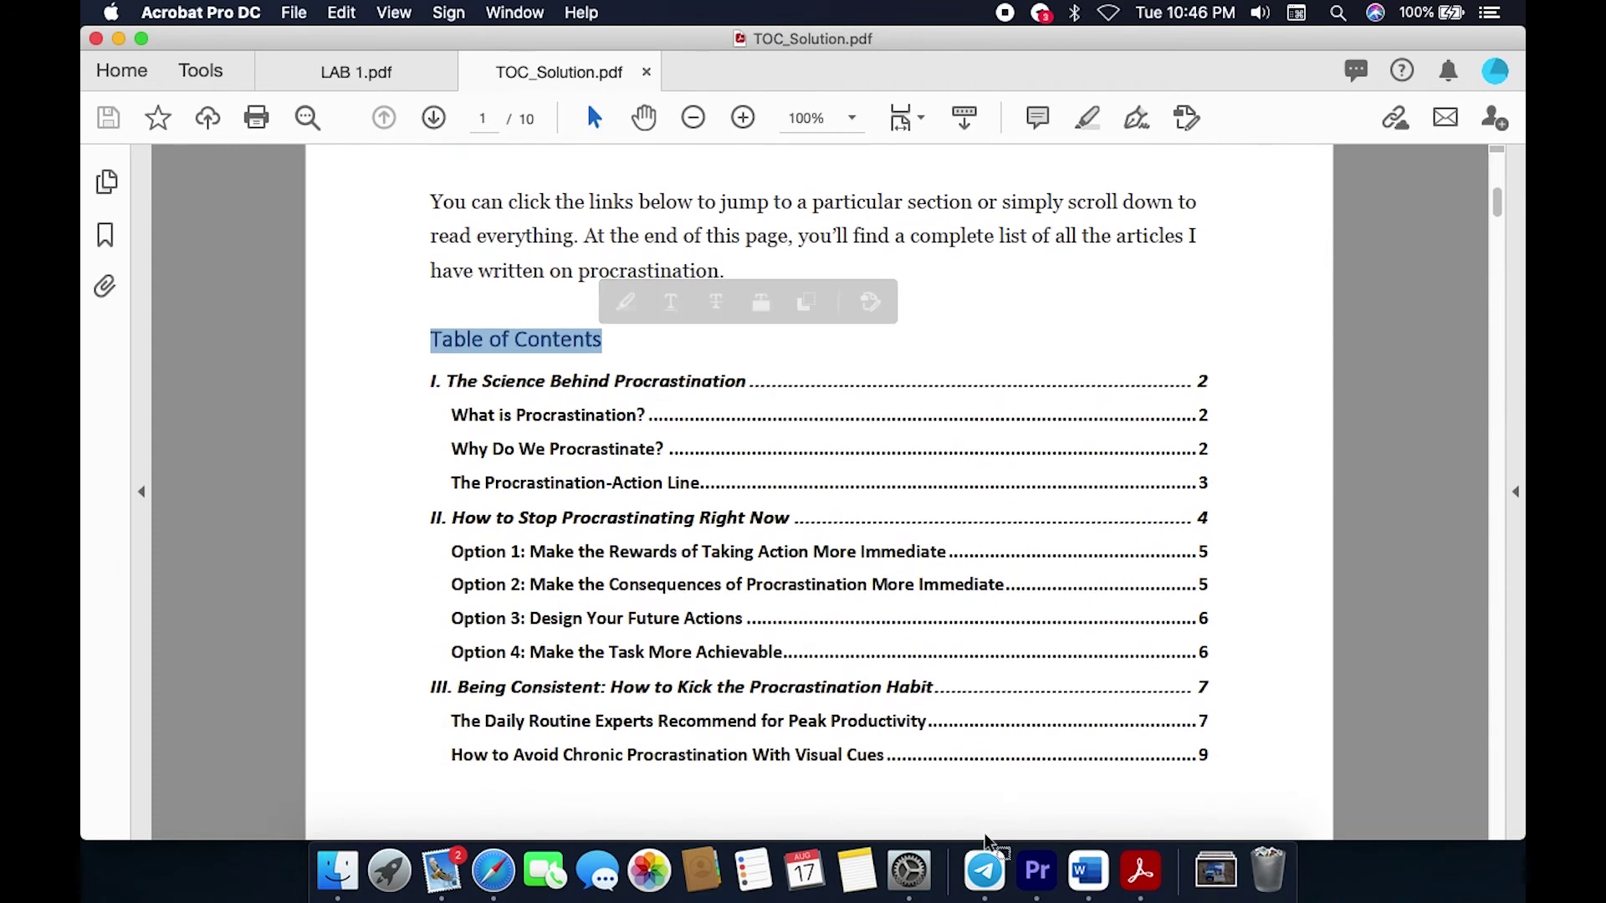
left_click(1088, 870)
scroll(775, 513, "down", 5)
Step: Add a blank line after the introduction paragraph, above the first heading
left_click(663, 601)
key("Return")
key("Return")
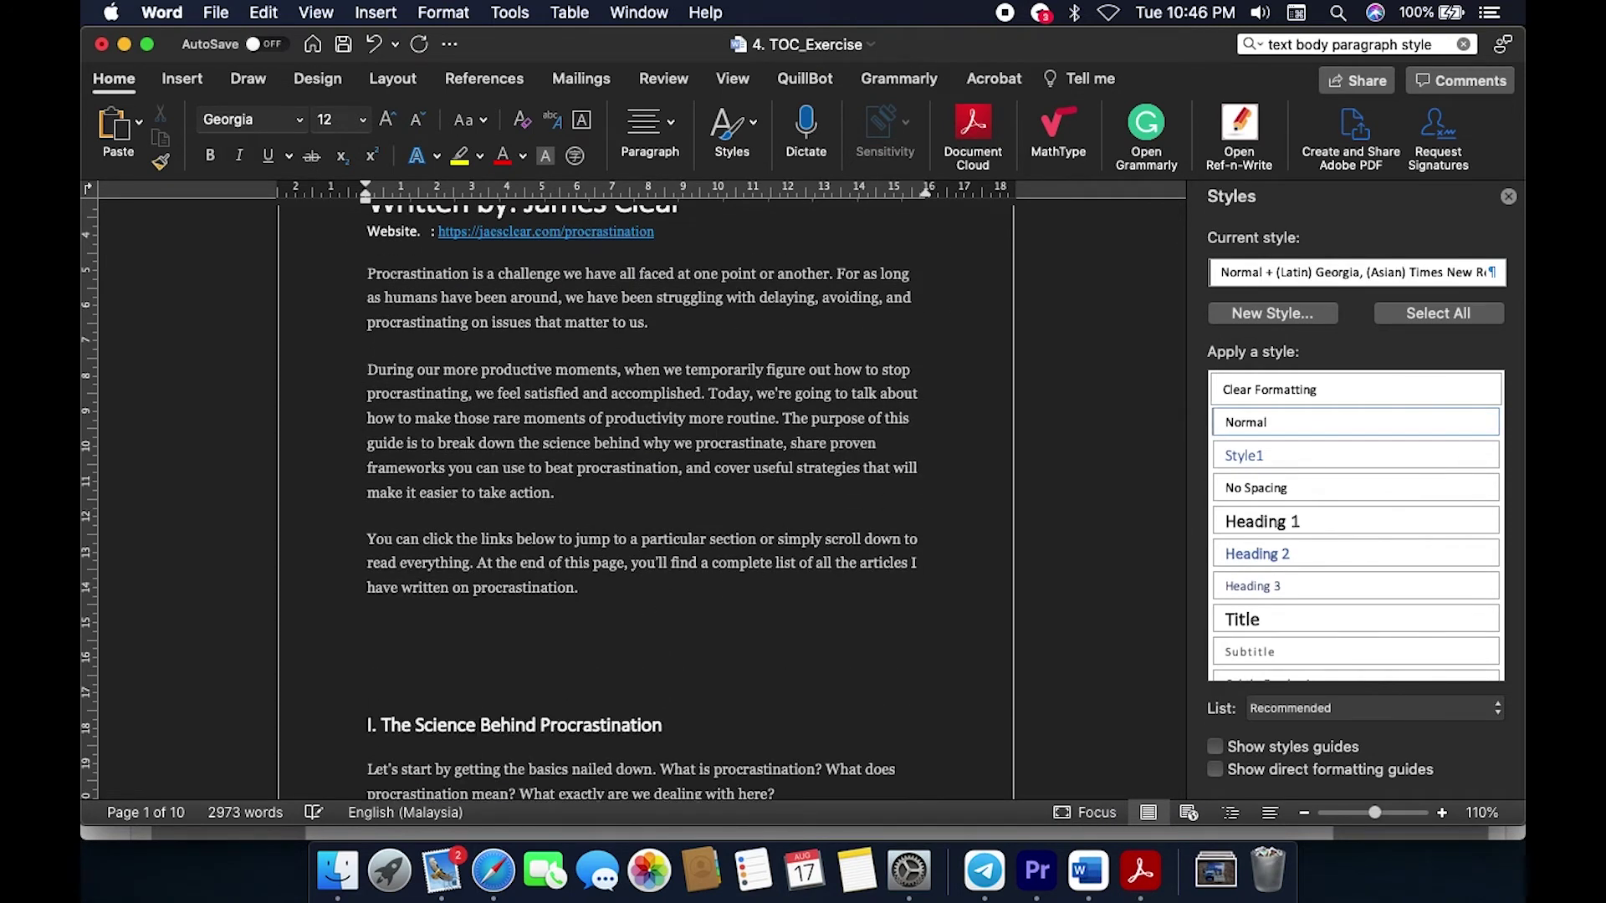
key("BackSpace")
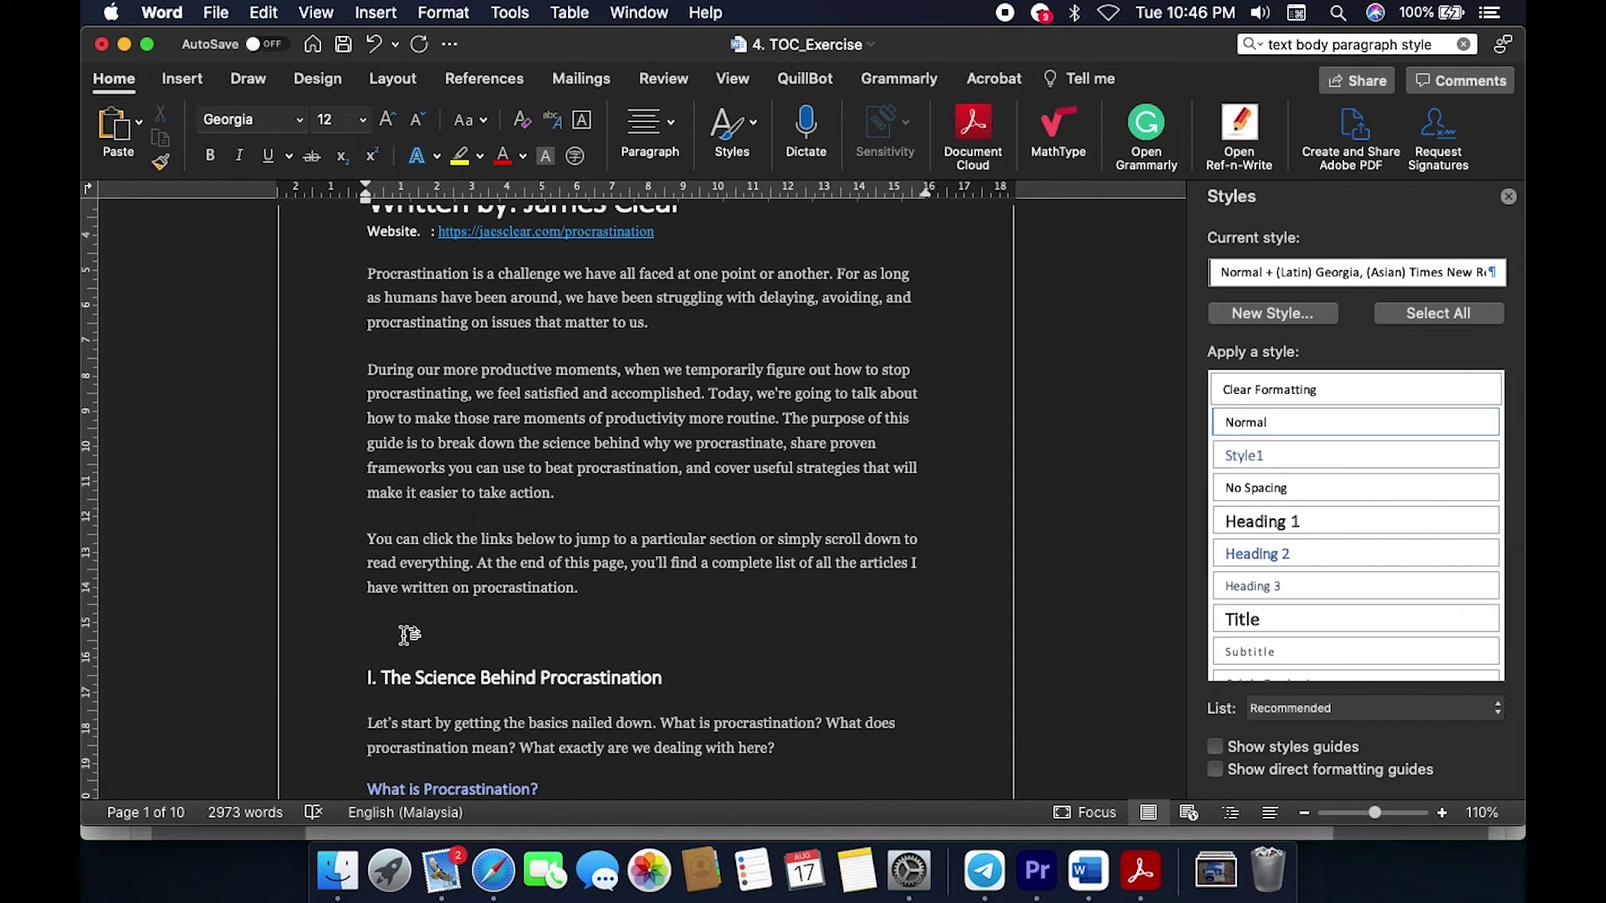
Step: Insert a Classic automatic table of contents from the References tools
left_click(125, 87)
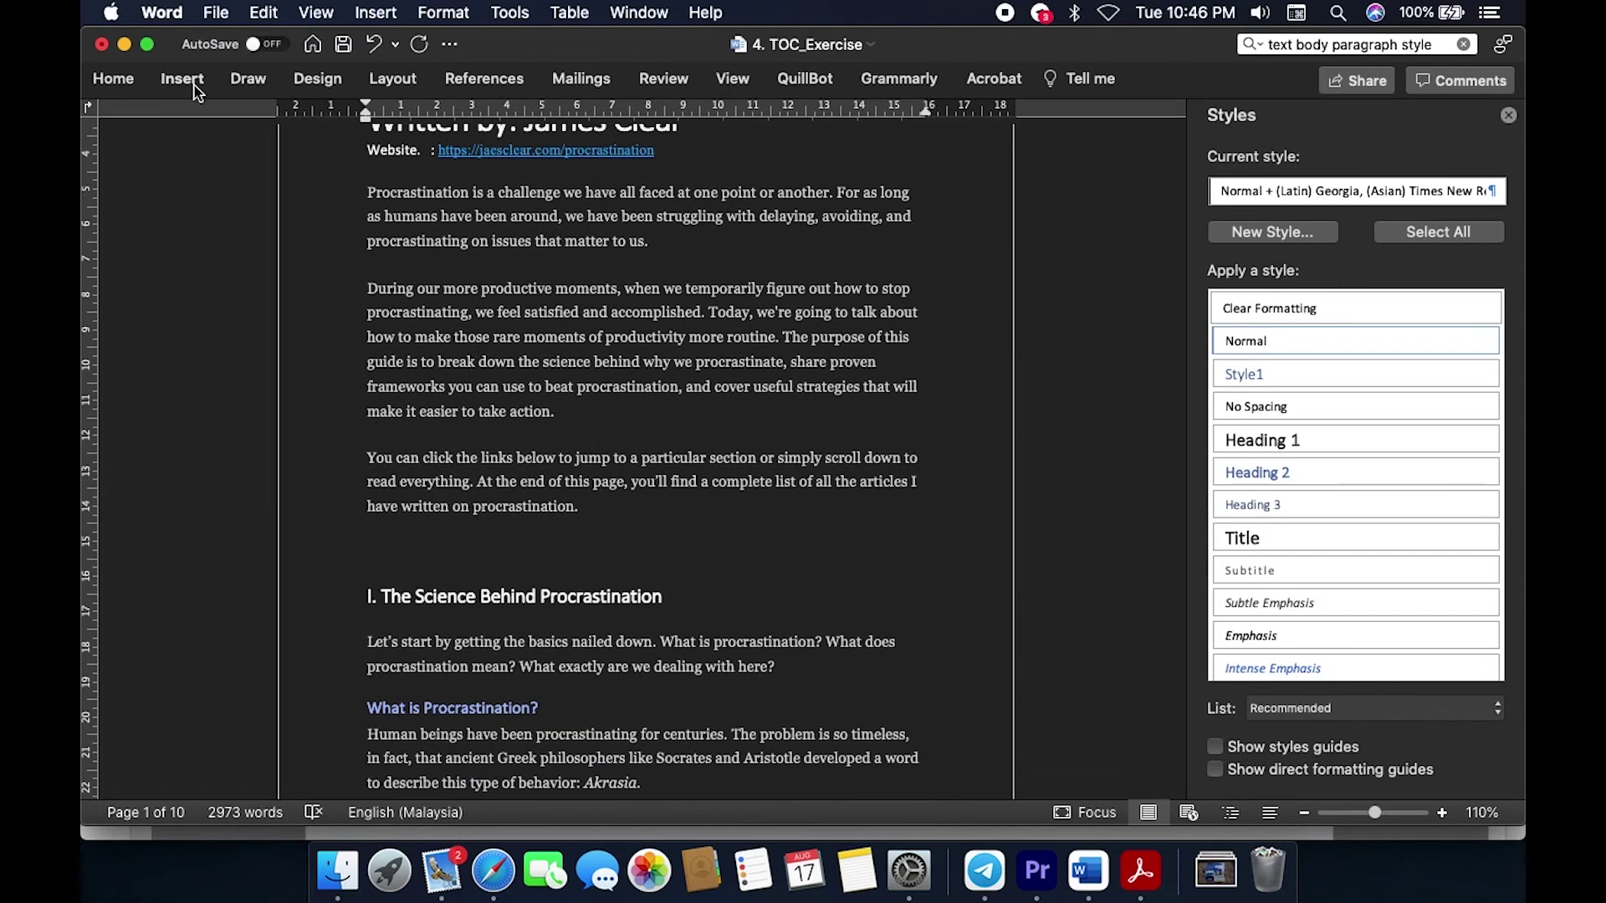
left_click(115, 84)
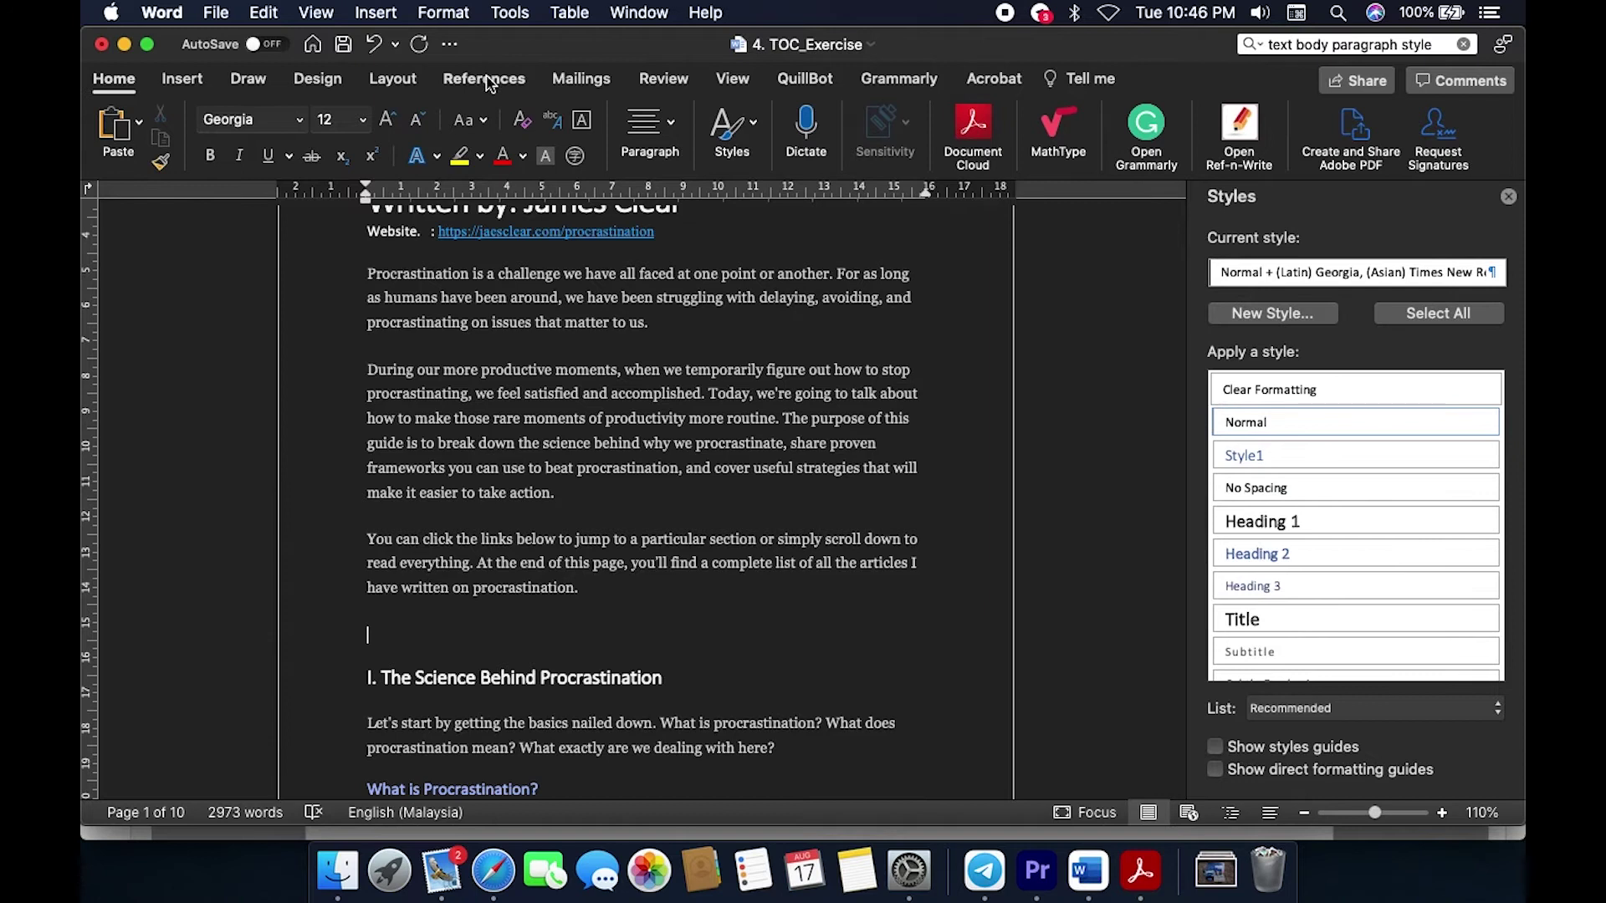
left_click(485, 80)
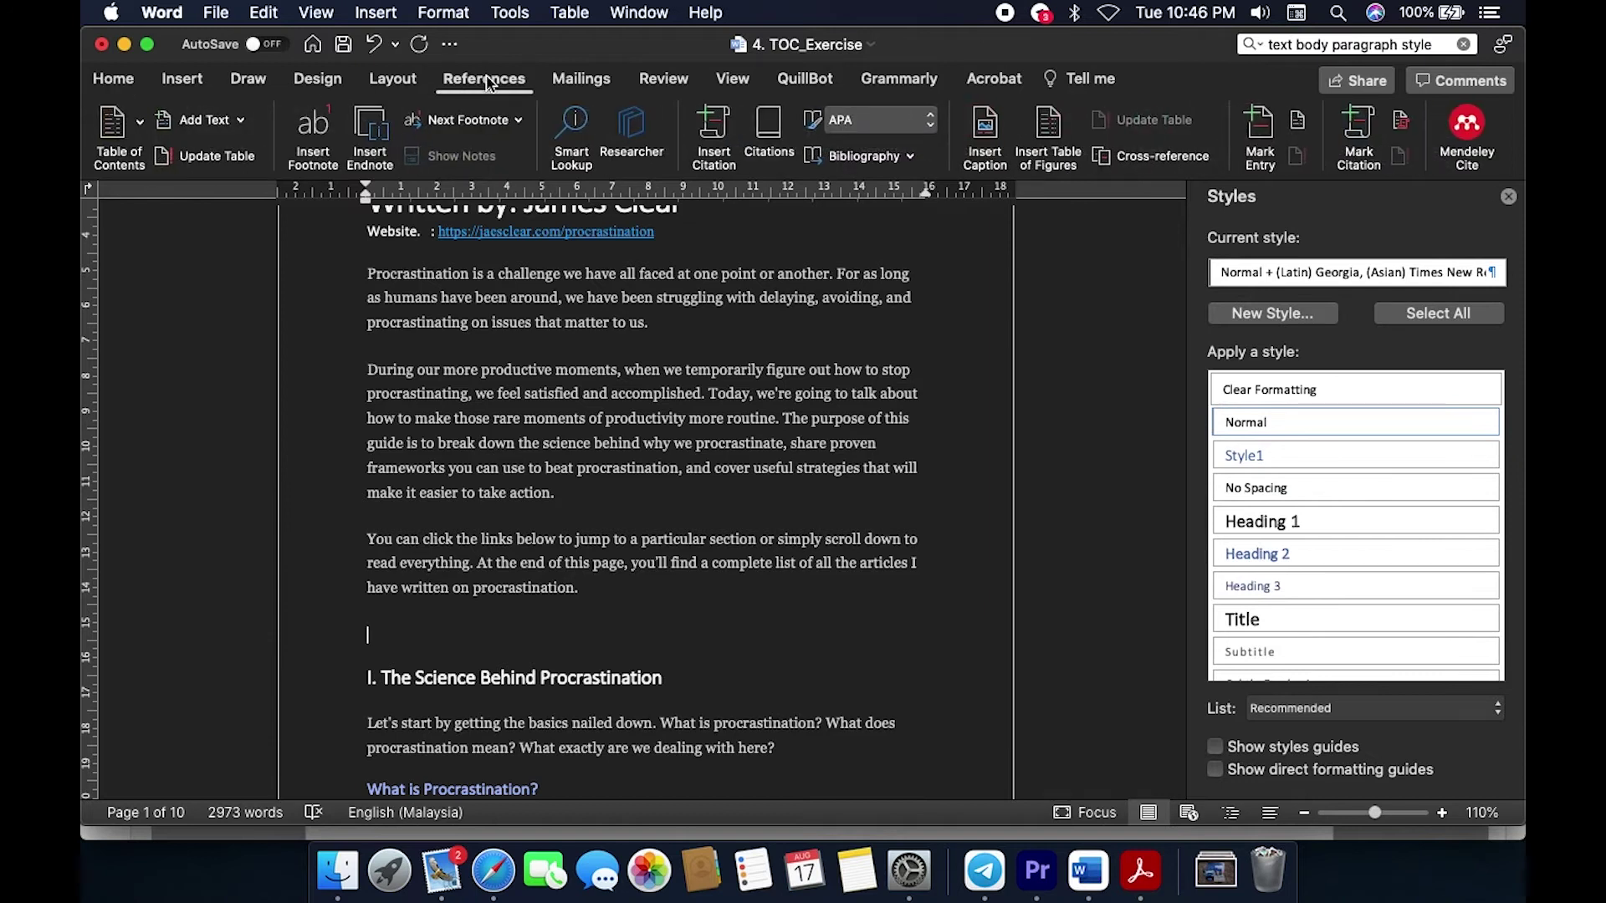
left_click(141, 129)
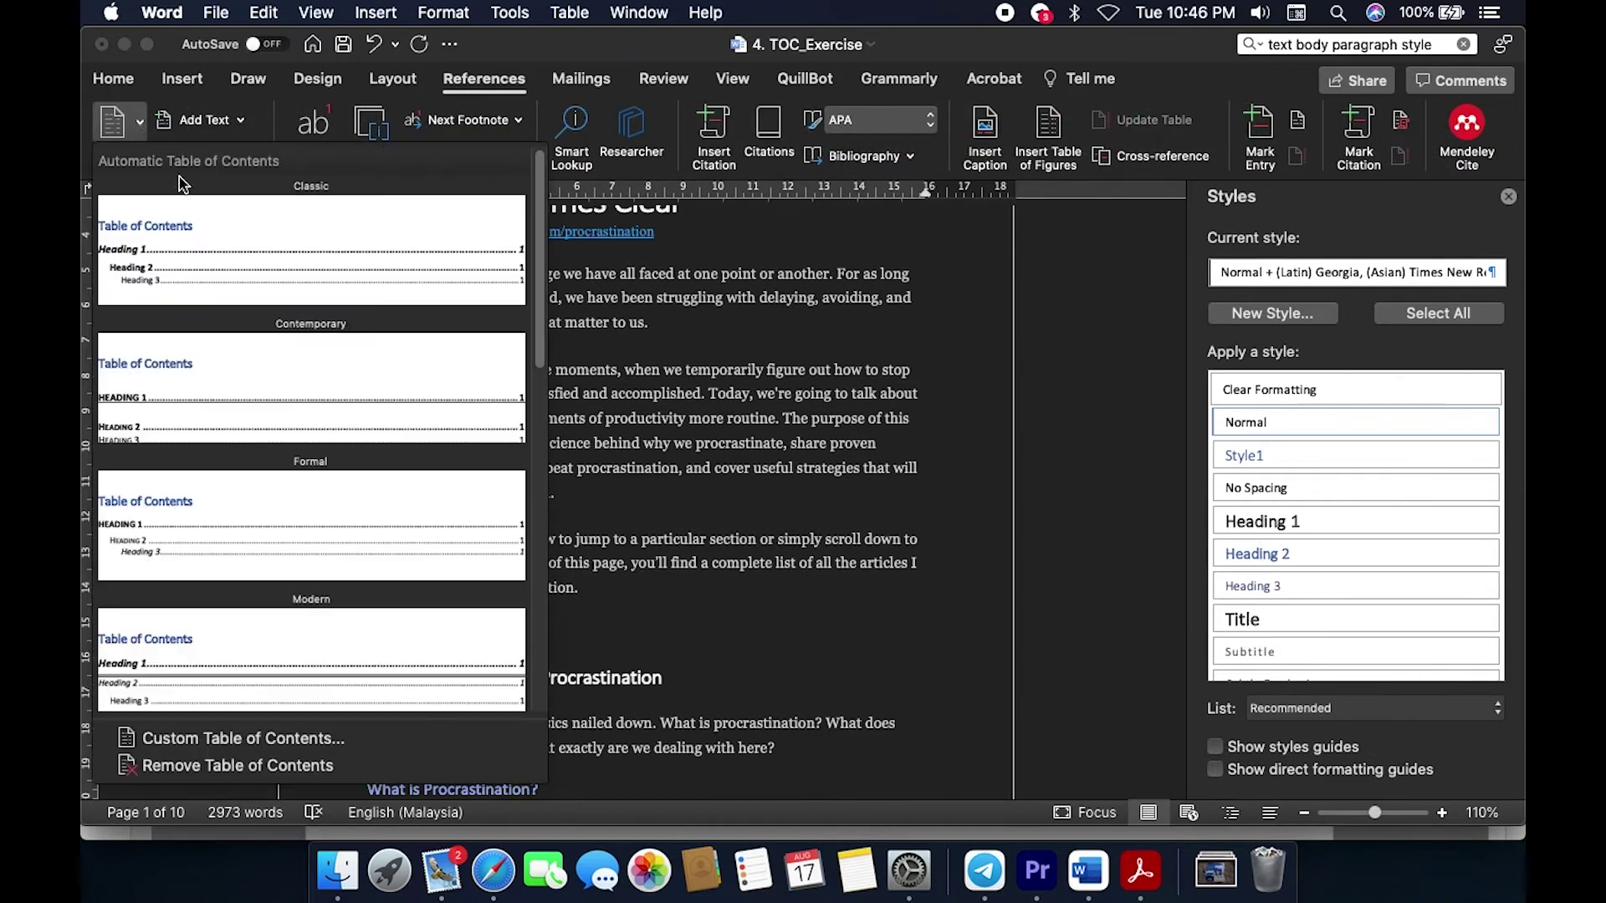
left_click(241, 251)
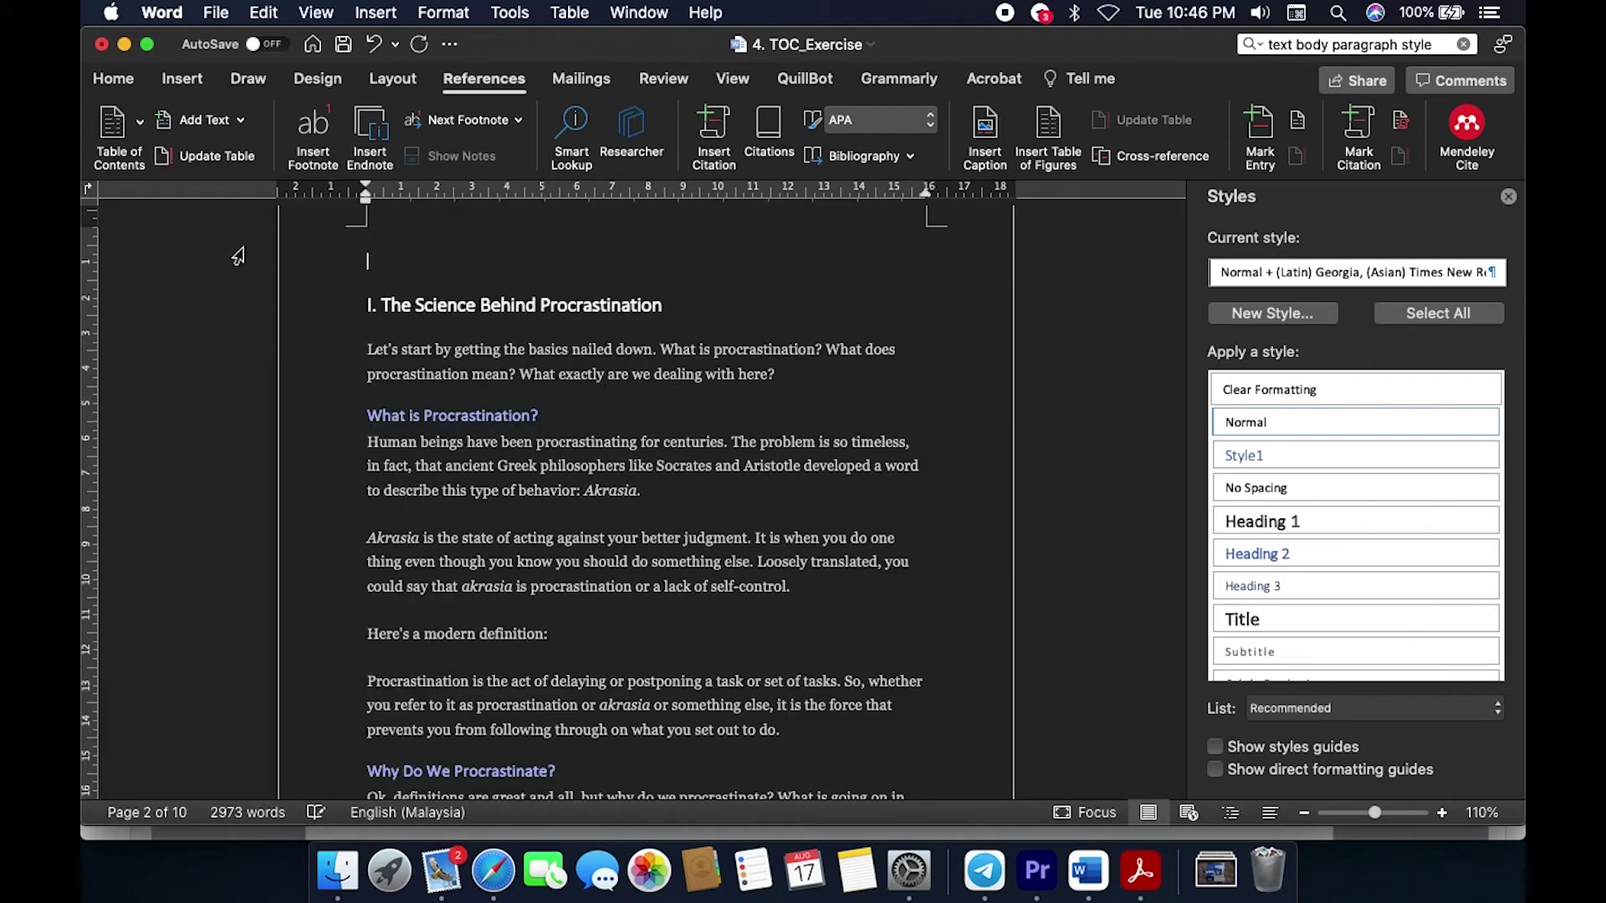
Step: Review the inserted table of contents and its entries against the body text
scroll(864, 433, "up", 10)
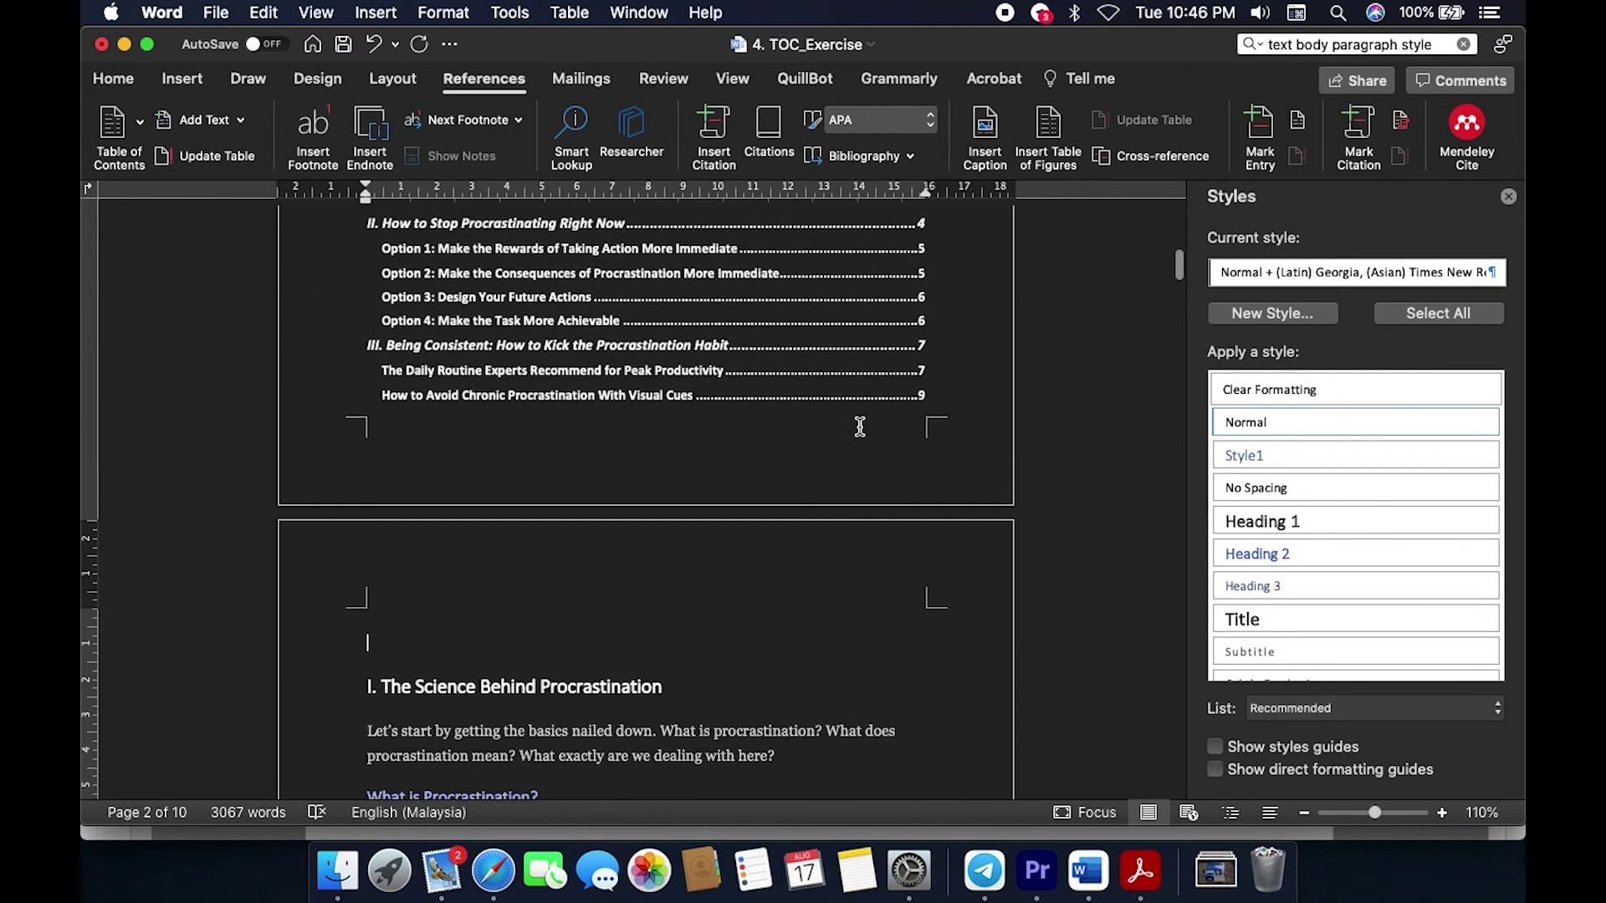
scroll(863, 433, "up", 2)
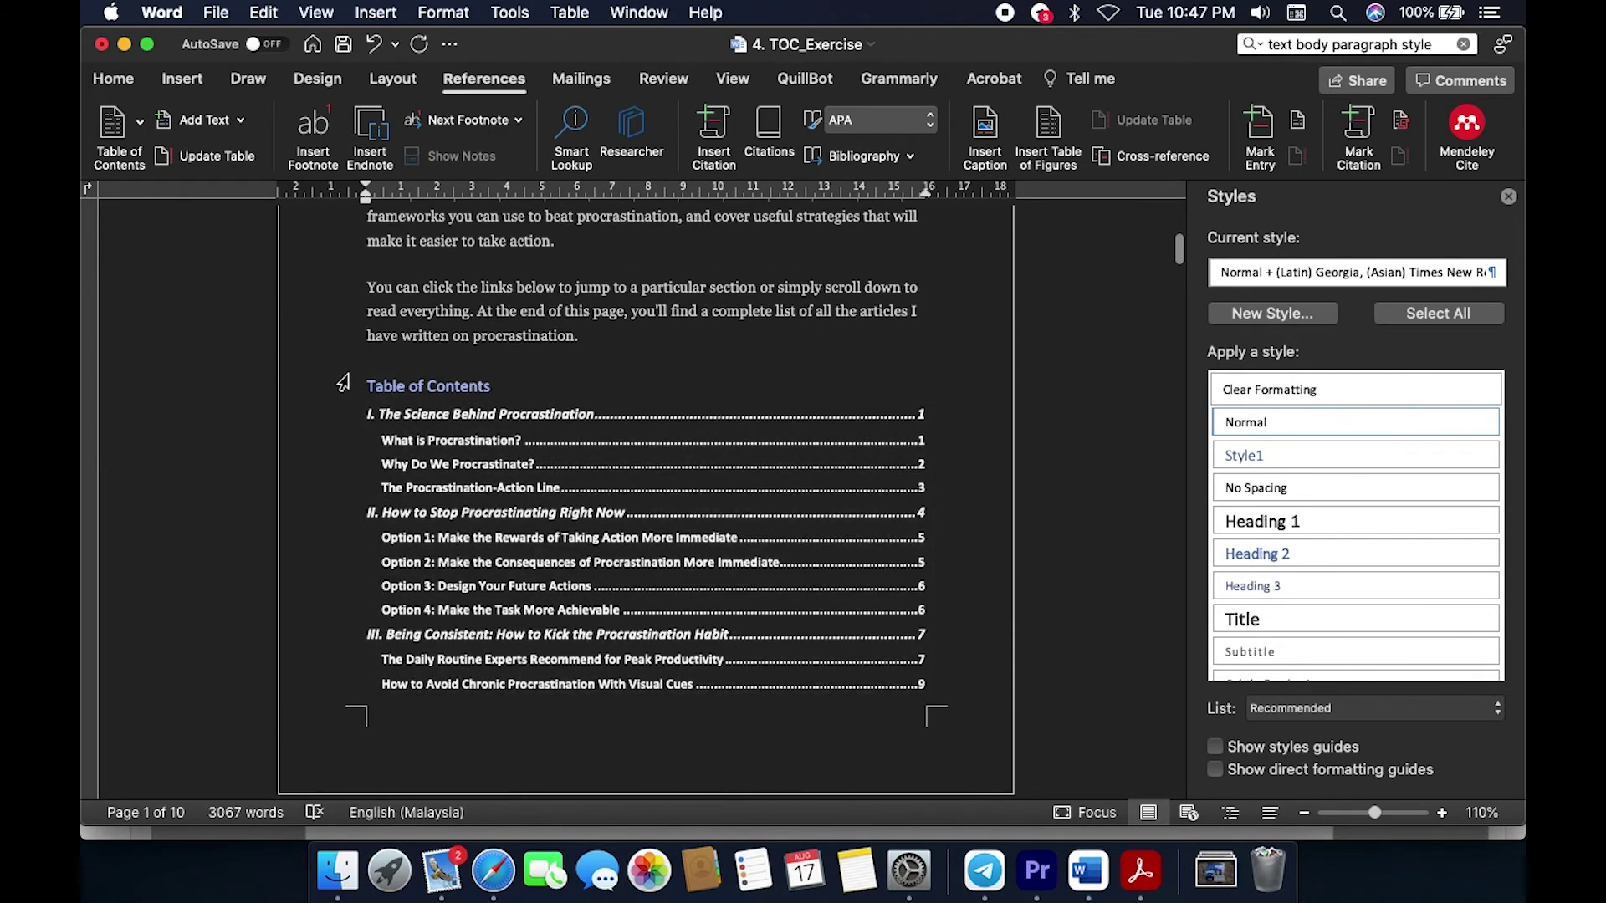
left_click_drag(338, 370, 1023, 661)
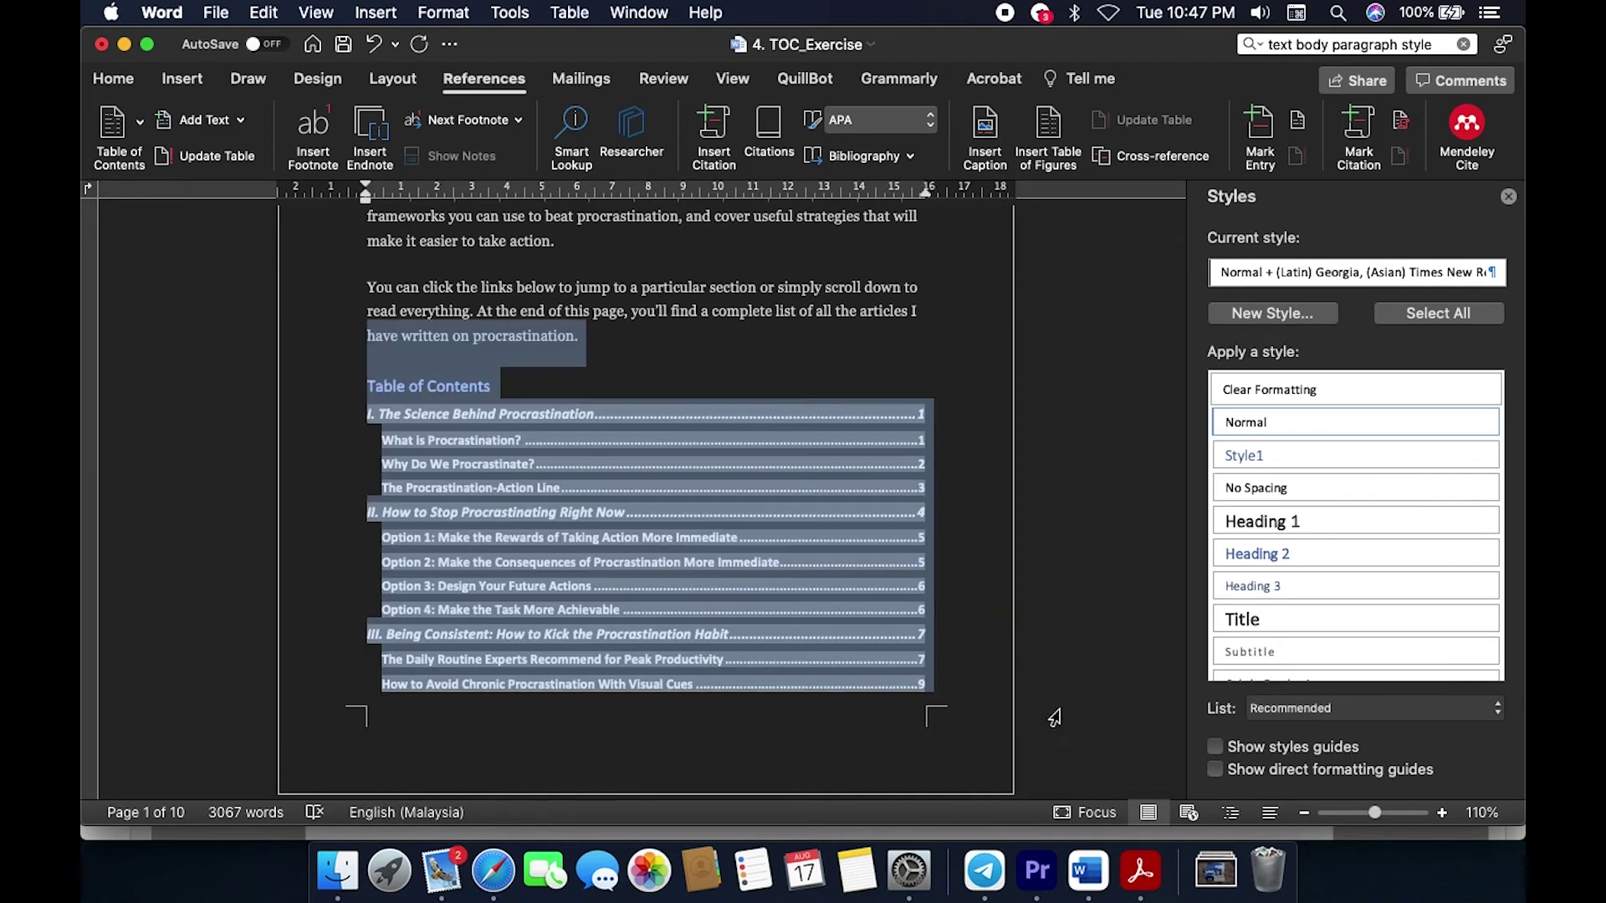
left_click(1110, 702)
scroll(1110, 702, "up", 1)
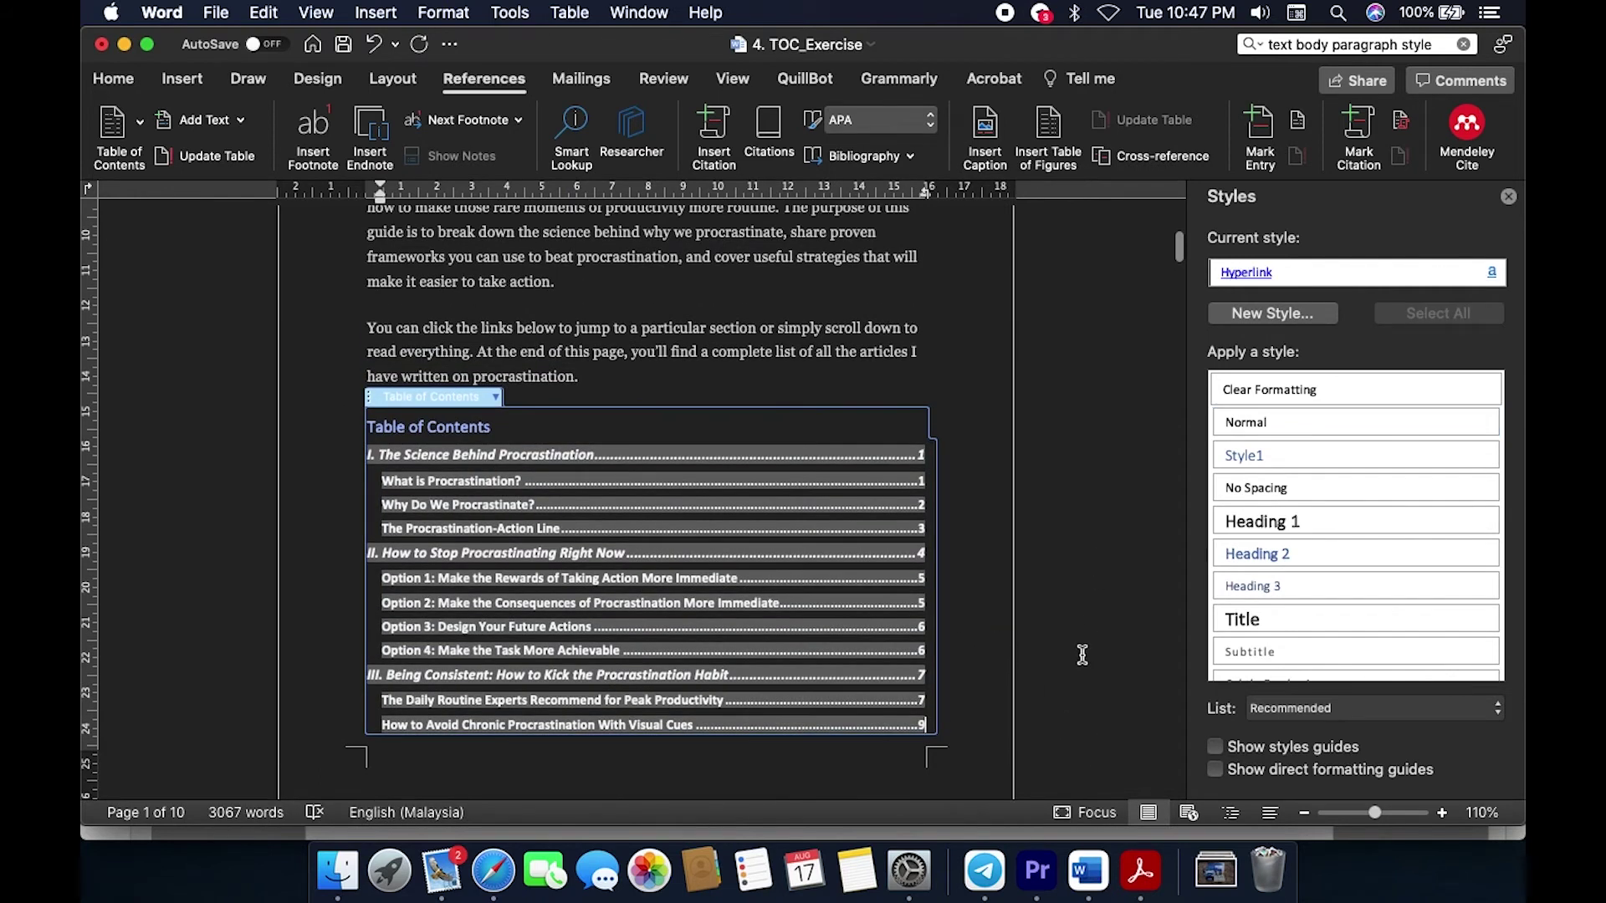
scroll(1079, 656, "down", 5)
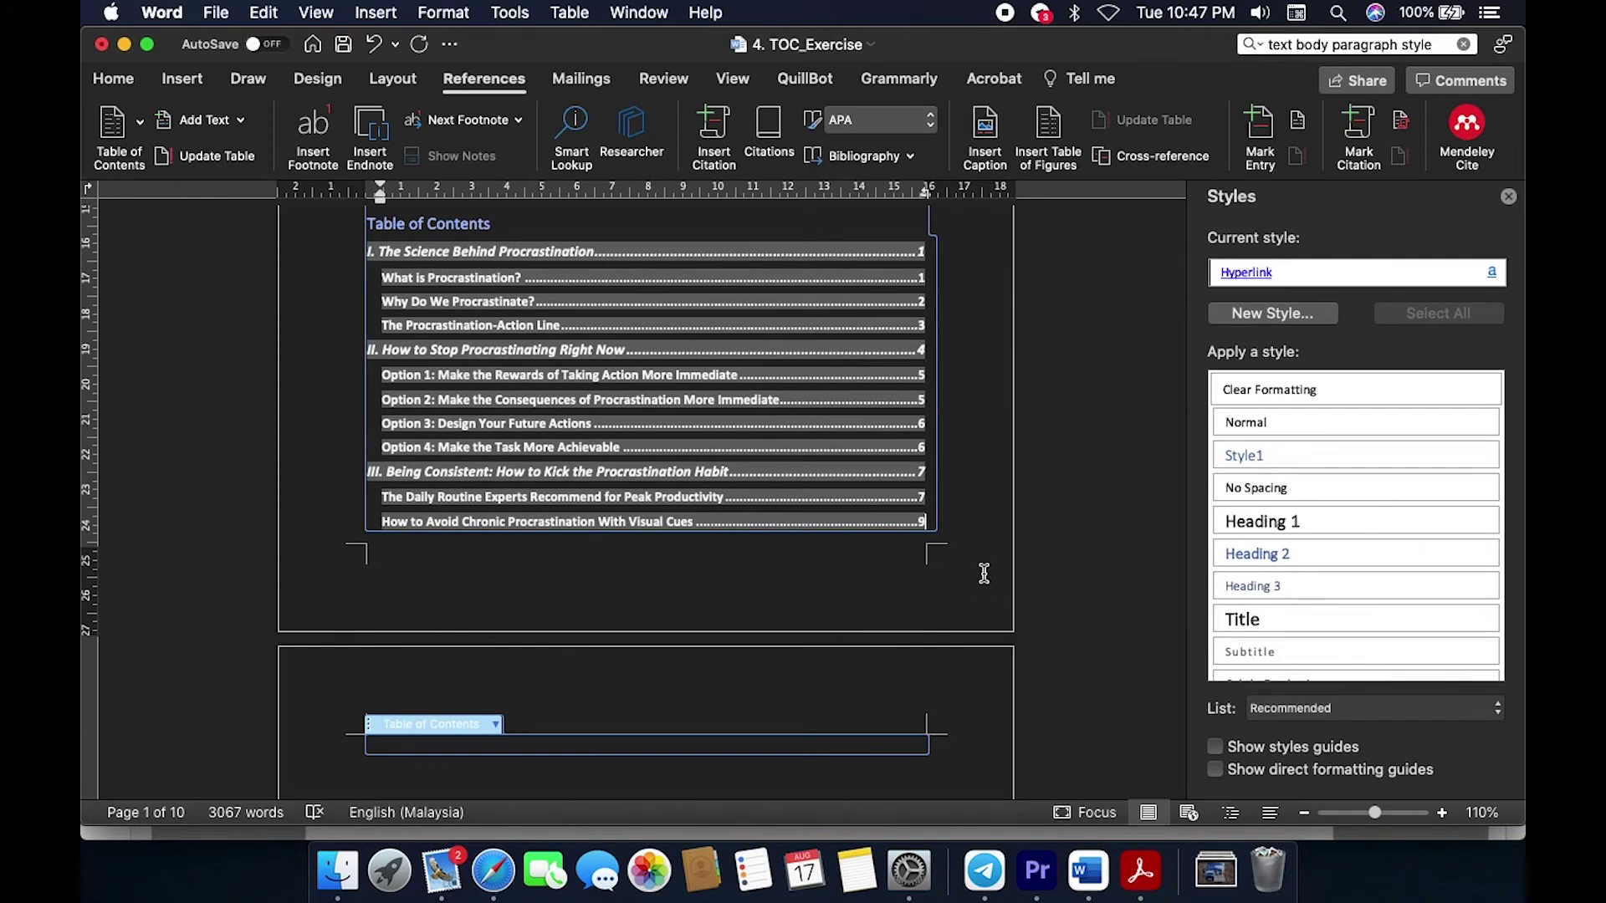
left_click(990, 428)
scroll(956, 753, "down", 4)
left_click(832, 709)
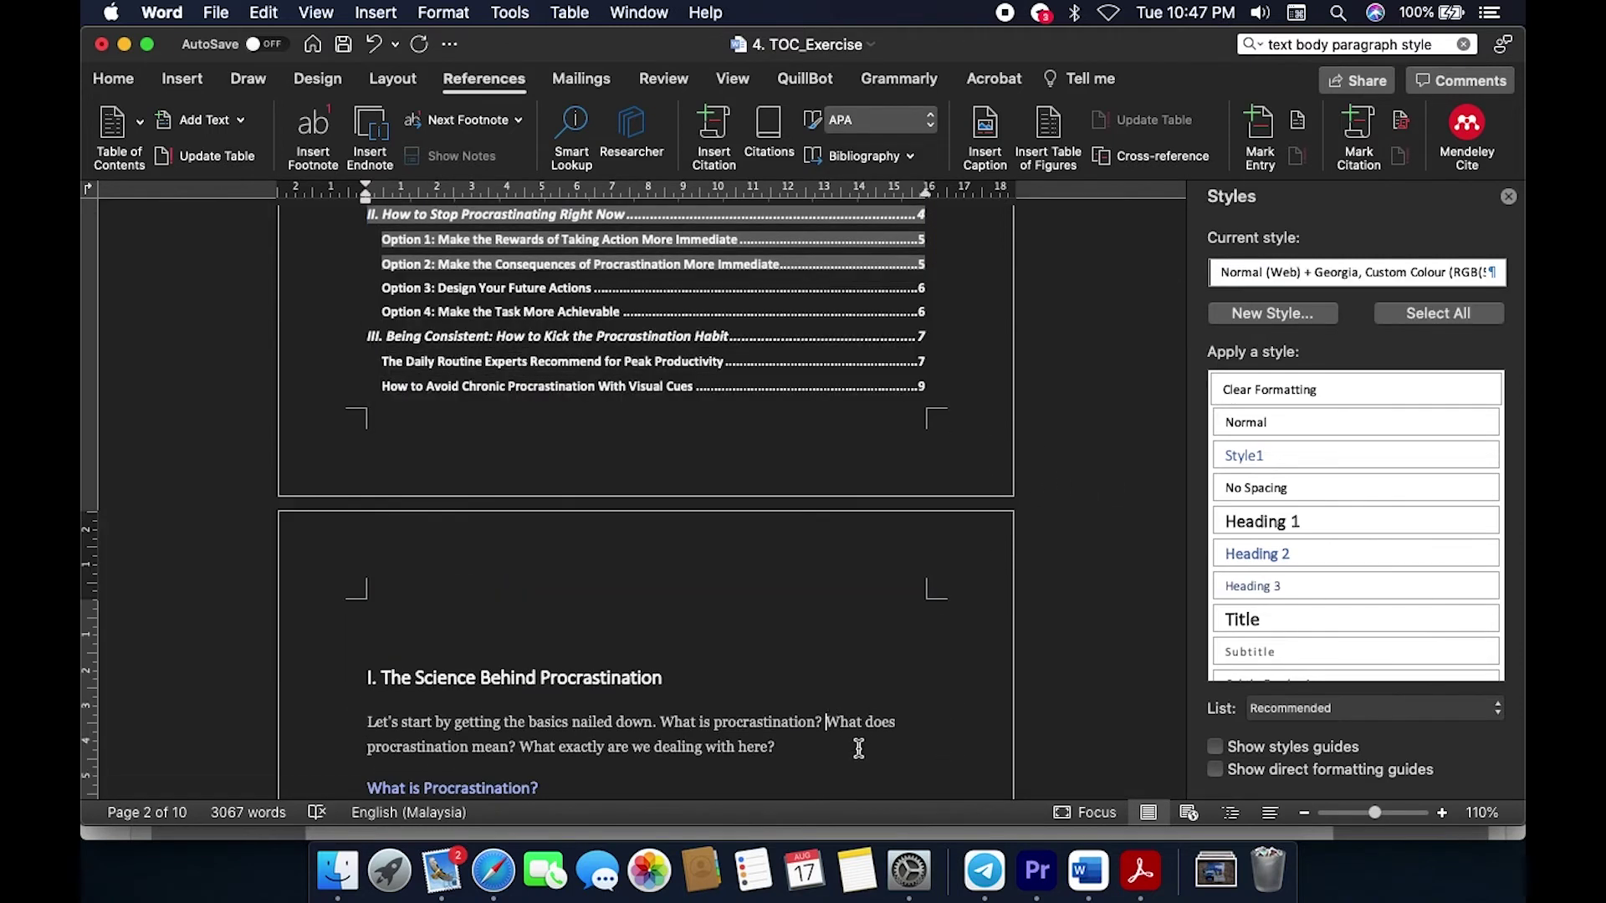
scroll(858, 748, "down", 3)
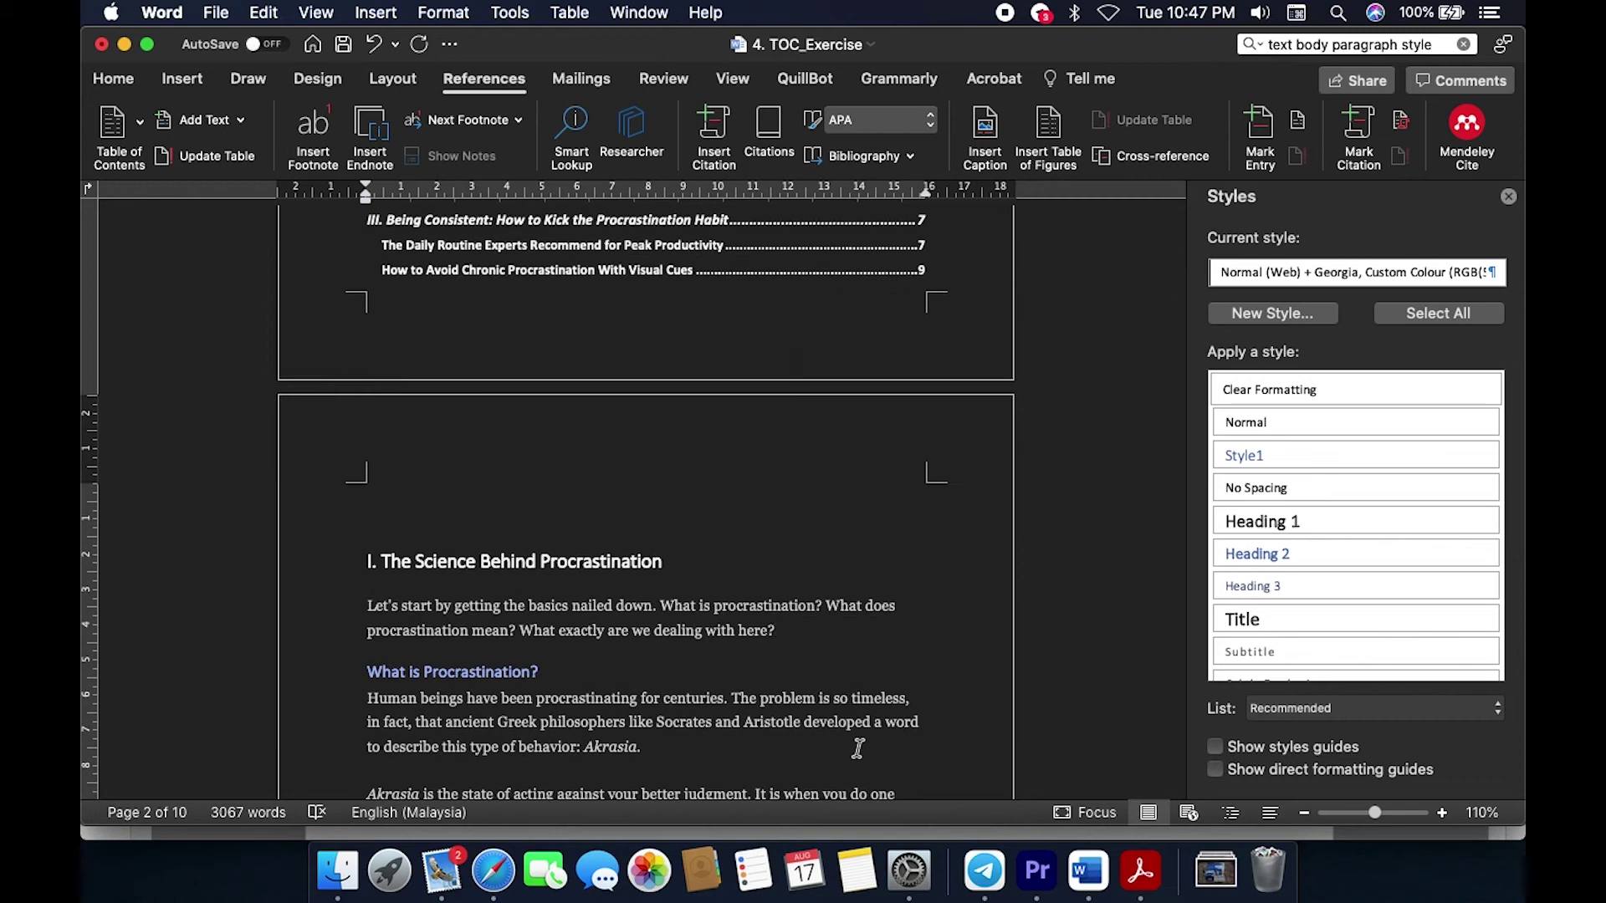
scroll(858, 749, "down", 3)
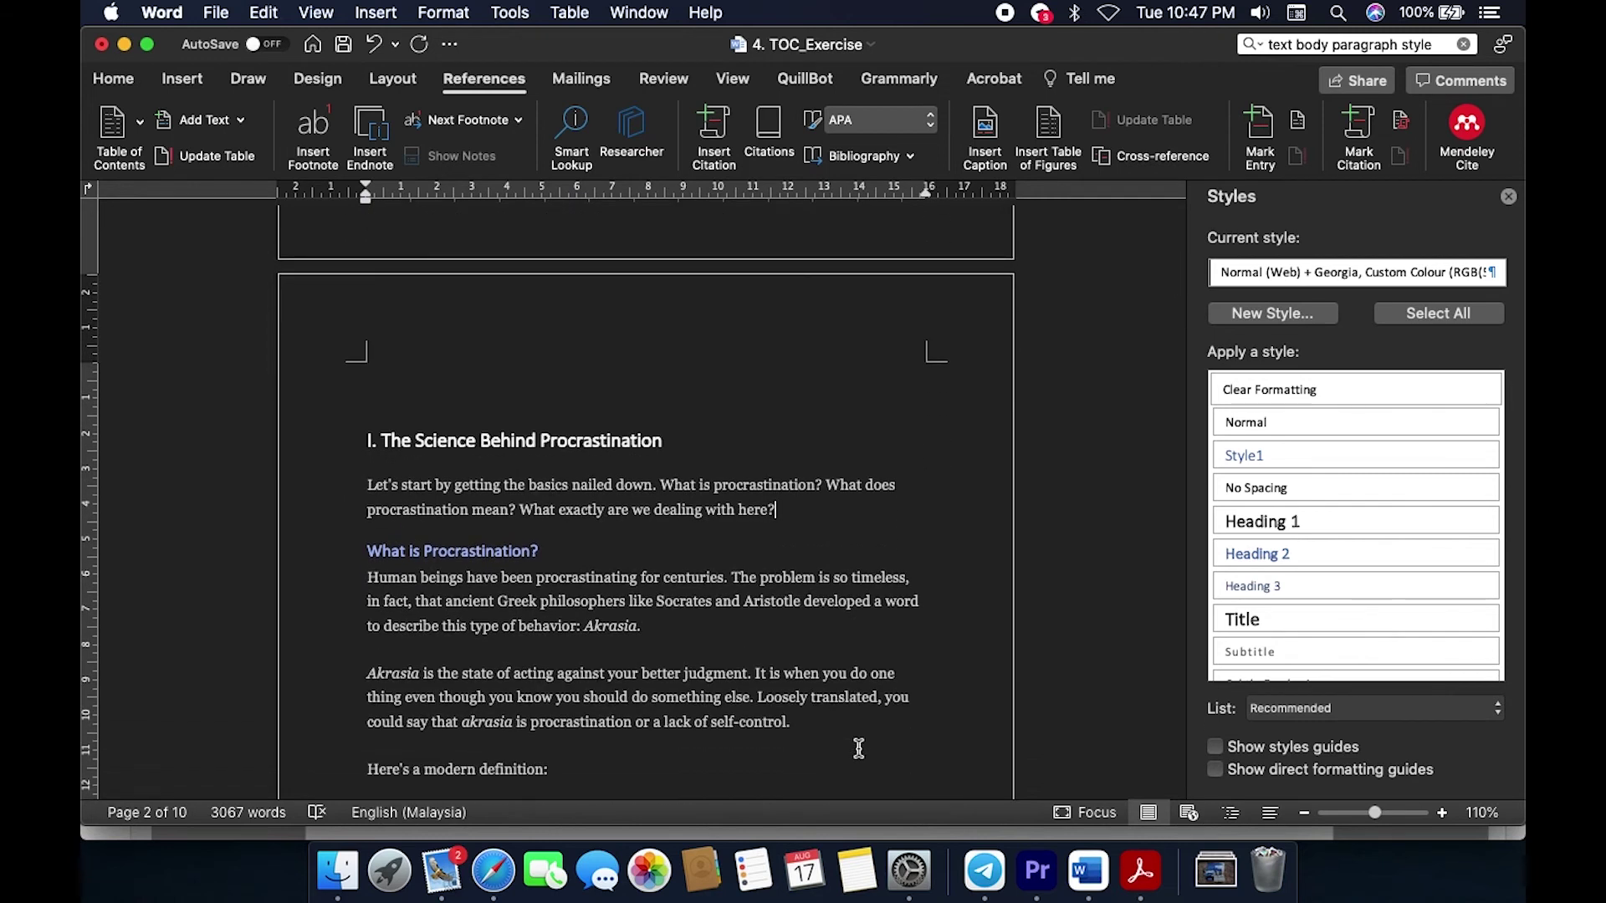
scroll(859, 749, "down", 2)
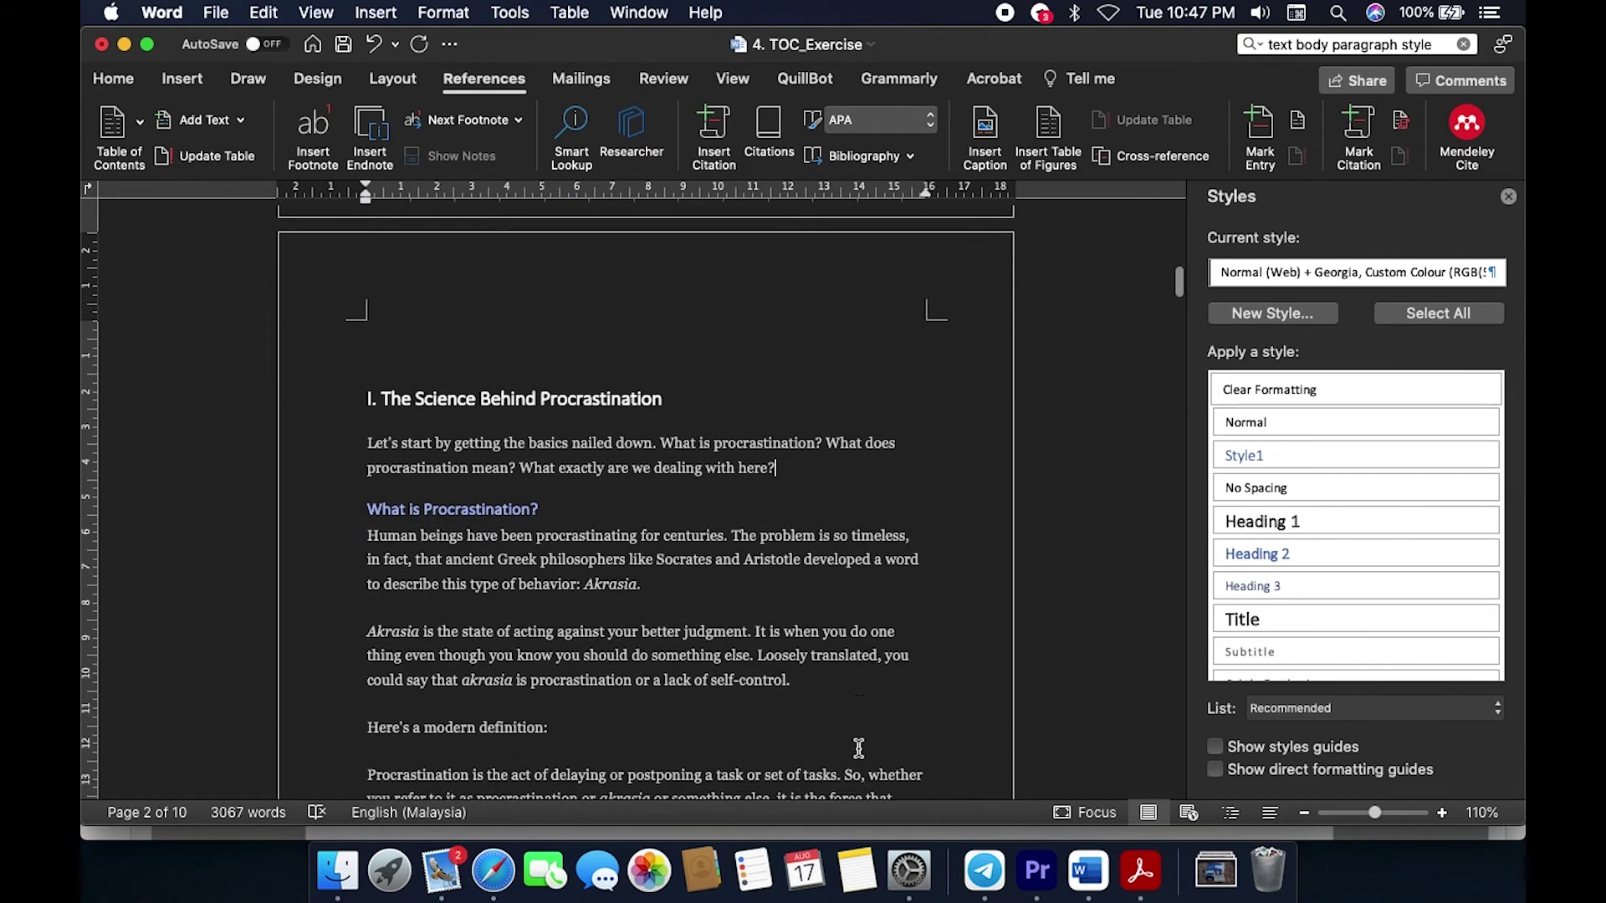
scroll(858, 749, "up", 6)
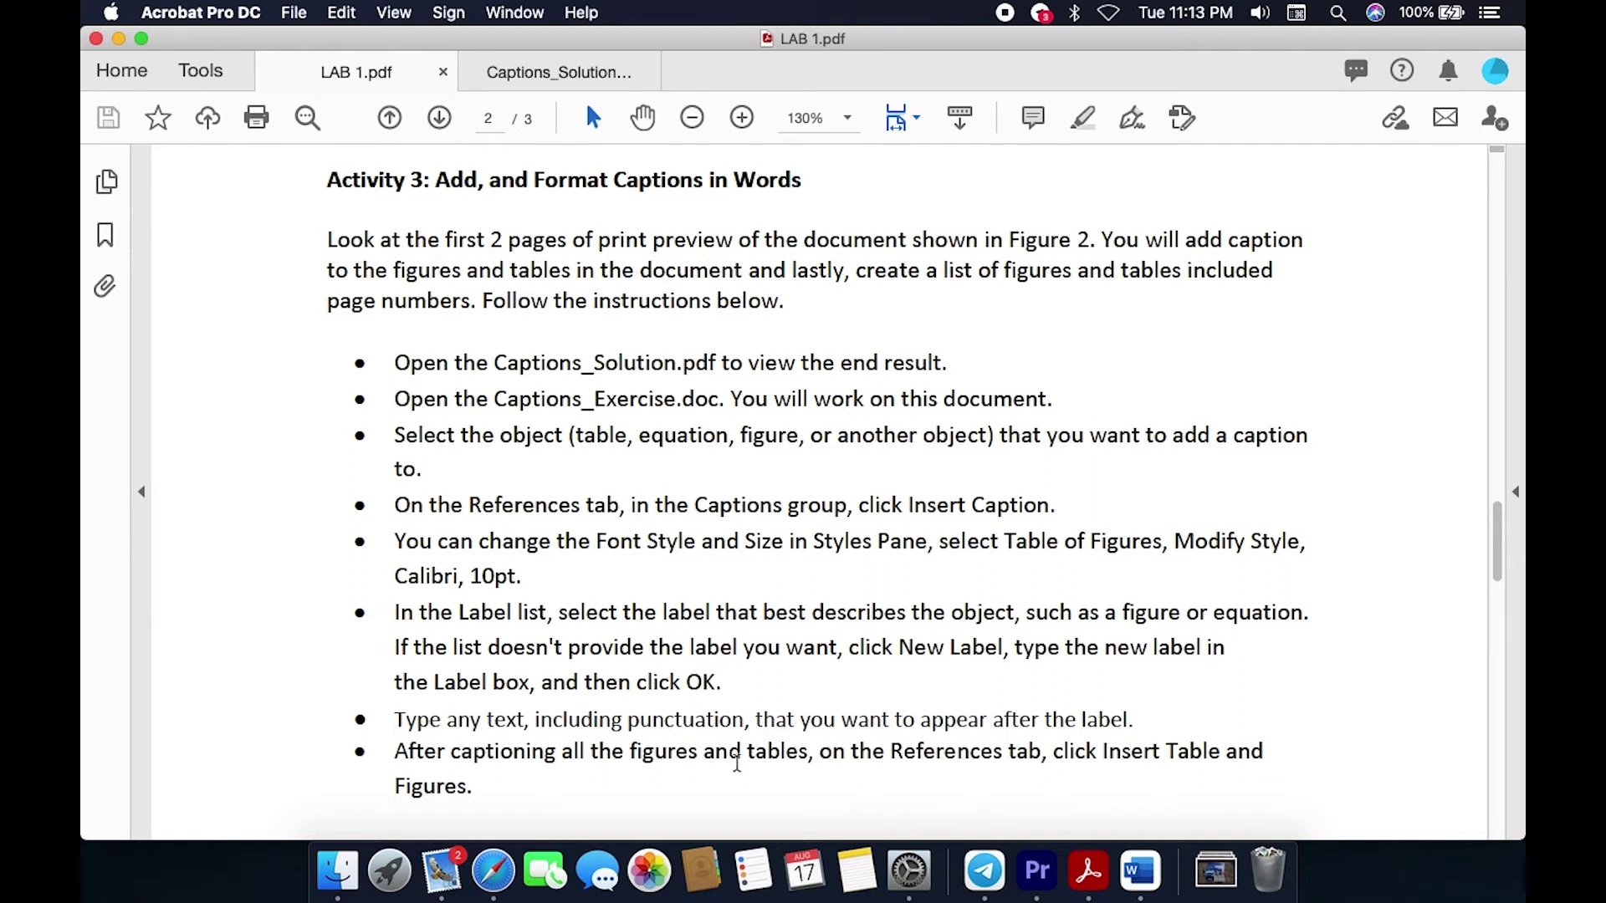
Step: Bring up the AMALI 1 exercise folder in Finder
left_click(351, 866)
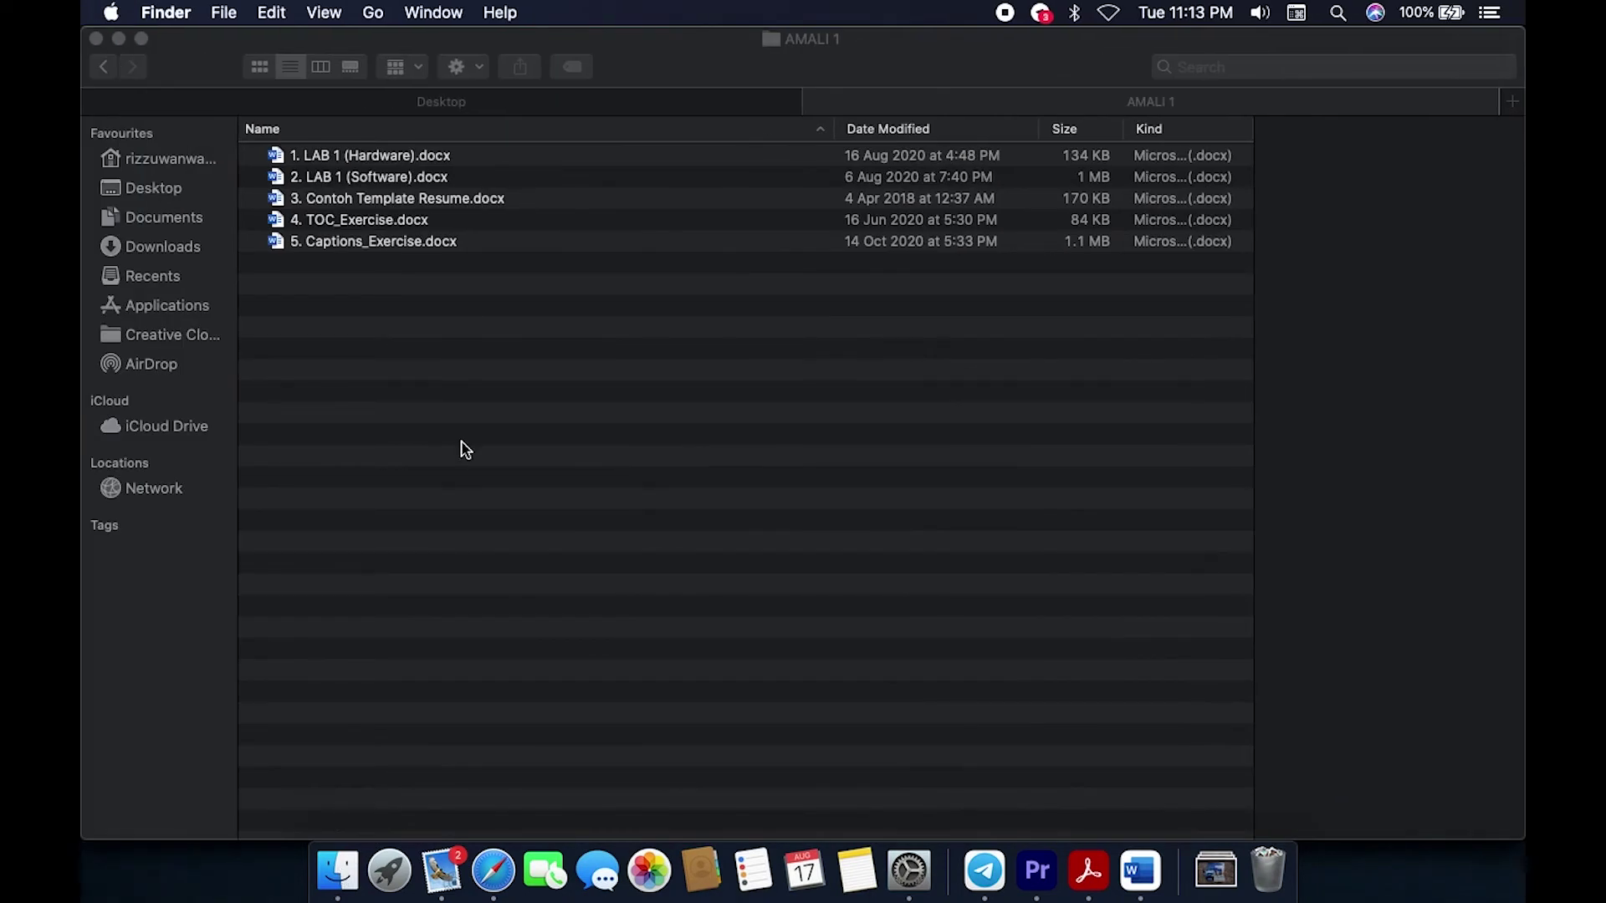
Step: Select 5. Captions_Exercise.docx to show its preview
left_click(416, 247)
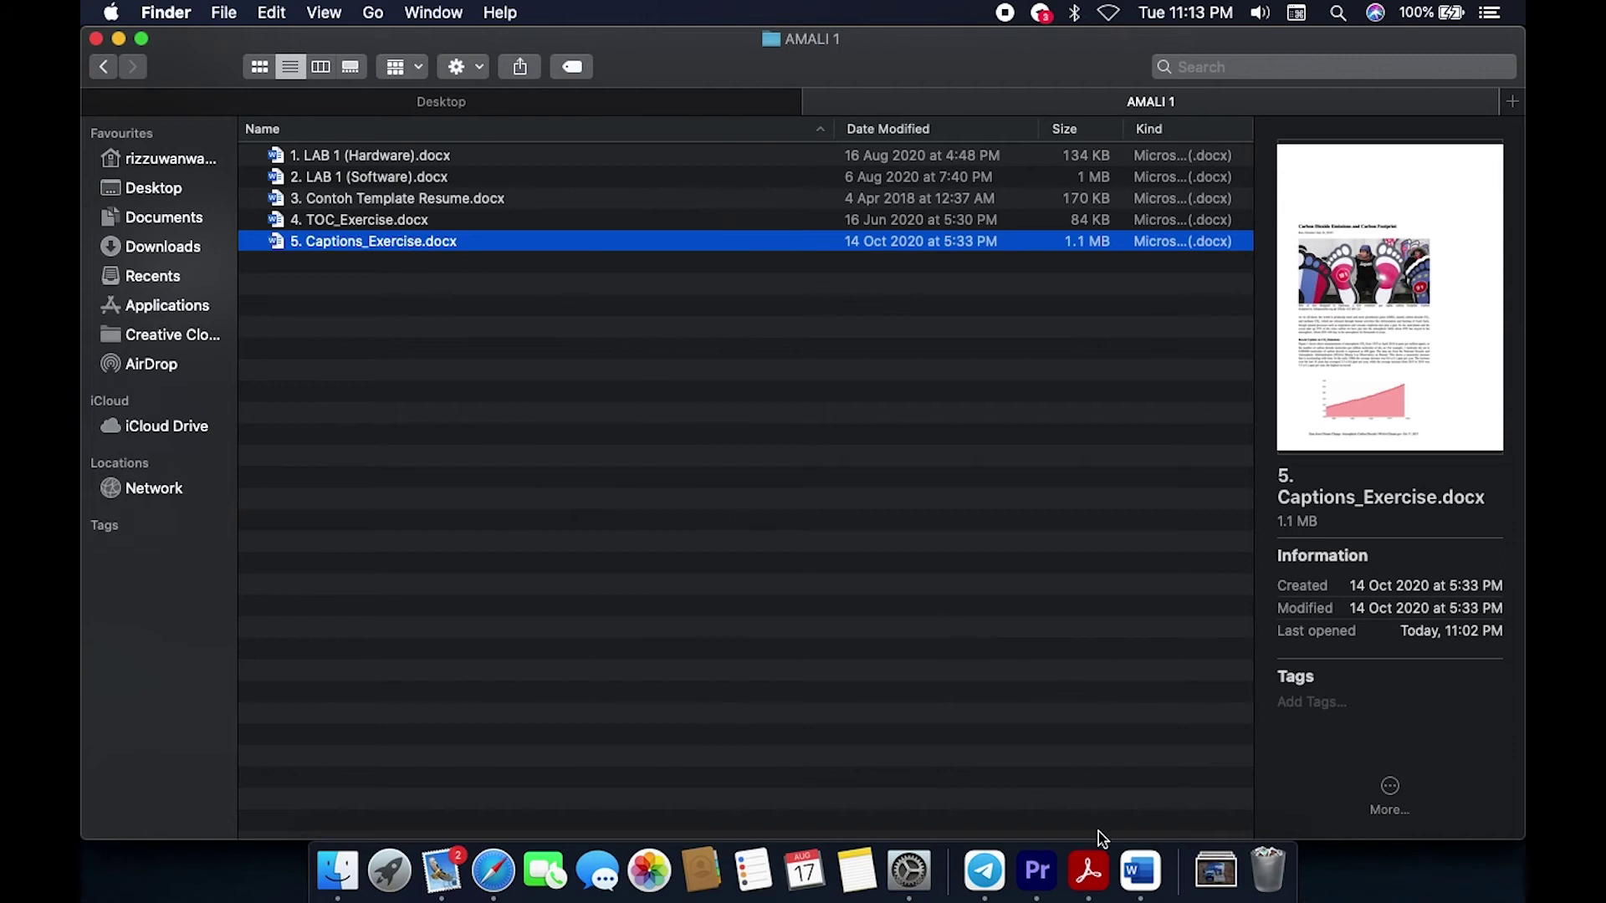
Step: Scroll through Captions_Exercise's photo and charts in Word, then return to LAB 1.pdf
left_click(1138, 867)
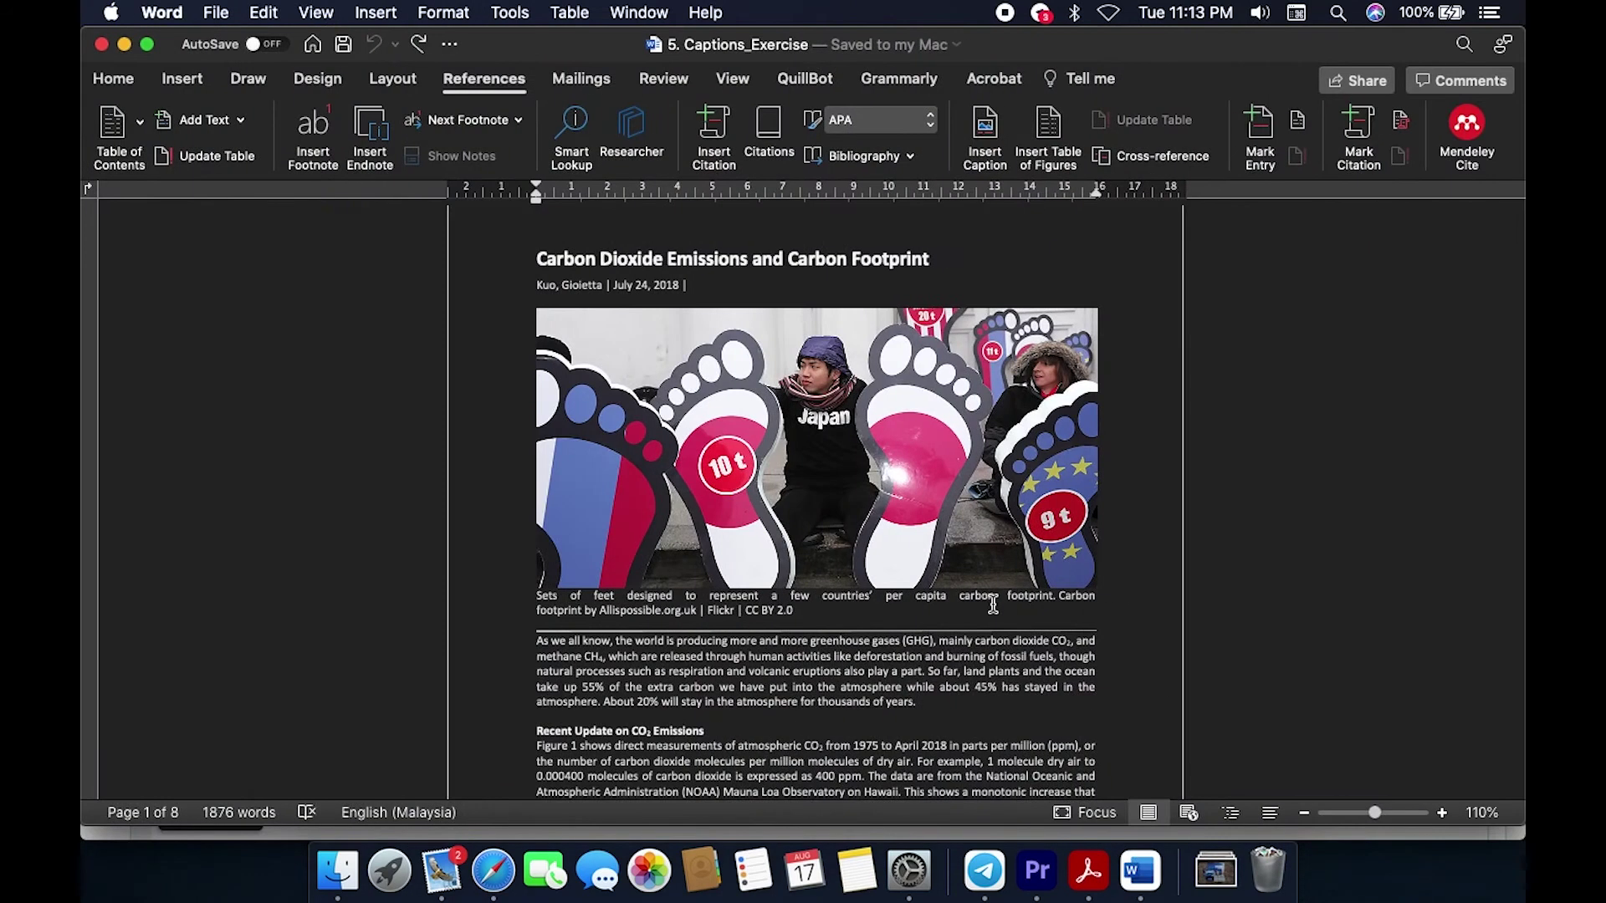
scroll(1015, 656, "down", 5)
scroll(994, 604, "down", 10)
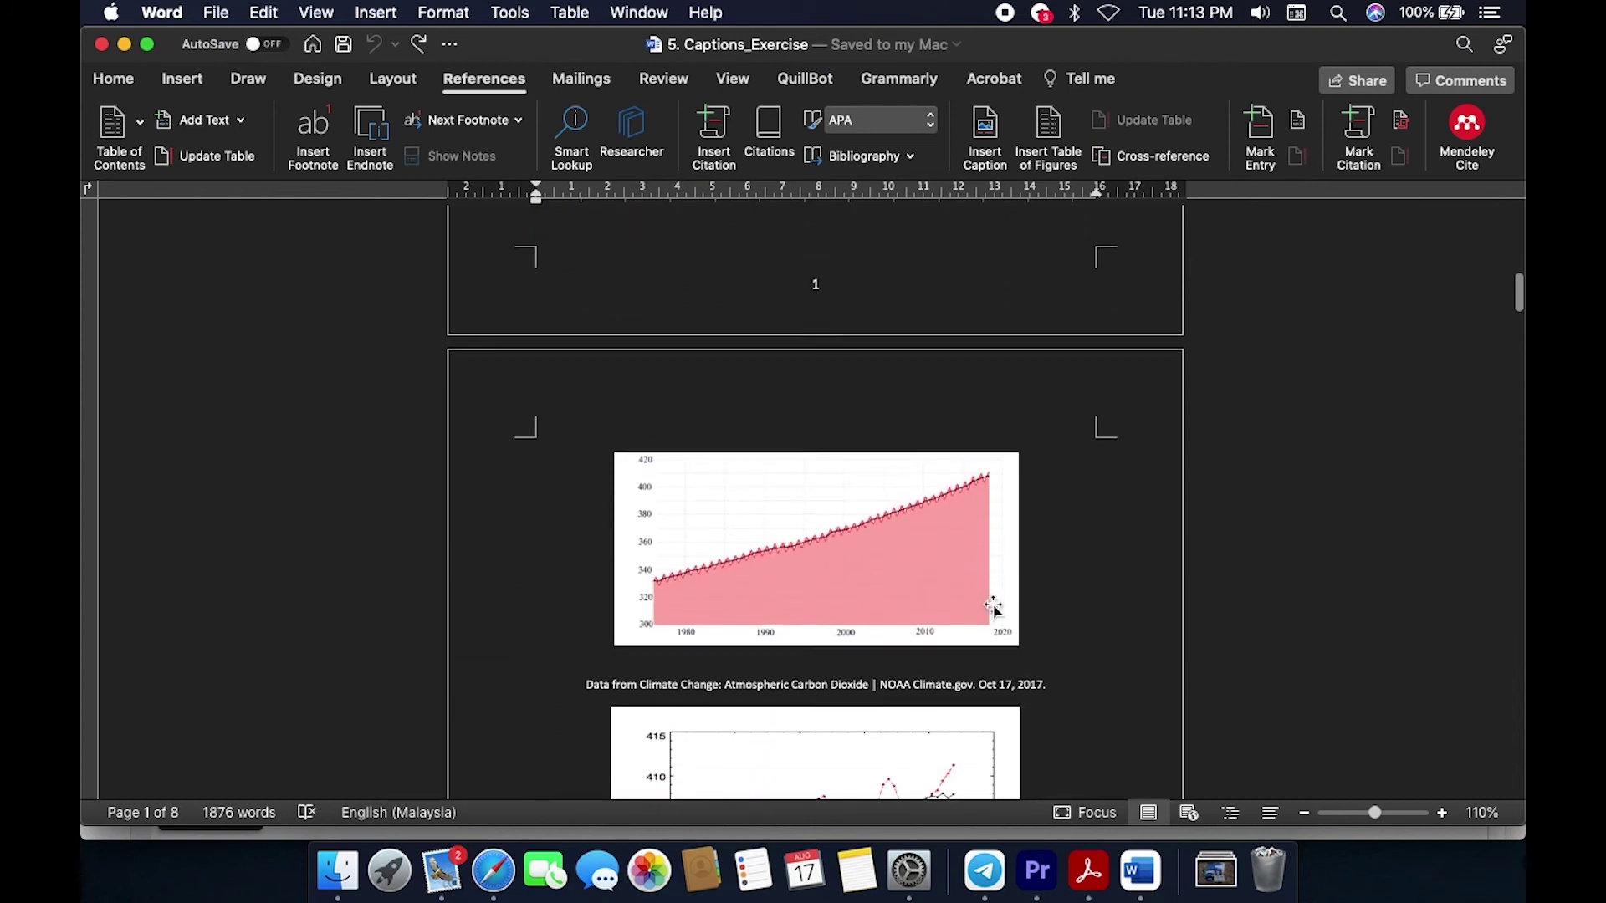
scroll(994, 606, "down", 8)
scroll(993, 603, "up", 18)
scroll(994, 604, "up", 4)
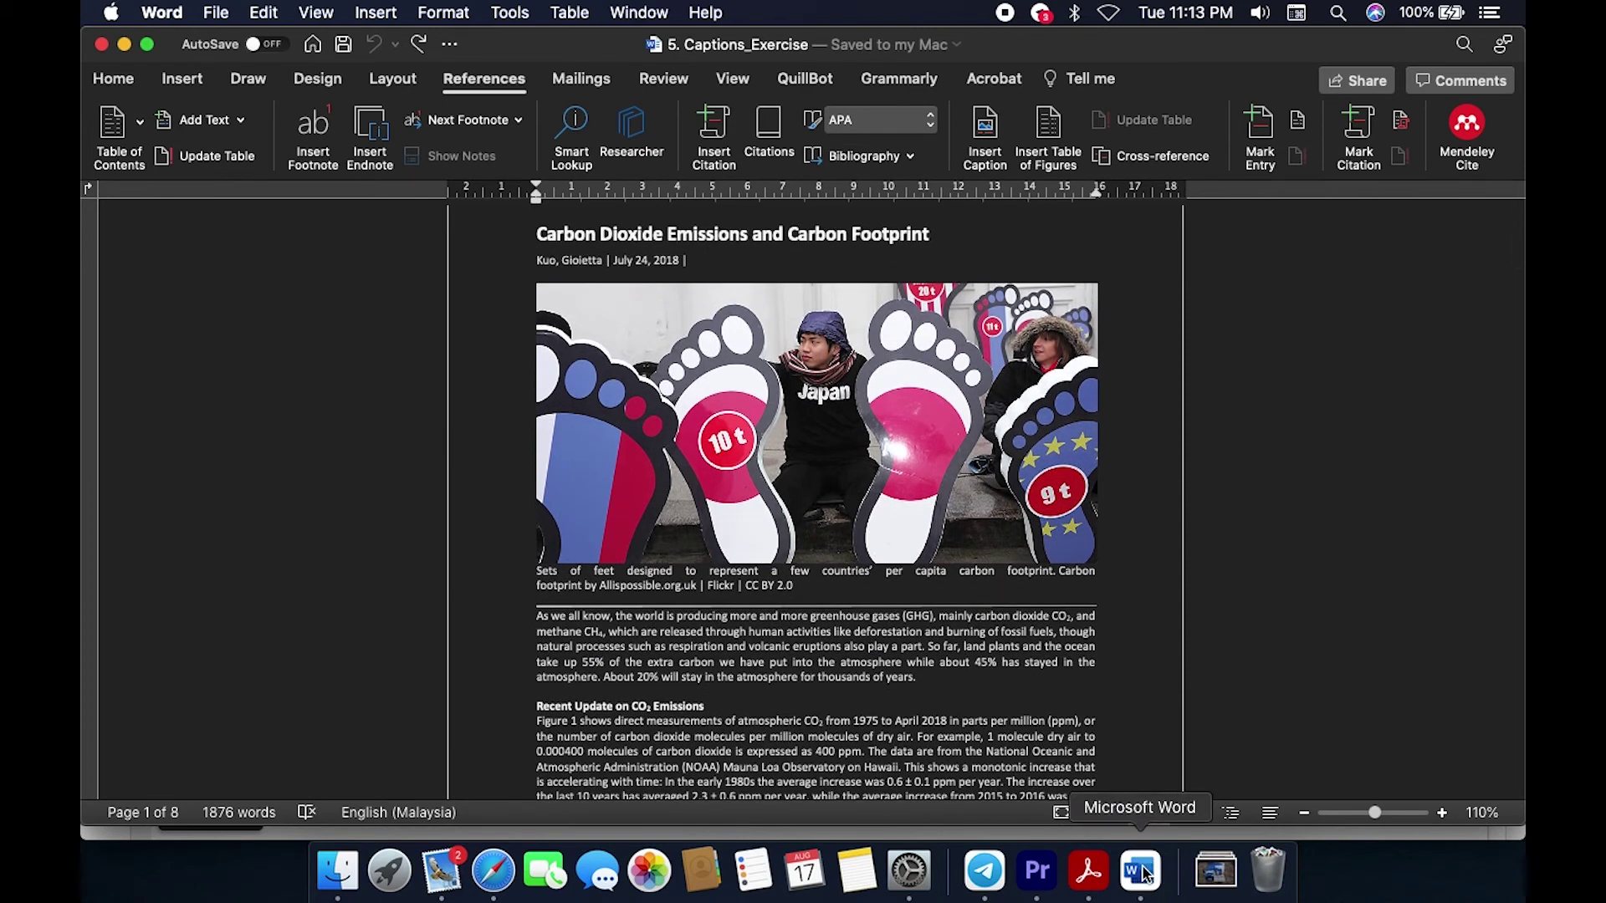
left_click(1092, 872)
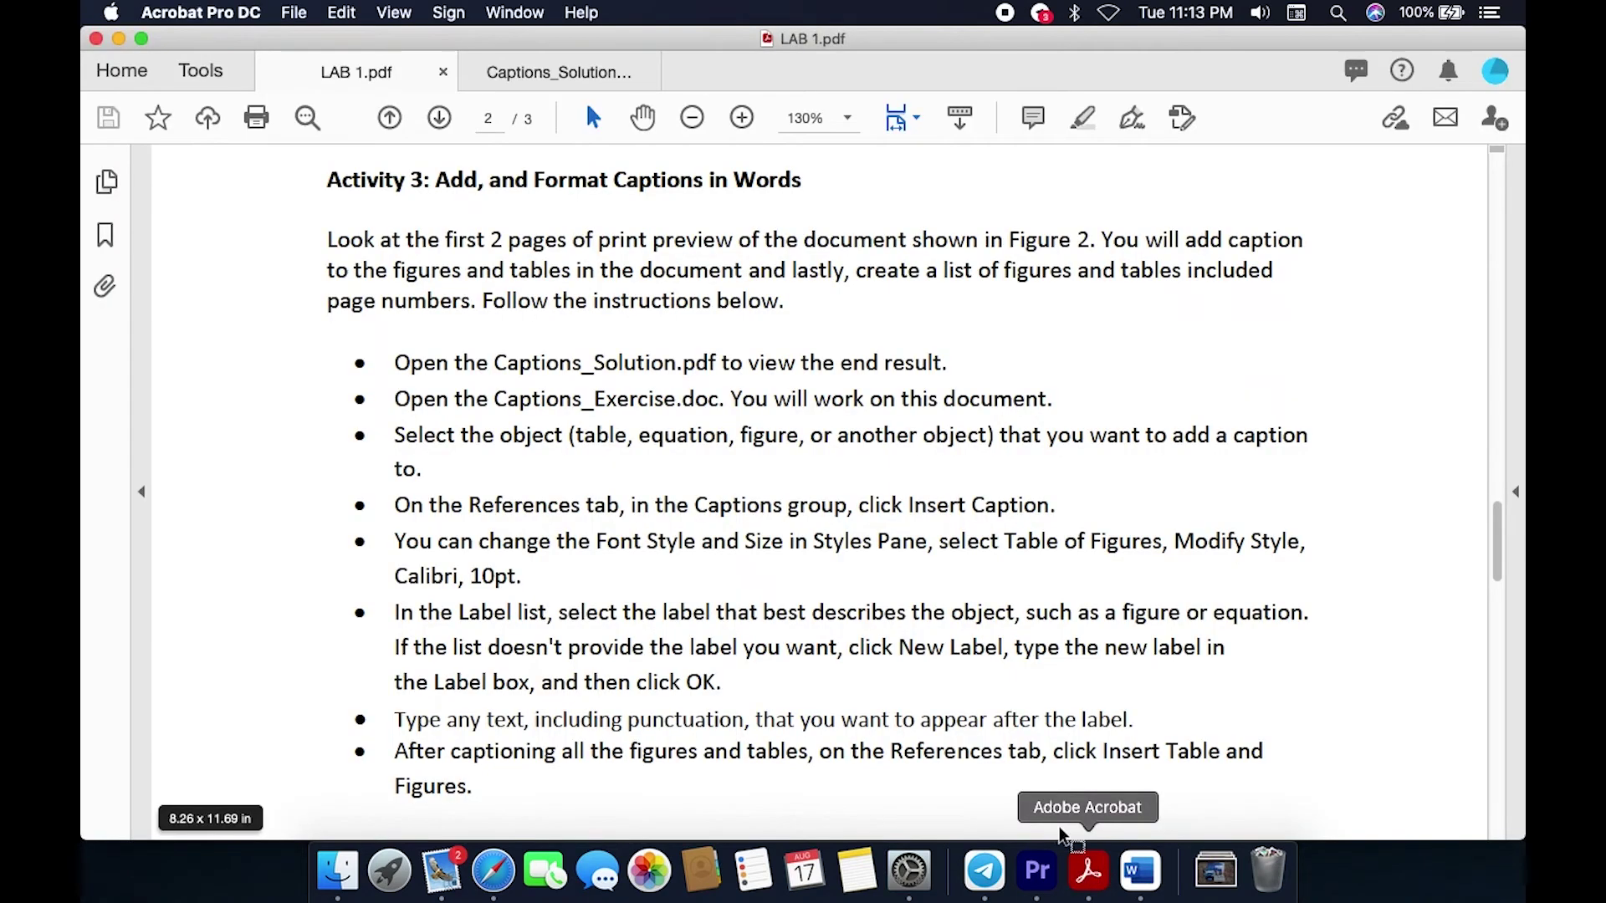
left_click(589, 77)
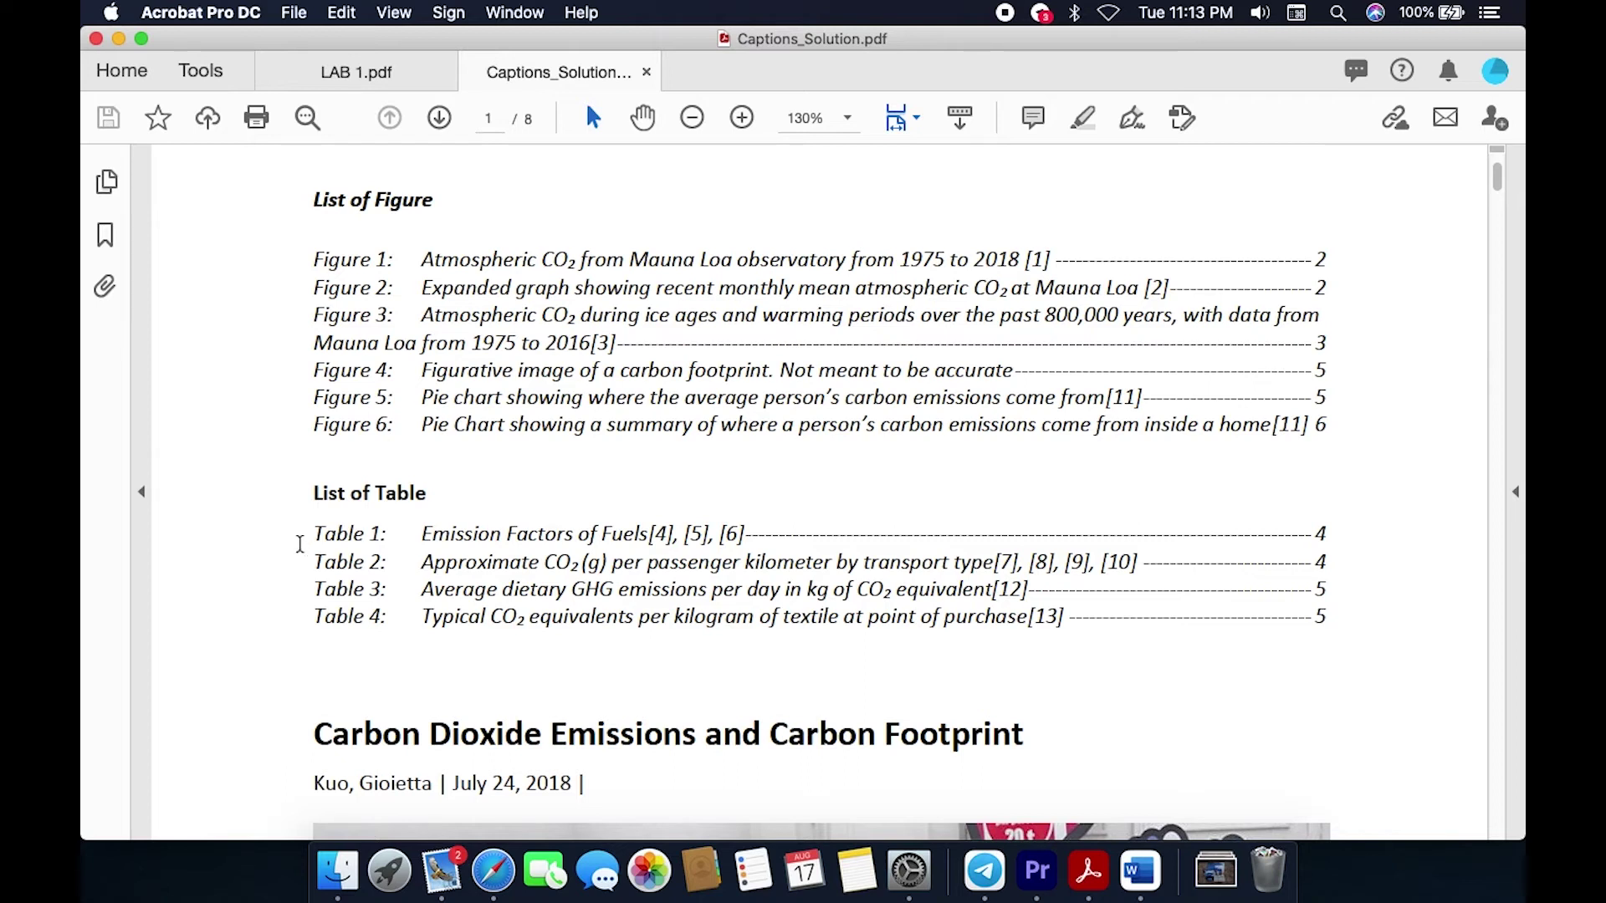
left_click_drag(295, 186, 1371, 696)
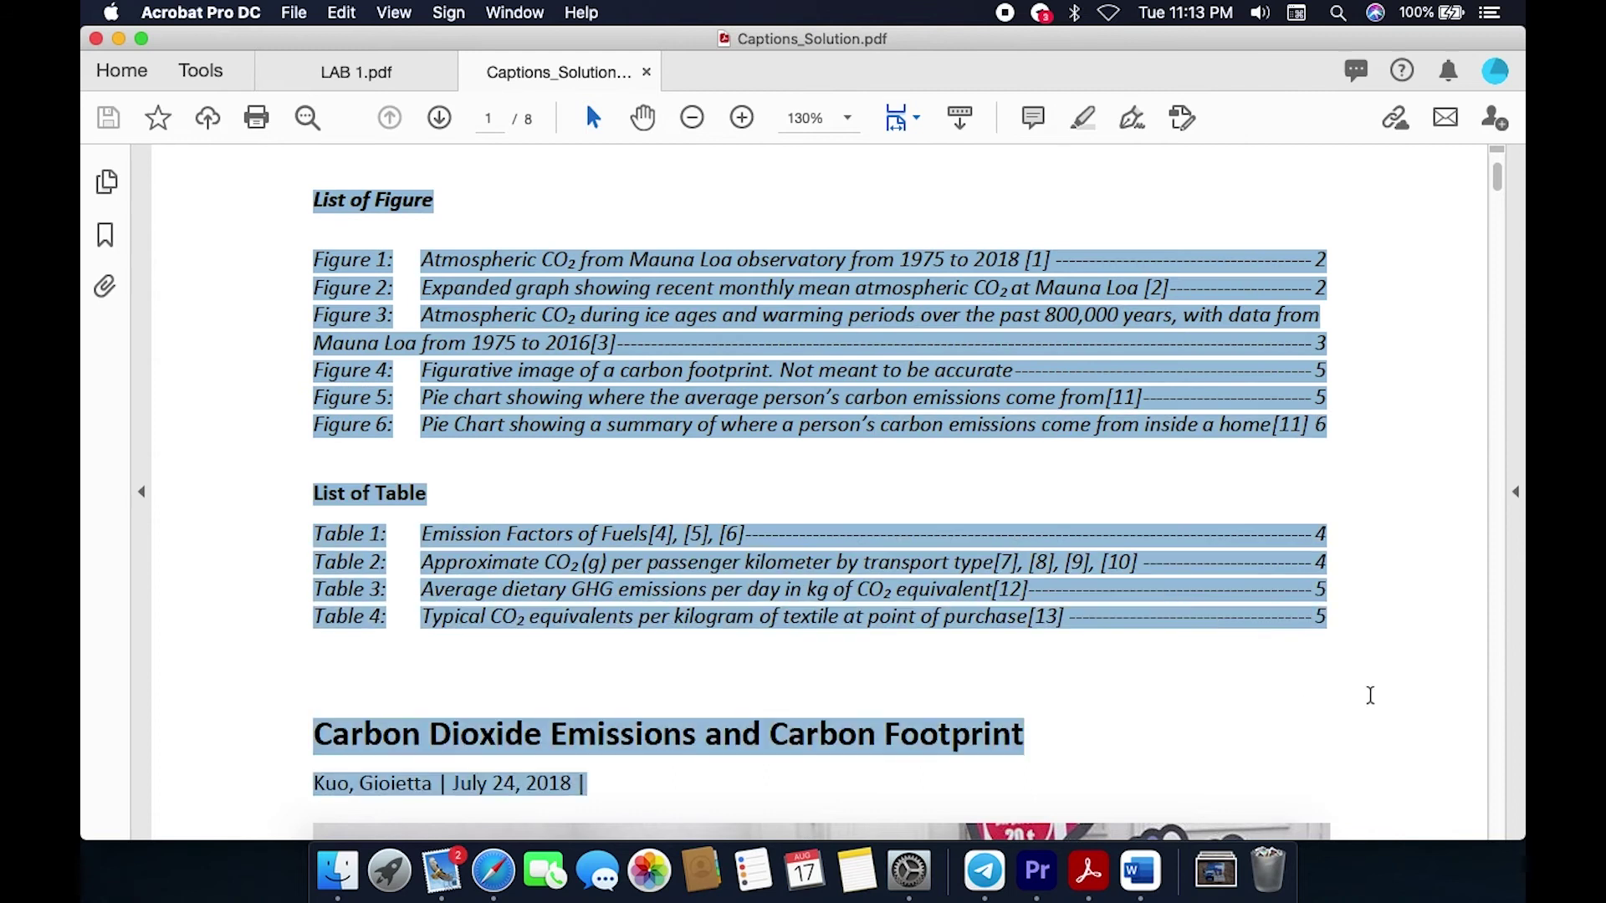
left_click(1384, 603)
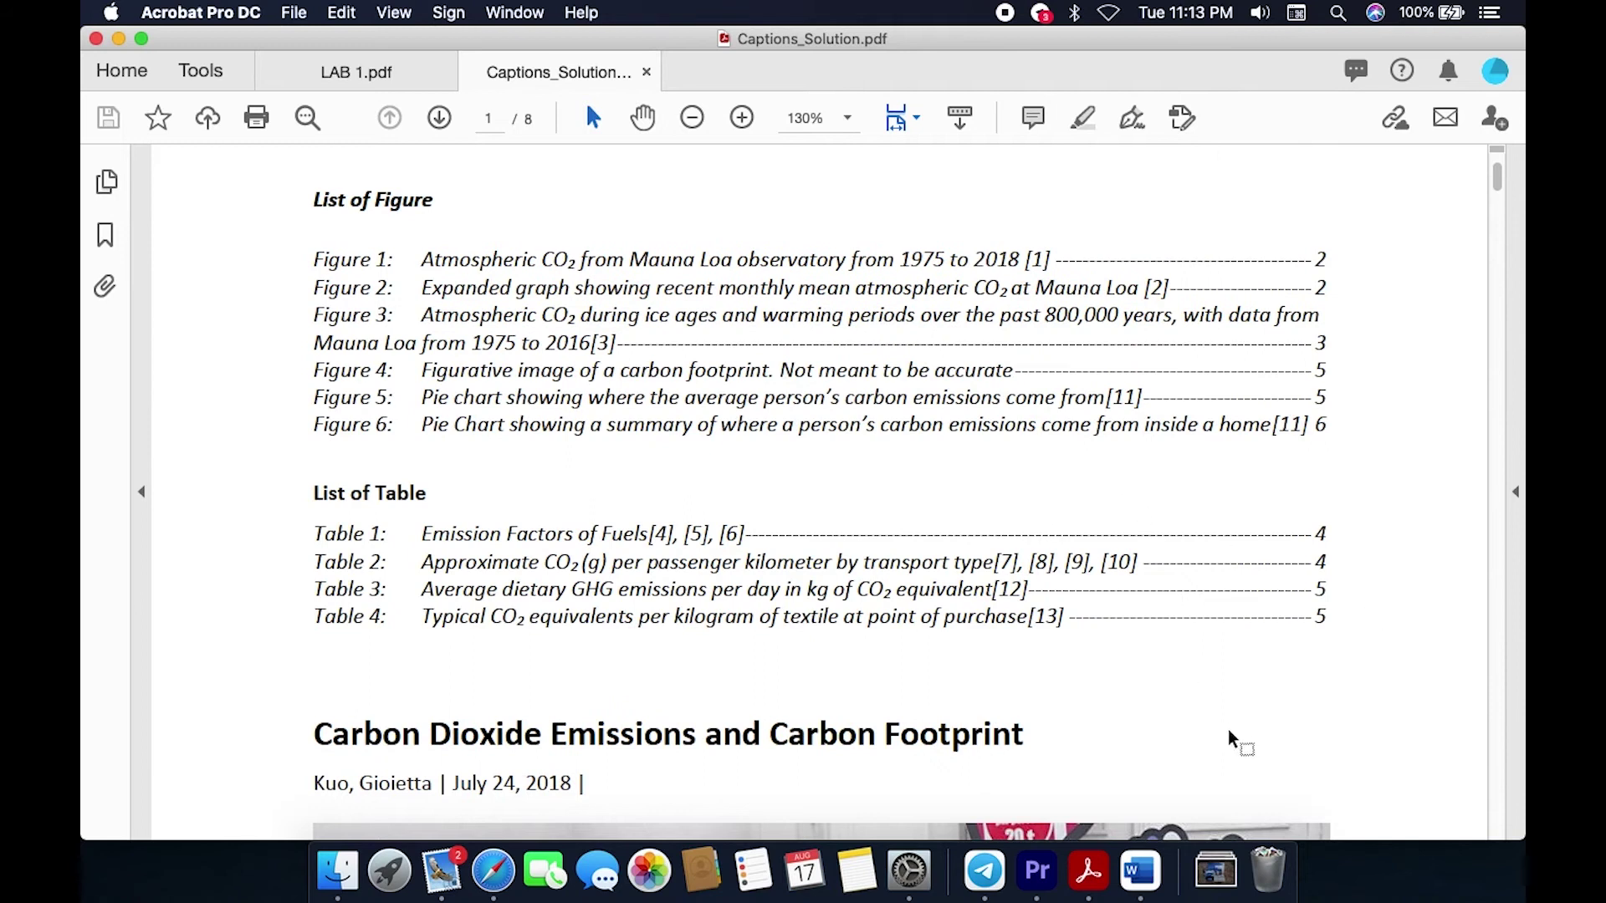
left_click(1141, 870)
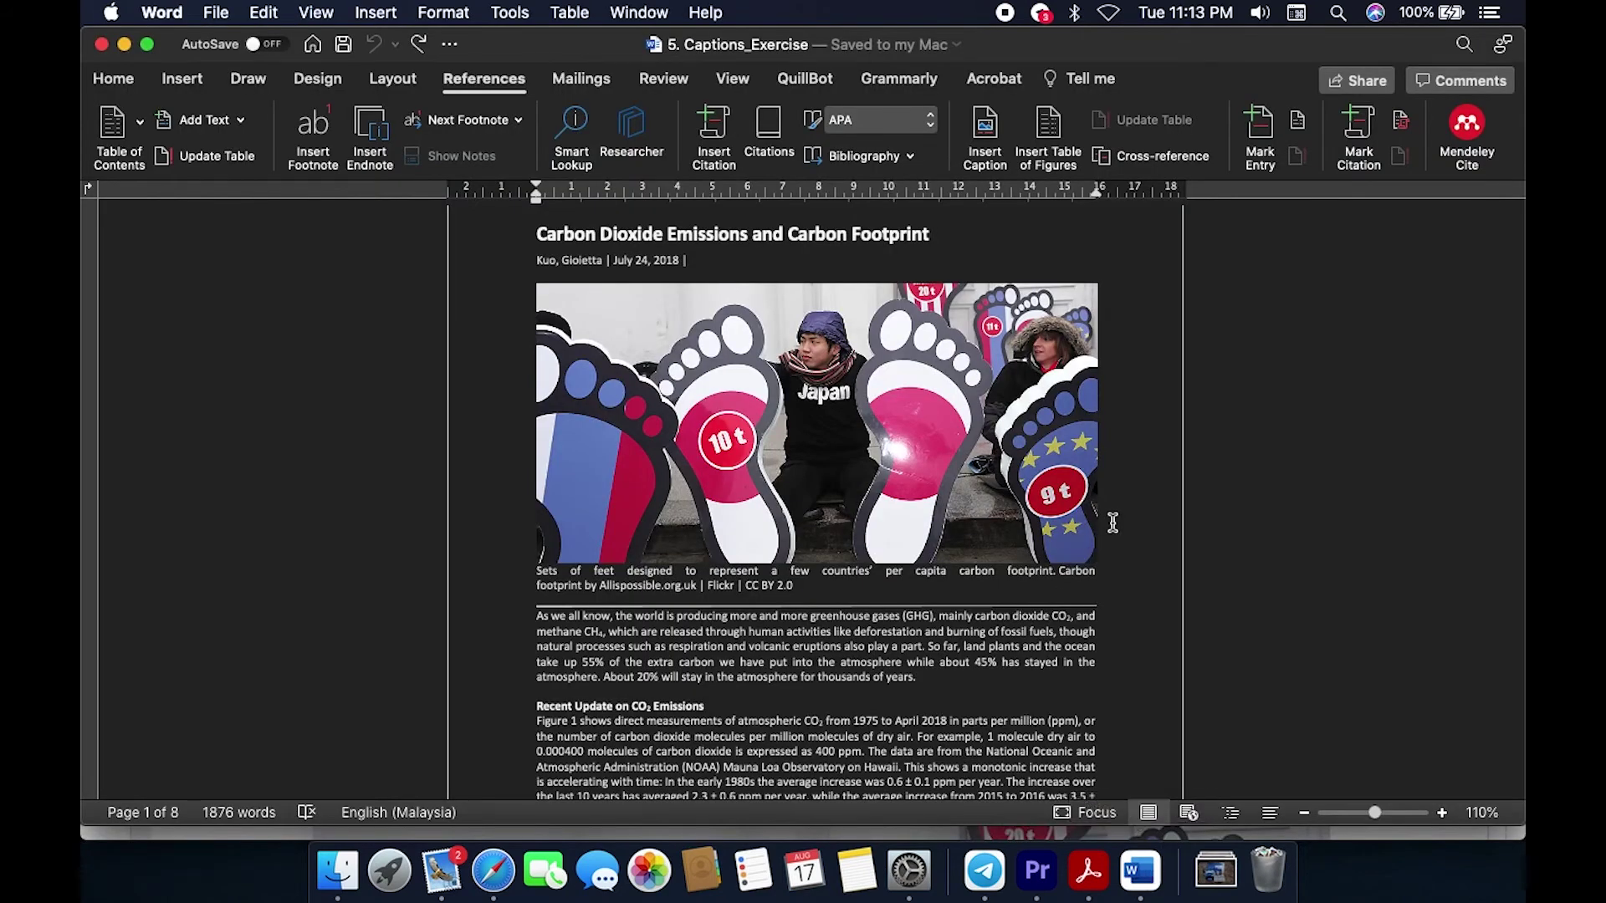
scroll(1111, 519, "up", 8)
left_click(643, 384)
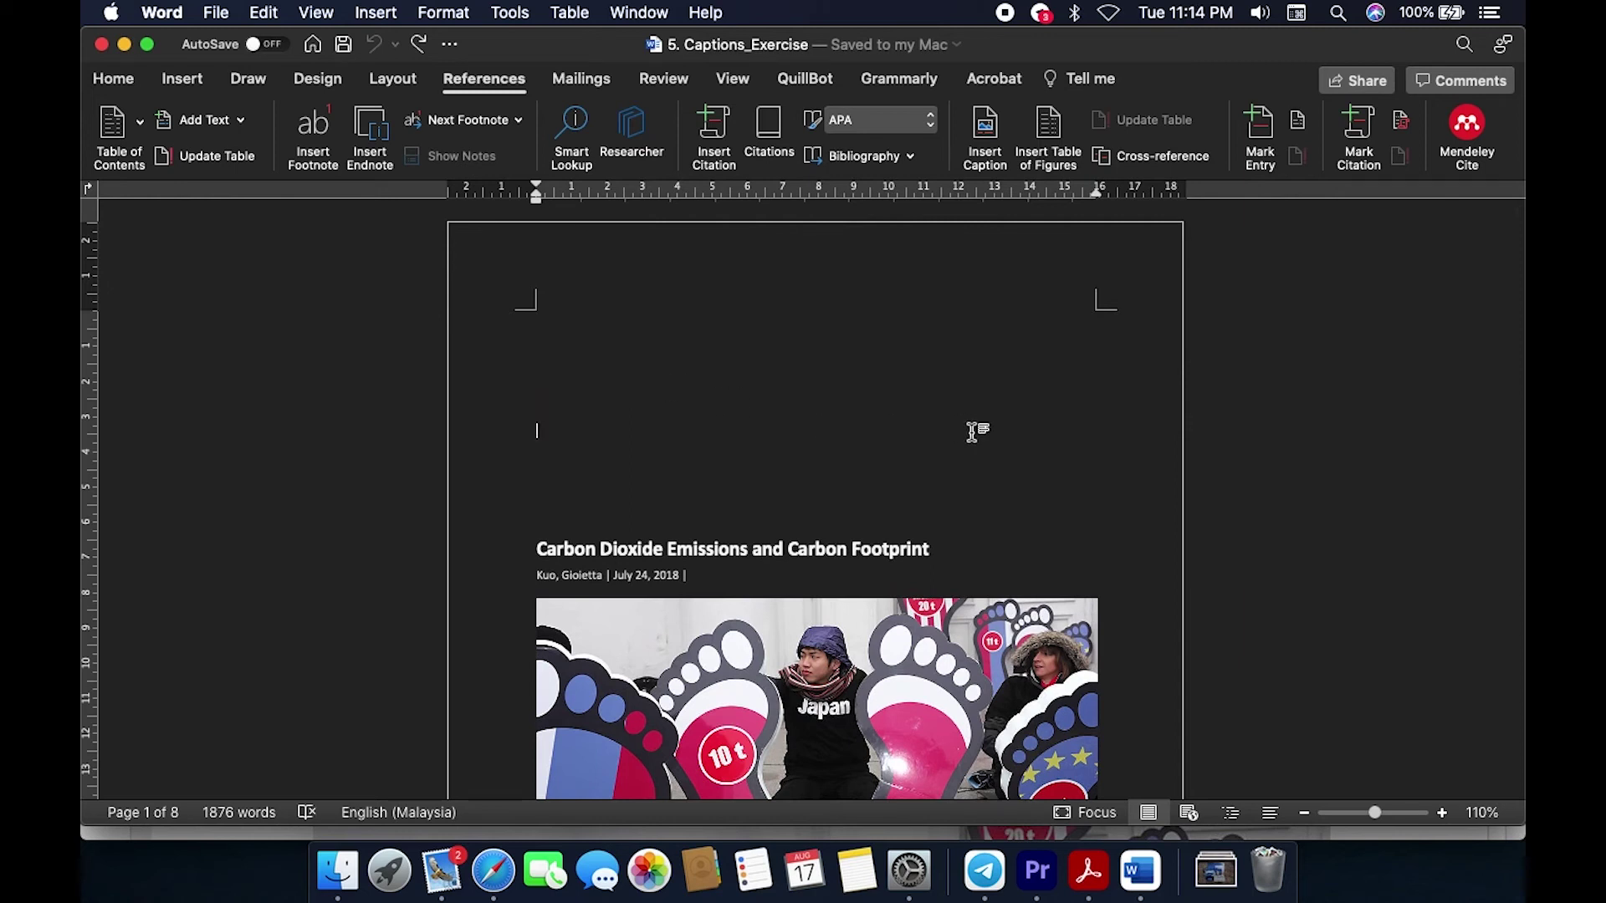
scroll(972, 433, "down", 6)
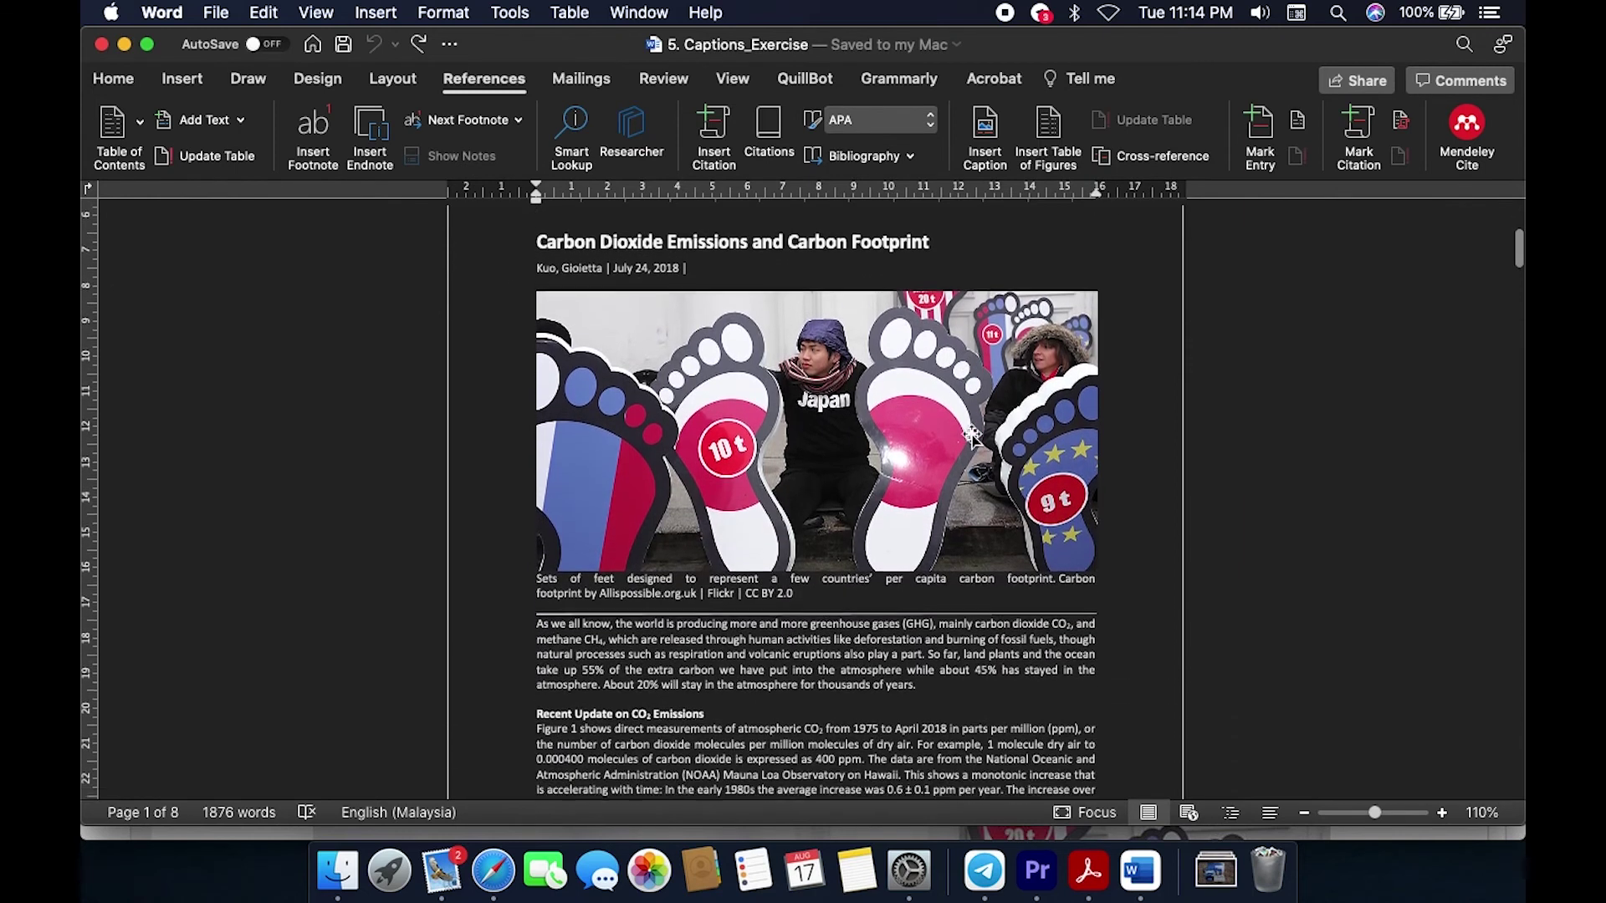
left_click(1090, 878)
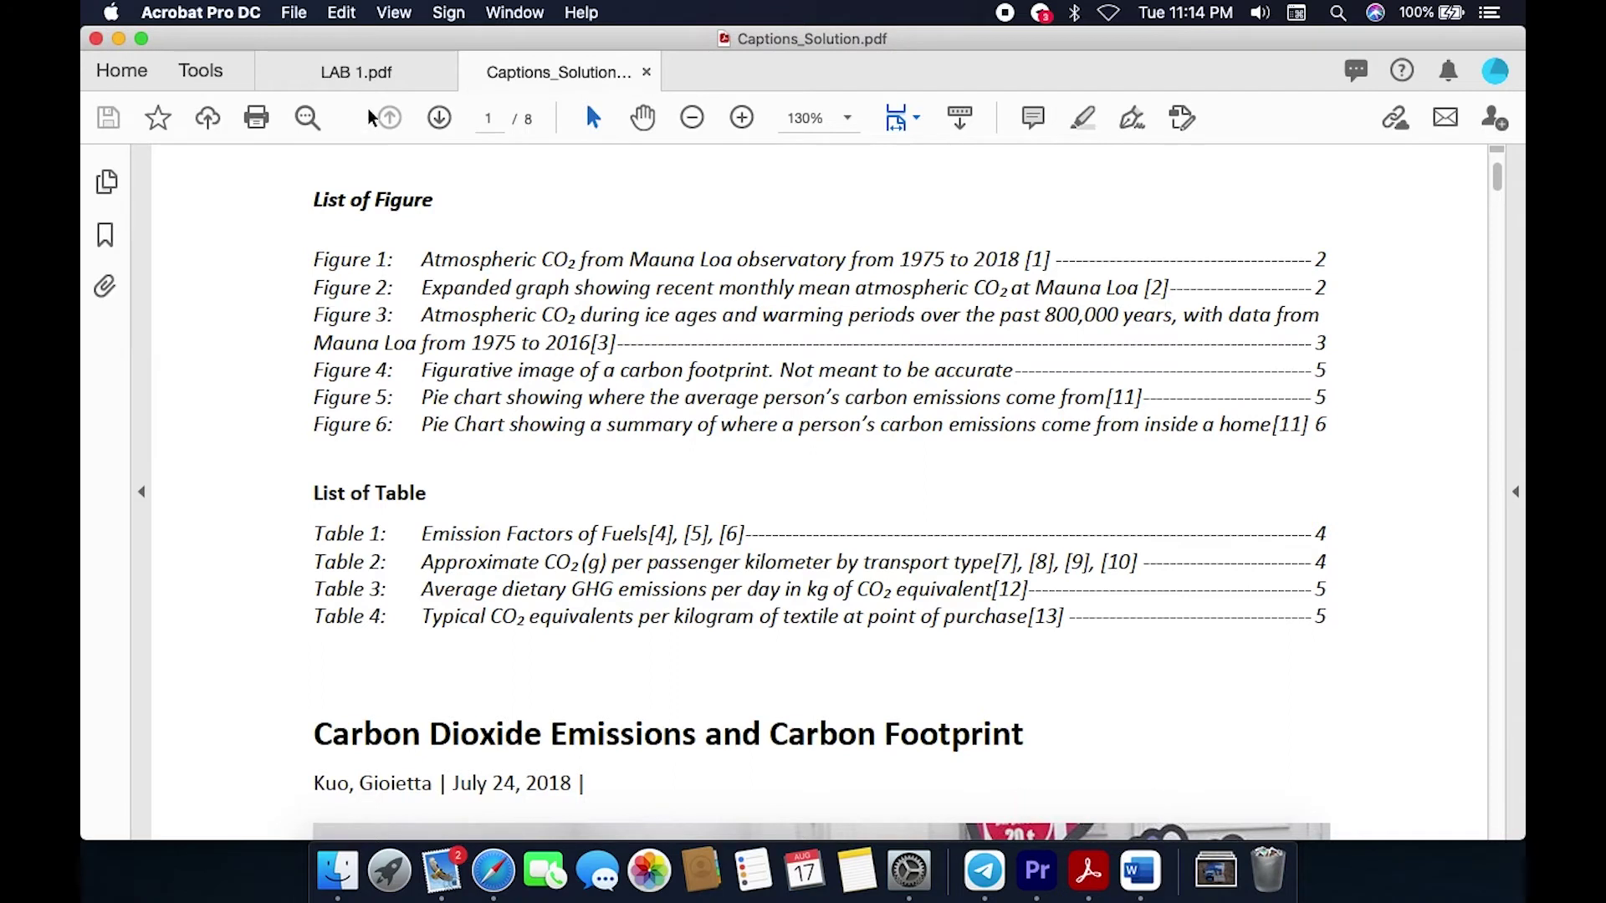
left_click(383, 79)
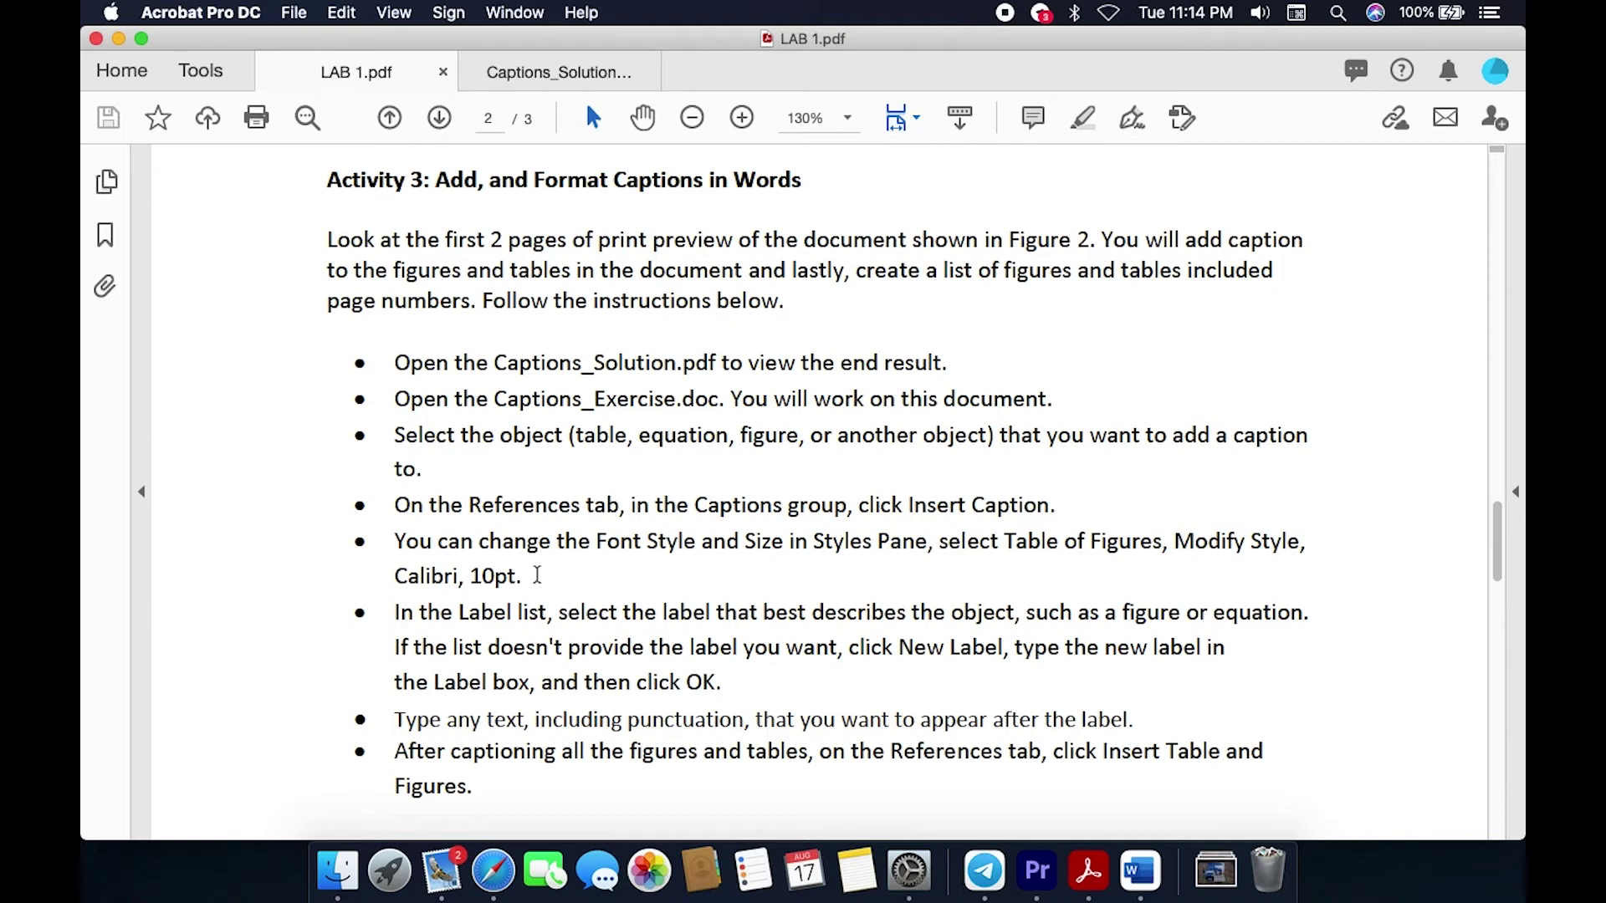
Step: Highlight the lab instruction on changing the Table of Figures font style and size
scroll(481, 559, "down", 2)
left_click_drag(396, 456, 506, 493)
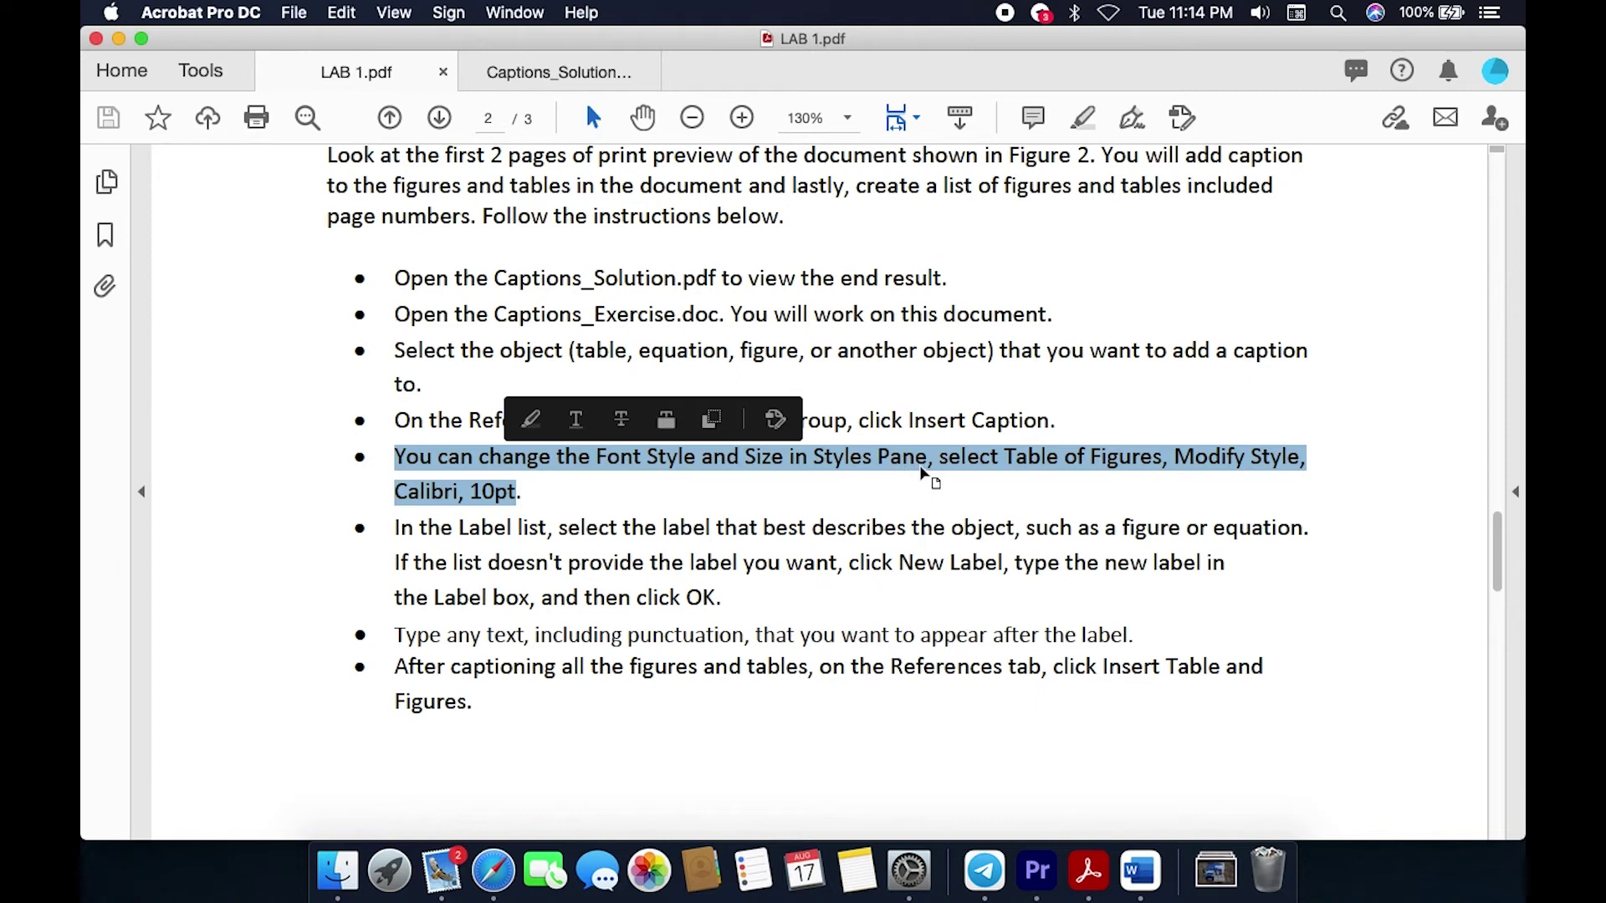
left_click(960, 494)
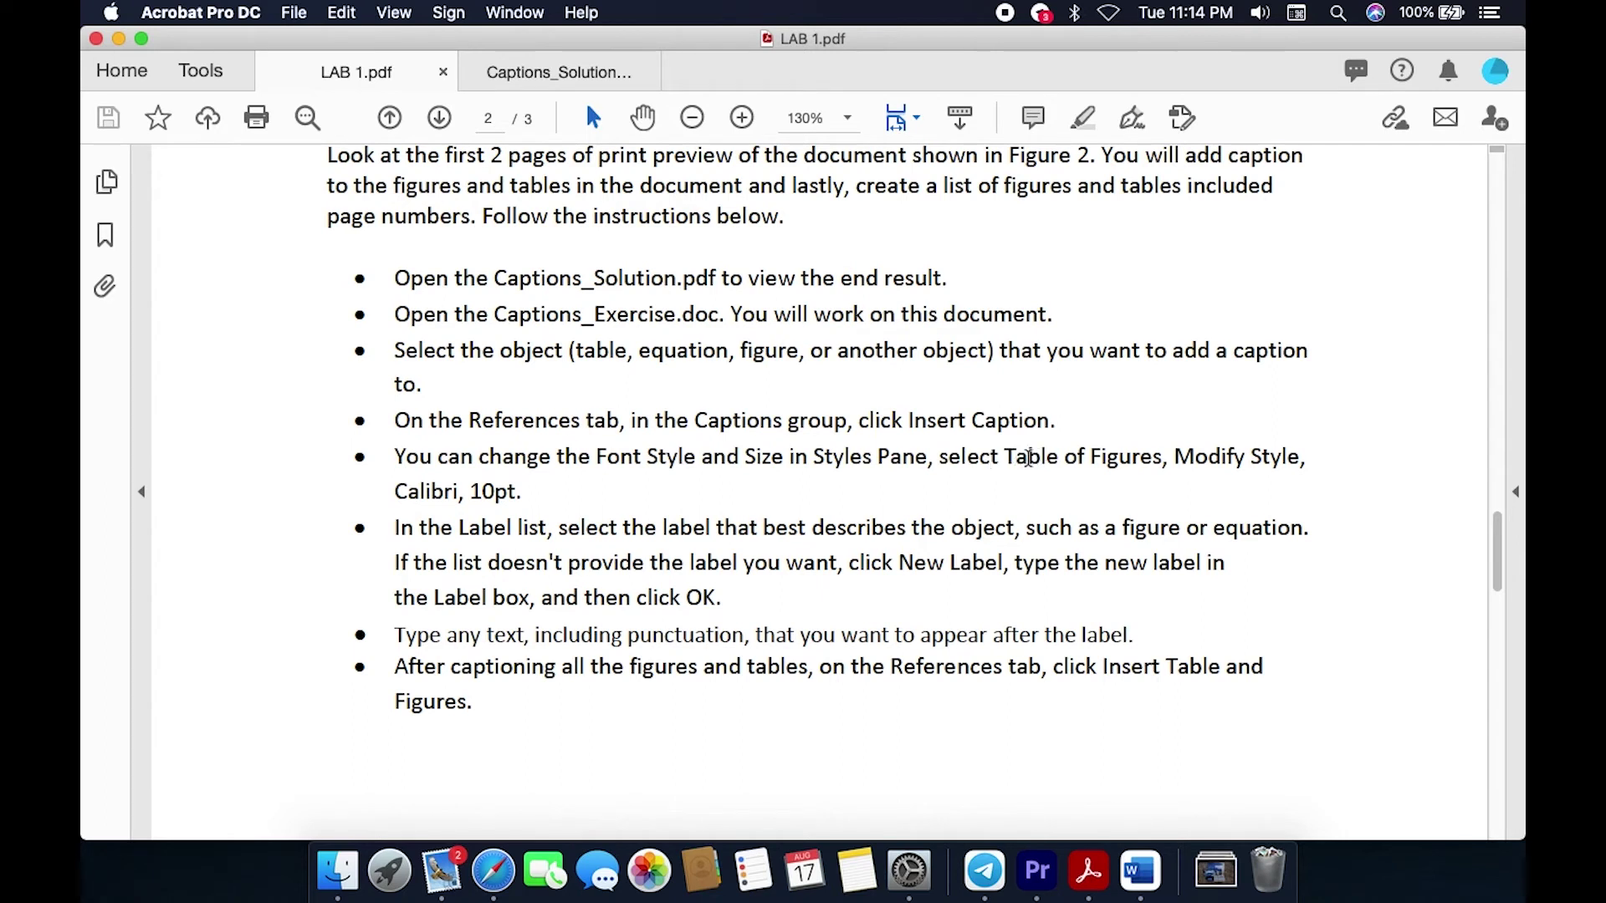
left_click_drag(1004, 458, 1140, 458)
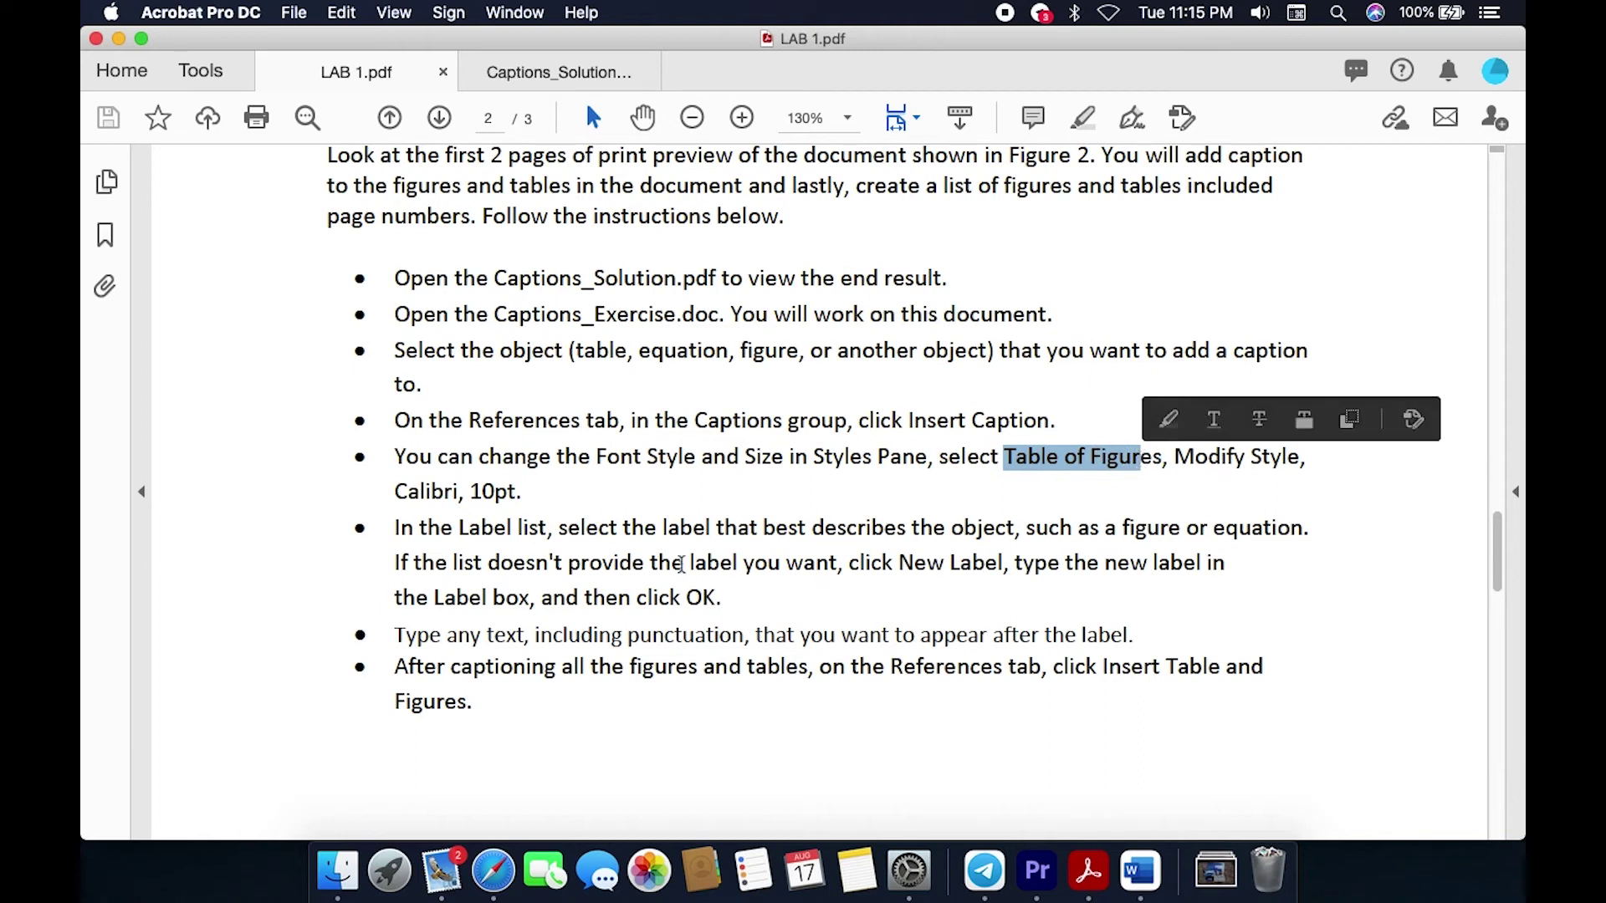
left_click(537, 493)
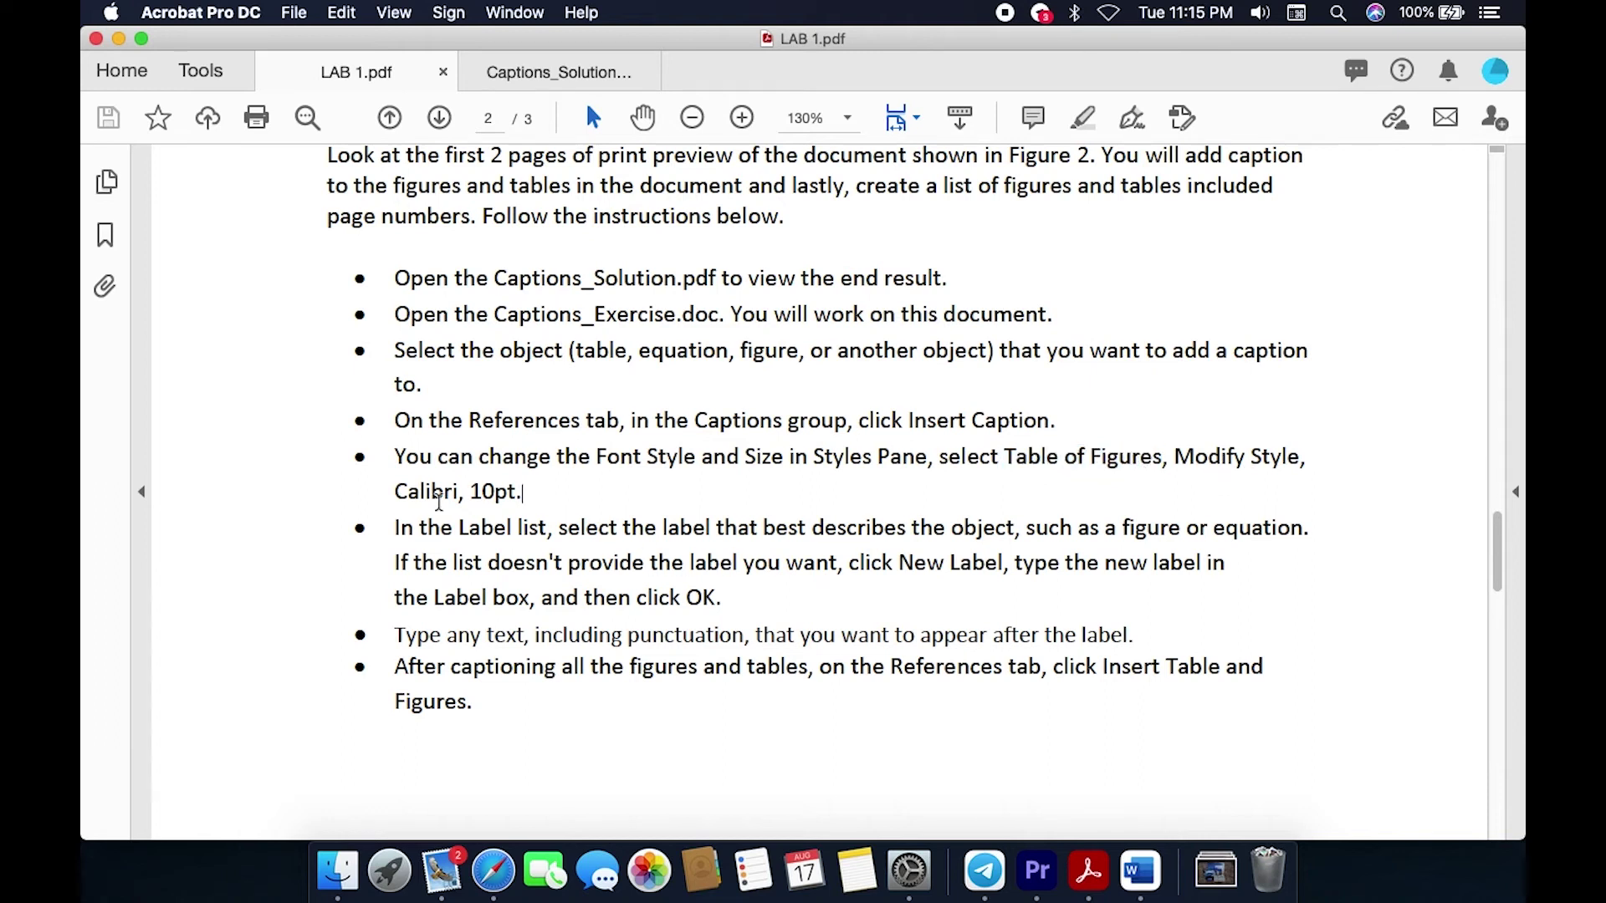
Step: Scroll through the lab instructions, then bring up Captions_Exercise in Word
scroll(638, 495, "down", 3)
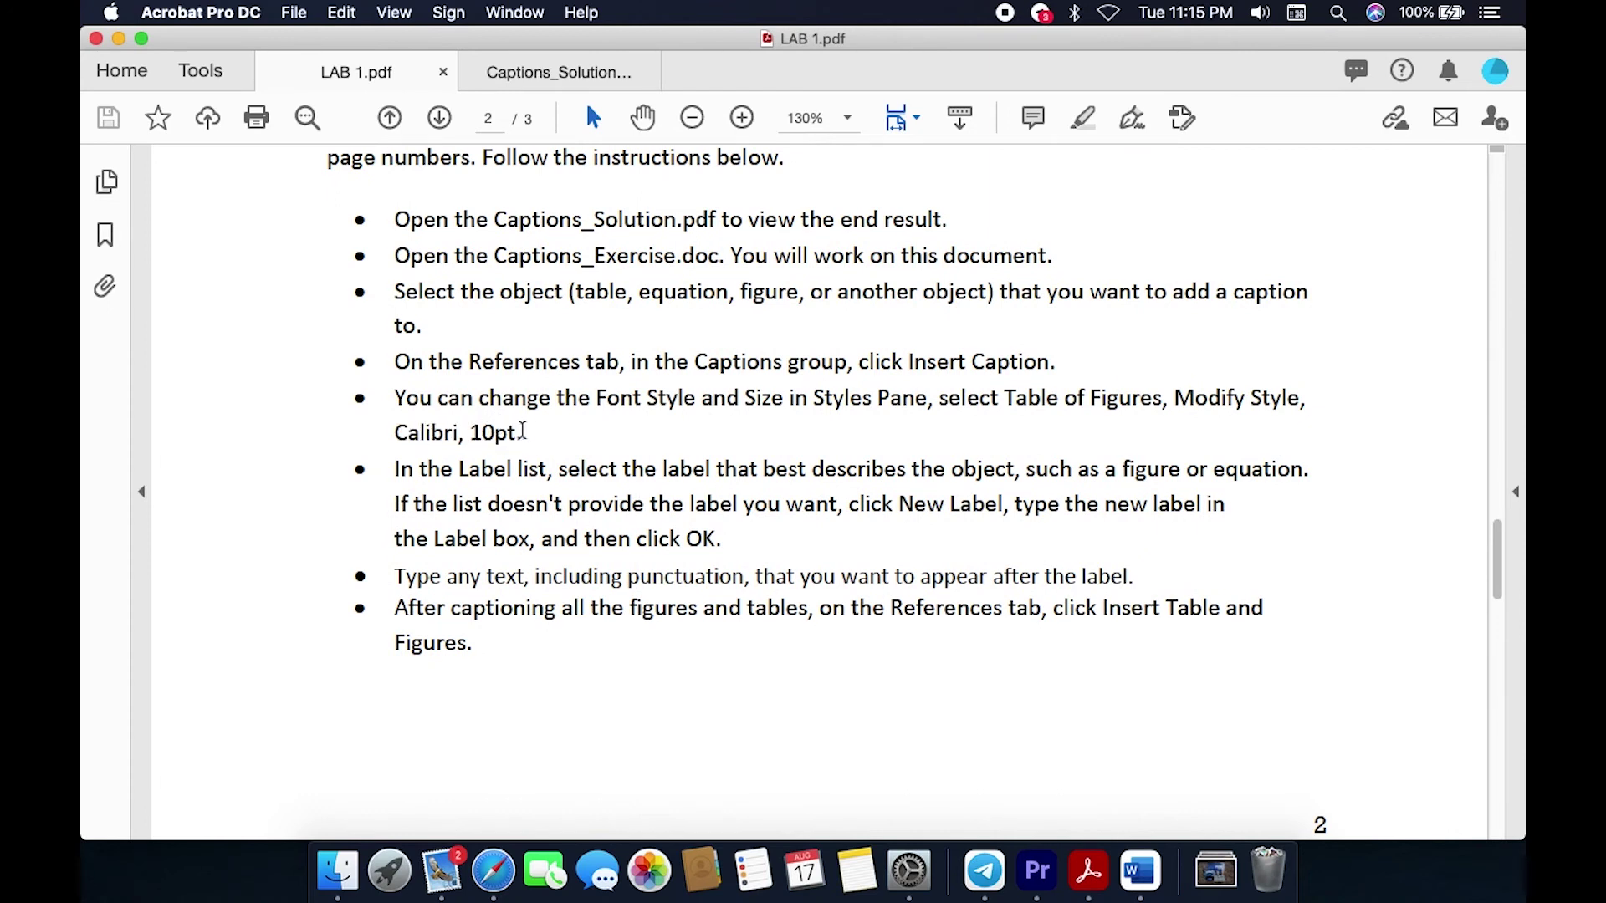
scroll(475, 431, "up", 1)
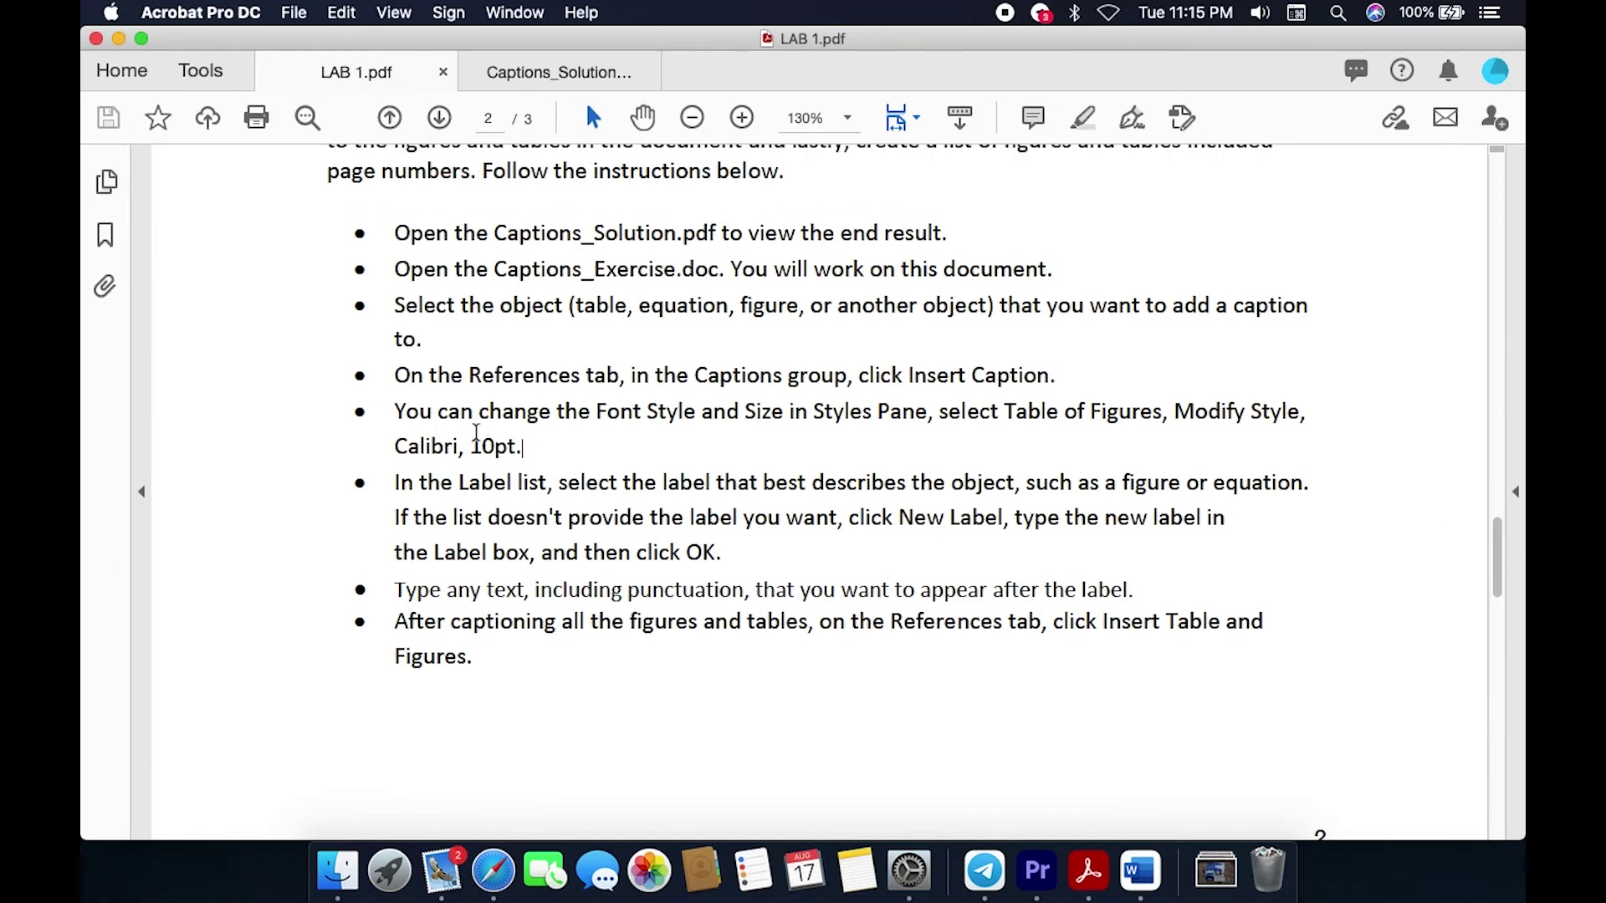
scroll(443, 553, "up", 1)
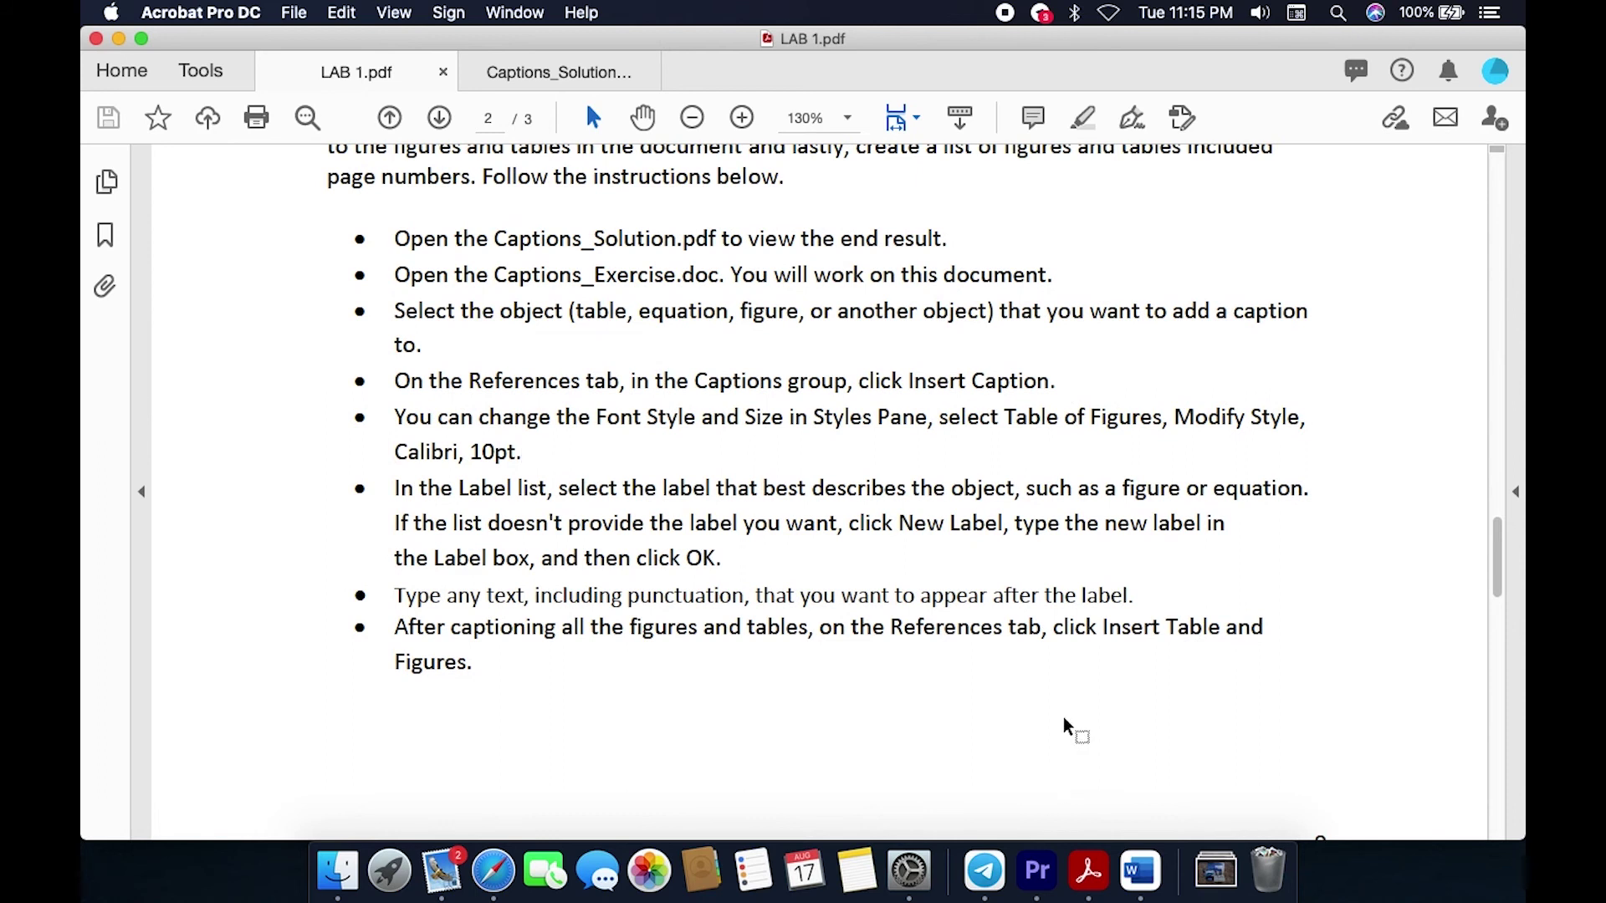
left_click(1141, 871)
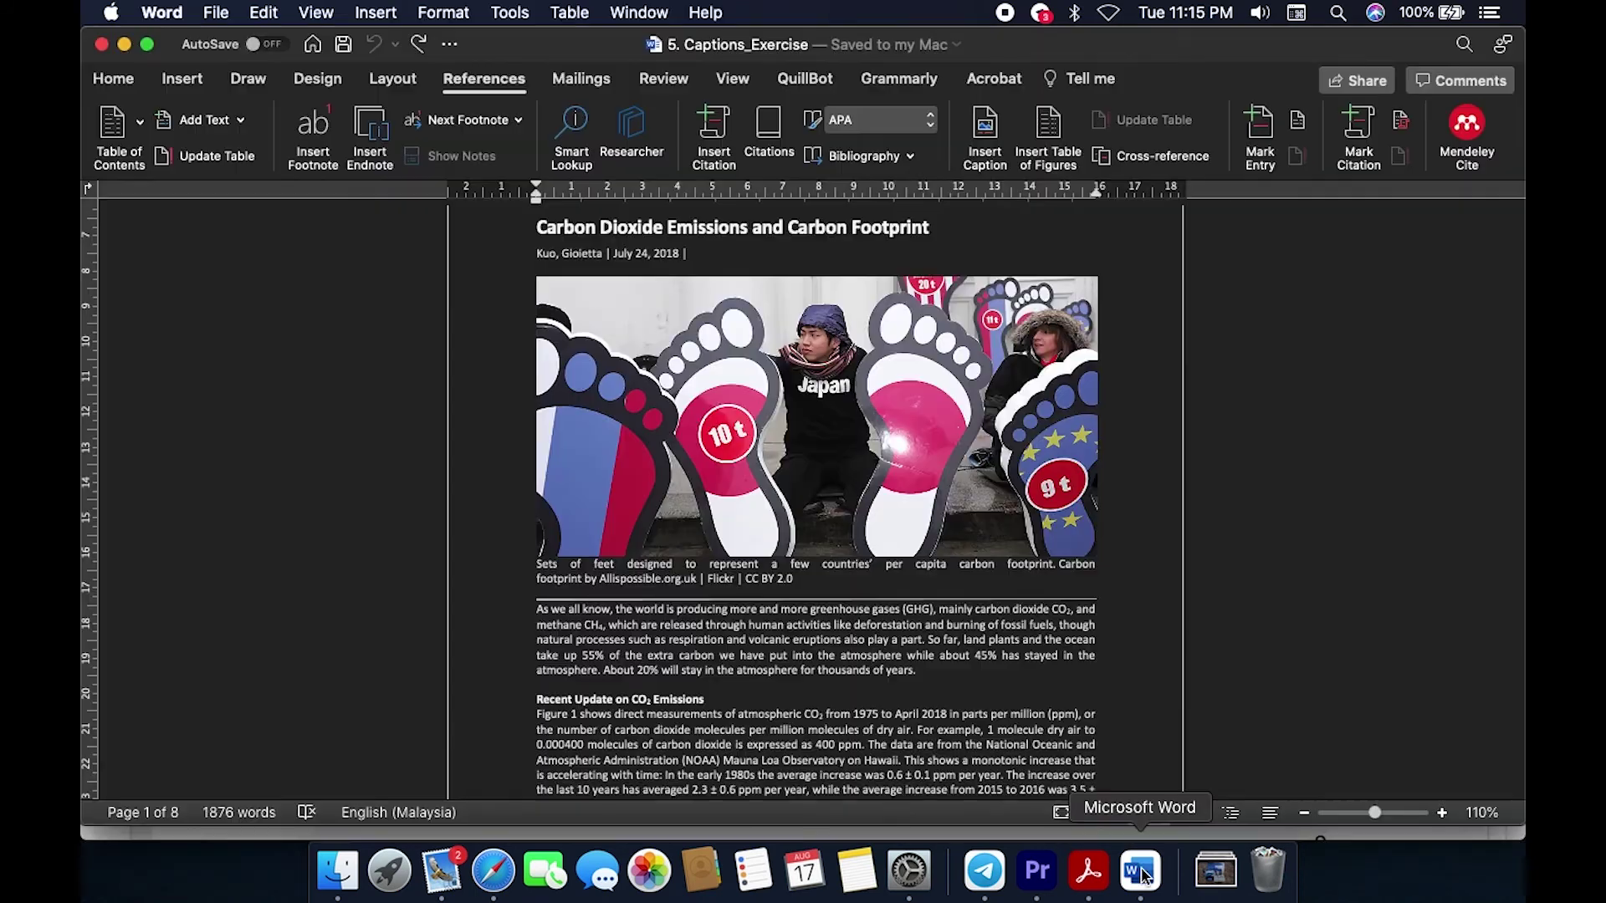
Step: Open the full Styles pane from the Home tab, rechecking the lab instructions
left_click(114, 79)
left_click(729, 130)
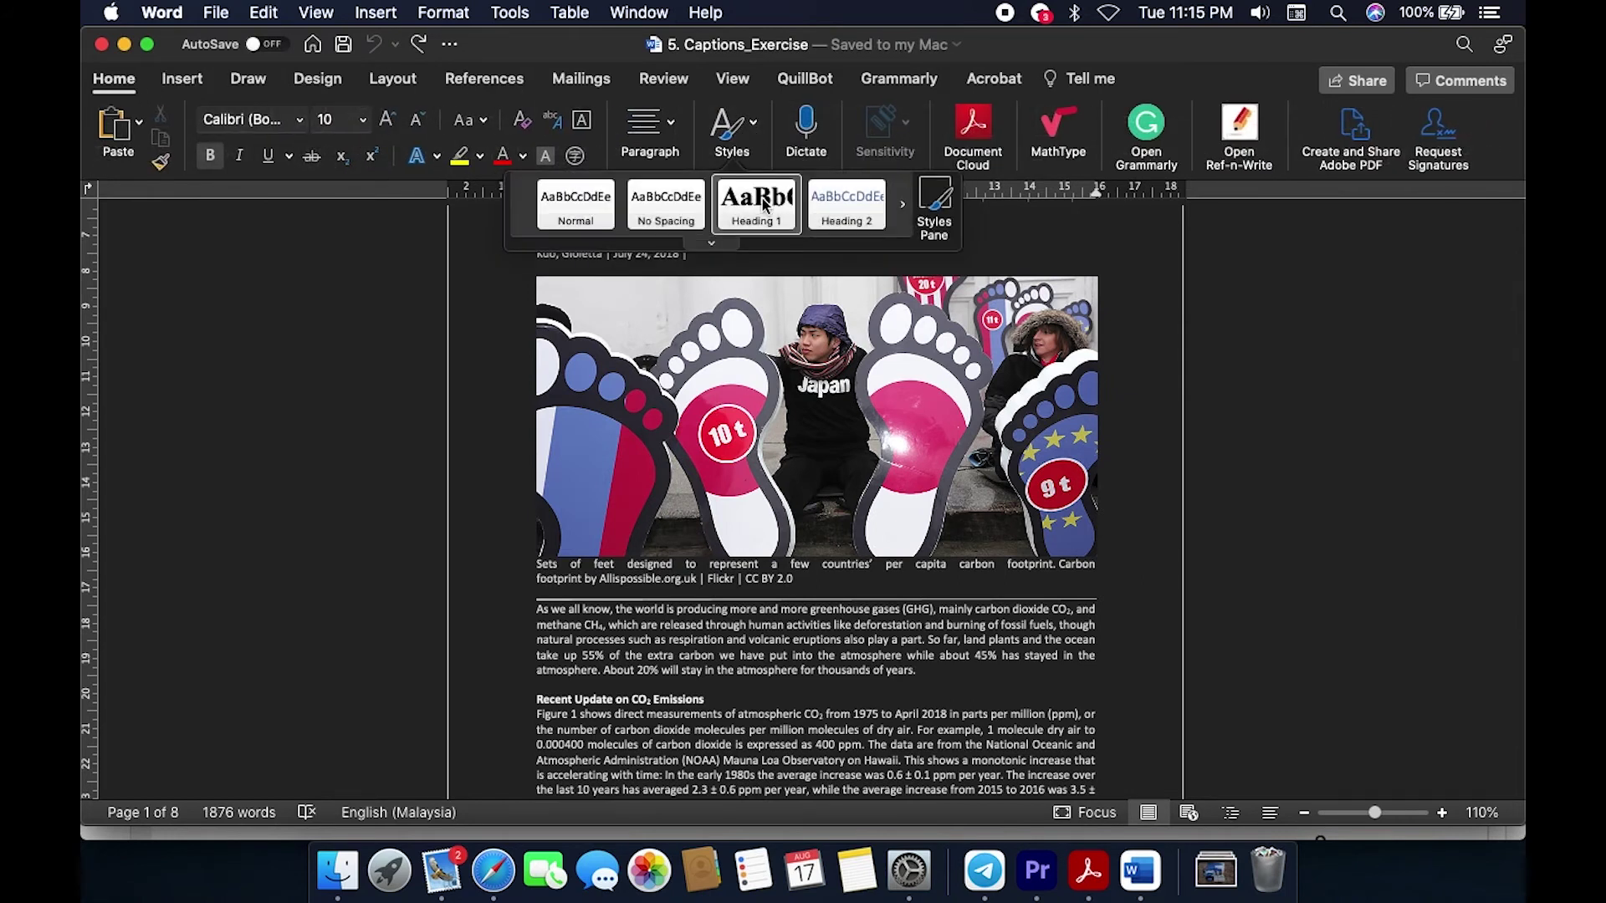
left_click(937, 209)
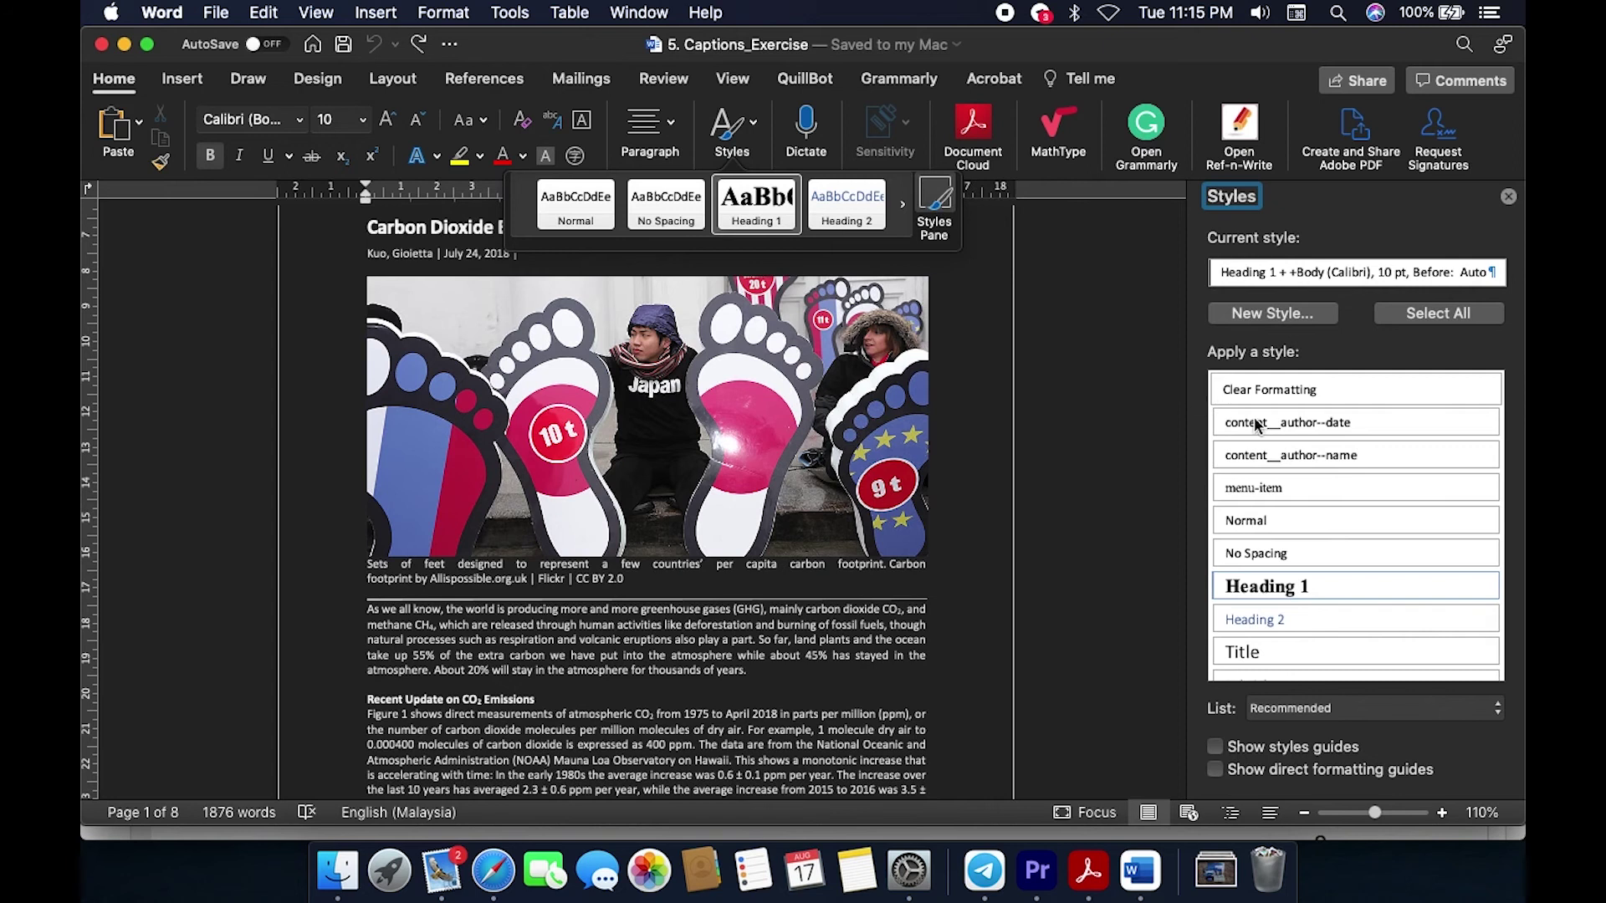
scroll(1311, 477, "down", 5)
scroll(1311, 477, "down", 2)
scroll(1312, 477, "up", 2)
key("super+Tab")
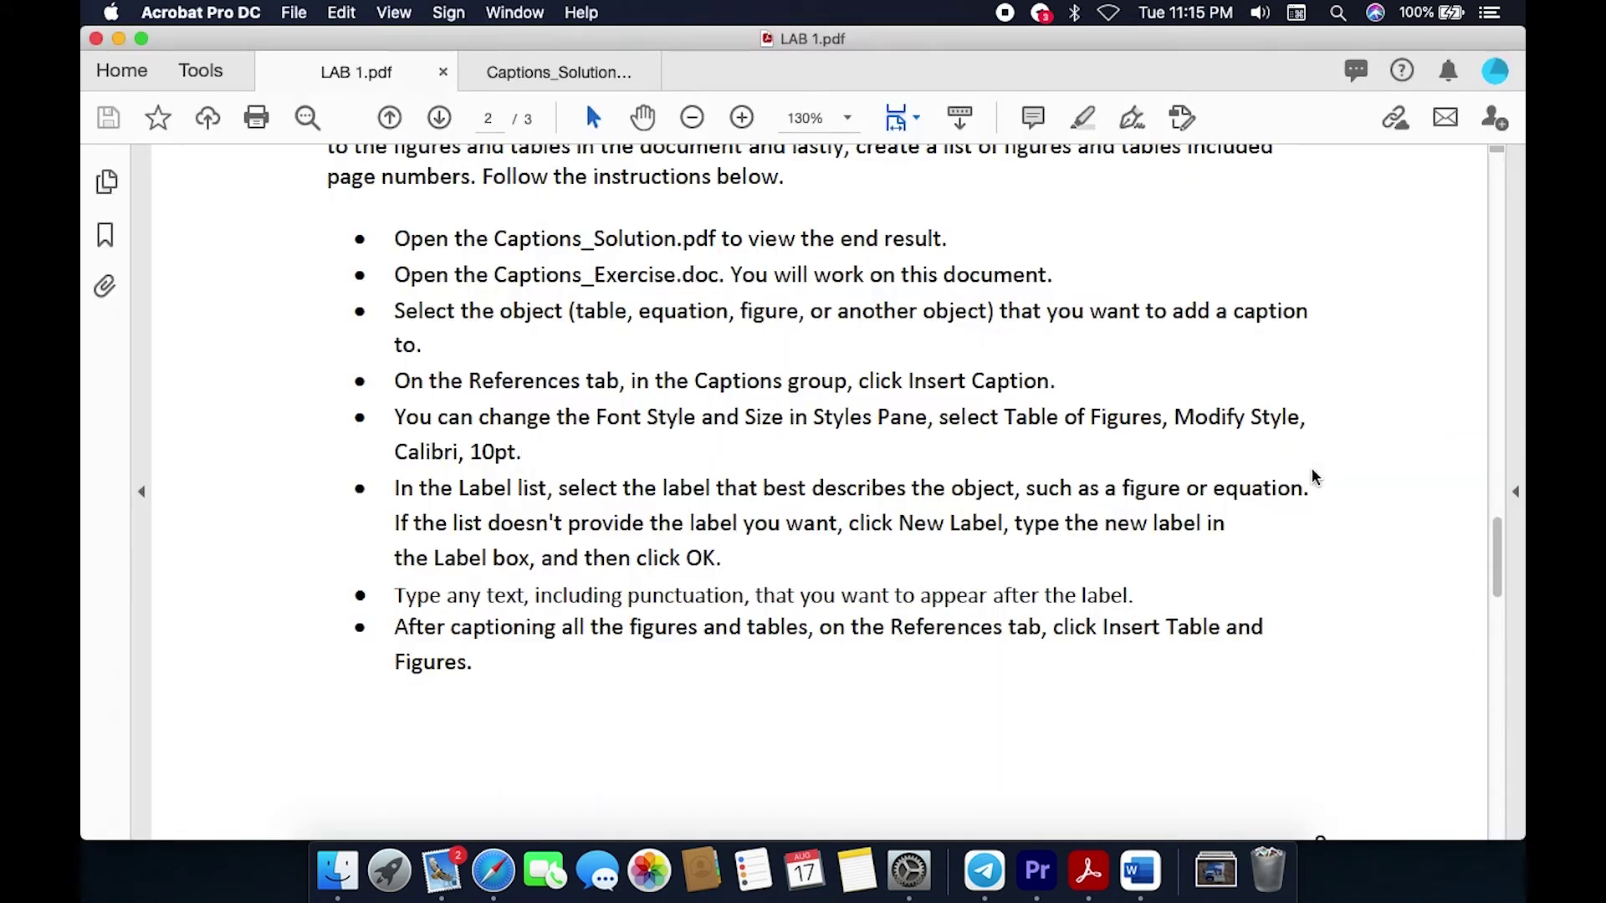
left_click(557, 457)
key("super+Tab")
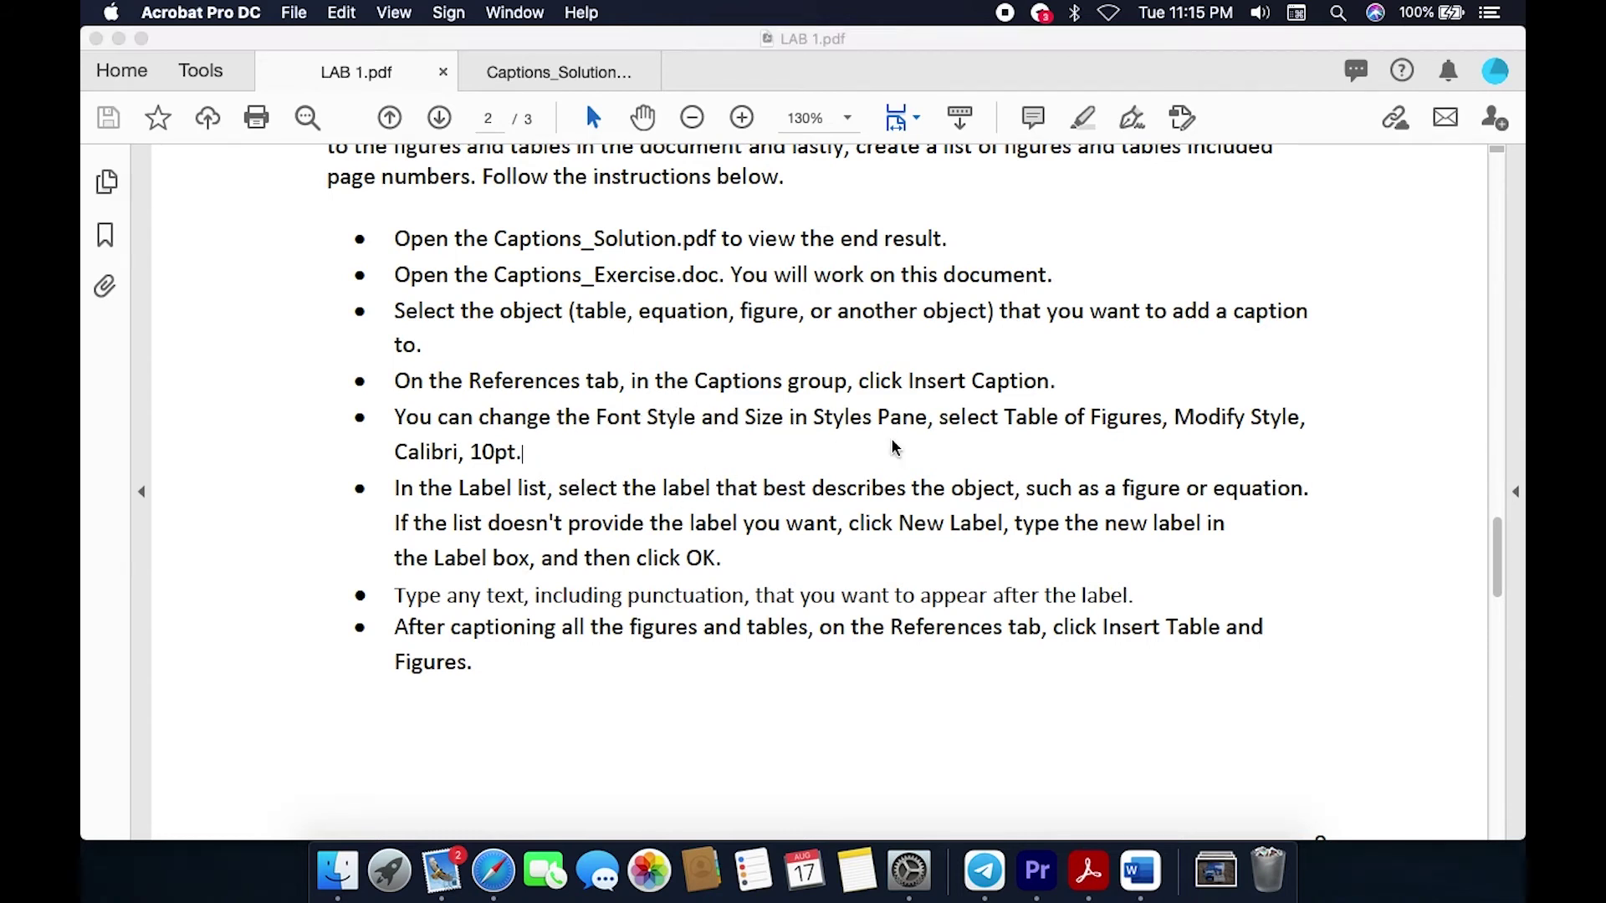
Step: Scroll to Table of Figures, undo its accidental apply, and open its style options
scroll(1318, 484, "up", 5)
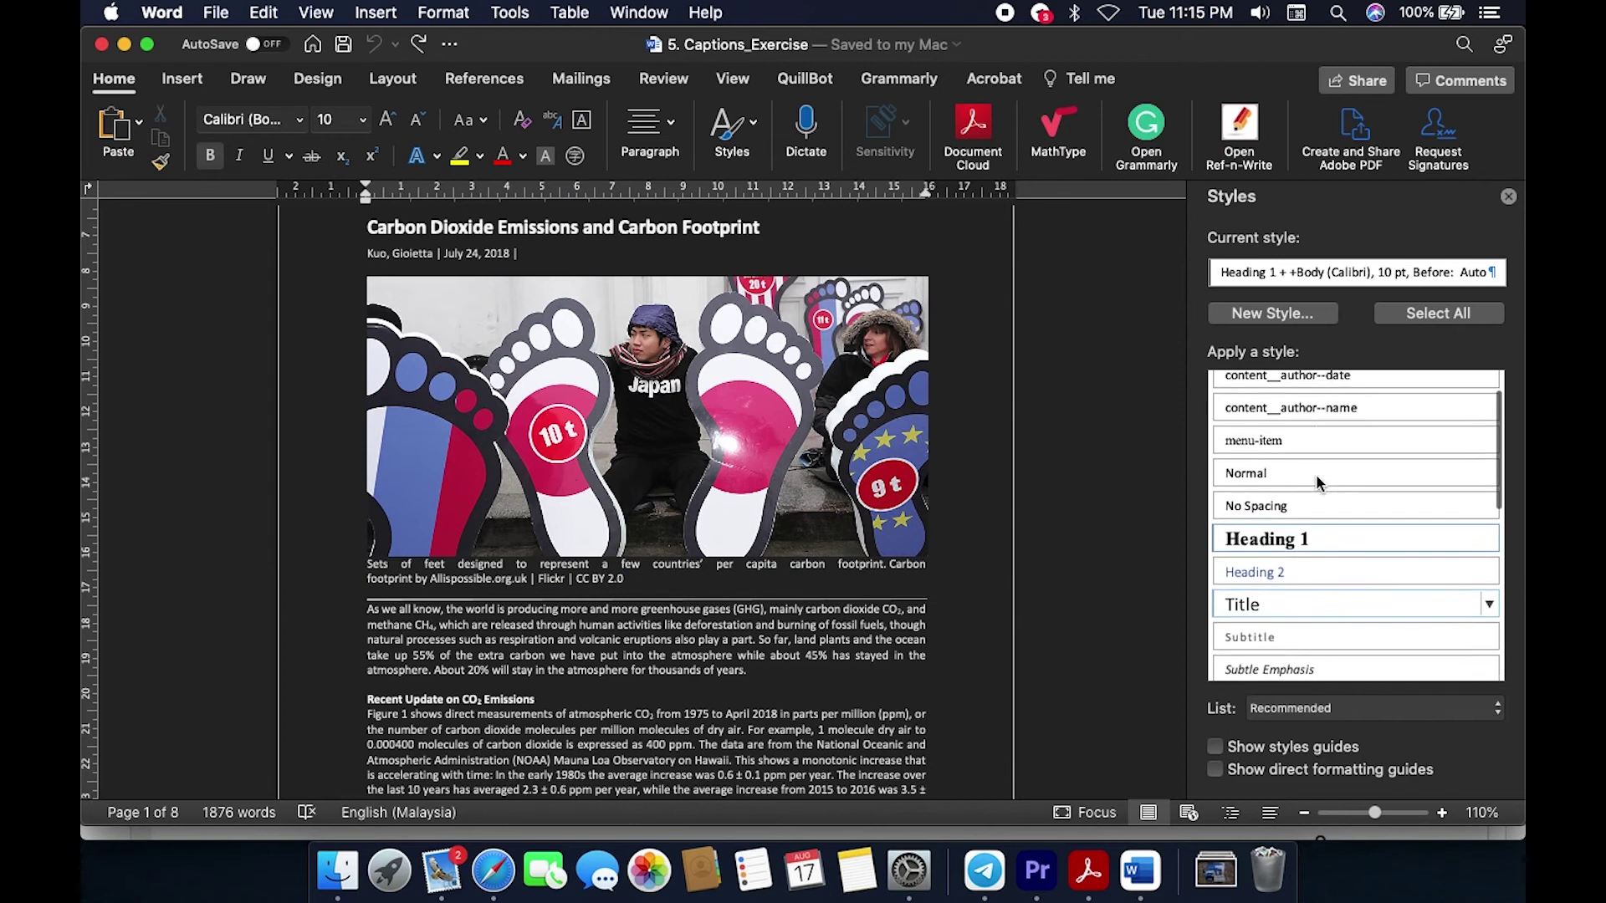
scroll(1318, 484, "down", 10)
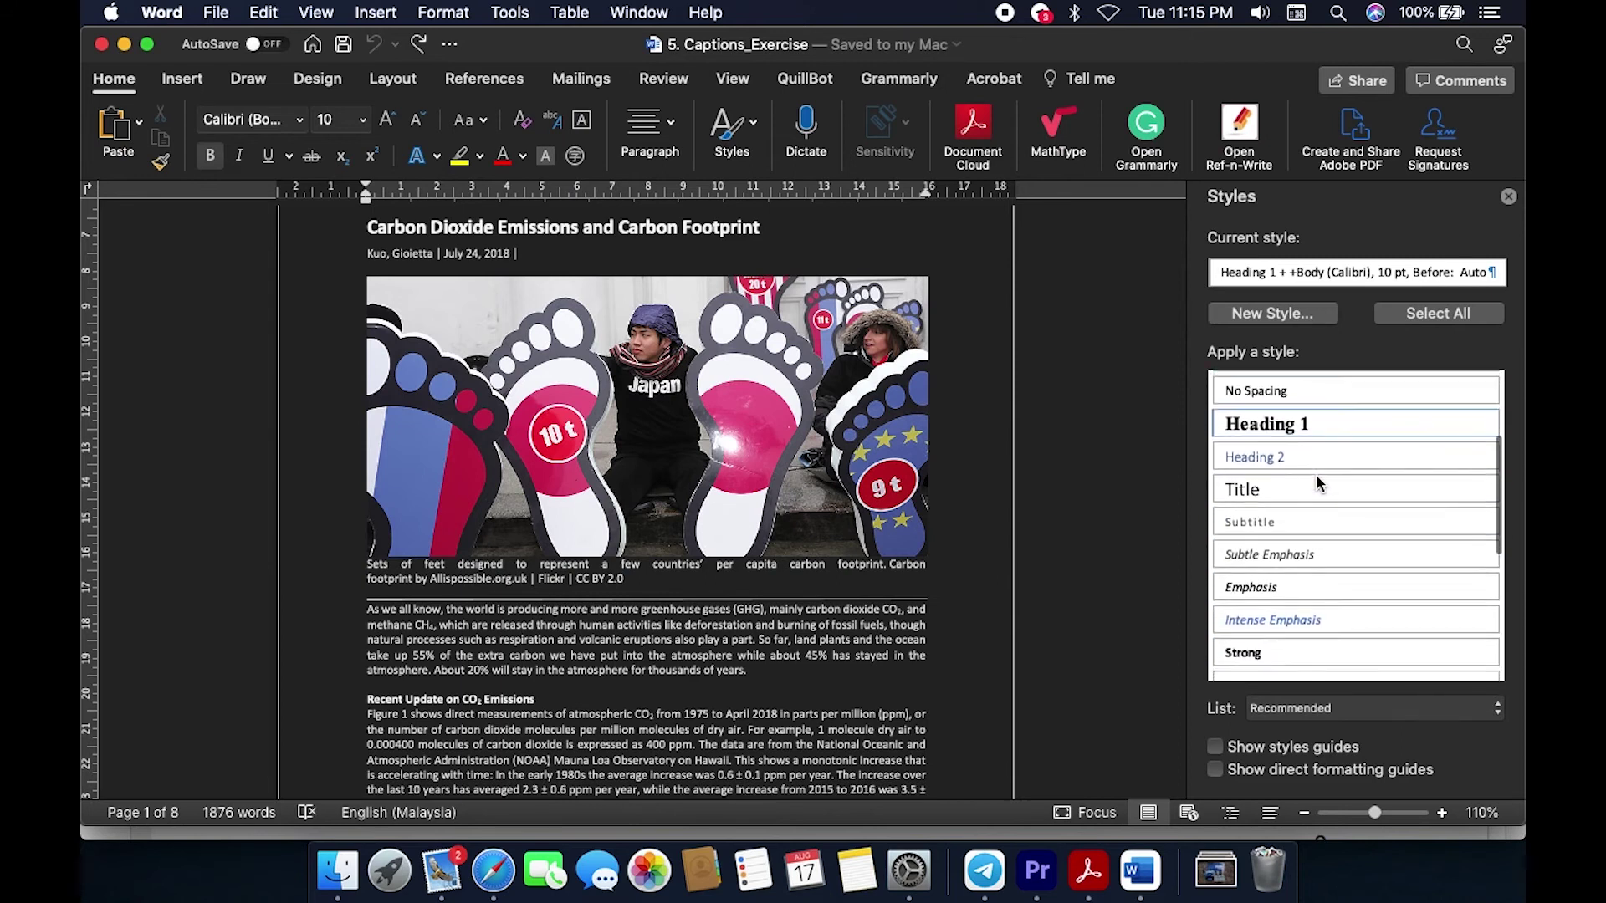
scroll(1318, 484, "down", 4)
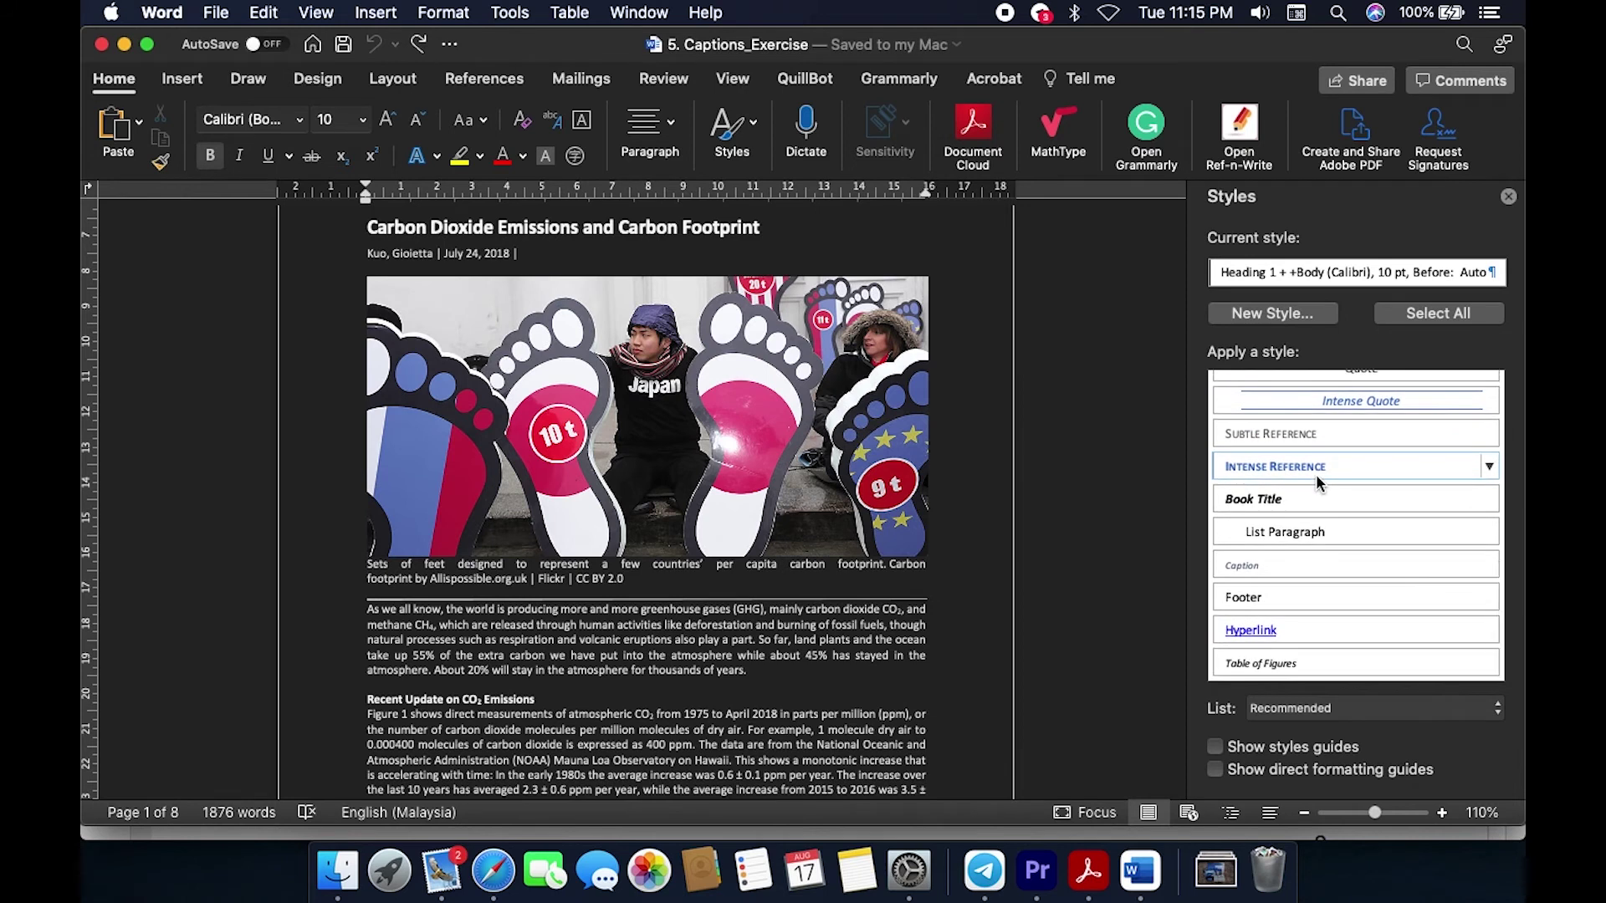
left_click(1277, 665)
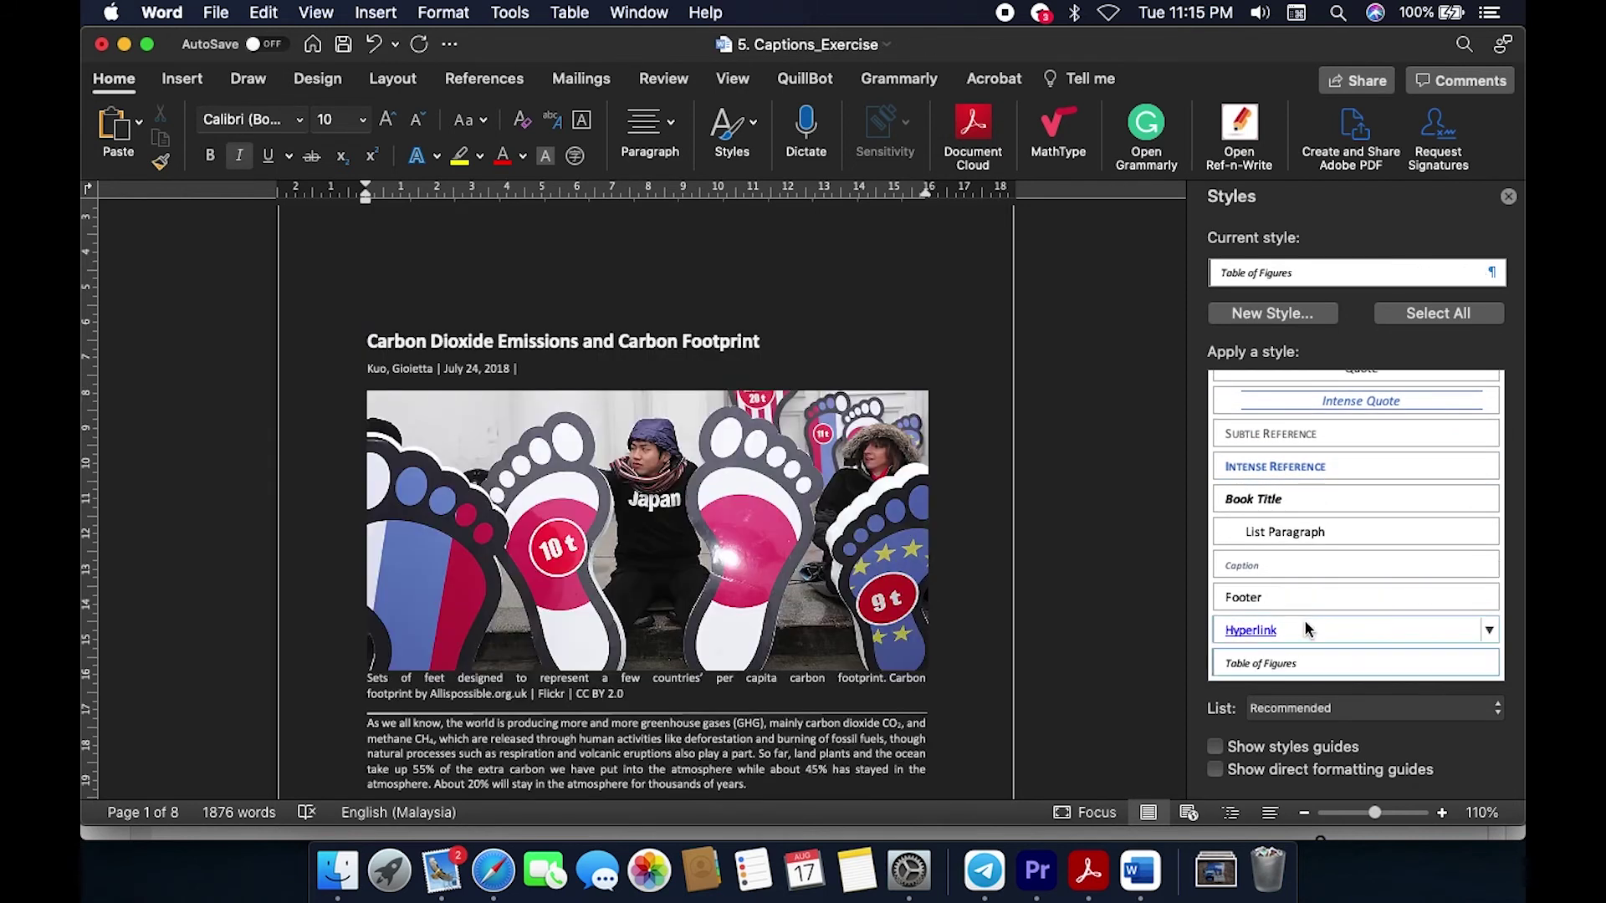
key("super+z")
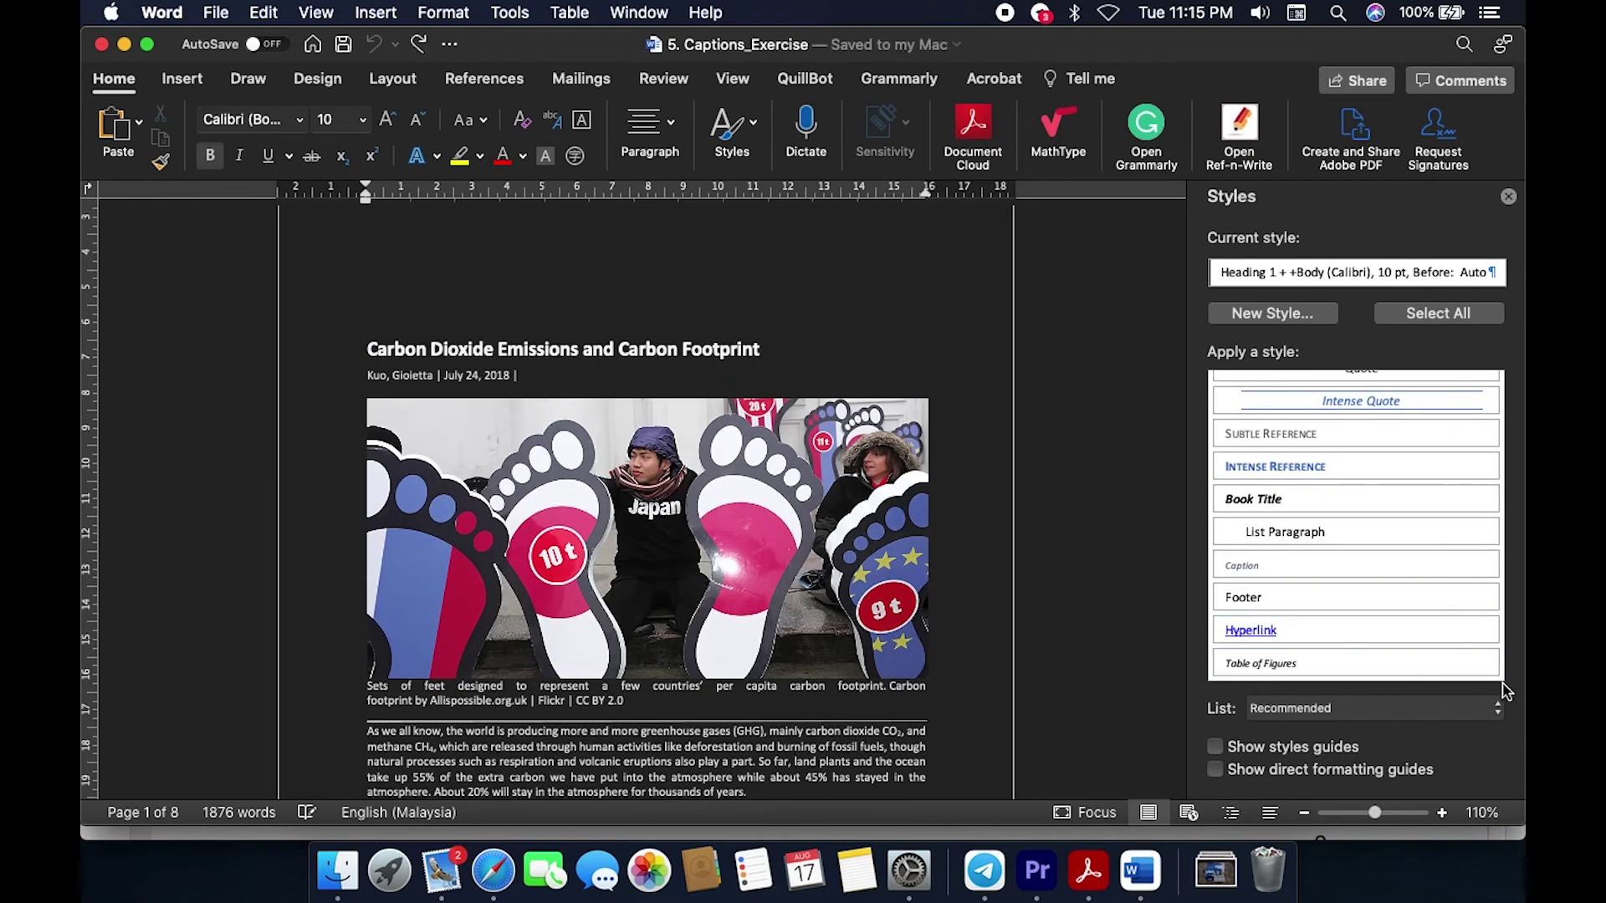
left_click(1489, 664)
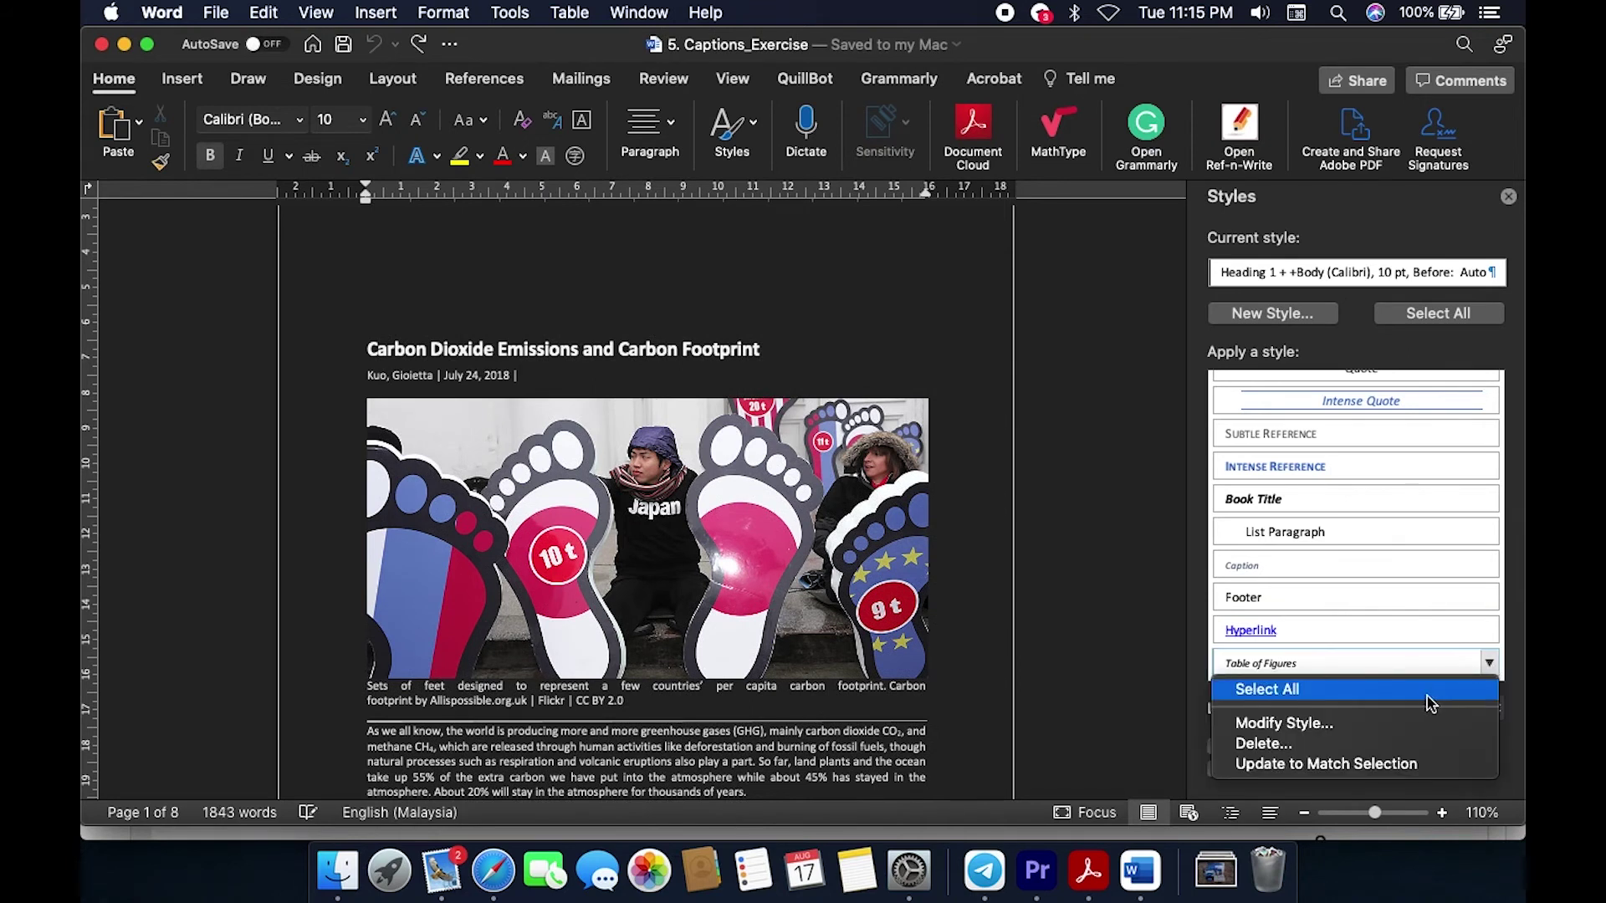
Step: Modify the Table of Figures style to use Calibri at 10 pt
left_click(1384, 724)
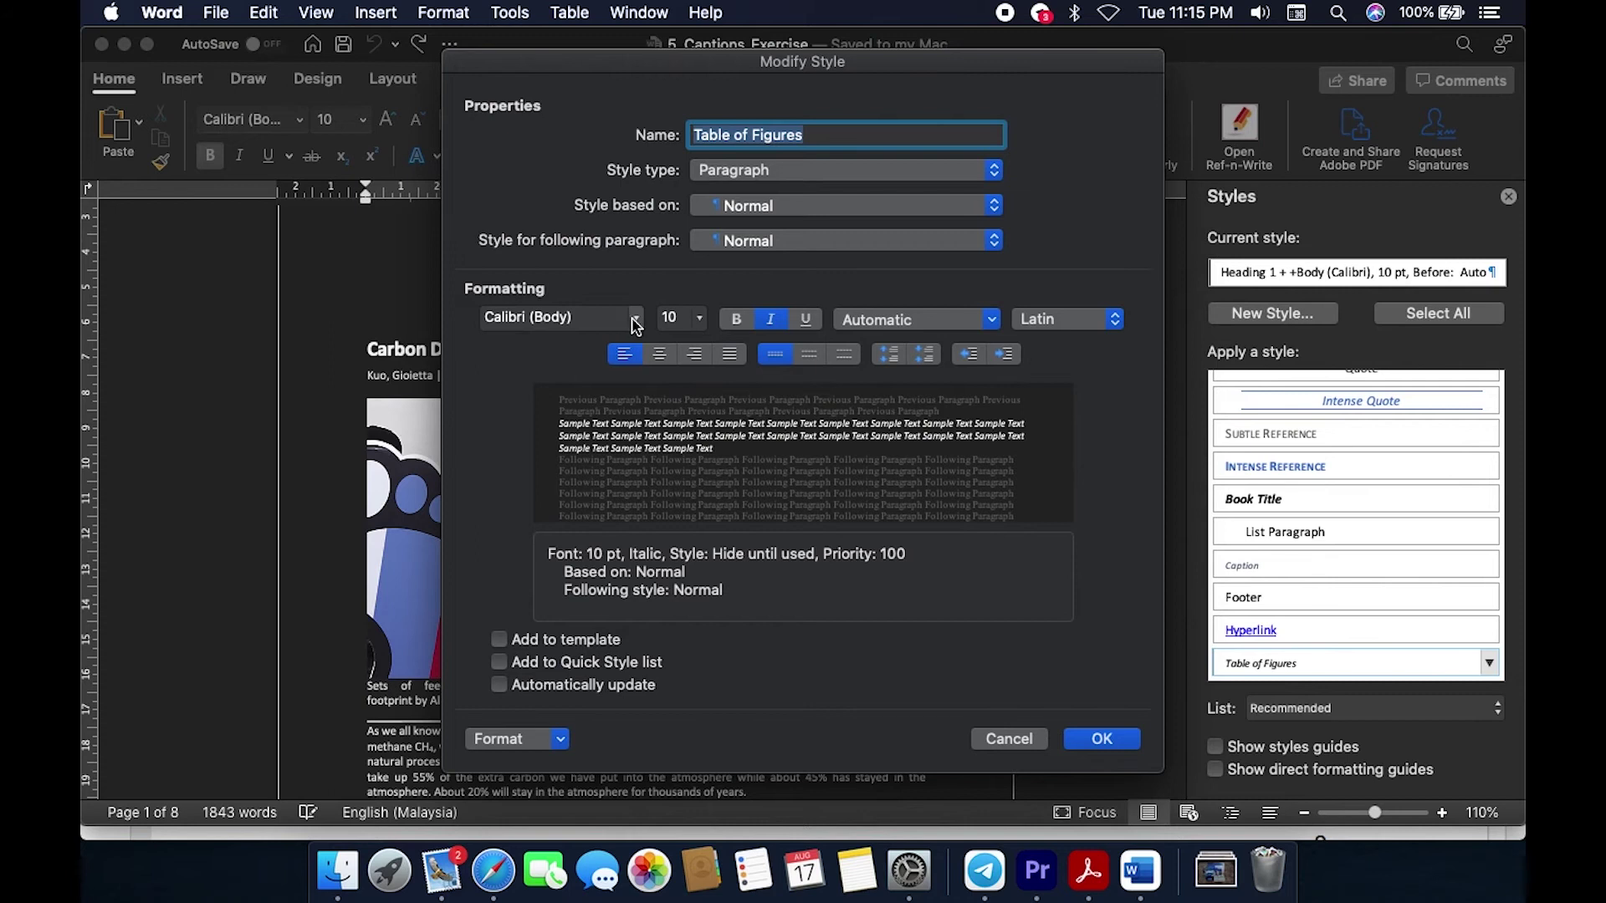
left_click(635, 319)
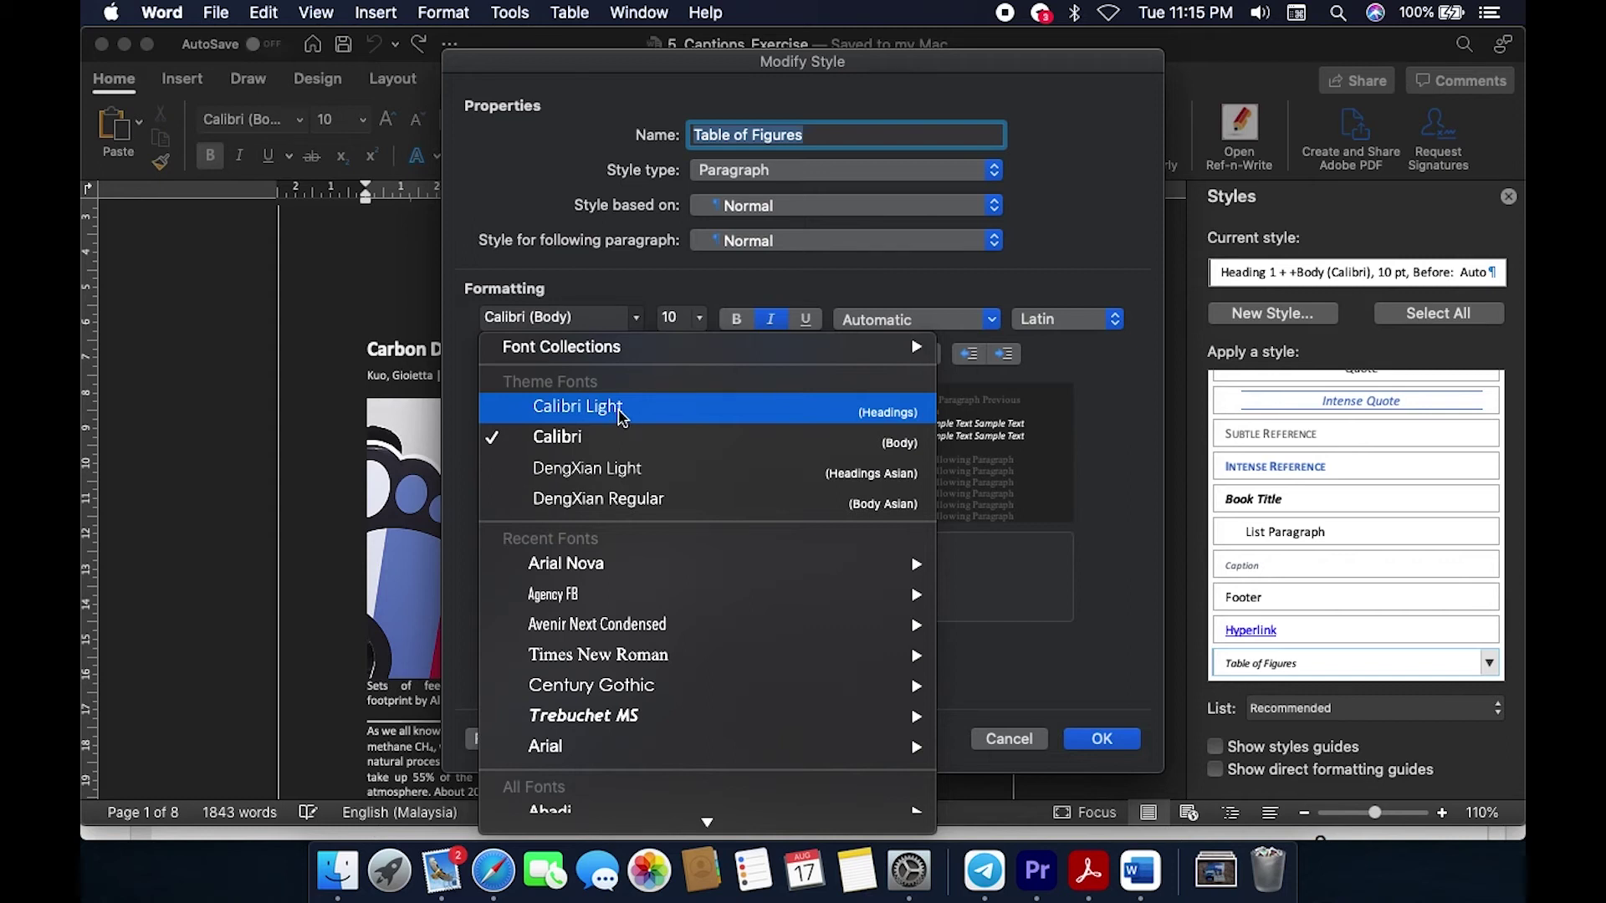
left_click(610, 443)
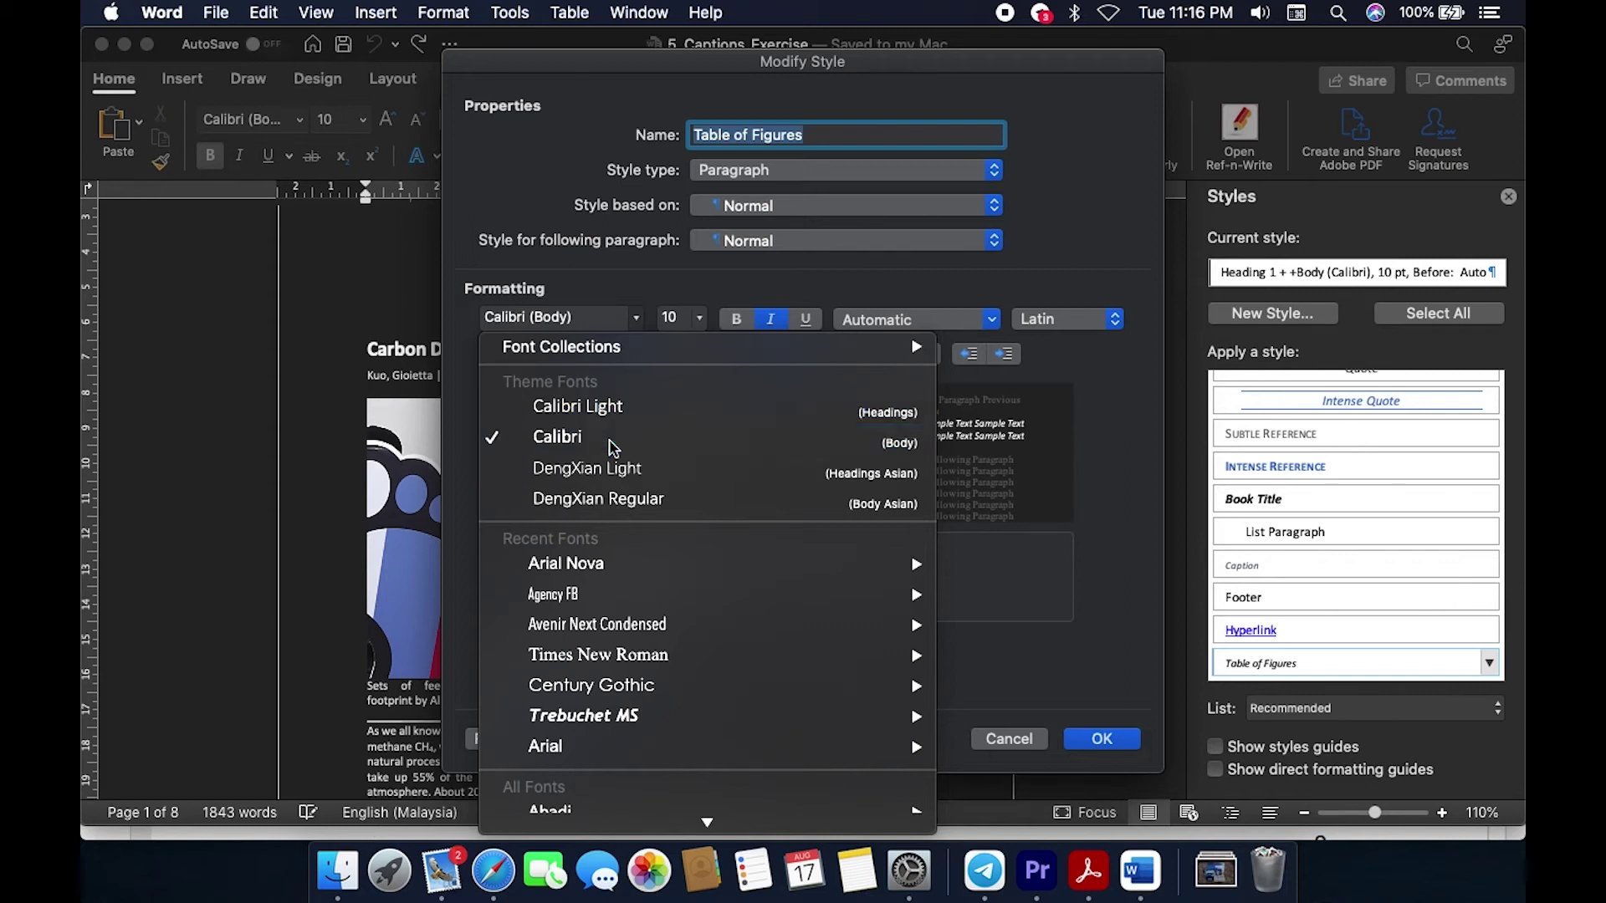
left_click(698, 322)
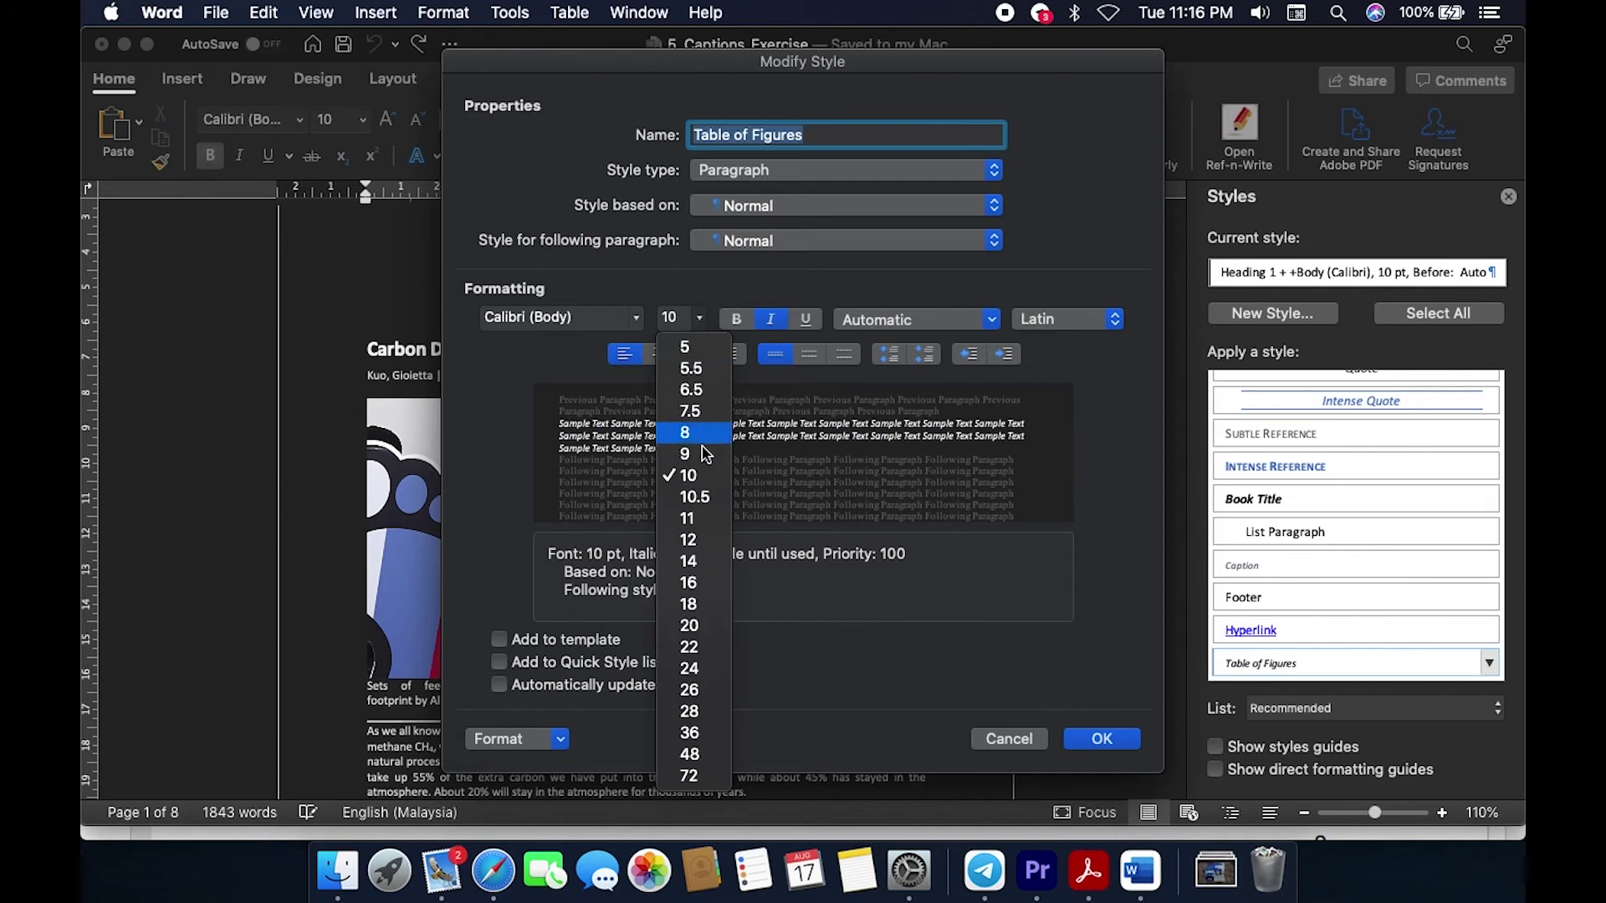
left_click(688, 474)
left_click(1117, 741)
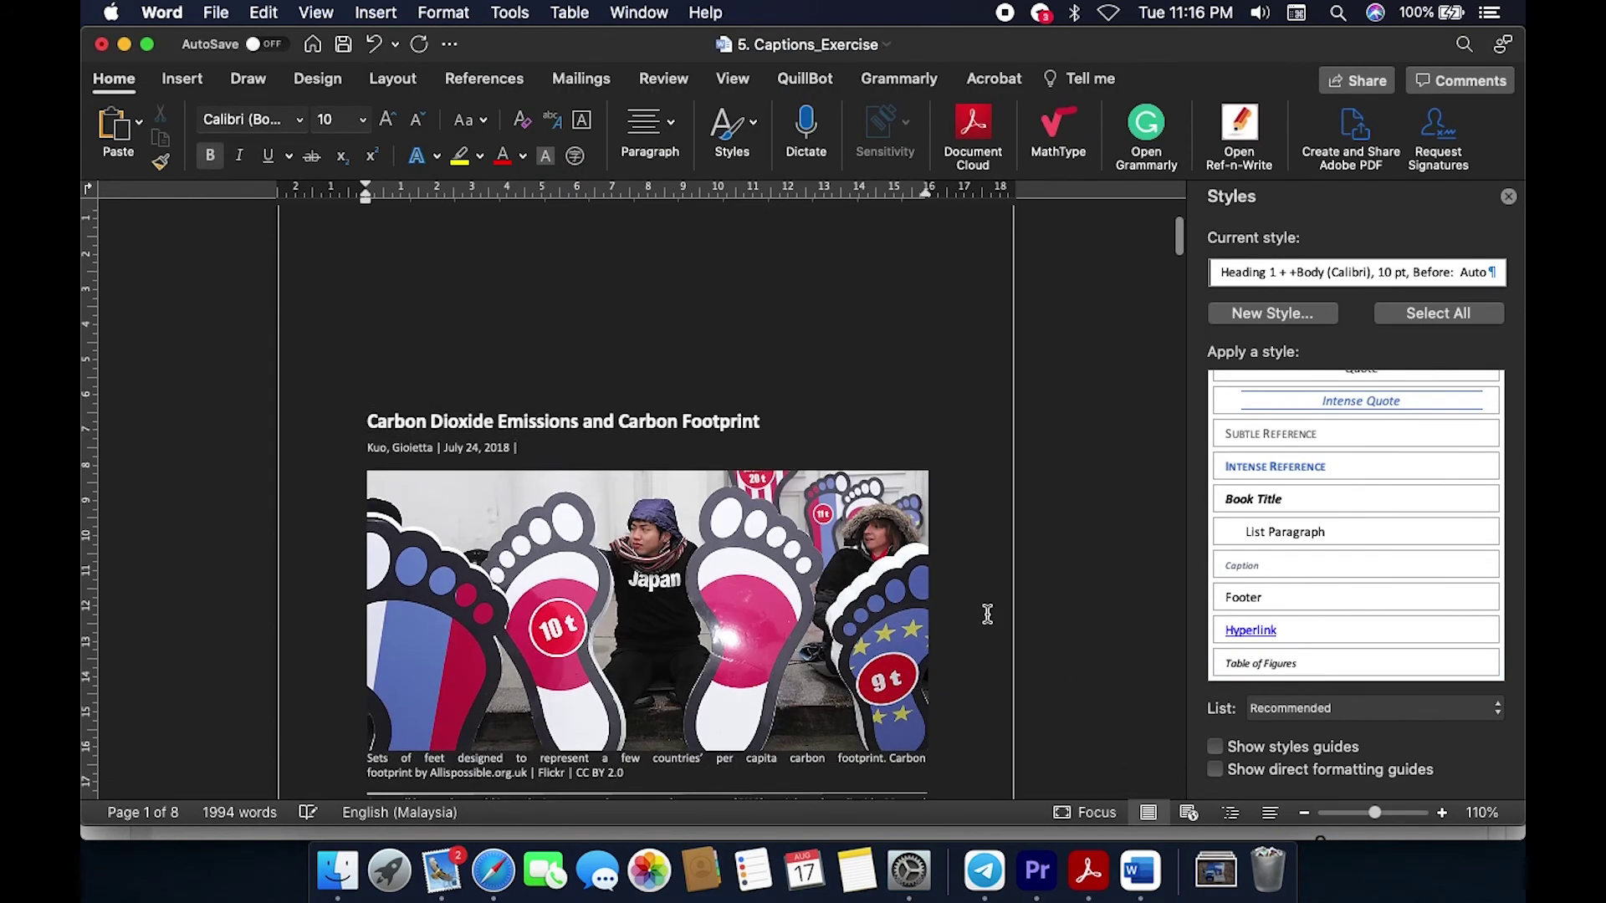
scroll(988, 615, "down", 5)
Step: Review the lab's list of object types to caption, then view Captions_Solution.pdf
key("super+Tab")
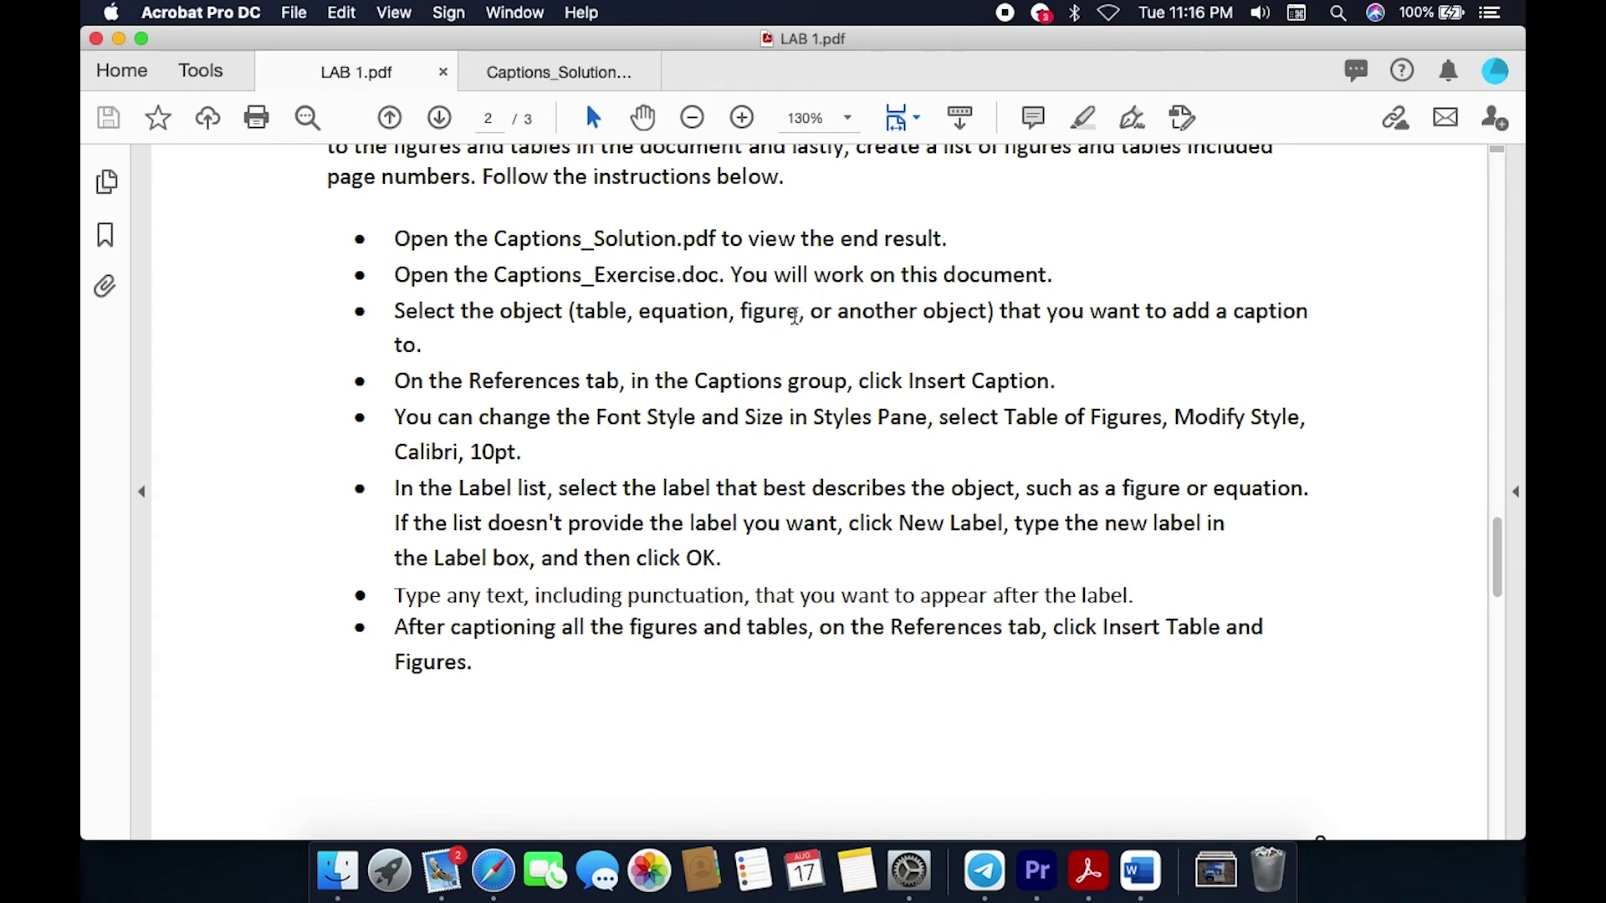
left_click_drag(576, 310, 941, 310)
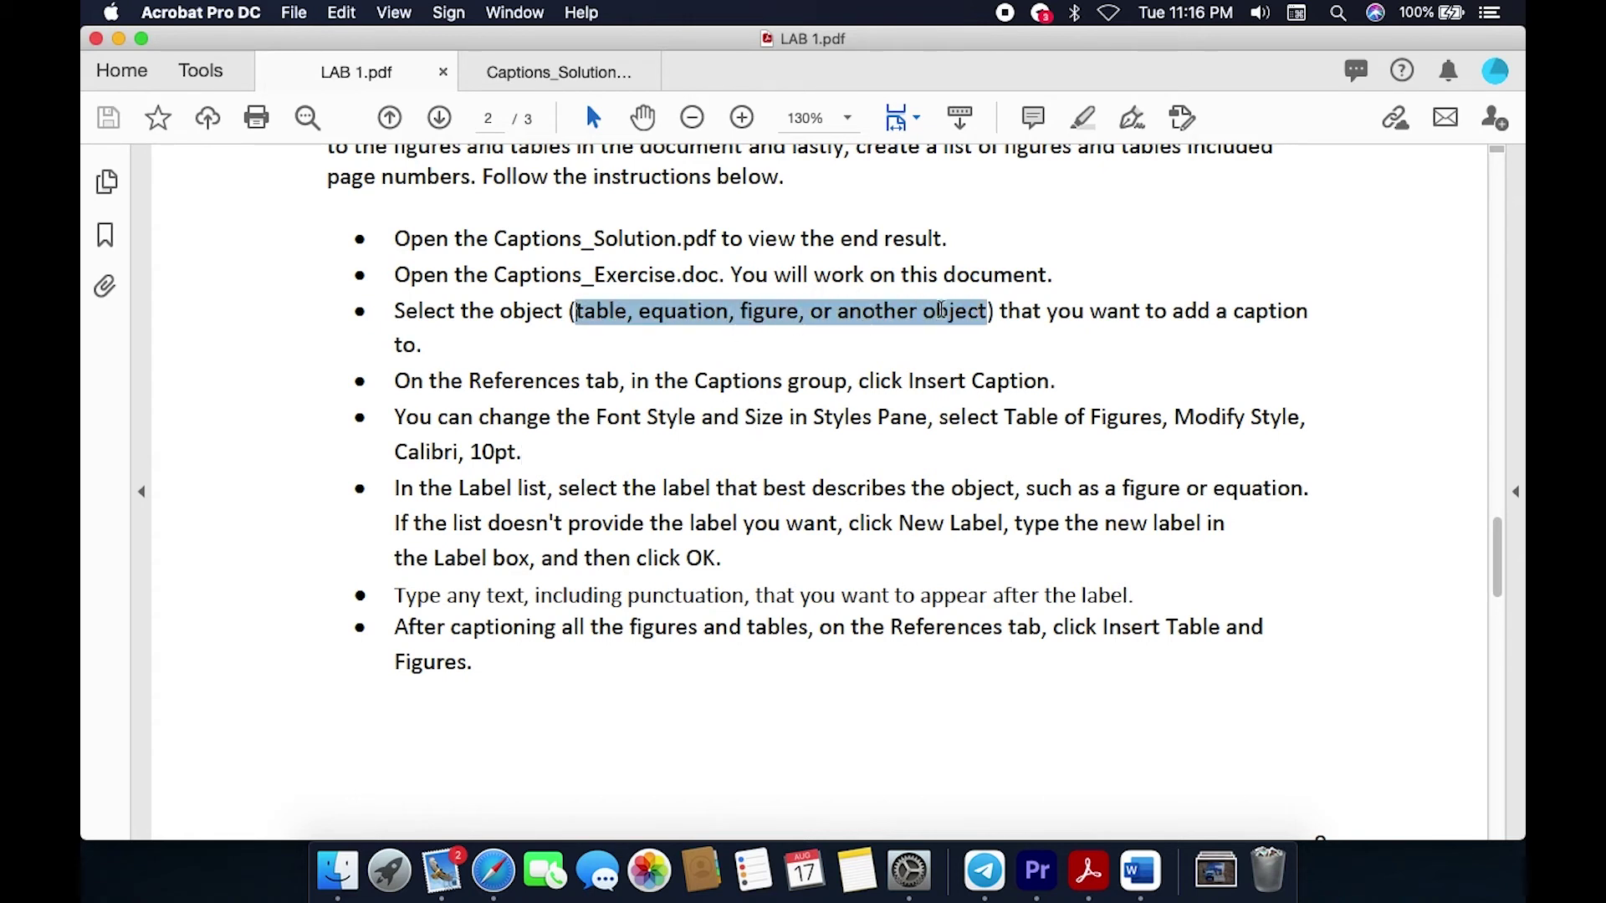
left_click(1282, 629)
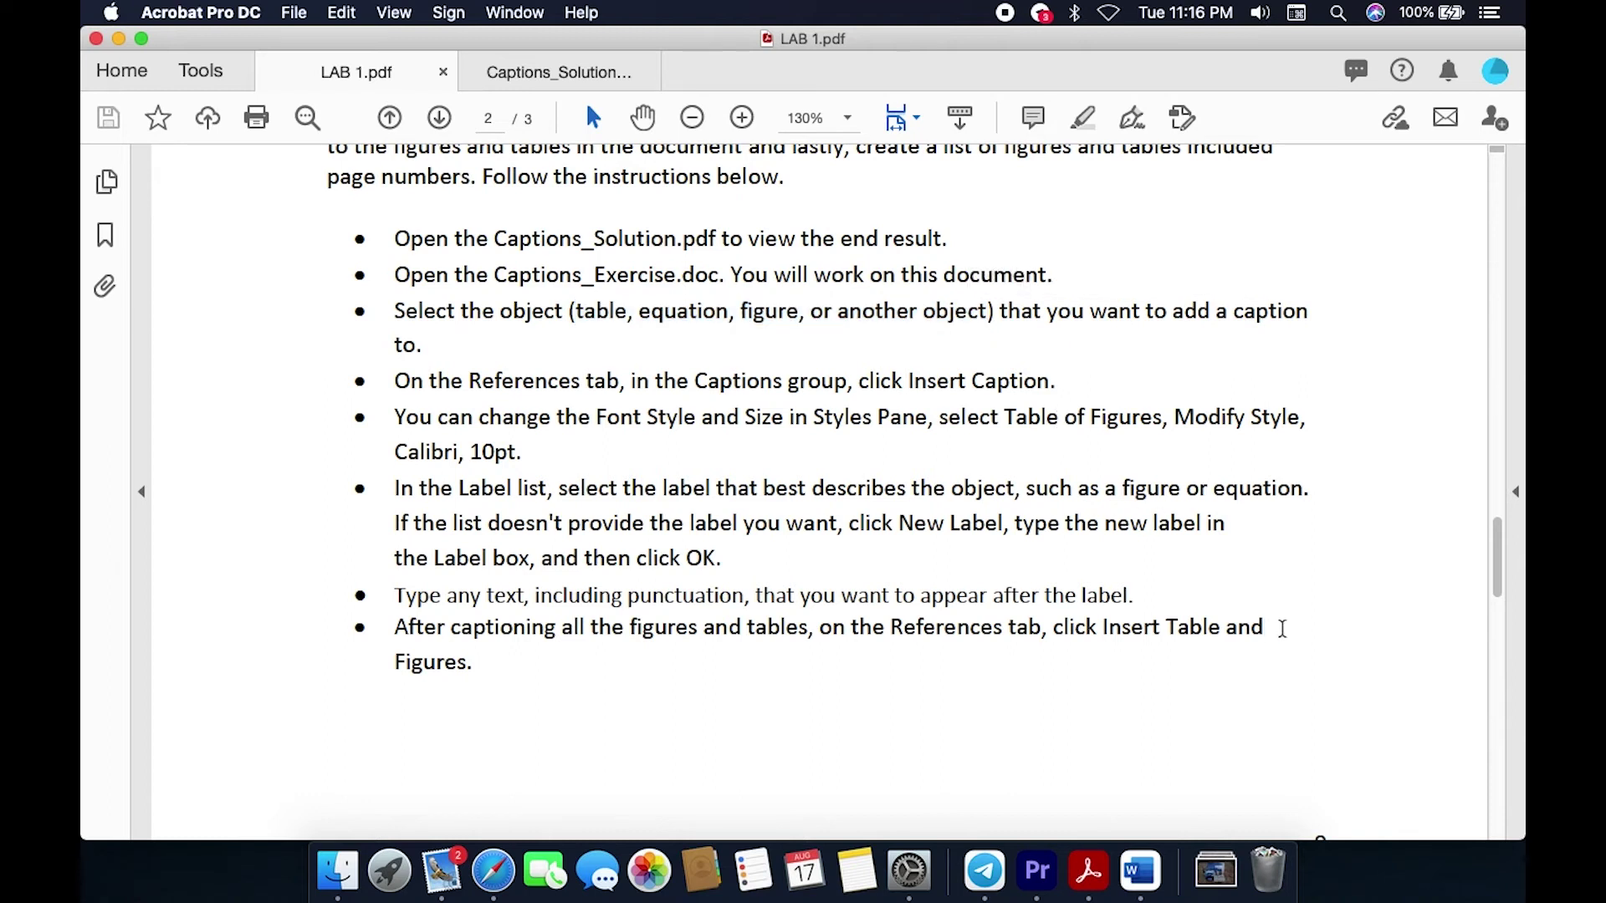
left_click(580, 70)
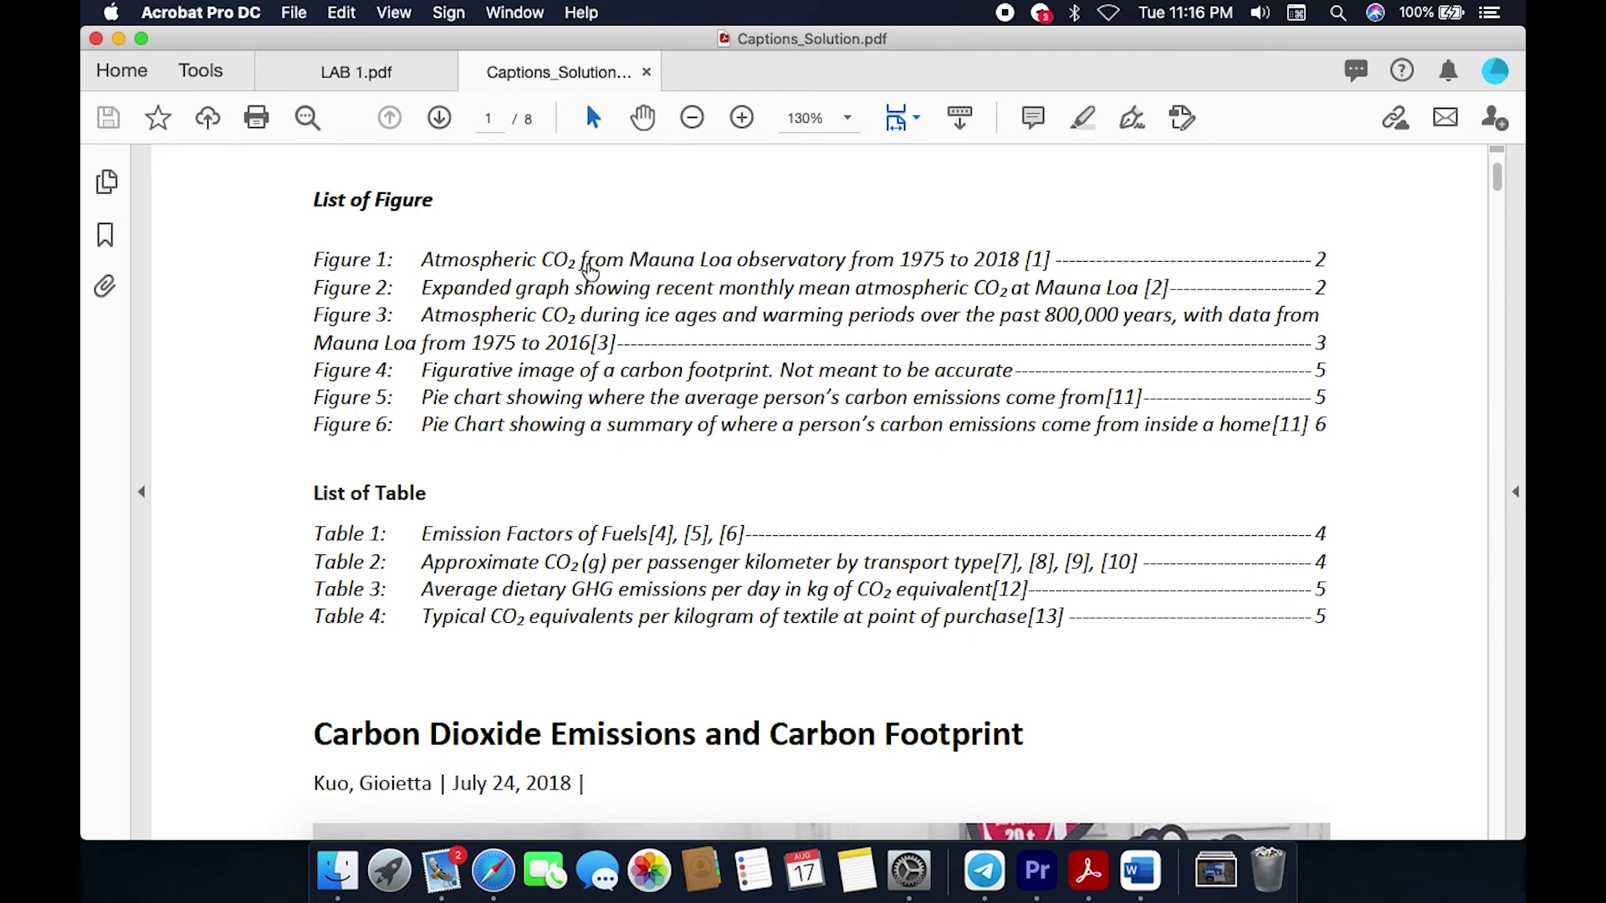
Step: Copy the Figure 1 caption wording 'Atmospheric … 2018' from the solution PDF into Word
scroll(771, 498, "down", 10)
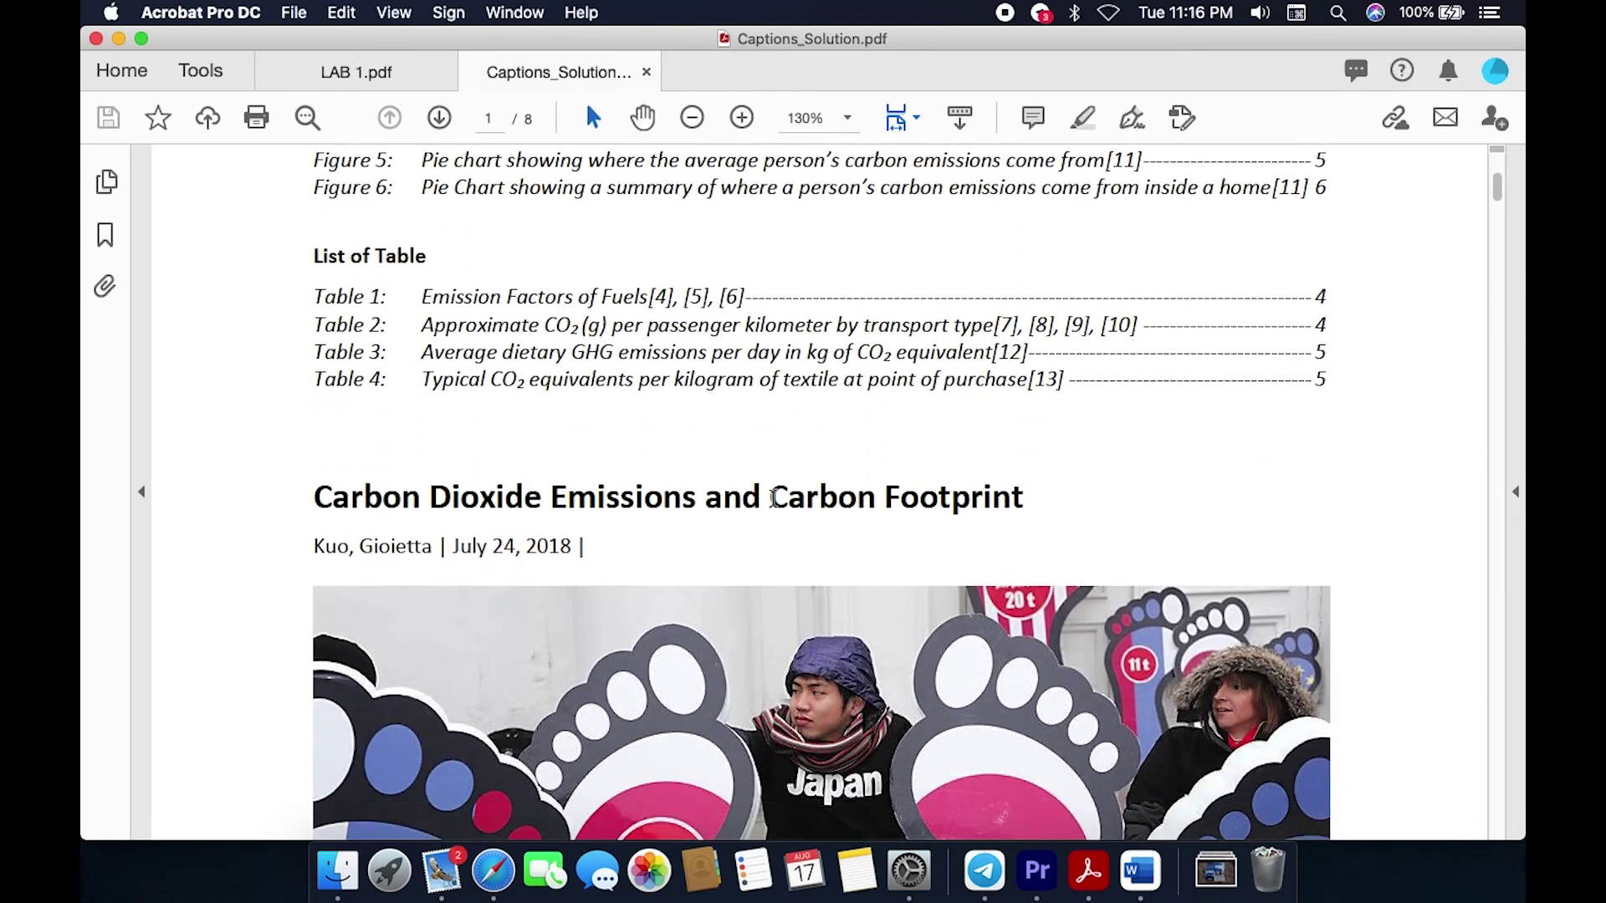
scroll(771, 499, "down", 15)
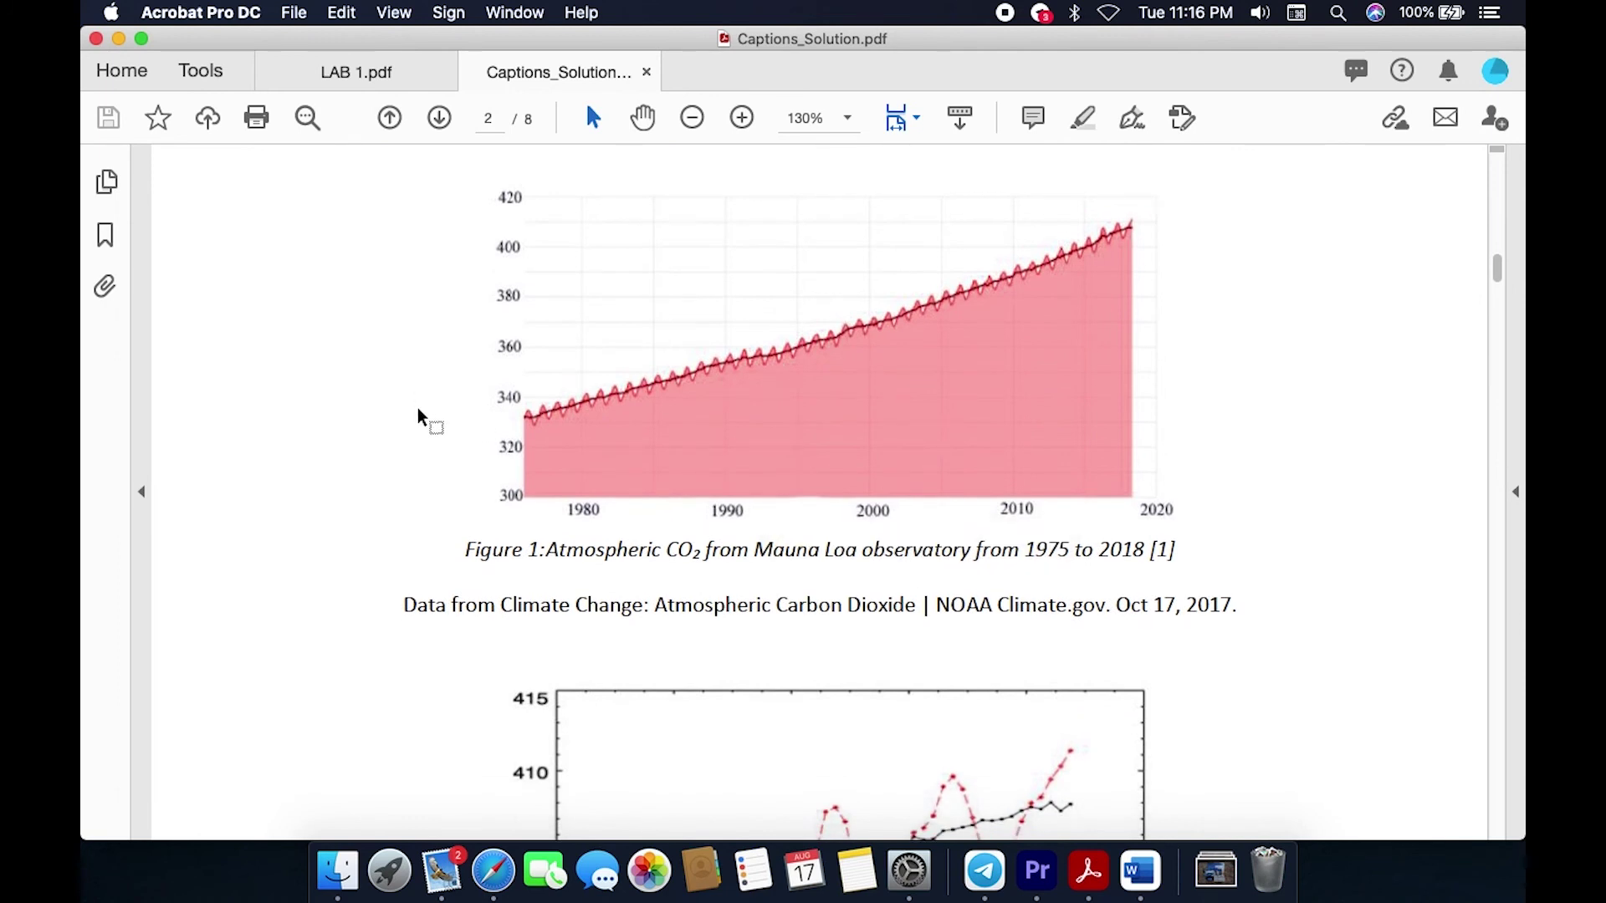
left_click_drag(454, 549, 1199, 557)
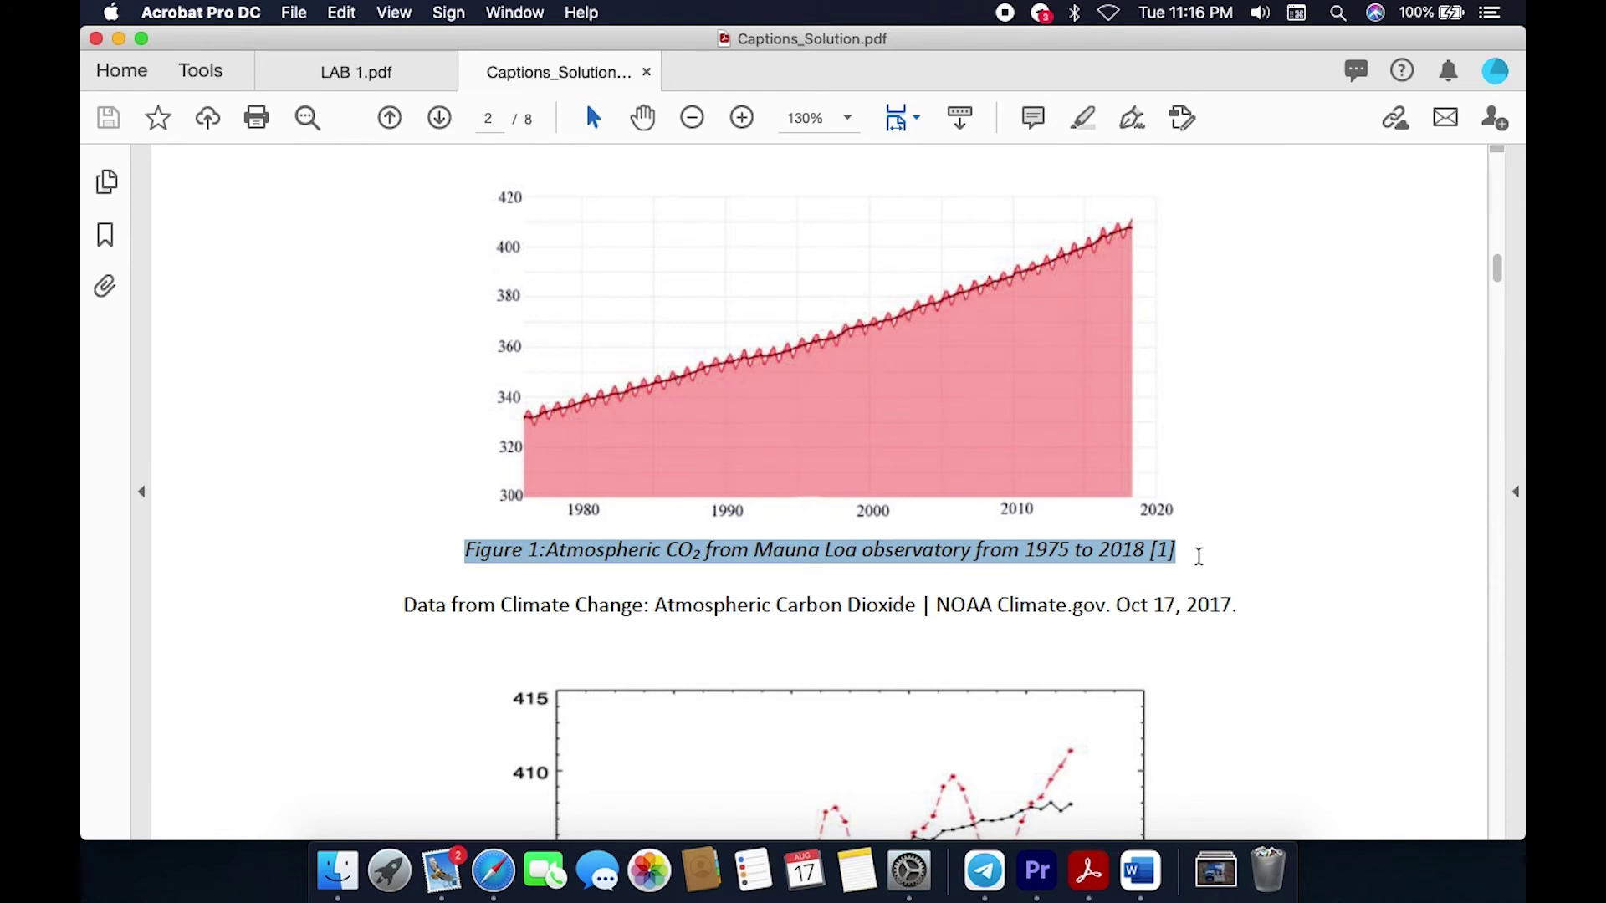
left_click_drag(547, 550, 1128, 550)
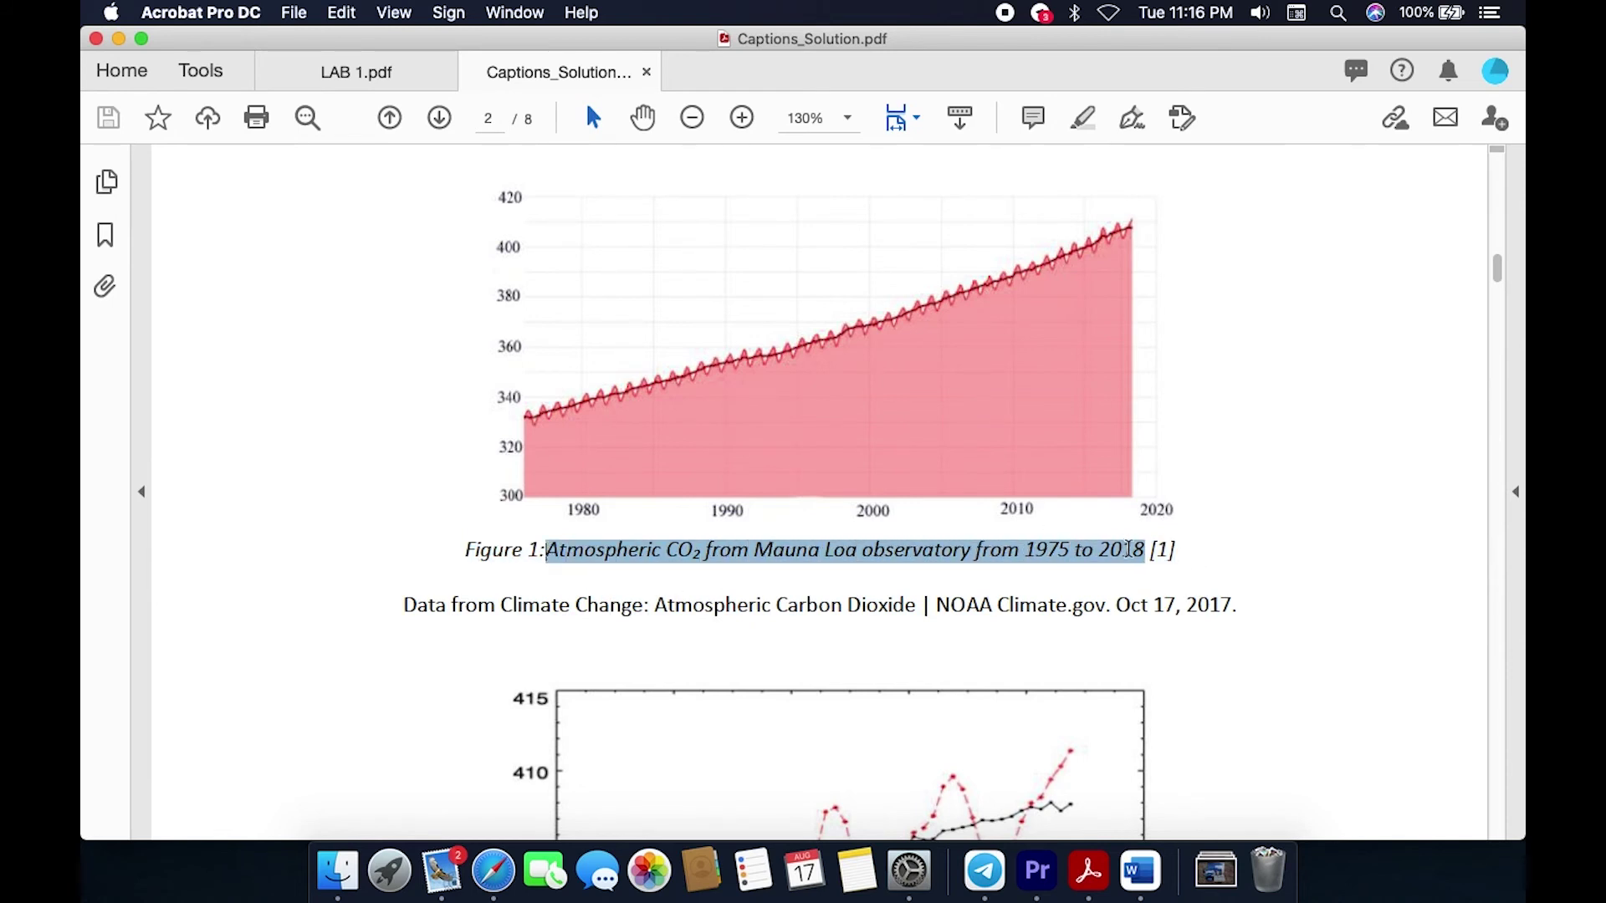
left_click(1347, 554)
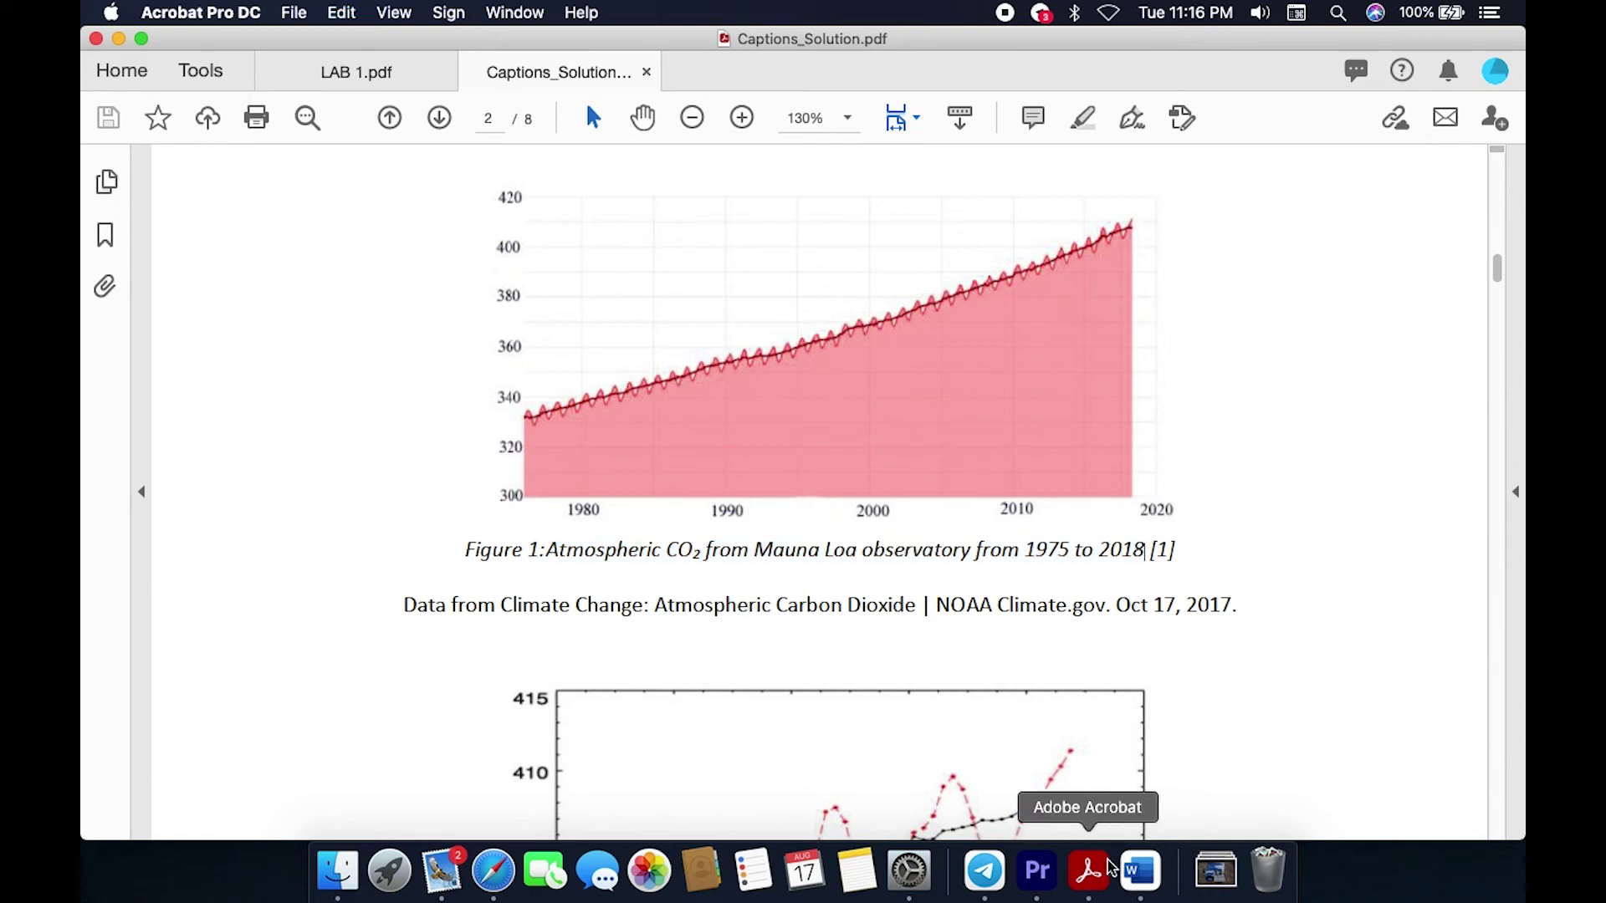
left_click(1141, 872)
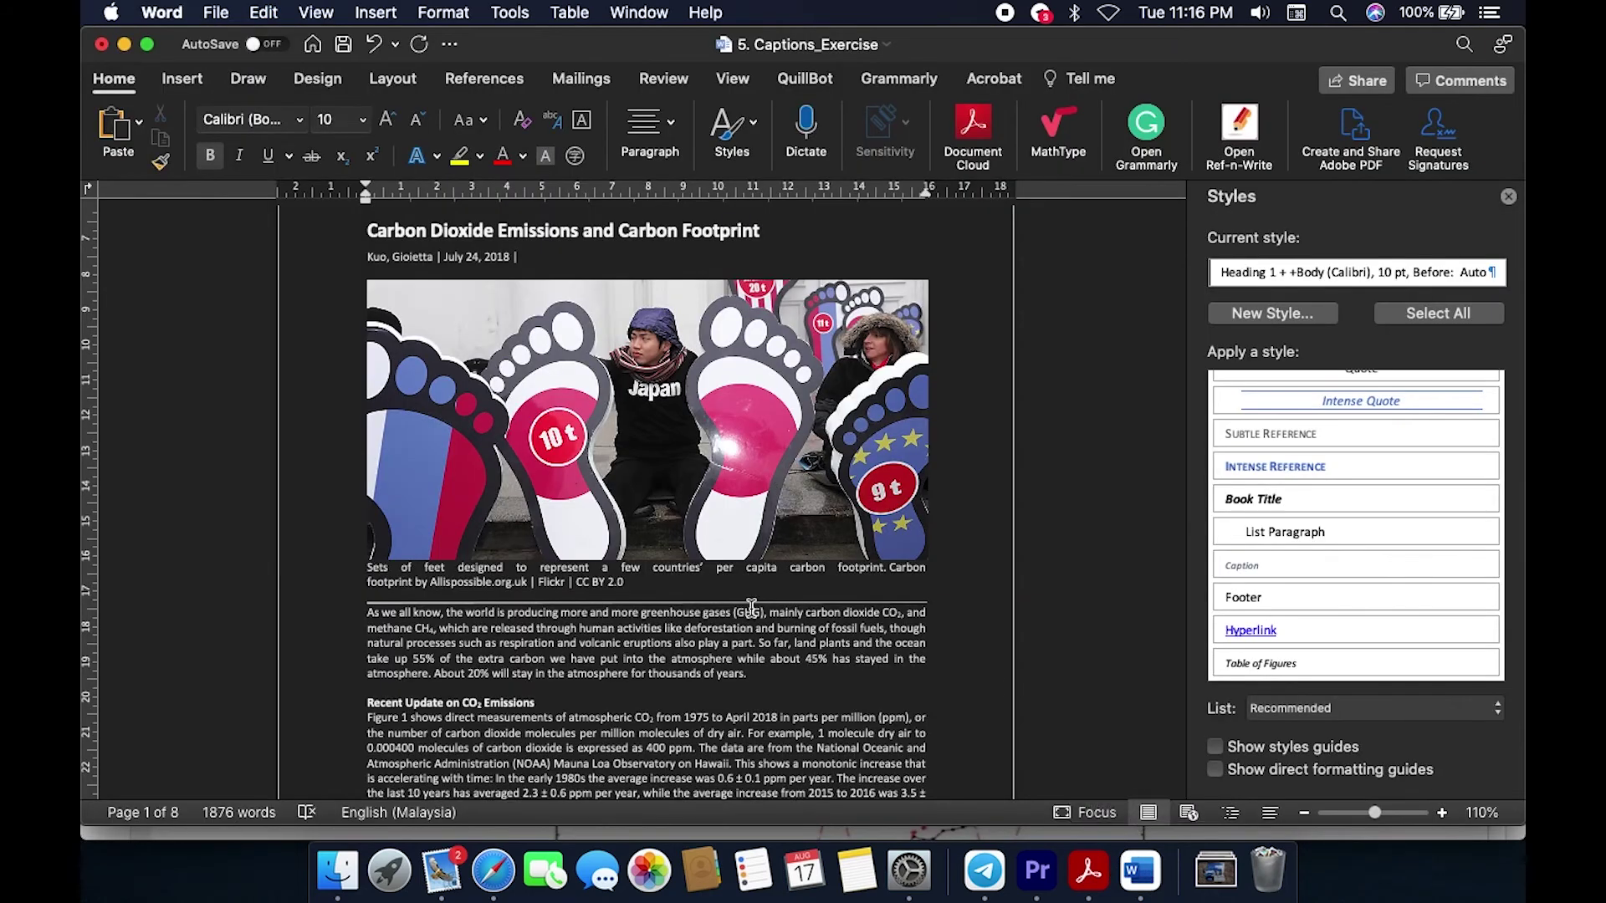
scroll(753, 615, "down", 6)
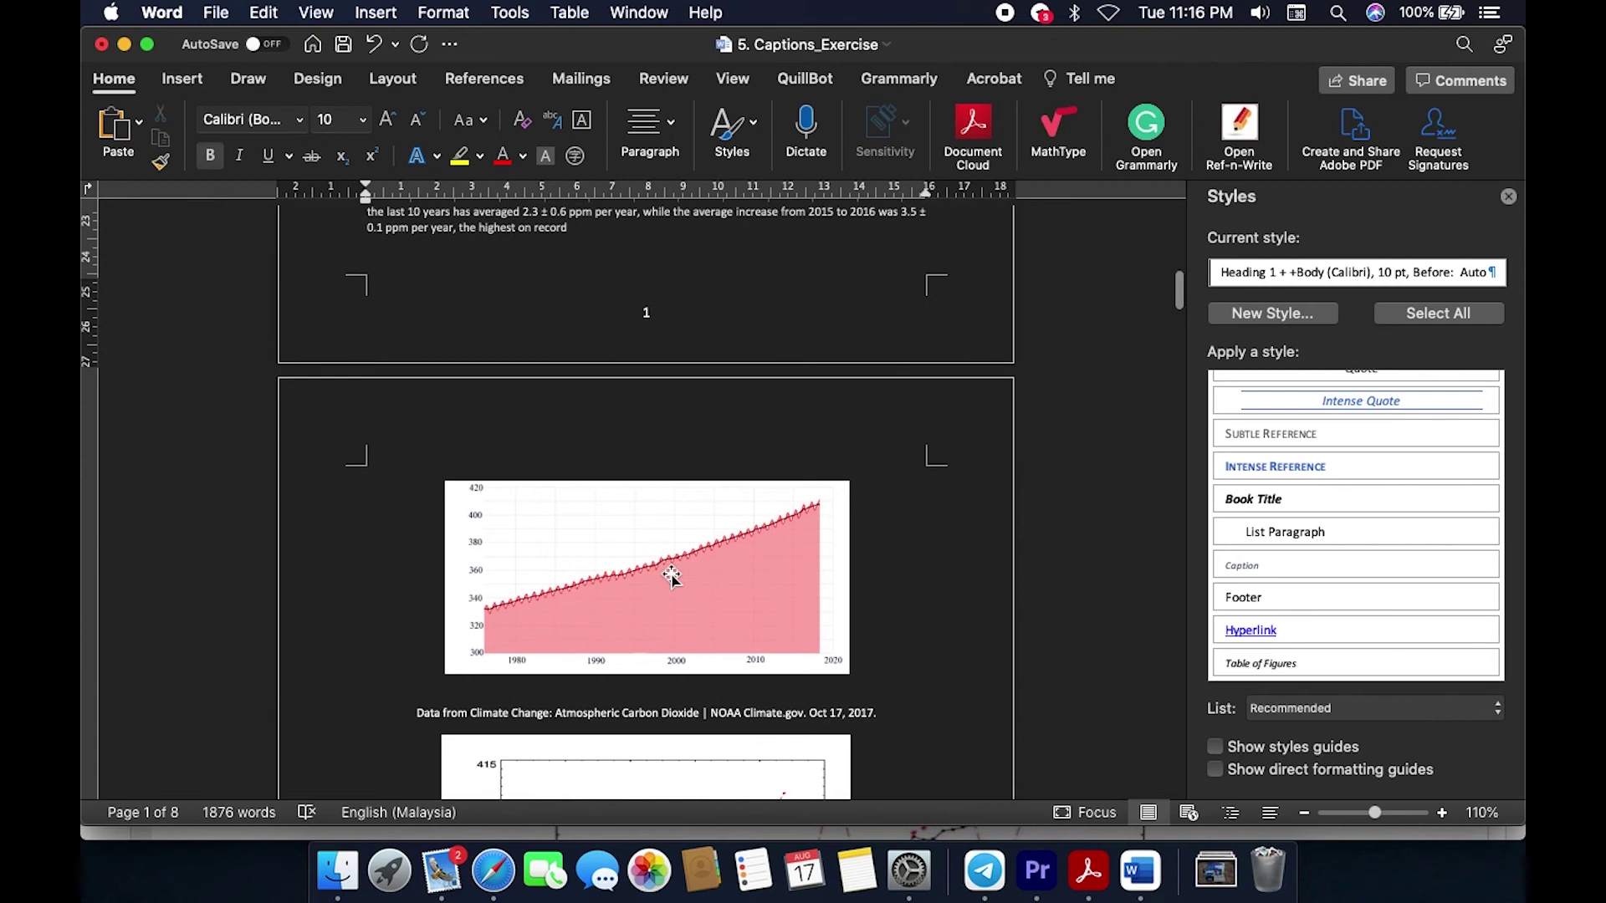
Step: Caption the first CO2 chart 'Figure 1: Atmospheric CO2 from Mauna Loa observatory from 1975 to 2018'
left_click(672, 577)
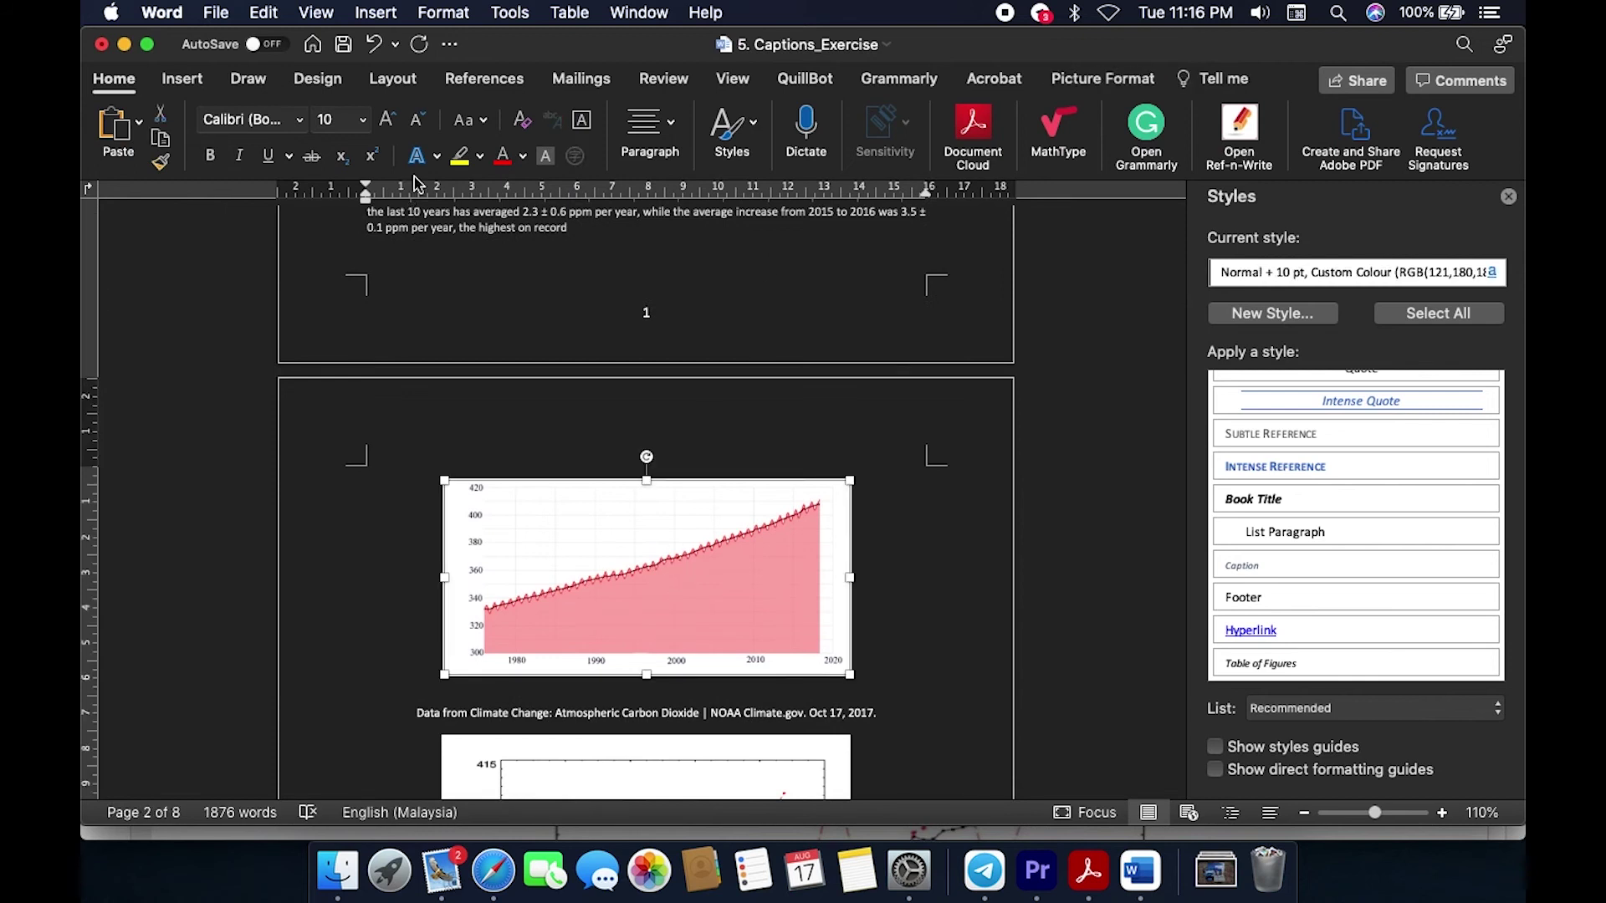
left_click(489, 79)
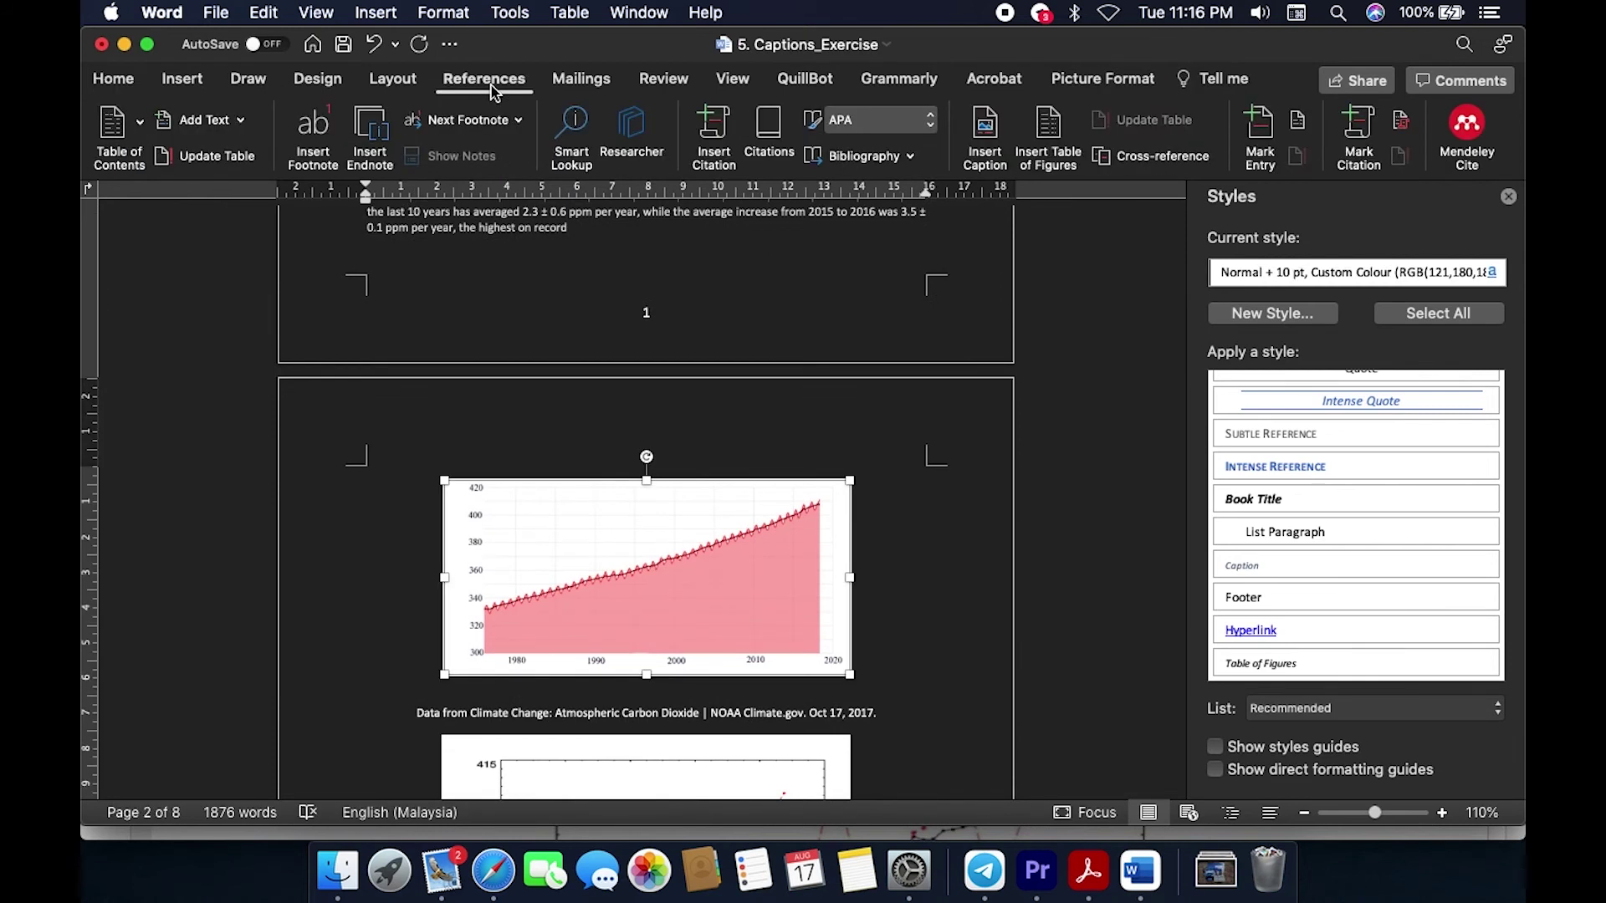
left_click(986, 138)
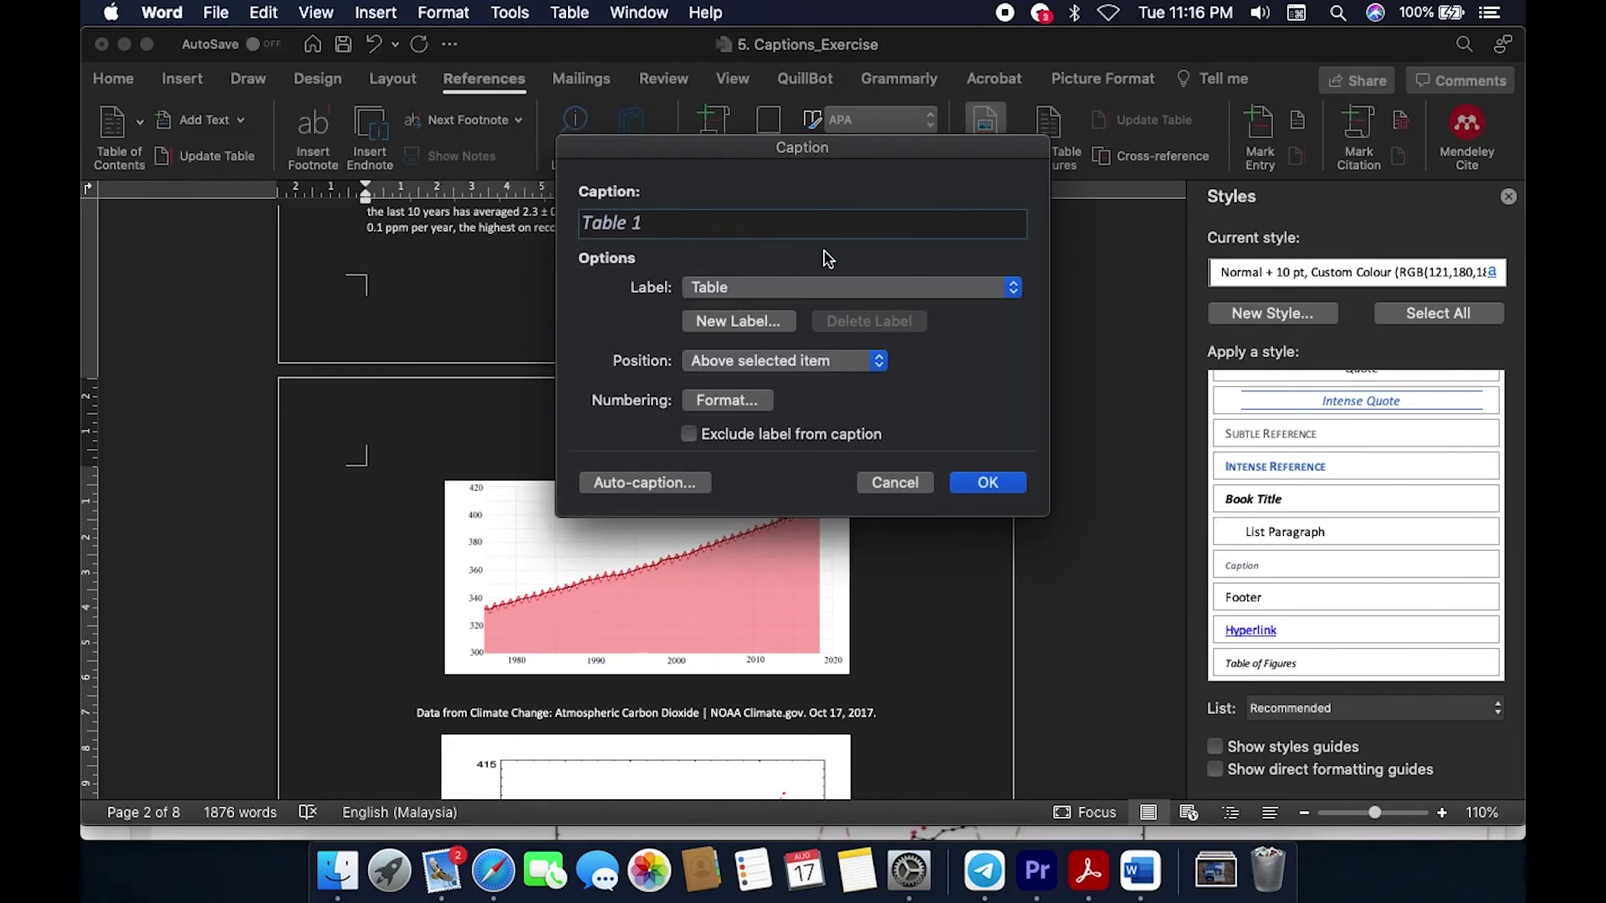
left_click(940, 296)
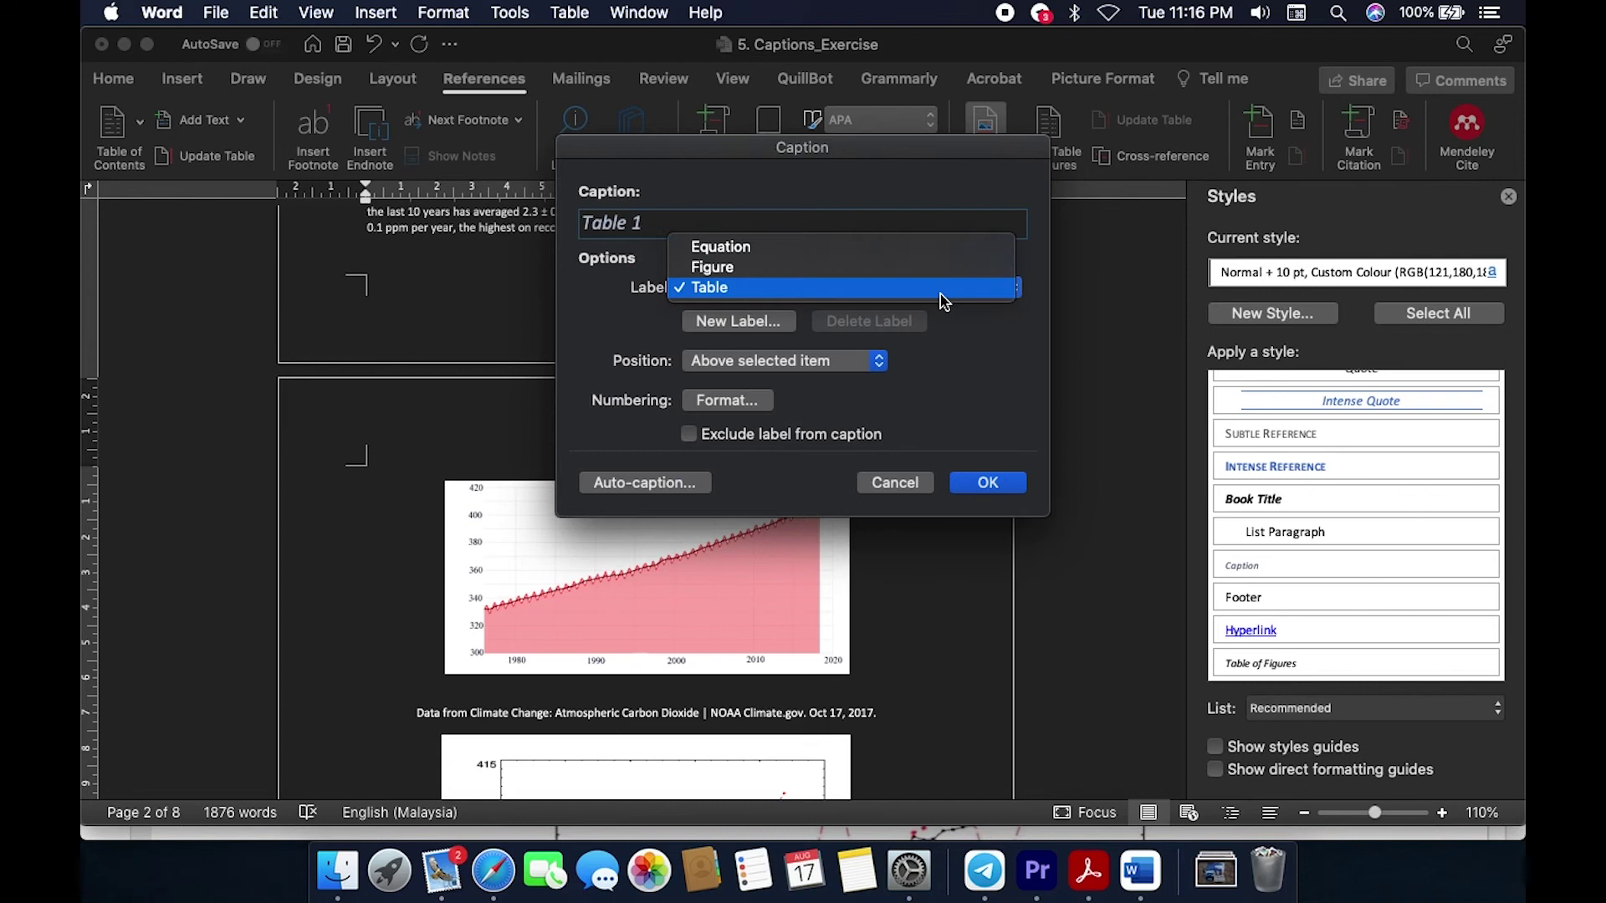
left_click(828, 274)
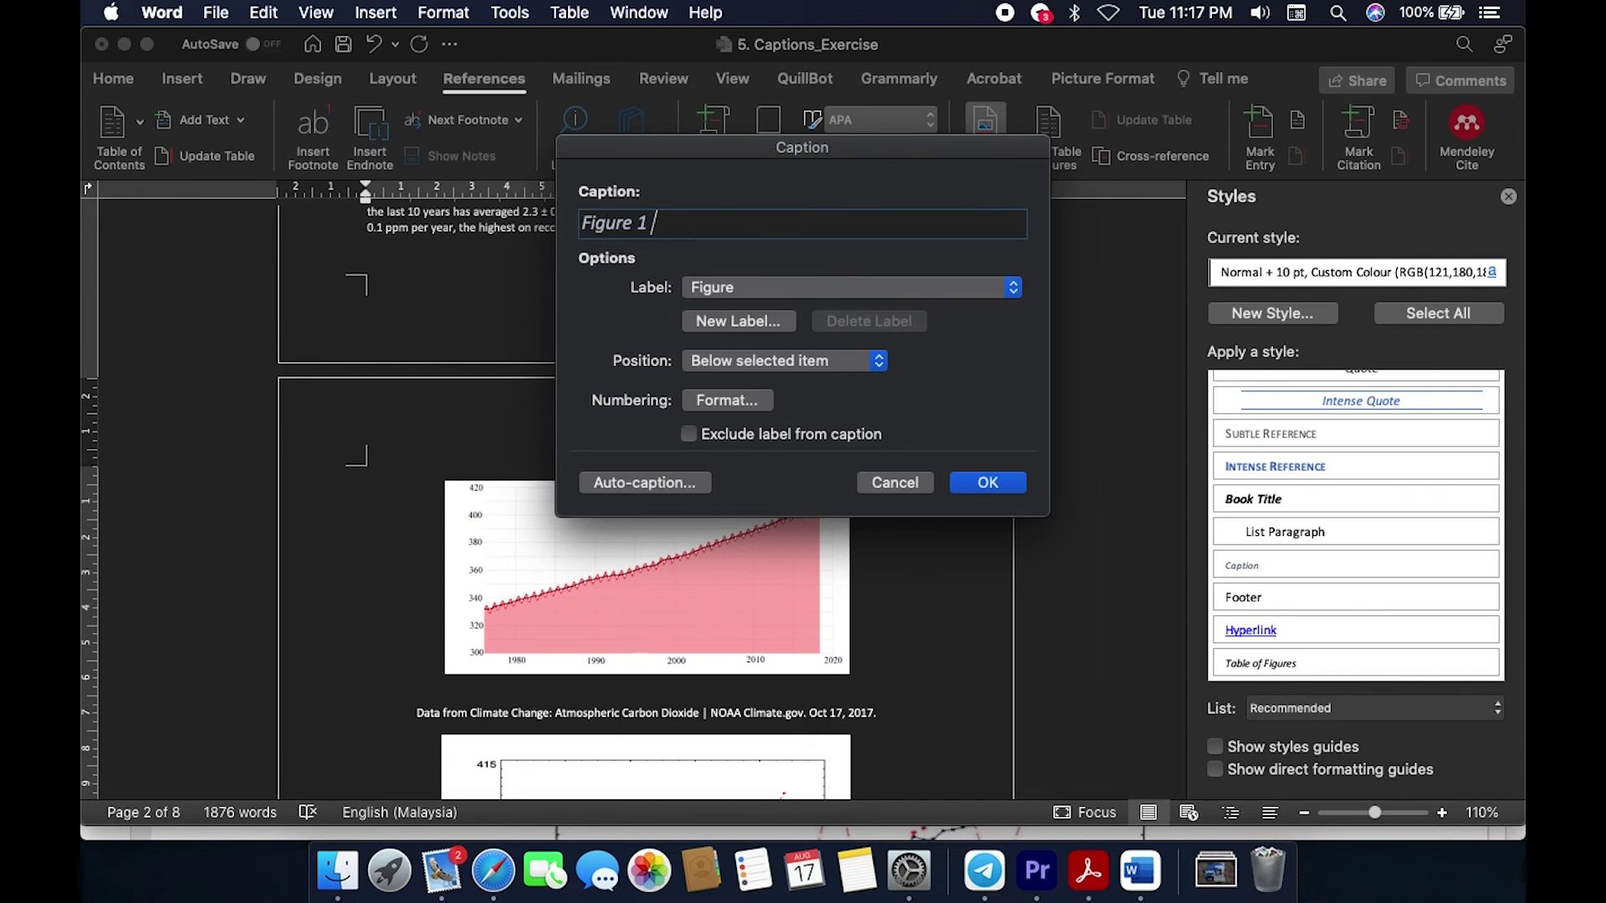
key("super+v")
key("super+Left")
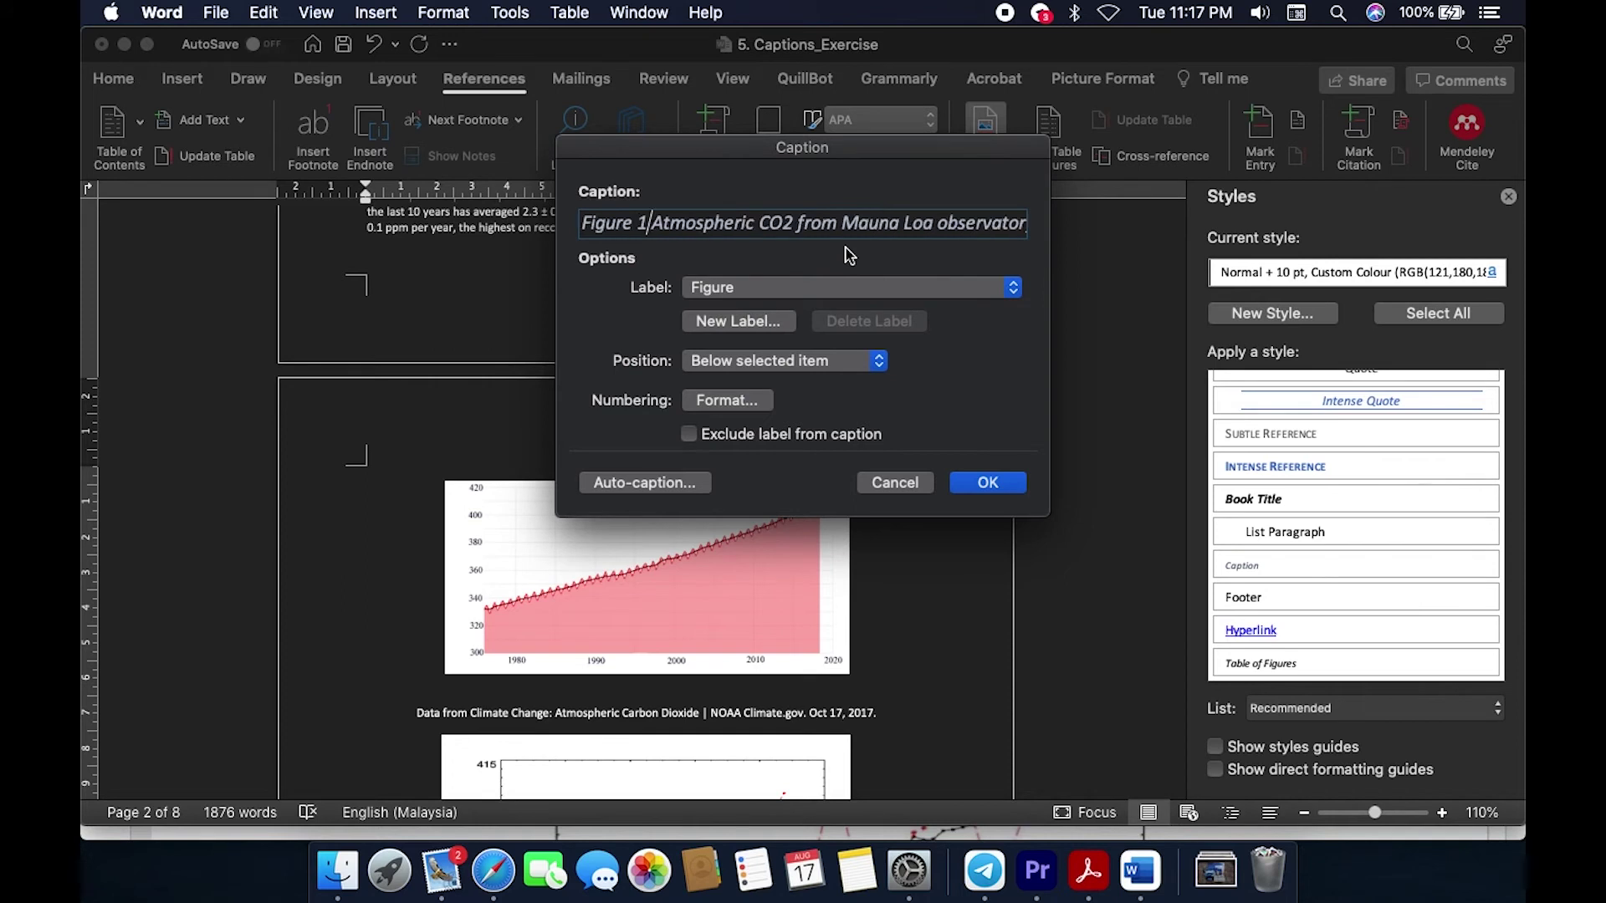
type(":")
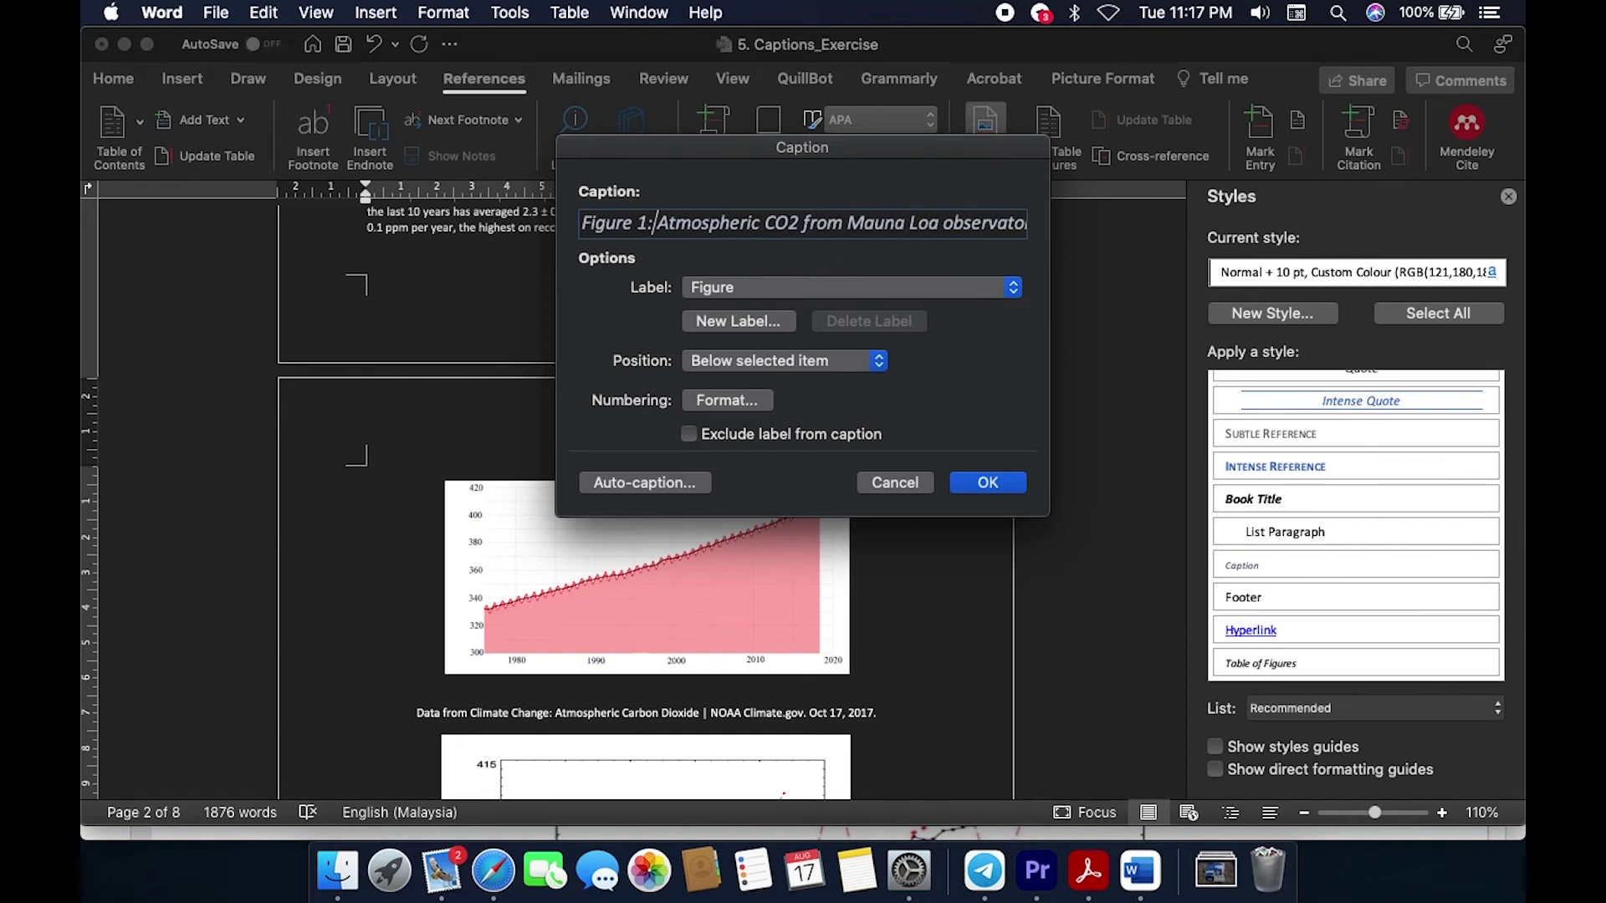
left_click(985, 482)
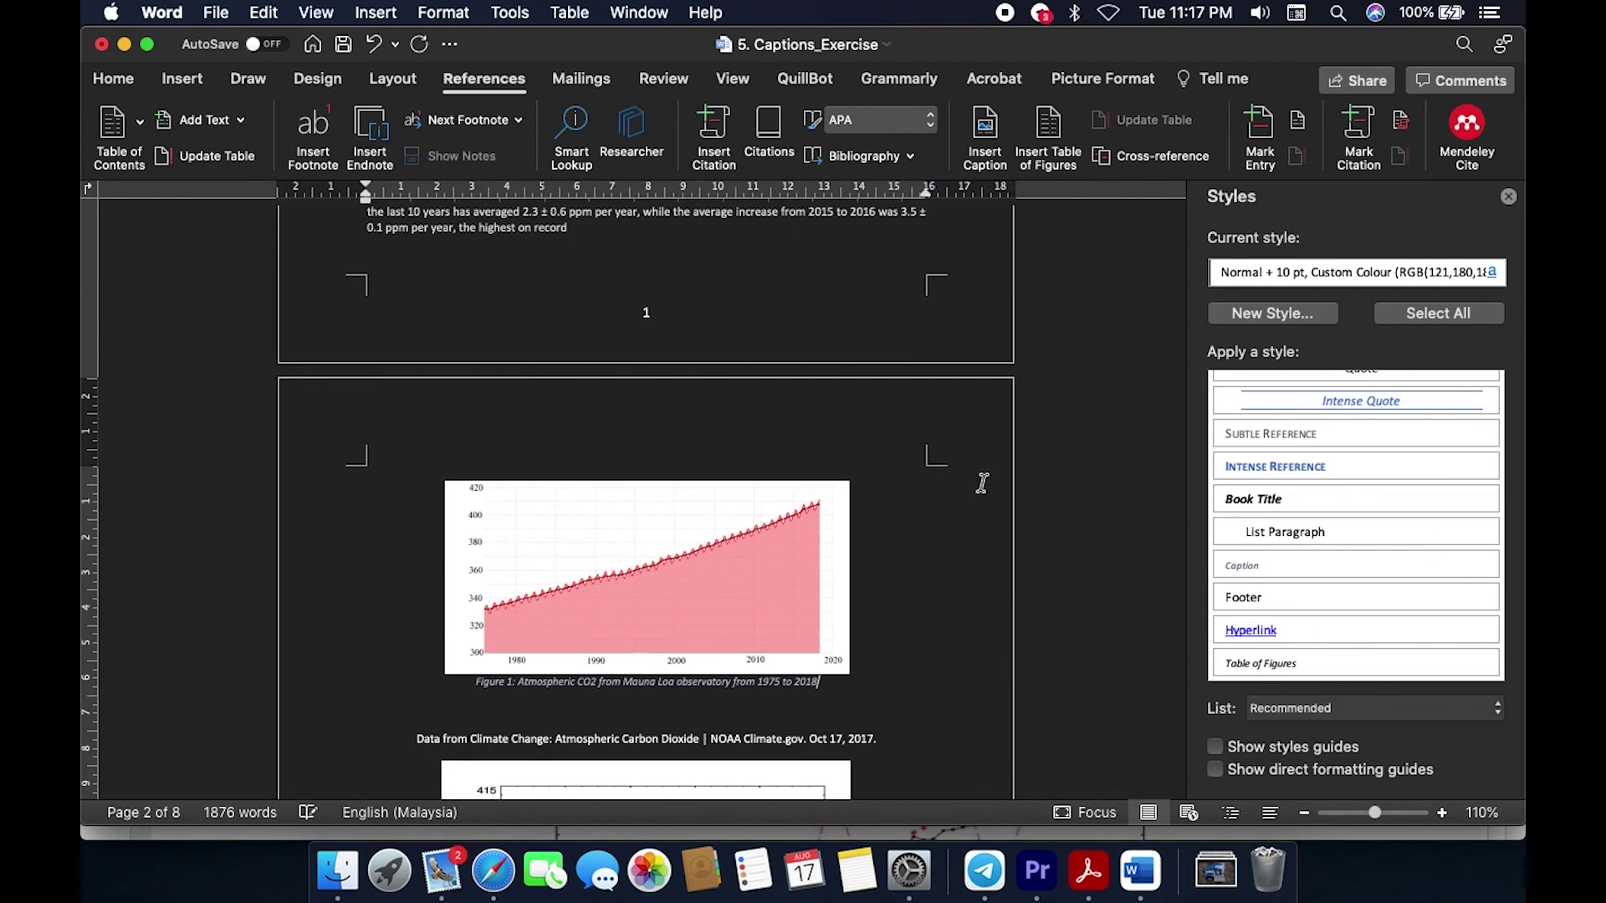
scroll(936, 644, "down", 5)
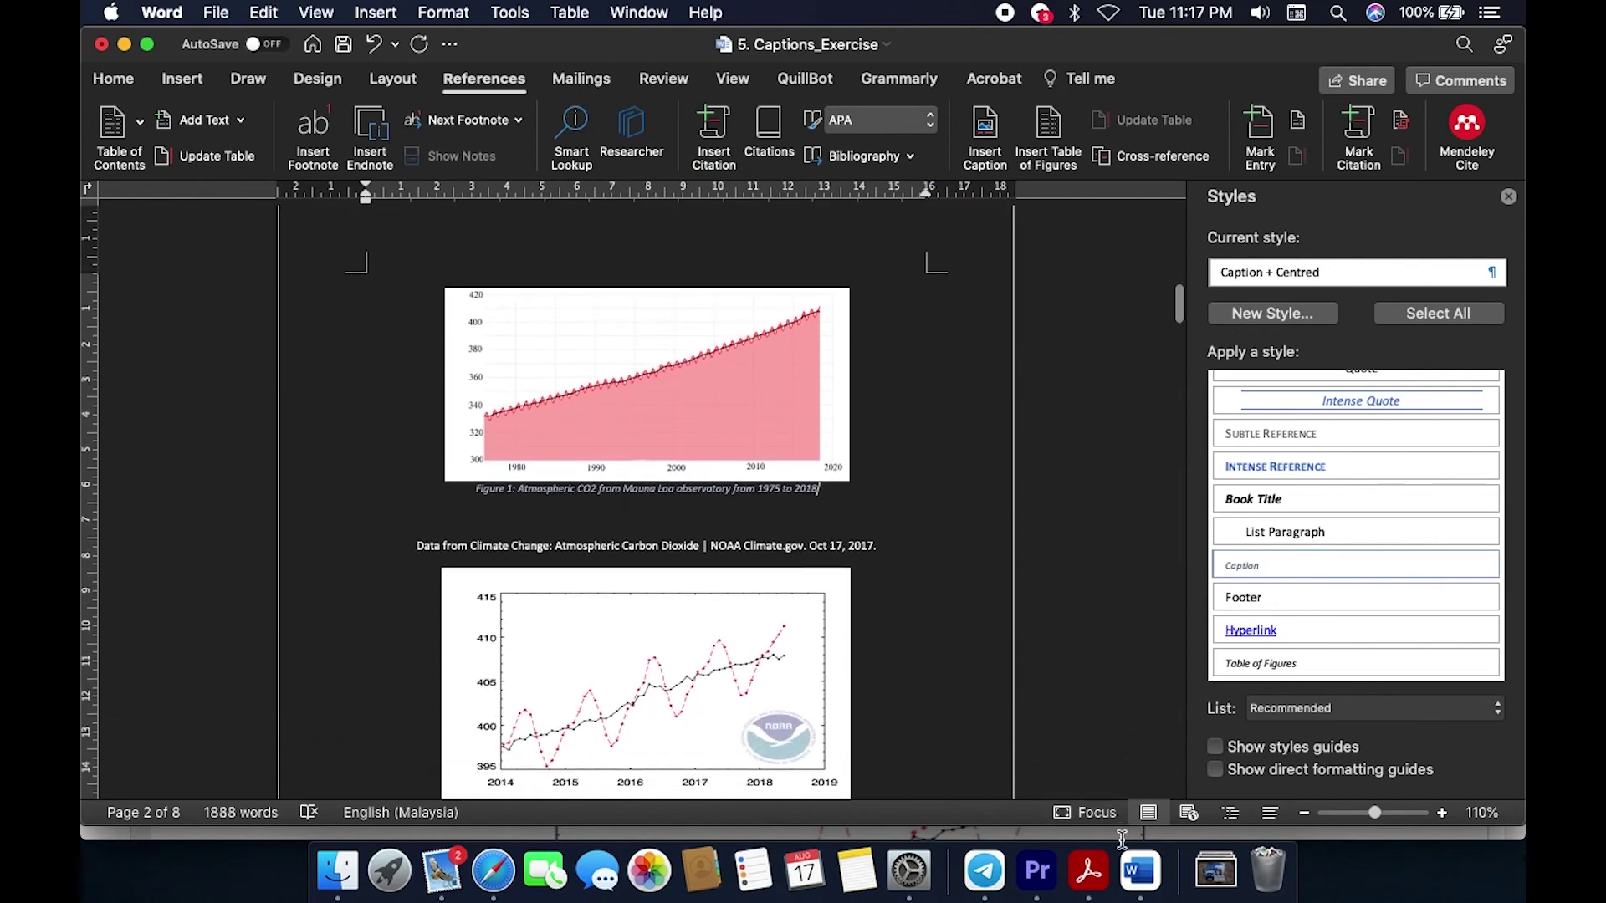
left_click(1091, 874)
Step: Select the Figure 2 caption wording through 'Mauna Loa' in the solution PDF
scroll(757, 585, "down", 6)
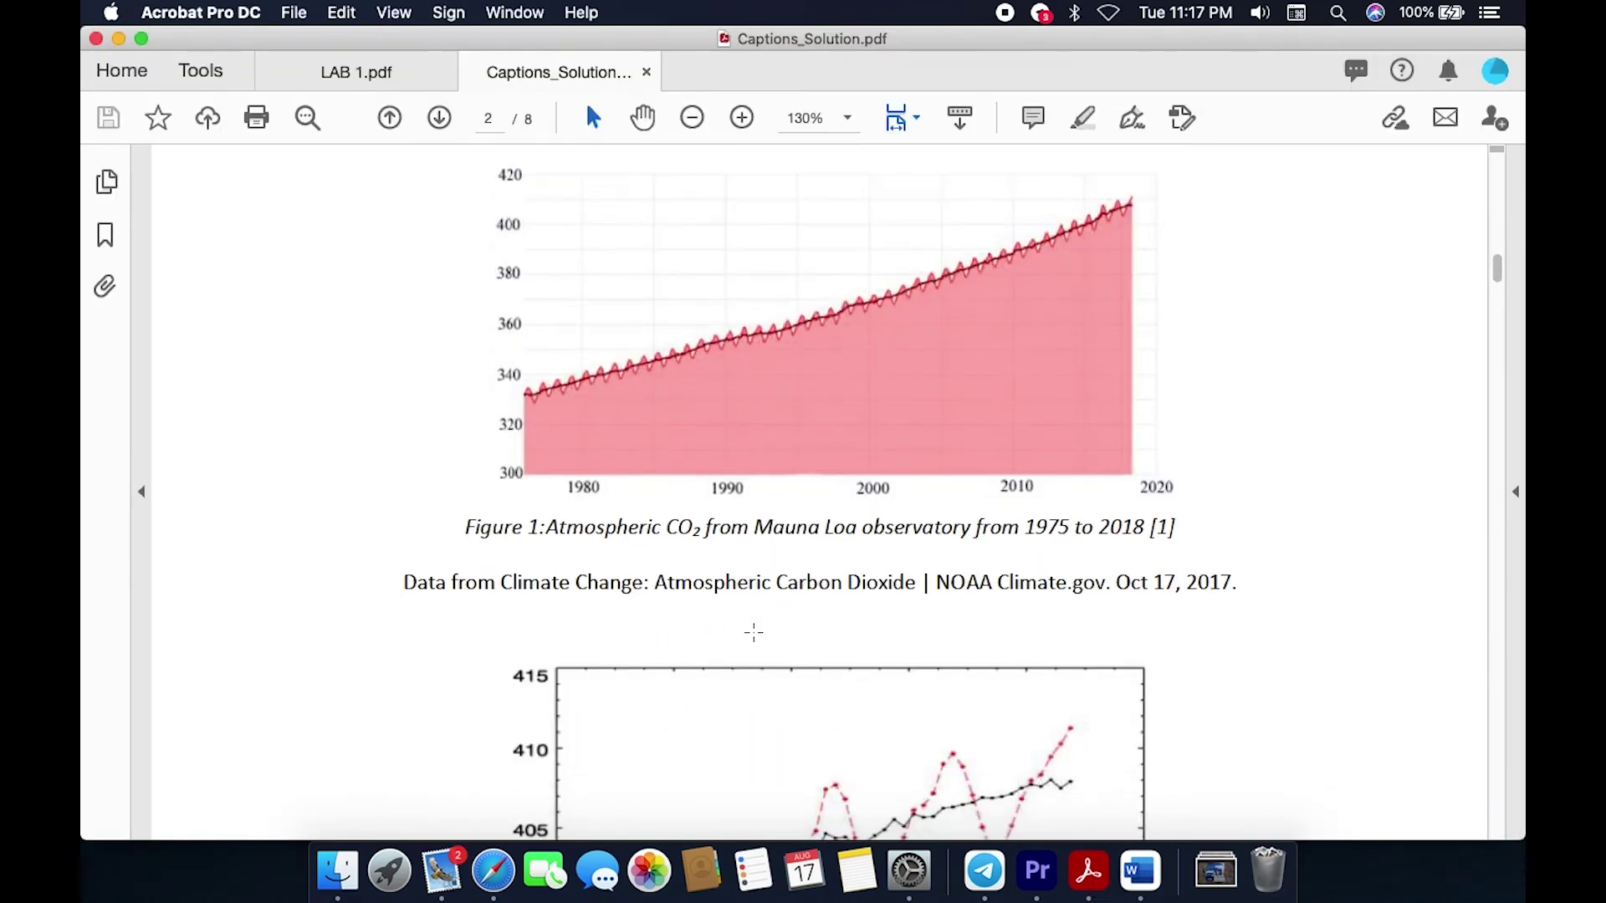
scroll(455, 698, "down", 3)
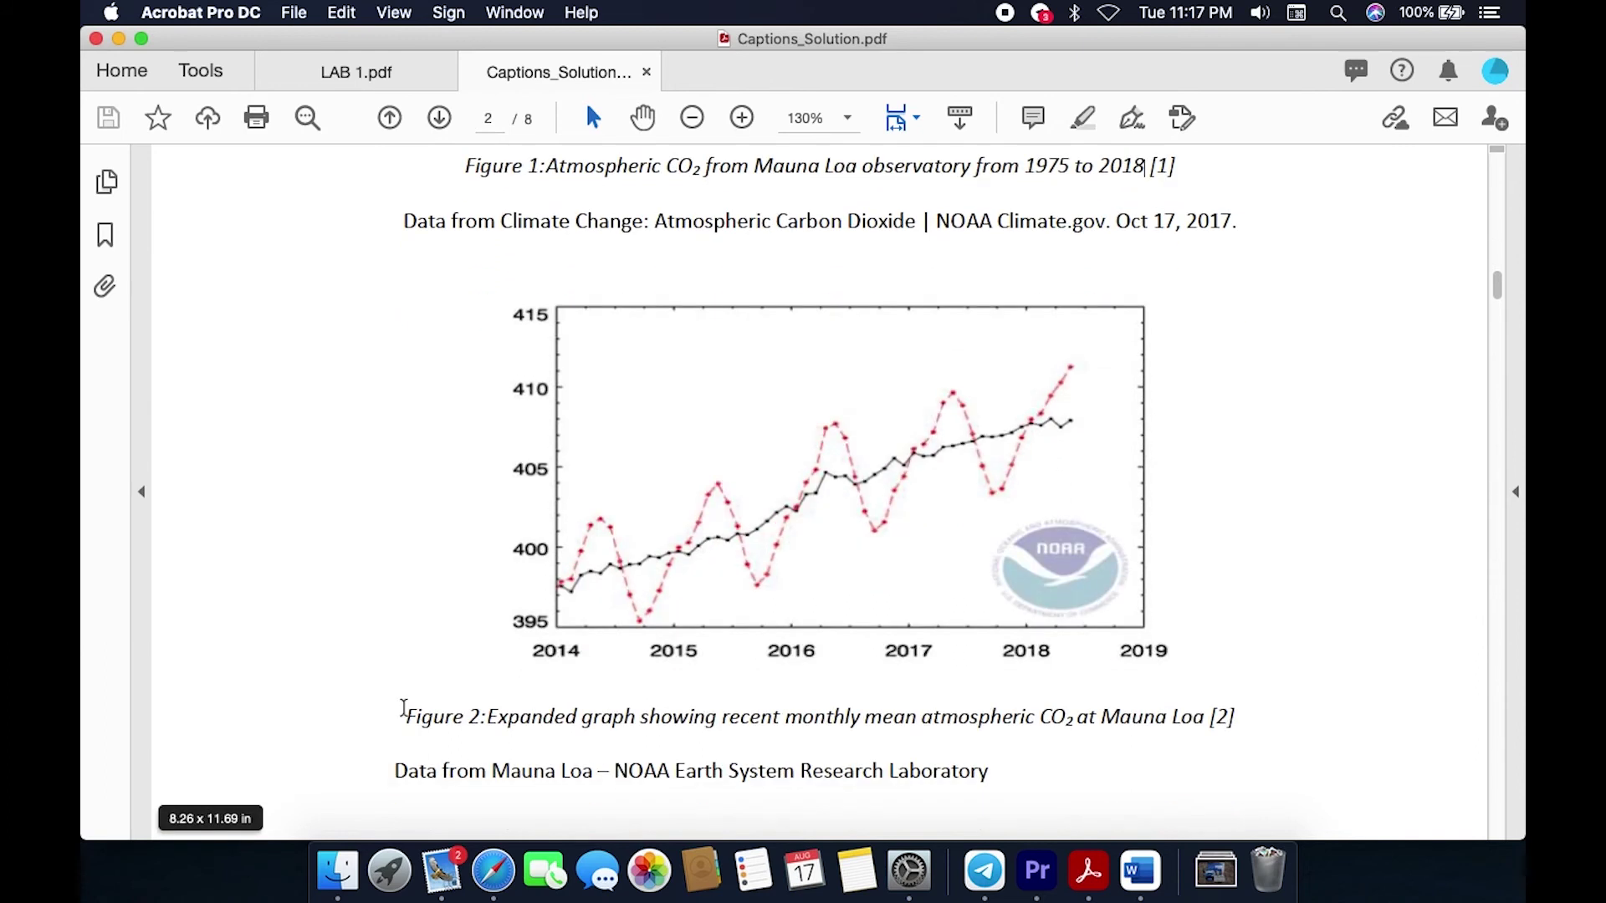
left_click_drag(407, 717, 613, 718)
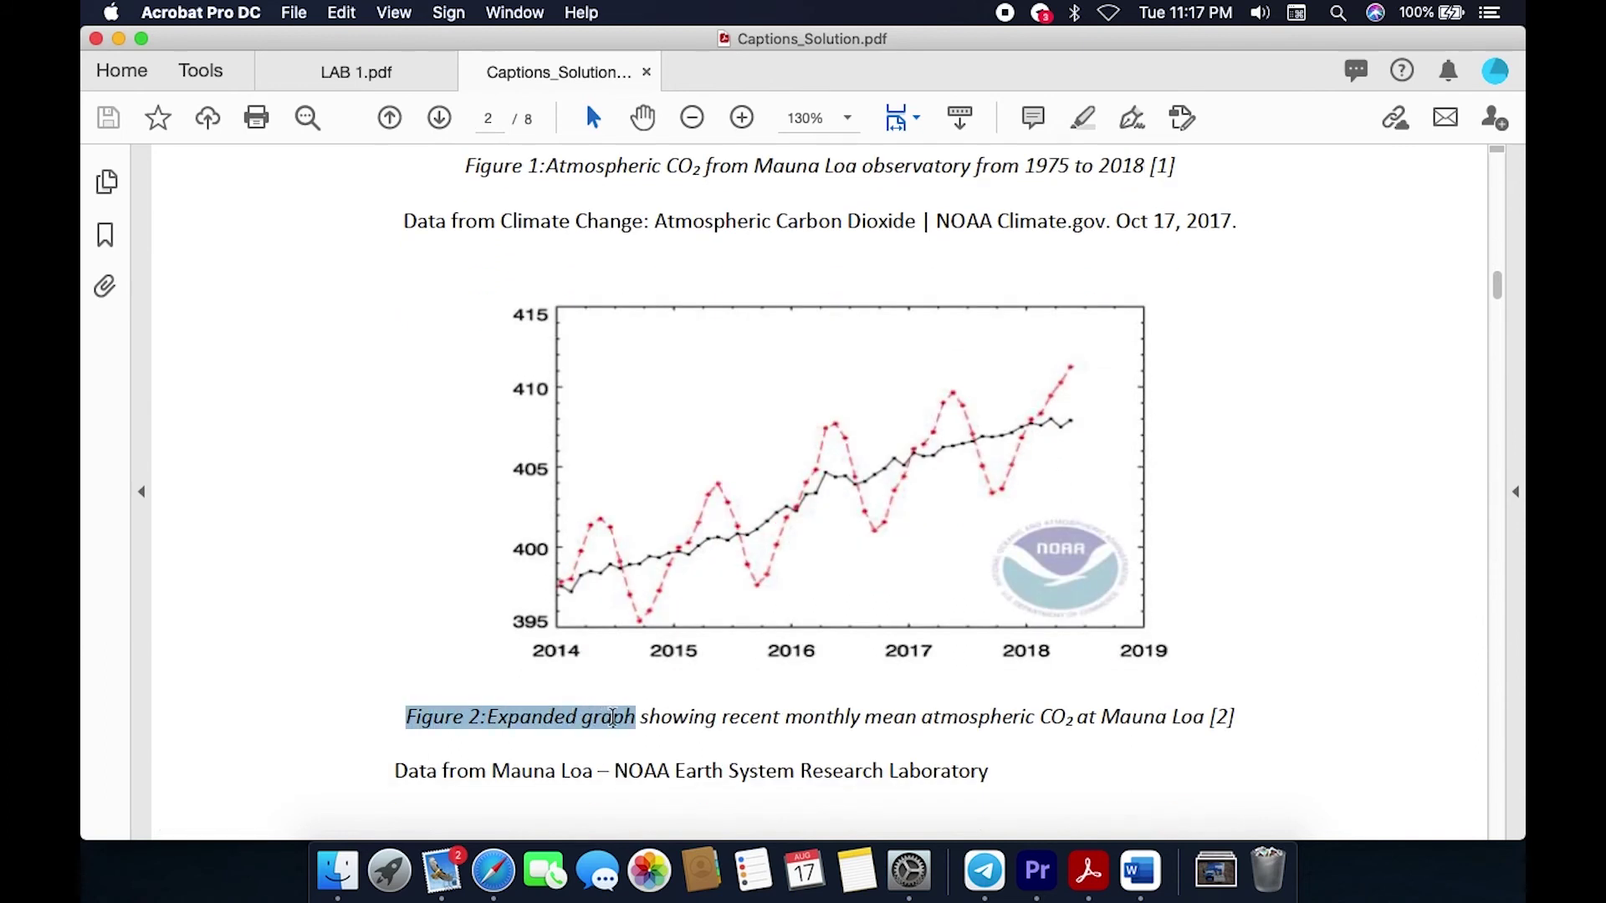
left_click(487, 711)
left_click_drag(488, 715, 1067, 725)
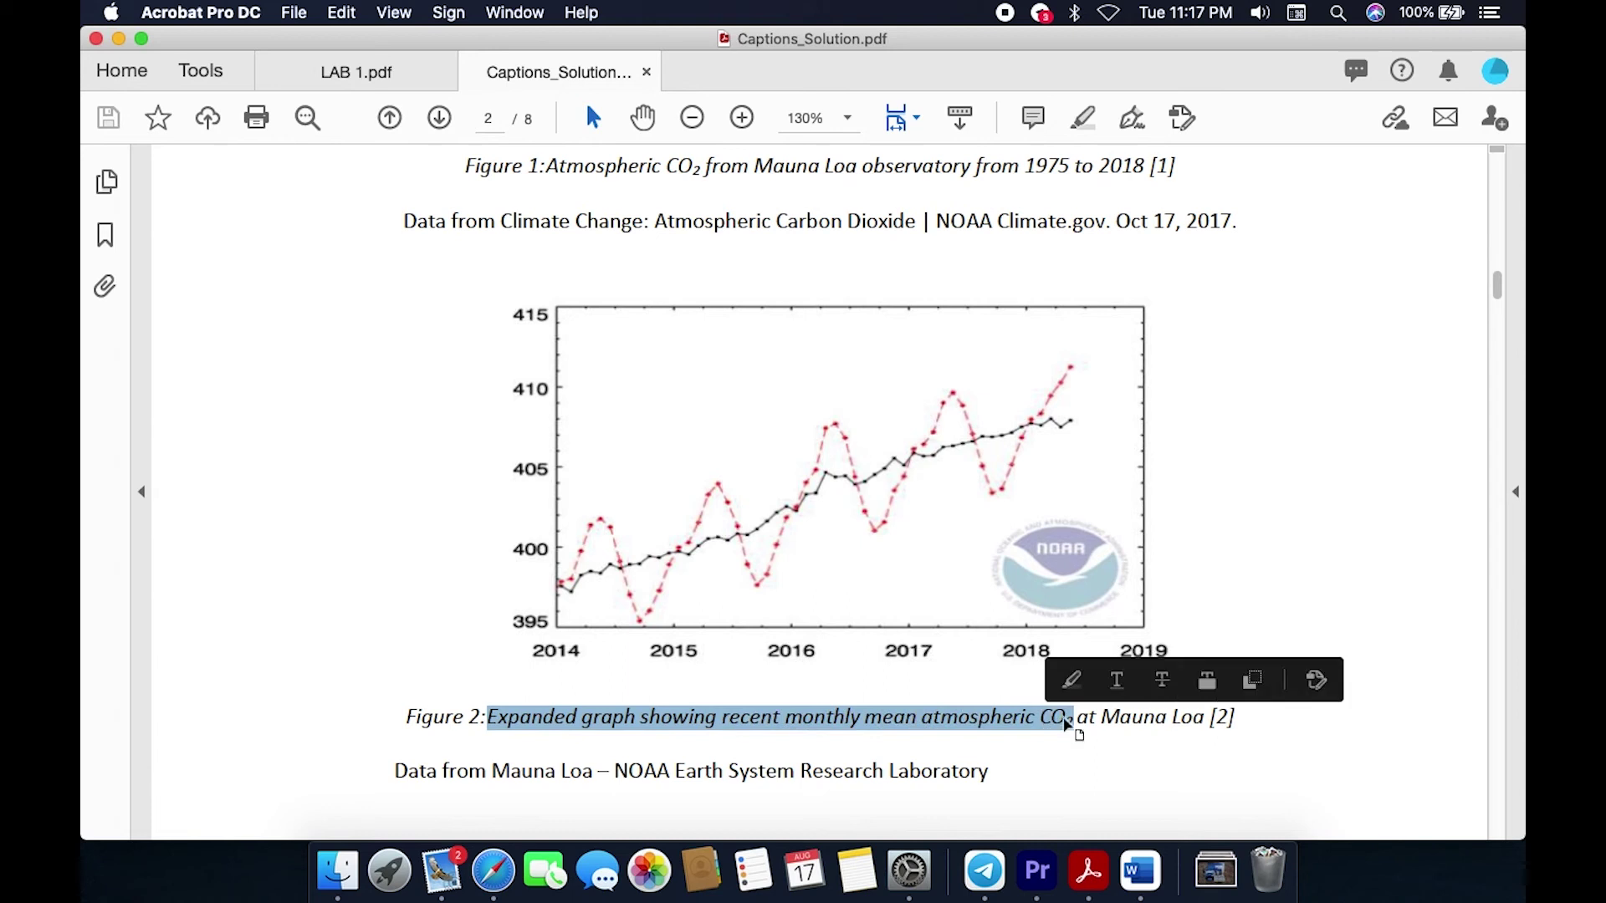
left_click(1203, 717, "shift")
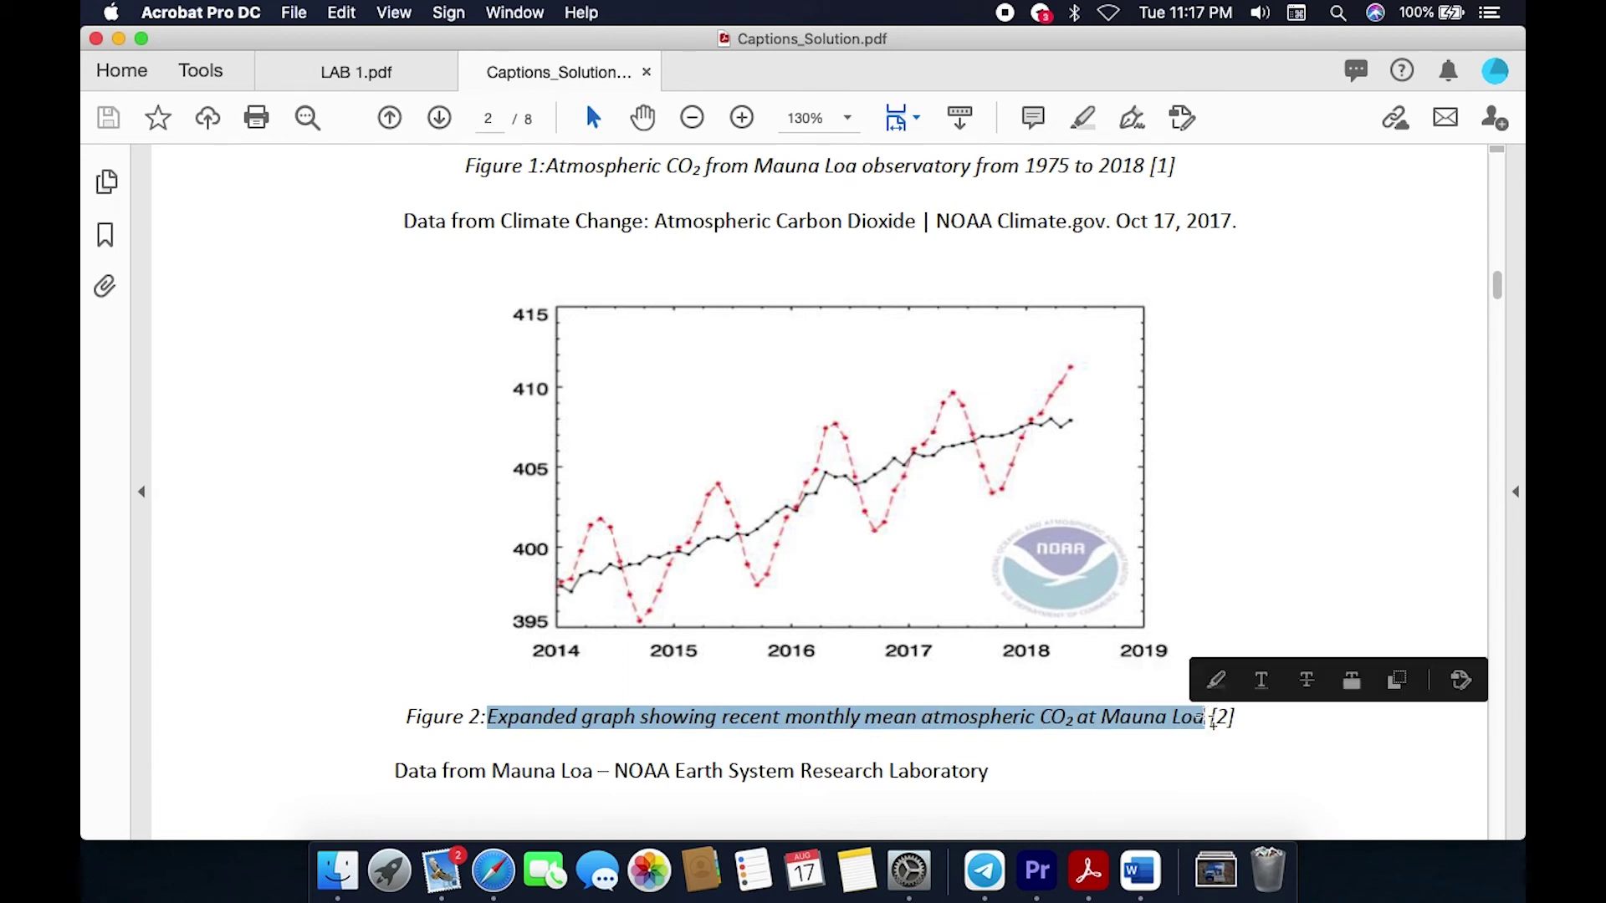
left_click(1147, 885)
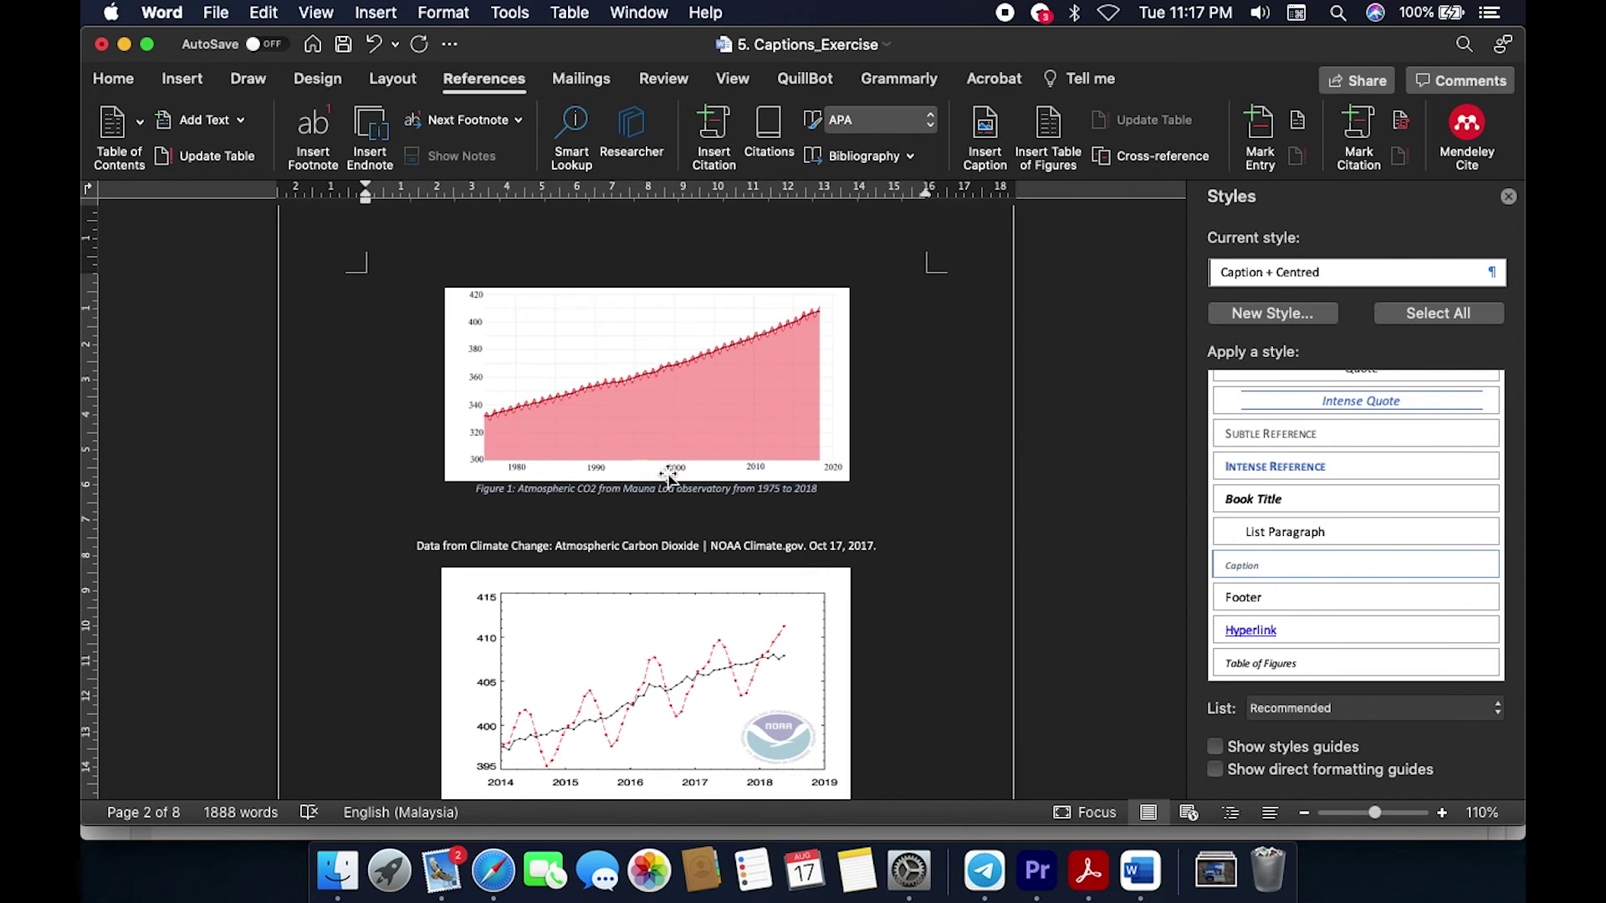
Step: Caption the second graph 'Figure 2: Expanded graph showing recent monthly mean atmospheric CO2 at Mauna Loa'
scroll(667, 475, "down", 3)
left_click(622, 539)
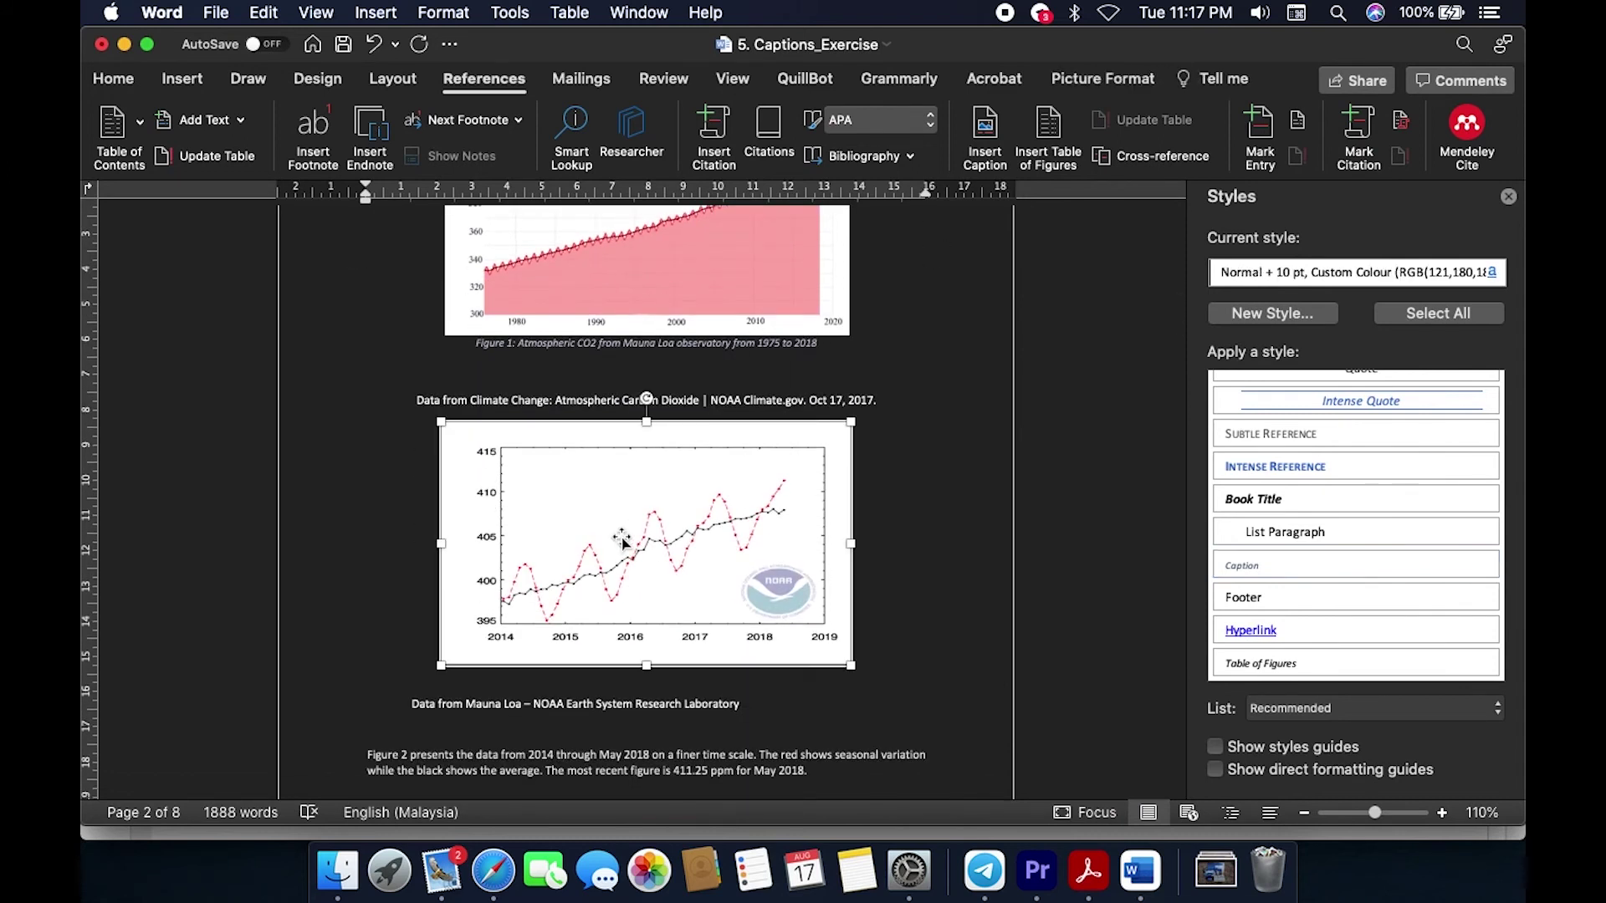
left_click(987, 134)
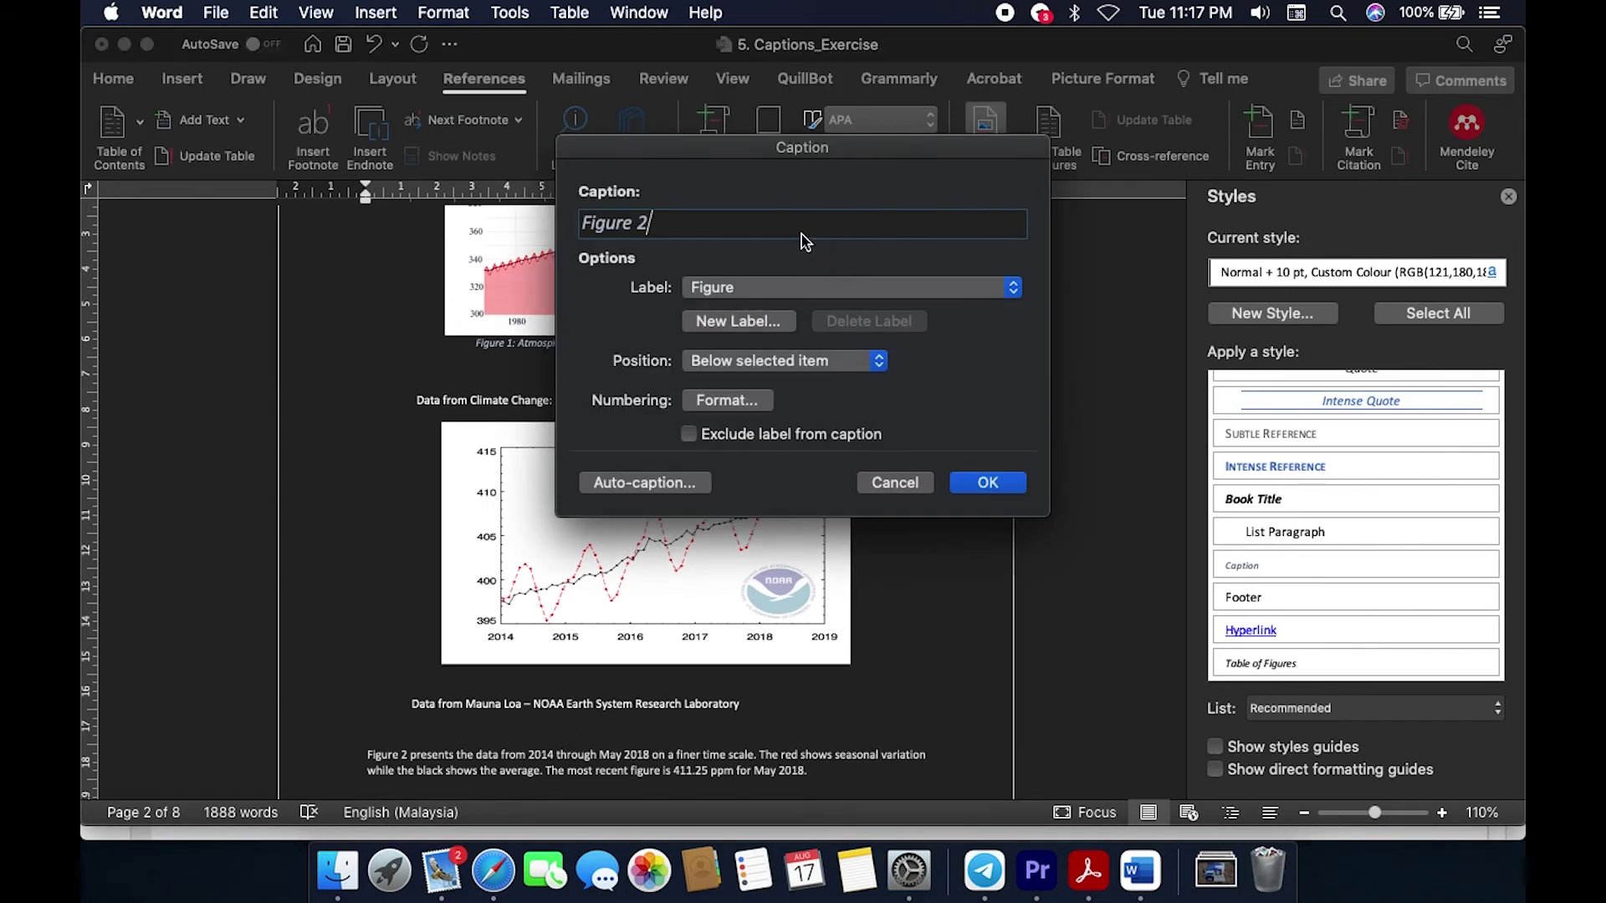
type(":")
key("super+v")
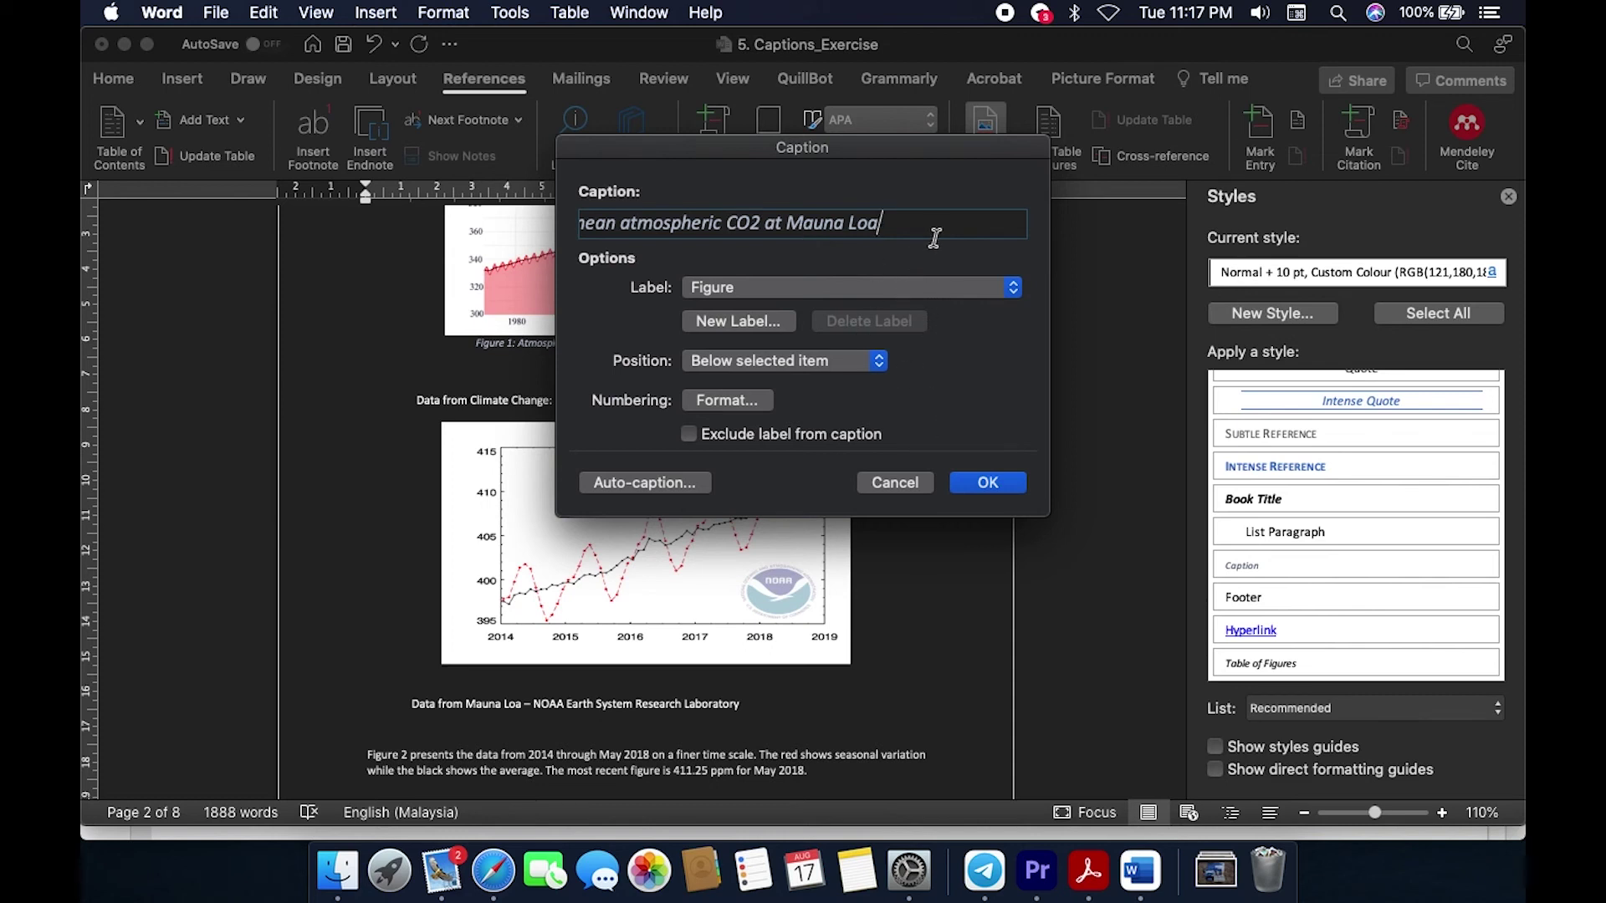
left_click(981, 484)
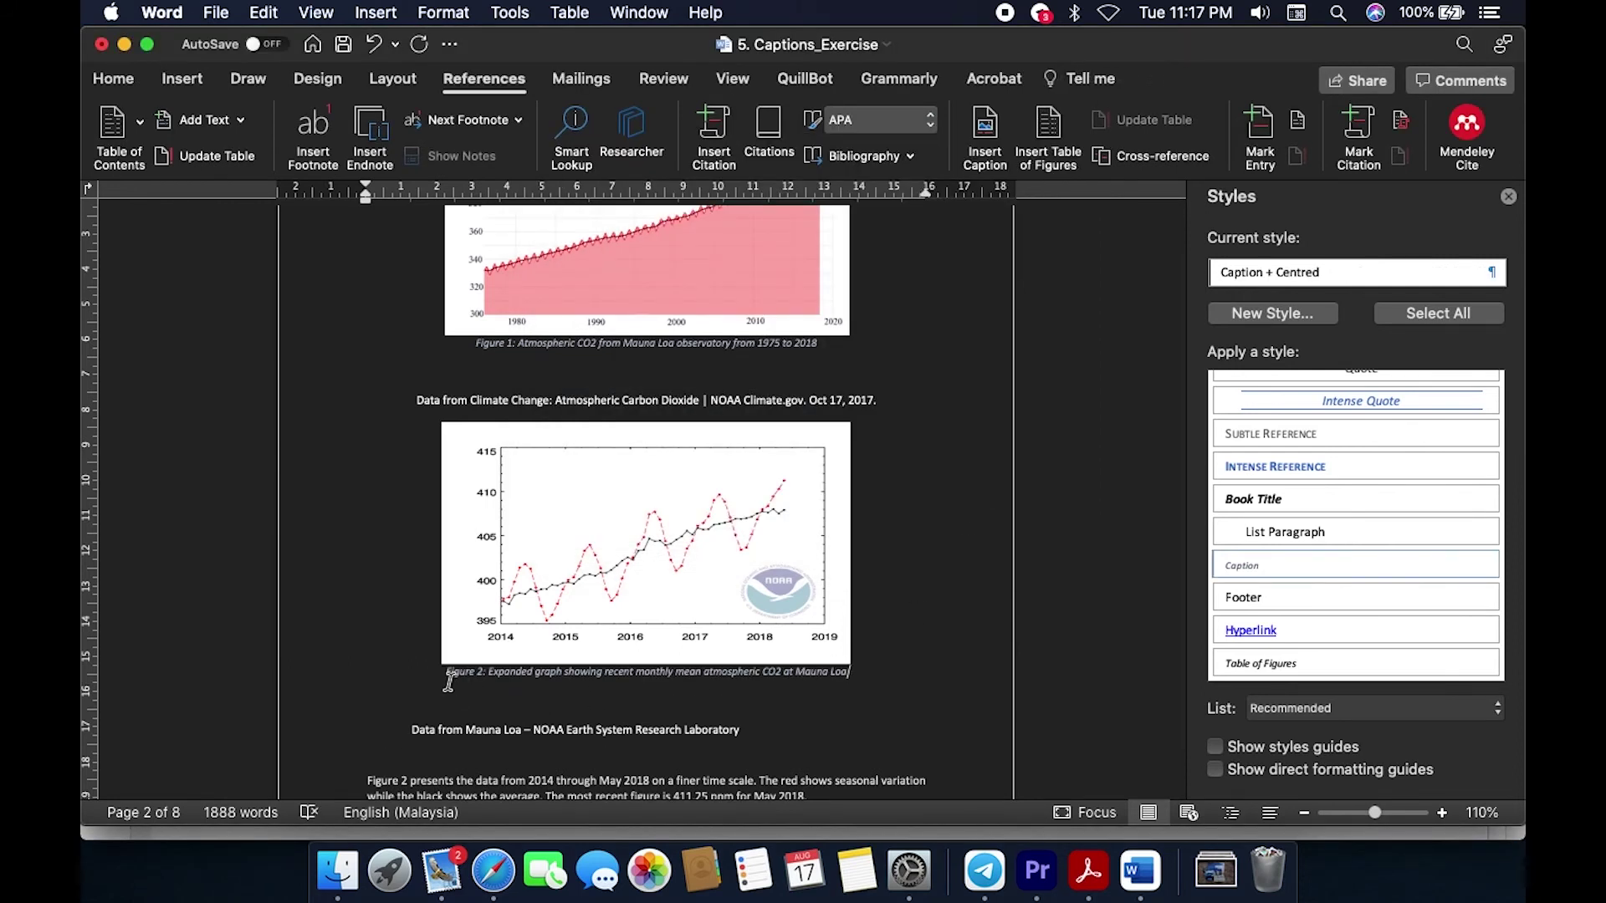
Step: Clear the selection, place the cursor below Figure 1's caption, and return to the solution PDF
left_click_drag(473, 671, 667, 661)
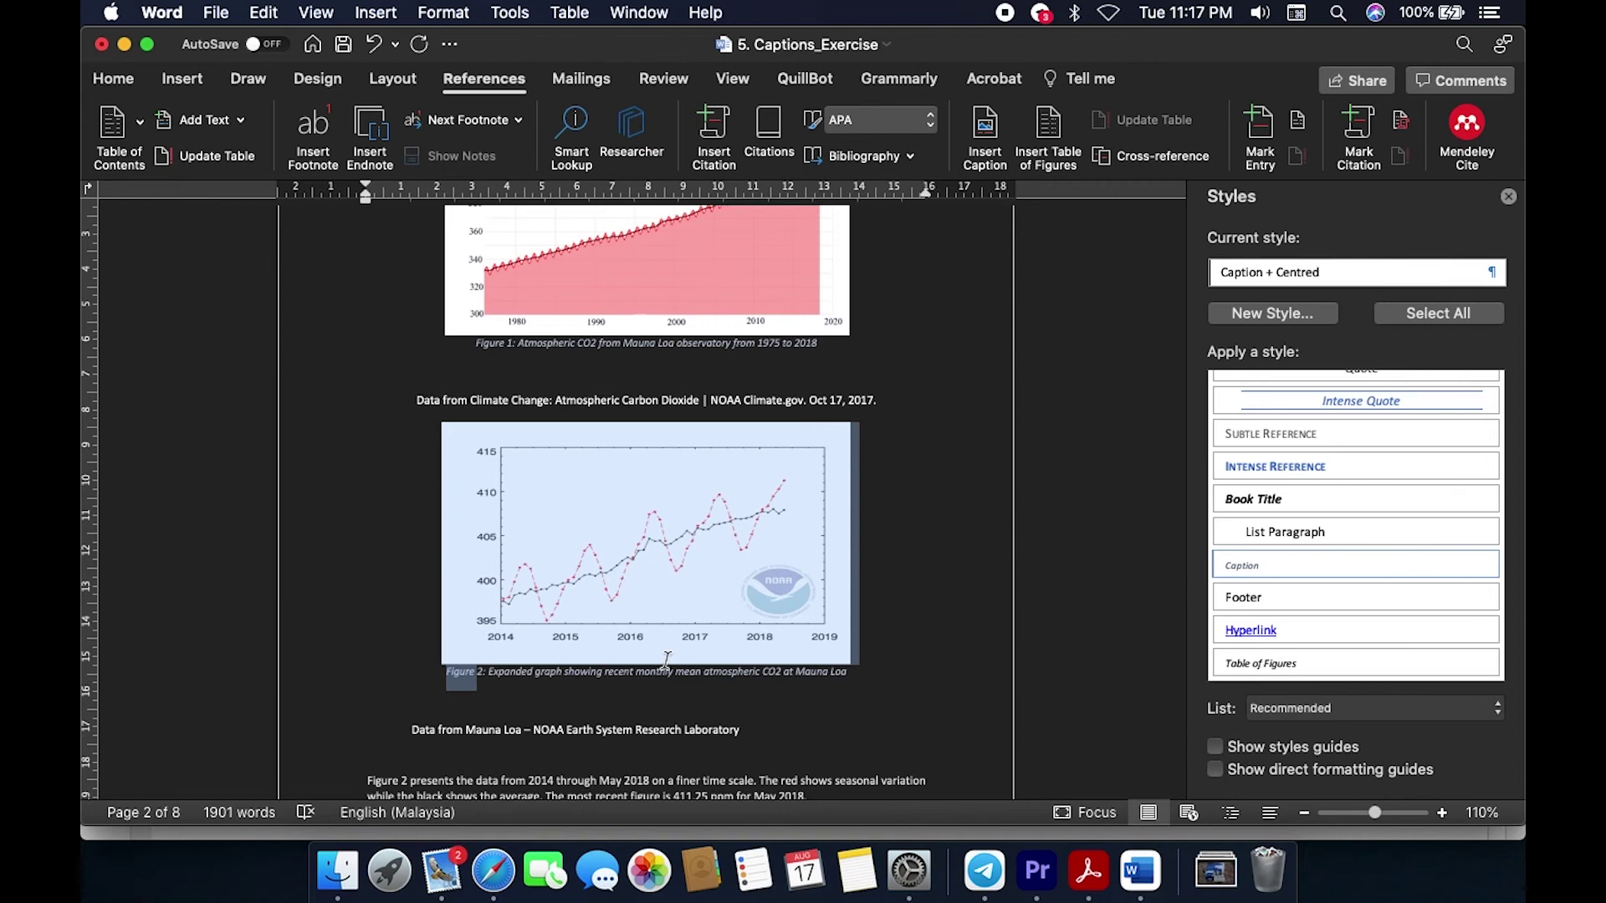
left_click(474, 350)
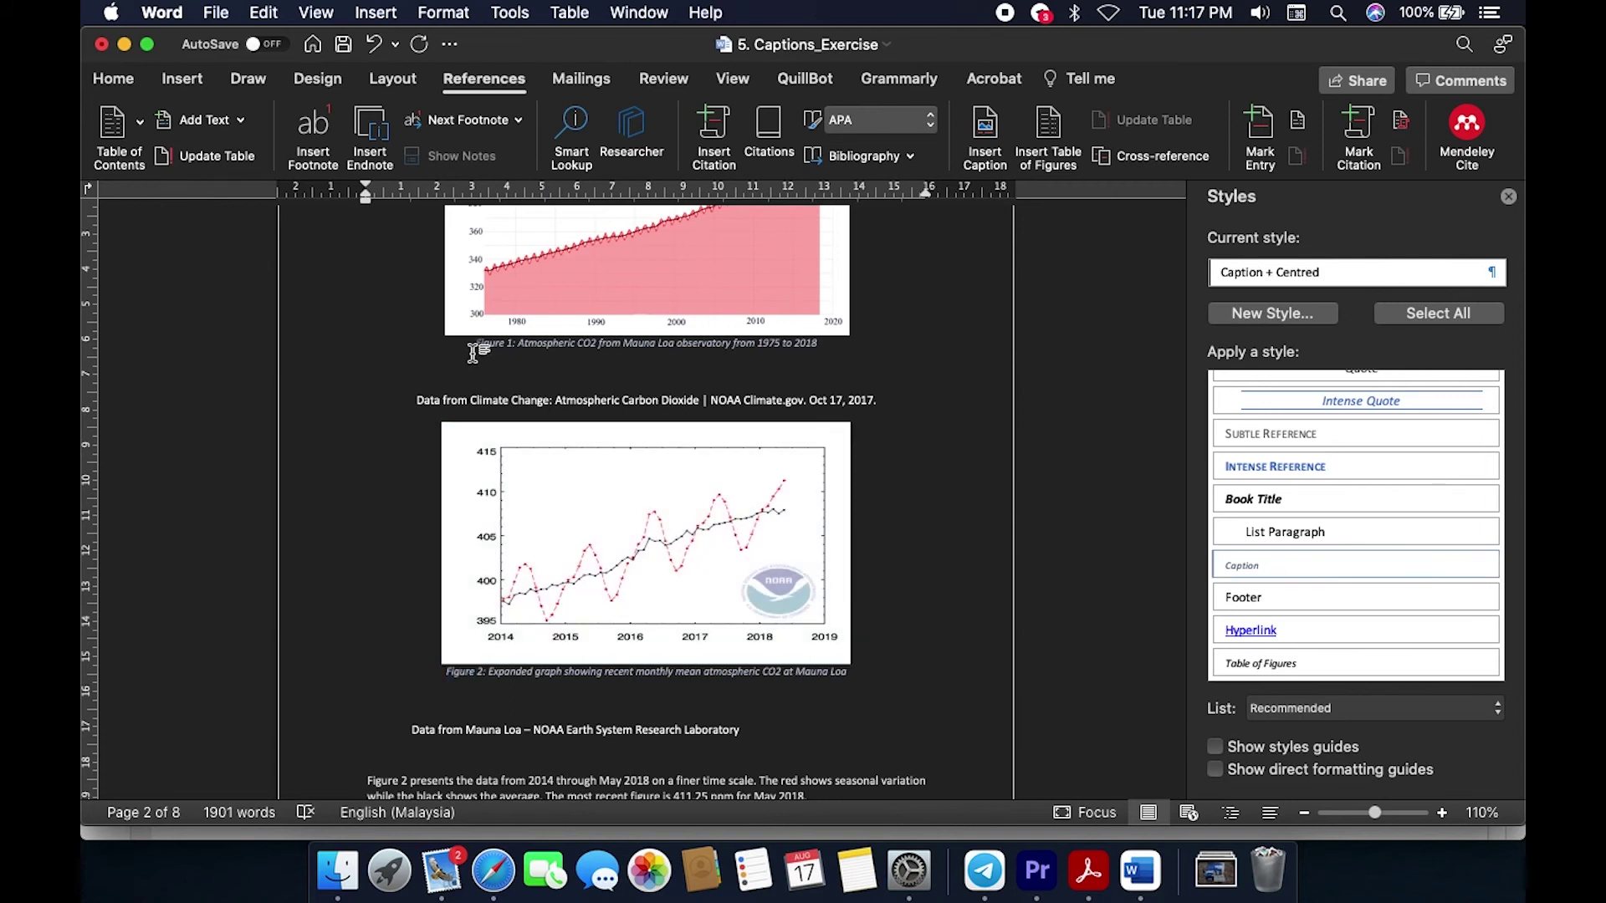
left_click(962, 383)
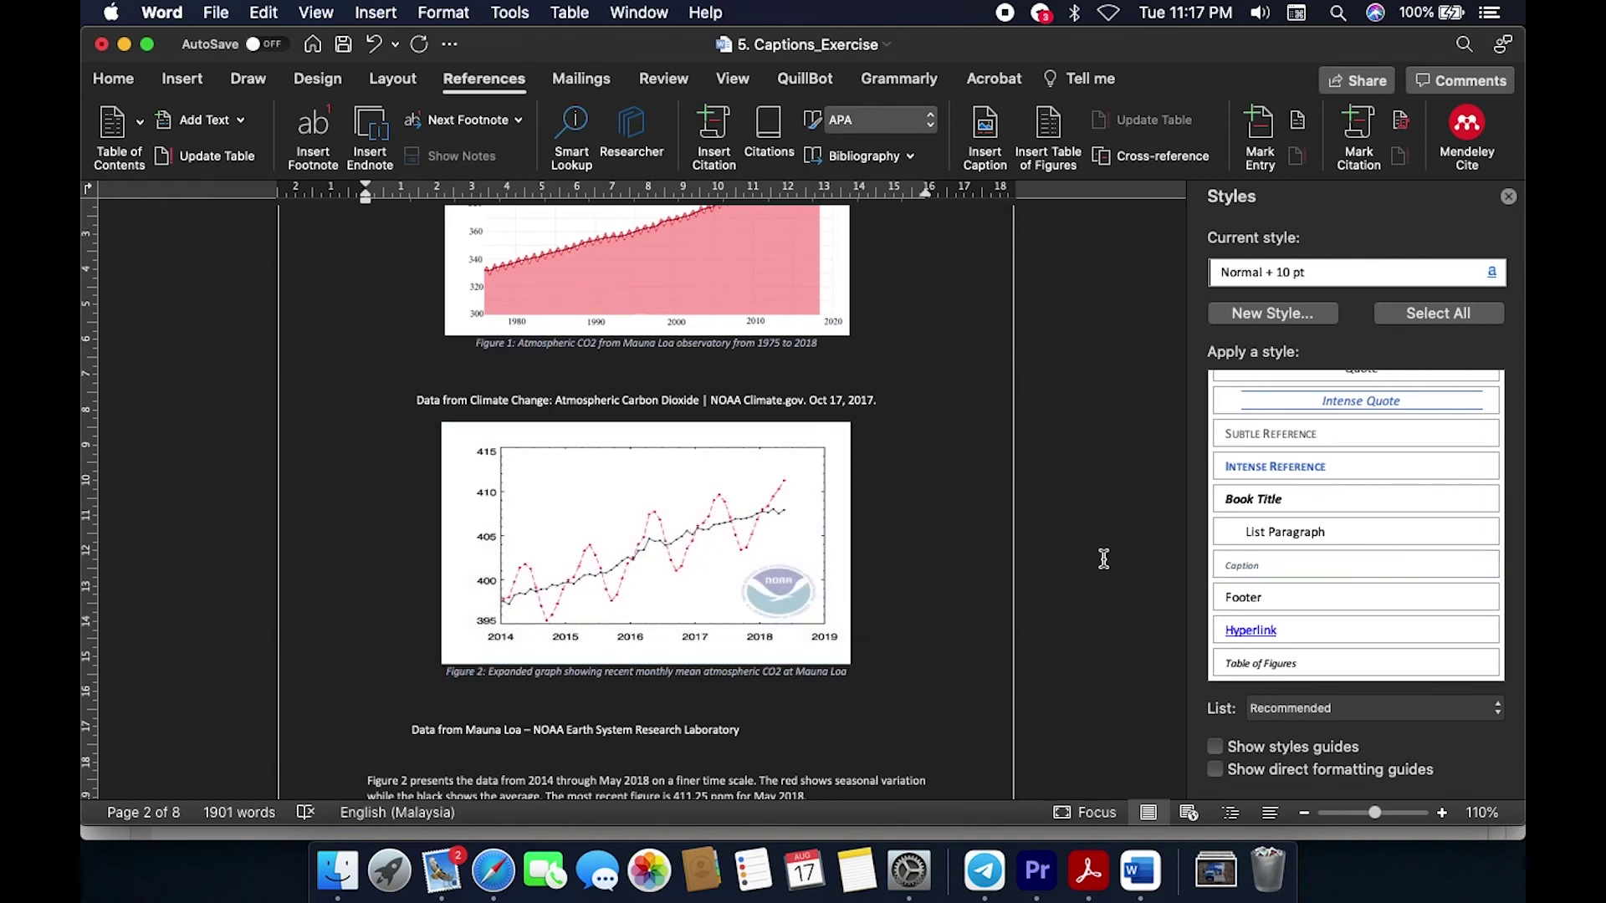
scroll(1104, 558, "up", 2)
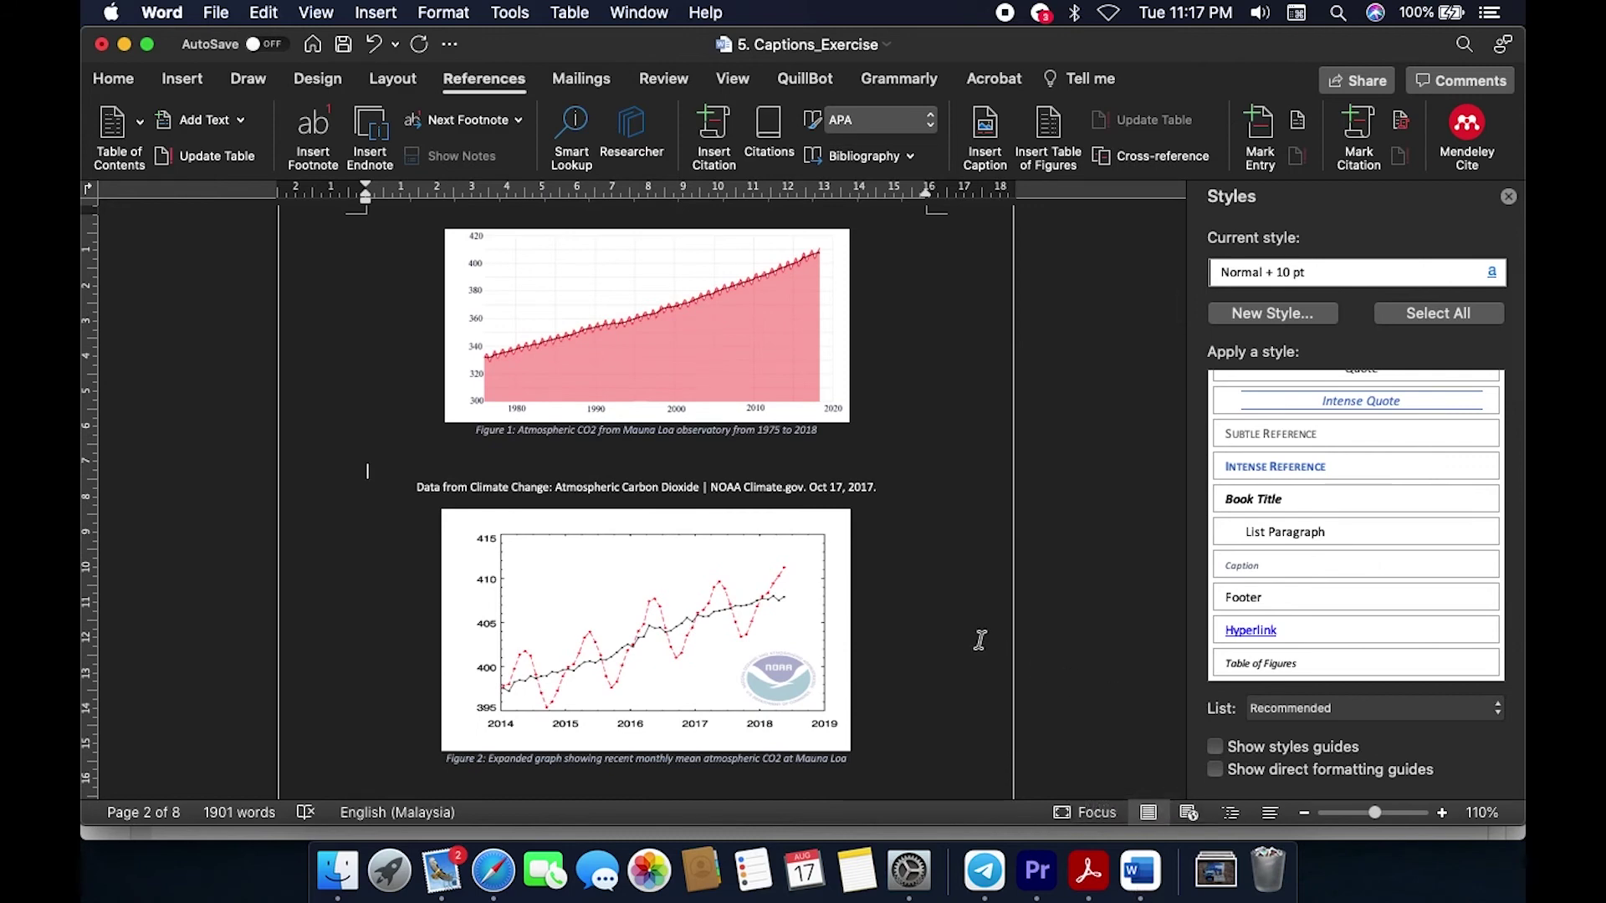
scroll(980, 640, "down", 1)
left_click(1089, 870)
scroll(836, 456, "up", 15)
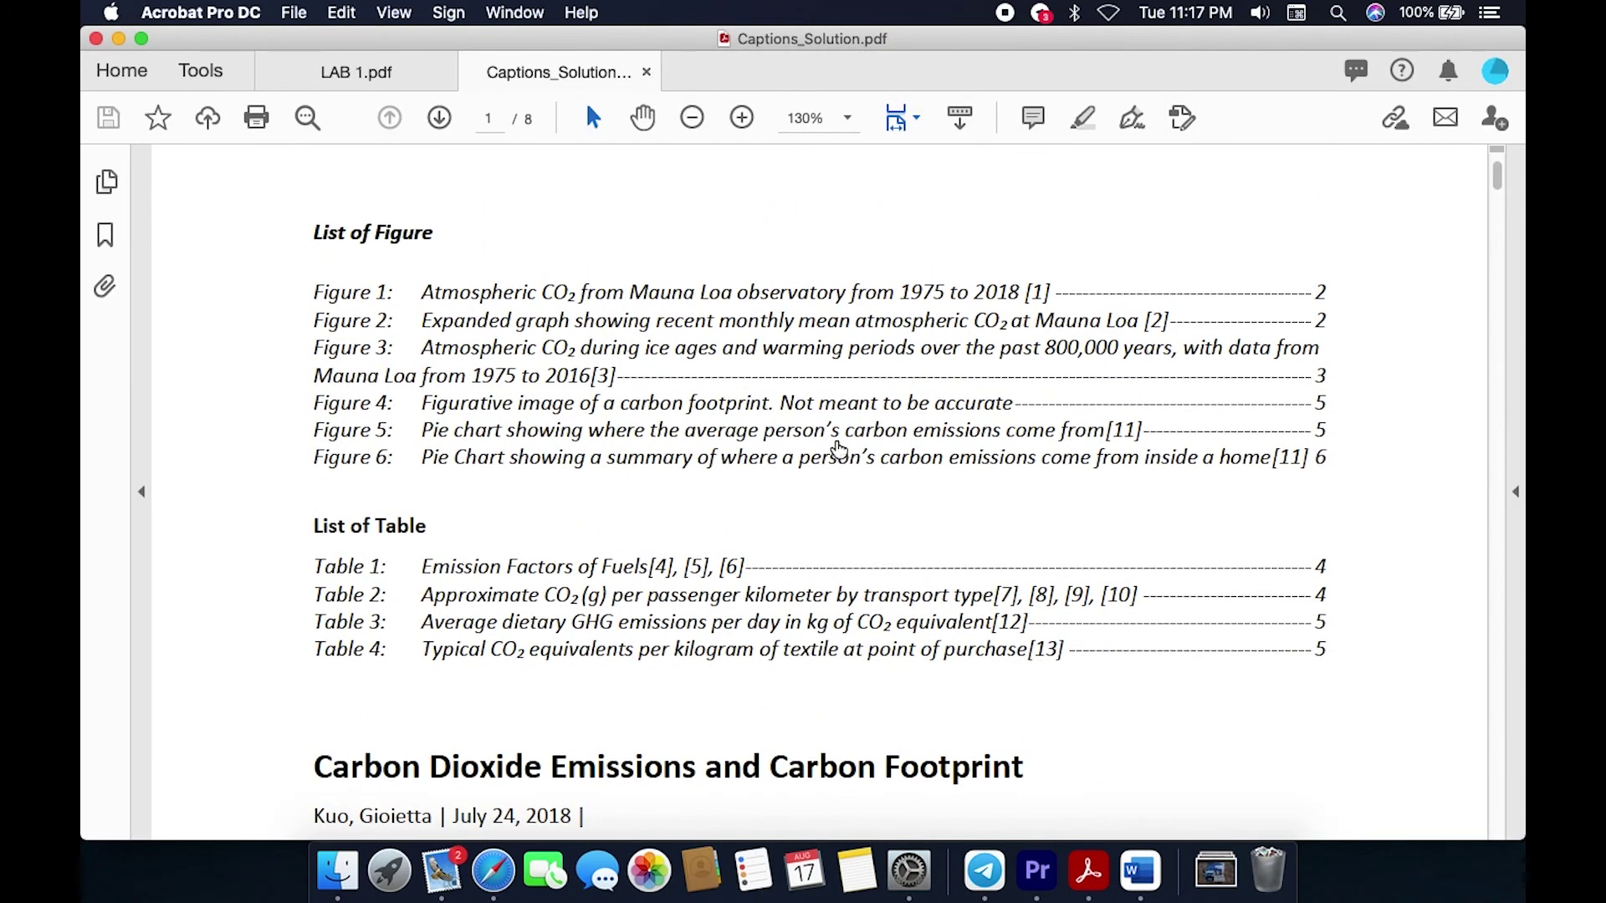
Step: Jump to Table 1 via the List of Tables and select 'Emission Factors of Fuels'
scroll(412, 483, "down", 3)
scroll(402, 406, "down", 20)
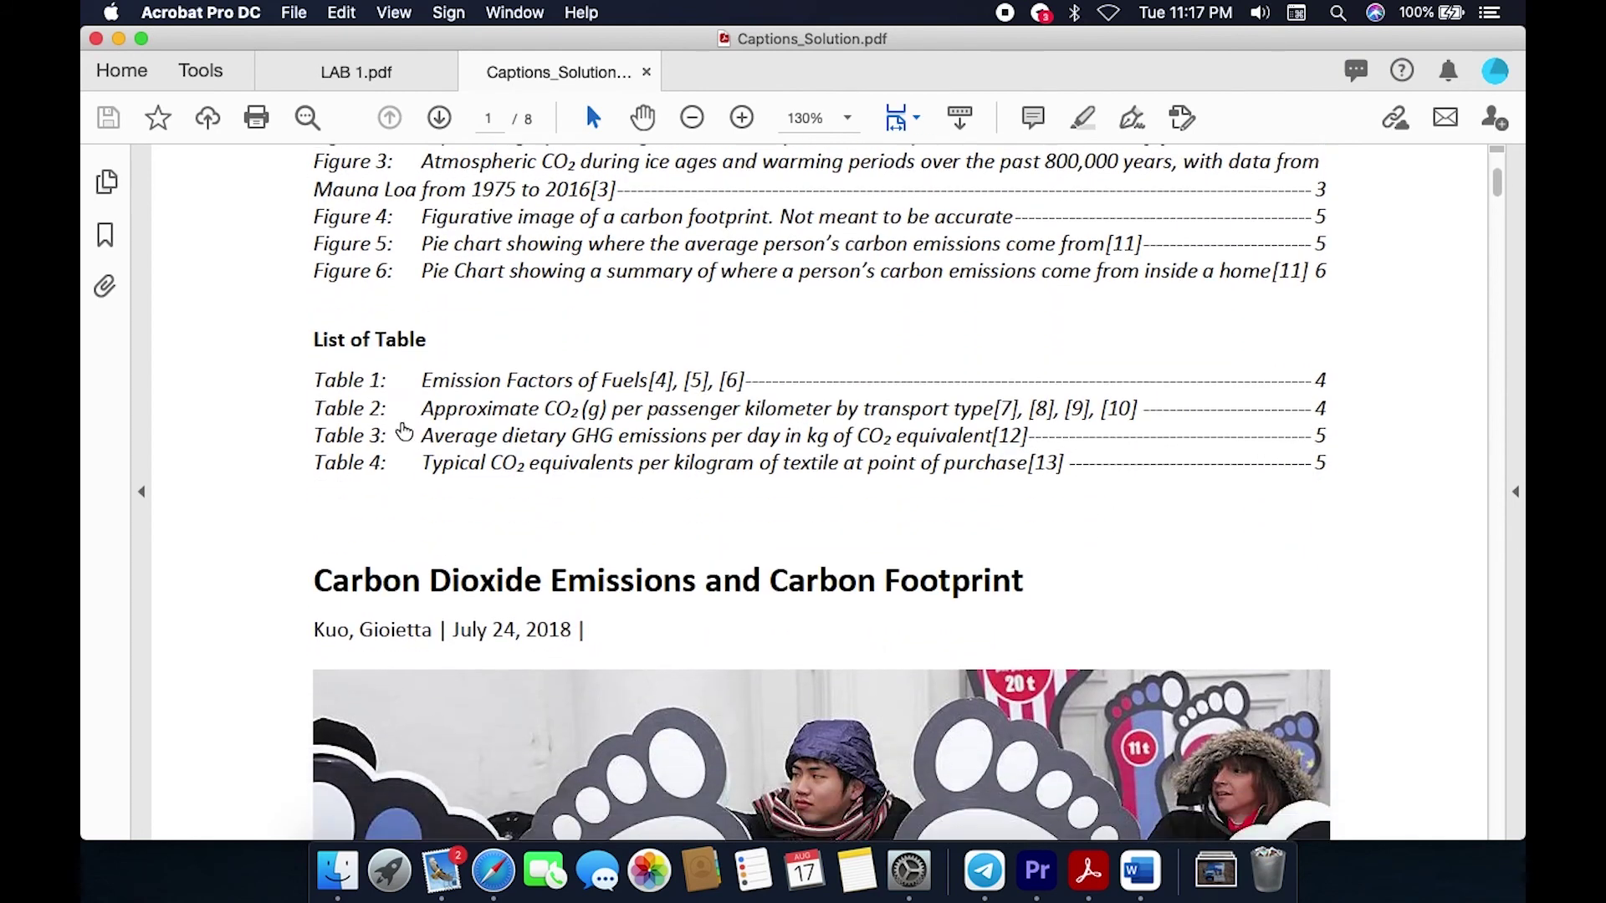
scroll(400, 430, "up", 20)
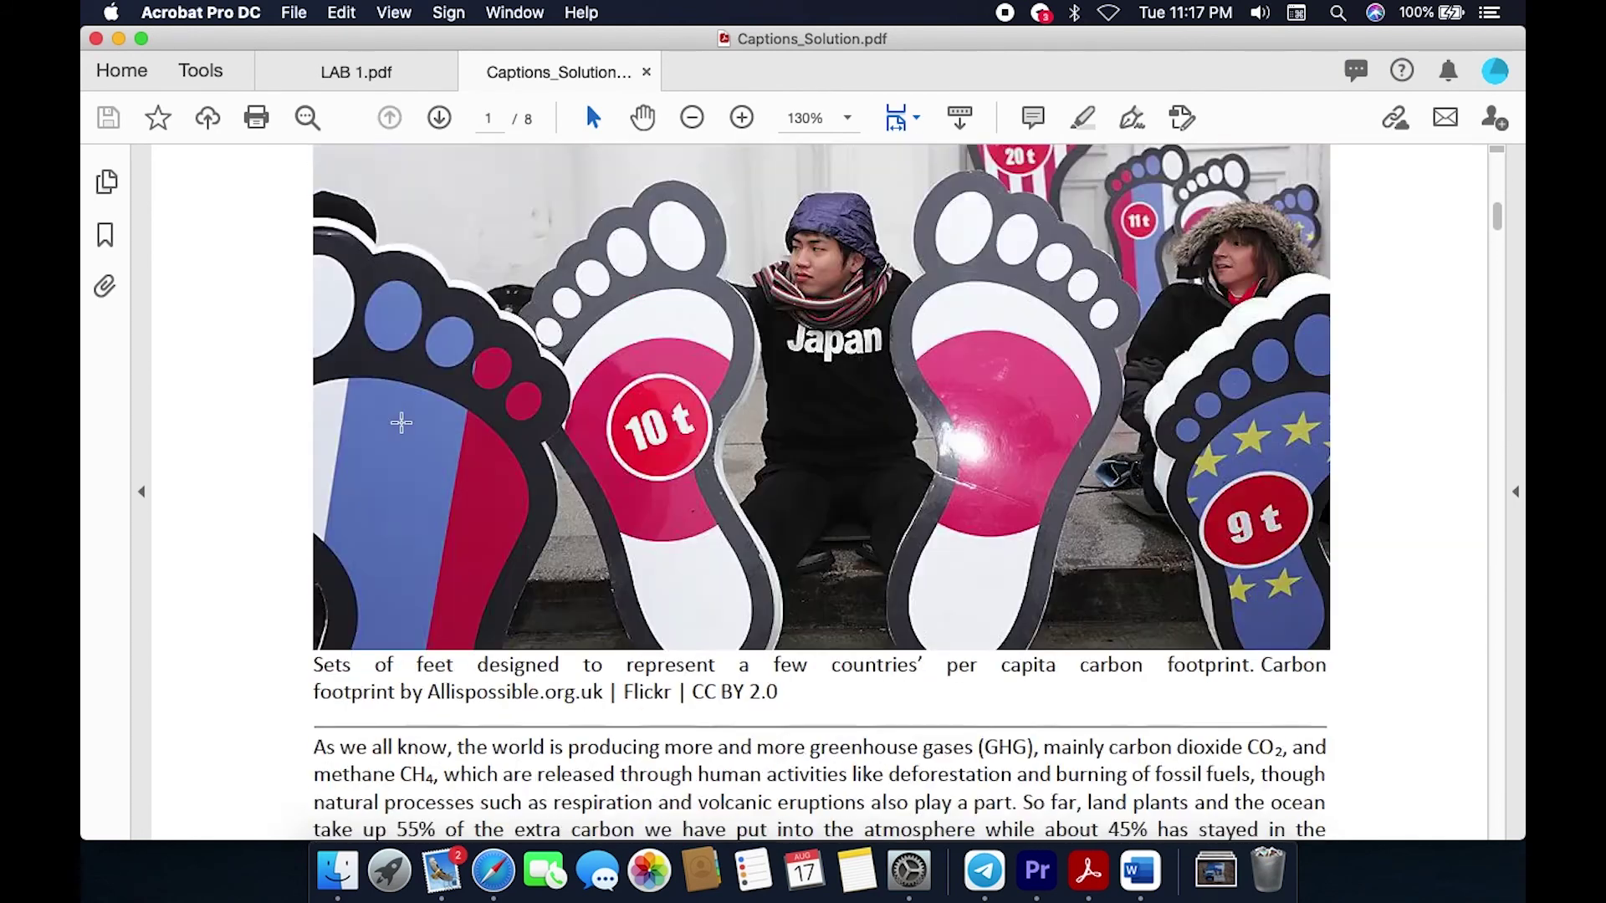
left_click(511, 372)
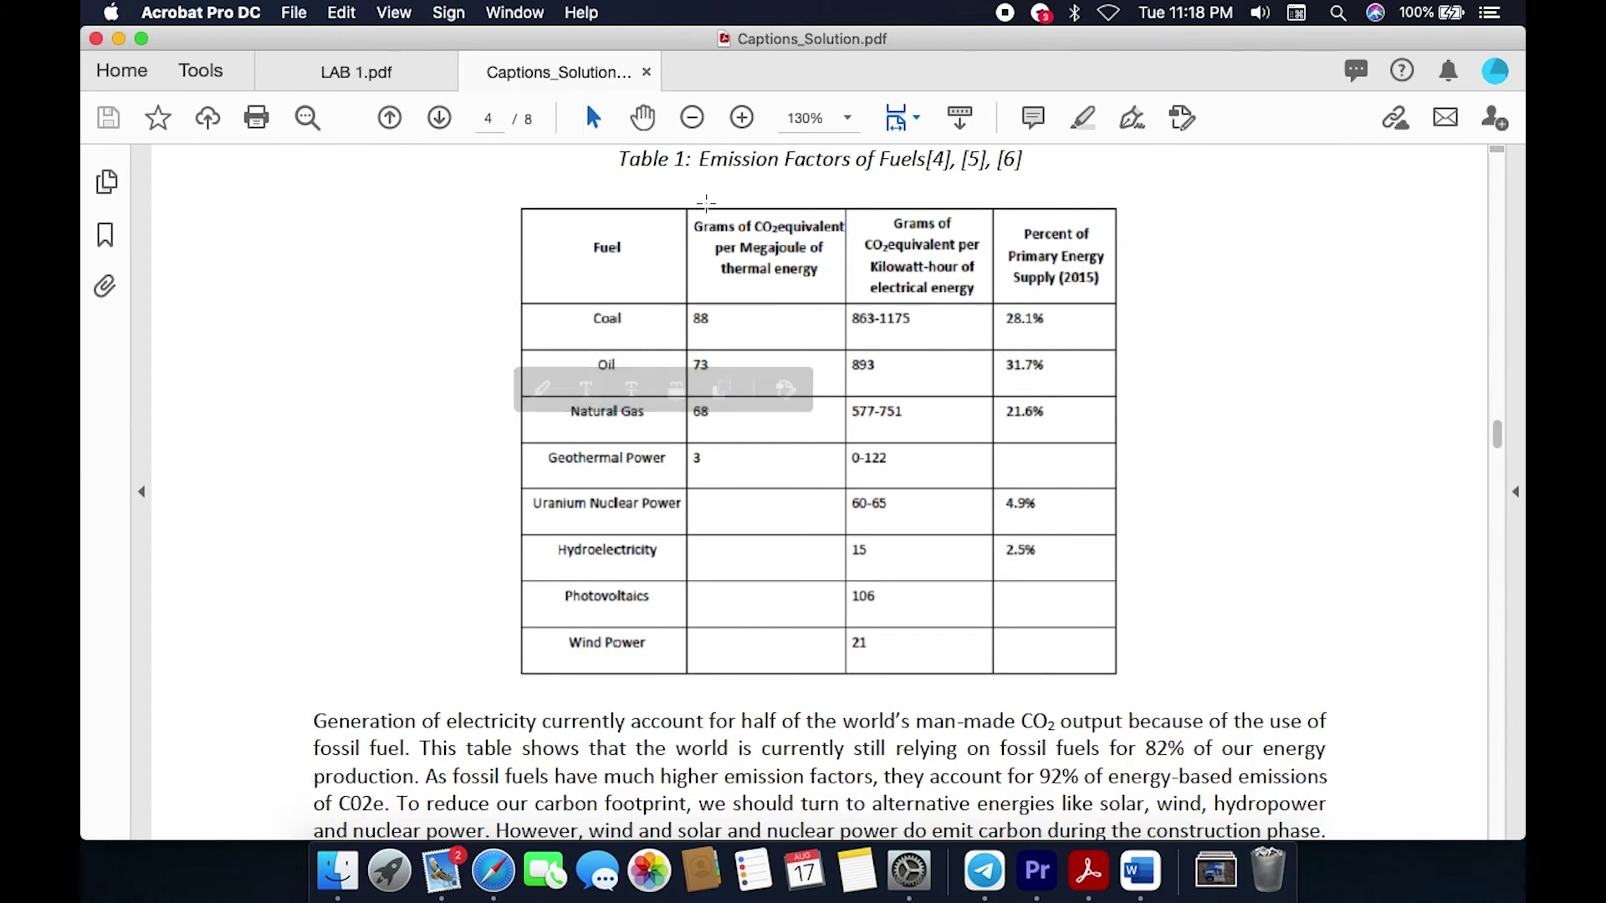
left_click_drag(700, 159, 920, 159)
key("super+c")
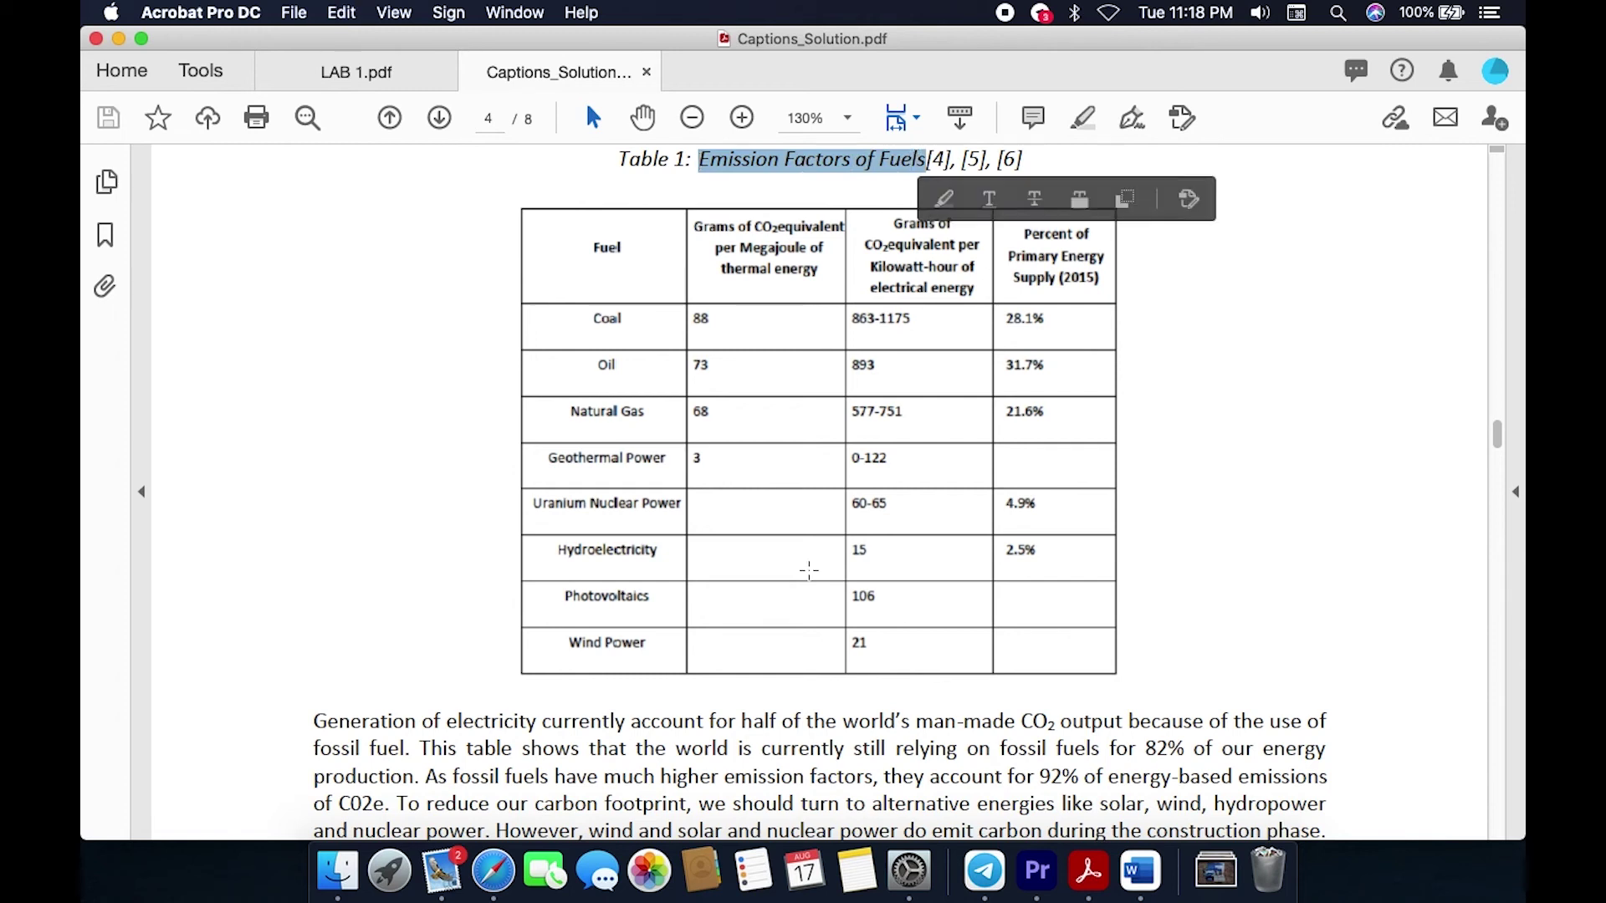
left_click(1140, 871)
scroll(978, 619, "down", 3)
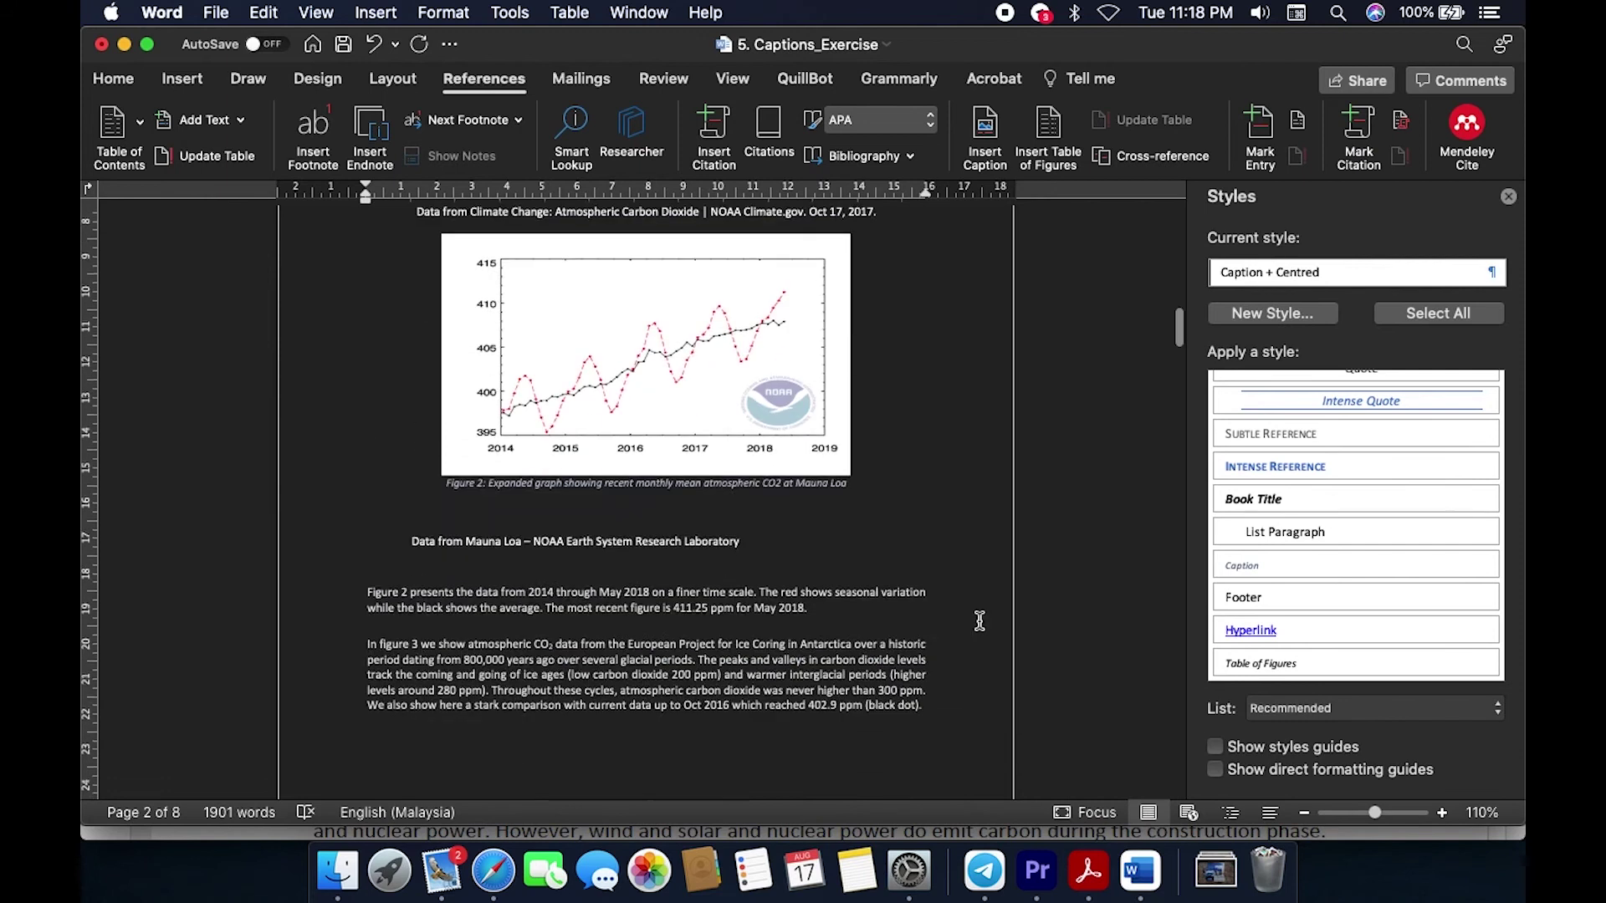
Step: Caption the fuel emissions table 'Table 1: Emission Factors of Fuels' with the Table label
scroll(978, 619, "down", 10)
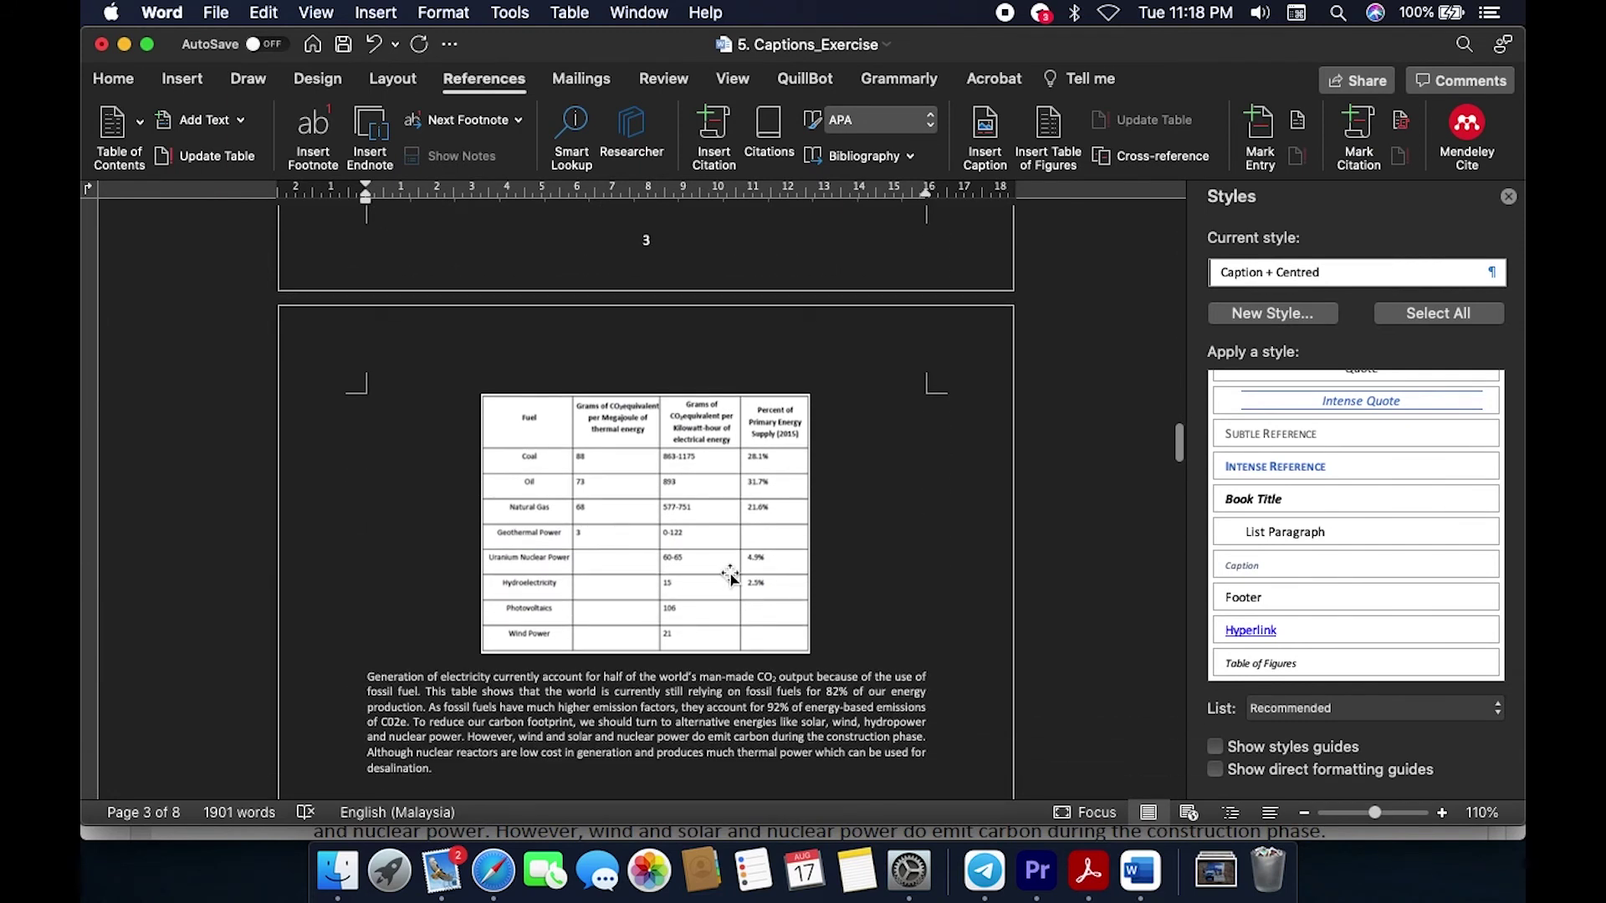
left_click(730, 577)
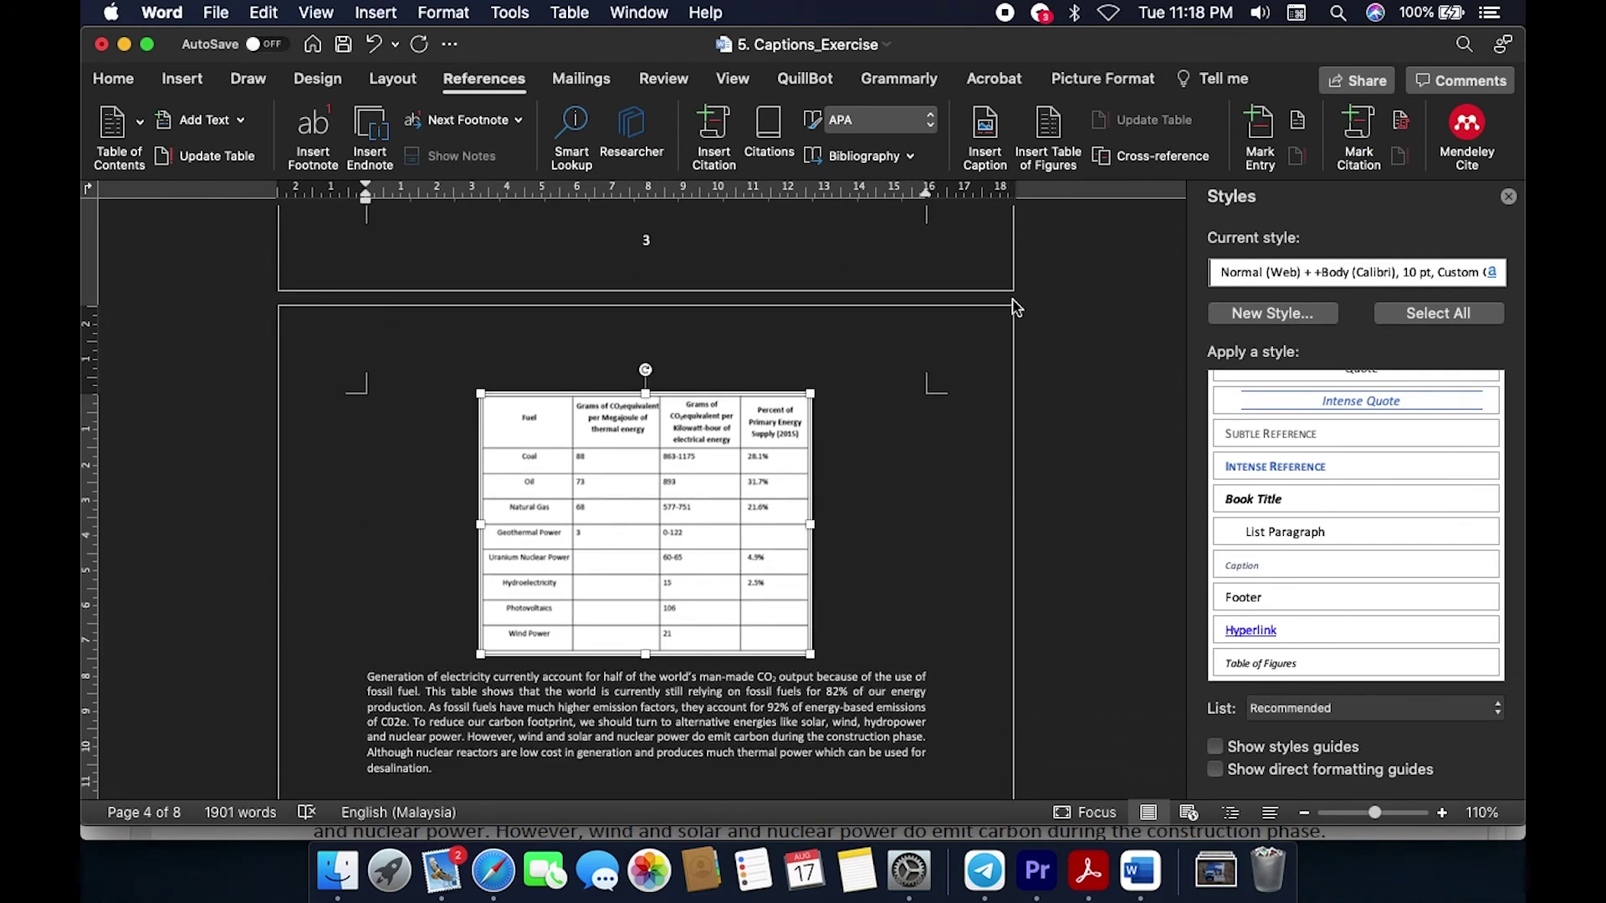
left_click(992, 142)
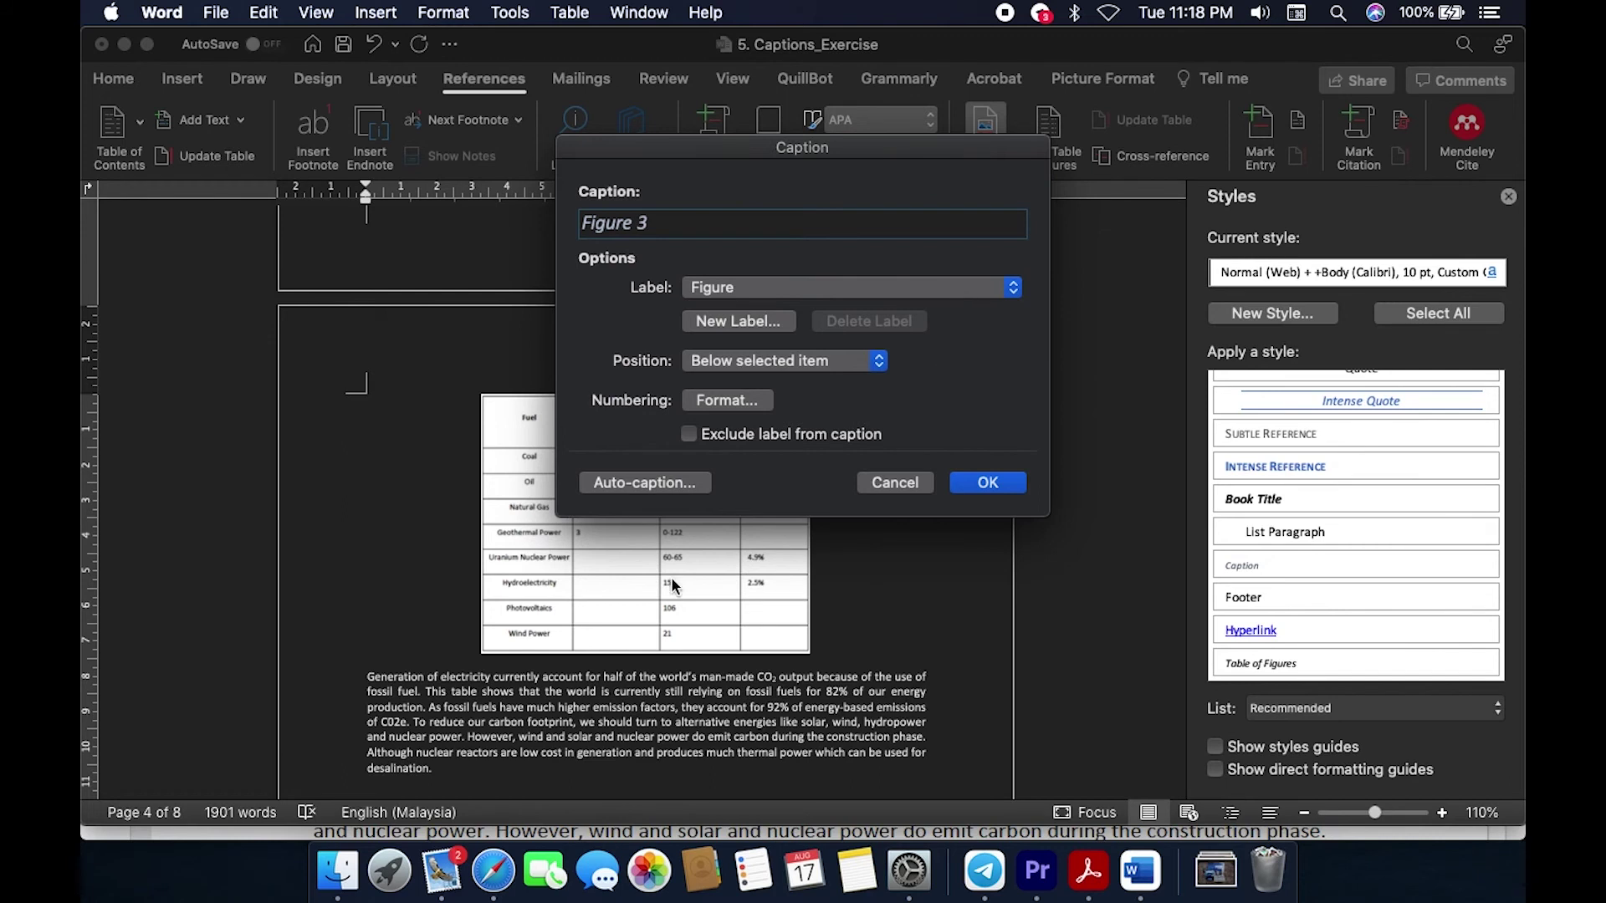
left_click(1012, 289)
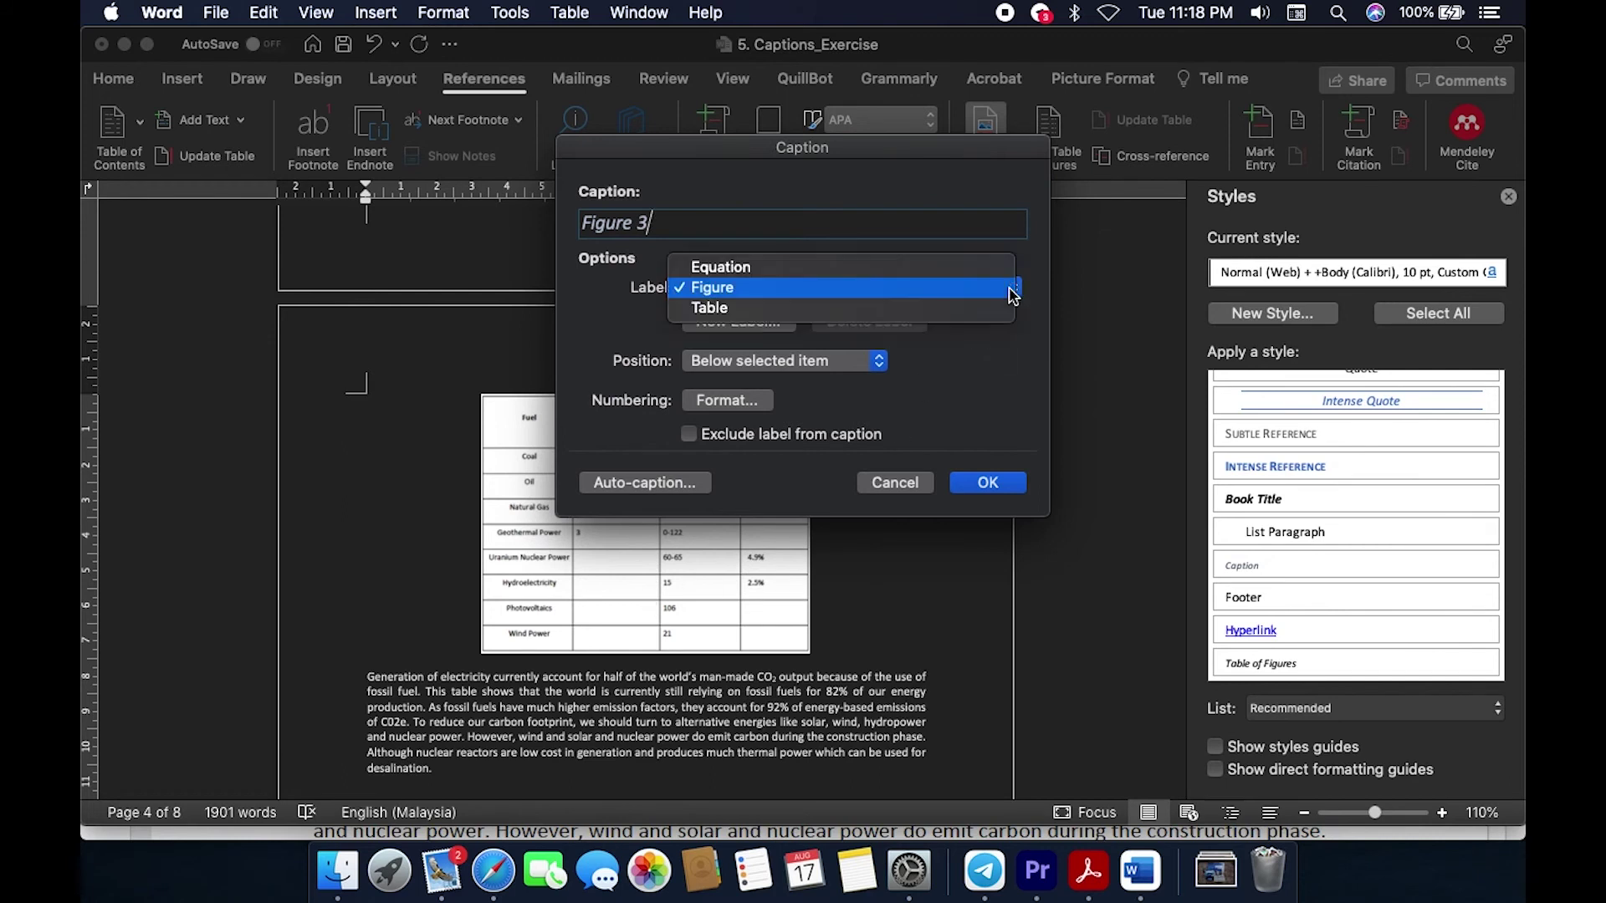
left_click(833, 323)
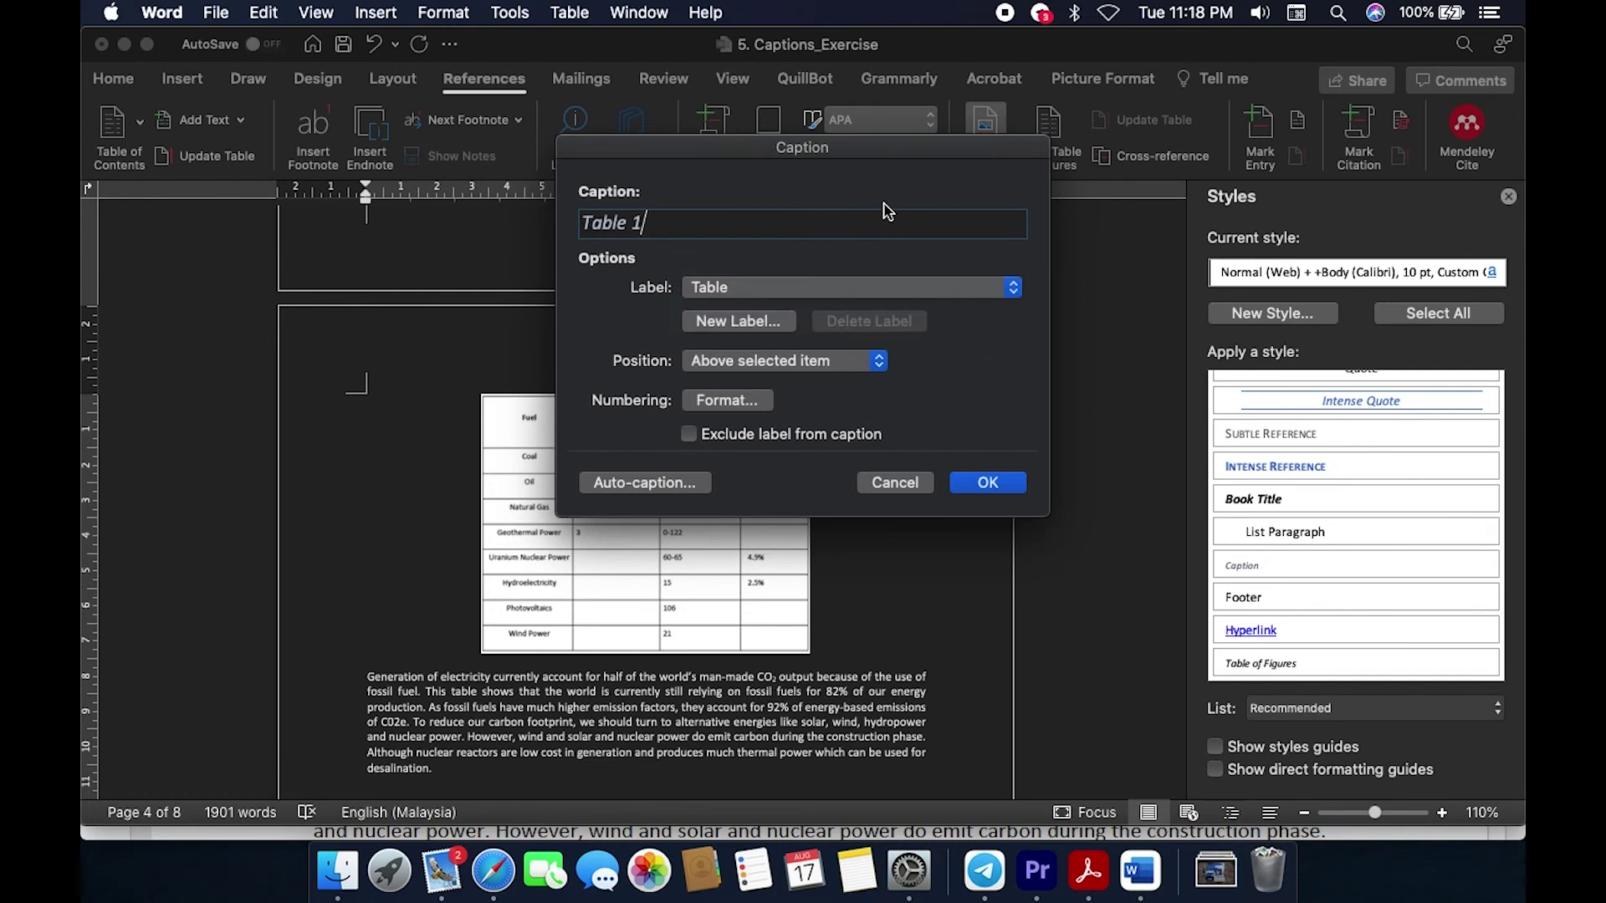
type(":")
key("super+v")
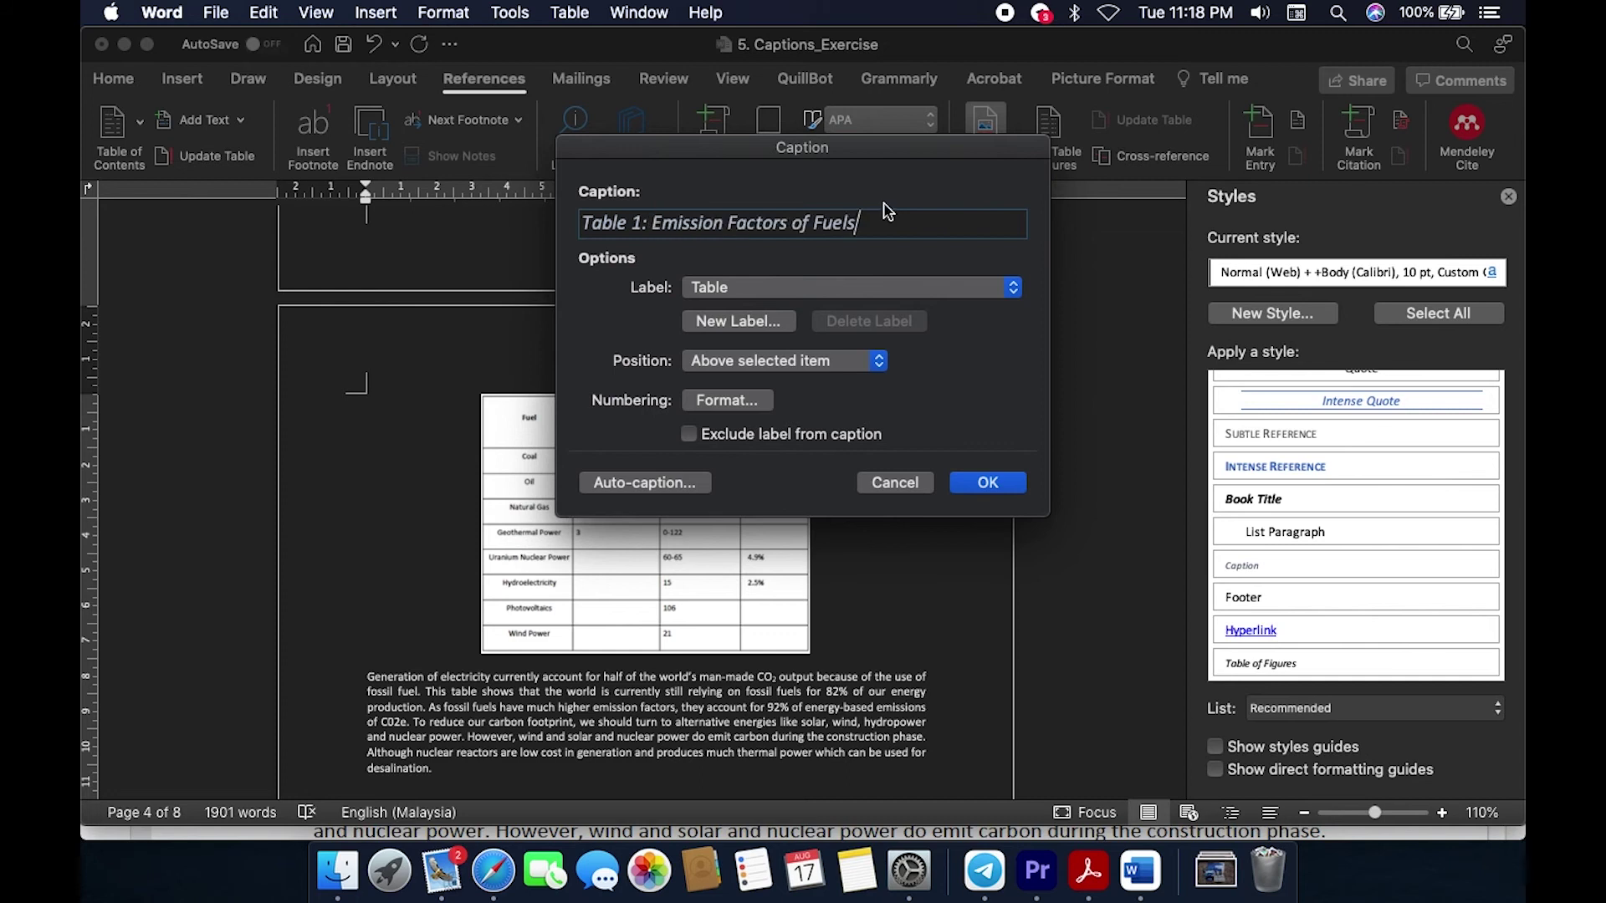
left_click(990, 484)
scroll(946, 574, "down", 10)
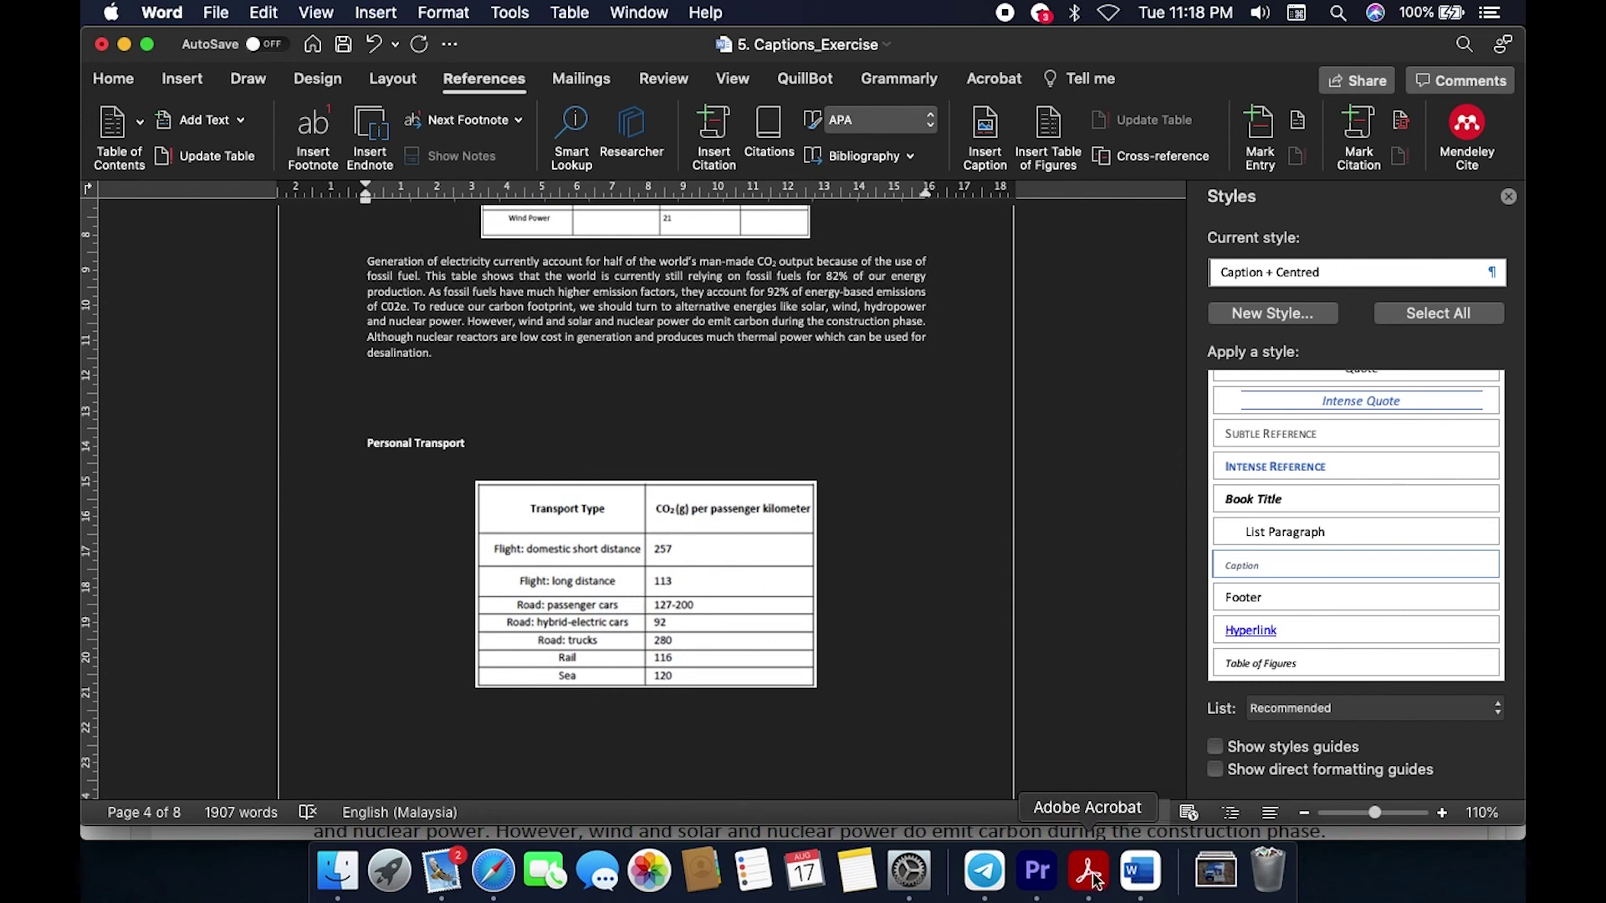
Step: Copy the Table 2 caption wording from the solution PDF's Personal Transport table, then return to Word
left_click(1090, 873)
scroll(945, 619, "down", 10)
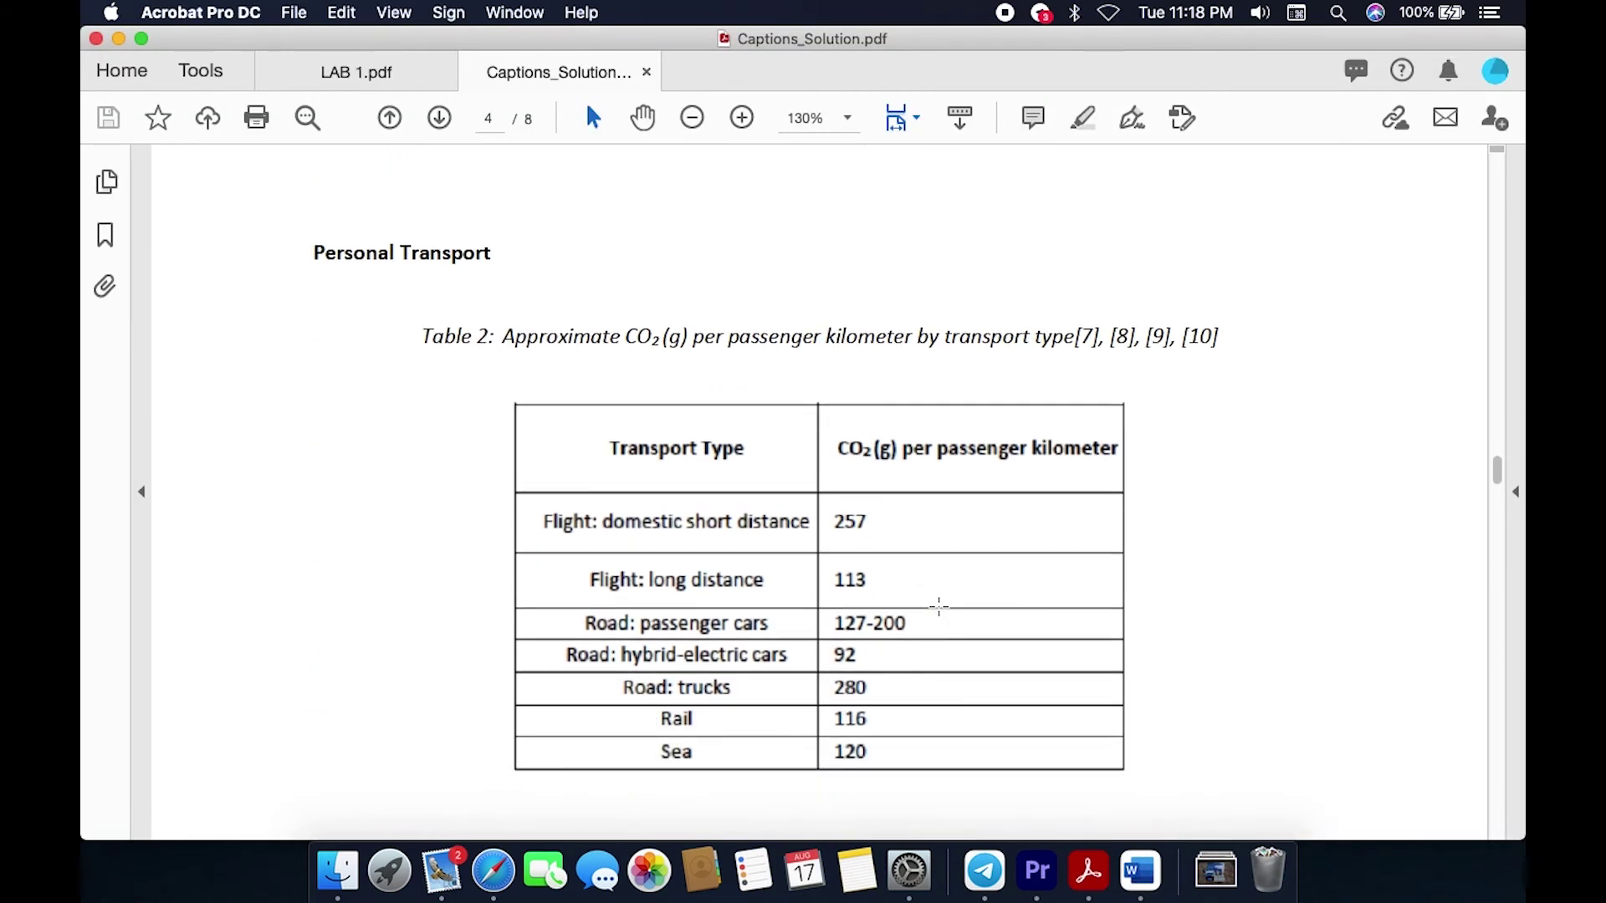
left_click_drag(503, 333, 1084, 335)
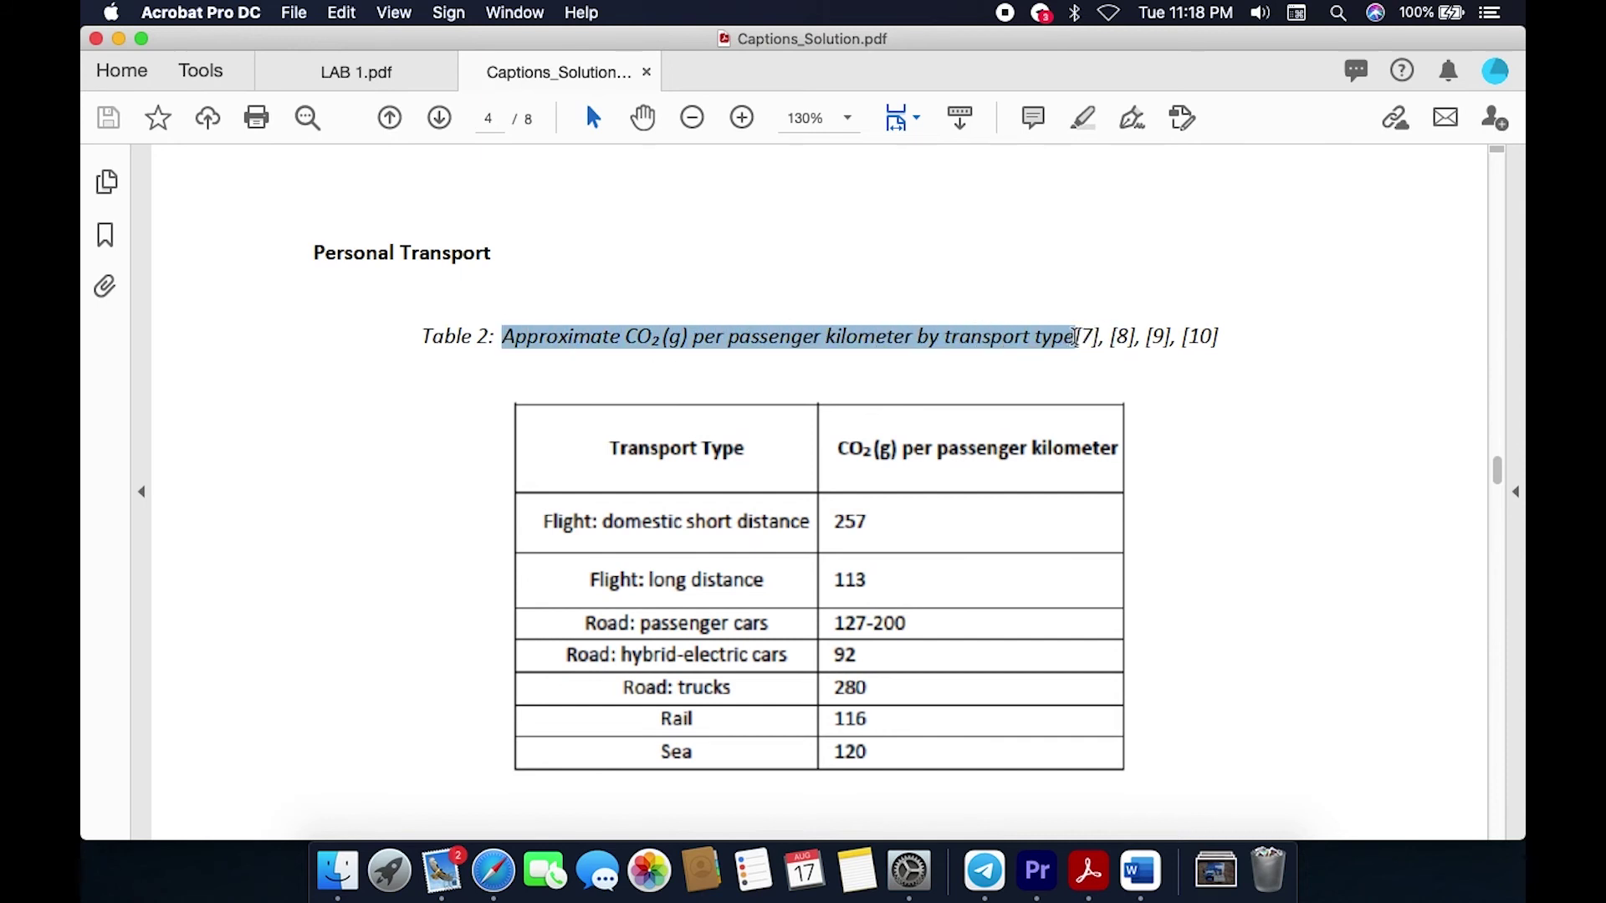
key("super+Tab")
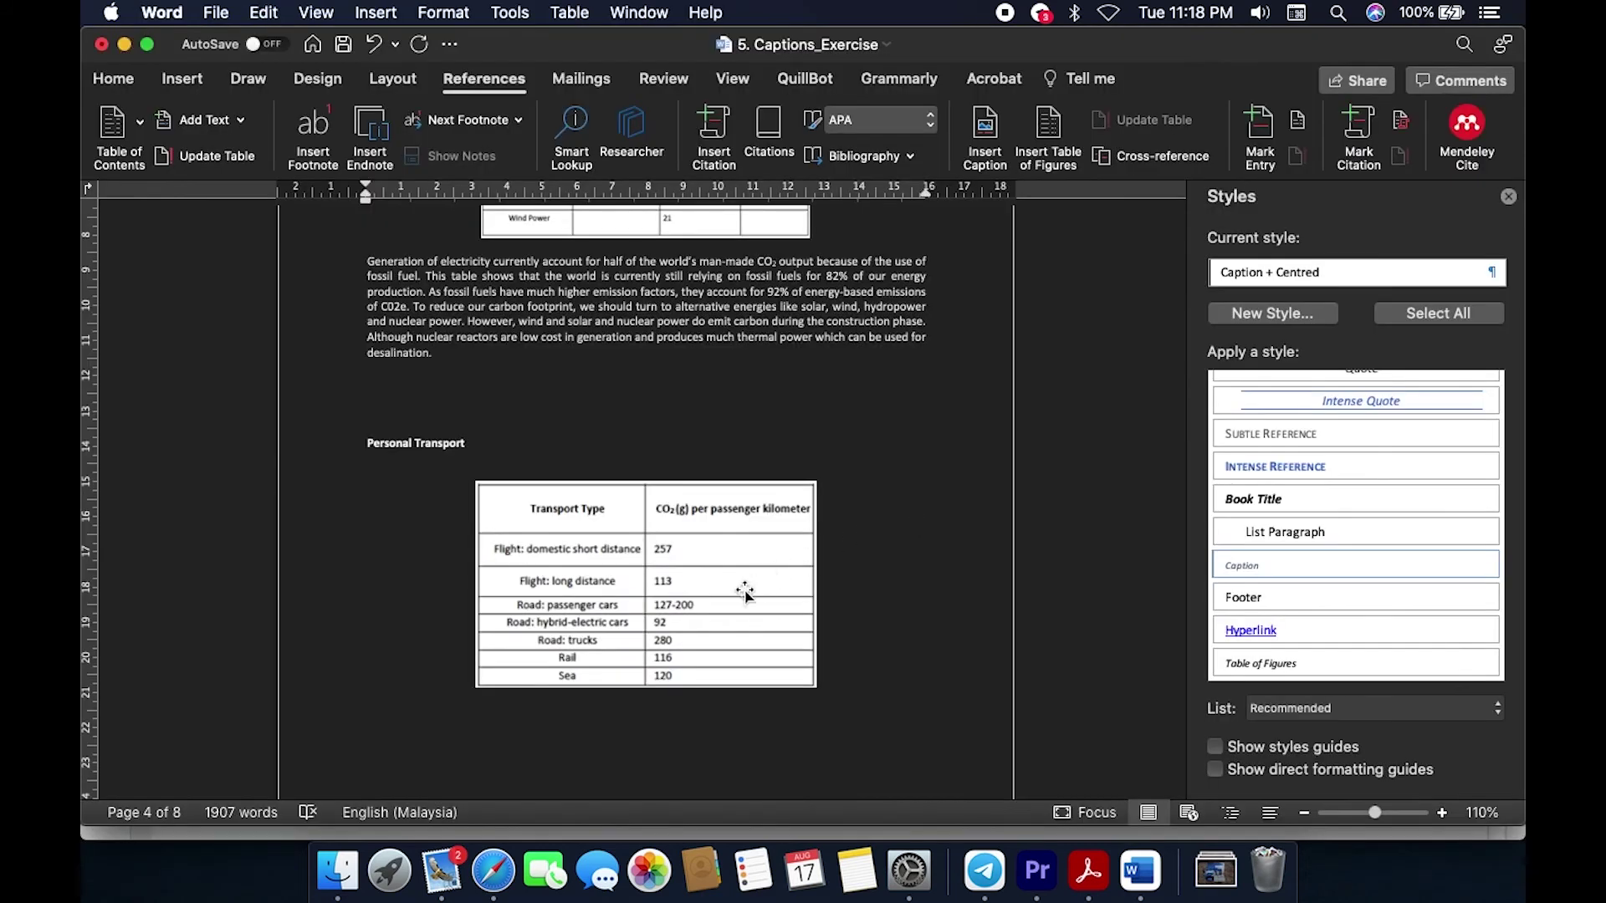
Step: Caption the Personal Transport table above it as 'Table 2: Approximate CO2 (g) per passenger kilometer by transport type'
left_click(745, 592)
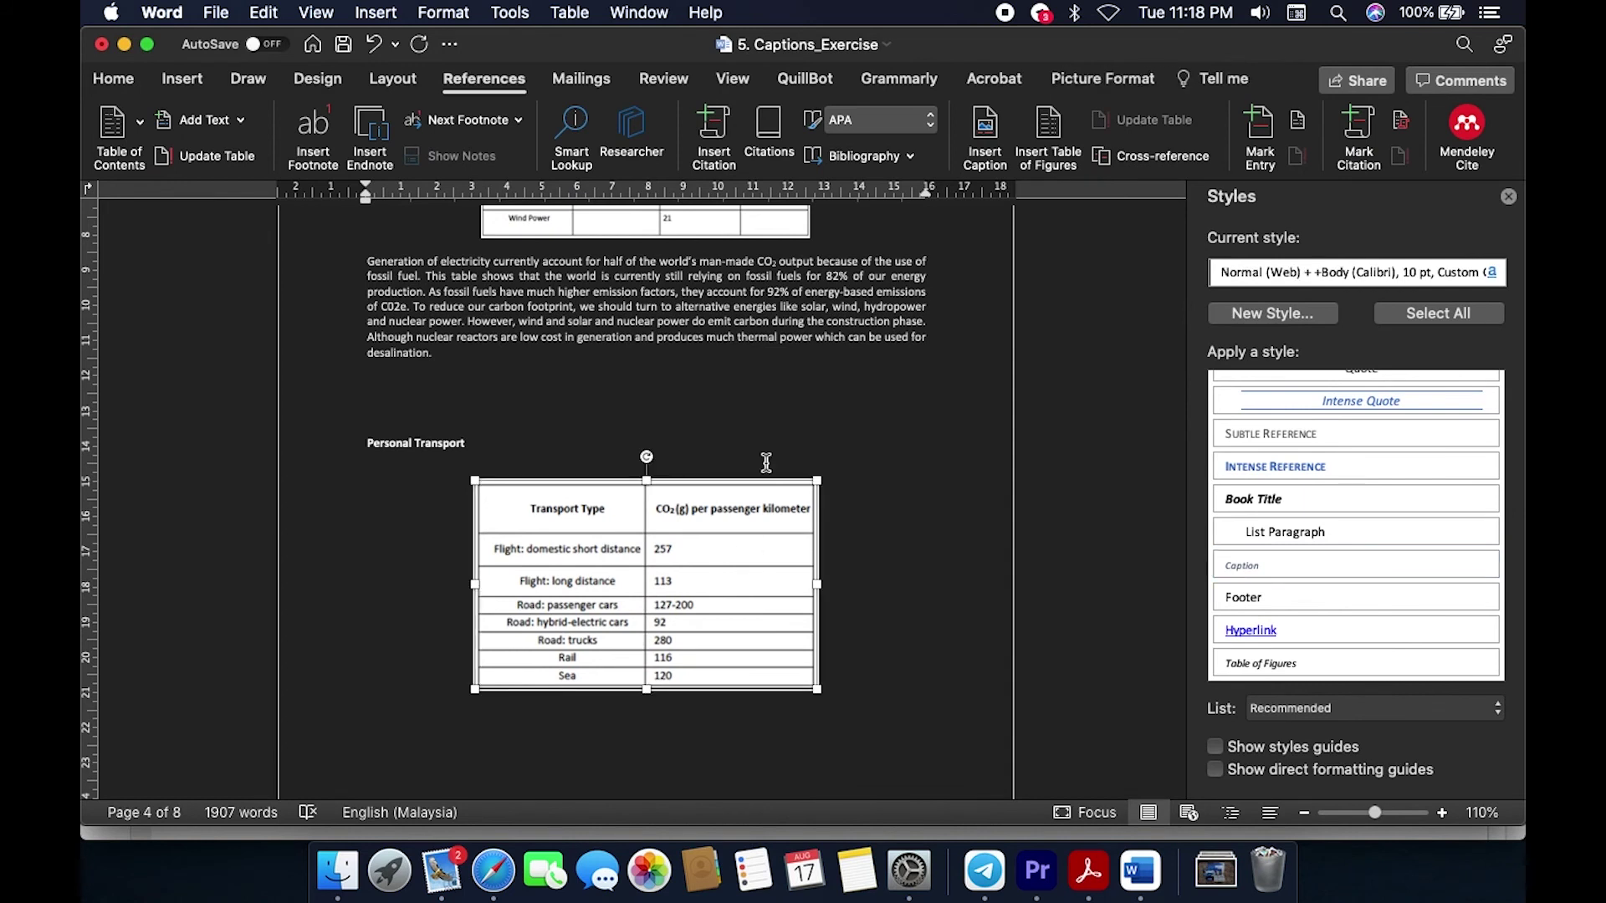
left_click(984, 144)
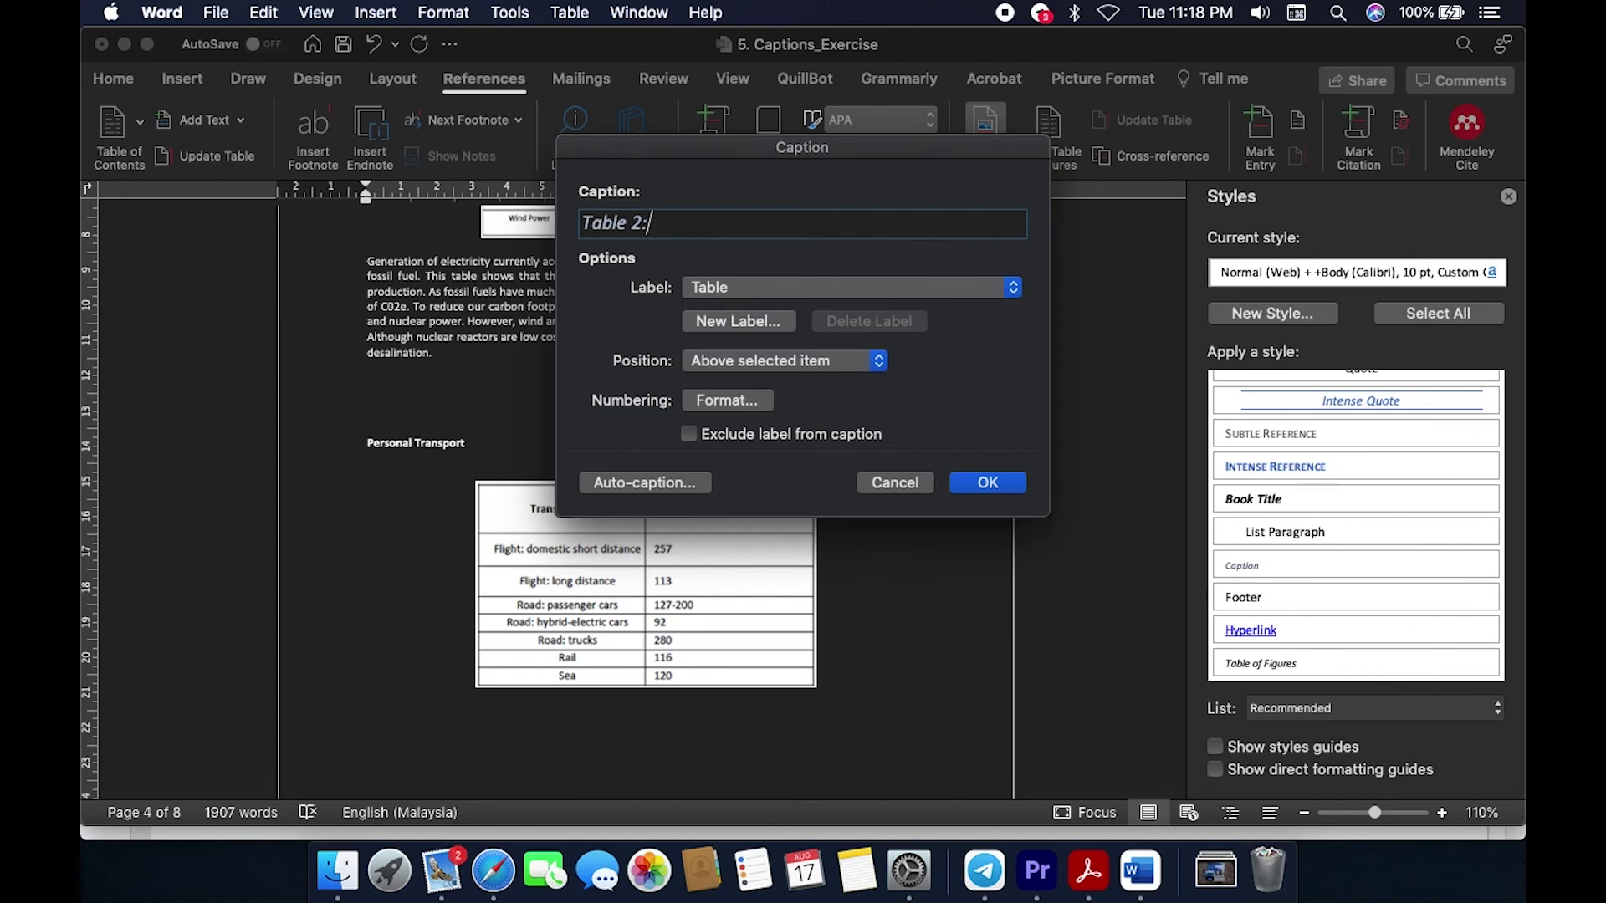
type("Approximate CO2 (g) per passenger kilometer by transport type")
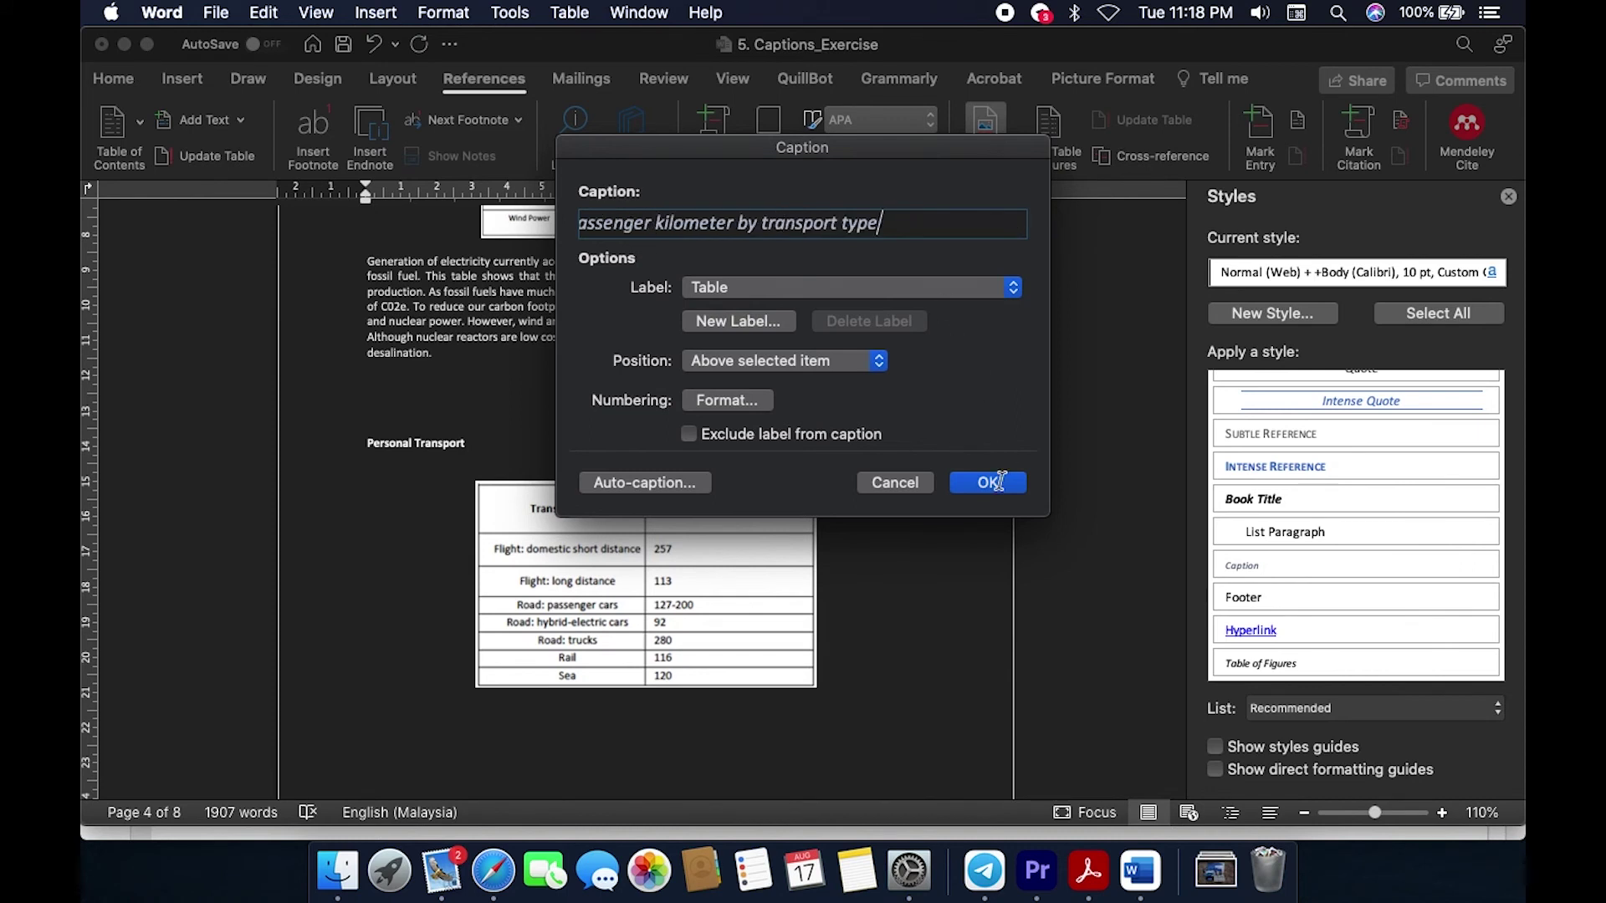
left_click(989, 483)
scroll(964, 556, "down", 5)
scroll(966, 555, "up", 3)
scroll(966, 555, "up", 20)
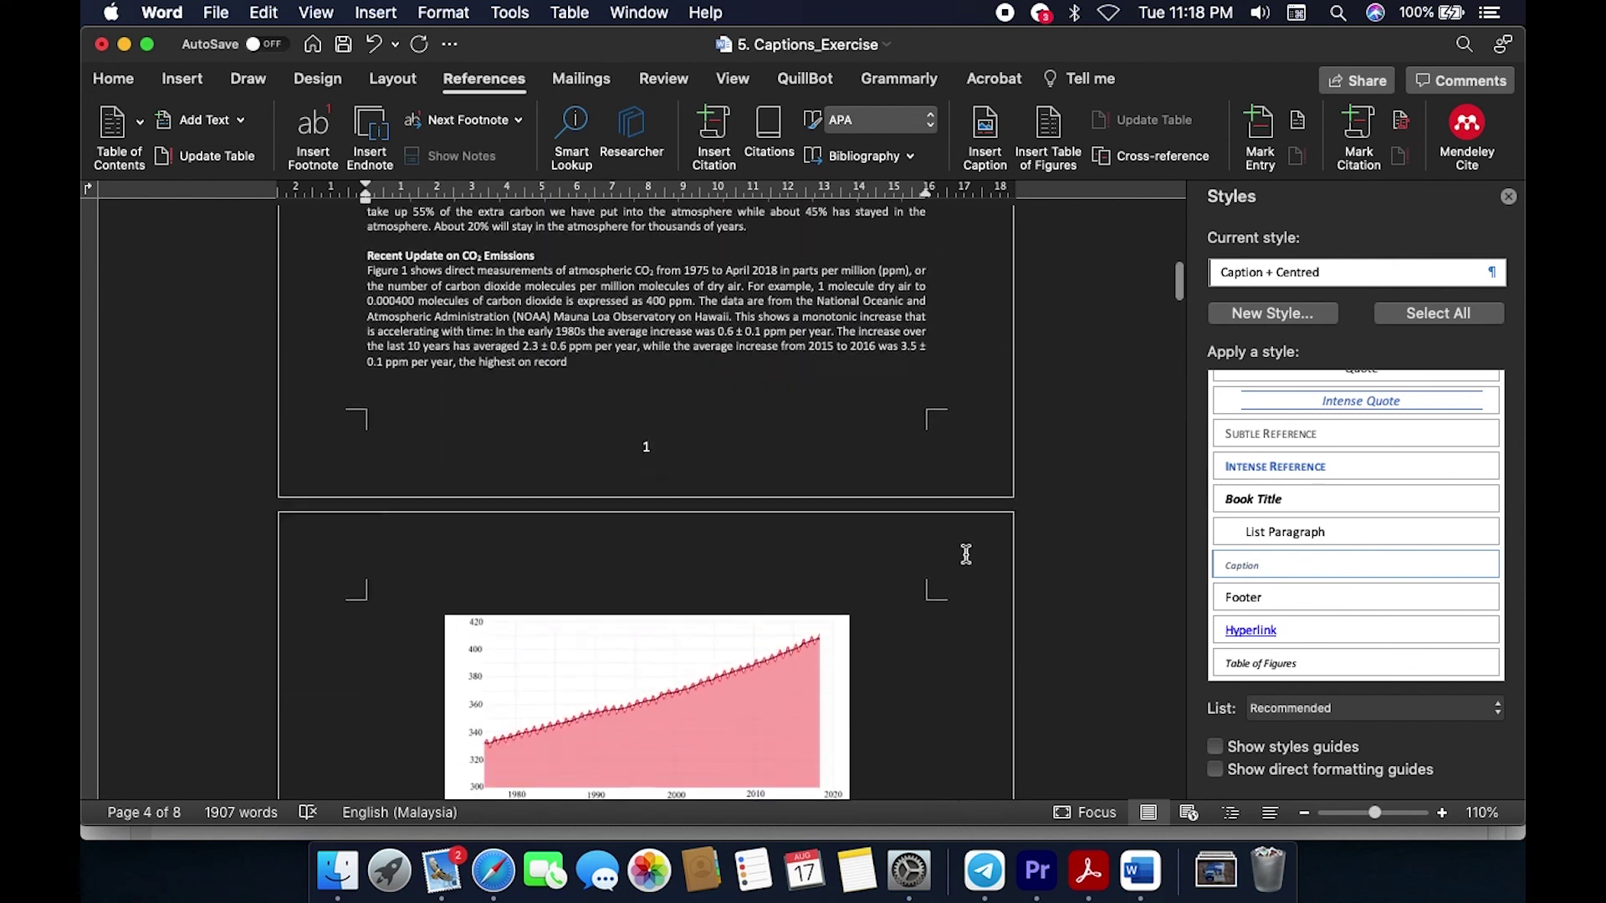
scroll(966, 554, "up", 2)
Step: Read the LAB 1.pdf step on References > Insert Table of Figures, then go back to Word
left_click(1088, 870)
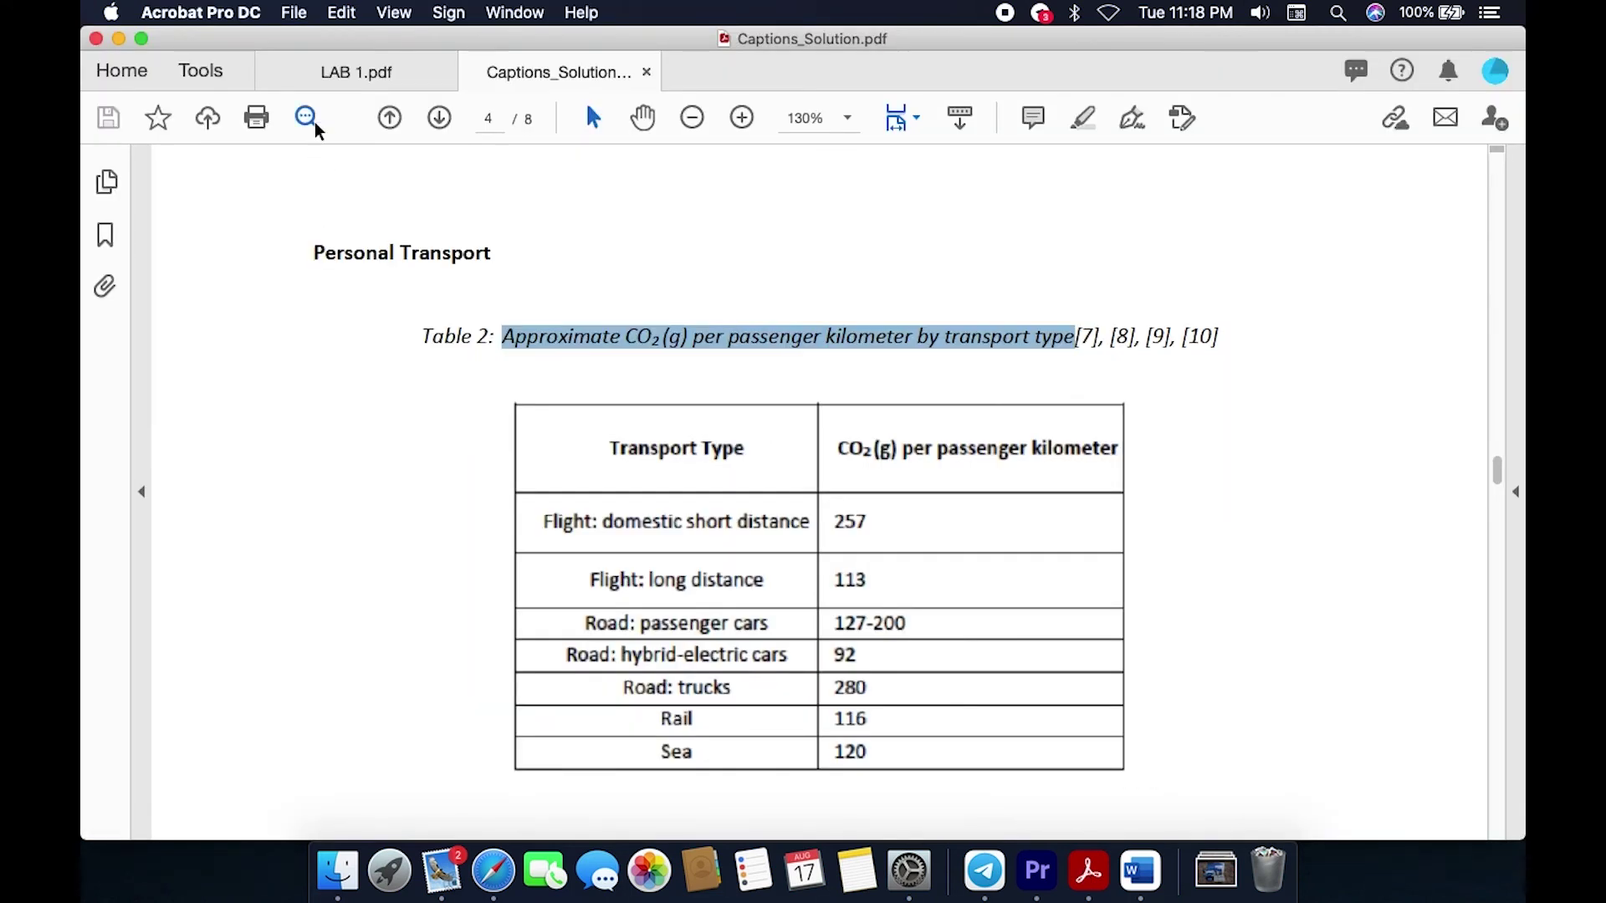
left_click(358, 66)
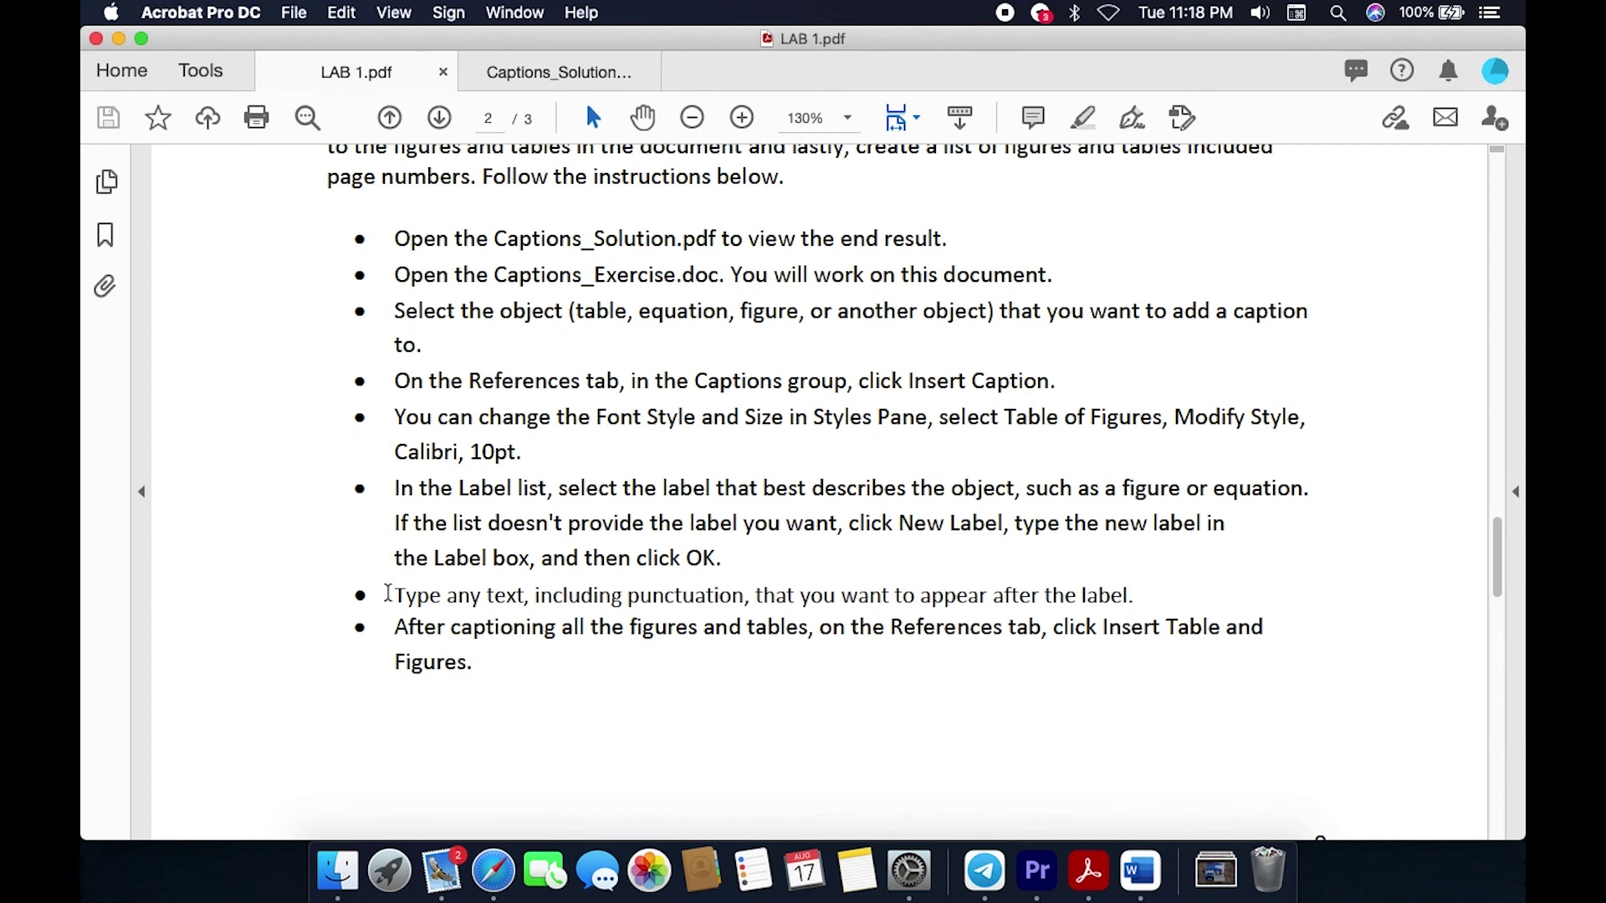
scroll(318, 692, "up", 1)
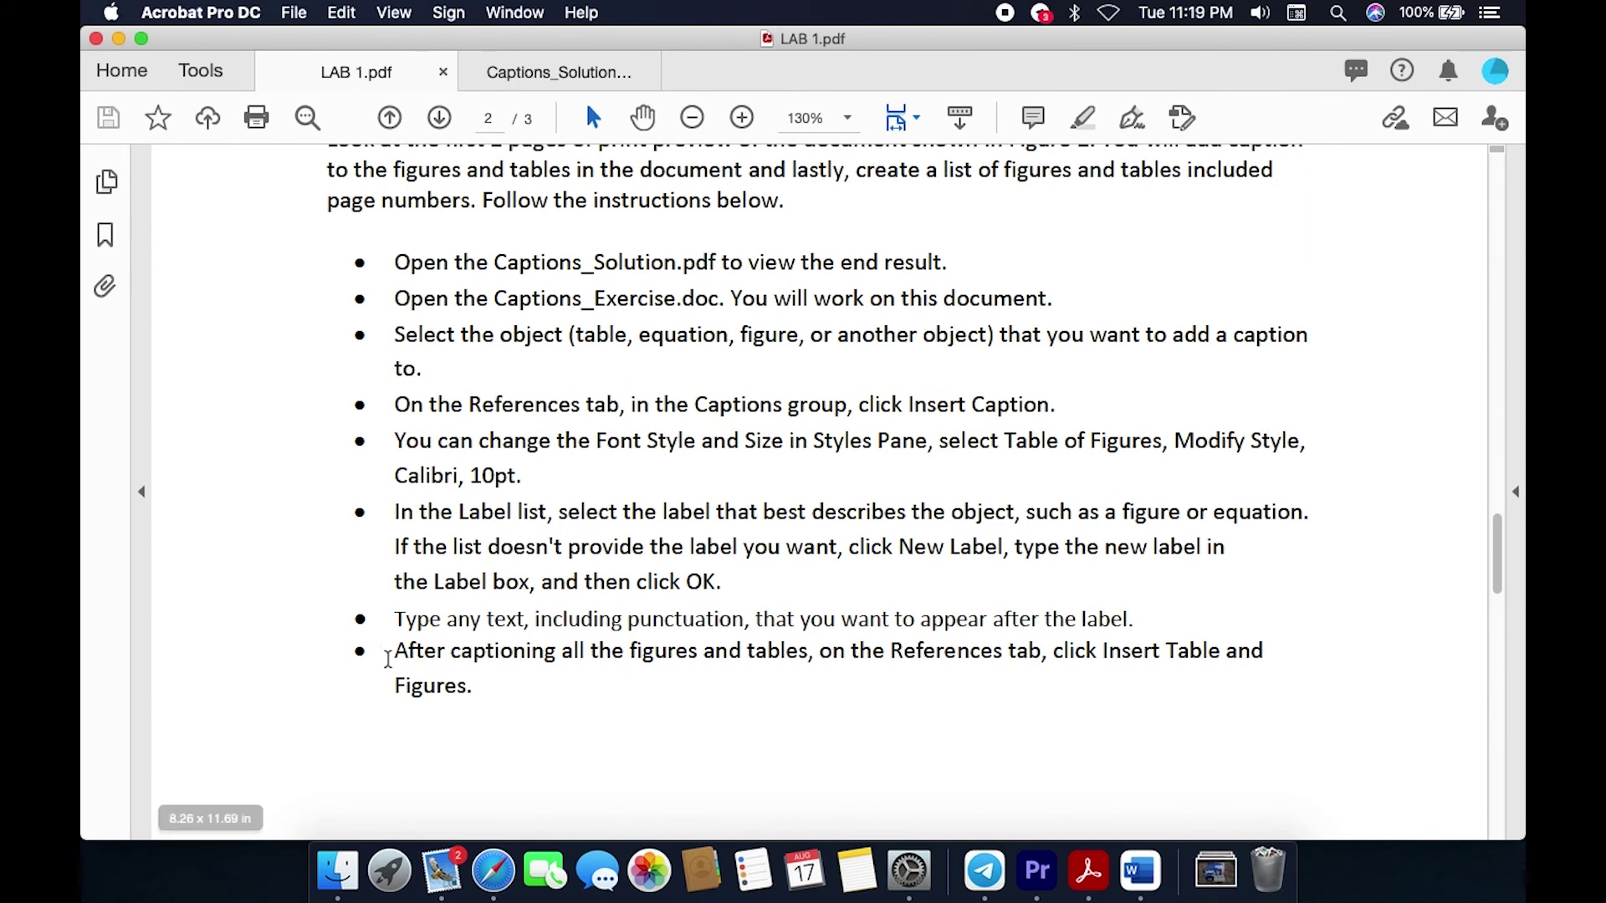
scroll(423, 713, "down", 3)
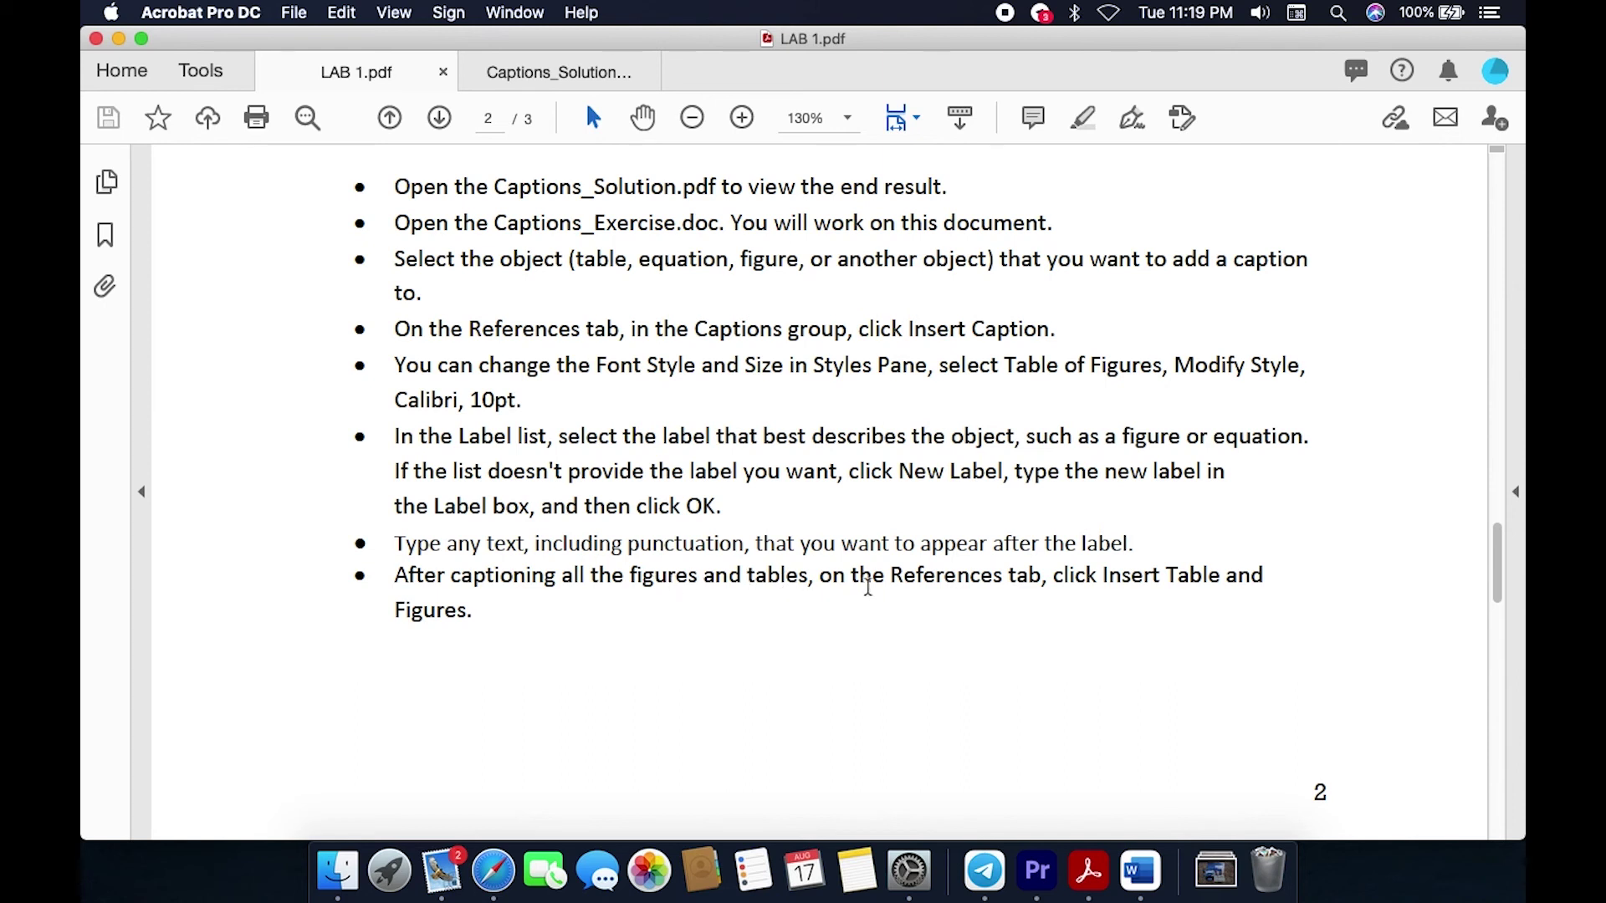
double_click(955, 575)
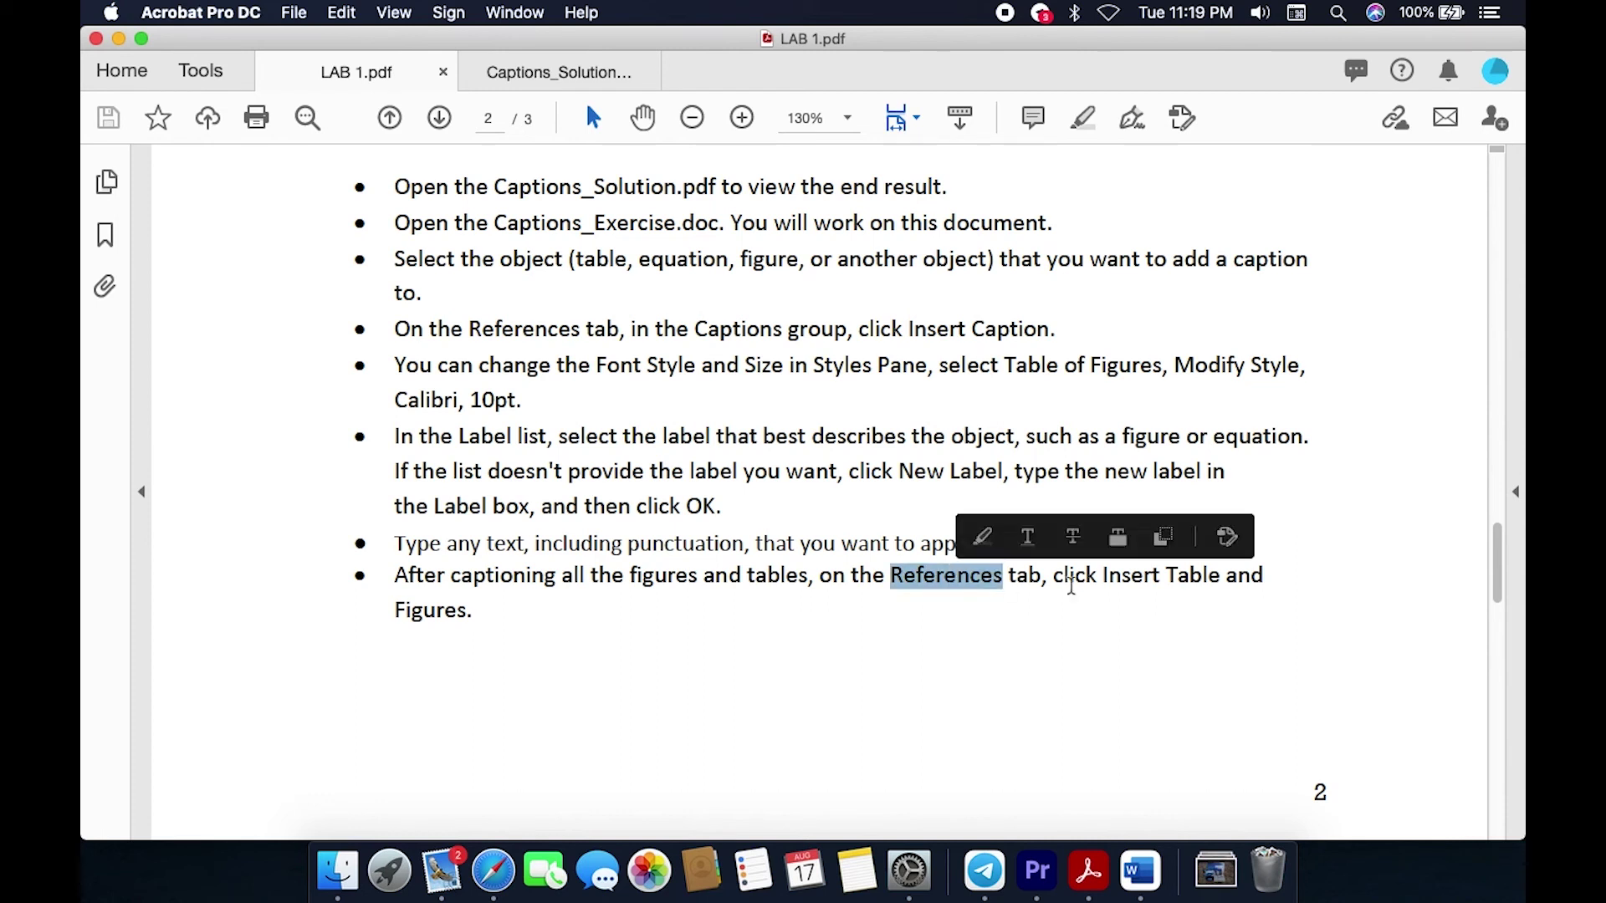
double_click(1126, 578)
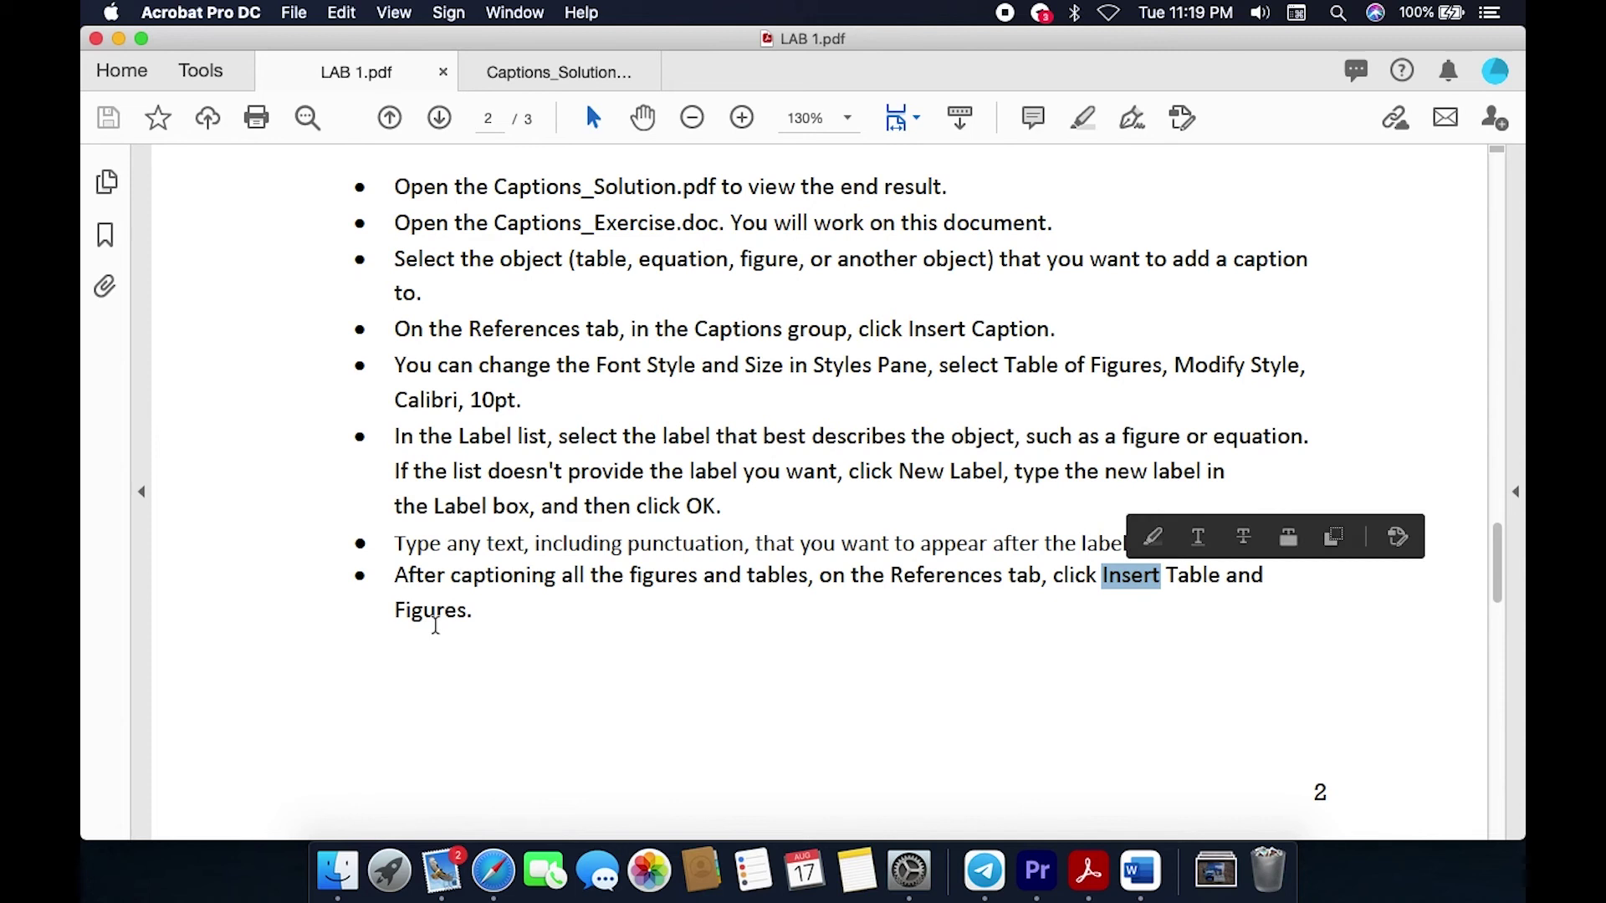
left_click(1138, 874)
scroll(882, 603, "up", 5)
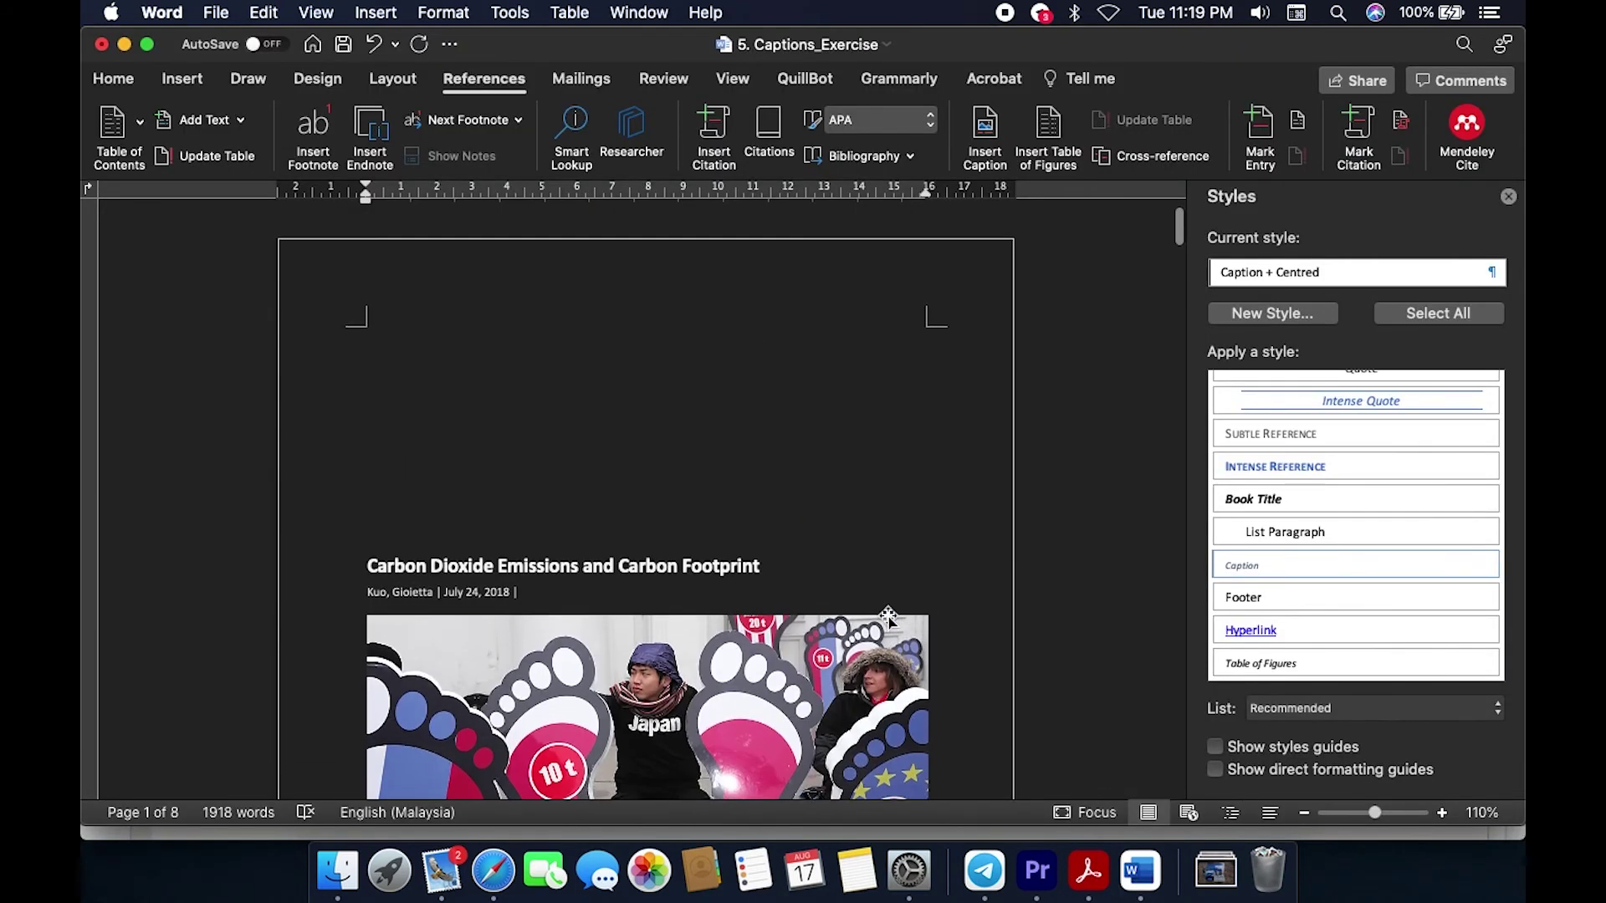
Step: Insert a table of figures listing the Figure captions at the very top of page 1
left_click(470, 424)
left_click(452, 343)
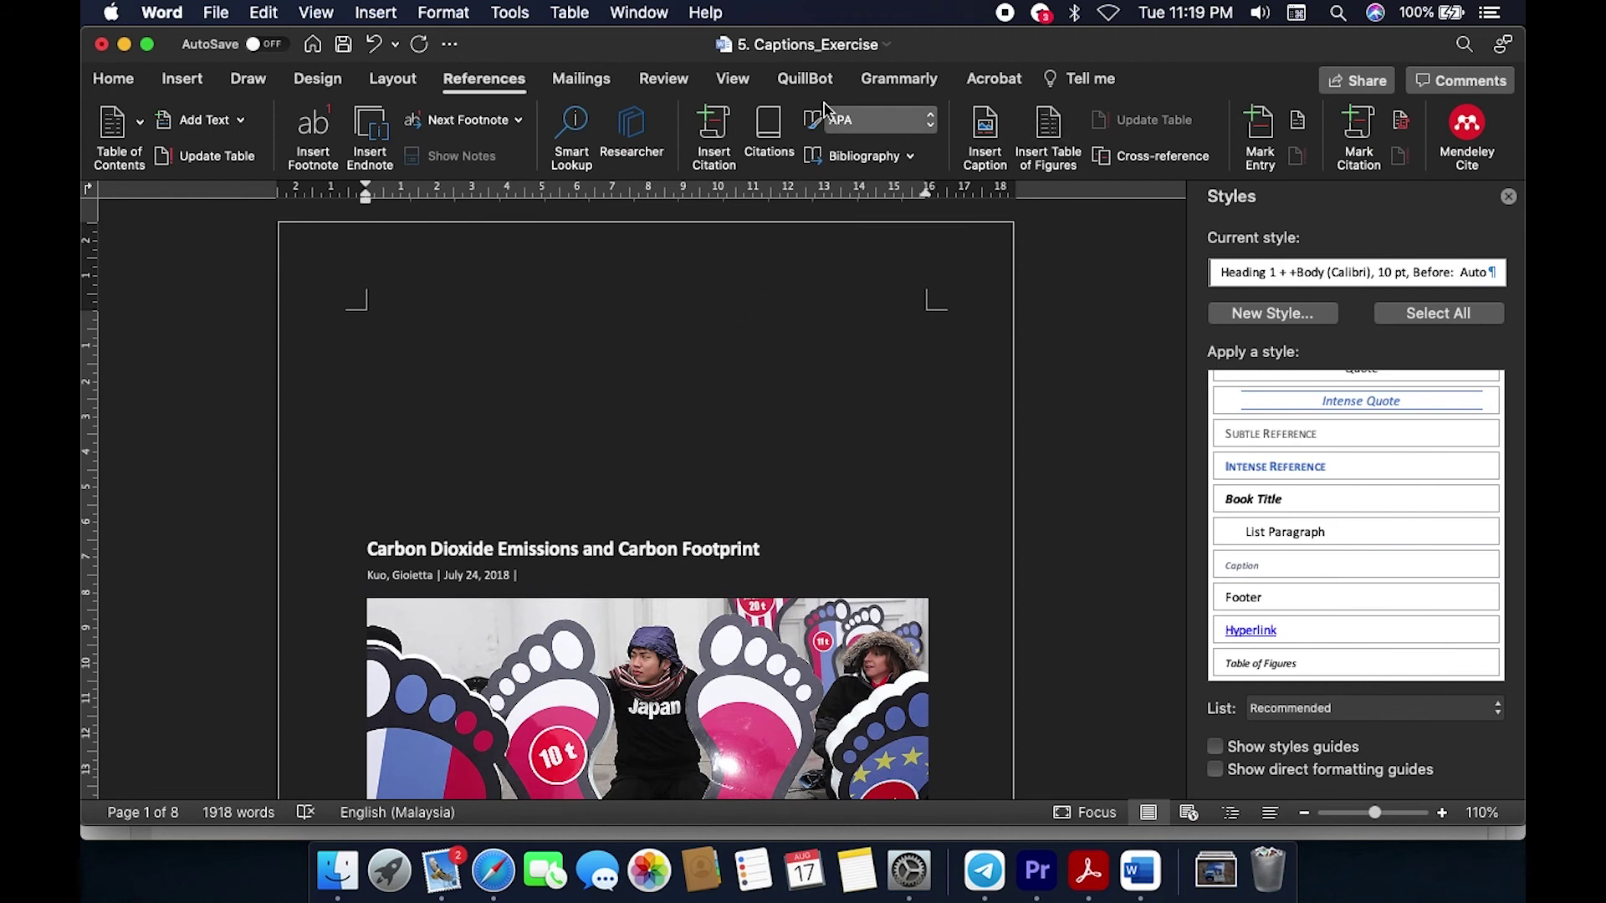
left_click(521, 89)
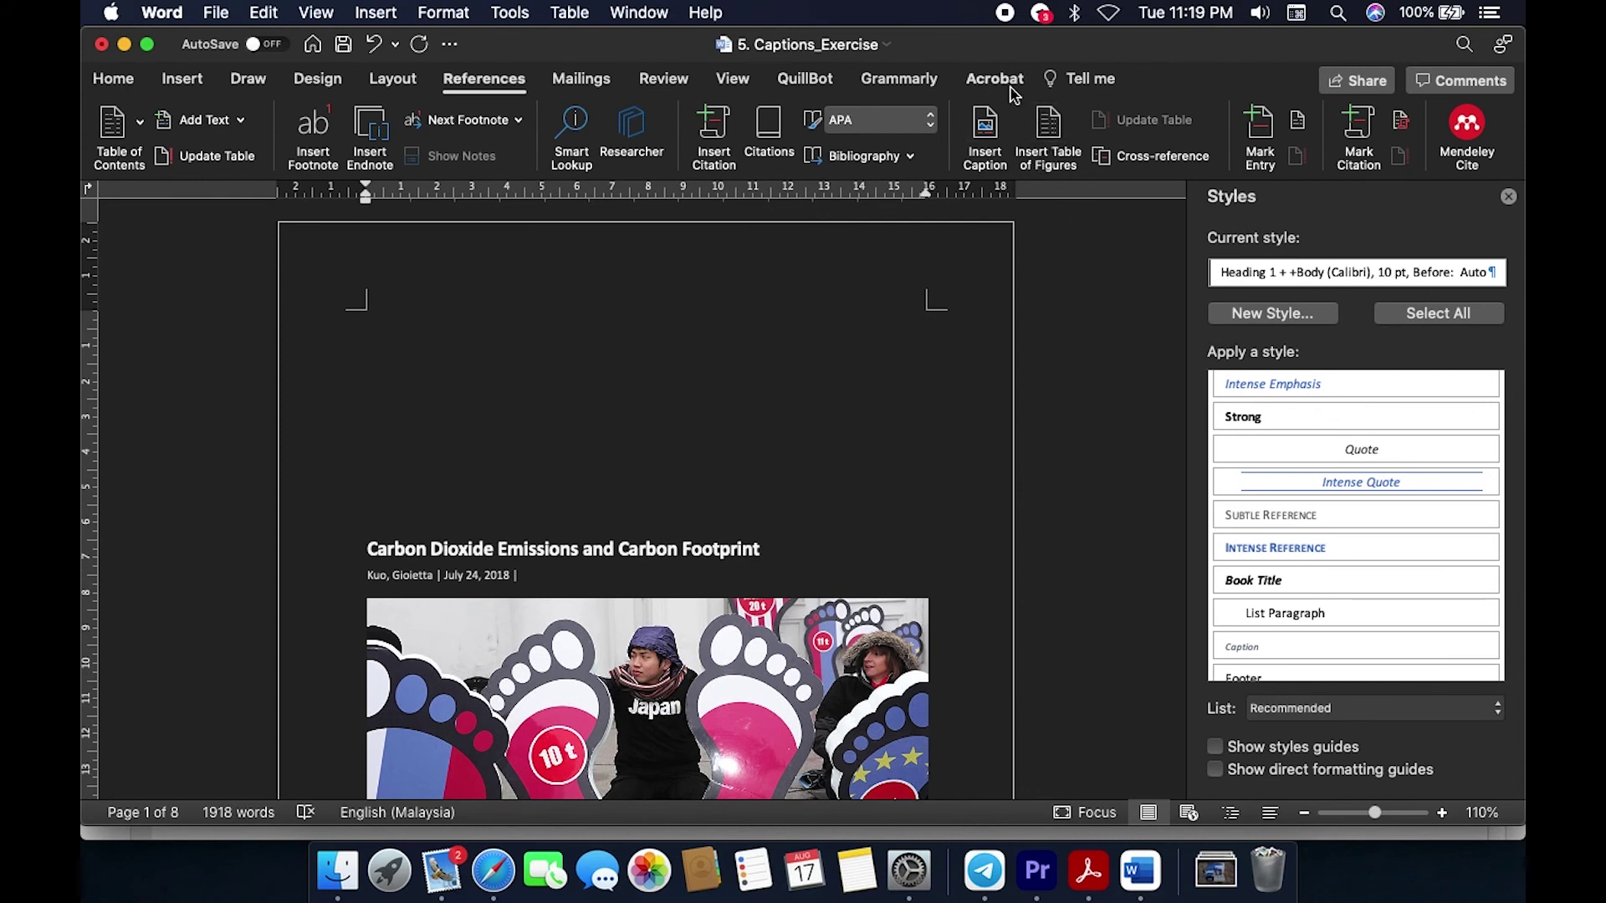
left_click(1056, 132)
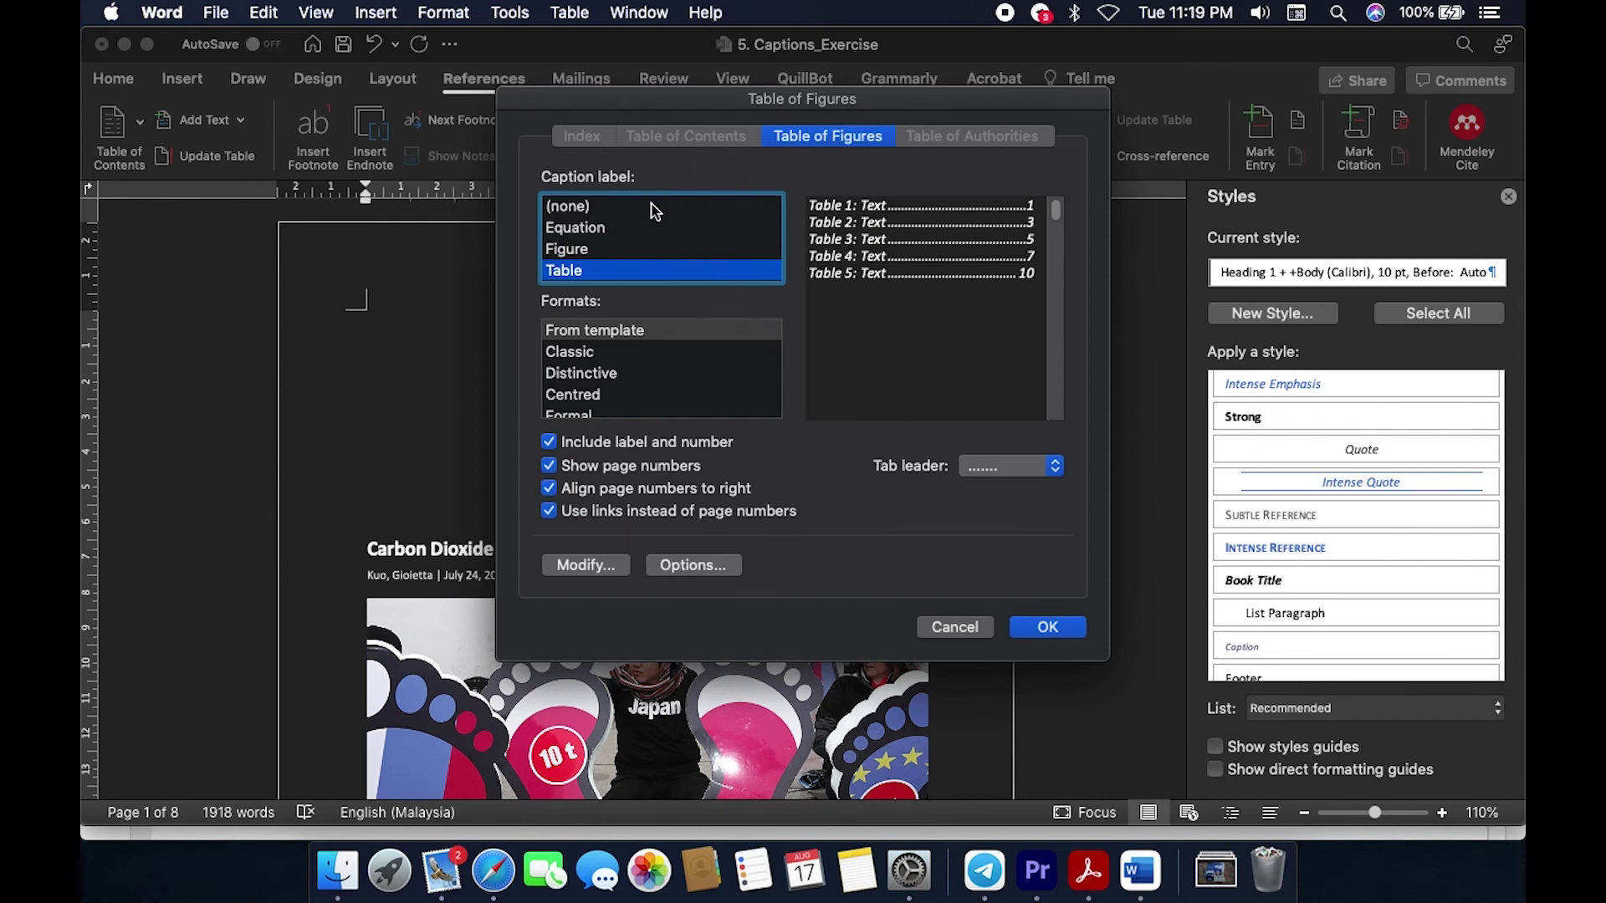
left_click(633, 249)
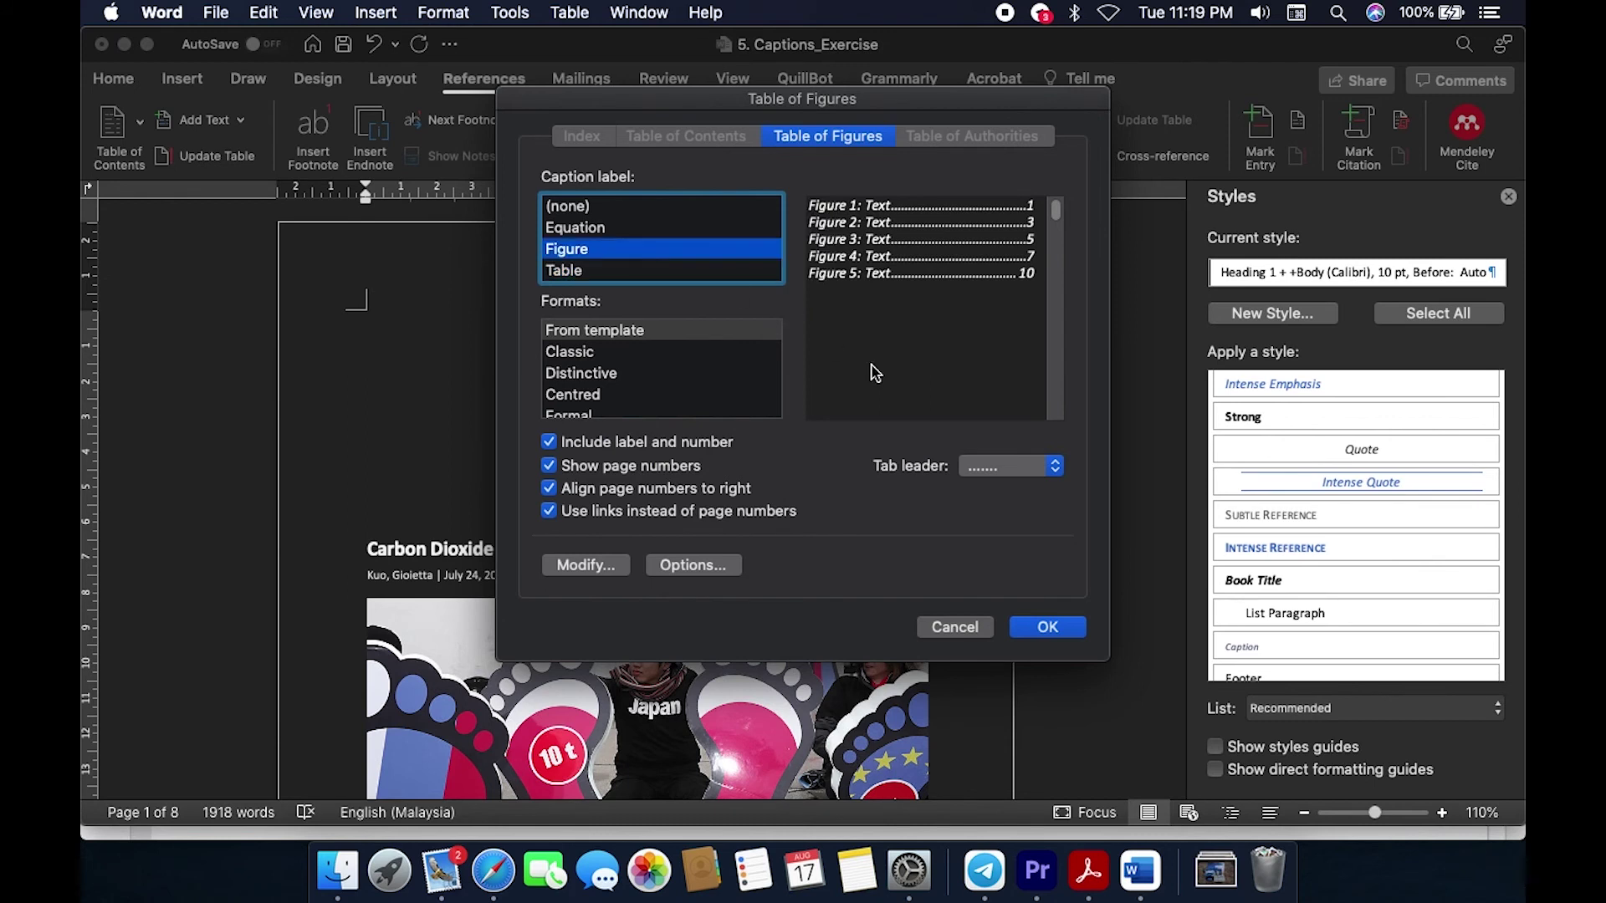
left_click(1048, 627)
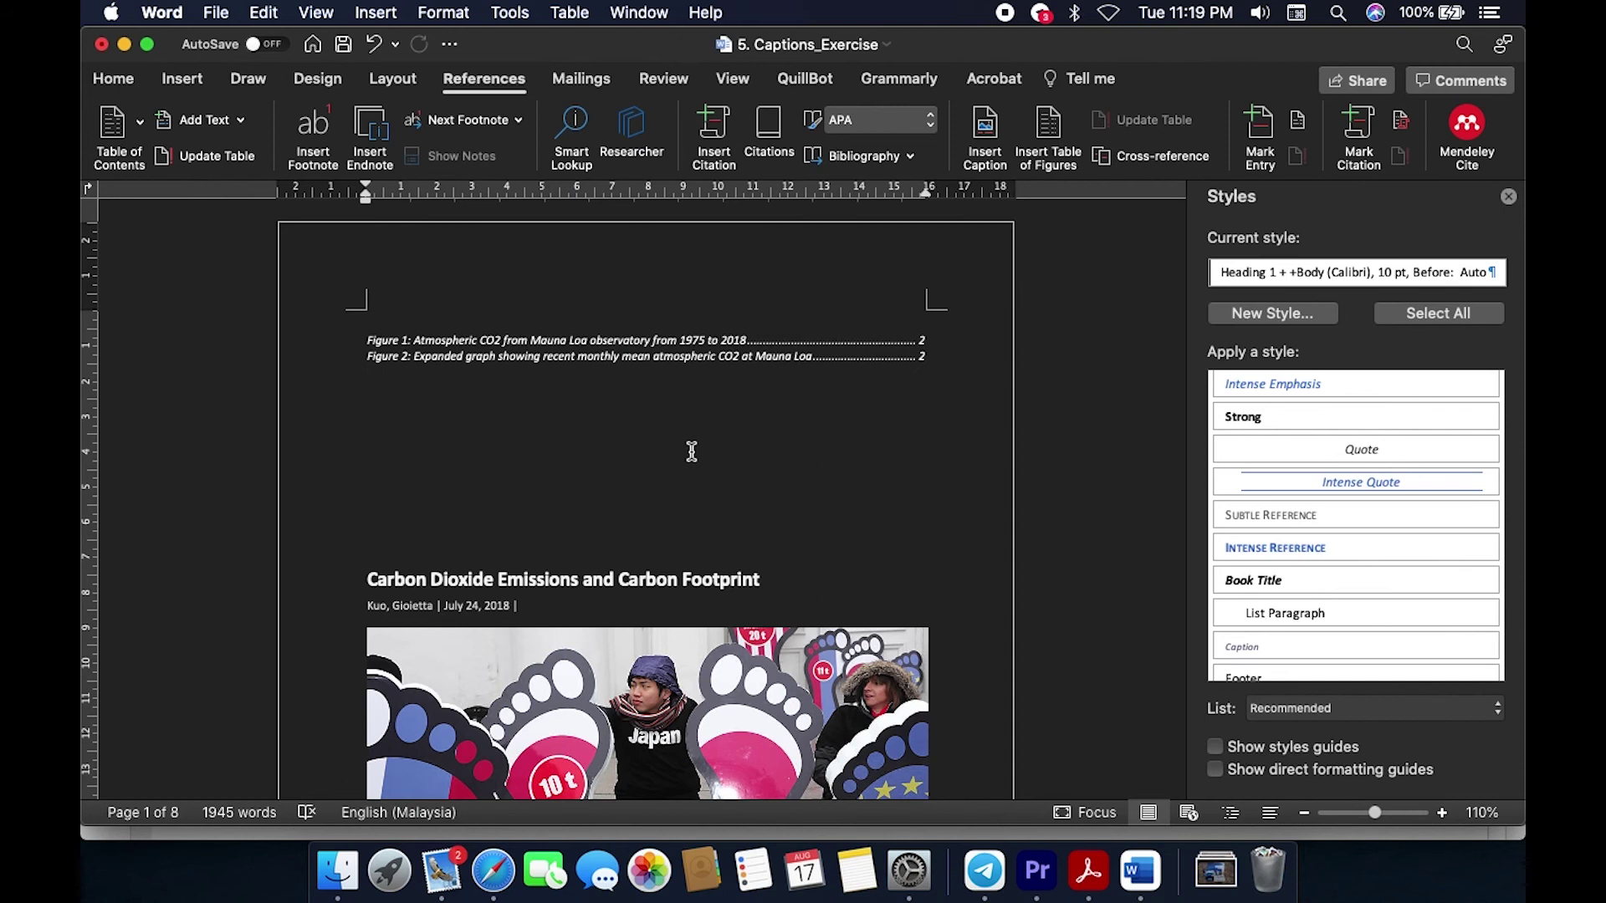
Step: Add a second table of figures listing the Table captions on a new line below it
key("Return")
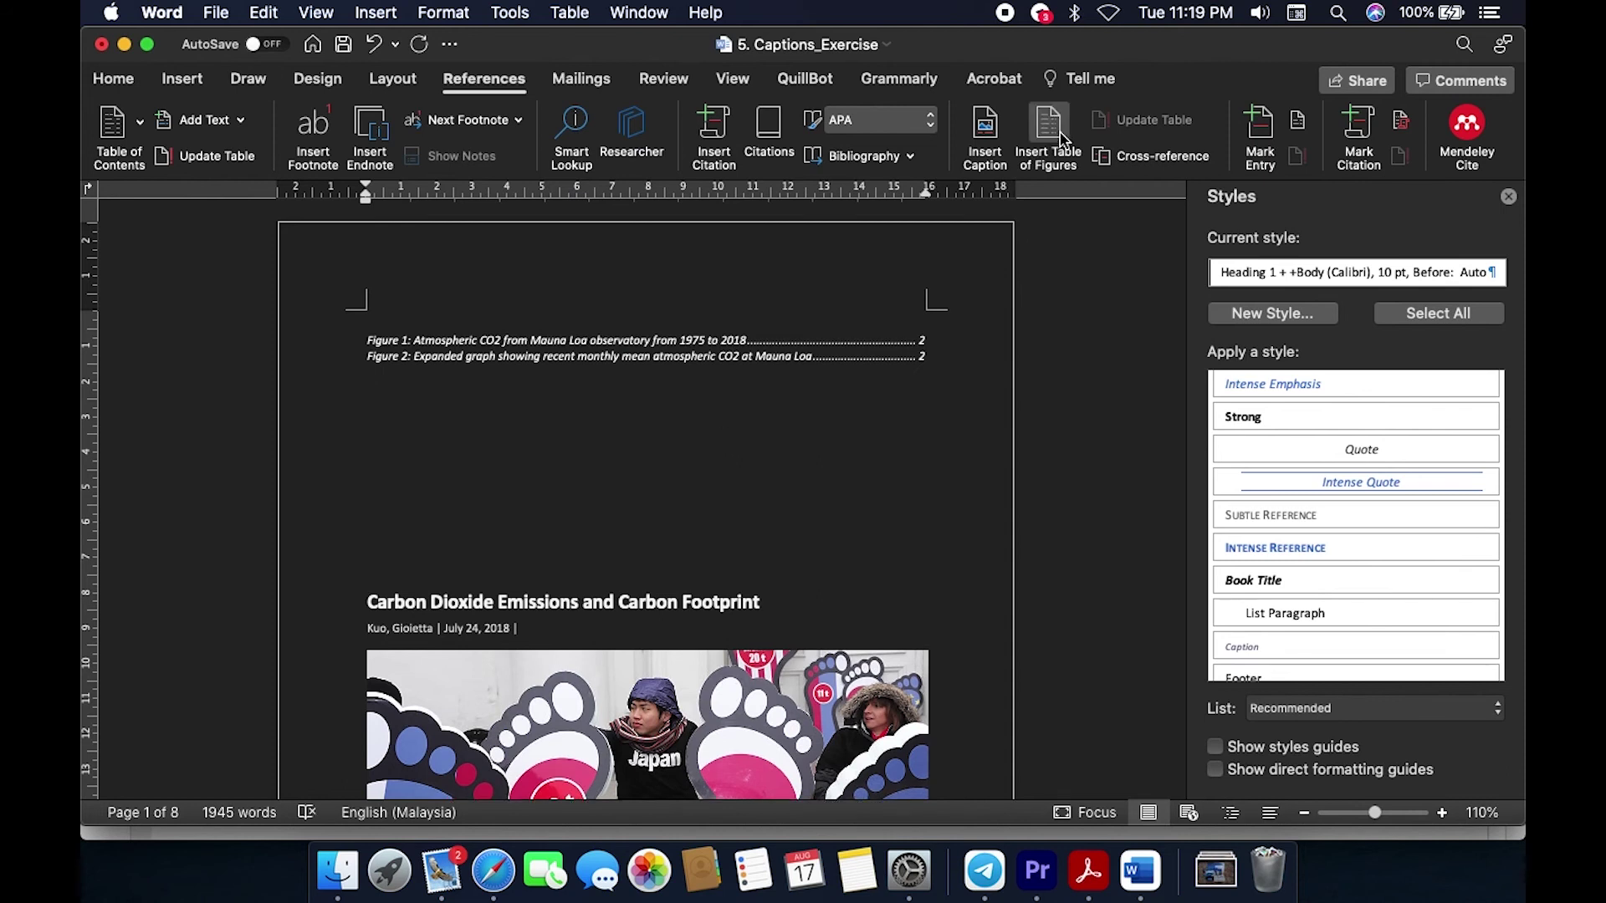
left_click(1048, 134)
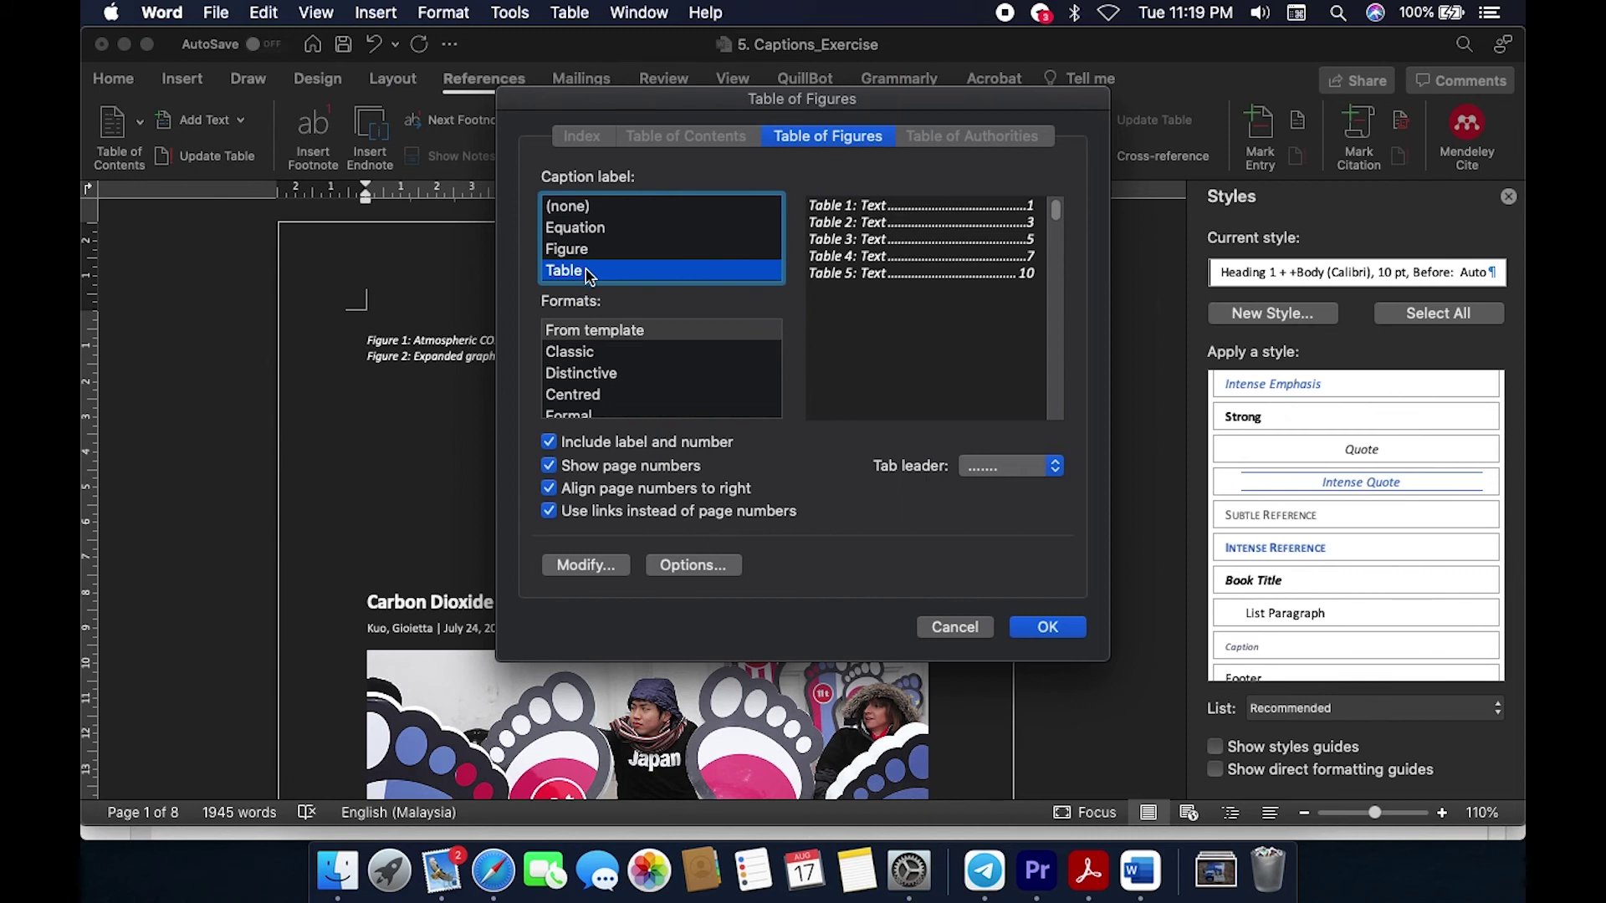
left_click(1065, 629)
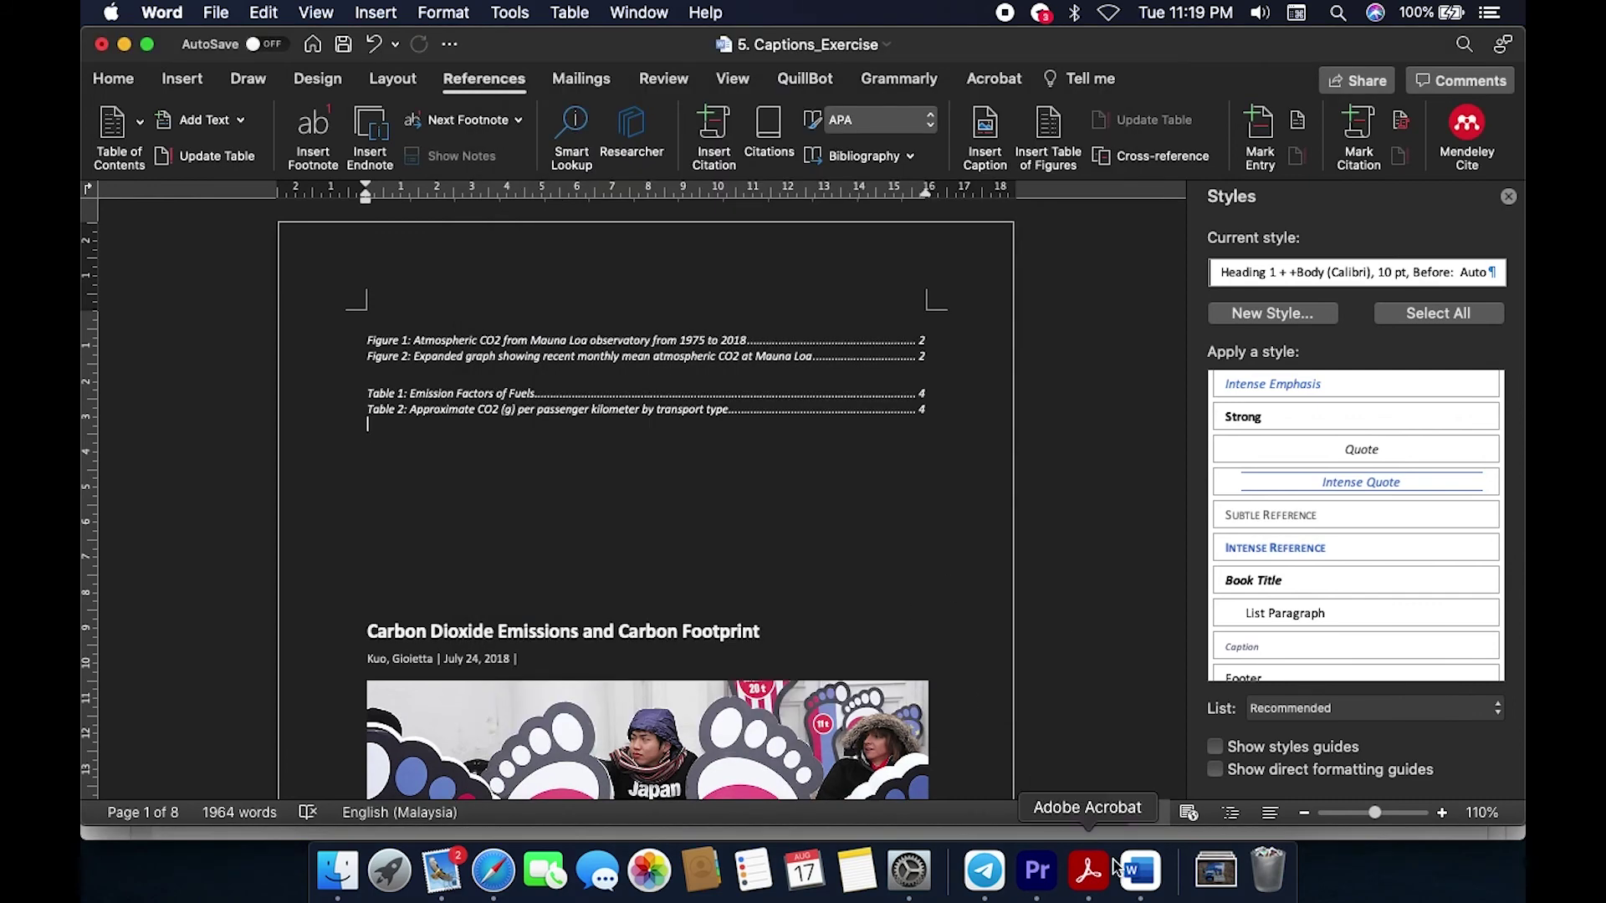
Step: Open Captions_Solution.pdf and scroll to page 1's List of Figure and List of Table
left_click(1088, 870)
scroll(967, 589, "up", 20)
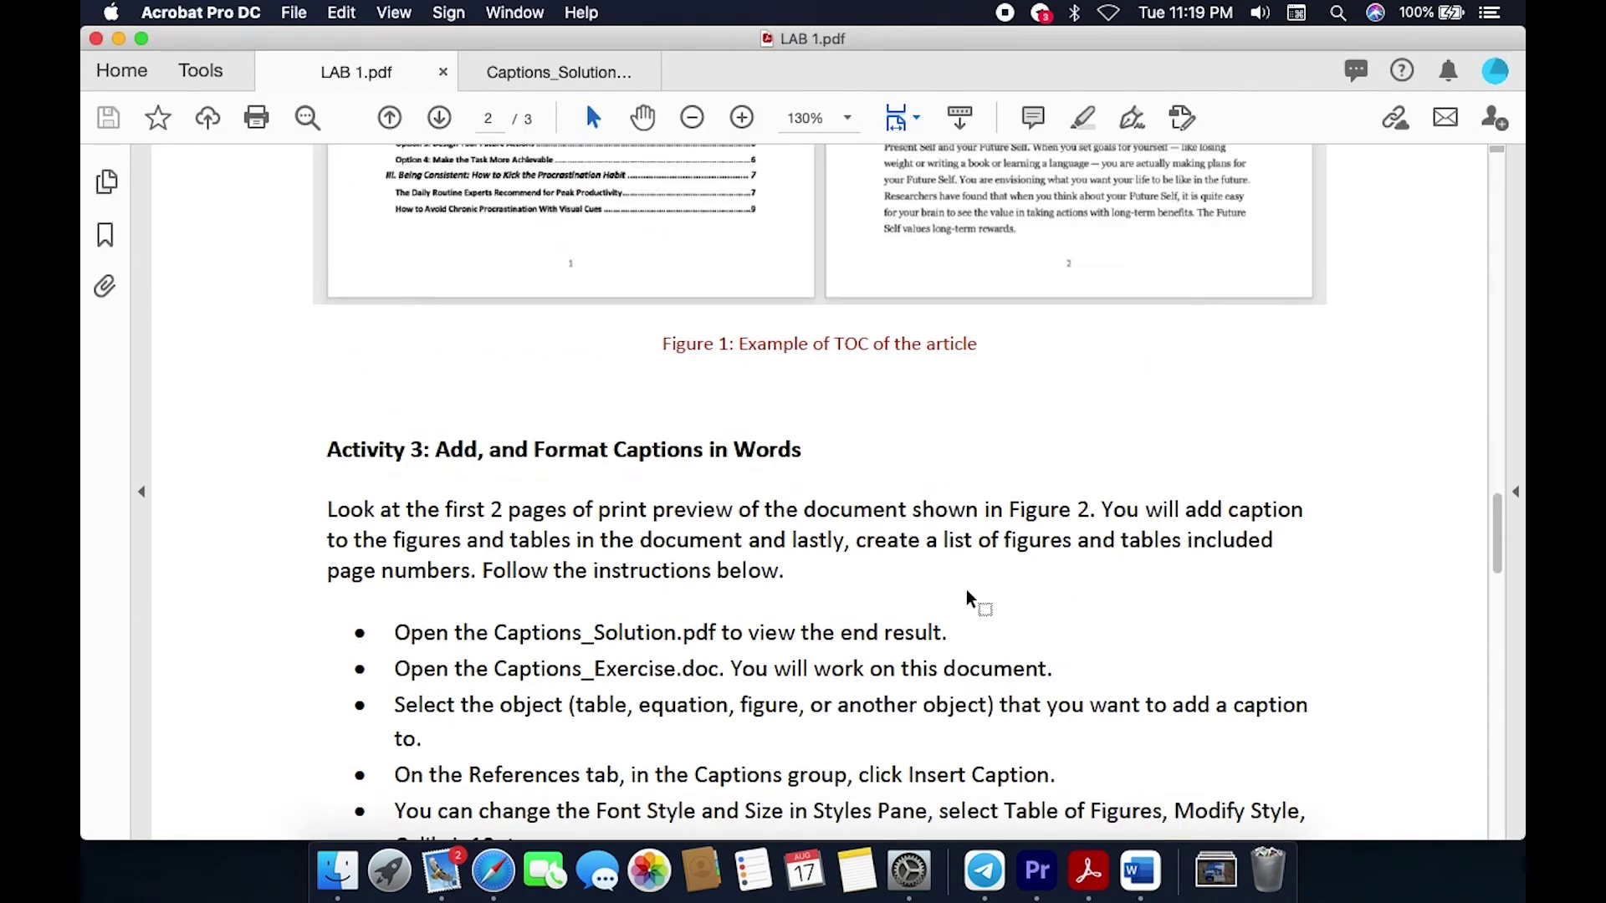
left_click(577, 88)
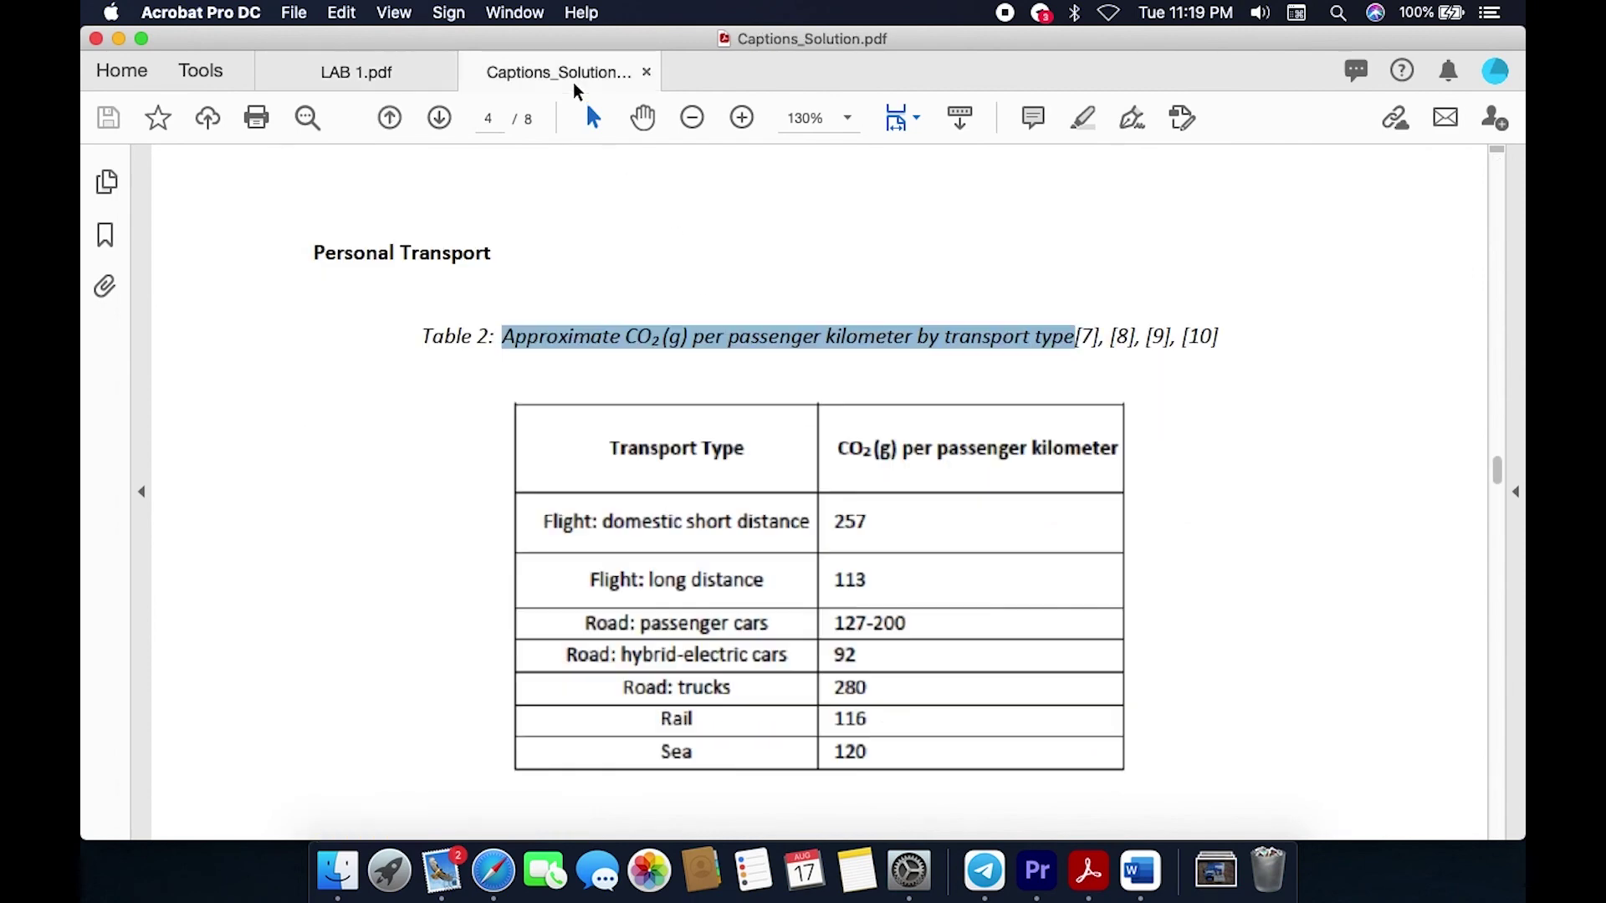
scroll(494, 444, "up", 10)
scroll(488, 444, "up", 15)
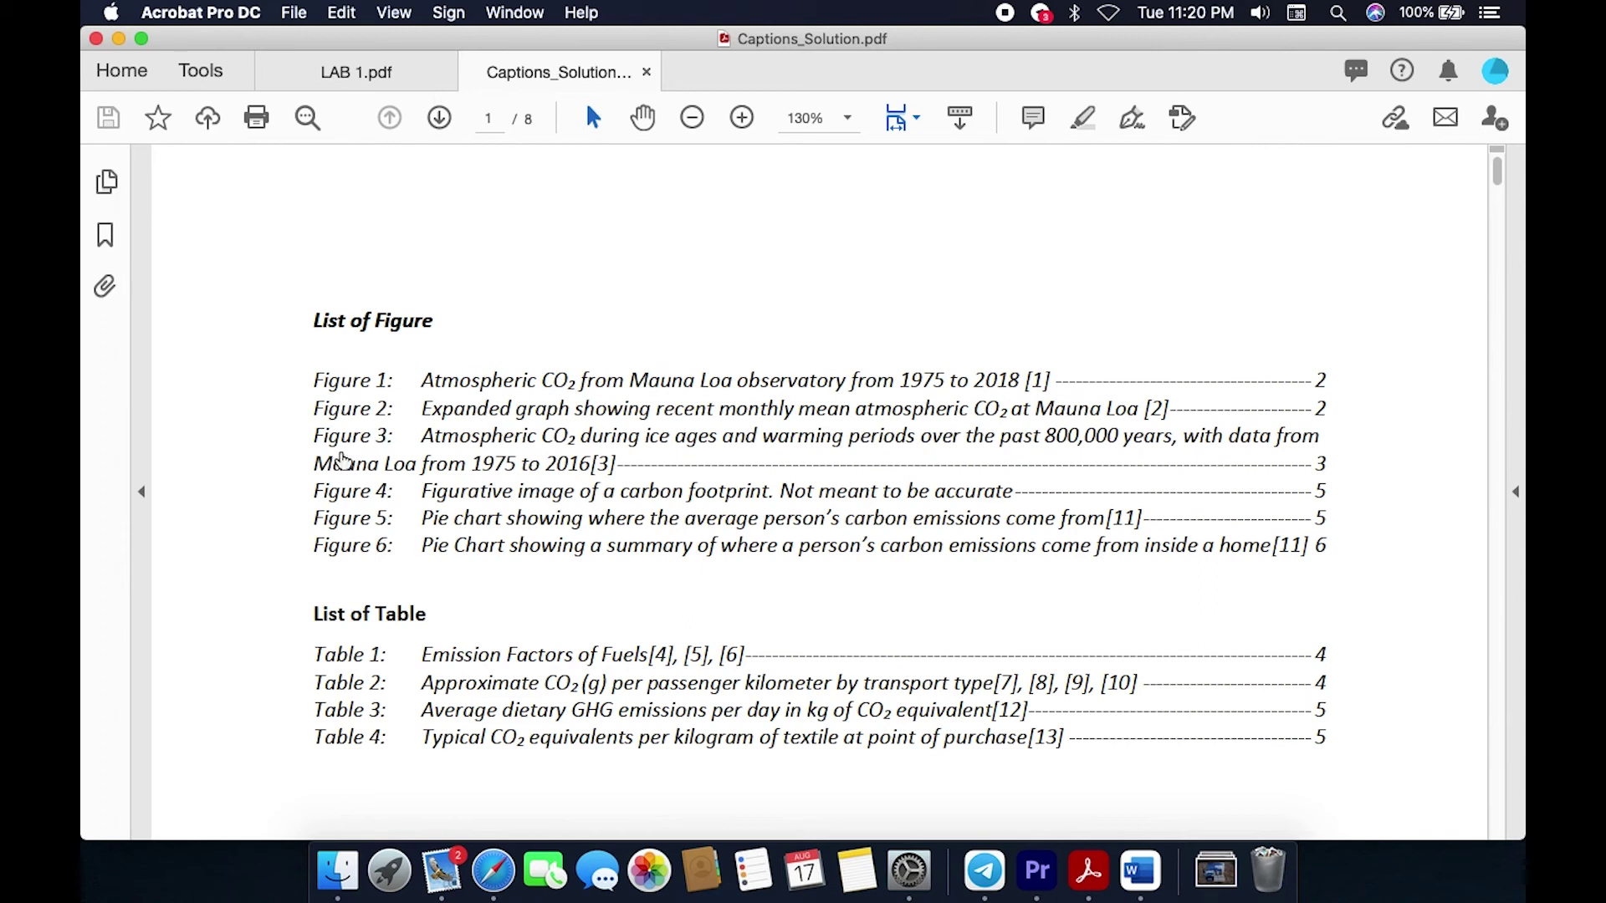
scroll(267, 579, "down", 1)
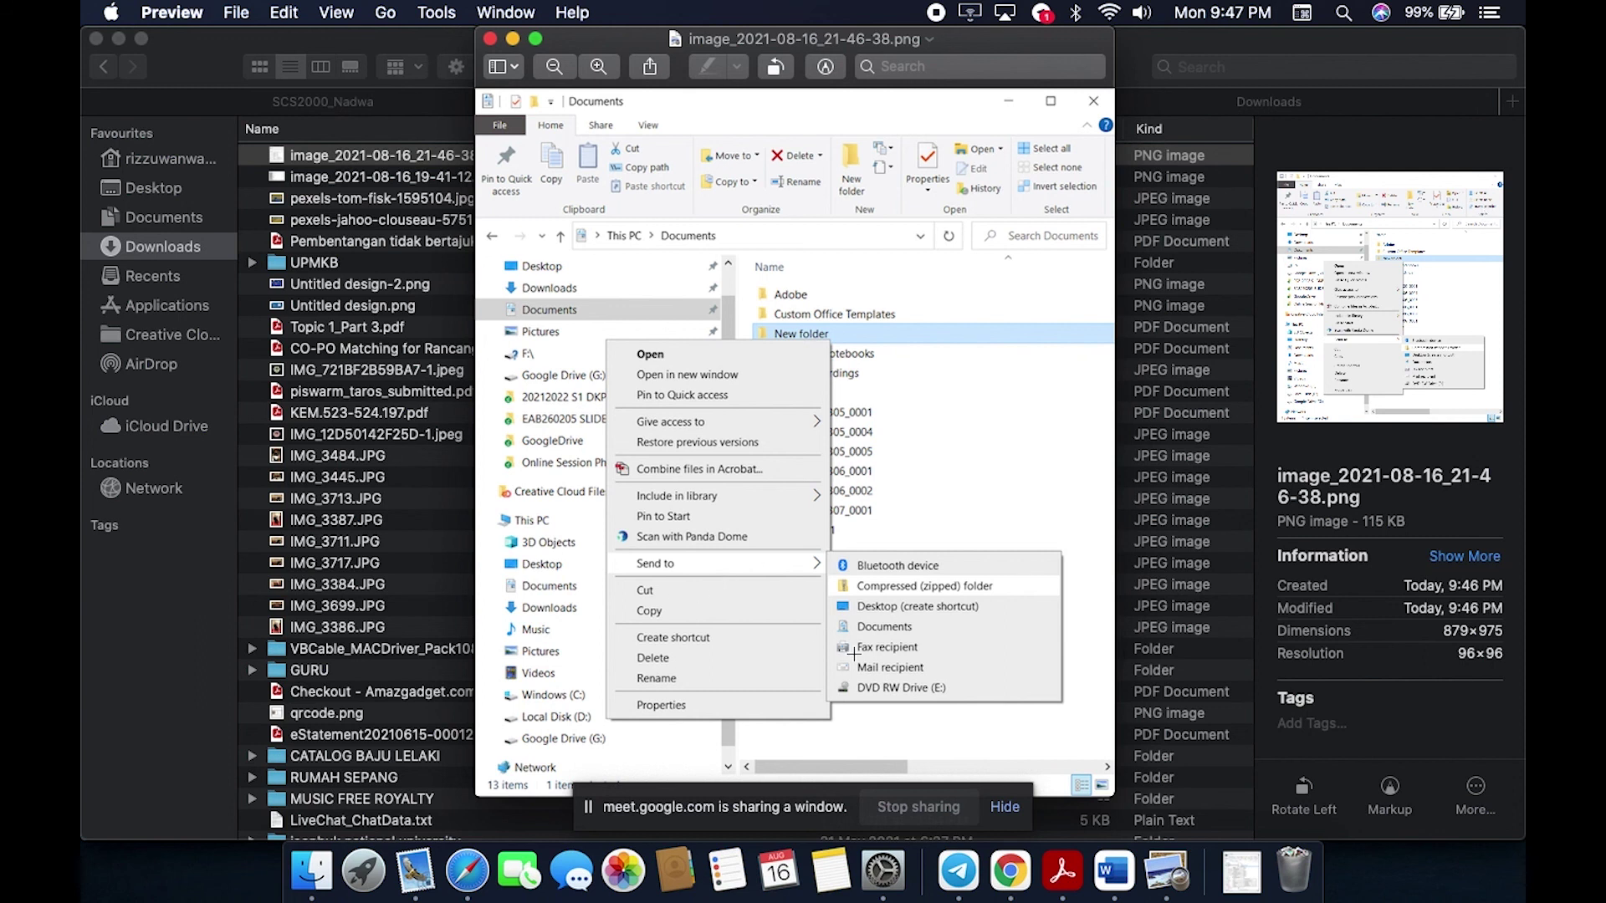
Step: Hide the Meet window-sharing notice and quit Preview to close the screenshot image
left_click(1004, 807)
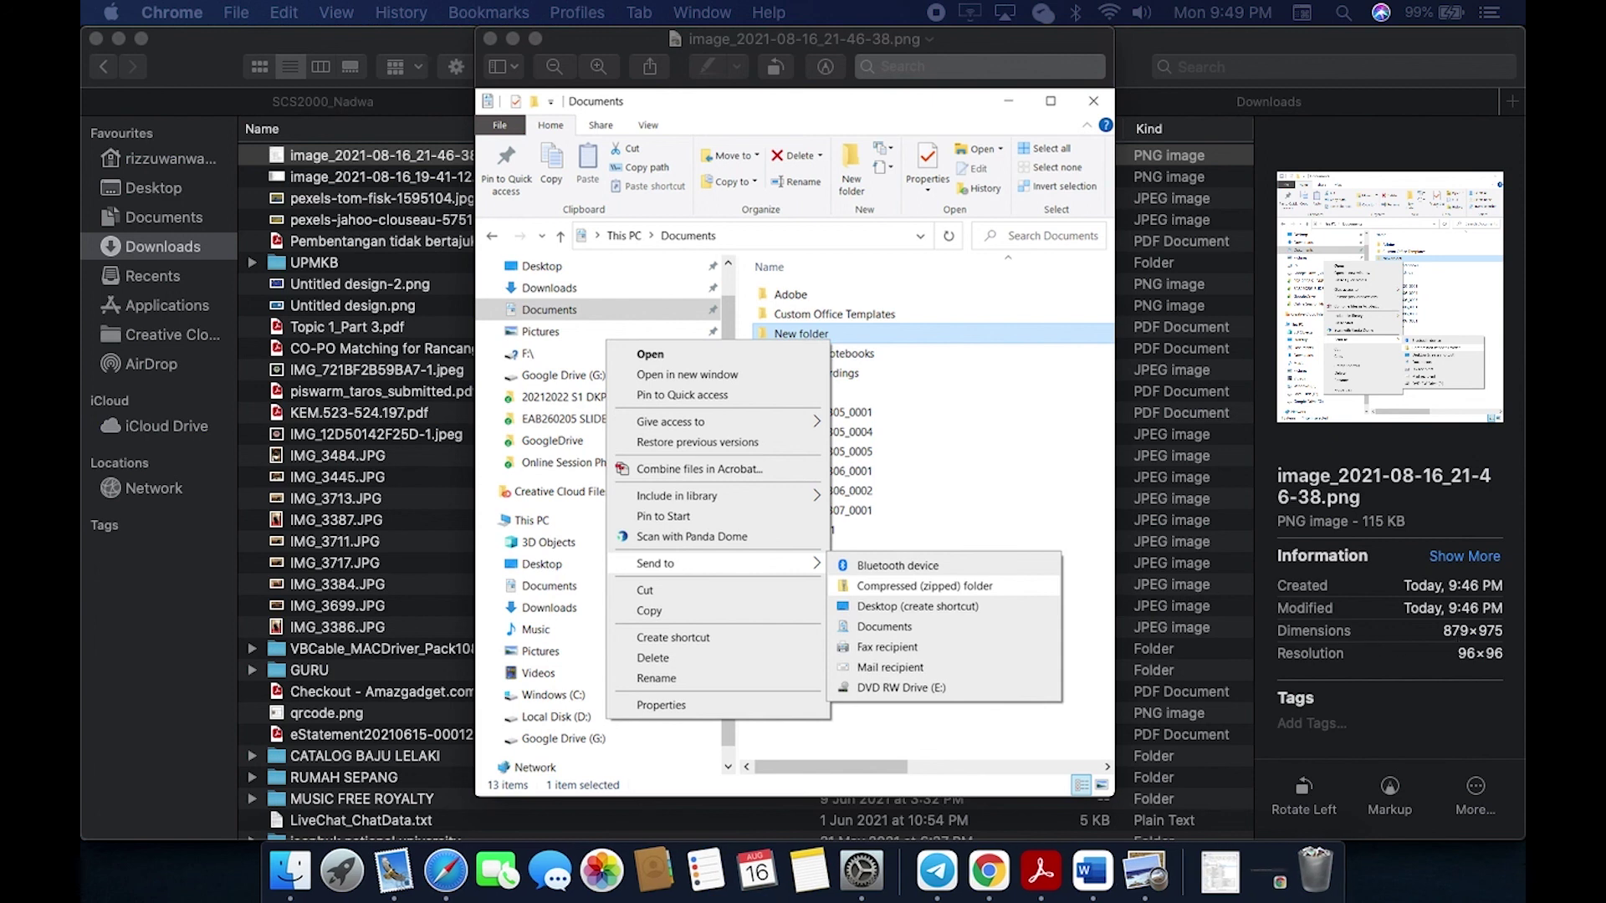
left_click(1093, 106)
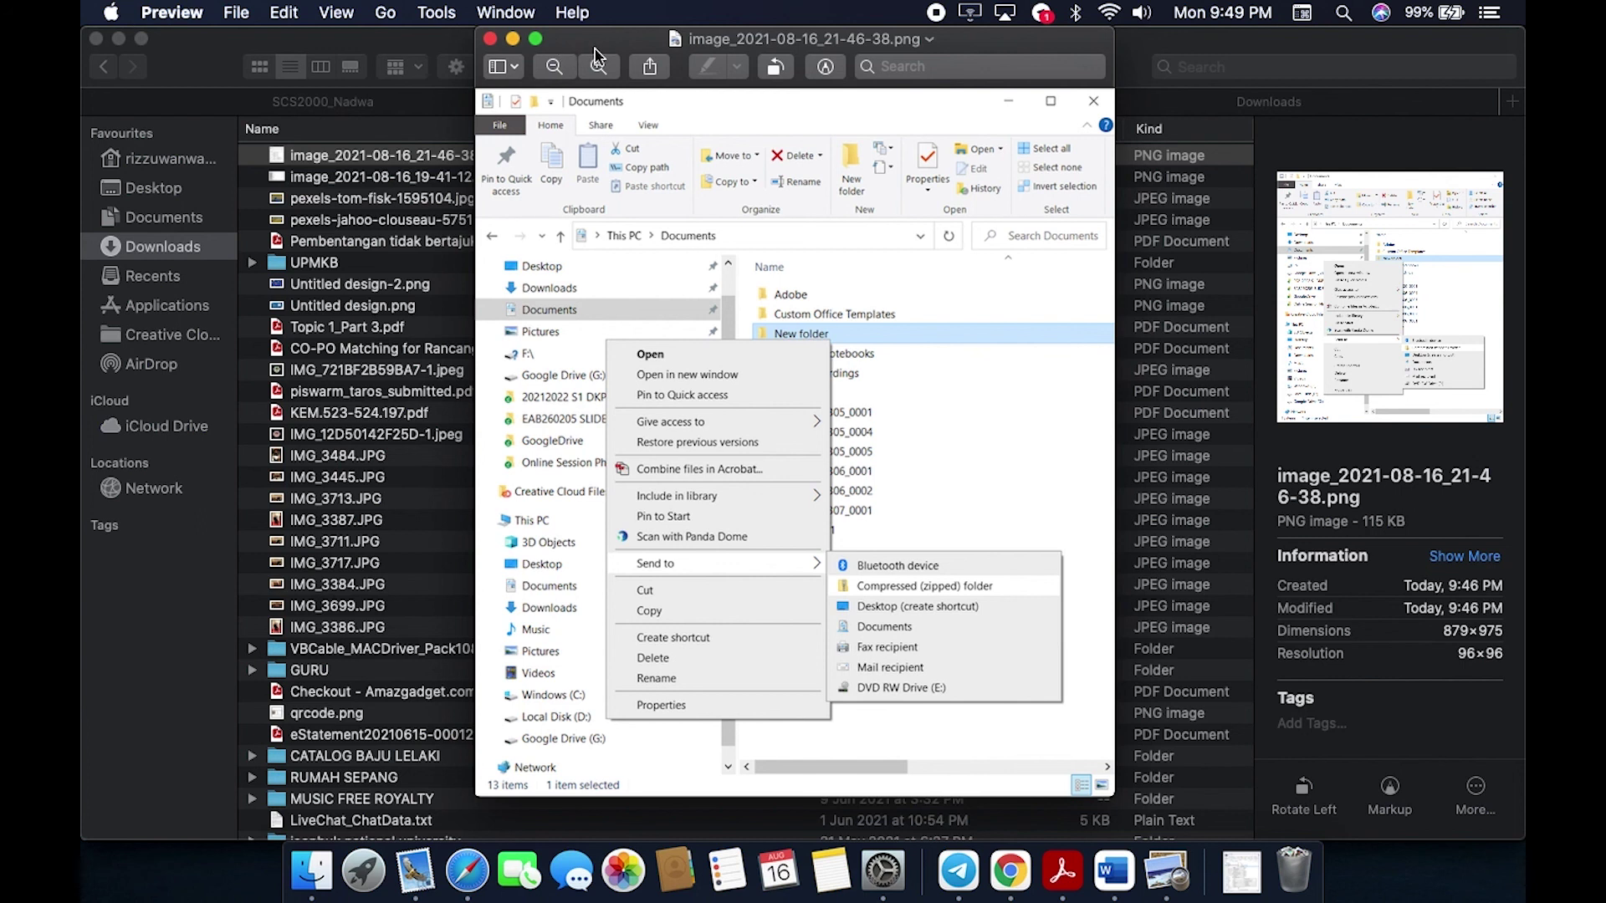
key("super+q")
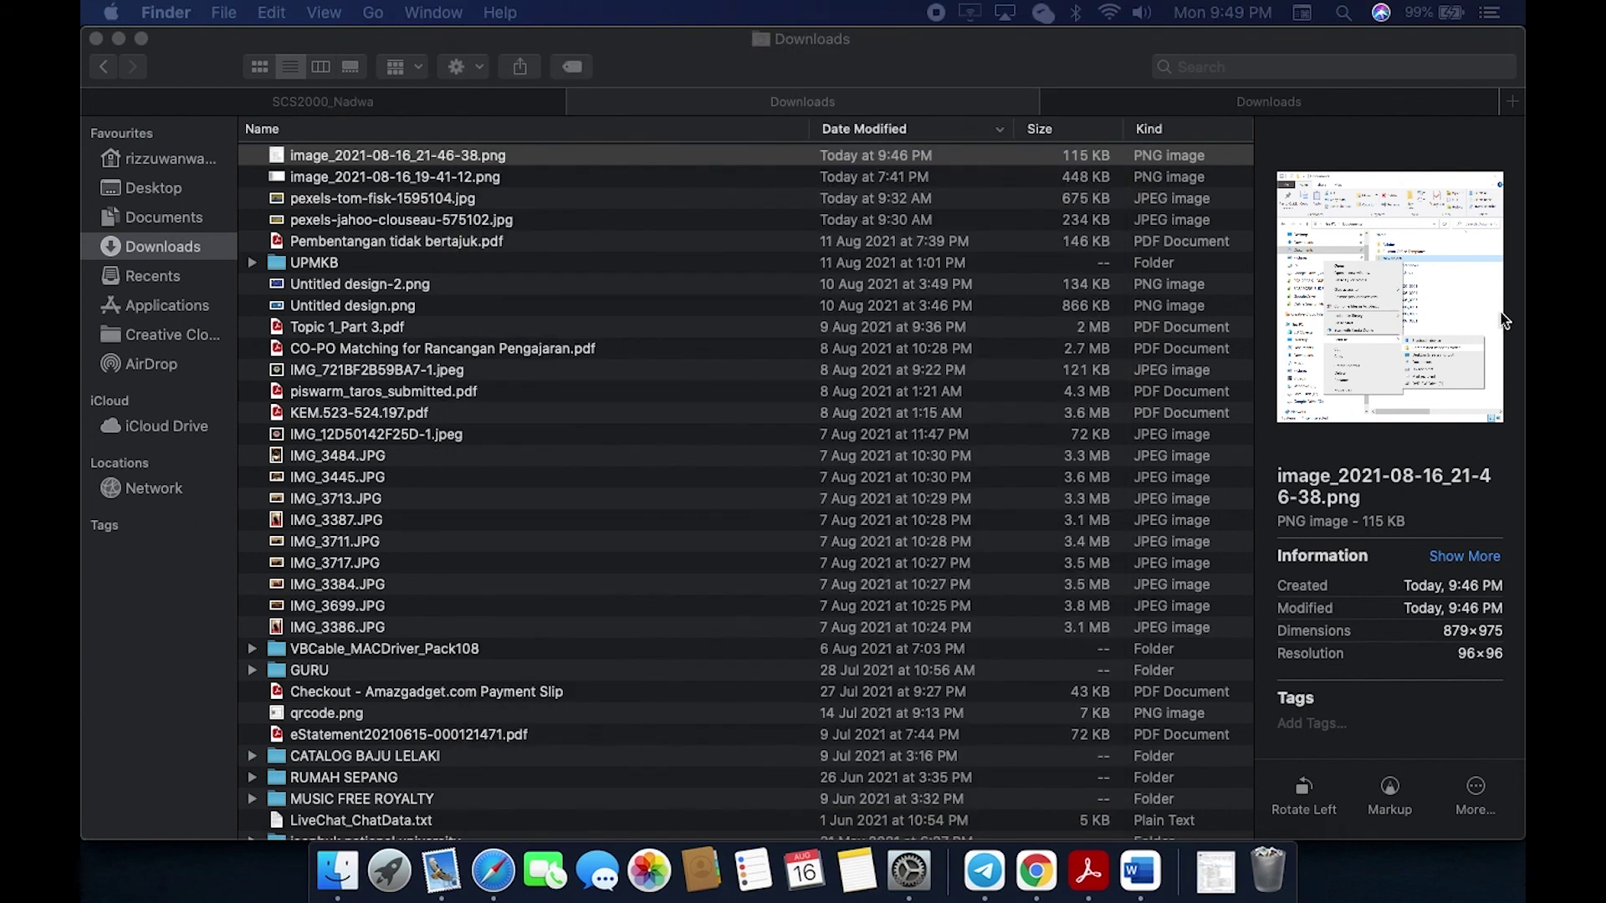